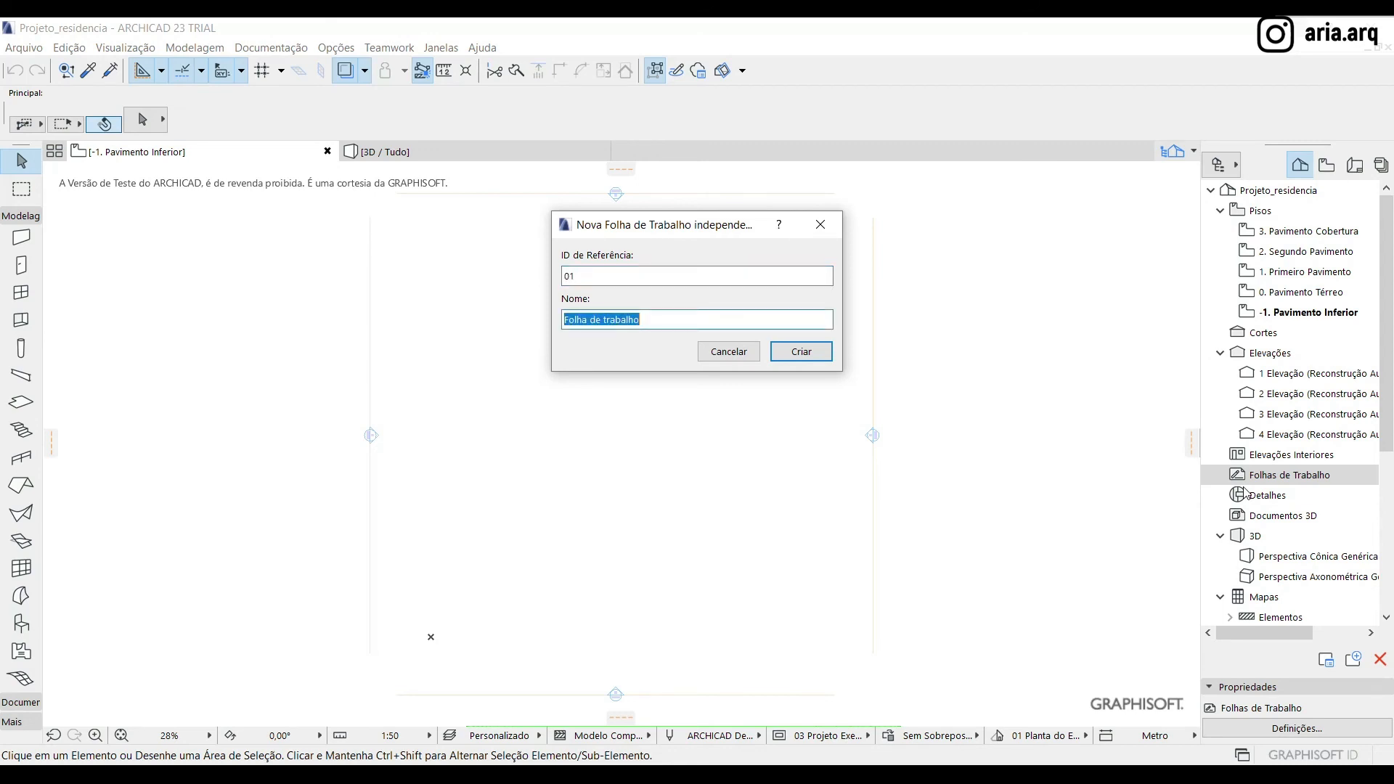
Create the independent worksheet with reference ID 01 and the name "Terreno levantamento"
text(Terreno)
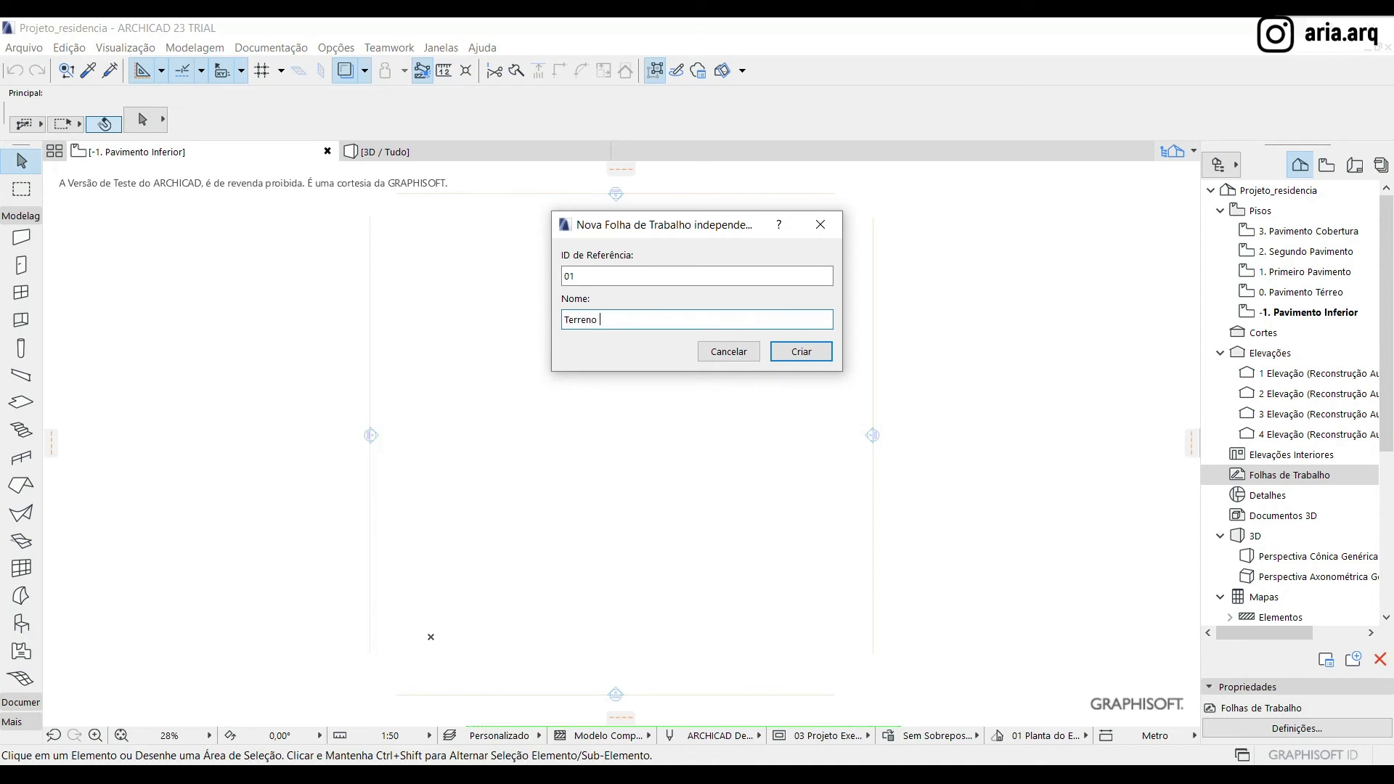
text( levantamento)
click(793, 352)
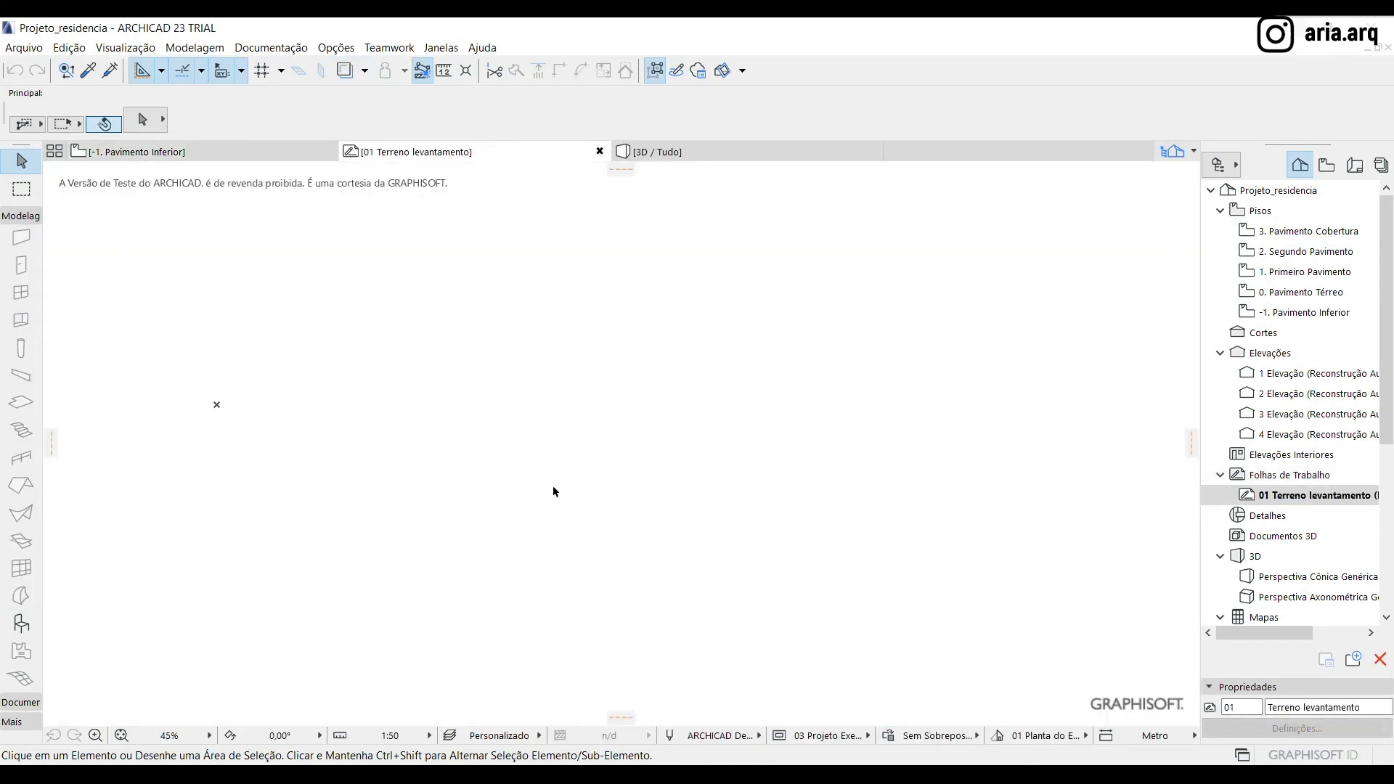
Place the JornadaBIM_ARIÁ_CurvasdeNível drawing file from the Projeto residencia folder on the worksheet, with one drawing unit set to 1 metro
key(alt+Tab)
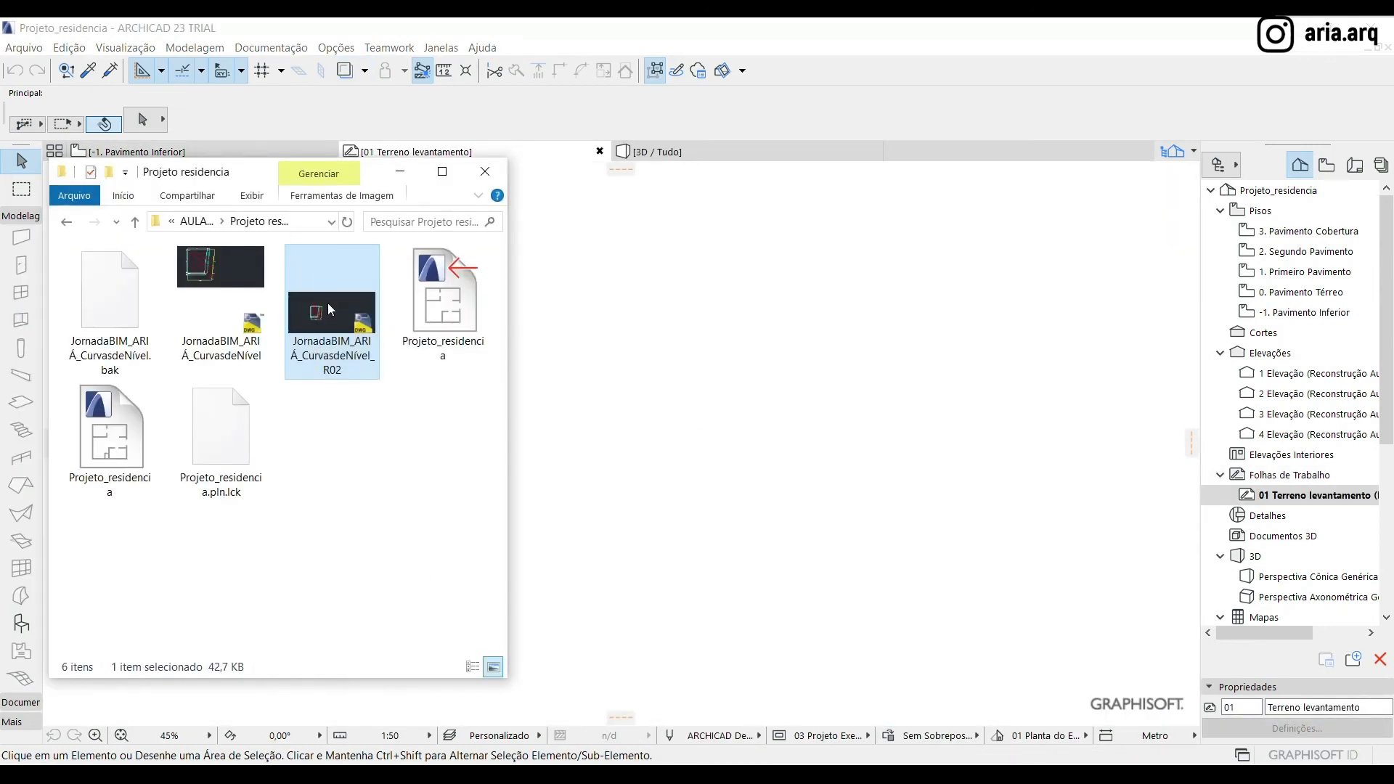
drag(221, 298, 784, 340)
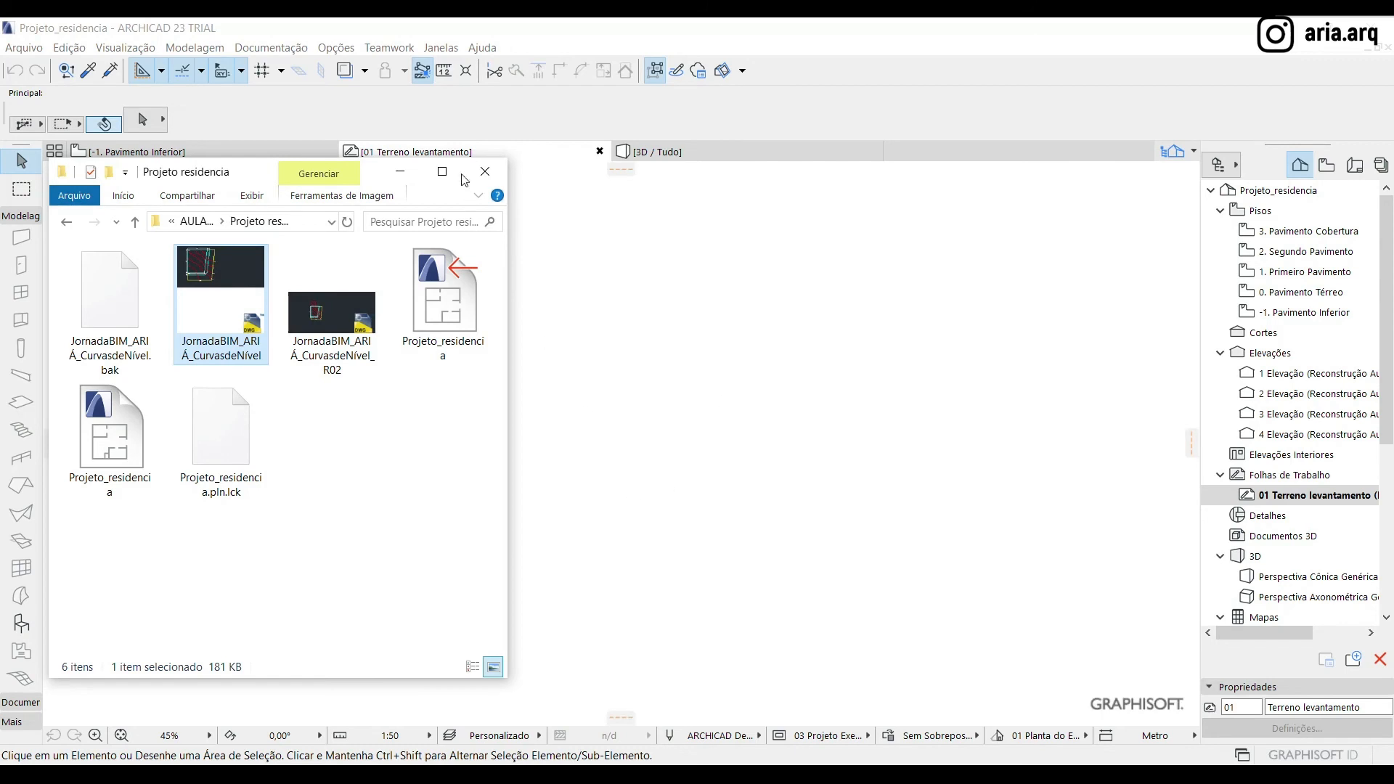
click(408, 178)
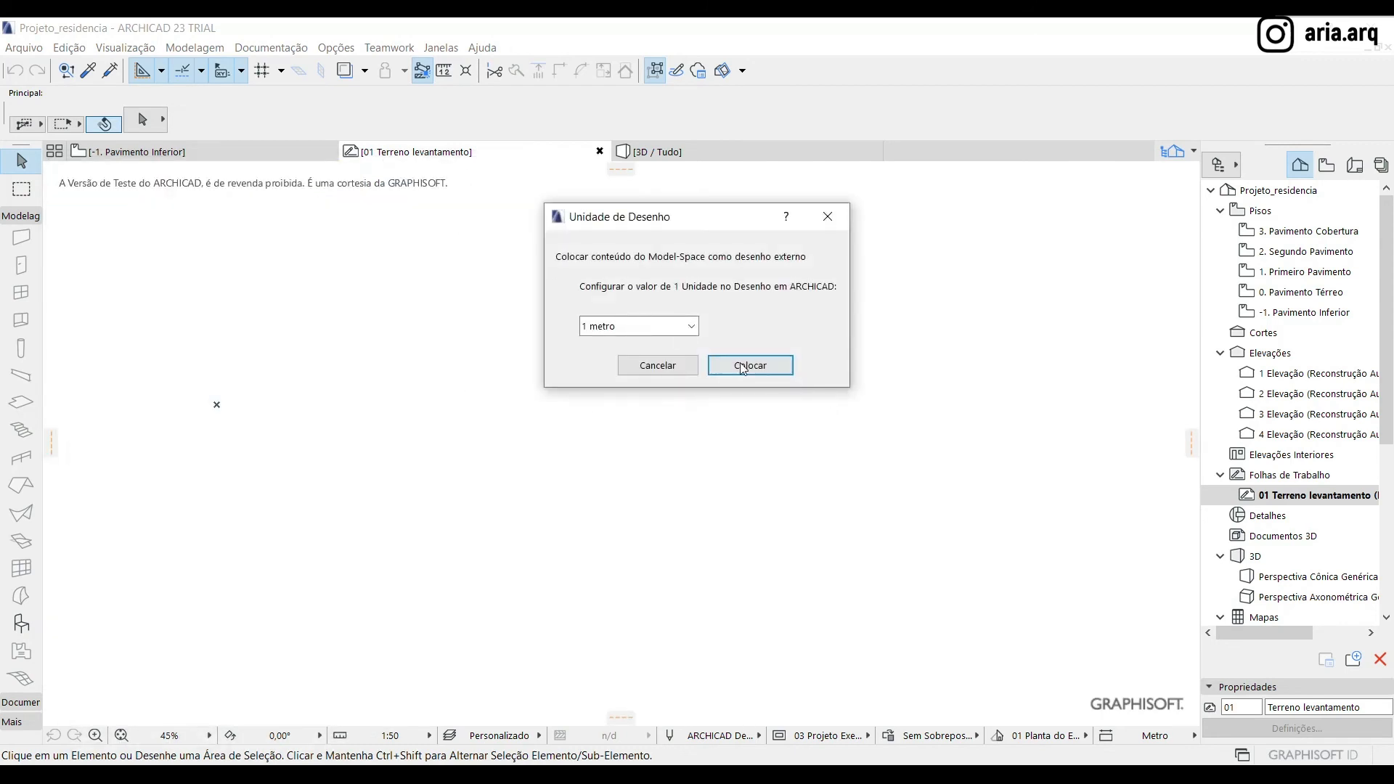
click(742, 366)
scroll(529, 535, down, 4)
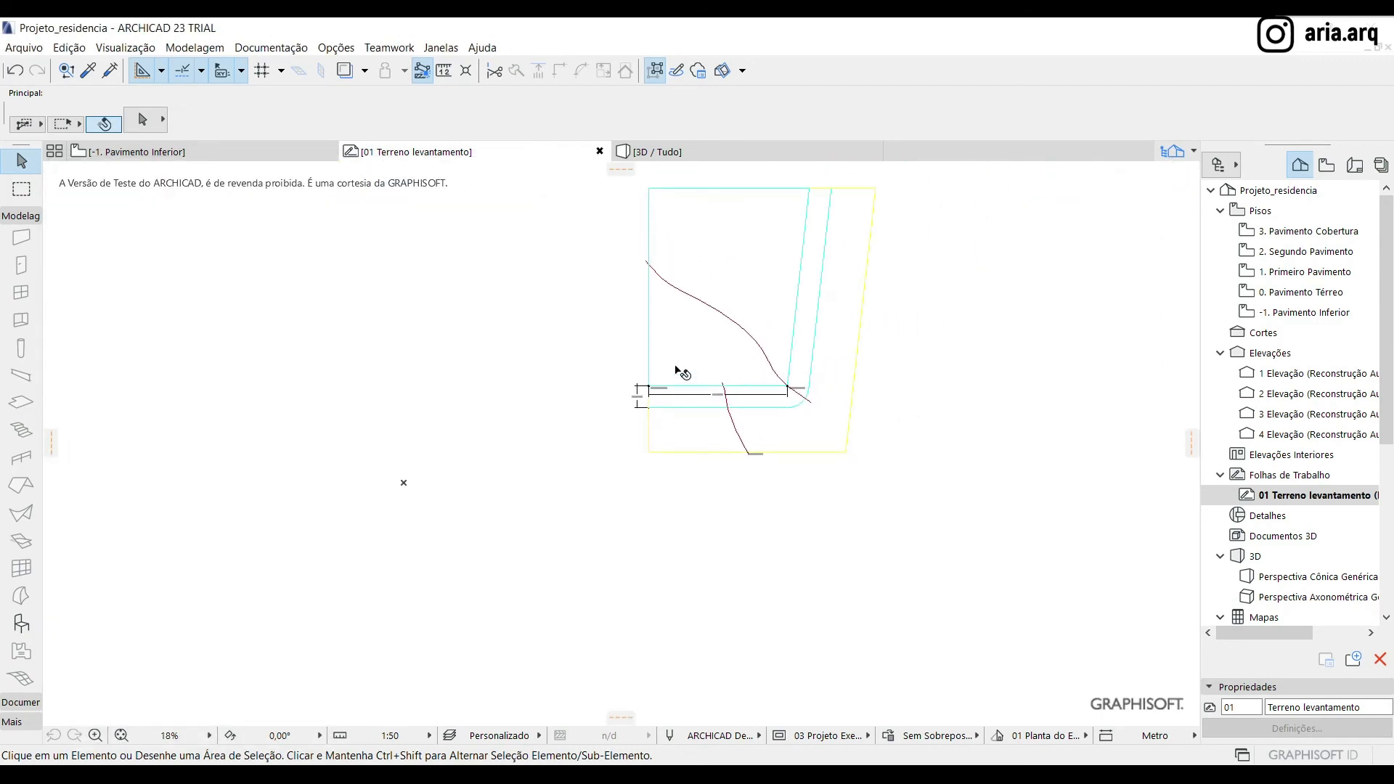
Measure the lower edge of the inner outline from the NÍVEL +0.30 point to the NÍVEL -1.00 point to check the drawing's scale
click(703, 350)
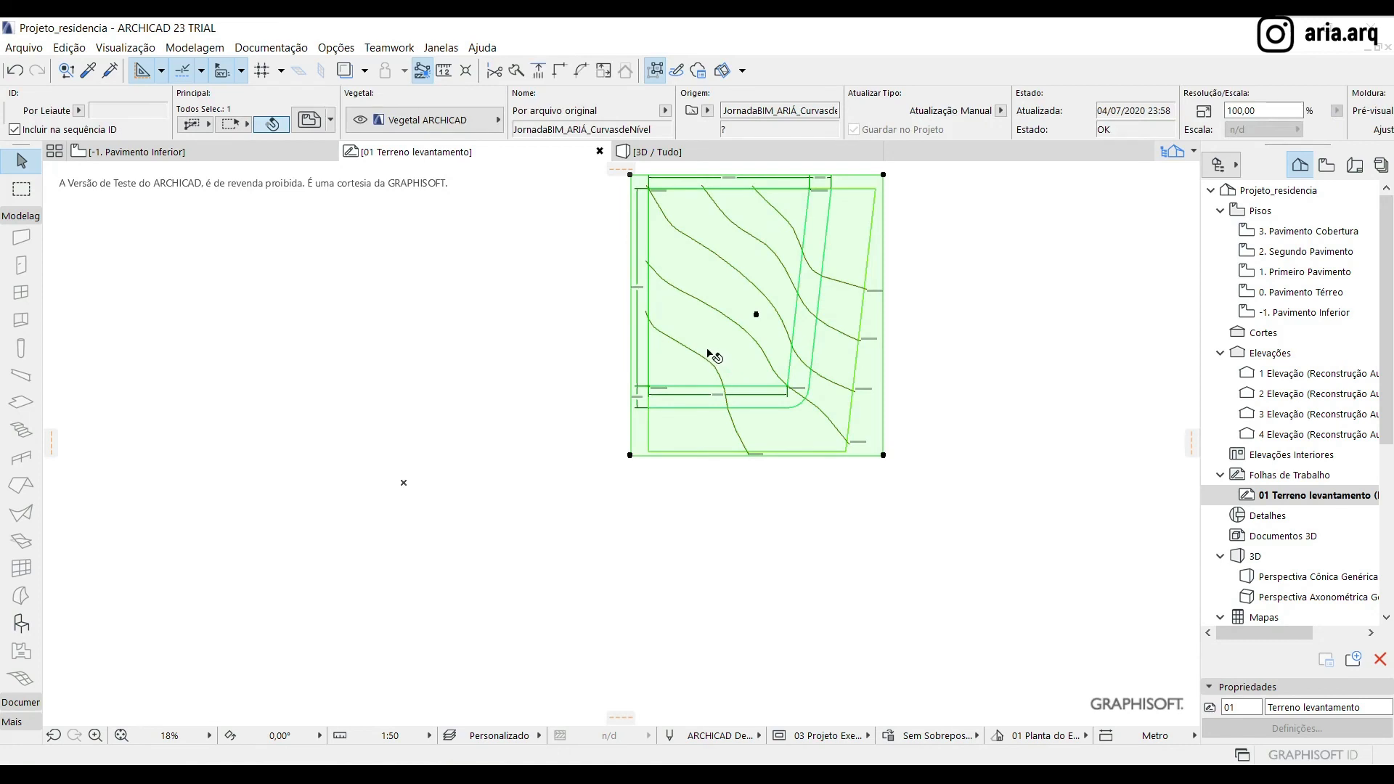
click(445, 71)
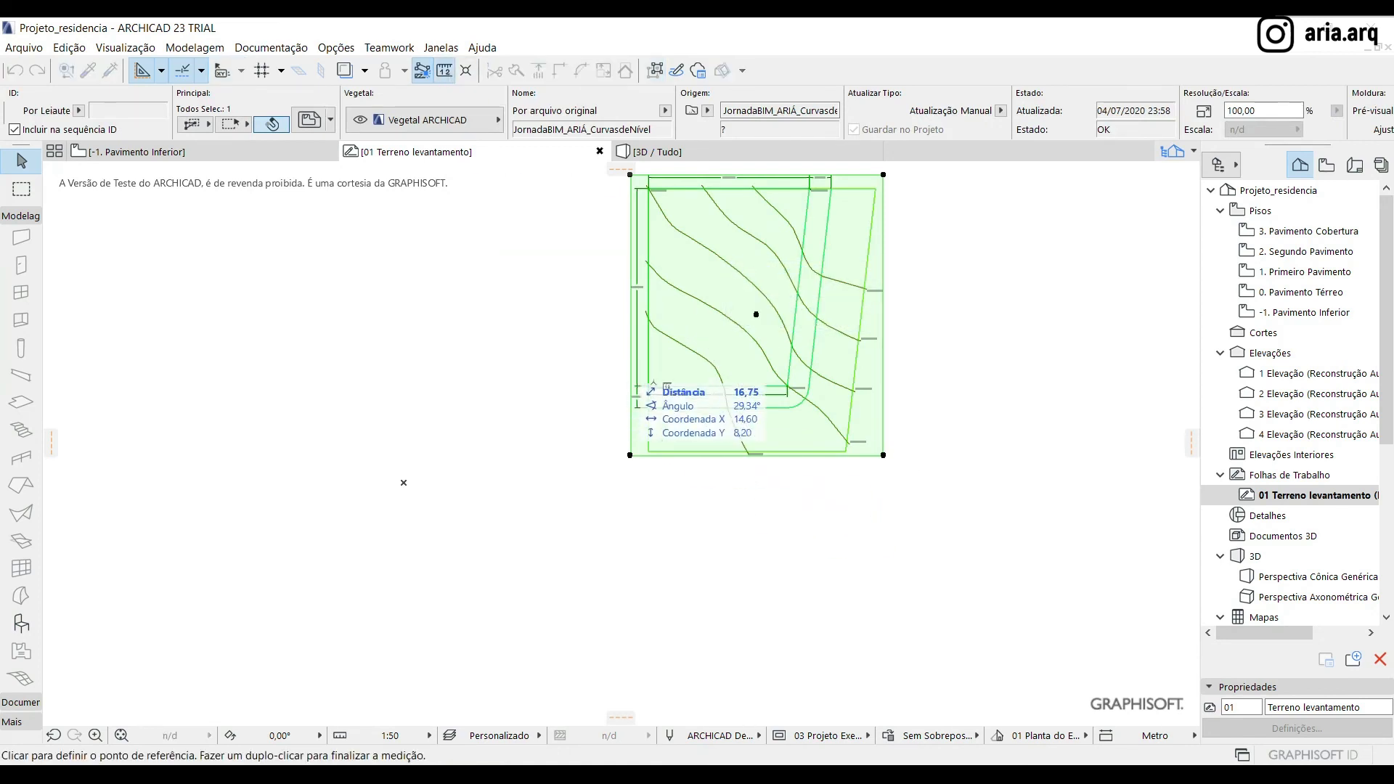
scroll(648, 384, up, 2)
scroll(646, 384, up, 5)
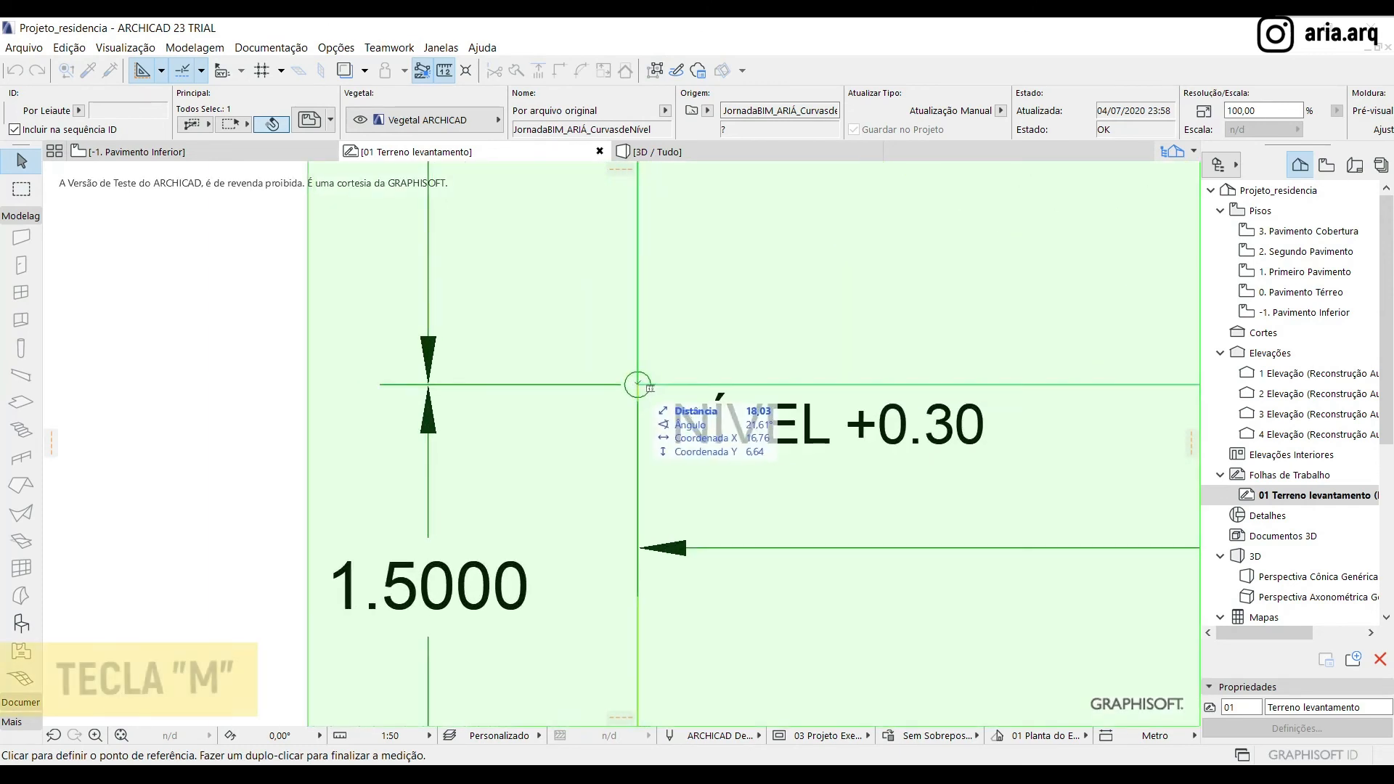
scroll(638, 384, down, 4)
scroll(958, 419, up, 2)
scroll(971, 426, up, 3)
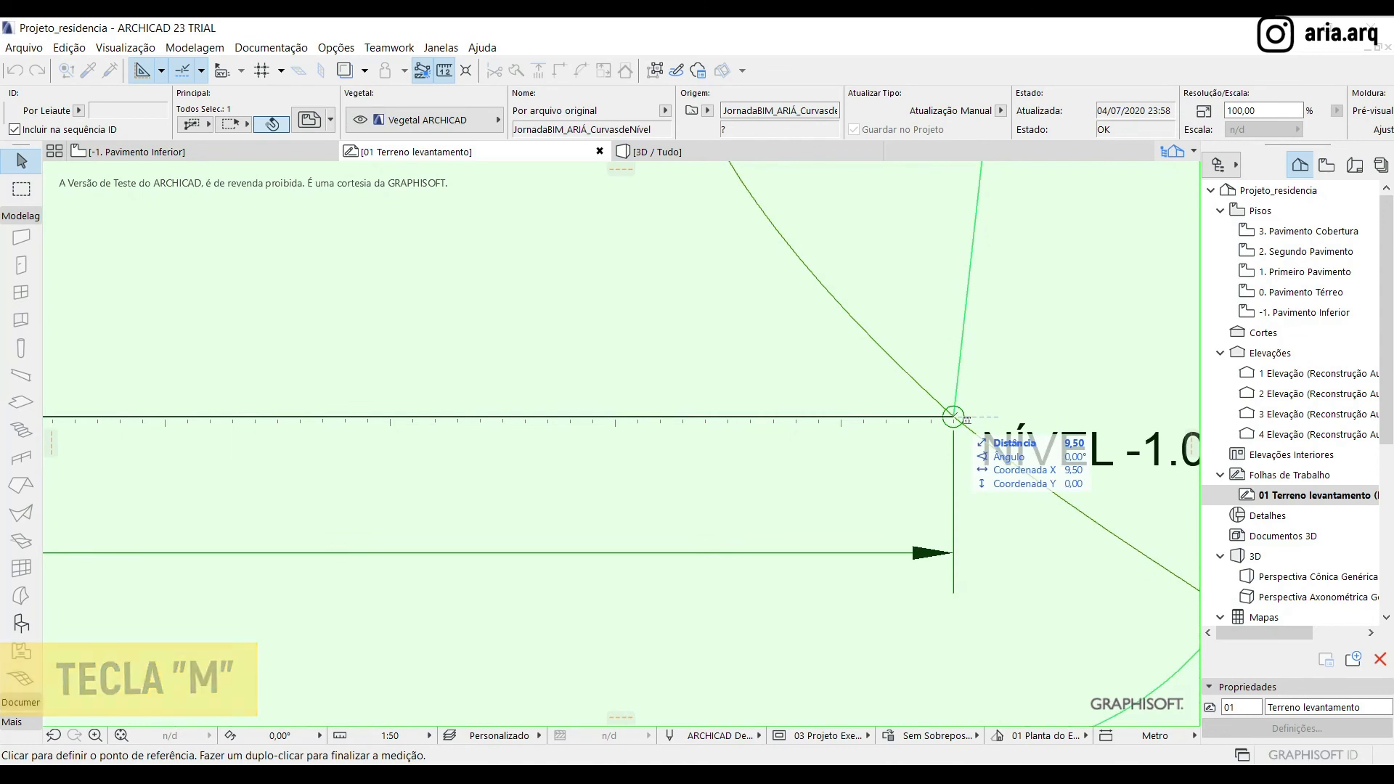
key(Escape)
scroll(949, 436, down, 5)
scroll(963, 395, down, 2)
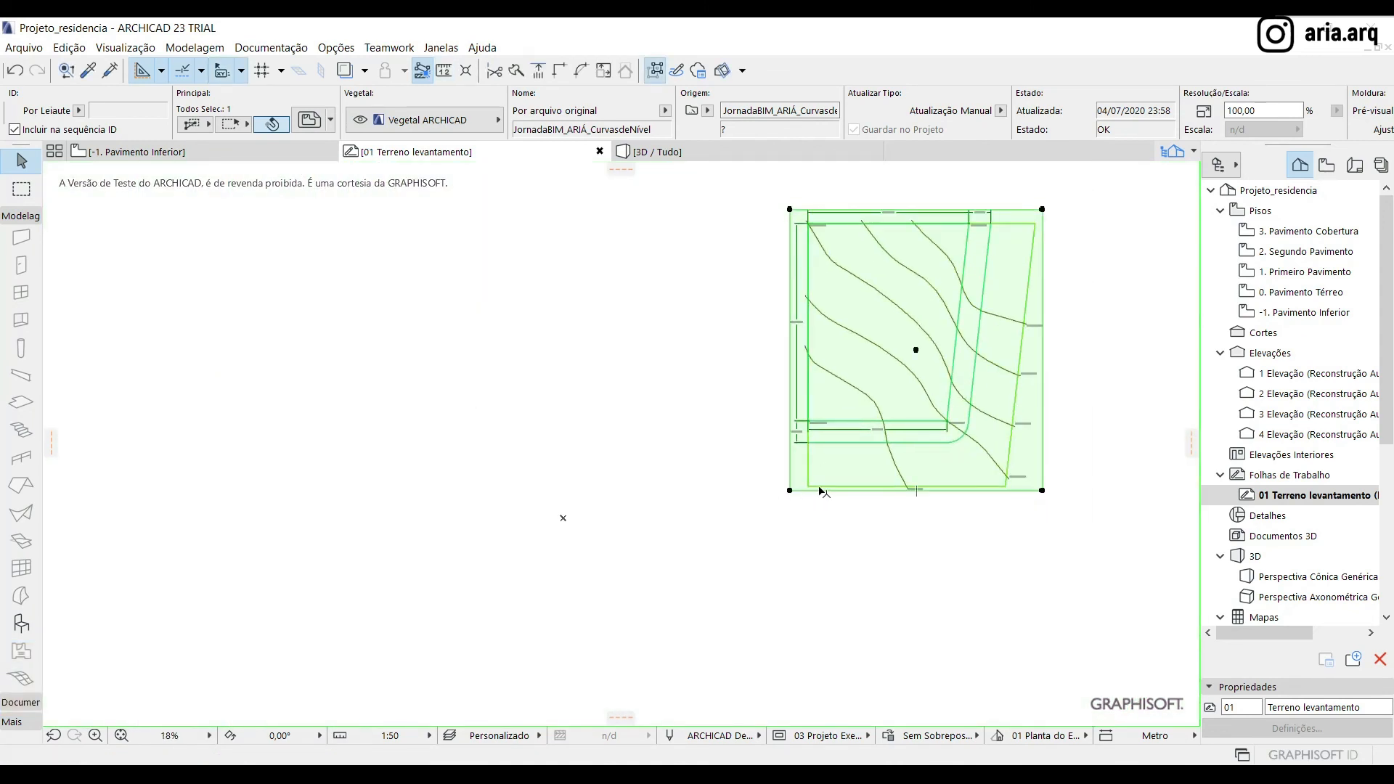
Move the placed drawing so that the site boundary's lower-left corner sits on the project origin
mouse_move(808, 486)
mouse_down()
mouse_move(656, 563)
mouse_move(538, 525)
mouse_up()
key(Escape)
scroll(563, 537, up, 3)
scroll(565, 539, up, 1)
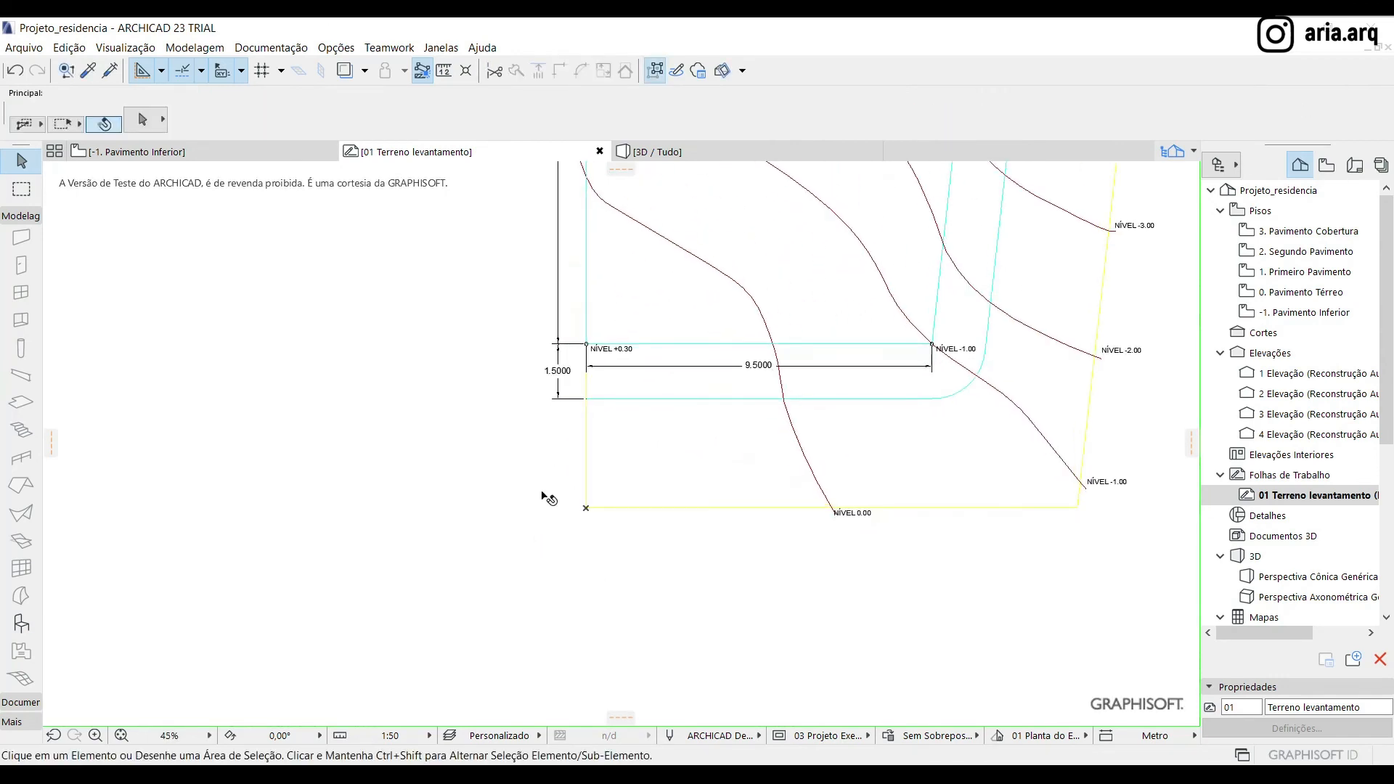
scroll(572, 539, down, 4)
middle_drag(633, 321, 619, 356)
scroll(645, 401, up, 1)
scroll(650, 365, up, 1)
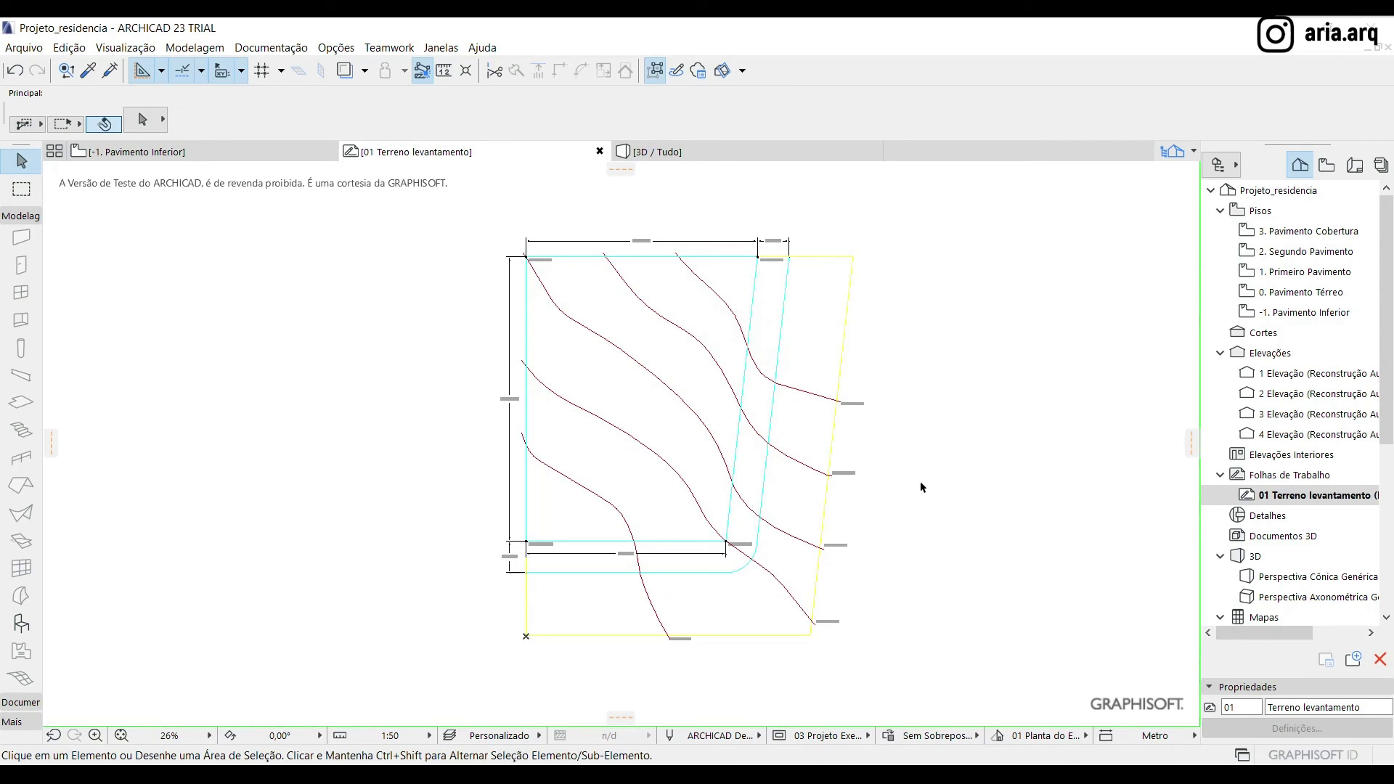
Explode the placed survey drawing within the current view, using the option Usar Vegetais de Desenho and not keeping the original elements
mouse_move(240, 153)
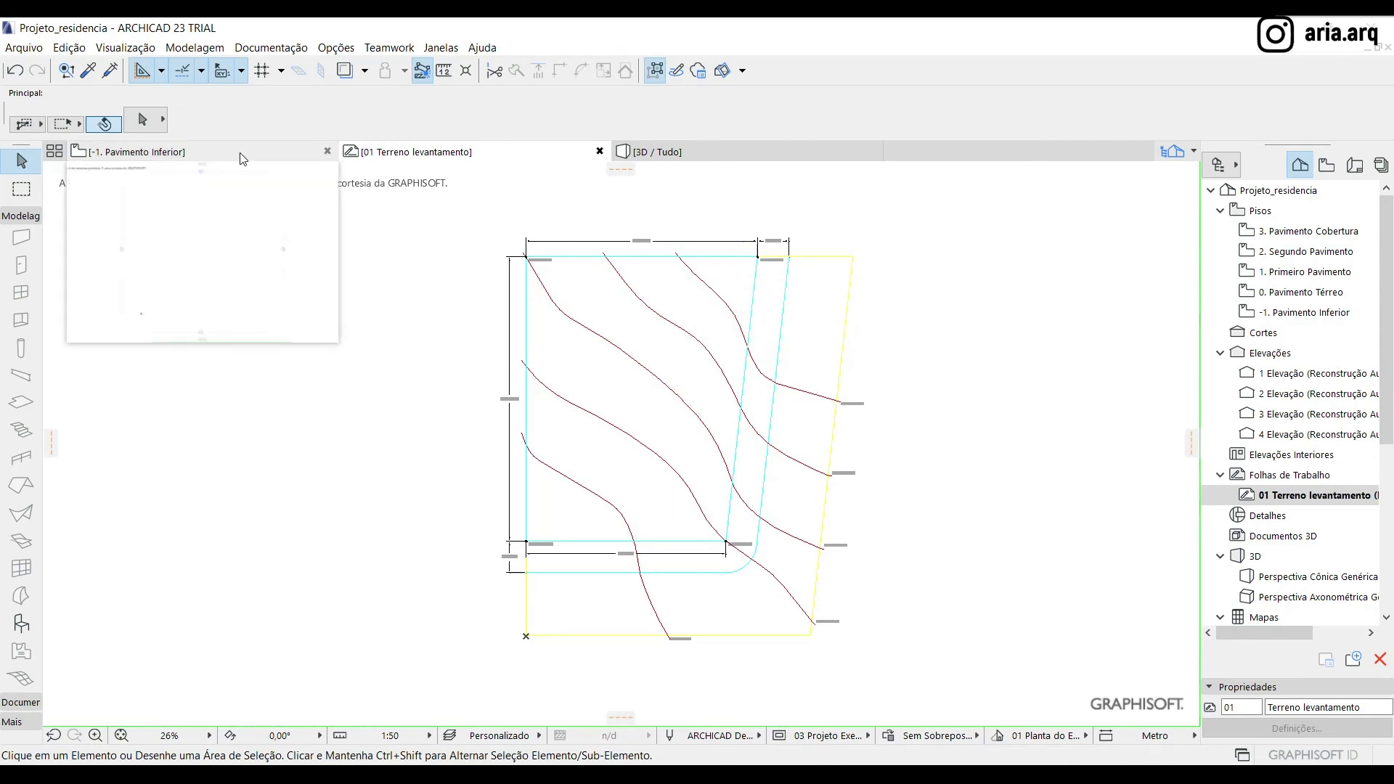
click(608, 313)
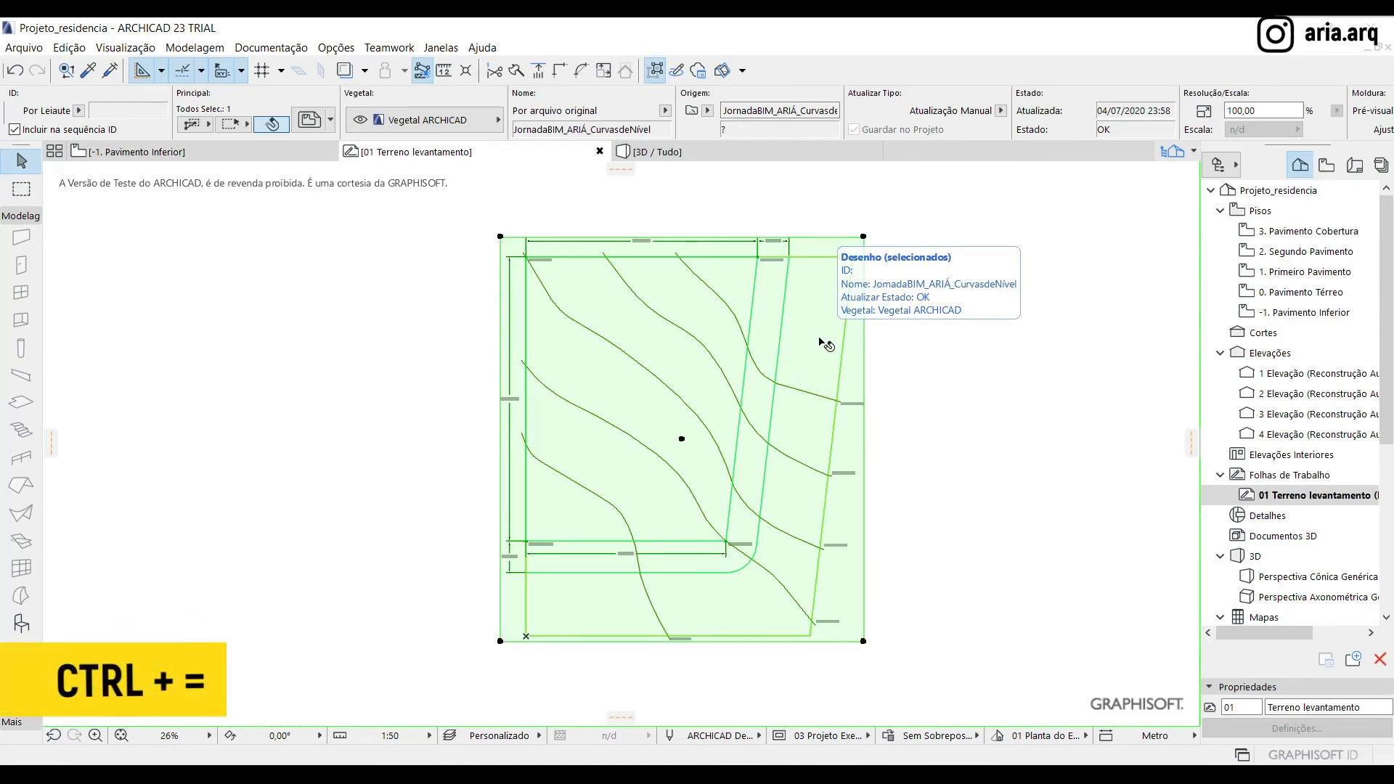
key(ctrl+equal)
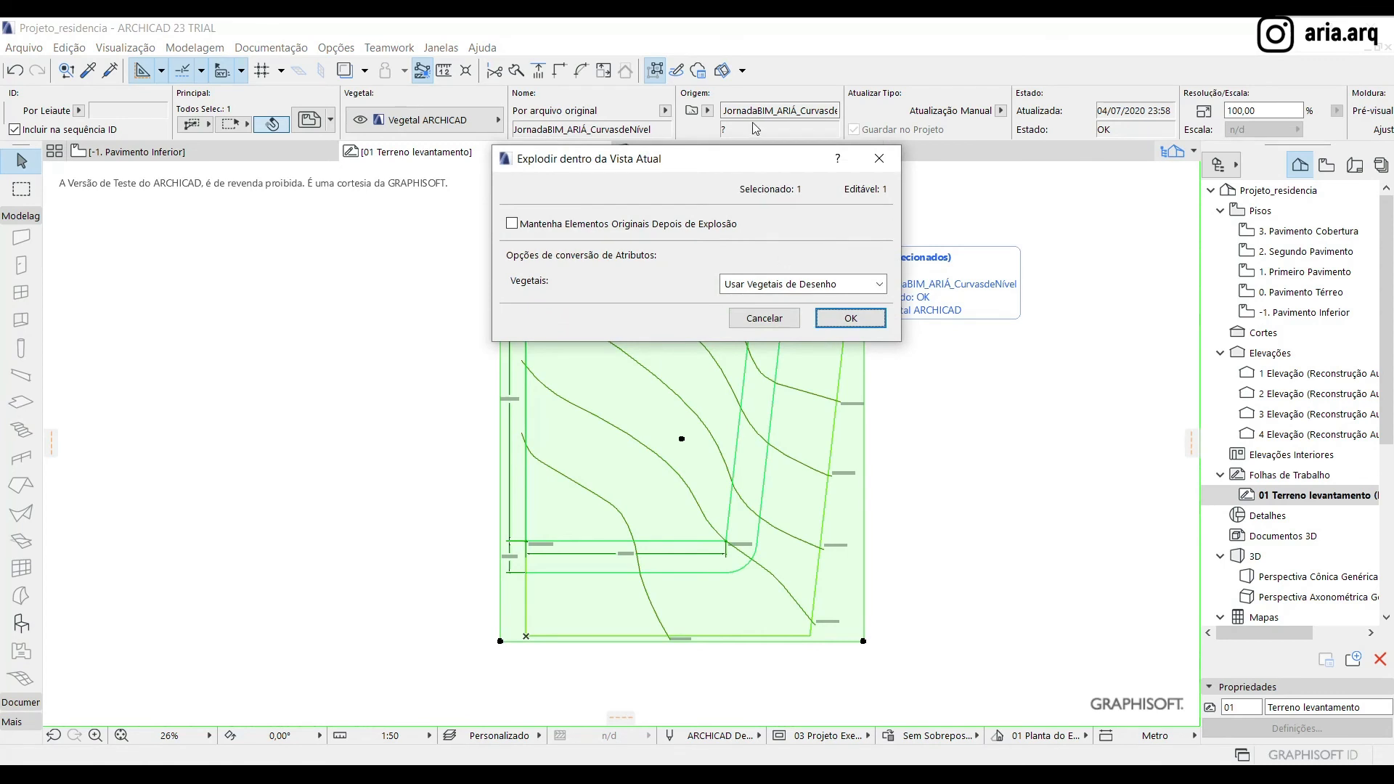
drag(773, 166, 767, 329)
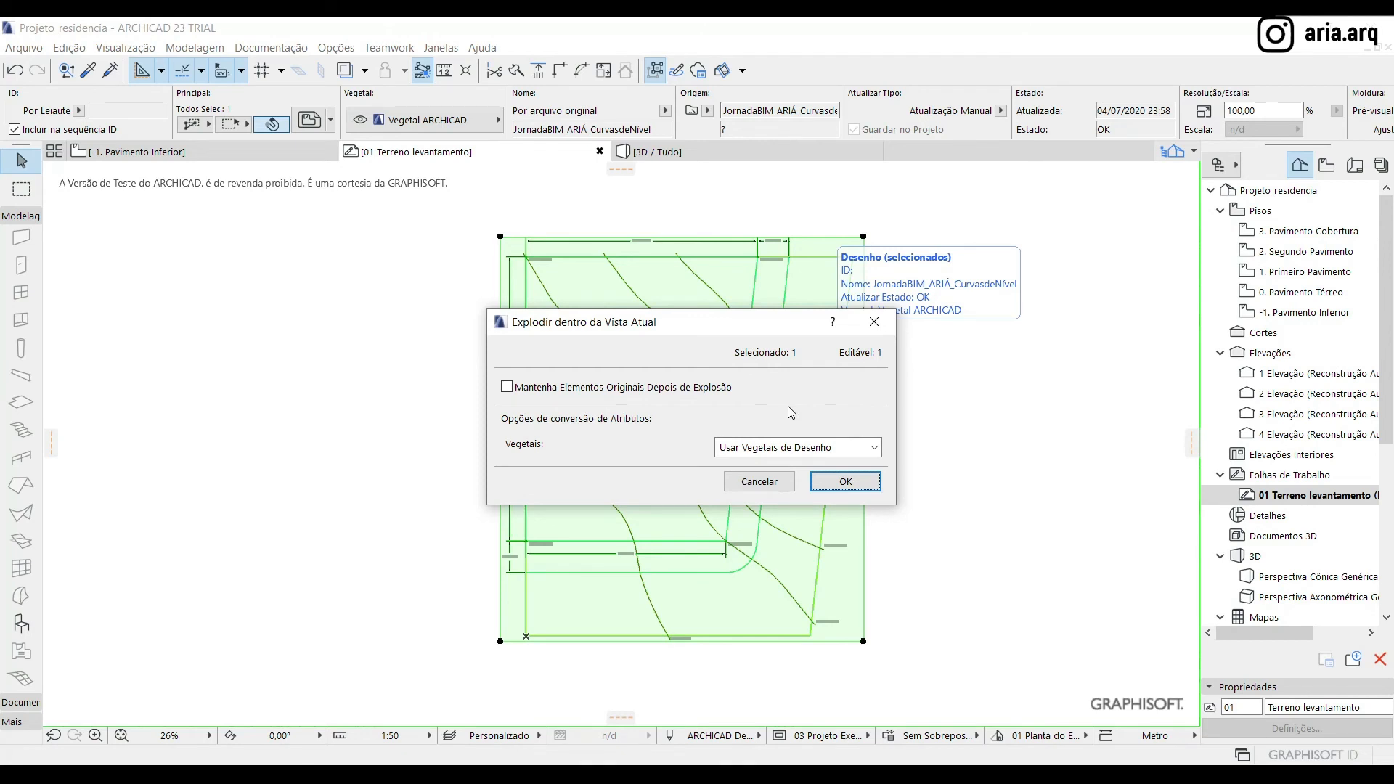
click(803, 449)
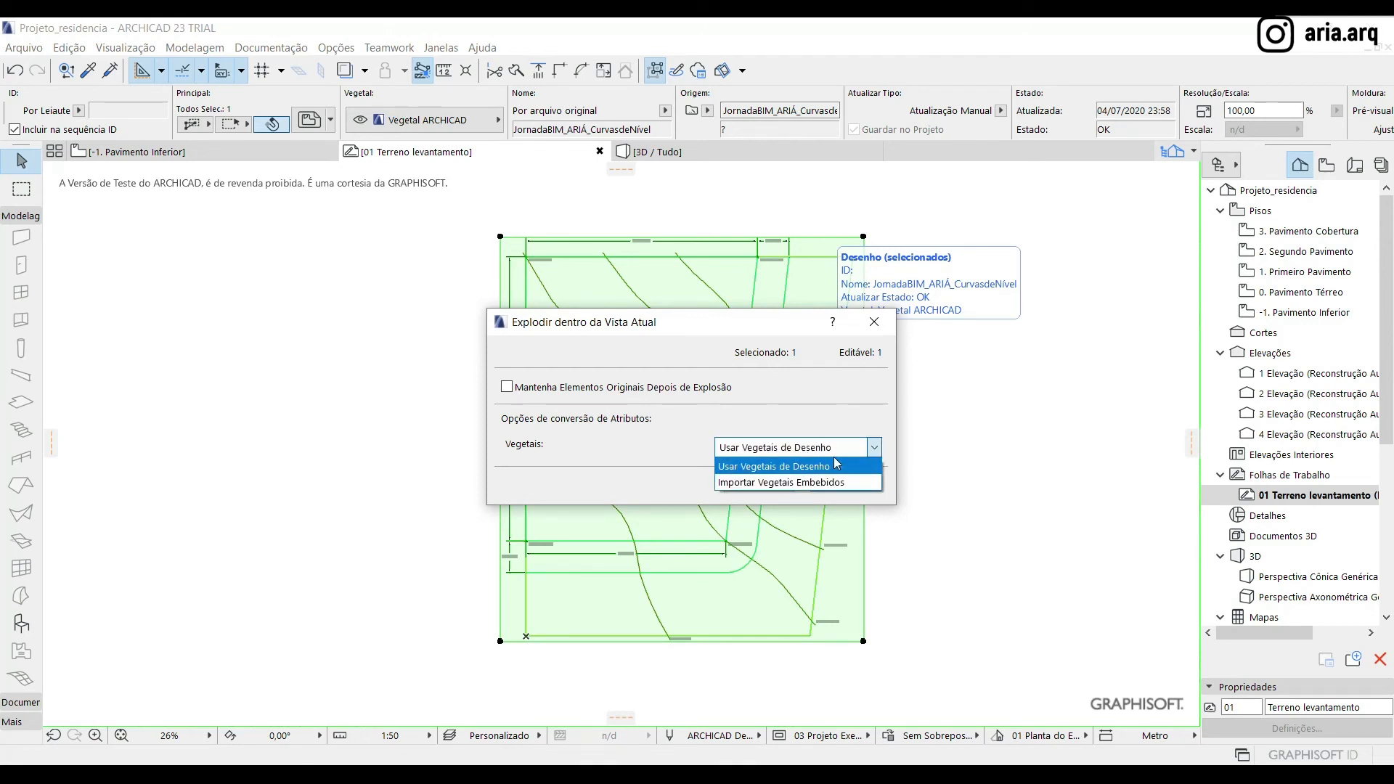
click(834, 468)
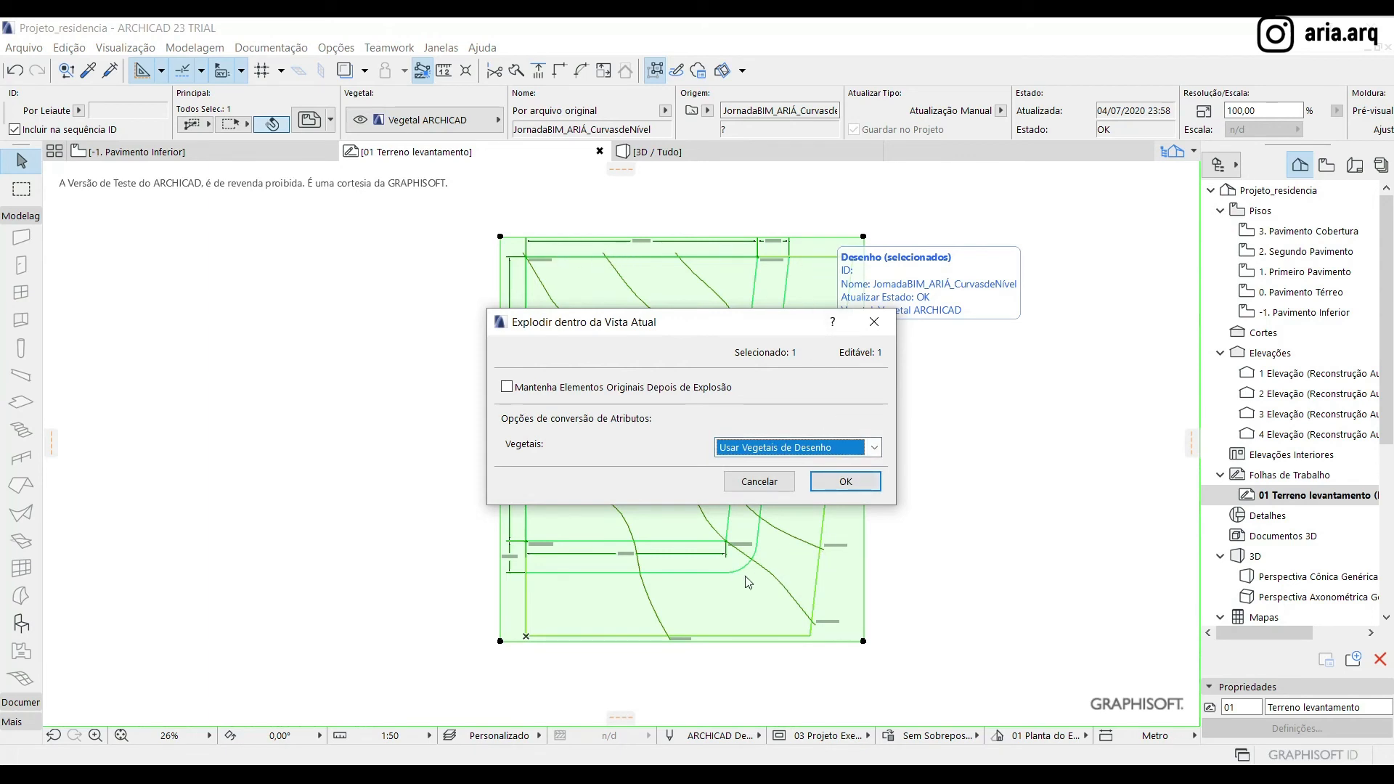
click(846, 483)
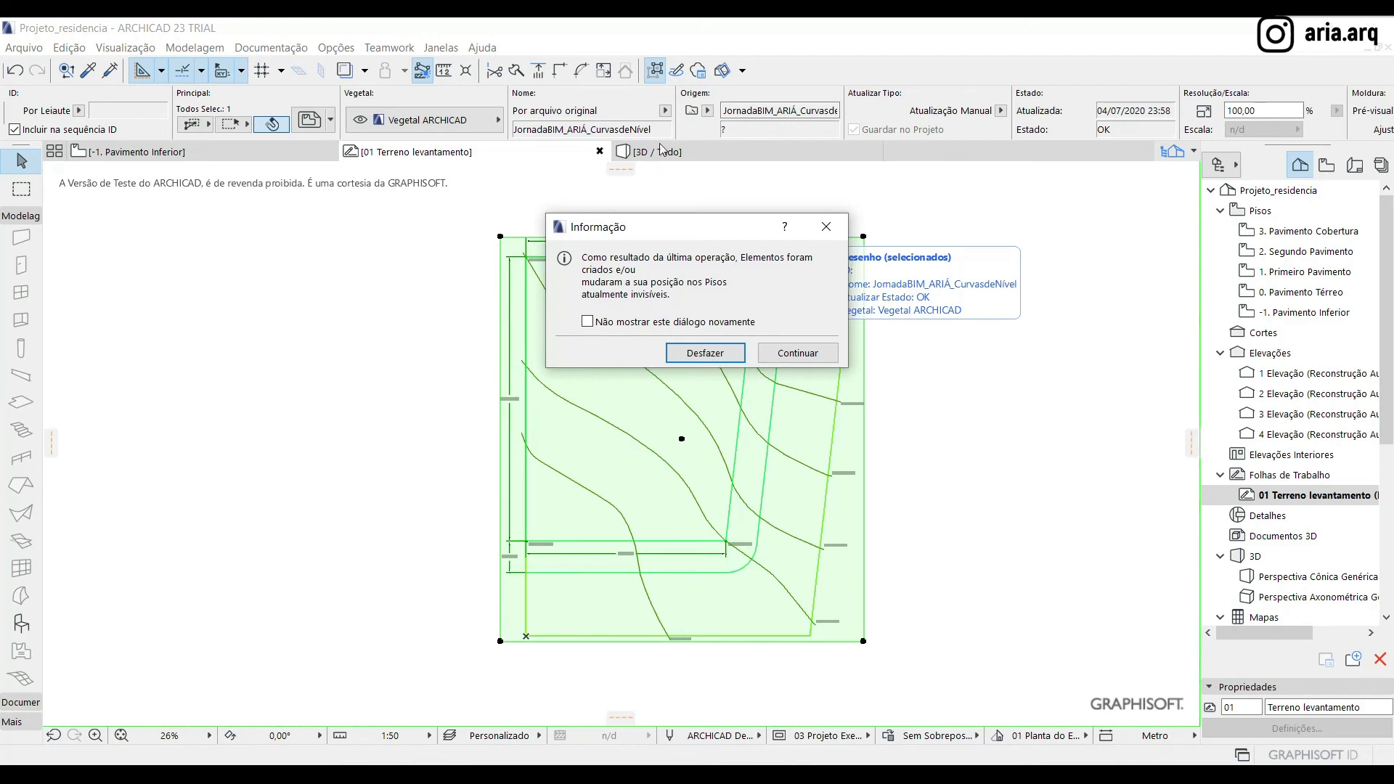
click(773, 354)
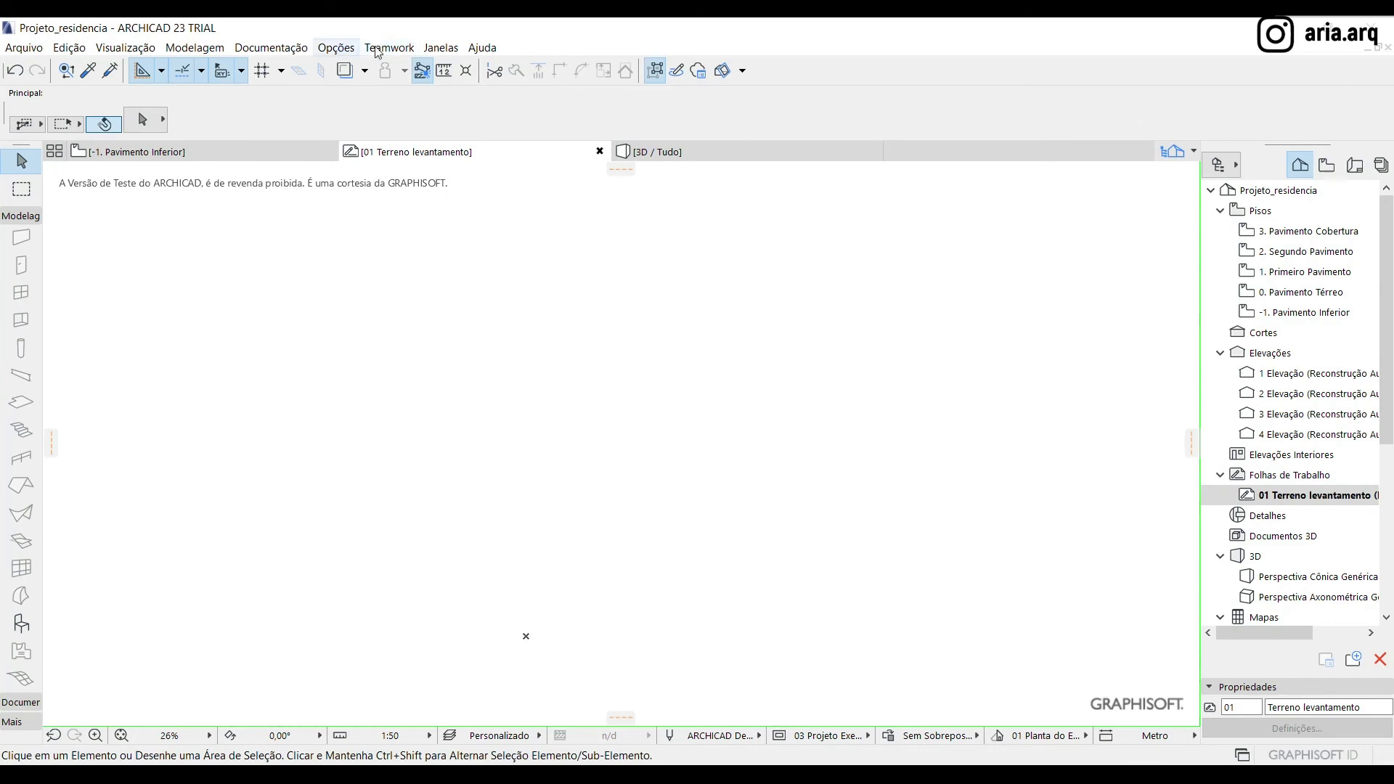
Show the Renovação palette and set the renovation filter to 05 Planejado
click(441, 47)
mouse_move(559, 302)
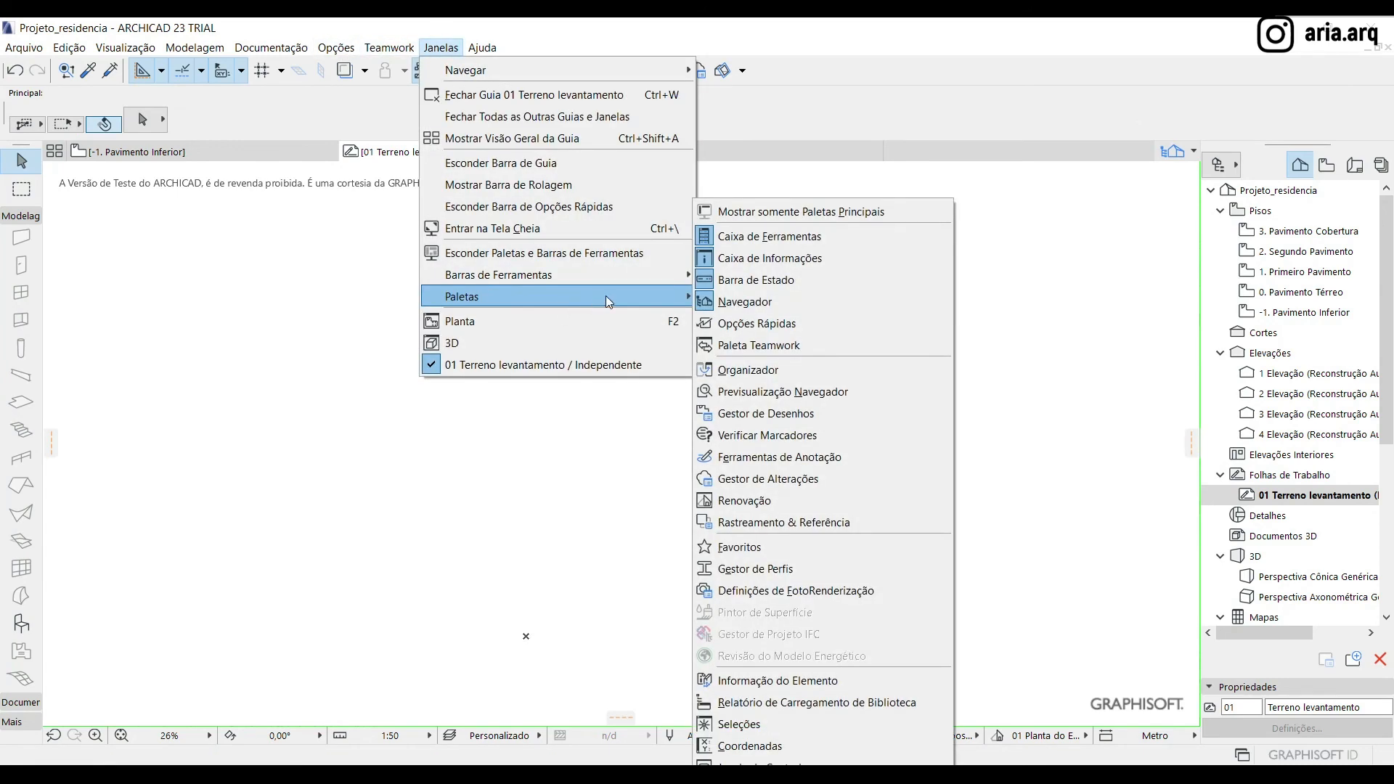
click(758, 500)
drag(396, 227, 272, 215)
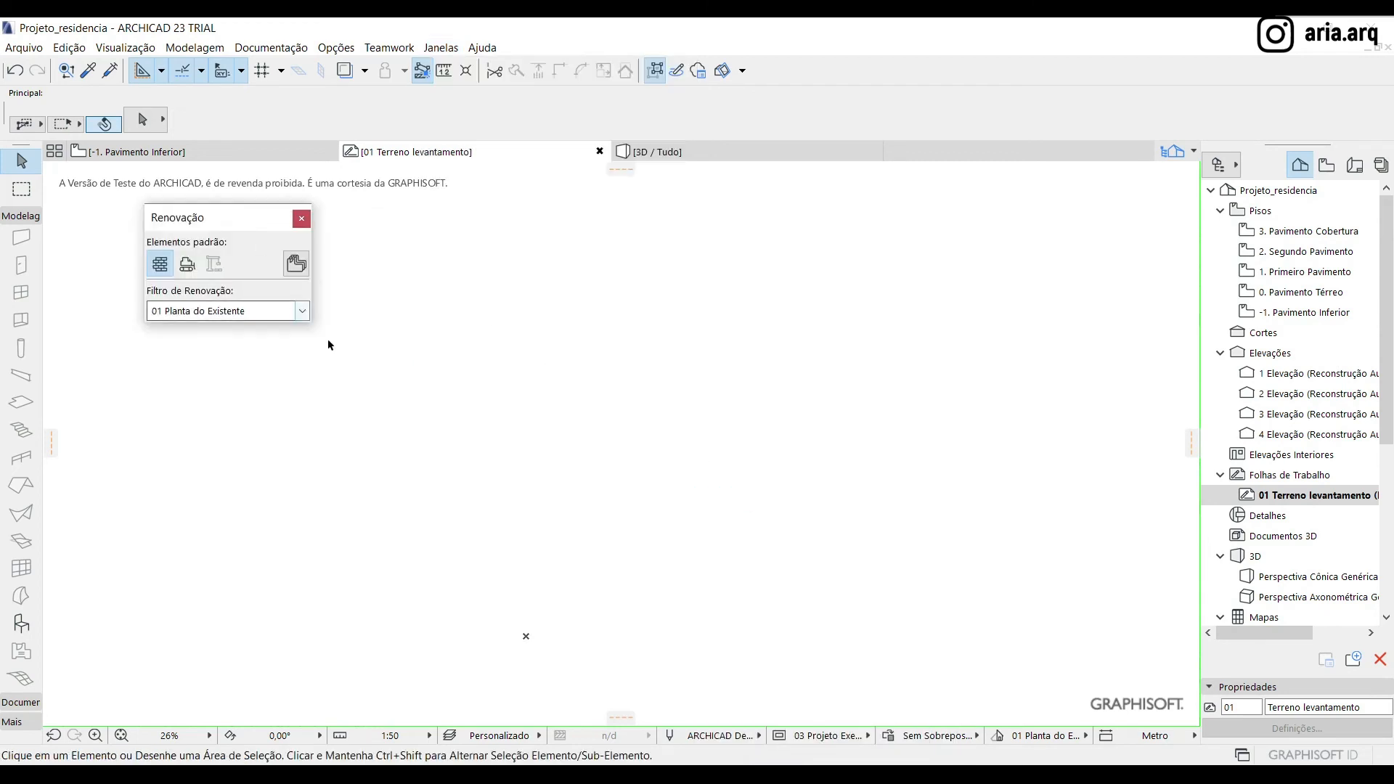
click(297, 312)
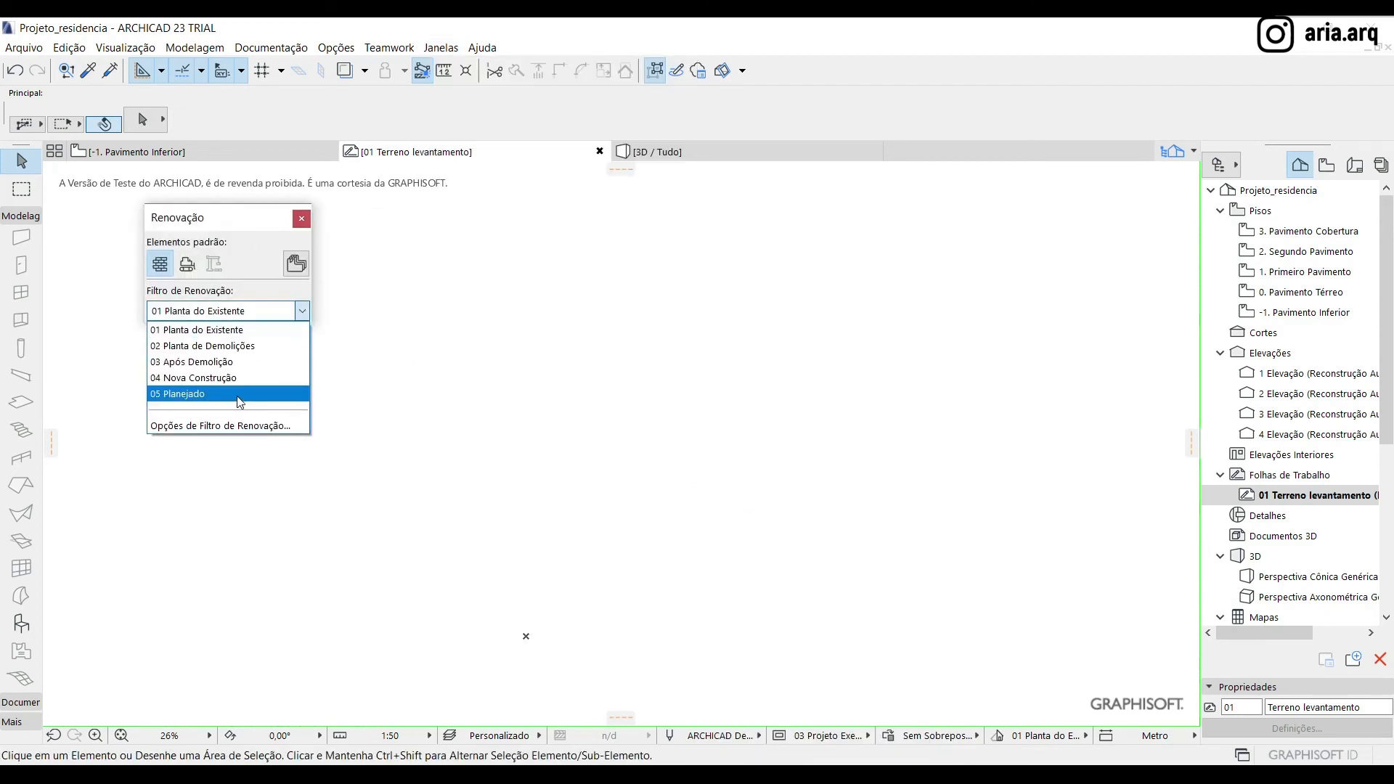
click(236, 395)
scroll(491, 473, down, 2)
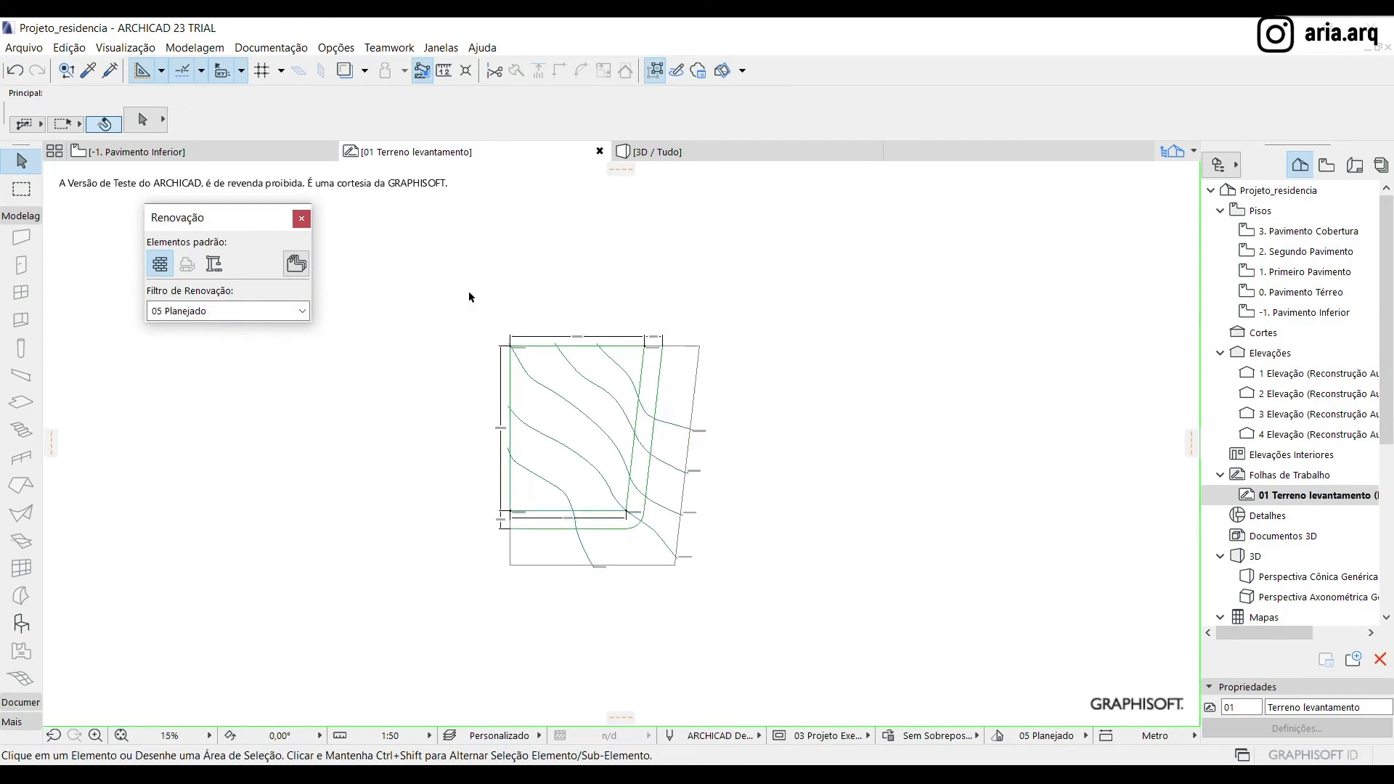
Set the renovation status of all exploded survey elements to existing
scroll(514, 379, up, 1)
drag(452, 277, 796, 633)
scroll(448, 480, up, 1)
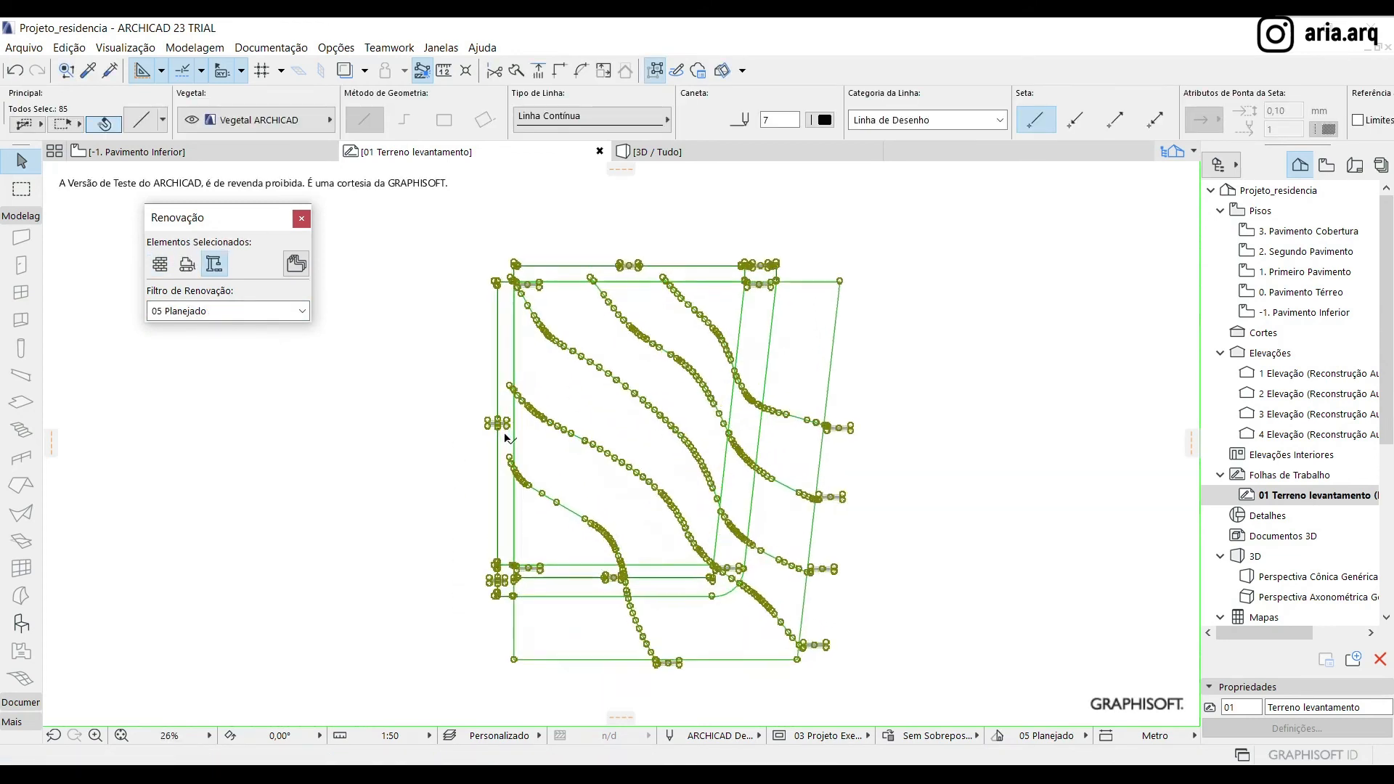
click(942, 412)
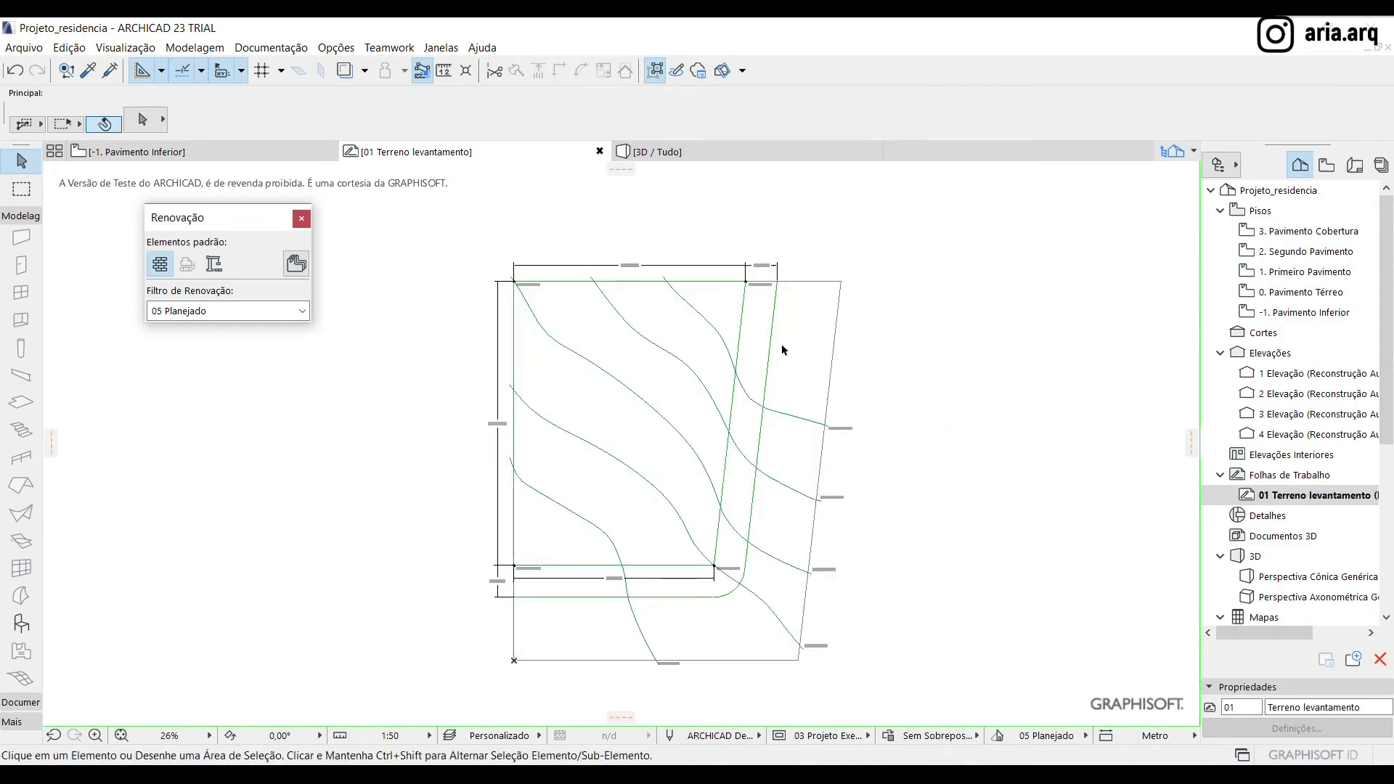
mouse_move(472, 246)
mouse_down()
mouse_move(727, 715)
mouse_move(929, 704)
mouse_up()
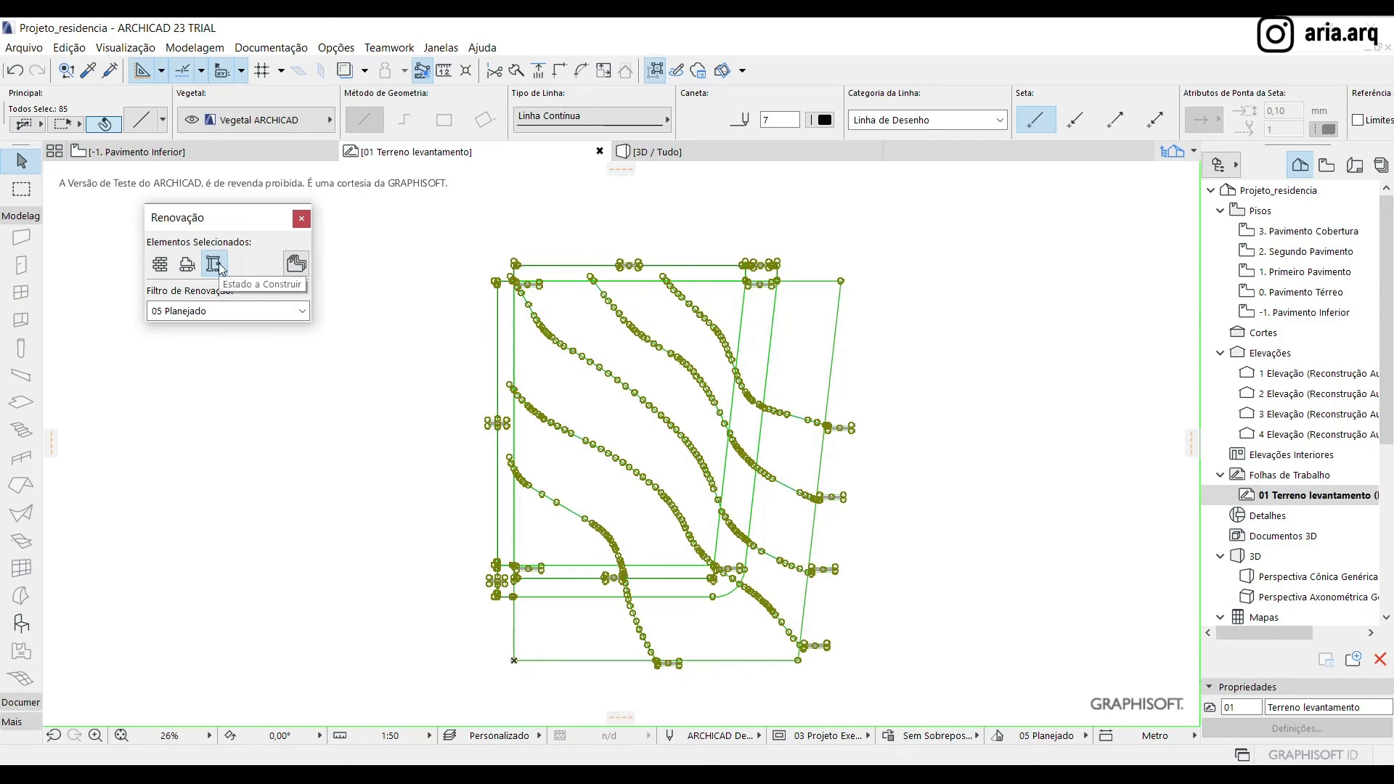
click(161, 269)
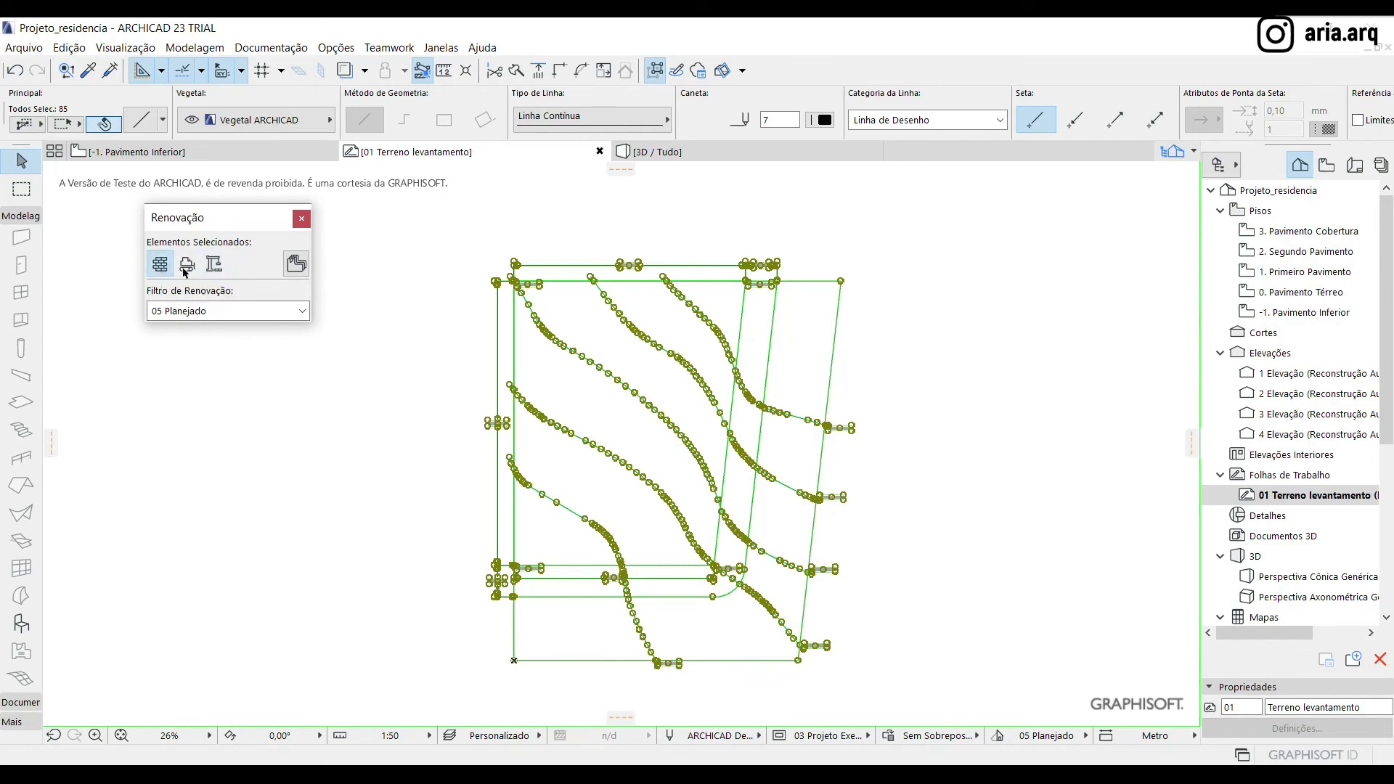
Switch the renovation filter back to 01 Planta do Existente
drag(386, 213, 950, 697)
click(263, 320)
click(211, 328)
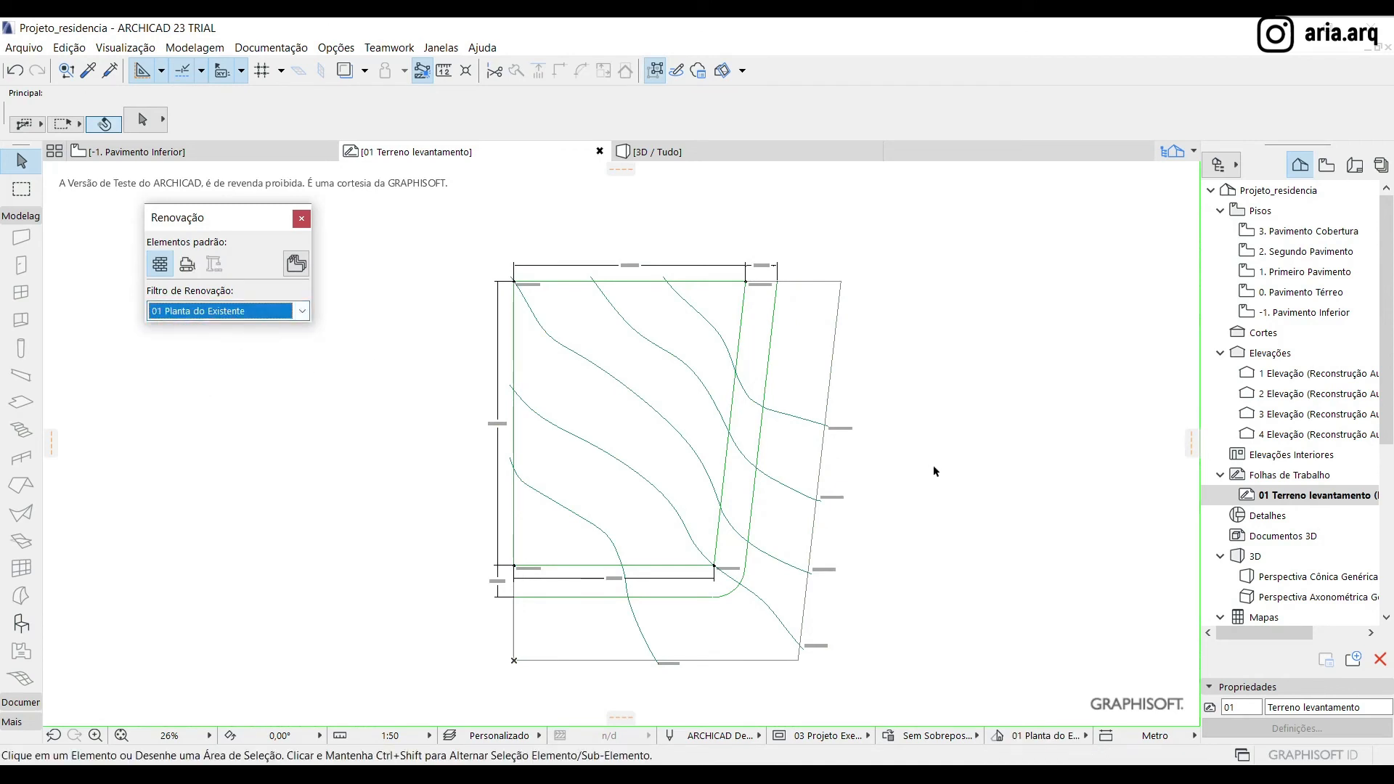
Examine the layers available for the outer green setback polyline with the rounded corner, leaving its layer as it is
click(770, 330)
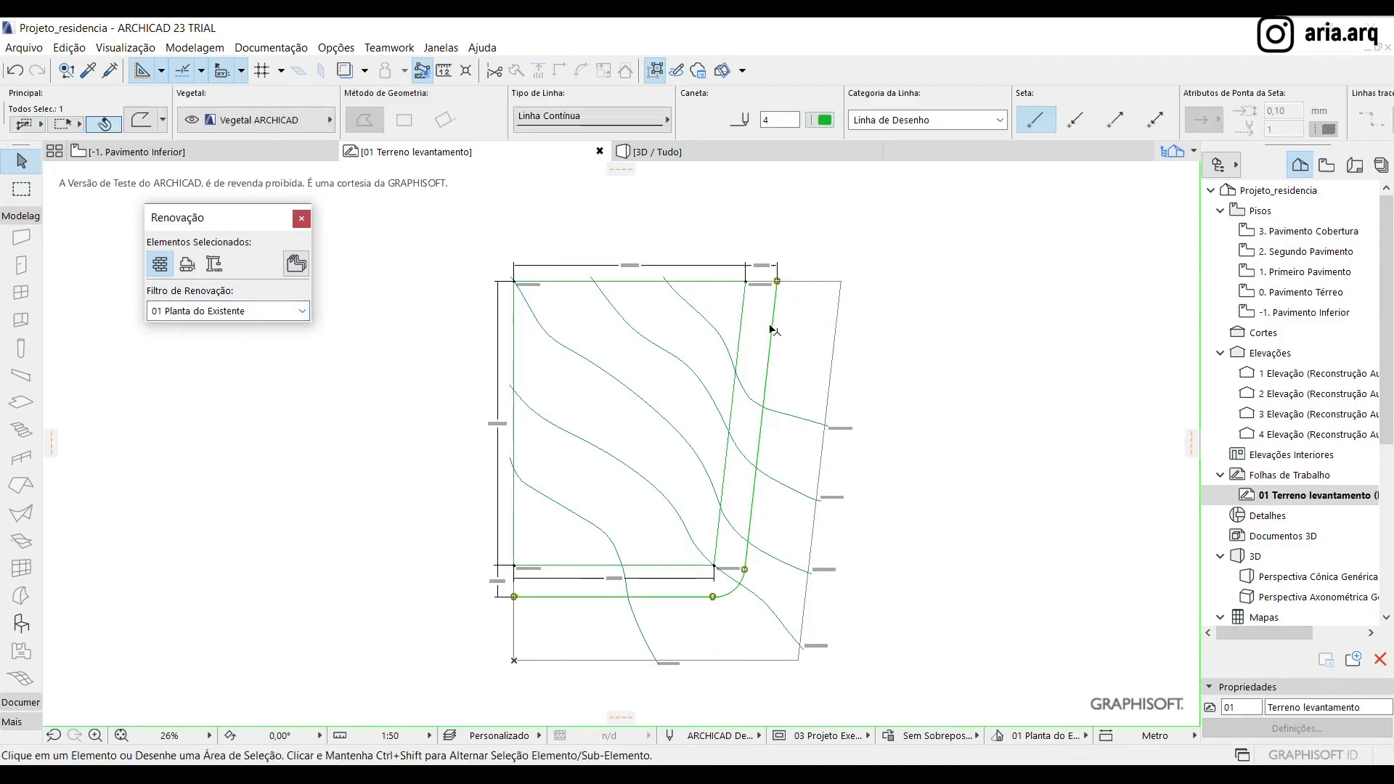
scroll(622, 289, down, 3)
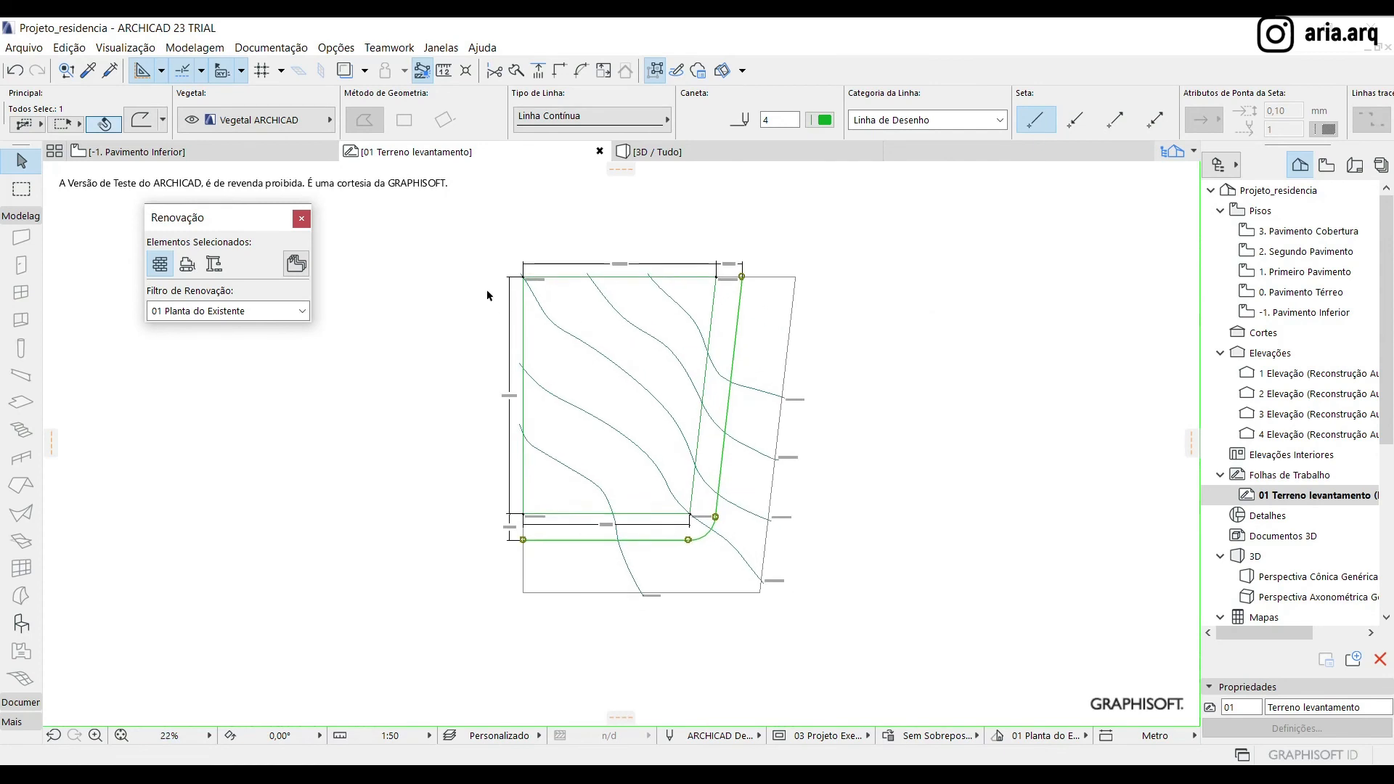
click(267, 119)
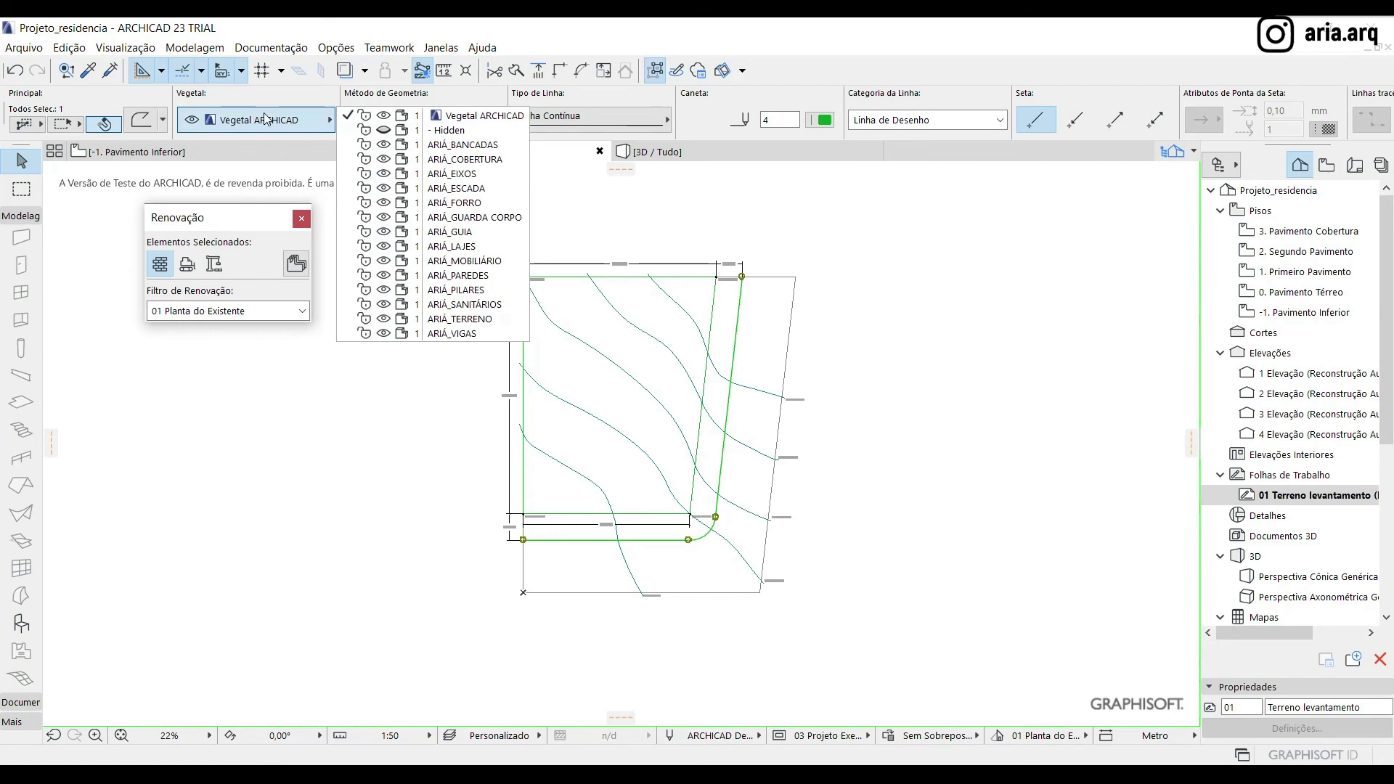
click(267, 118)
click(790, 237)
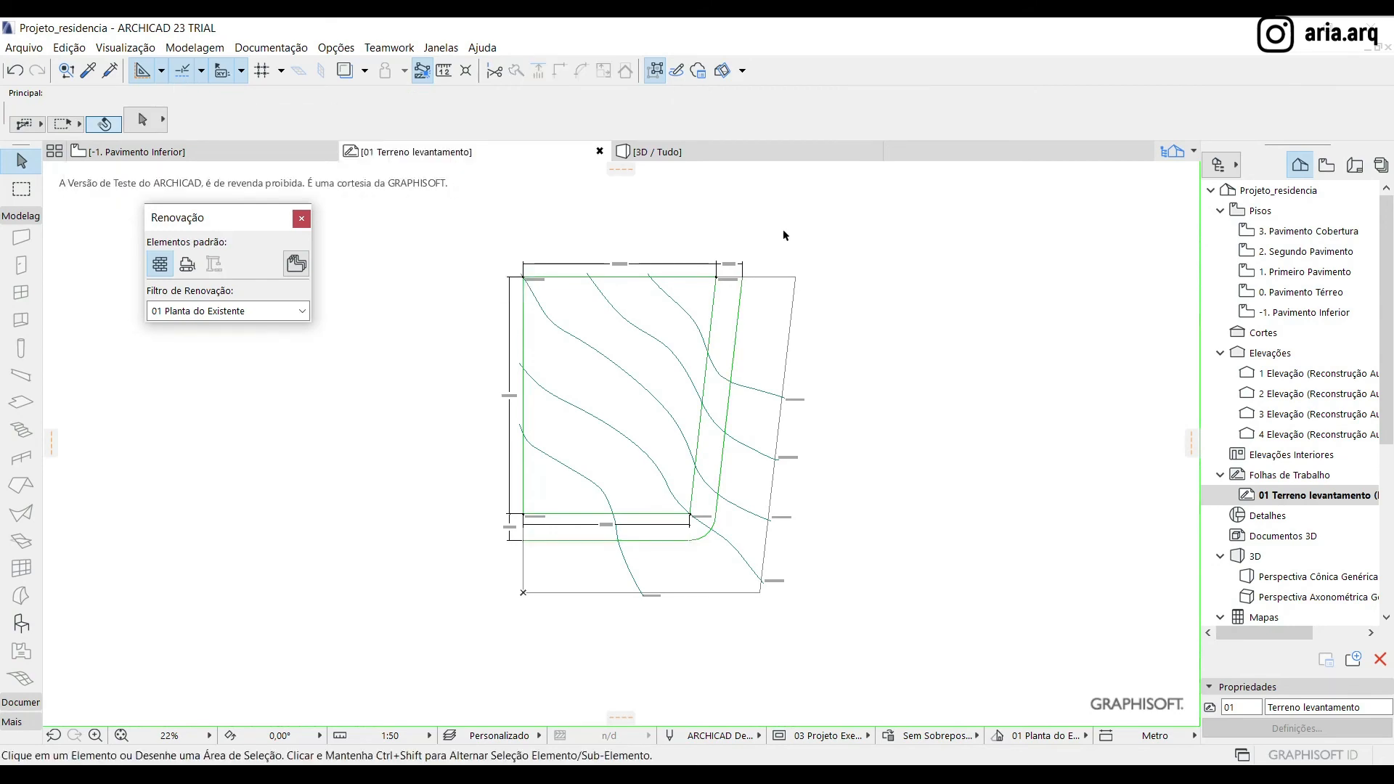
Create a new layer named AUX_Curvas de nível in the layer settings
key(ctrl+l)
mouse_move(842, 192)
mouse_down()
mouse_move(851, 233)
mouse_move(817, 537)
mouse_up()
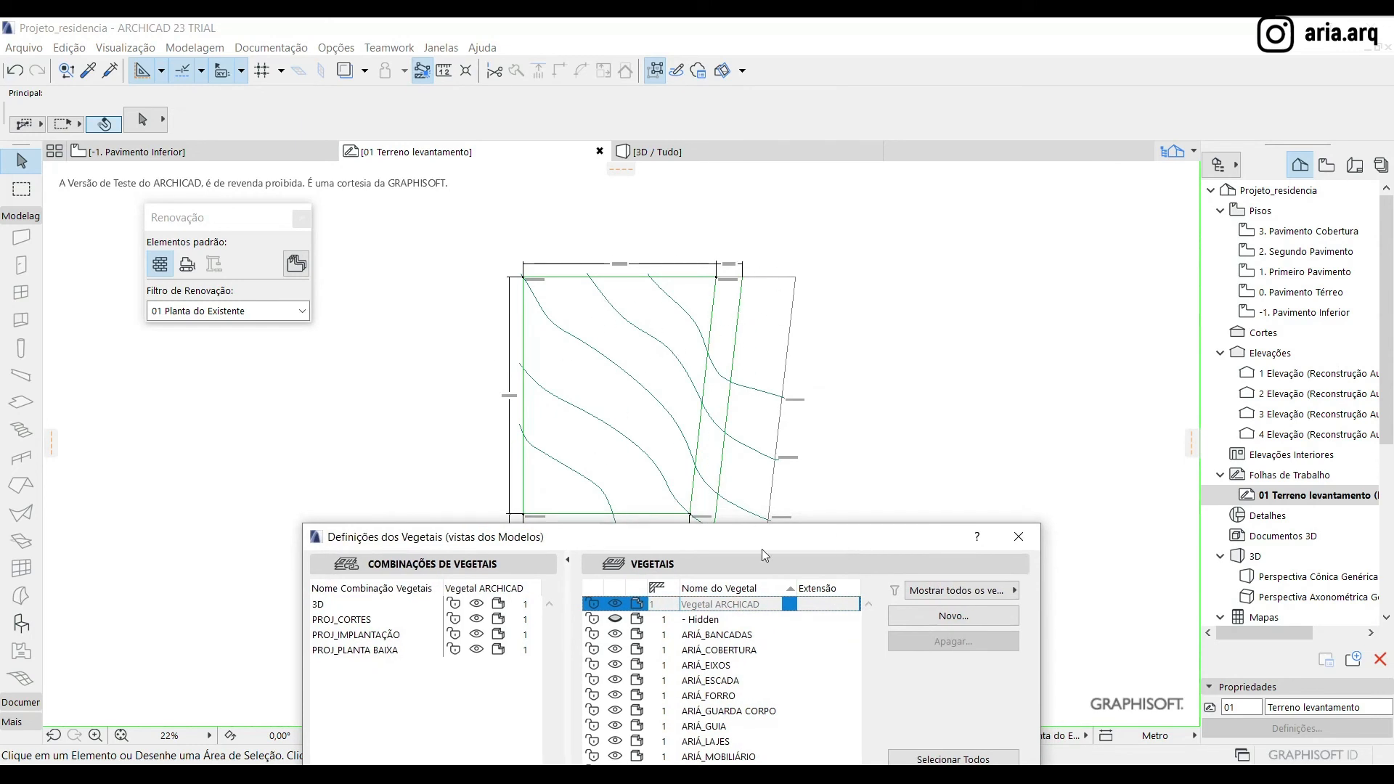
drag(769, 540, 822, 274)
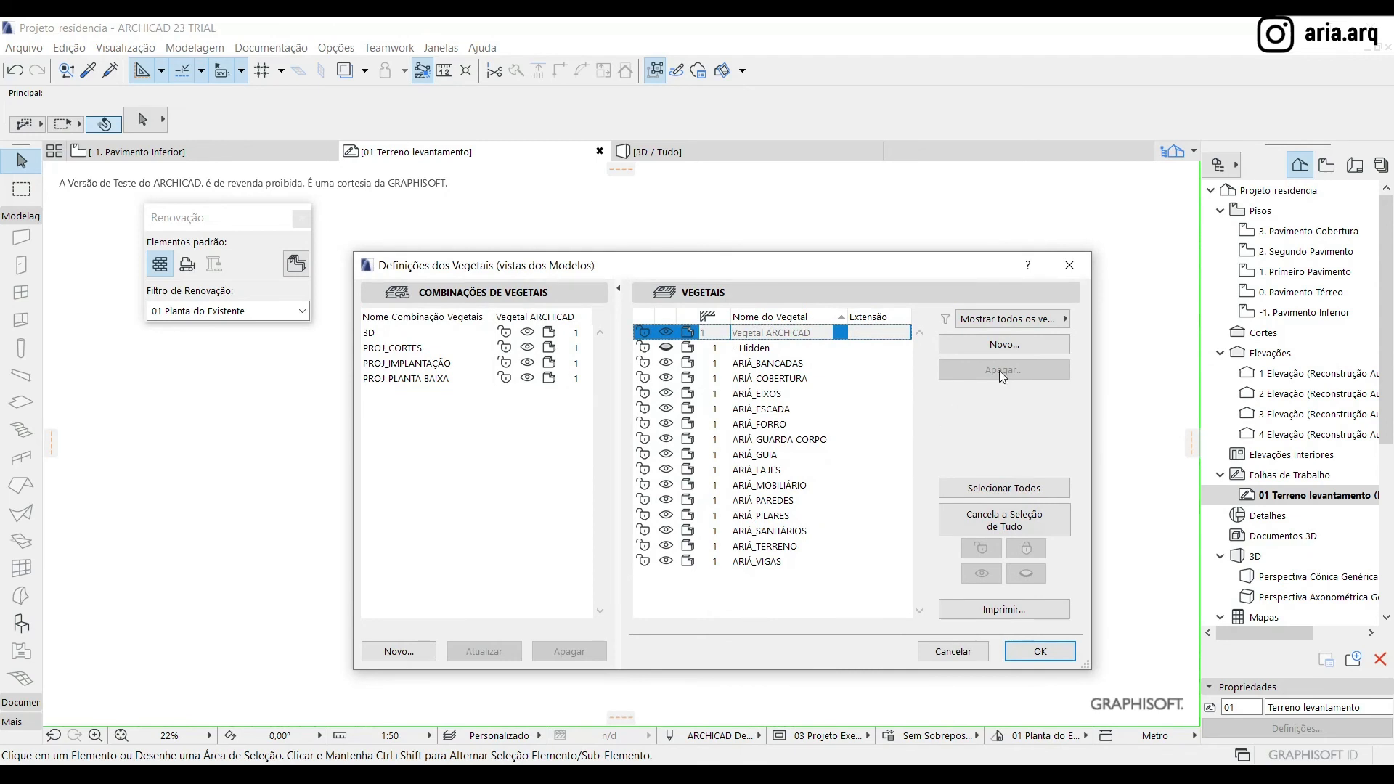
click(1017, 342)
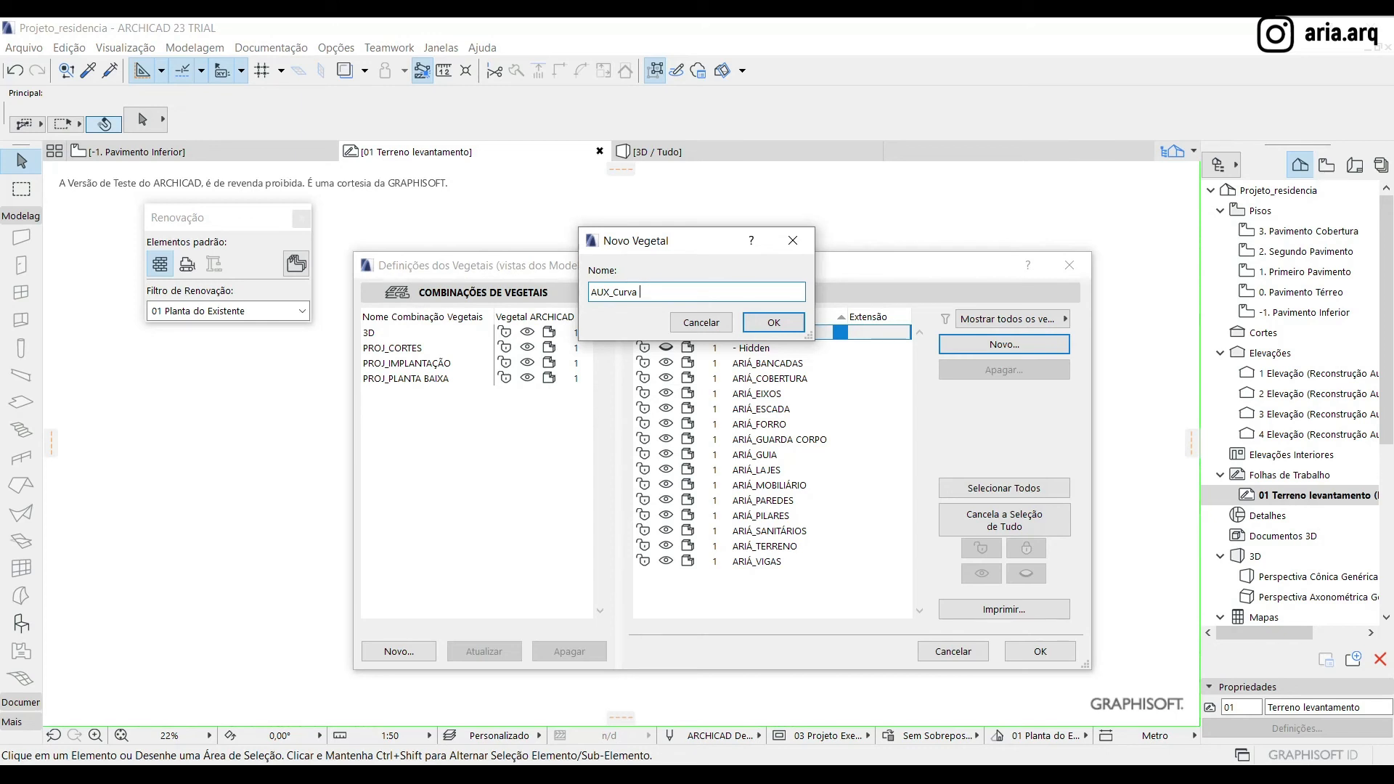
text(de nível)
key(Return)
Add another layer named AUX_Limite terreno
click(1016, 339)
text(AUX_Limite terreno)
key(Return)
Add a layer named AUX_Limite Calçada
click(1004, 344)
text(AUX_limite cal)
key(BackSpace)
key(BackSpace)
key(BackSpace)
key(BackSpace)
key(BackSpace)
key(BackSpace)
key(BackSpace)
key(BackSpace)
key(BackSpace)
key(BackSpace)
text(Limi)
text(ada)
key(Return)
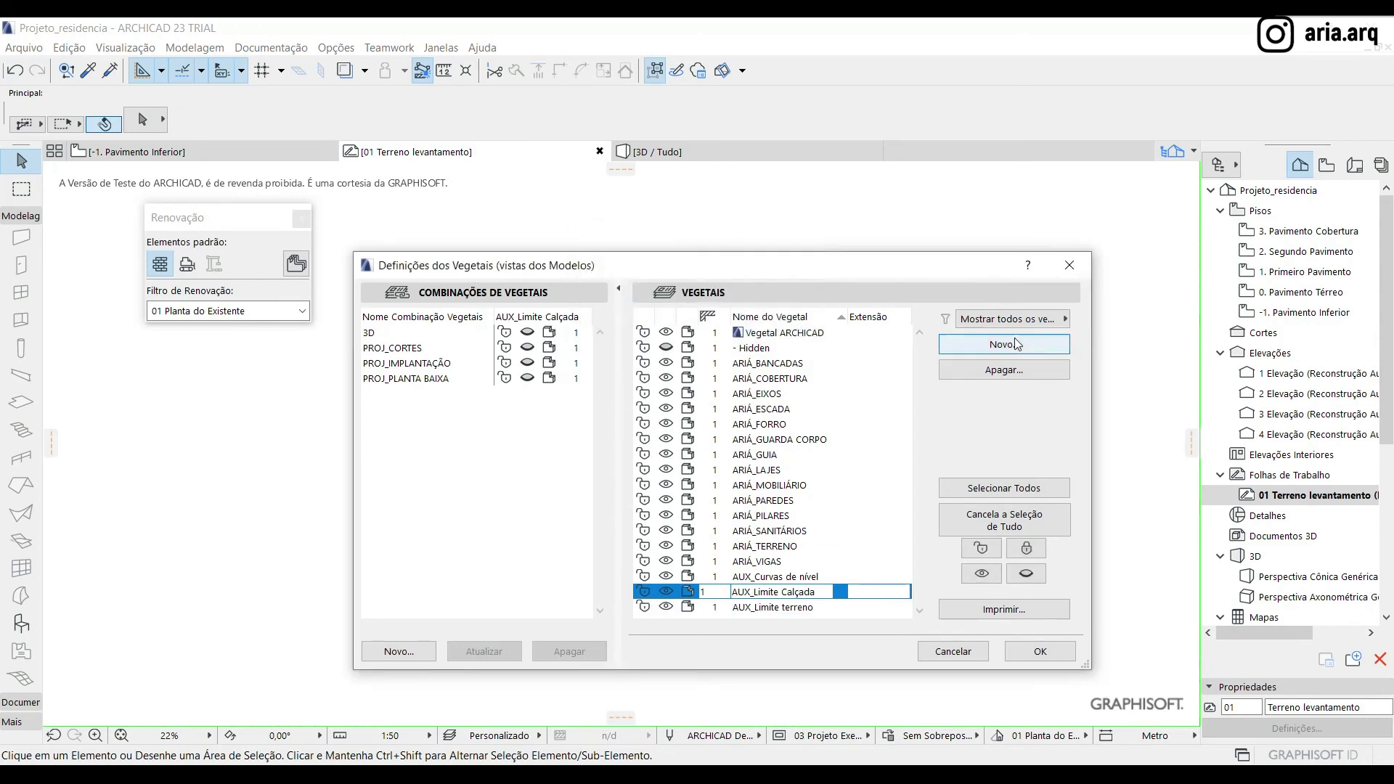
Add a layer named AUX_Limite levantamento and accept the layer settings
key(Return)
text(AUX_Limite levantamento)
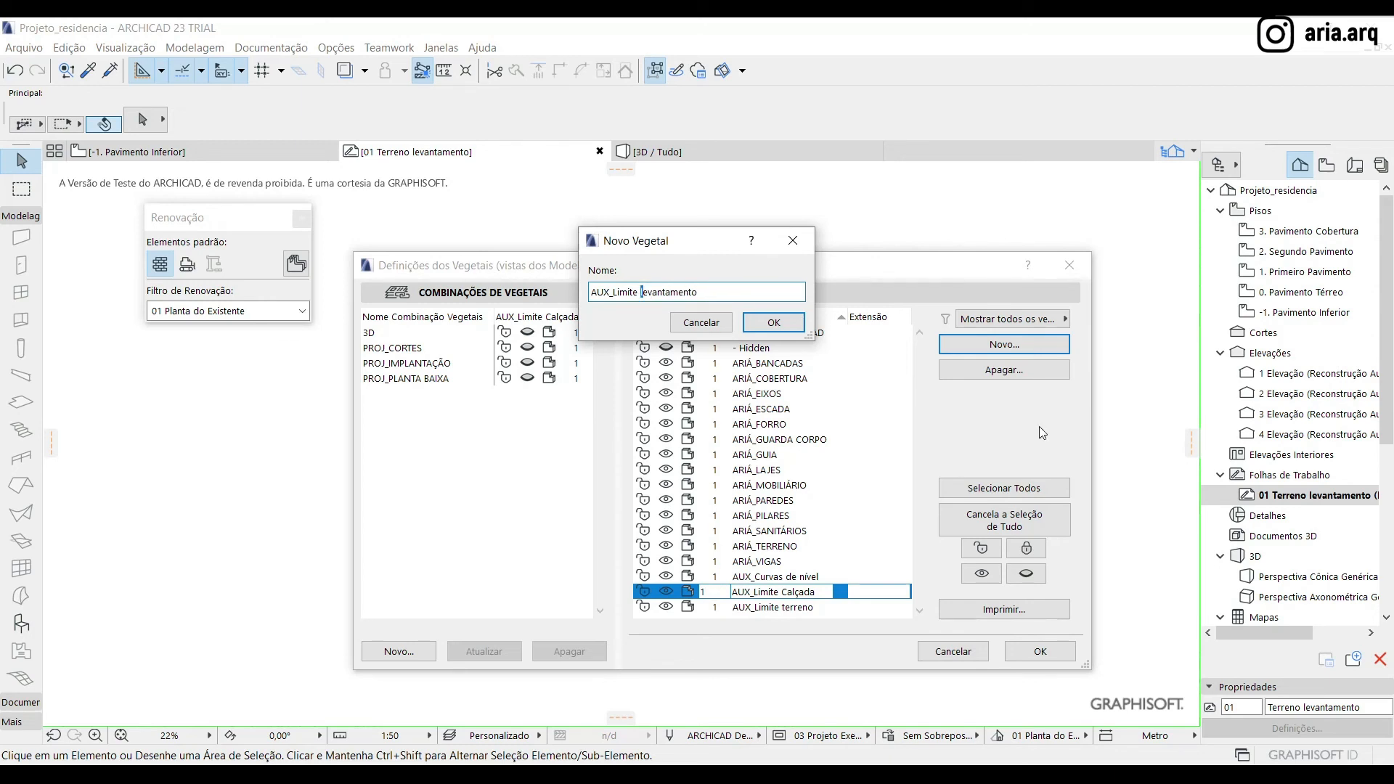
key(Return)
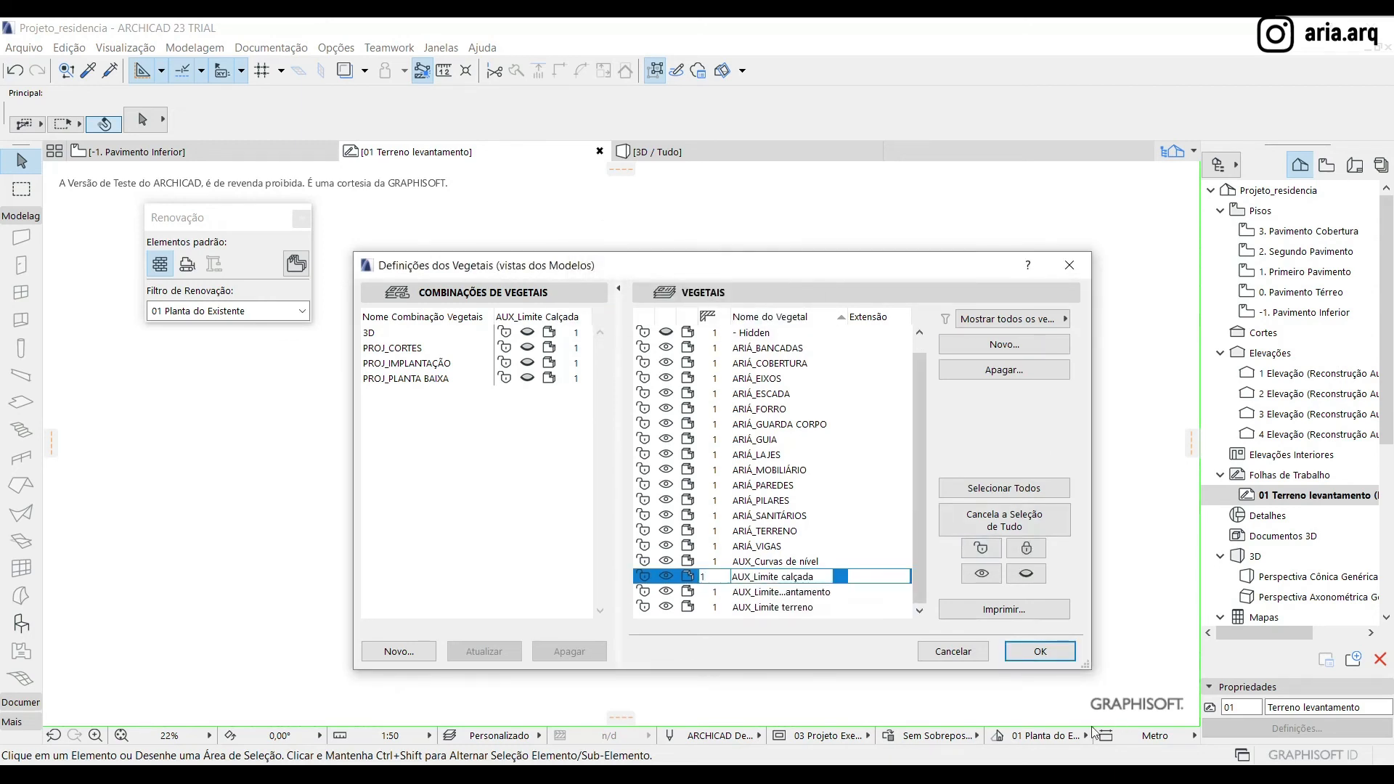
click(1040, 651)
Select a segment of the contour line ending at the outer boundary and open Find & Select beside the drawing
drag(697, 305, 545, 468)
shift+click(735, 381)
scroll(735, 381, up, 5)
click(674, 357)
scroll(752, 364, down, 6)
key(ctrl+f)
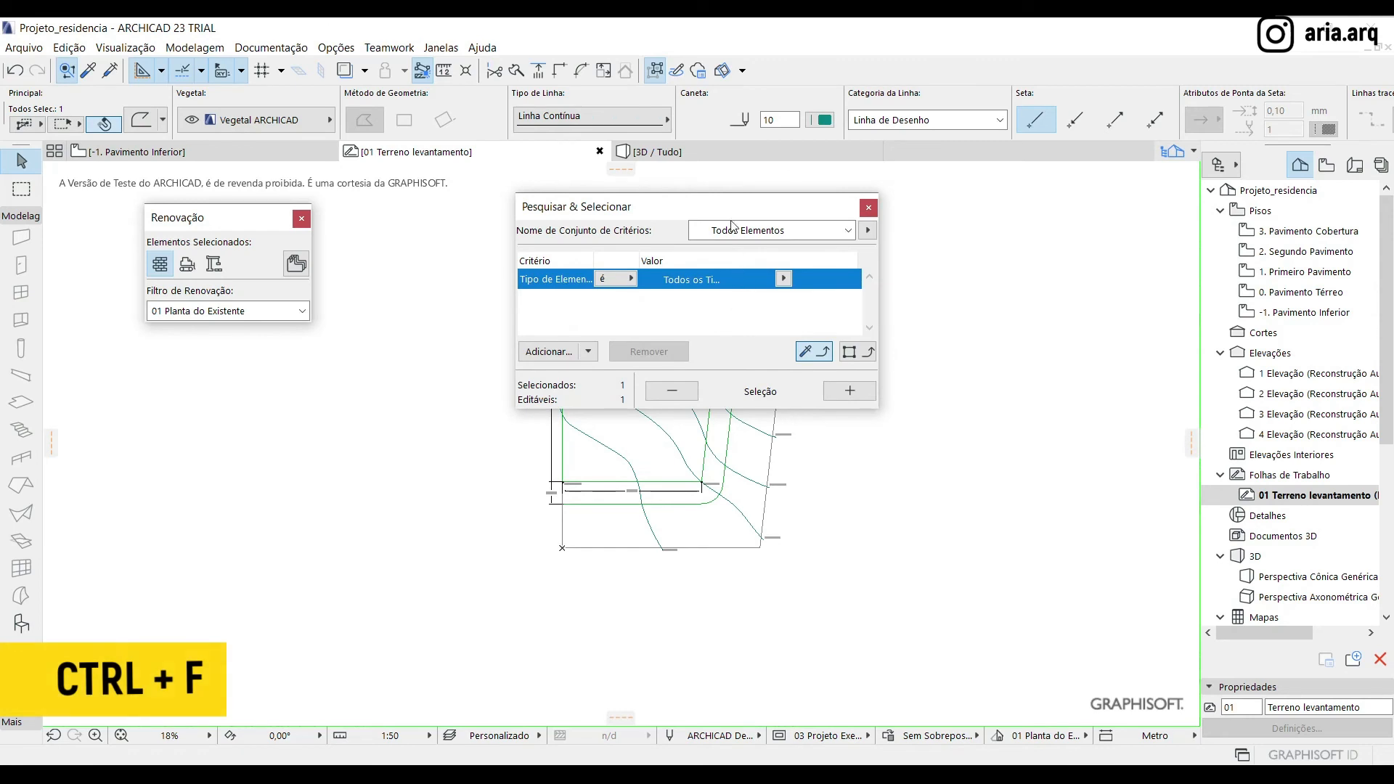
mouse_move(734, 213)
mouse_down()
mouse_move(1068, 276)
mouse_move(1050, 259)
mouse_up()
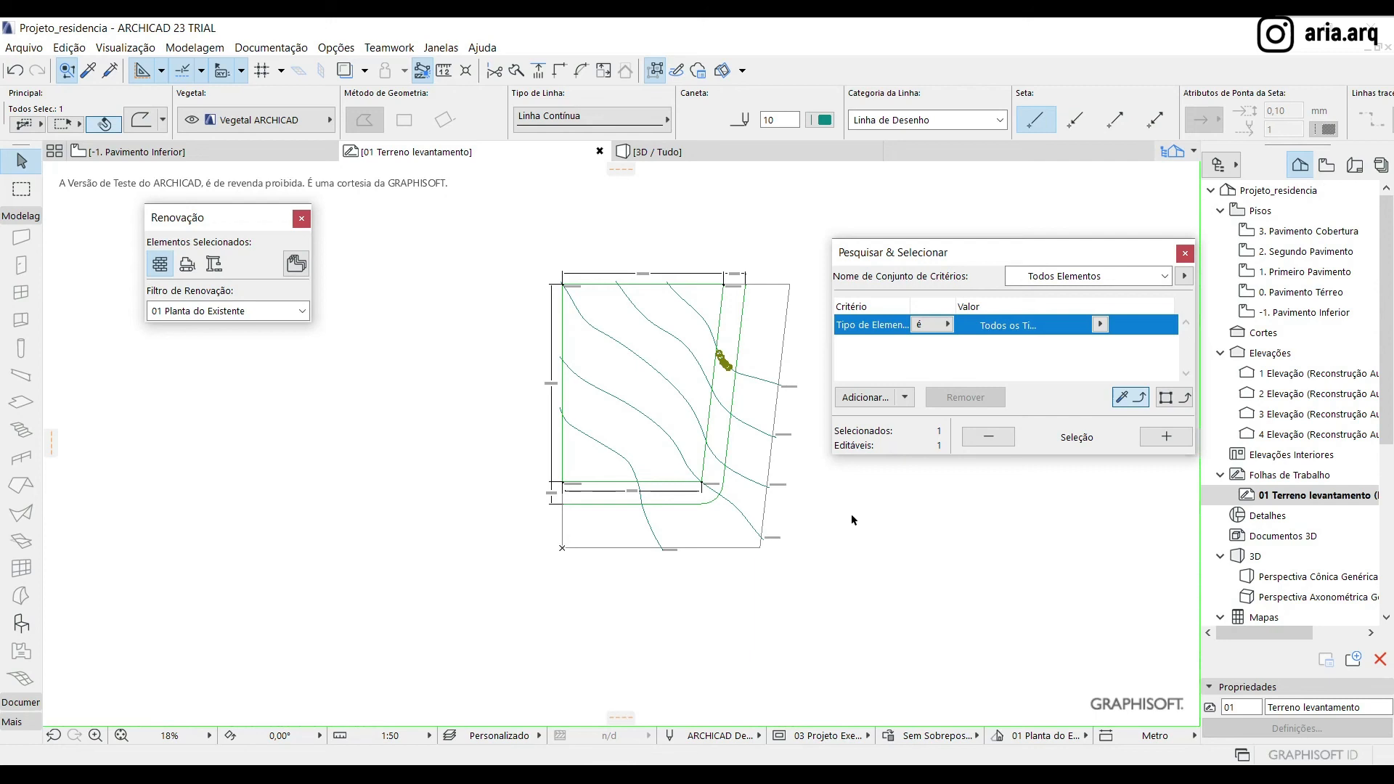
Add Caneta (pen) as a criterion in Find & Select
click(865, 397)
text(cane)
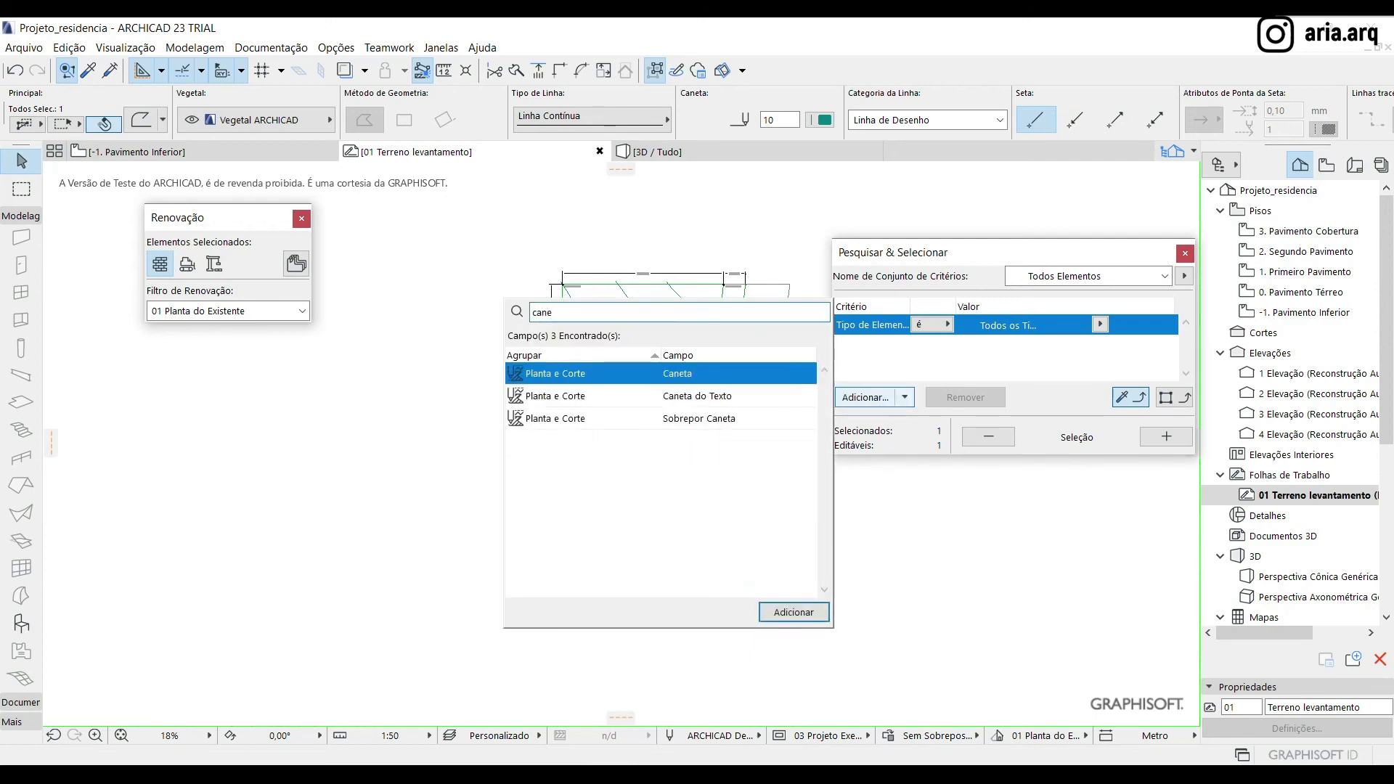
key(Return)
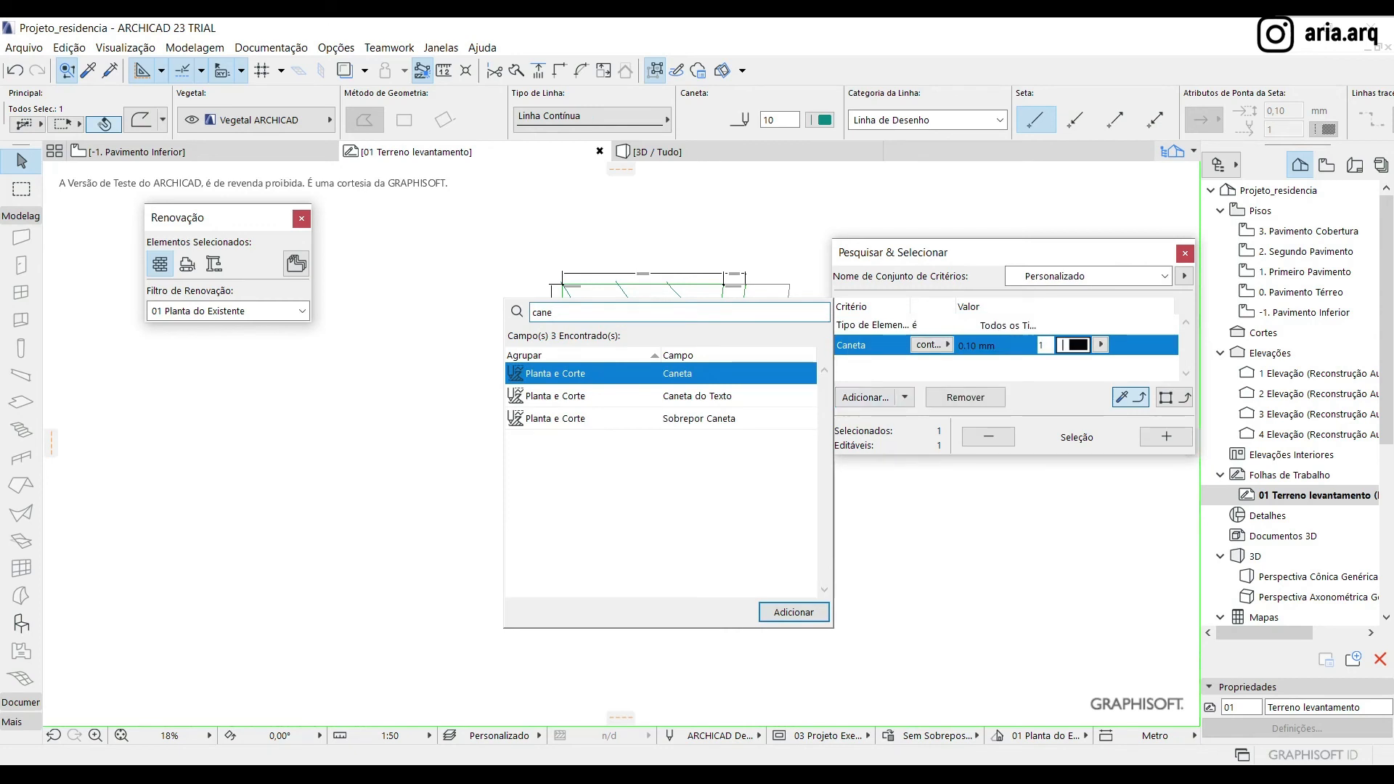
key(Escape)
Copy the selected contour segment's type and pen into the search criteria and select all matching polylines
scroll(764, 394, up, 3)
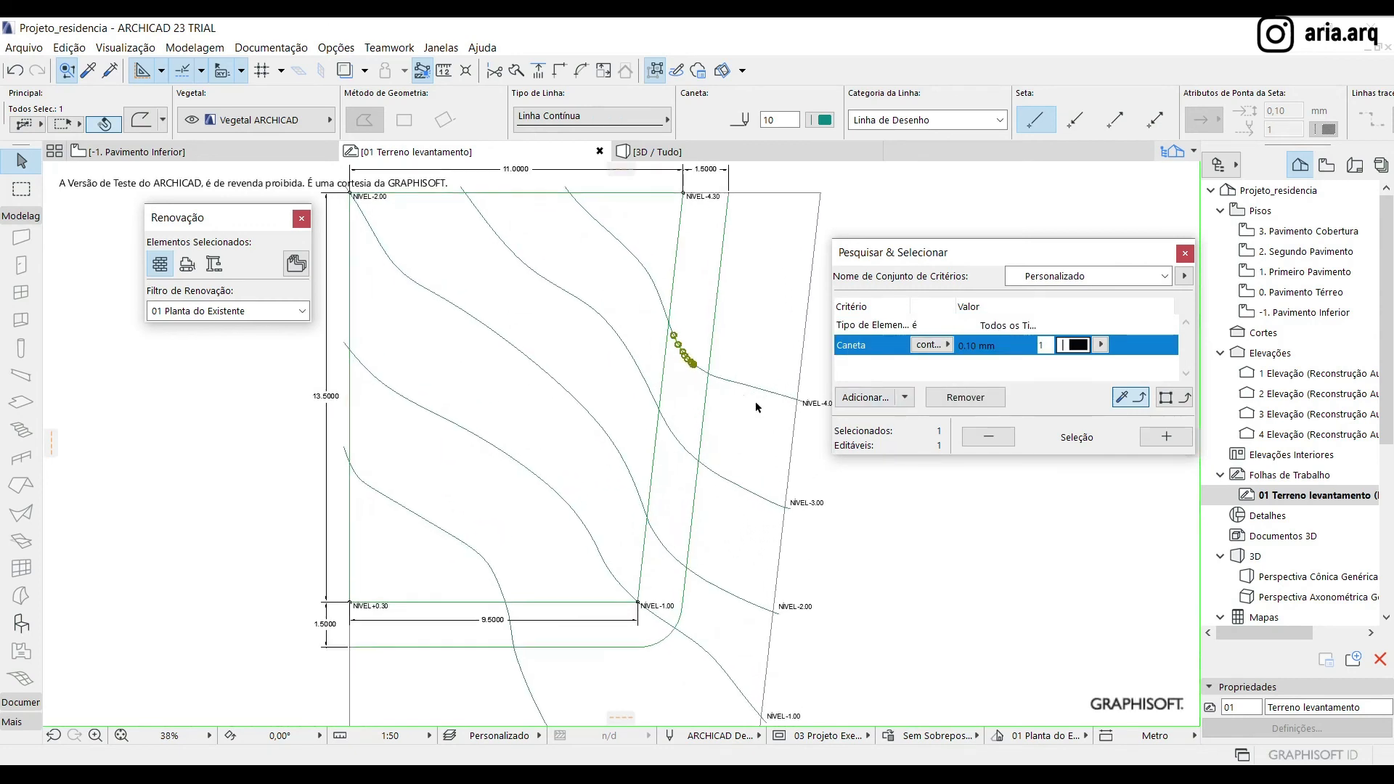
click(1166, 398)
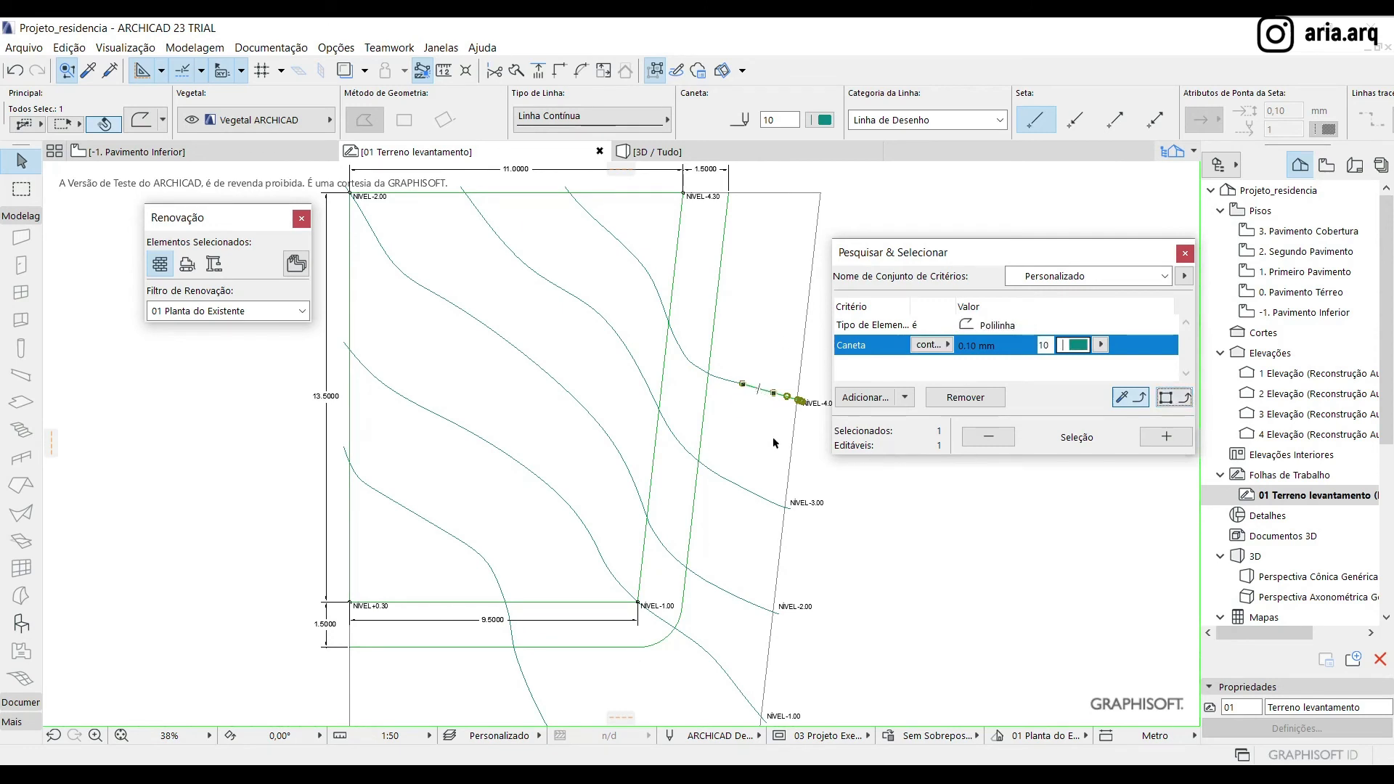
click(1166, 436)
scroll(519, 432, down, 3)
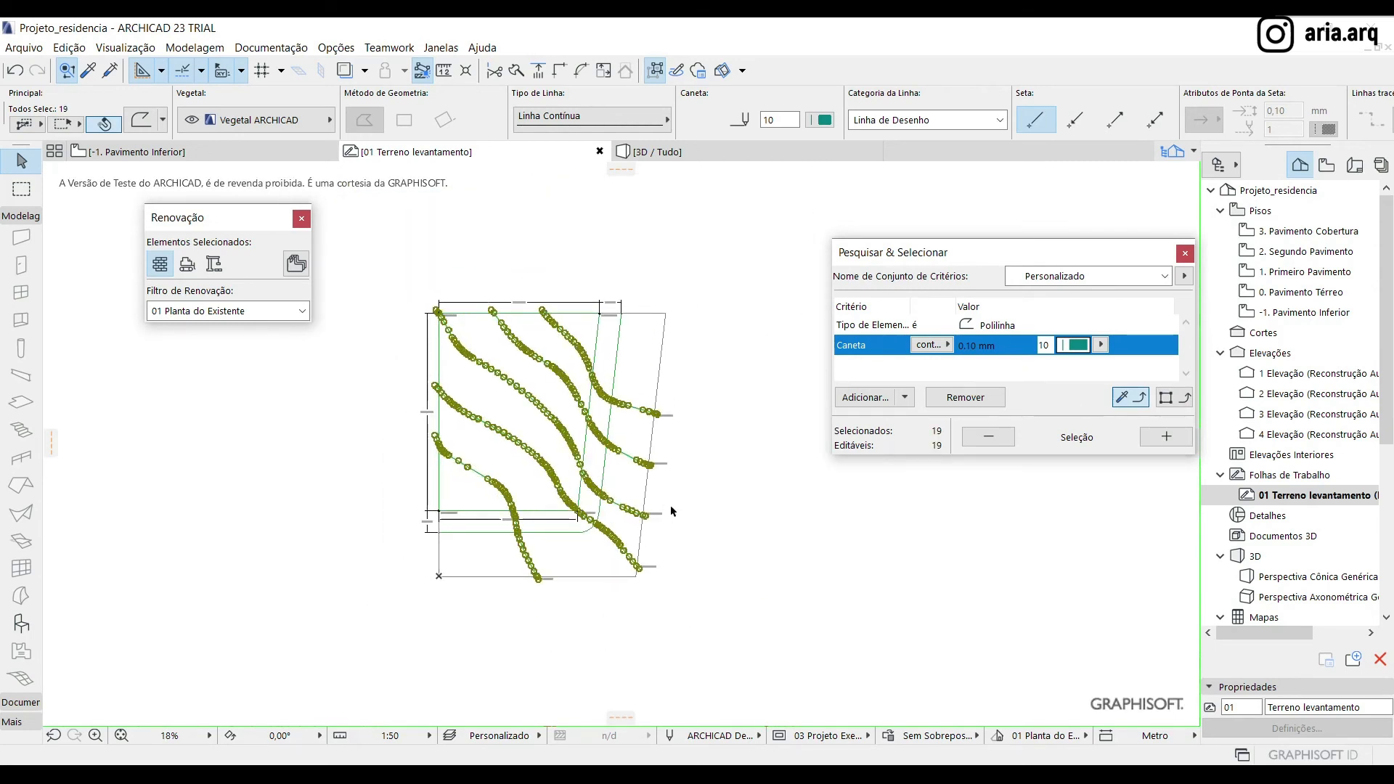
Assign the selected contour polylines to the layer AUX_Curvas de nível and clear the selection
click(261, 121)
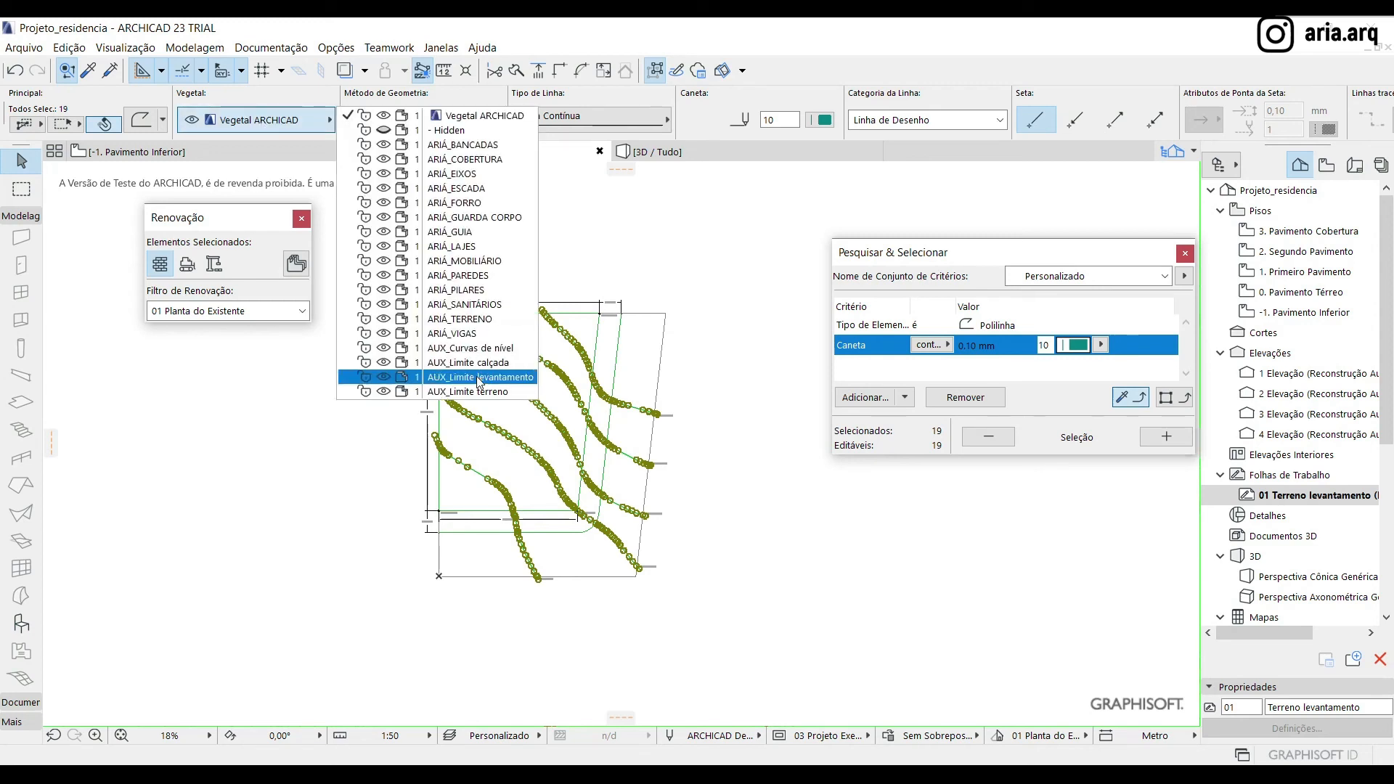
click(508, 349)
key(Escape)
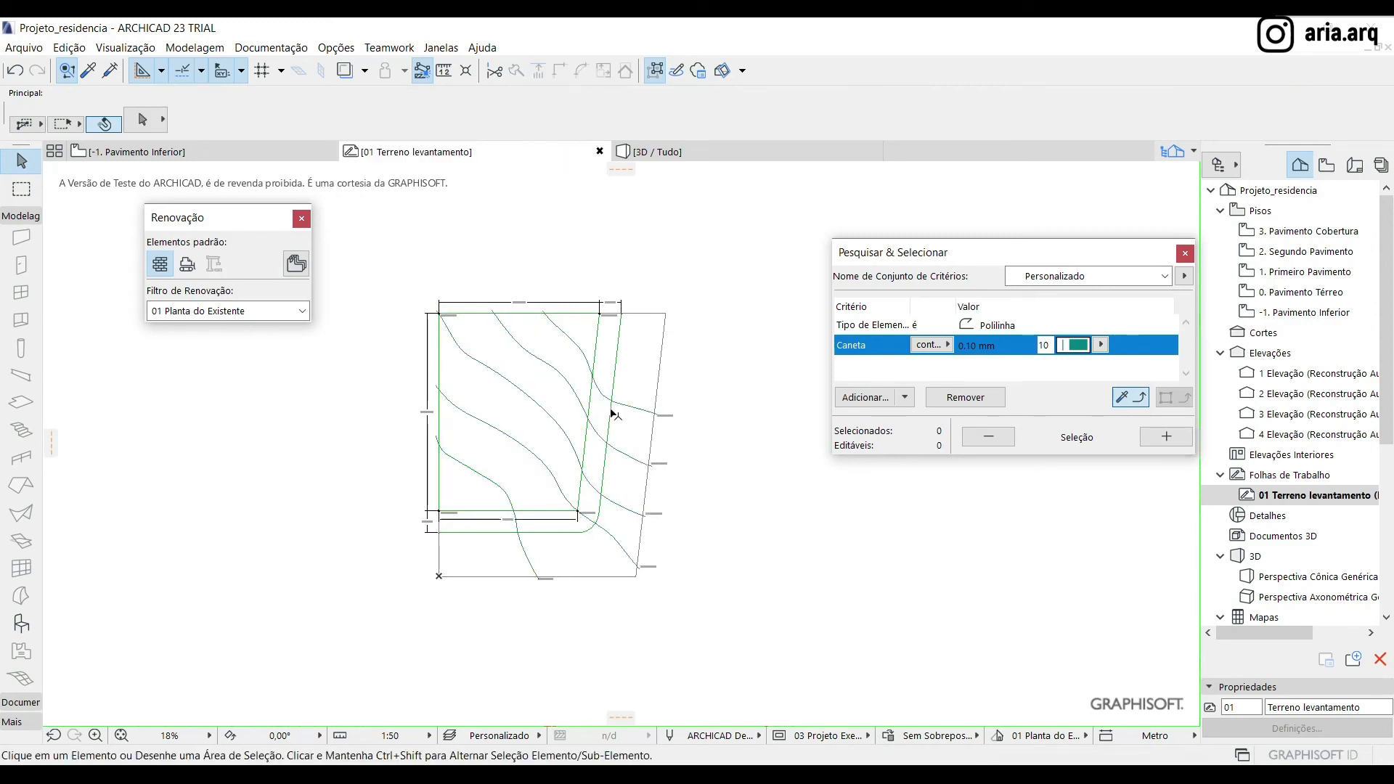
Select the green polylines by matching pen 4, exclude the outer rounded one, and assign the inner lot outline to AUX_Limite terreno
scroll(610, 409, up, 2)
click(617, 344)
click(1181, 398)
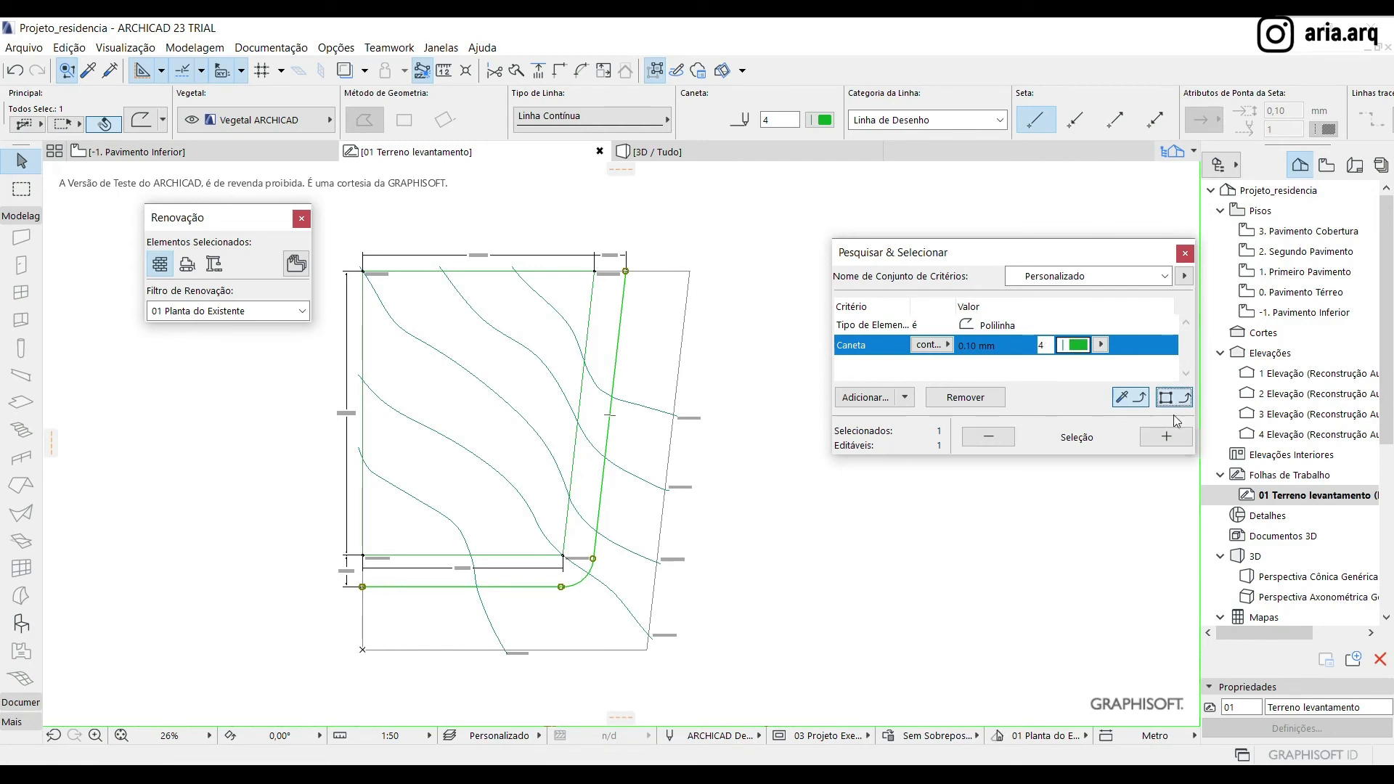
click(1165, 437)
shift+click(620, 327)
click(278, 129)
click(496, 395)
Assign the outer green polyline with the rounded corner to the layer AUX_Limite calçada
click(609, 423)
click(288, 123)
click(480, 363)
Assign the outermost grey survey outline to an AUX boundary layer and close Find & Select
click(670, 450)
click(282, 118)
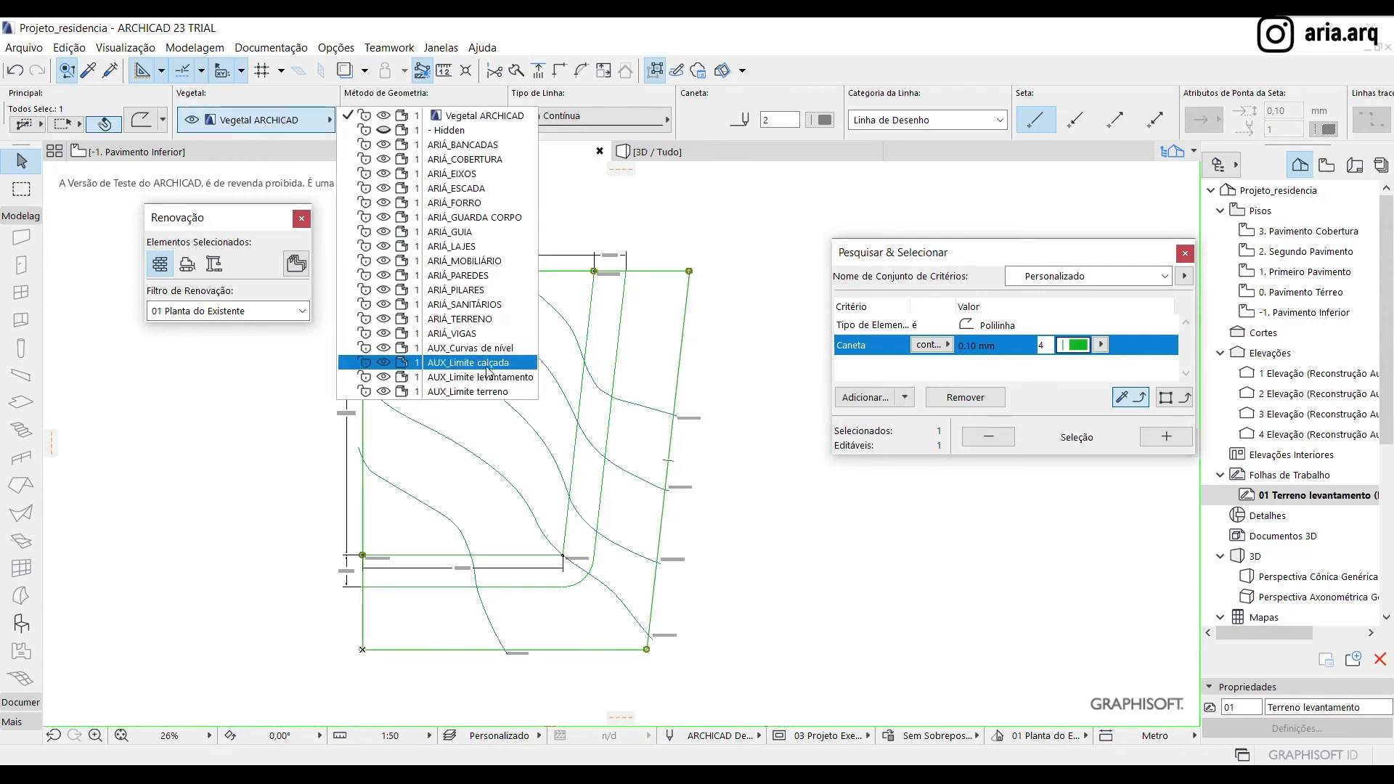
click(487, 395)
click(736, 469)
click(1190, 254)
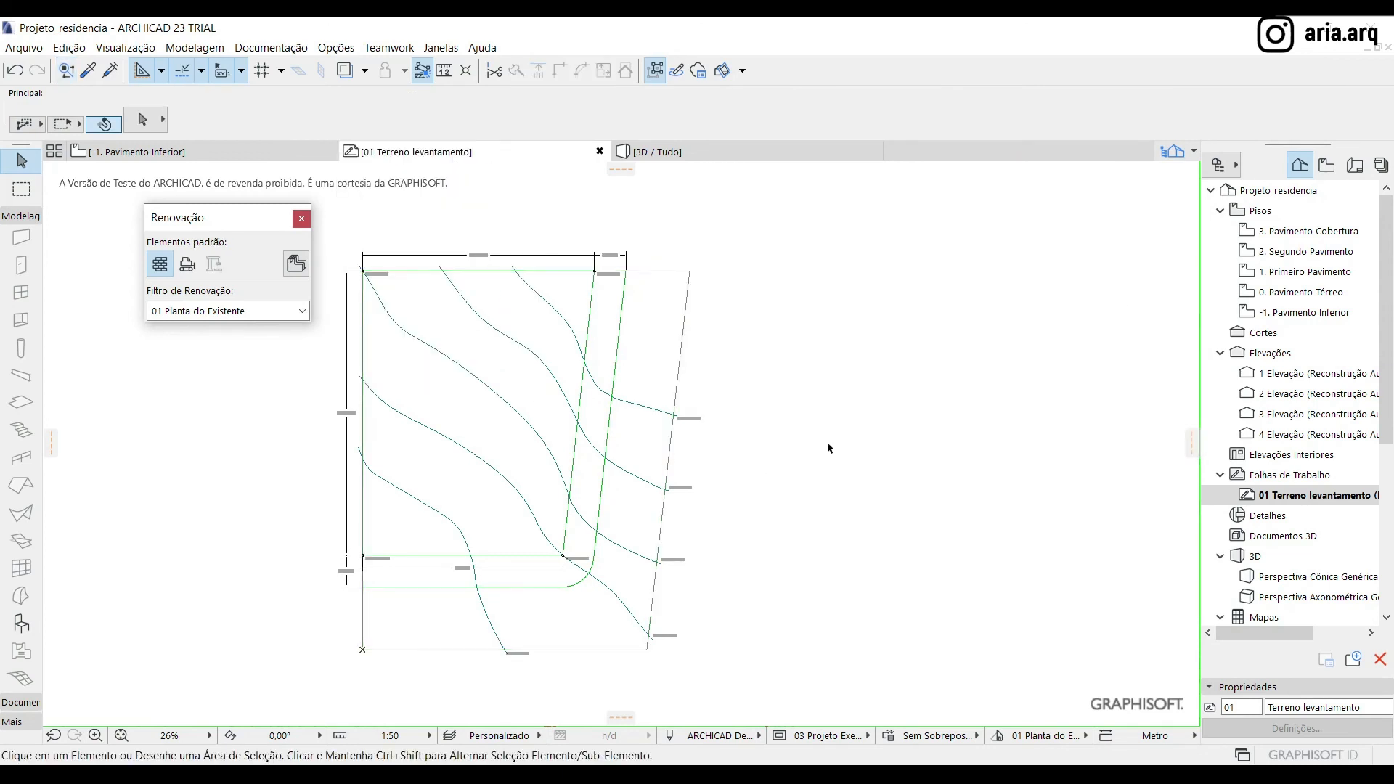
scroll(828, 445, down, 3)
middle_drag(610, 473, 760, 464)
scroll(760, 463, up, 4)
mouse_move(648, 485)
middle_down()
mouse_move(612, 494)
mouse_move(565, 476)
middle_up()
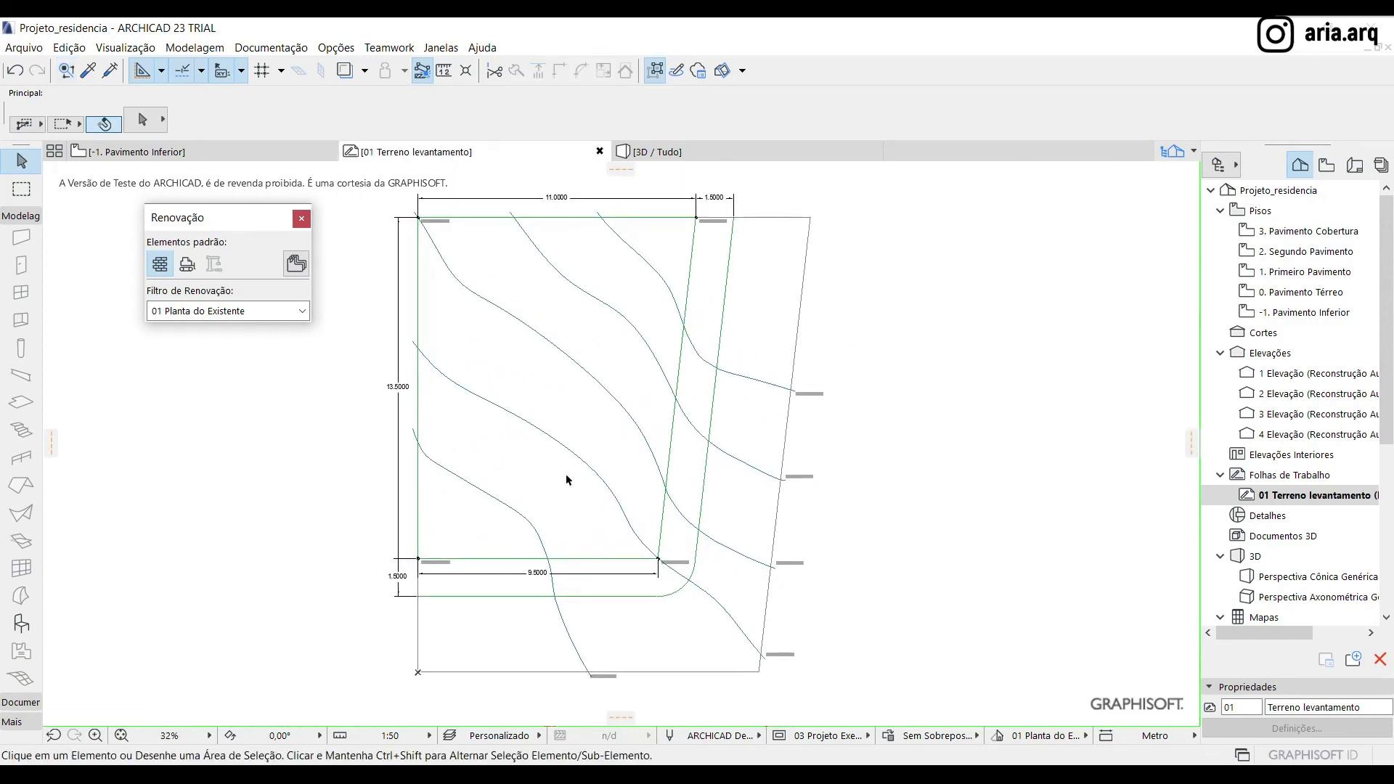
scroll(565, 476, down, 1)
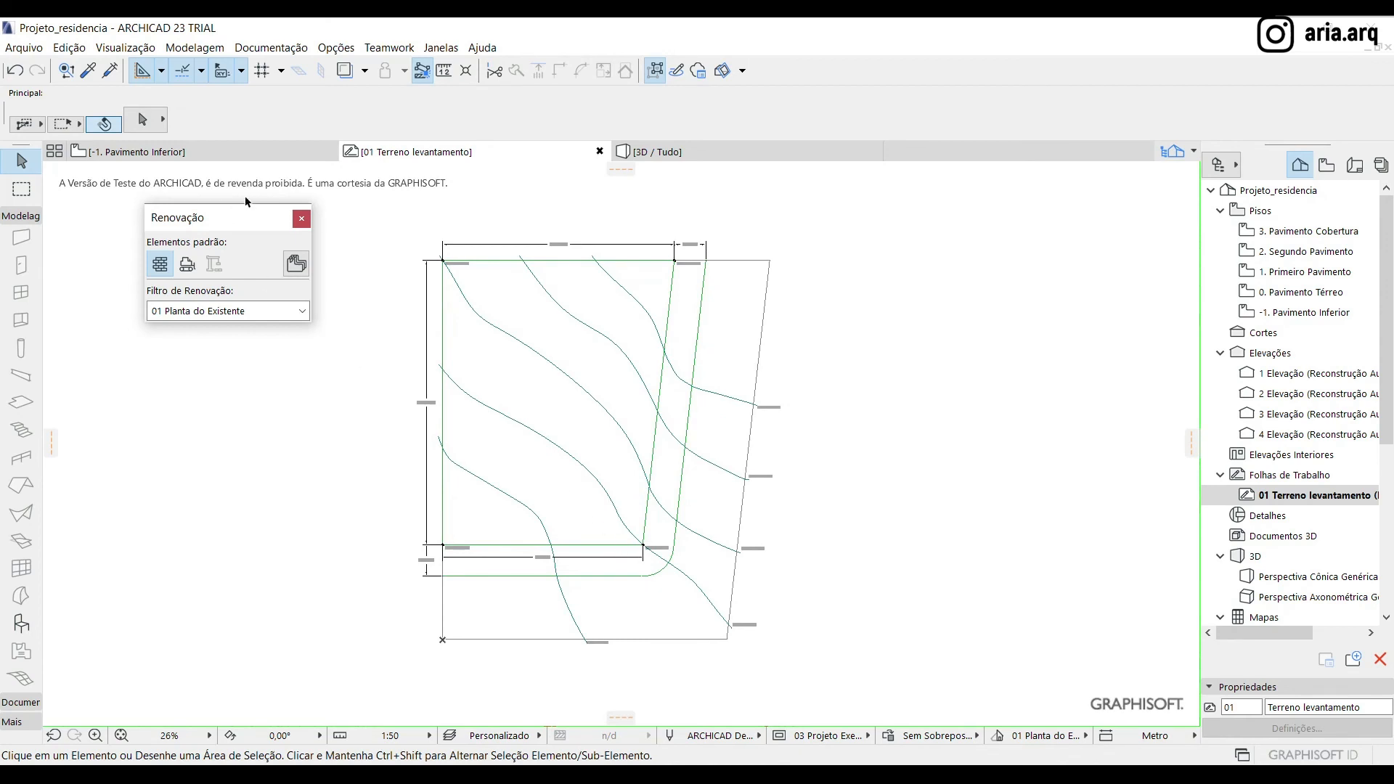
Close the Renovação palette and show the 01 Terreno levantamento worksheet as trace reference on the -1. Pavimento Inferior floor plan
click(274, 153)
click(301, 218)
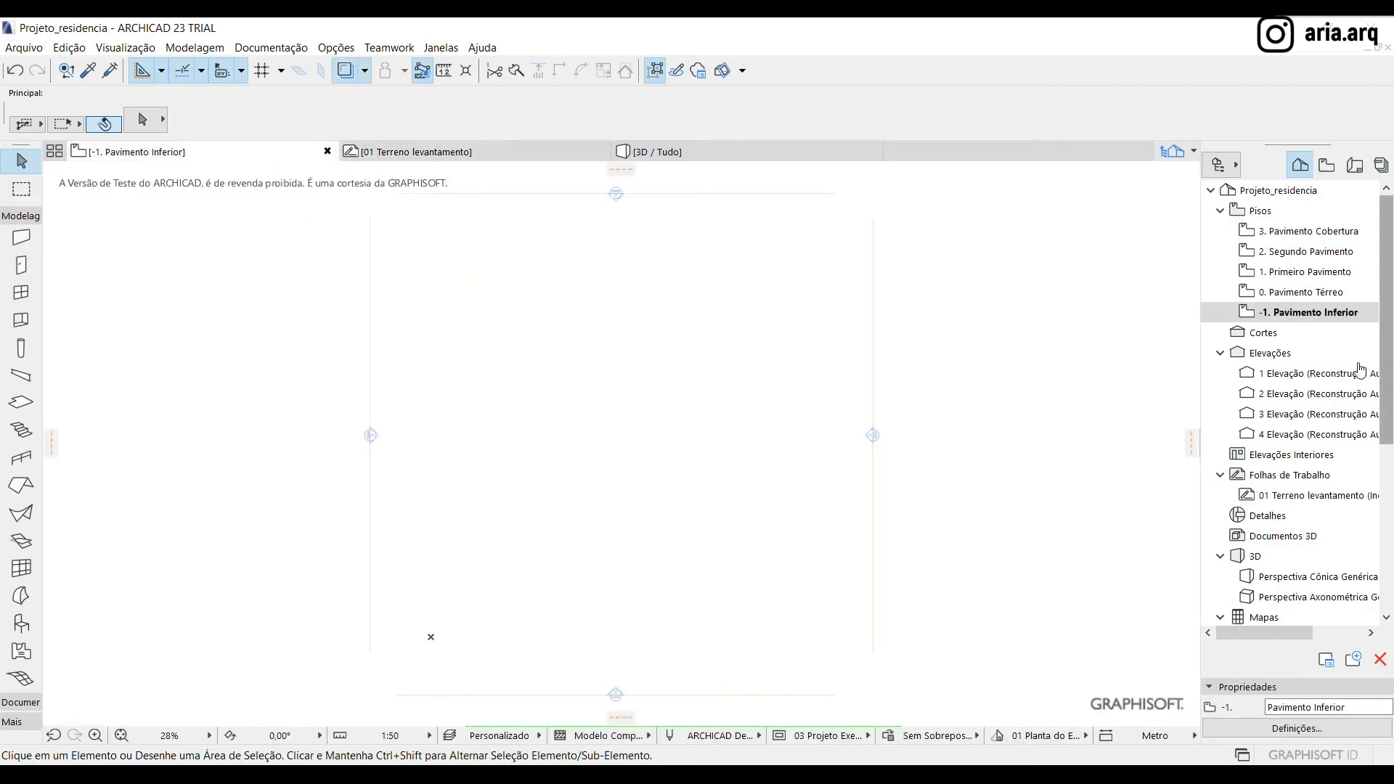
right_click(1285, 498)
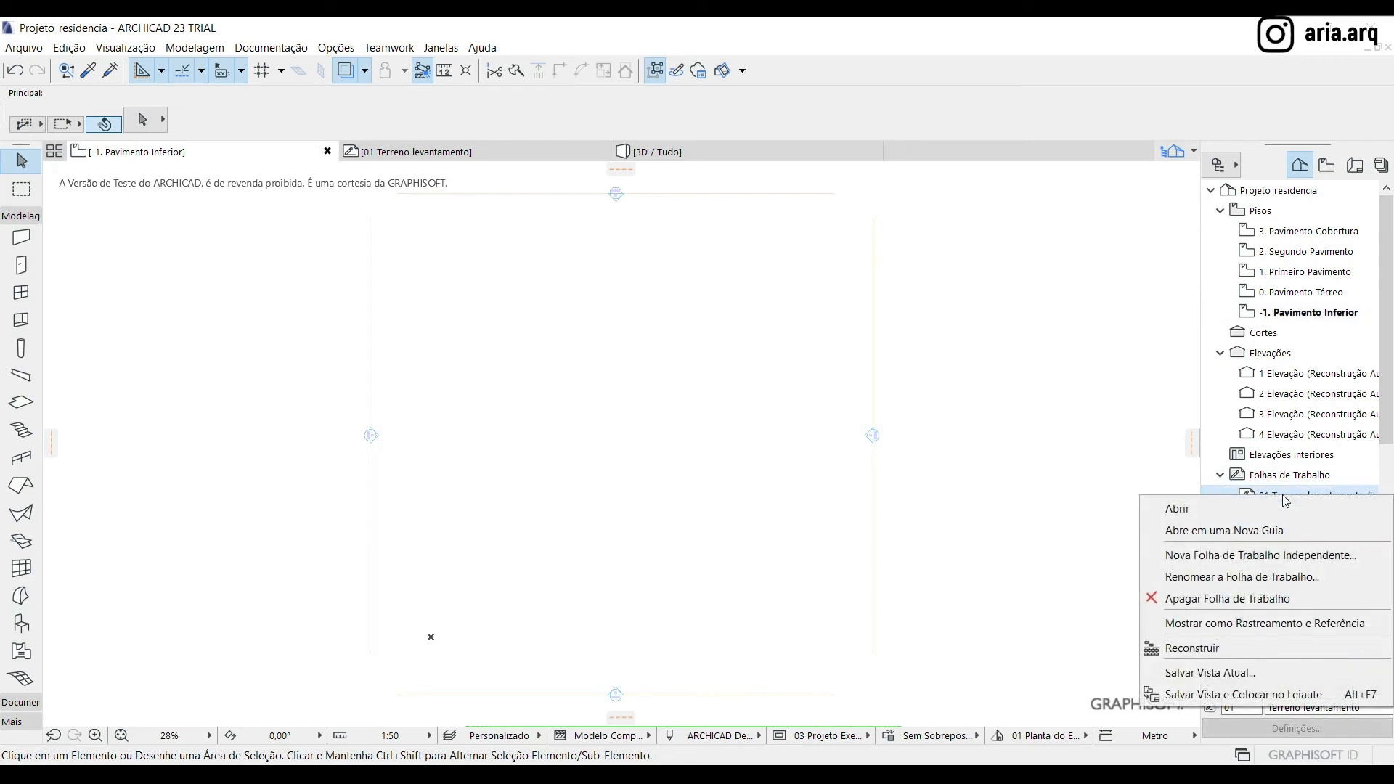
click(1271, 622)
scroll(546, 453, down, 2)
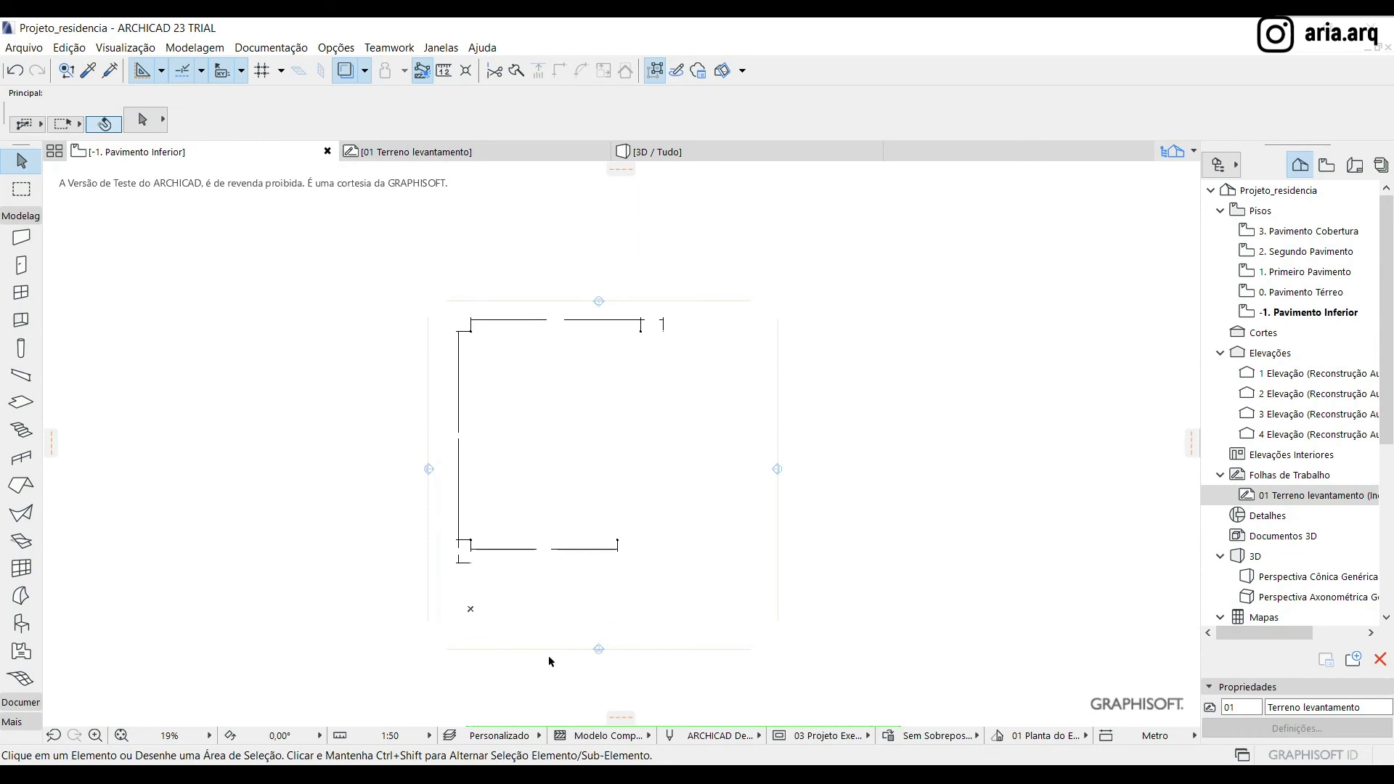
Make the four AUX layers, from AUX_Curvas de nível to AUX_Limite terreno, visible on the floor plan
click(450, 735)
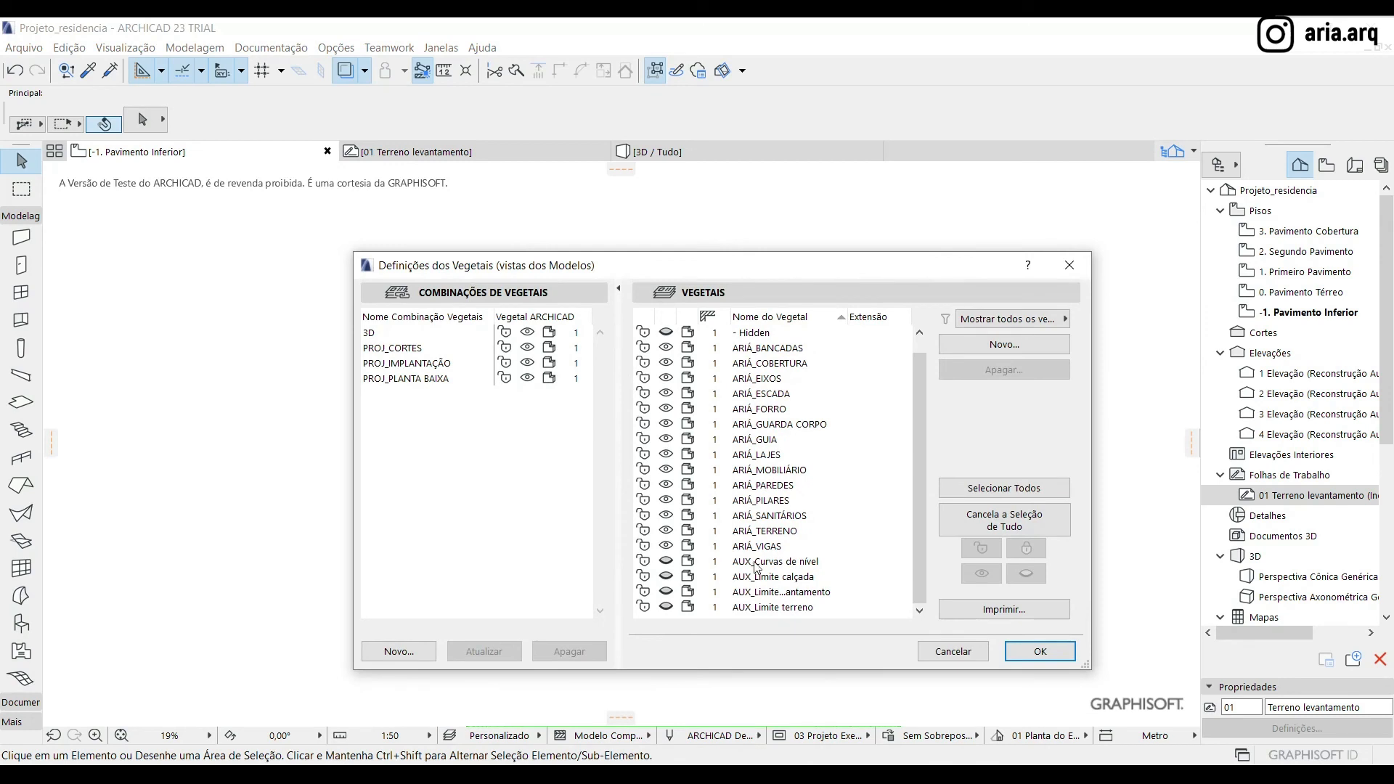
click(754, 562)
shift+click(752, 608)
click(663, 563)
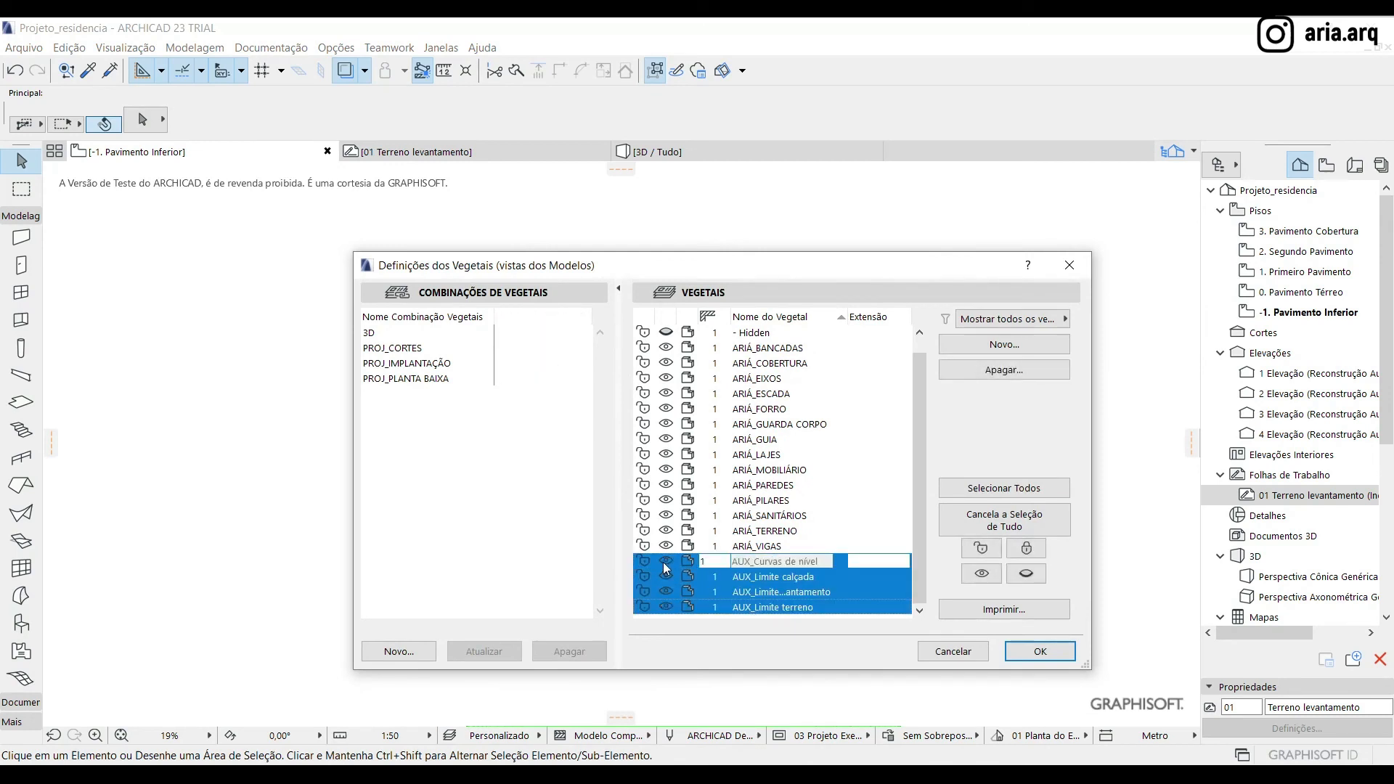
click(1034, 651)
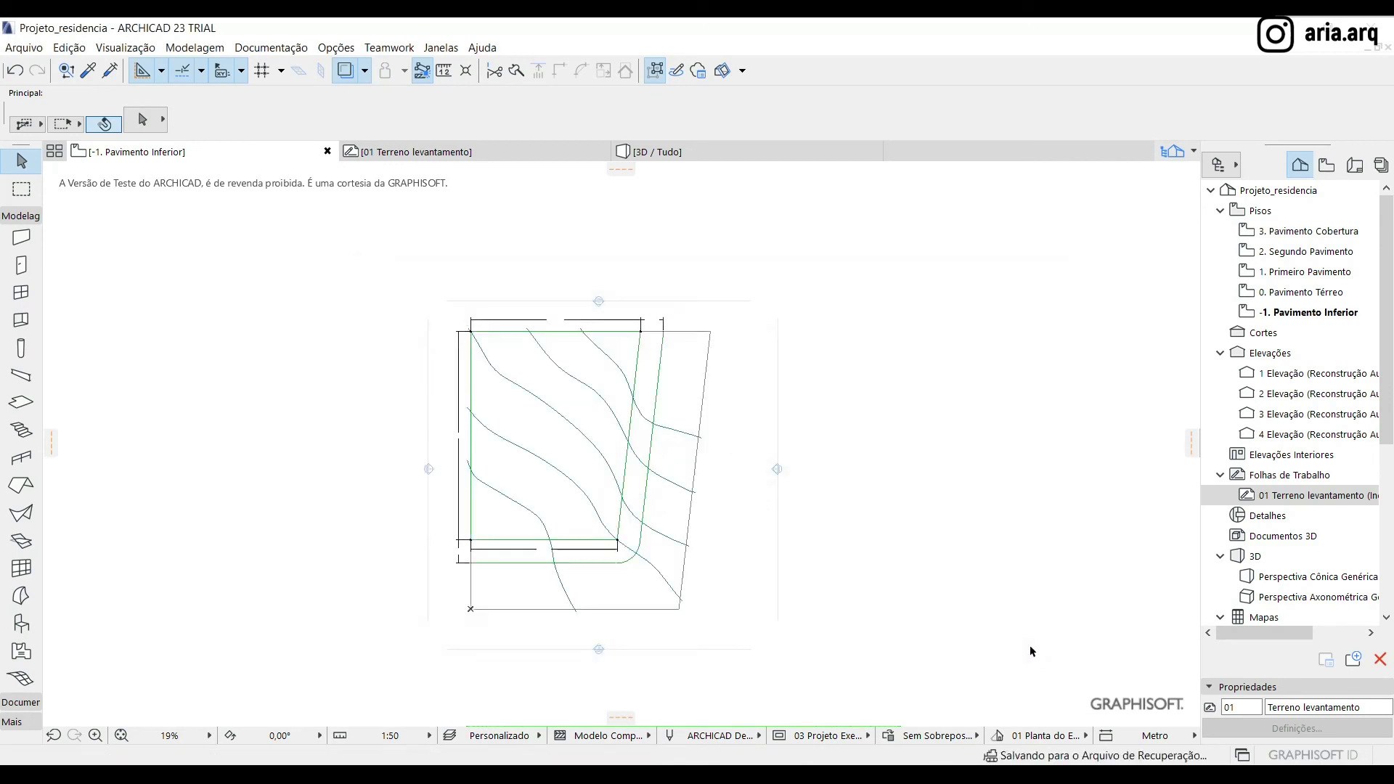
scroll(690, 435, up, 3)
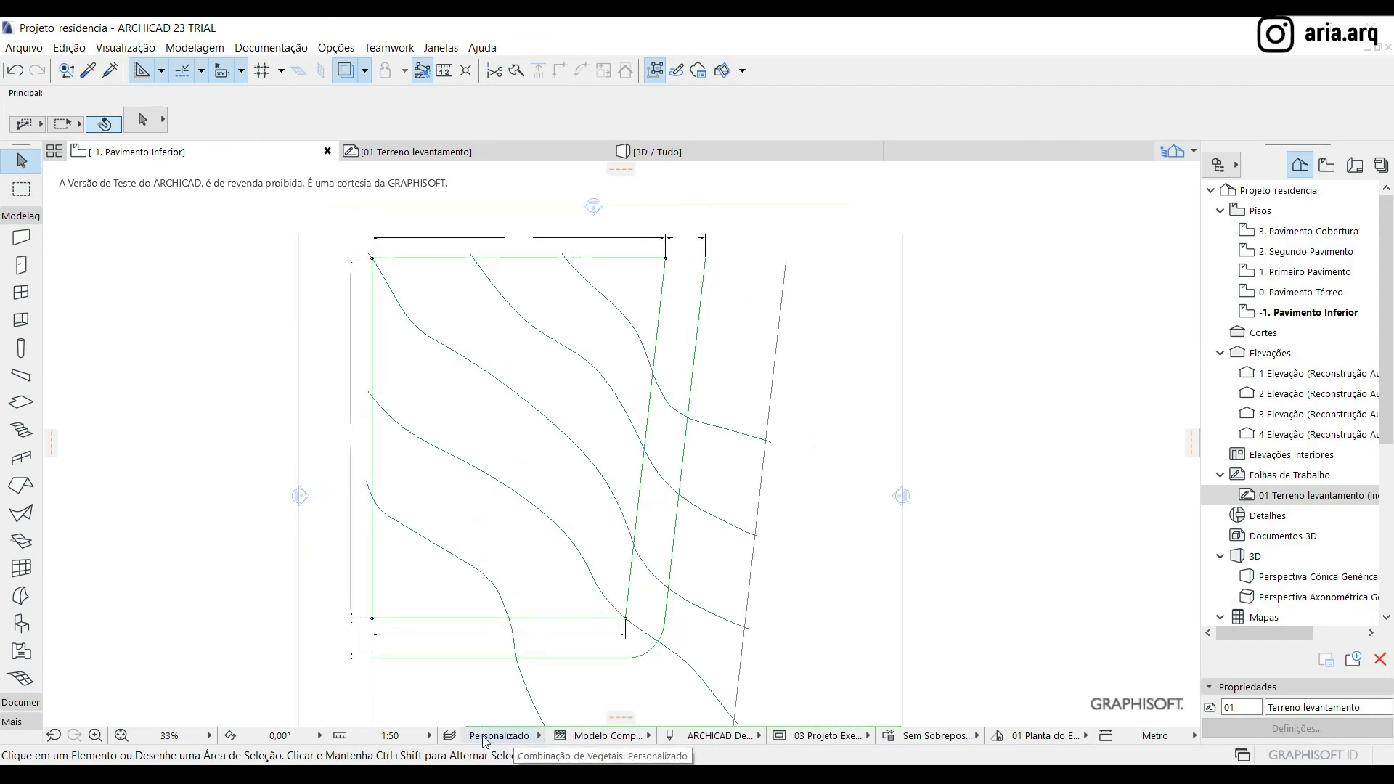
scroll(470, 250, down, 1)
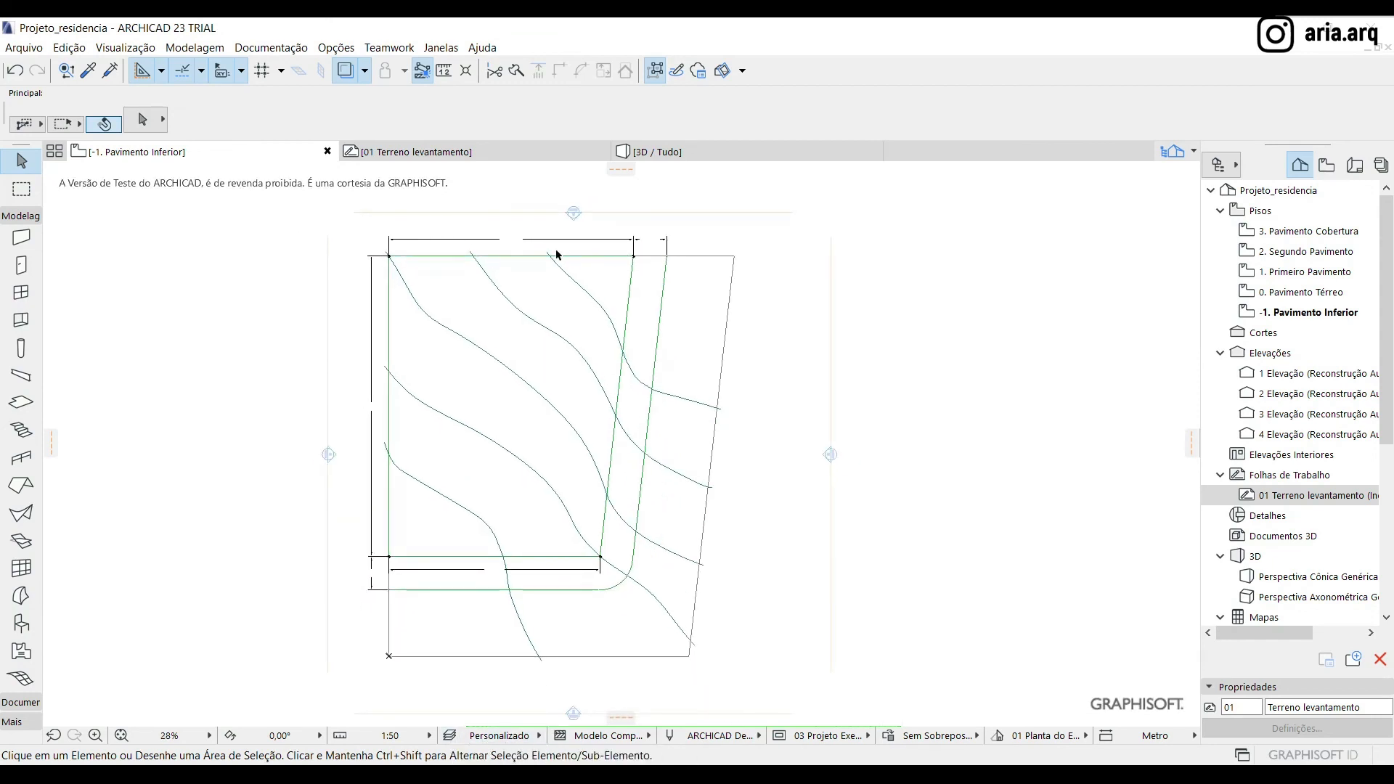
click(464, 243)
Draw a polygonal mesh on layer ARIÁ_TERRENO by tracing the four corners of the outermost survey boundary
click(22, 678)
mouse_move(578, 148)
click(598, 125)
click(598, 125)
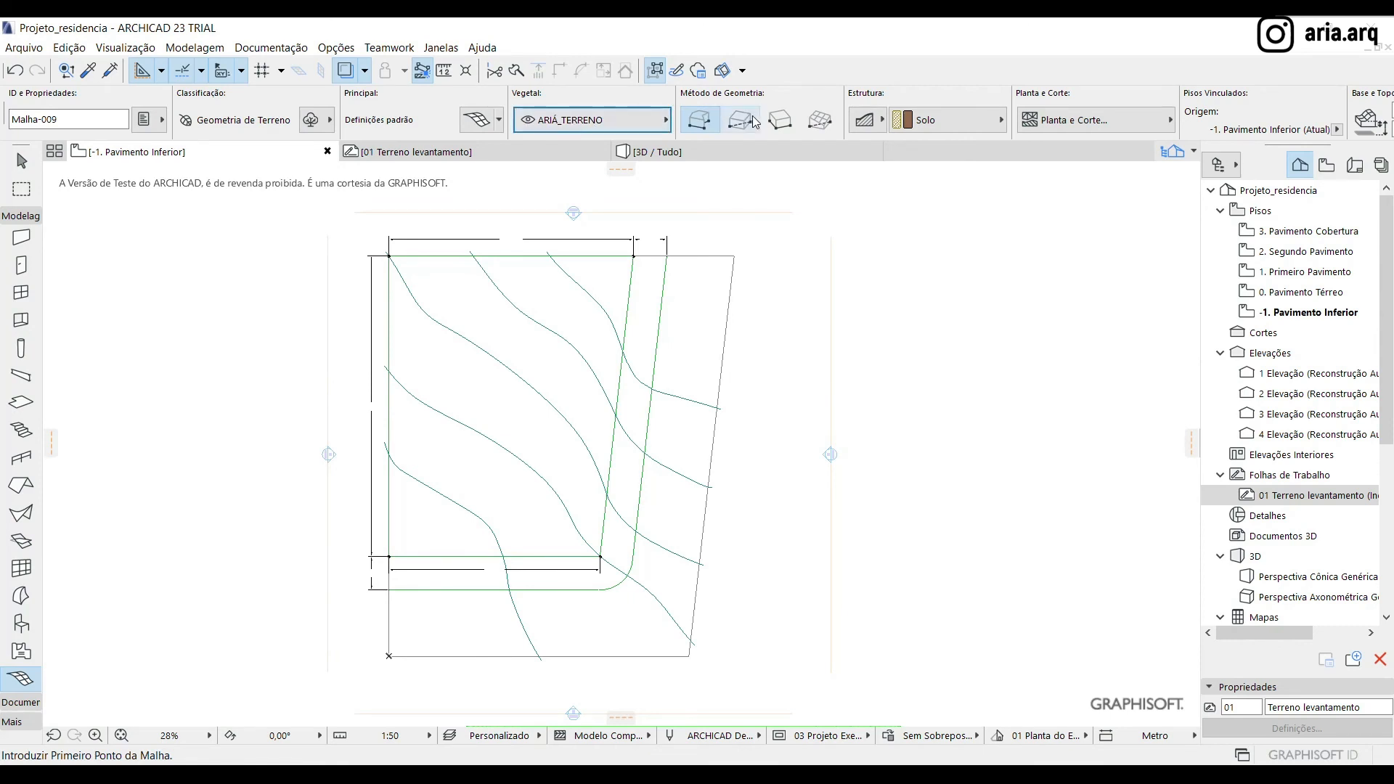
scroll(382, 263, up, 10)
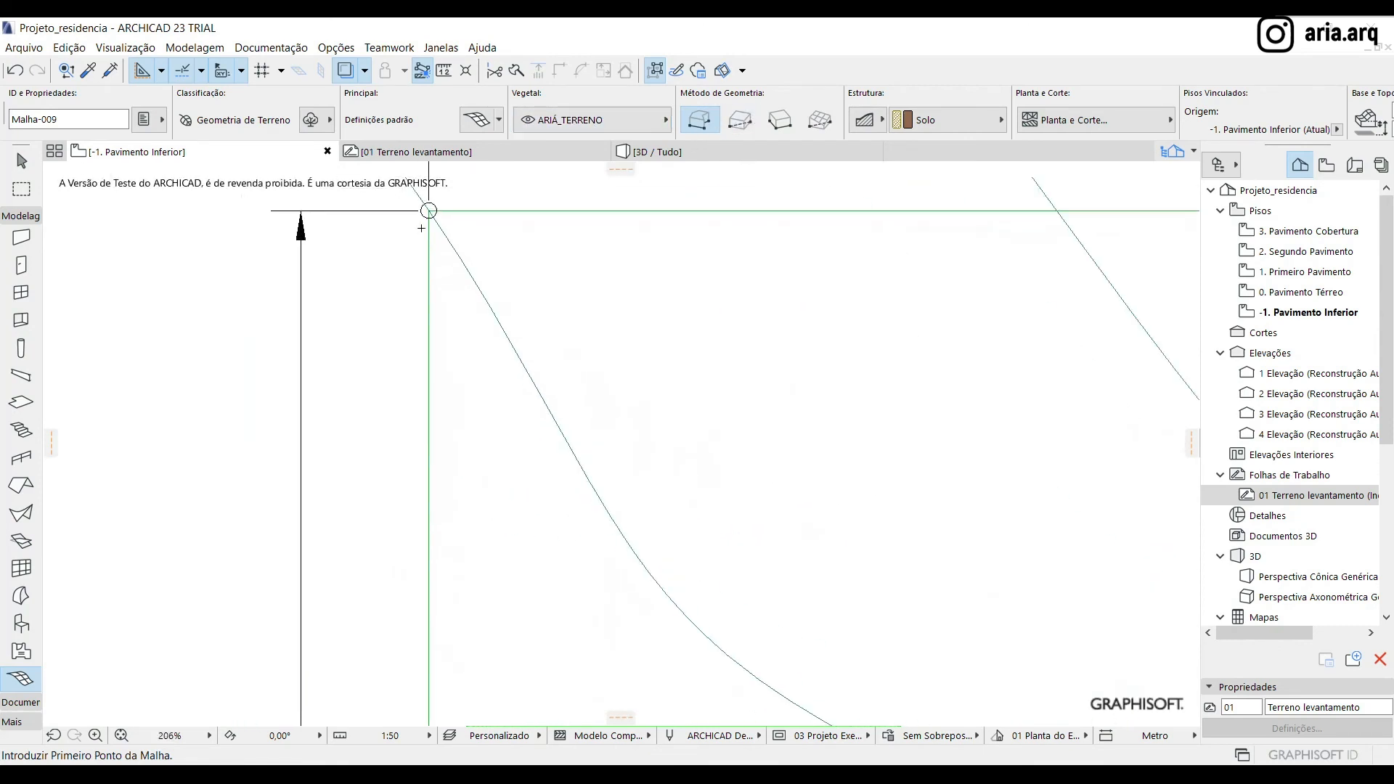
click(429, 211)
scroll(349, 290, down, 5)
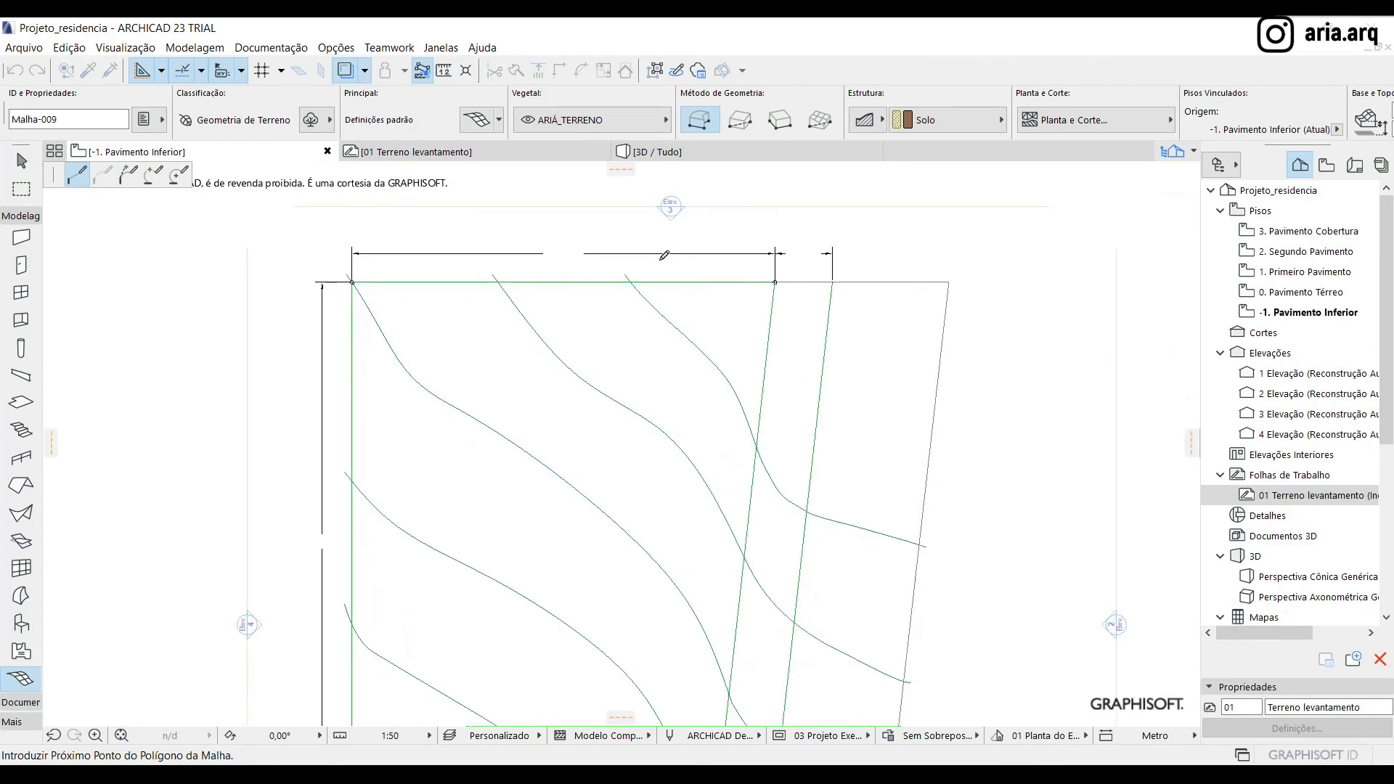
click(951, 281)
scroll(958, 280, down, 4)
scroll(934, 554, up, 4)
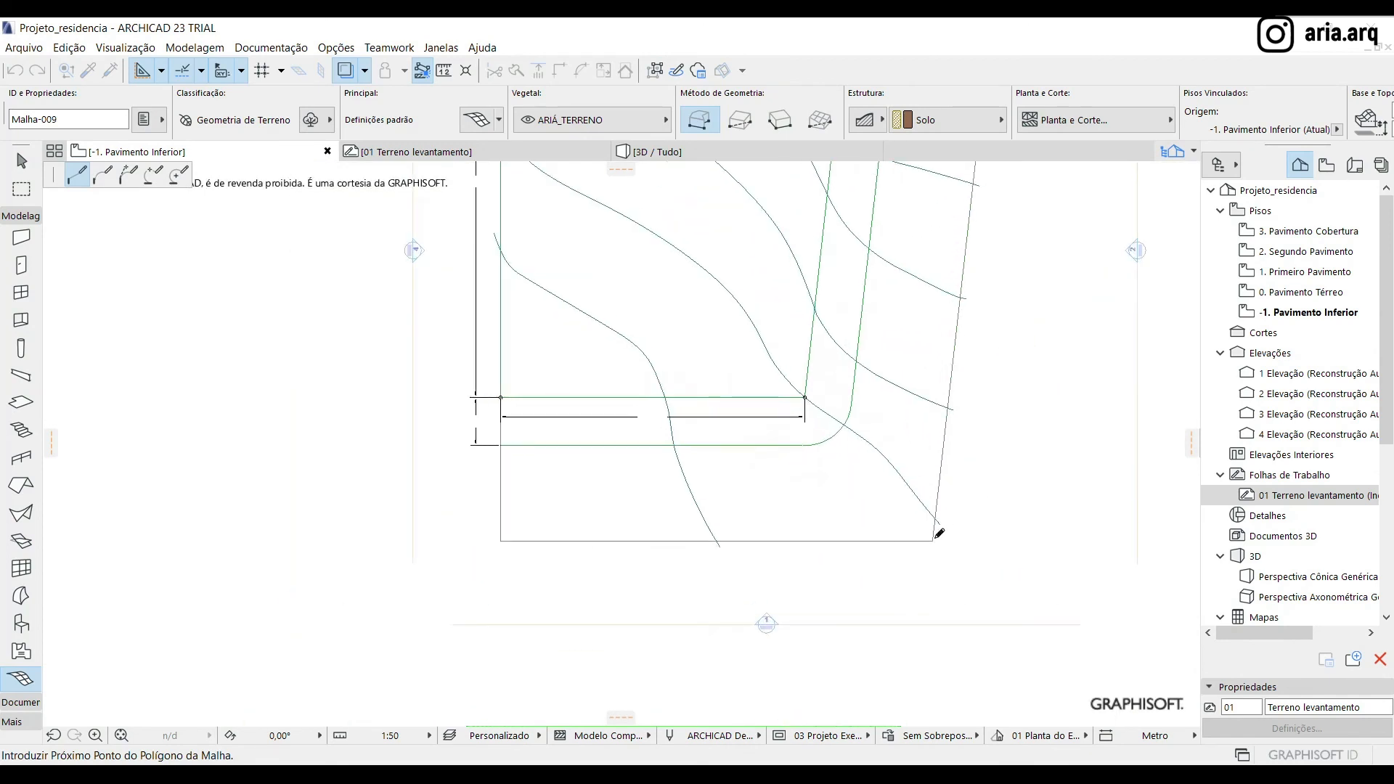
click(937, 538)
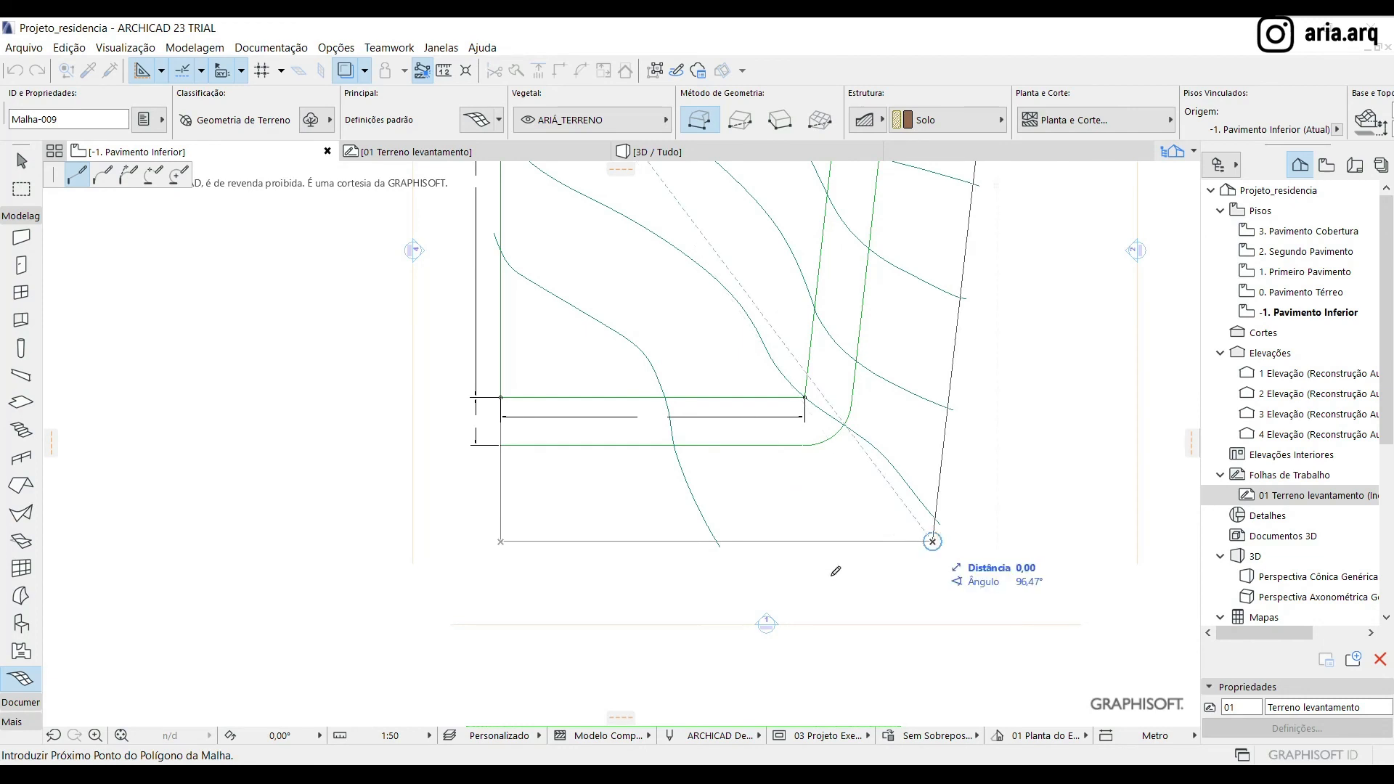
scroll(502, 539, up, 5)
click(555, 495)
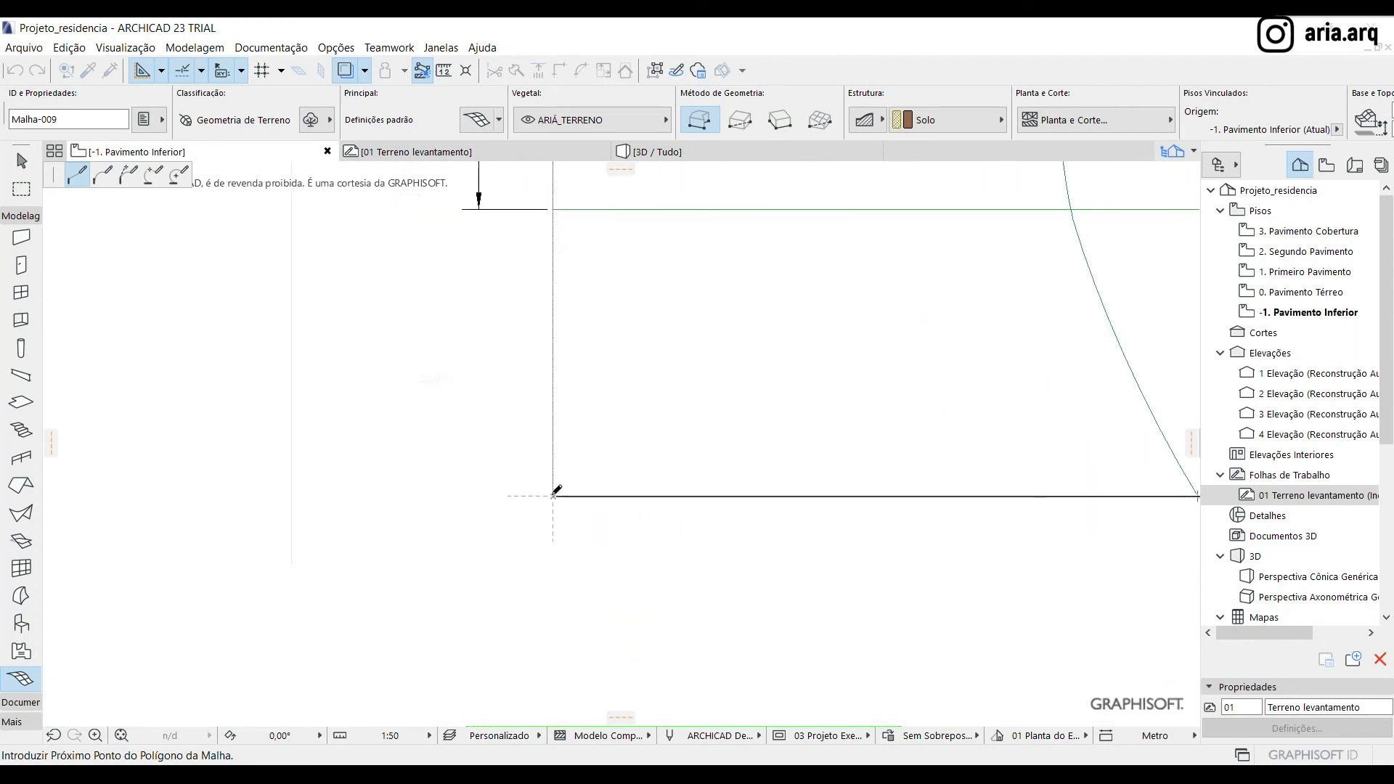
scroll(581, 537, down, 5)
scroll(613, 400, up, 6)
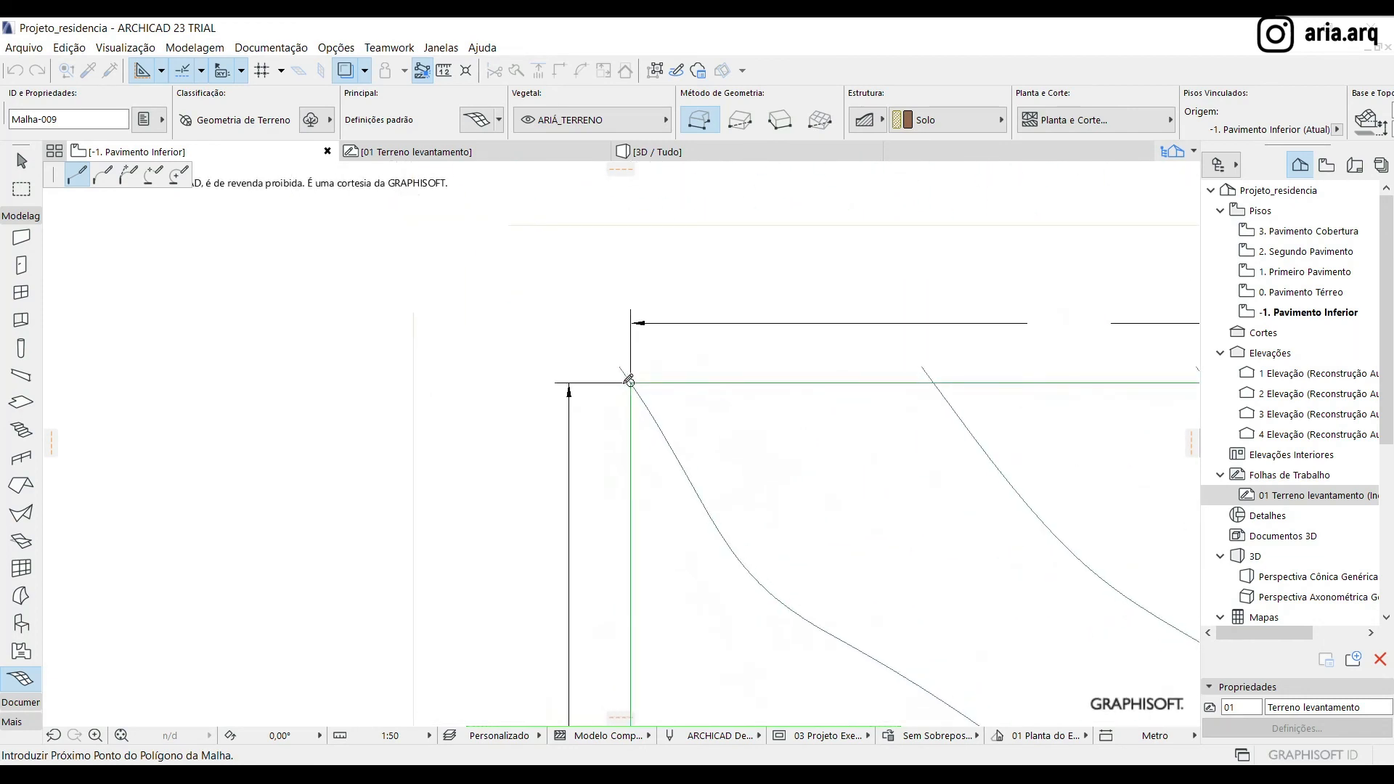
click(628, 377)
scroll(452, 336, down, 8)
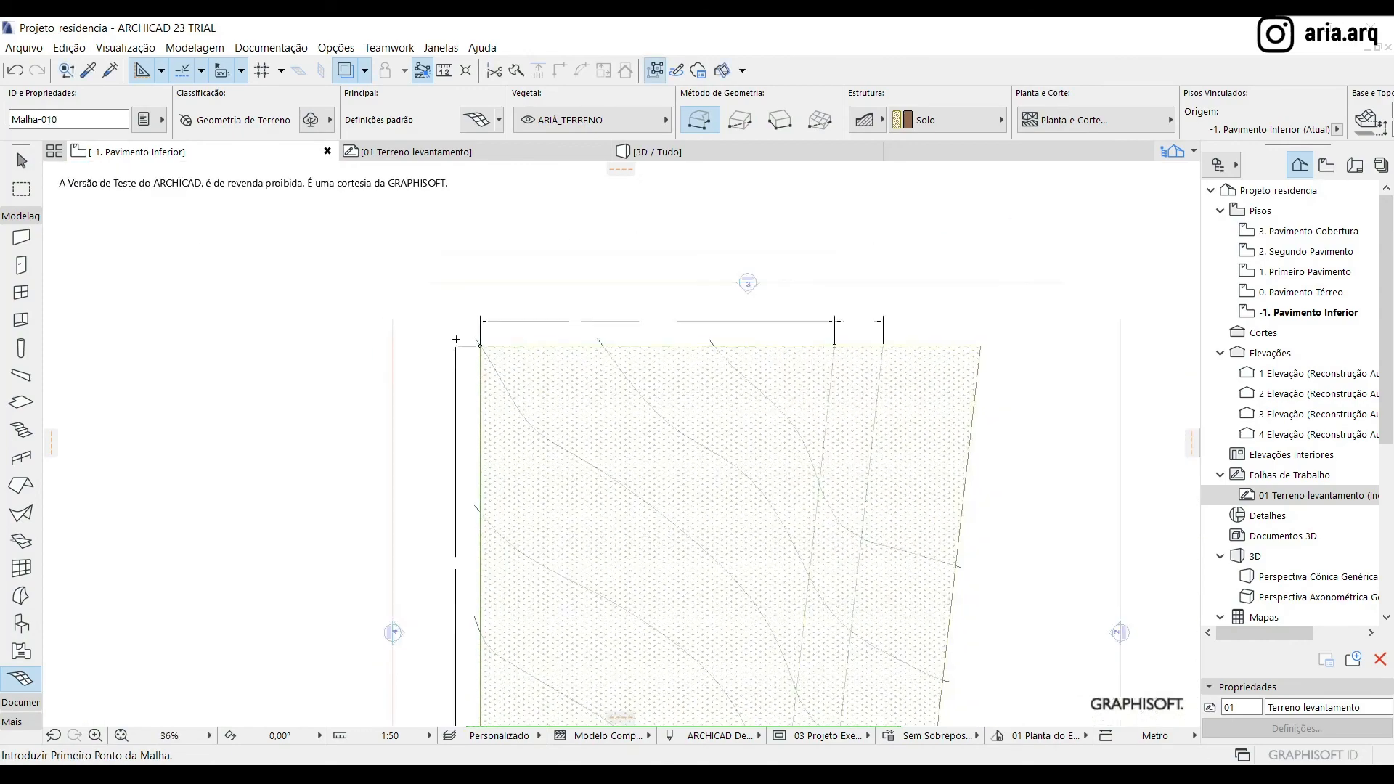
click(21, 160)
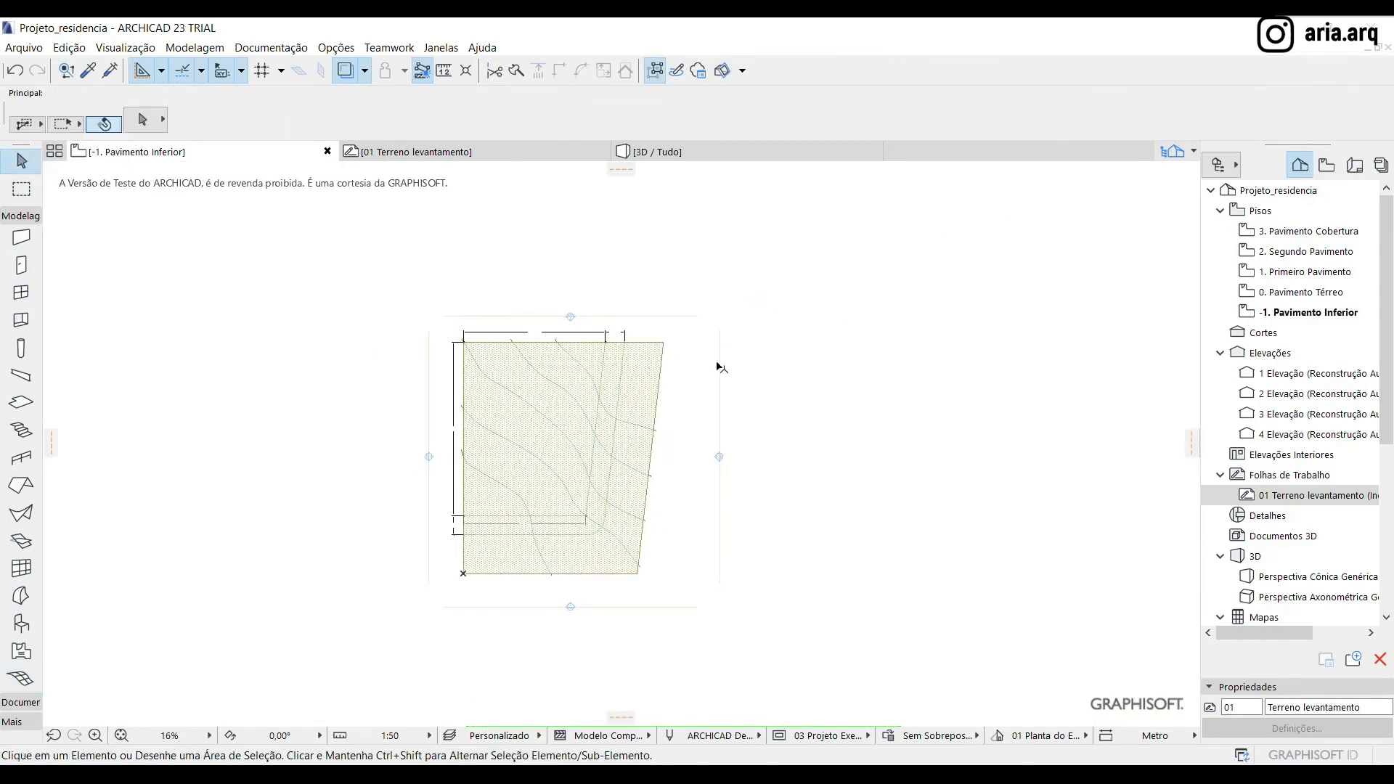
Select the new terrain mesh and activate the Mesh tool for adding points along the contour lines
scroll(715, 370, up, 4)
scroll(763, 369, down, 2)
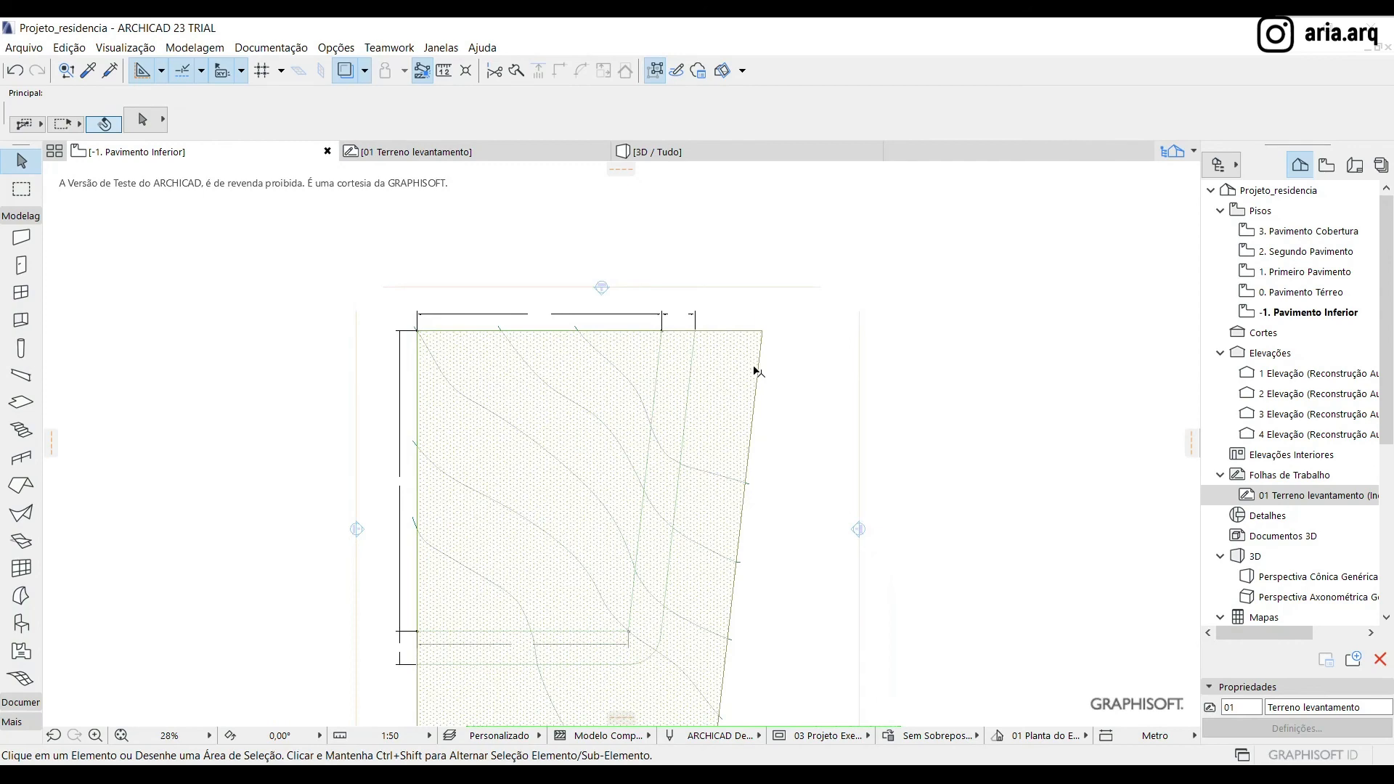
middle_drag(718, 490, 703, 383)
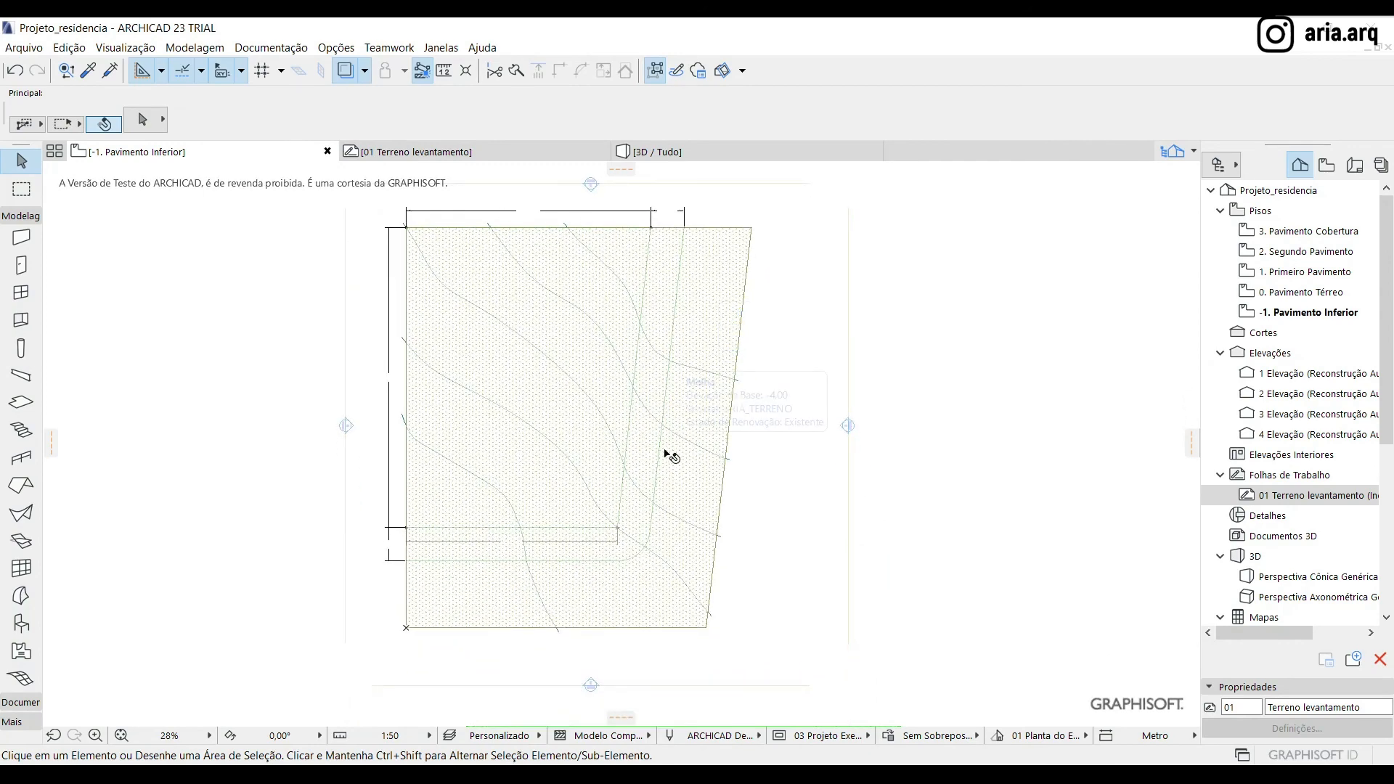
scroll(654, 249, up, 3)
click(742, 360)
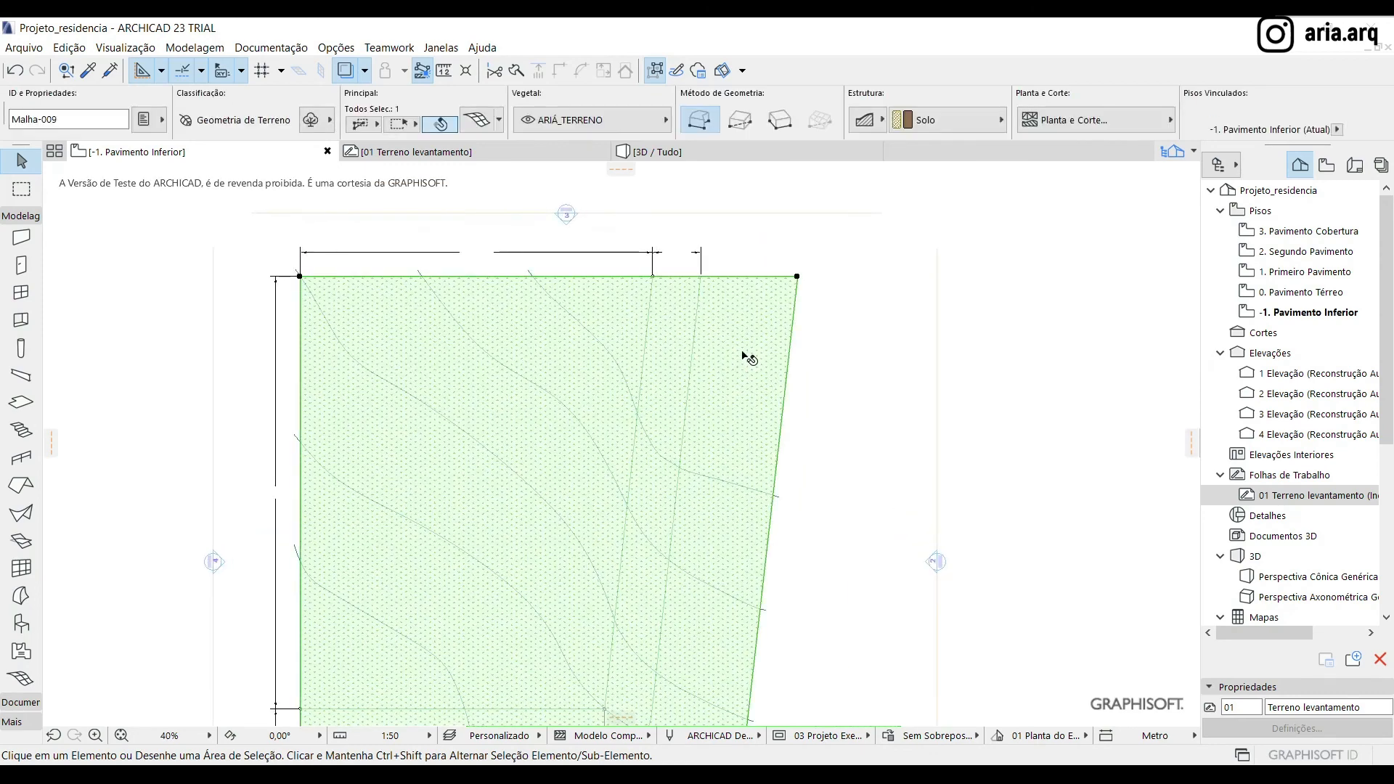
click(21, 678)
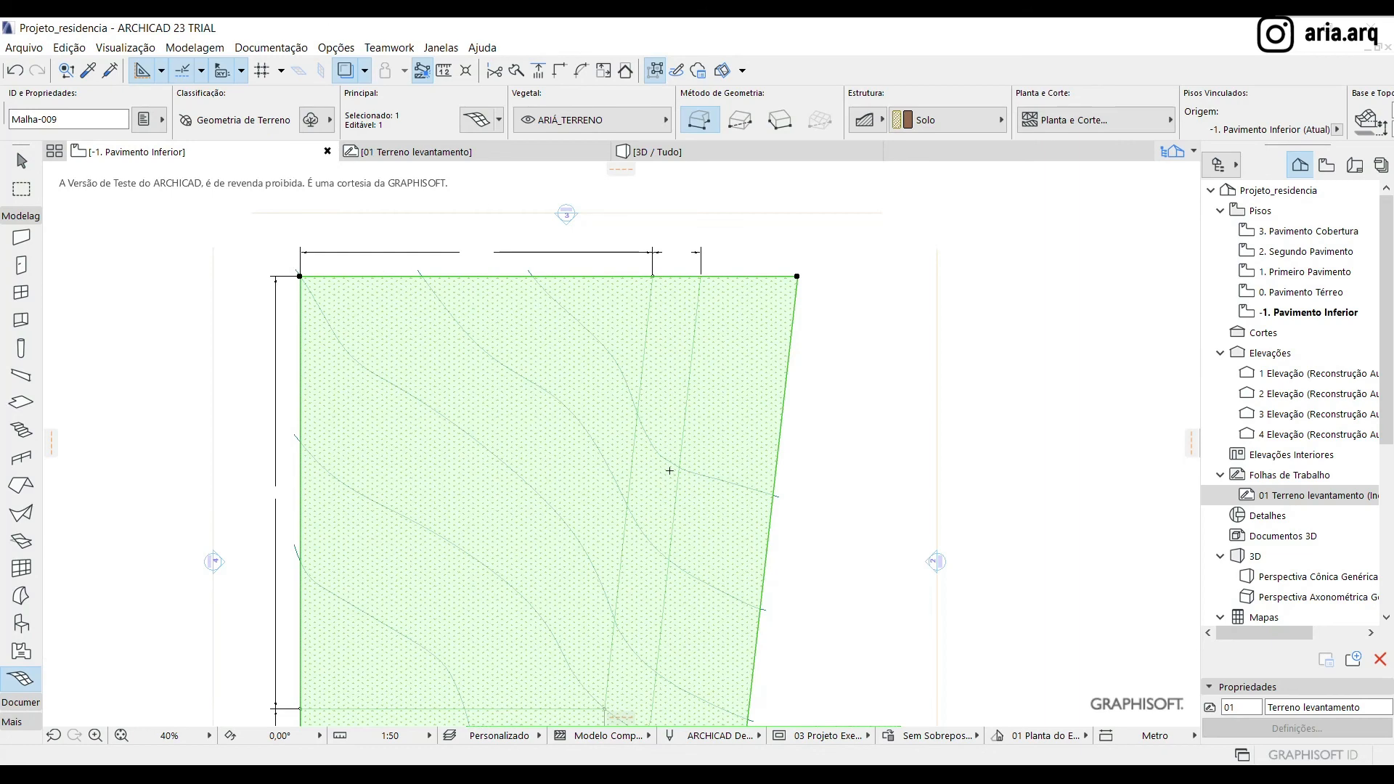
scroll(578, 296, up, 2)
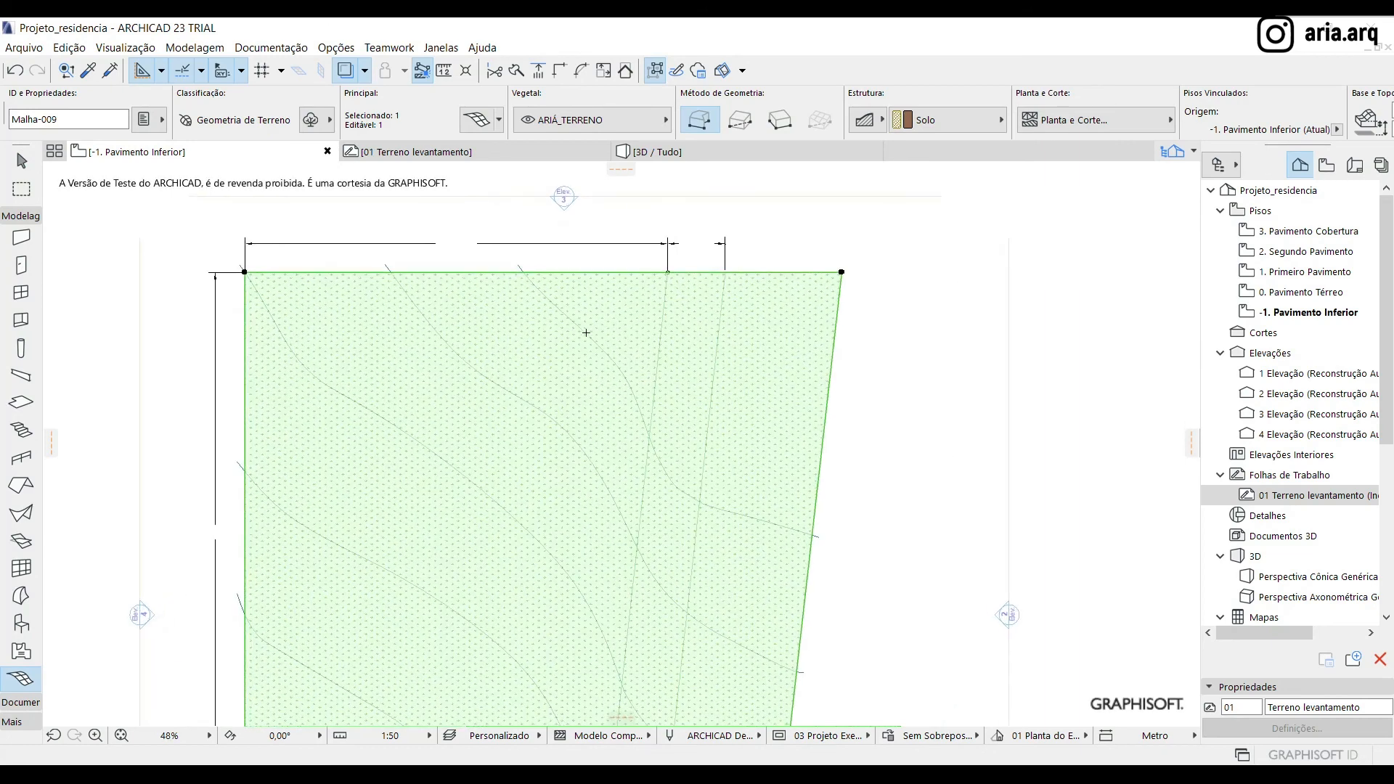
key(space)
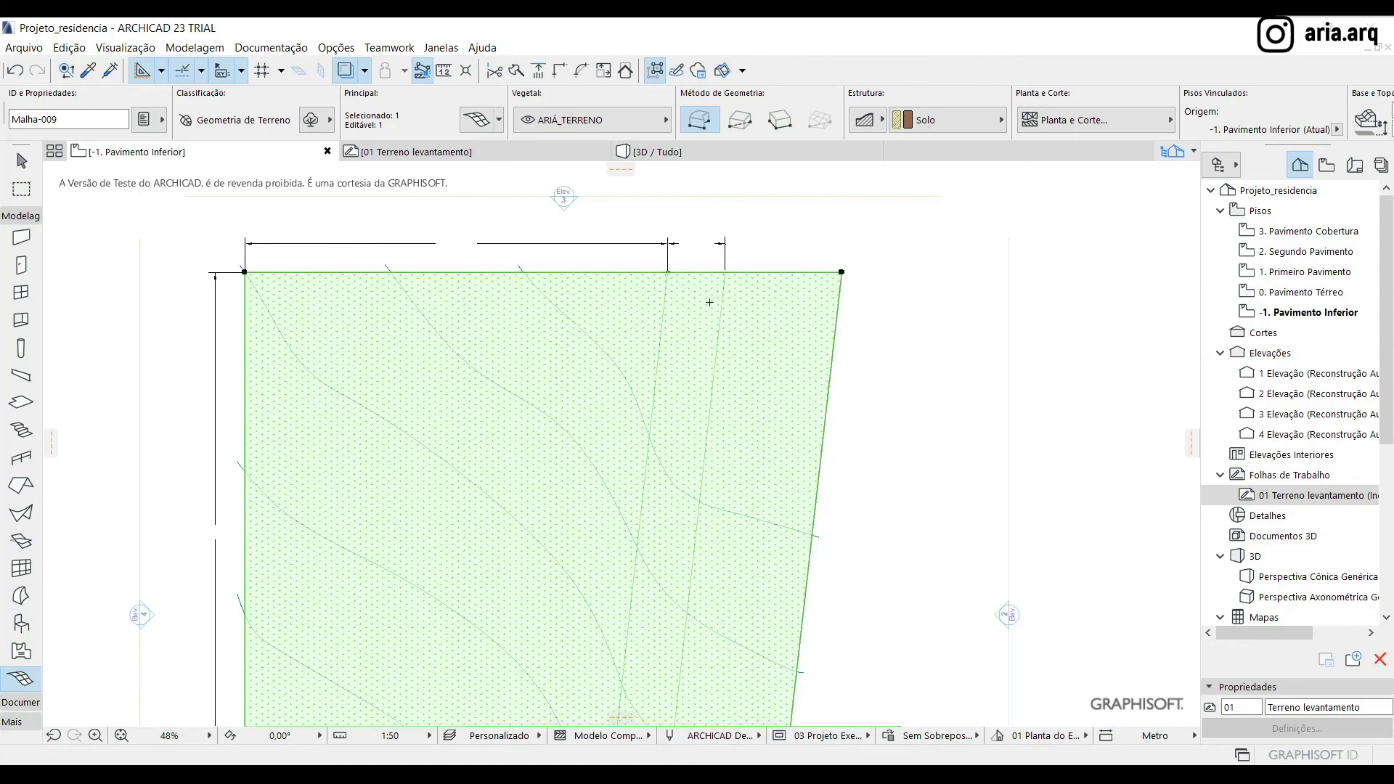
scroll(684, 301, up, 3)
scroll(620, 336, down, 5)
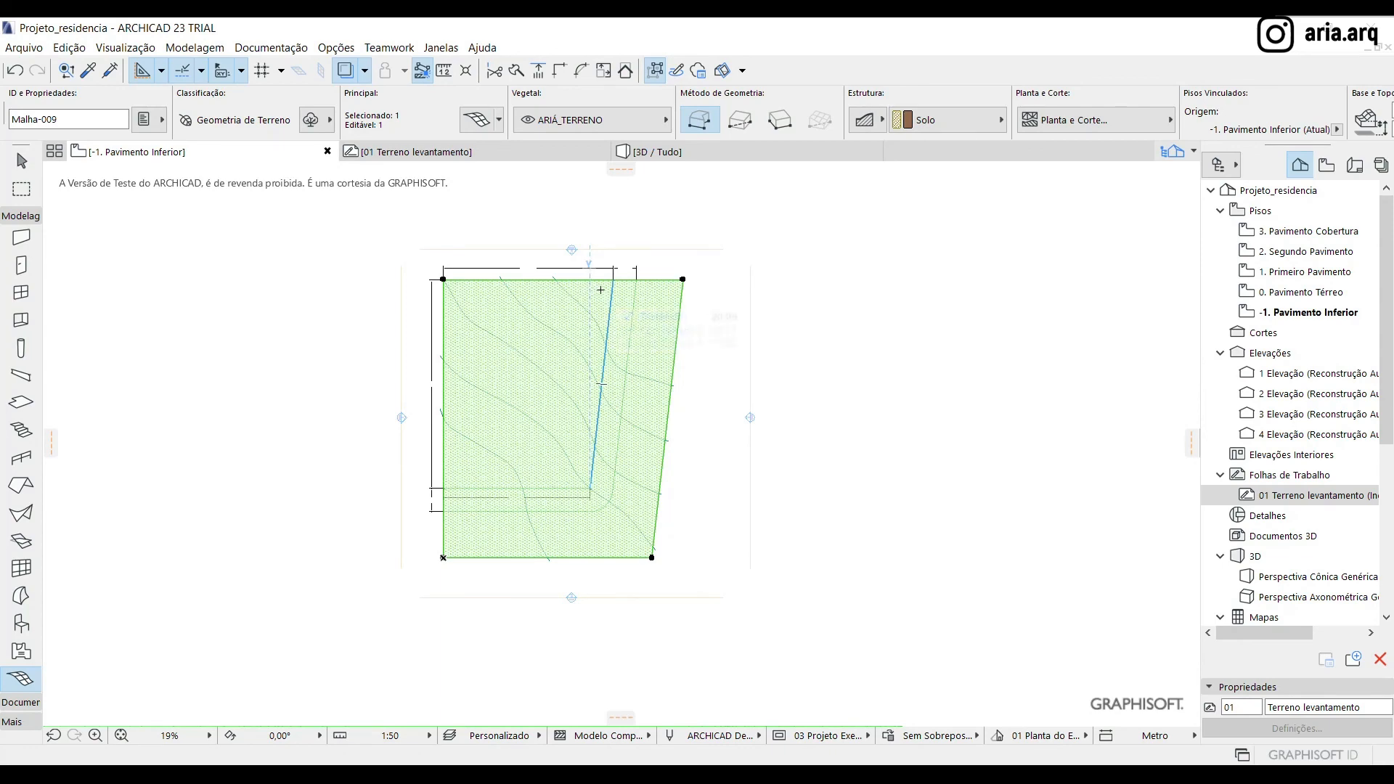
scroll(594, 290, up, 5)
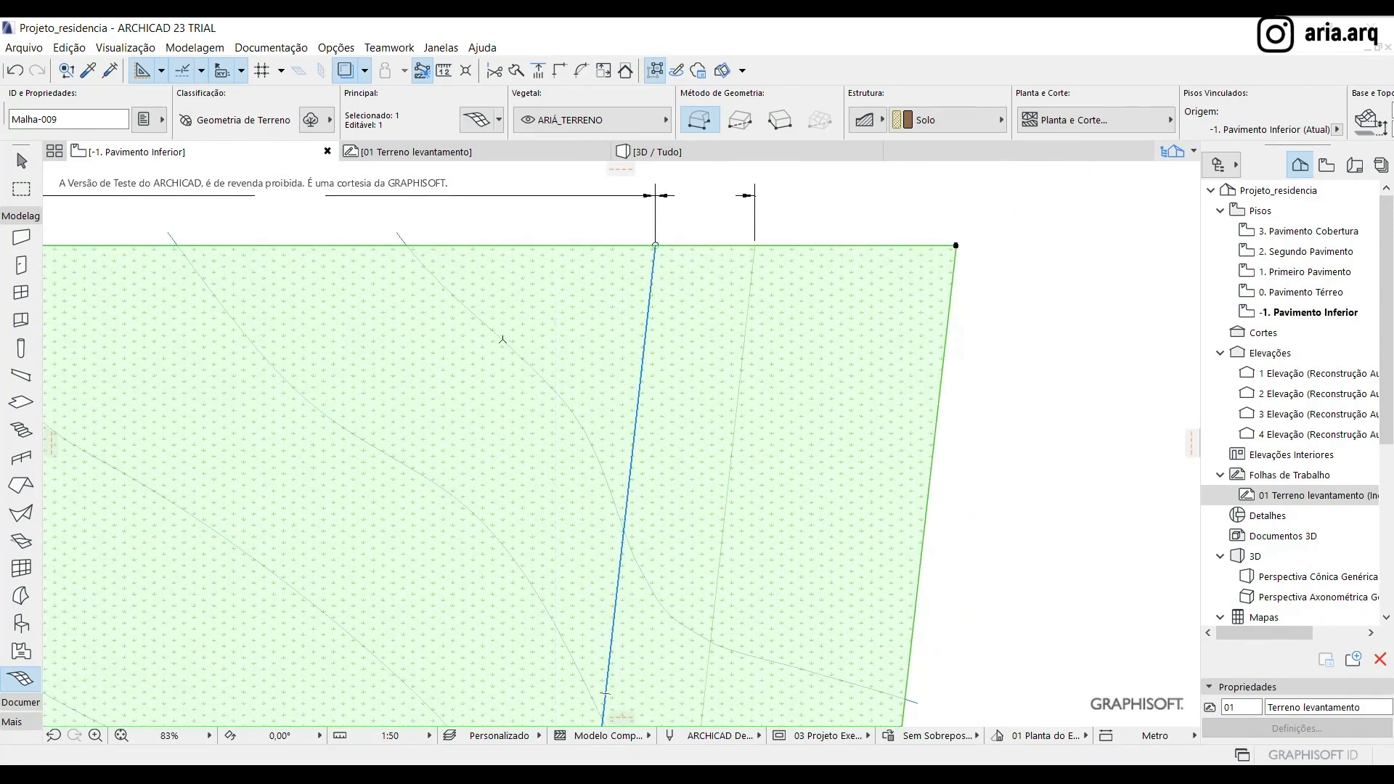
click(503, 339)
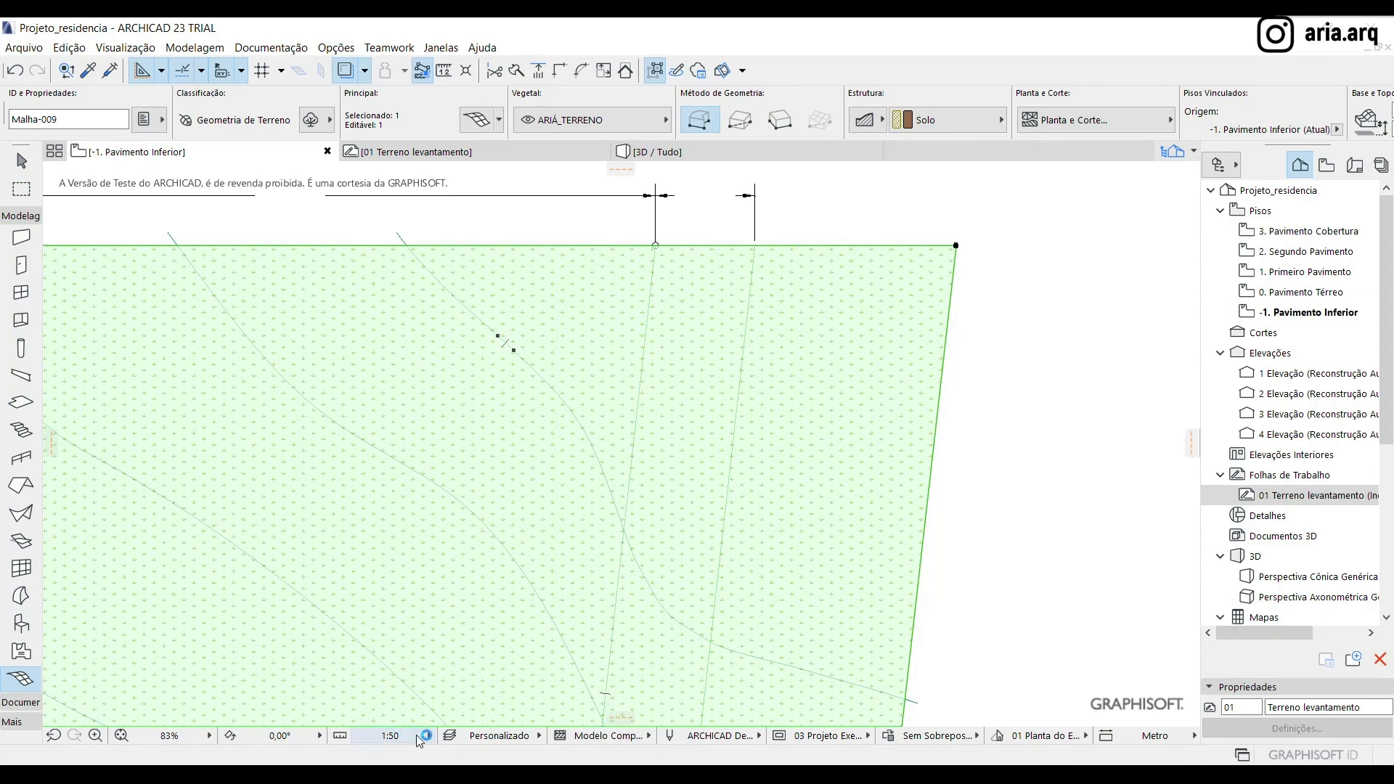
Hide the layers AUX_Limite calçada and AUX_Limite terreno in the layer settings
key(ctrl+l)
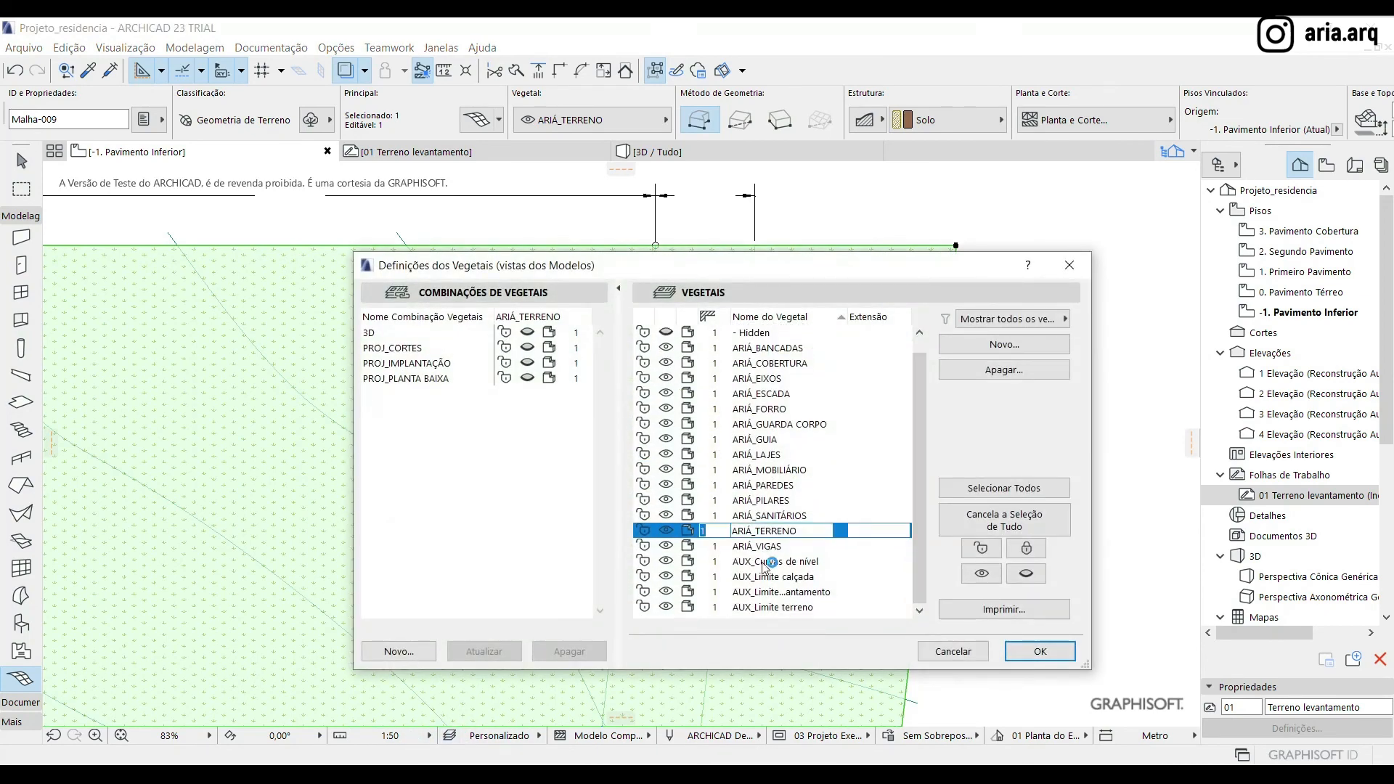
click(669, 581)
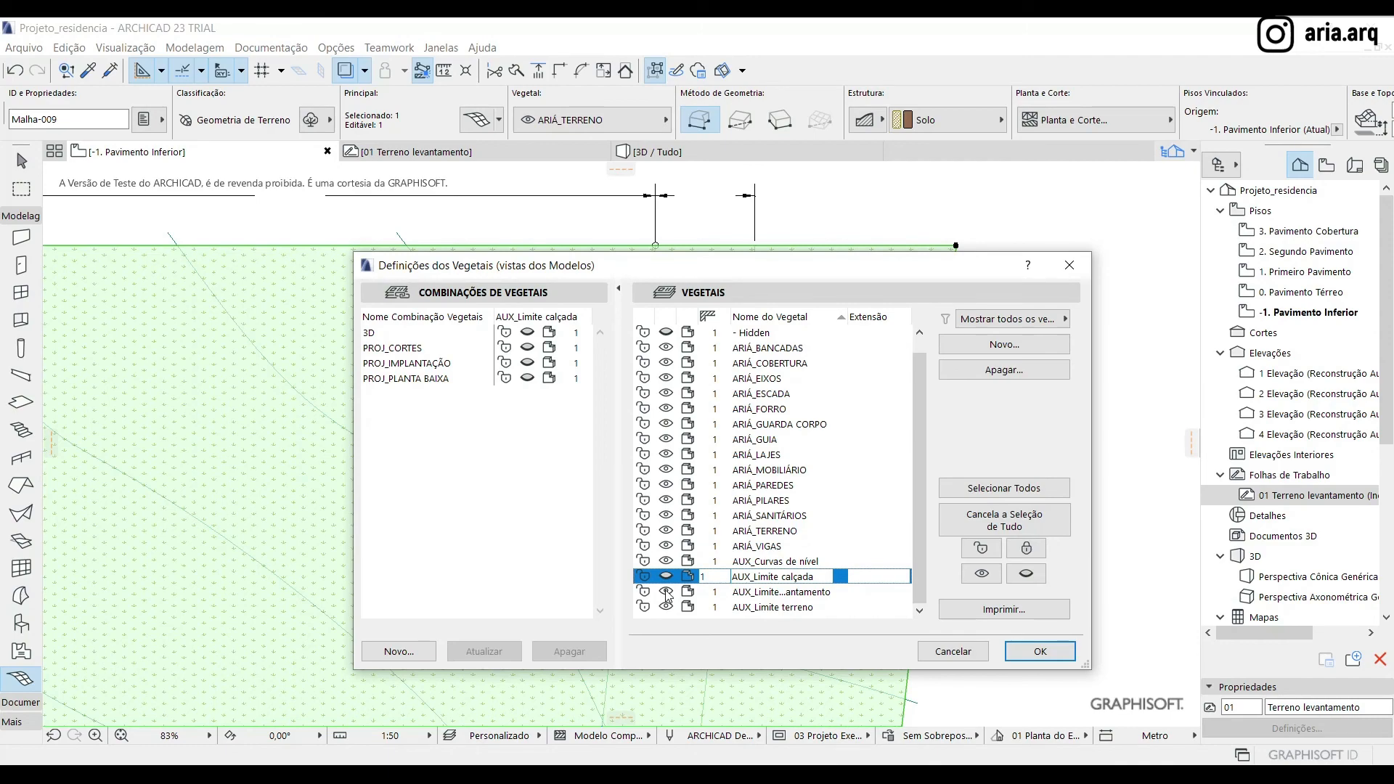
click(674, 607)
click(1046, 650)
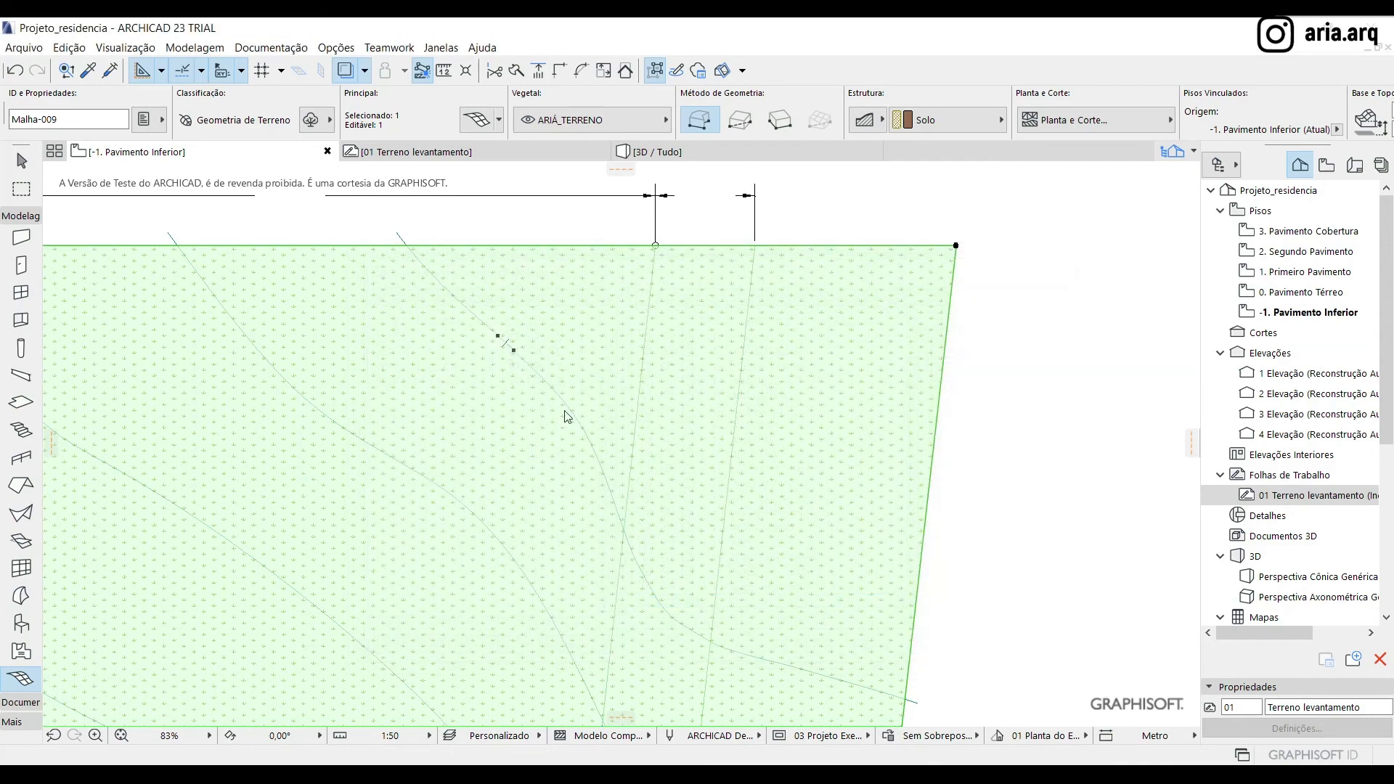
Trace the contour nearest the mesh's upper right corner with the Magic Wand, adding new points with Adaptar às Arestas do Usuário
scroll(467, 307, down, 5)
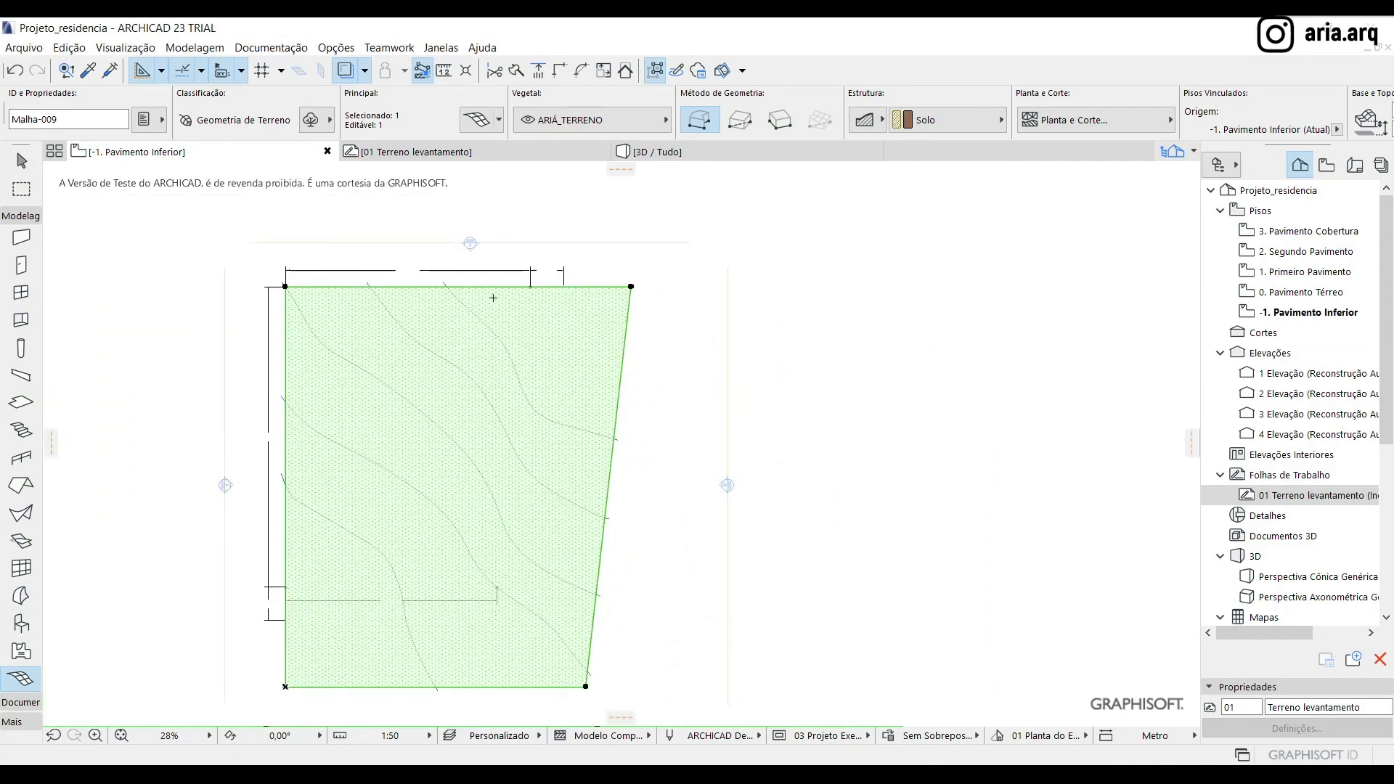
scroll(506, 291, up, 5)
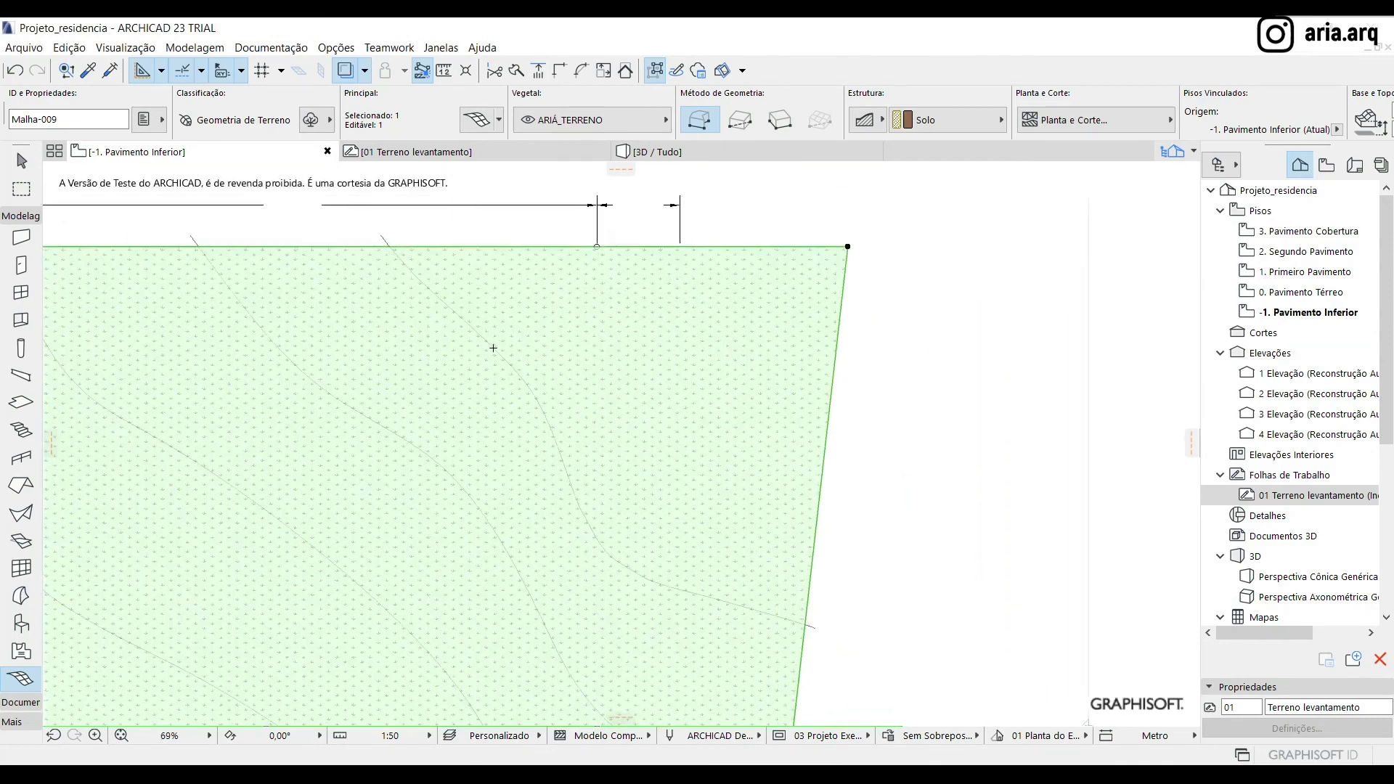
click(451, 310)
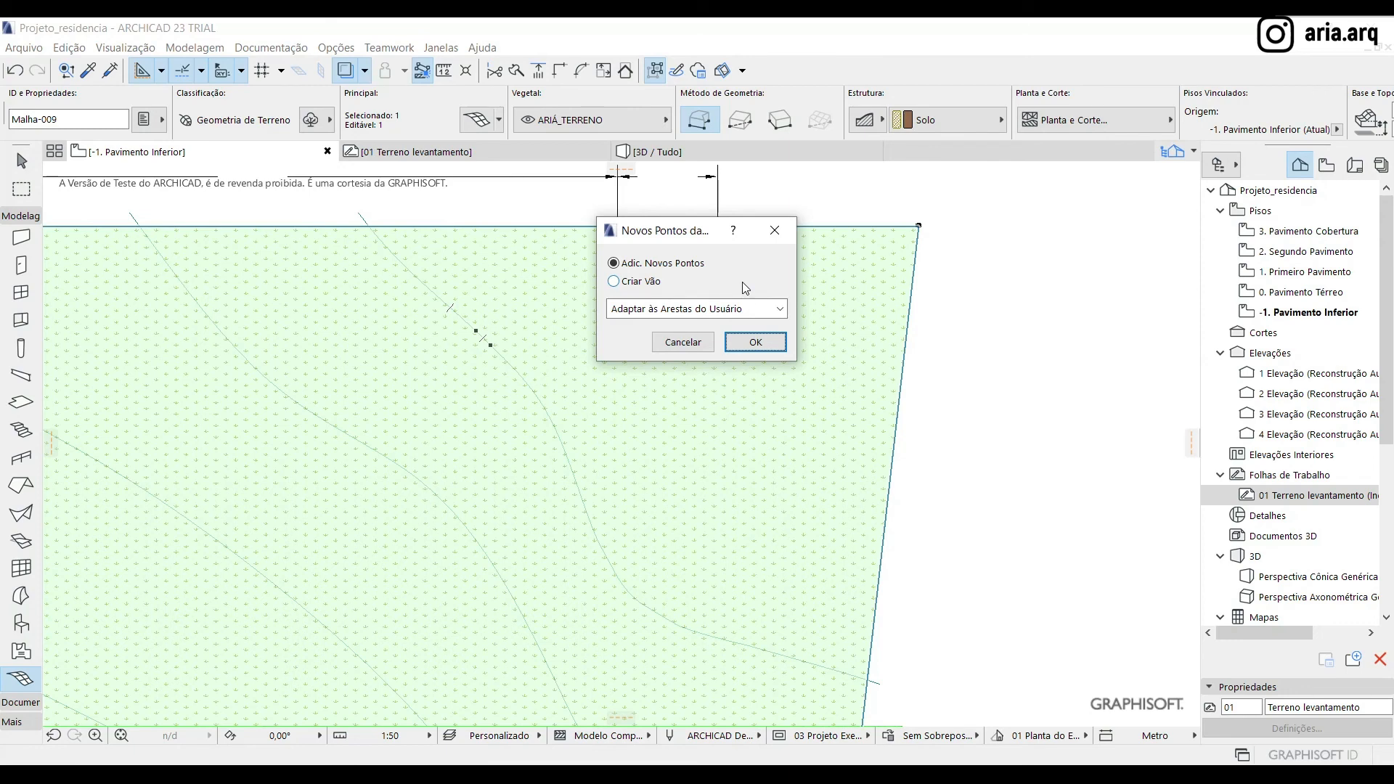
click(749, 311)
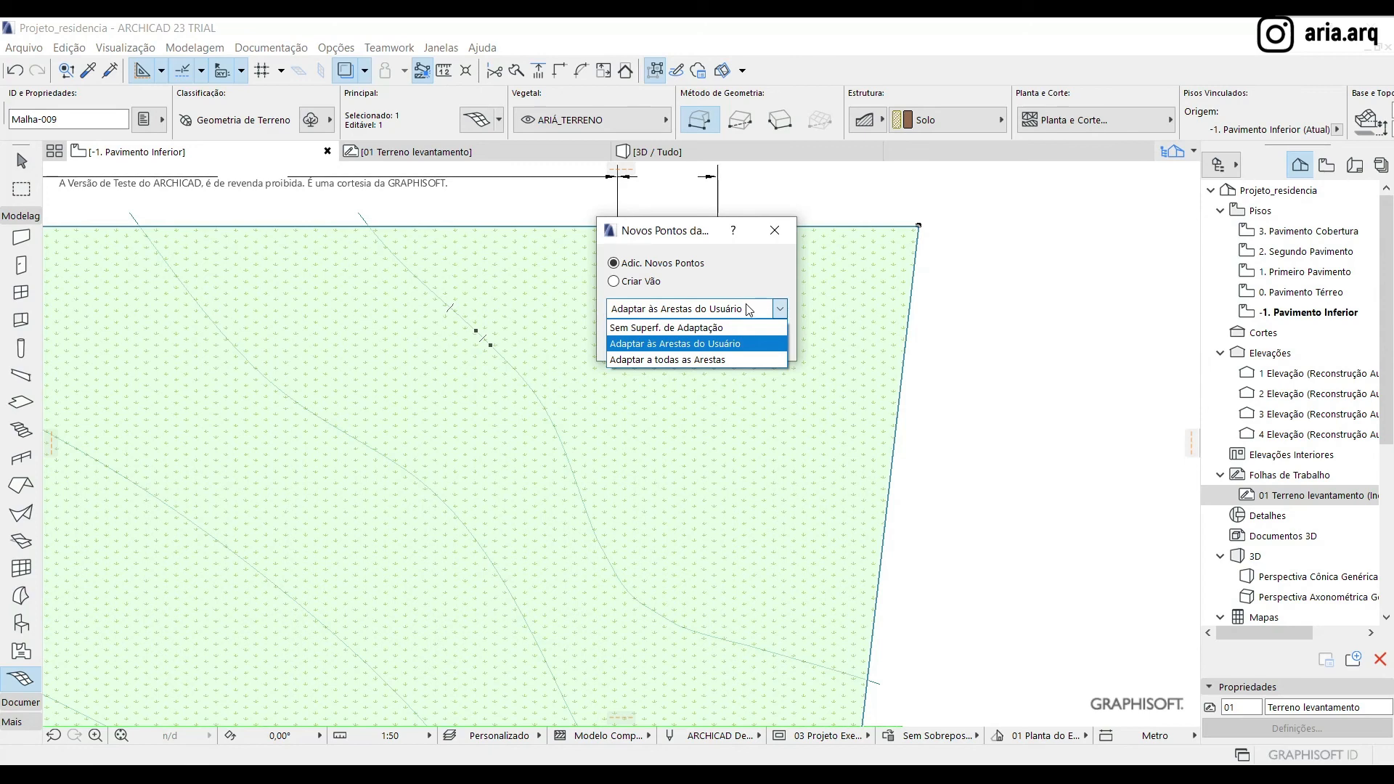
click(733, 344)
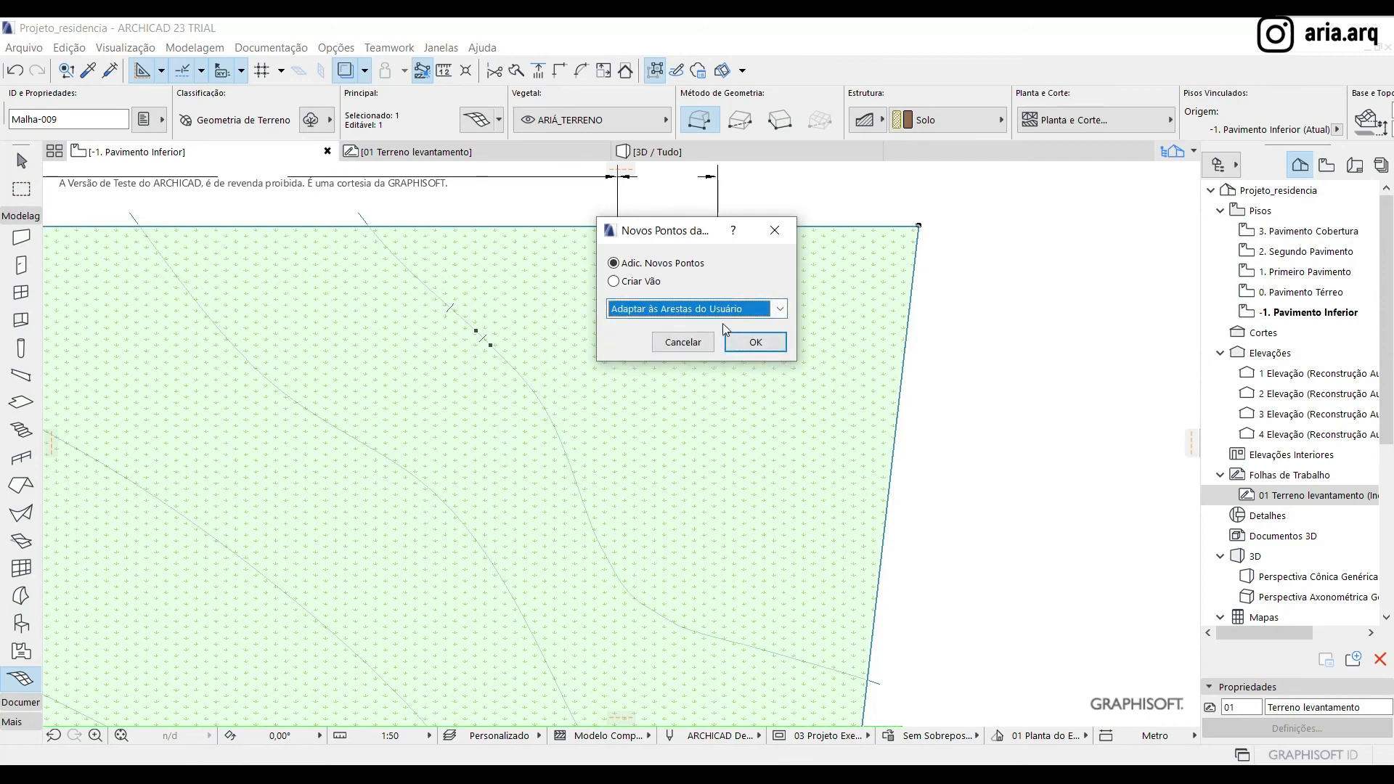
click(778, 348)
Add mesh points along the second contour from the upper right with the Magic Wand, keeping Adaptar às Arestas do Usuário
scroll(731, 352, down, 3)
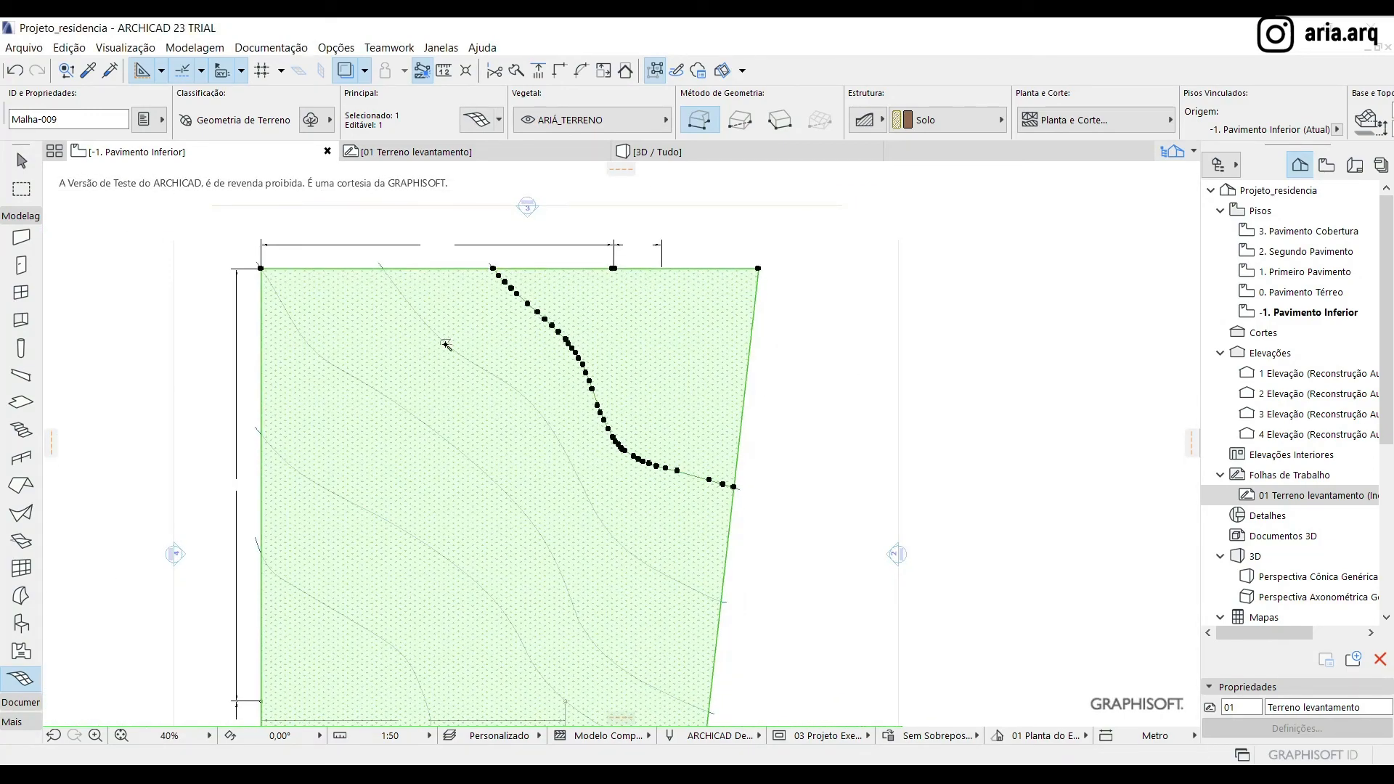
scroll(443, 343, up, 5)
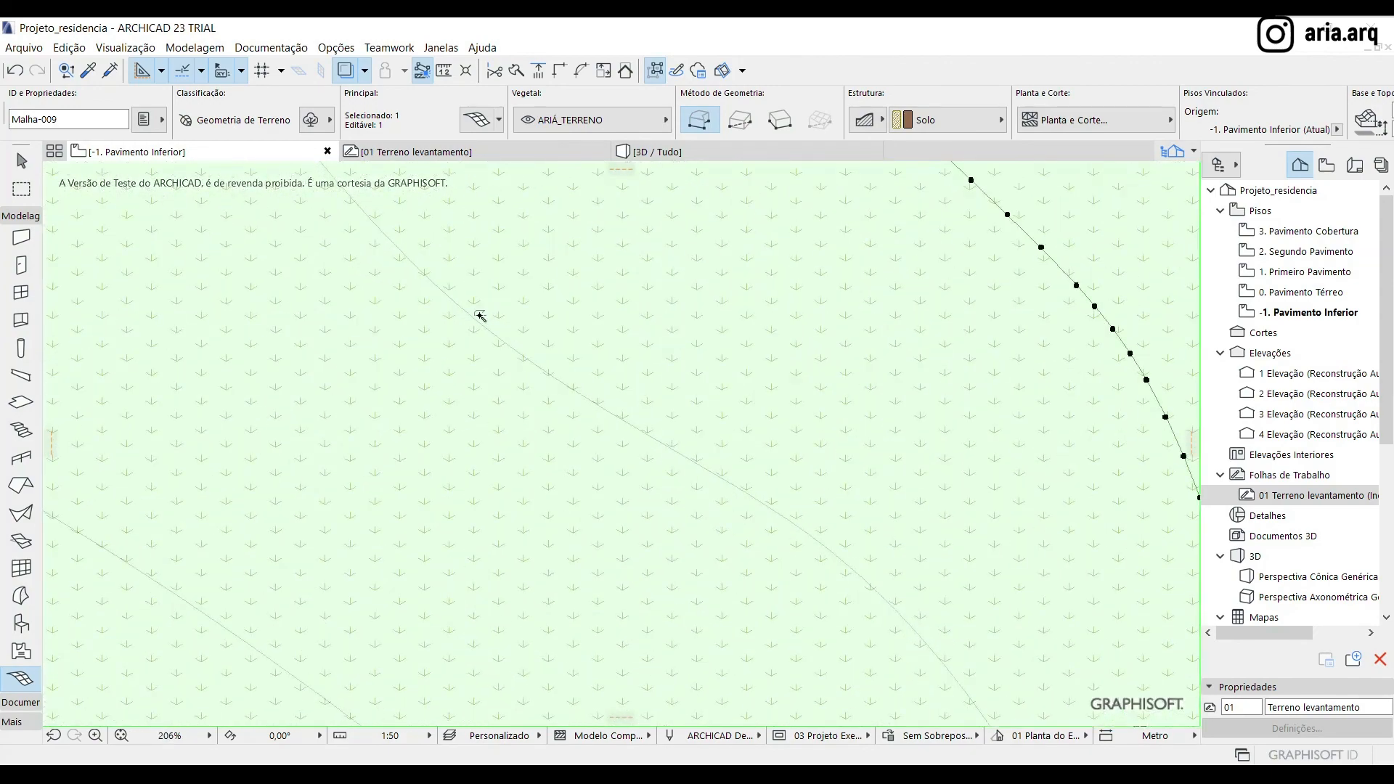
click(470, 318)
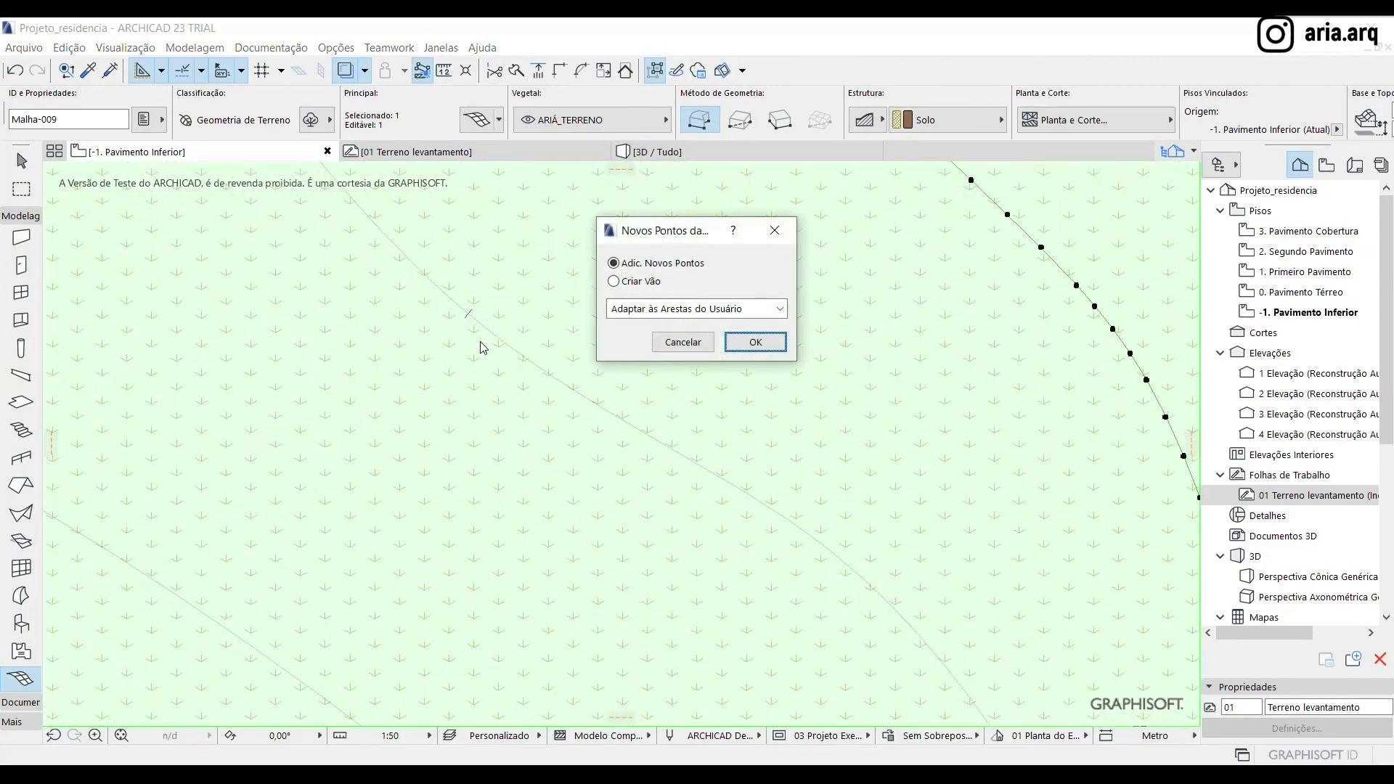
click(755, 342)
Add mesh points along the three remaining contours toward the lower left with the Magic Wand
scroll(422, 338, down, 5)
scroll(423, 337, up, 2)
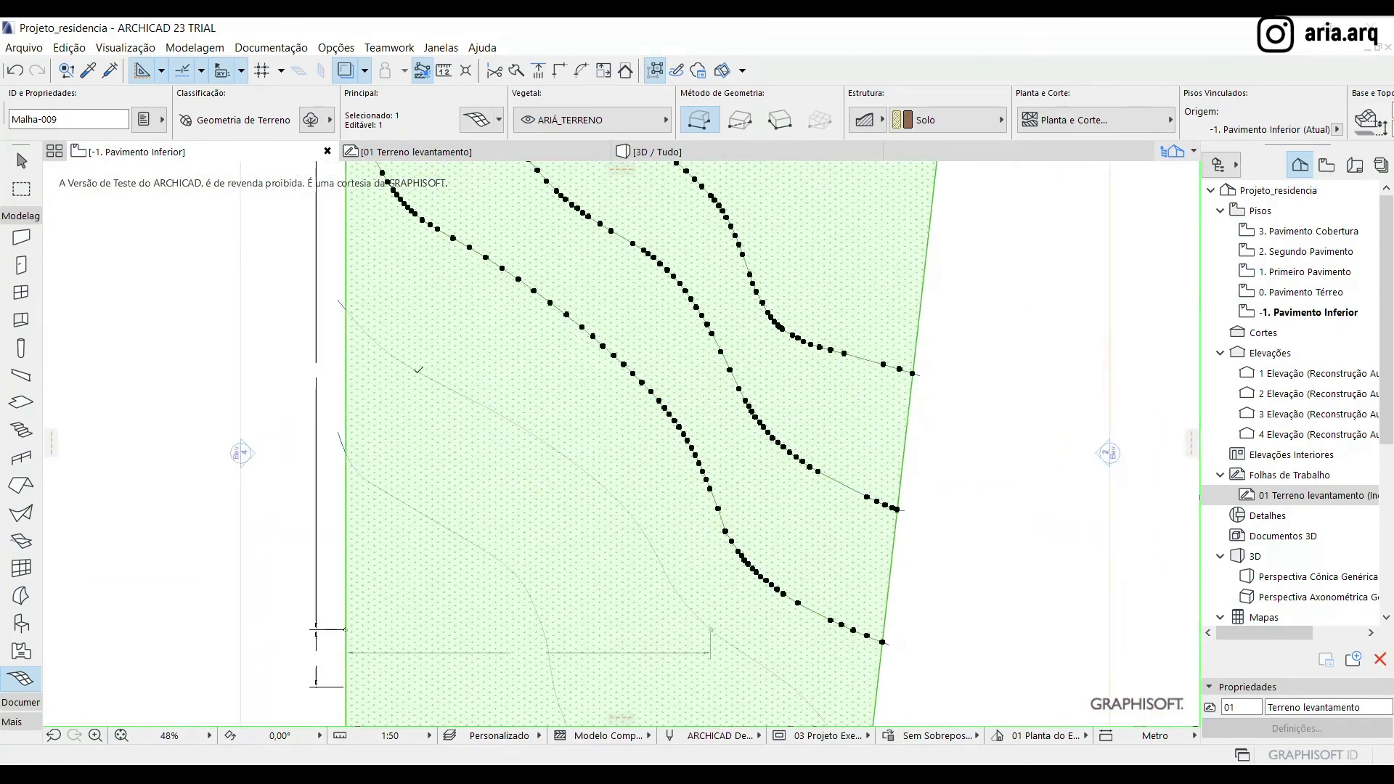
scroll(417, 366, up, 8)
scroll(417, 366, up, 1)
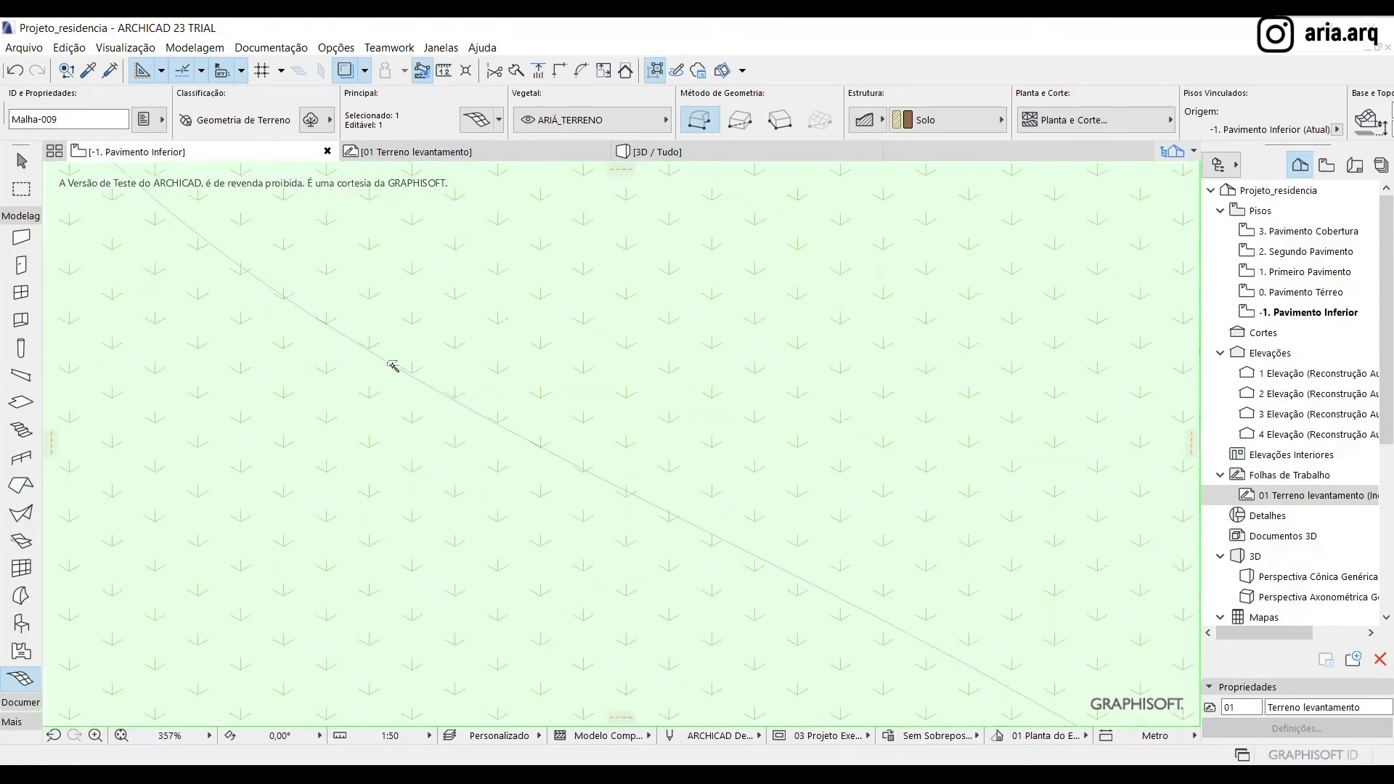
click(393, 365)
click(767, 350)
scroll(436, 531, down, 8)
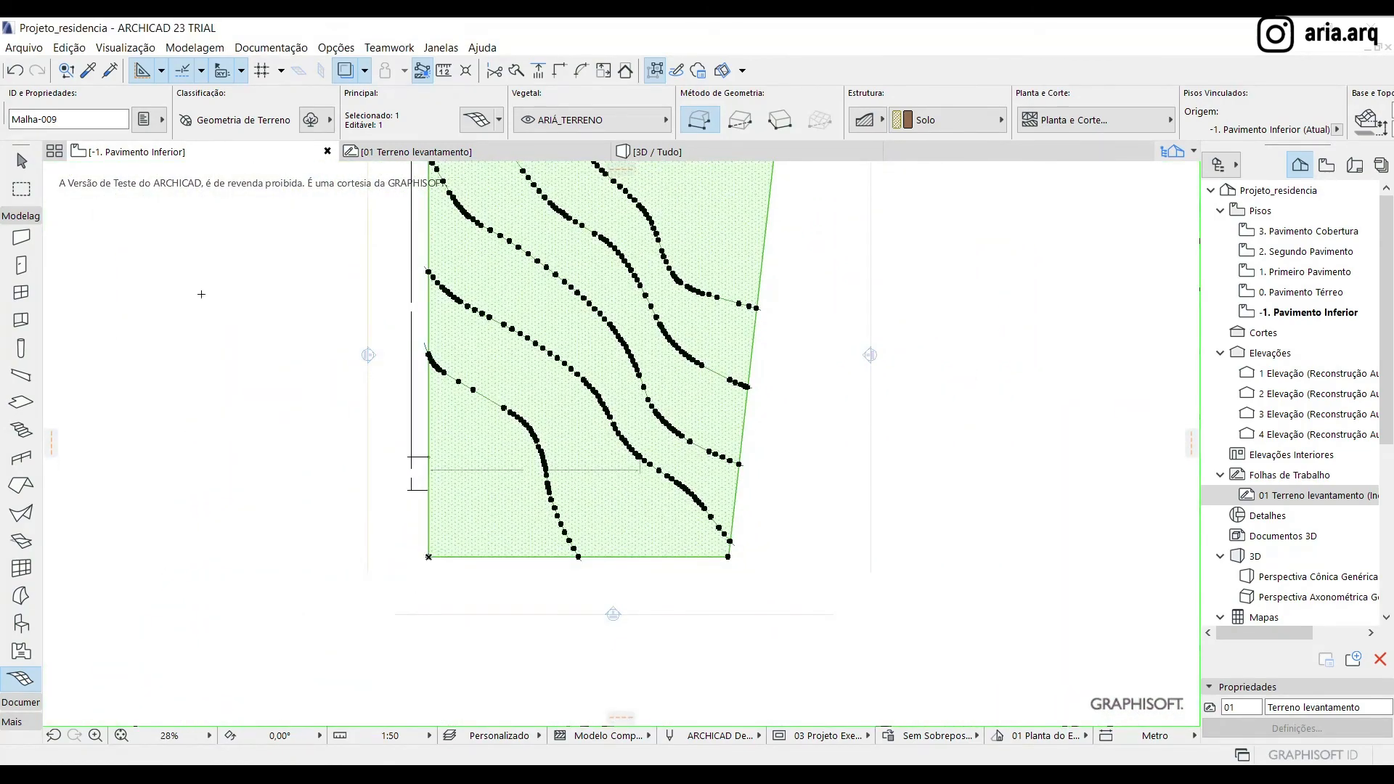
Deselect the terrain mesh and view it in the 3D perspective
click(21, 161)
scroll(604, 612, down, 3)
click(851, 427)
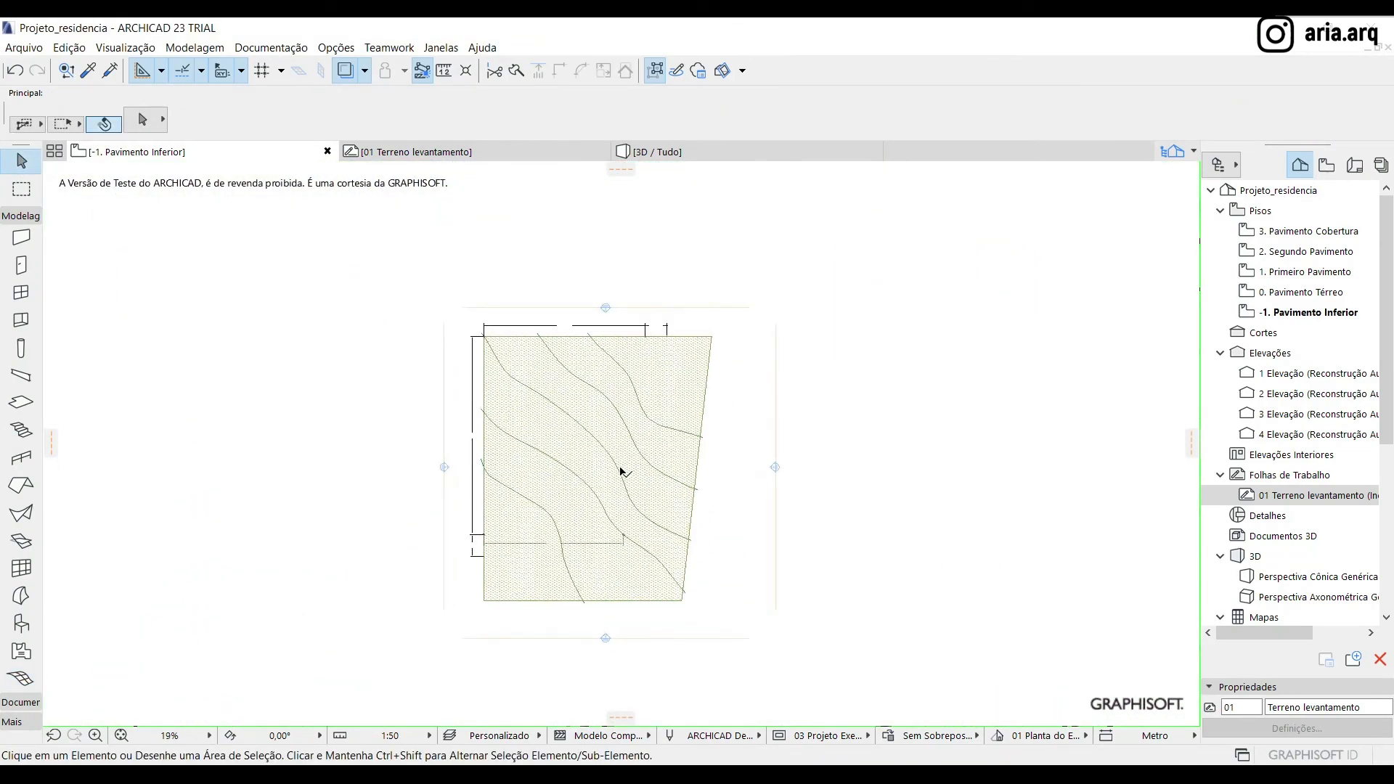
scroll(620, 470, up, 4)
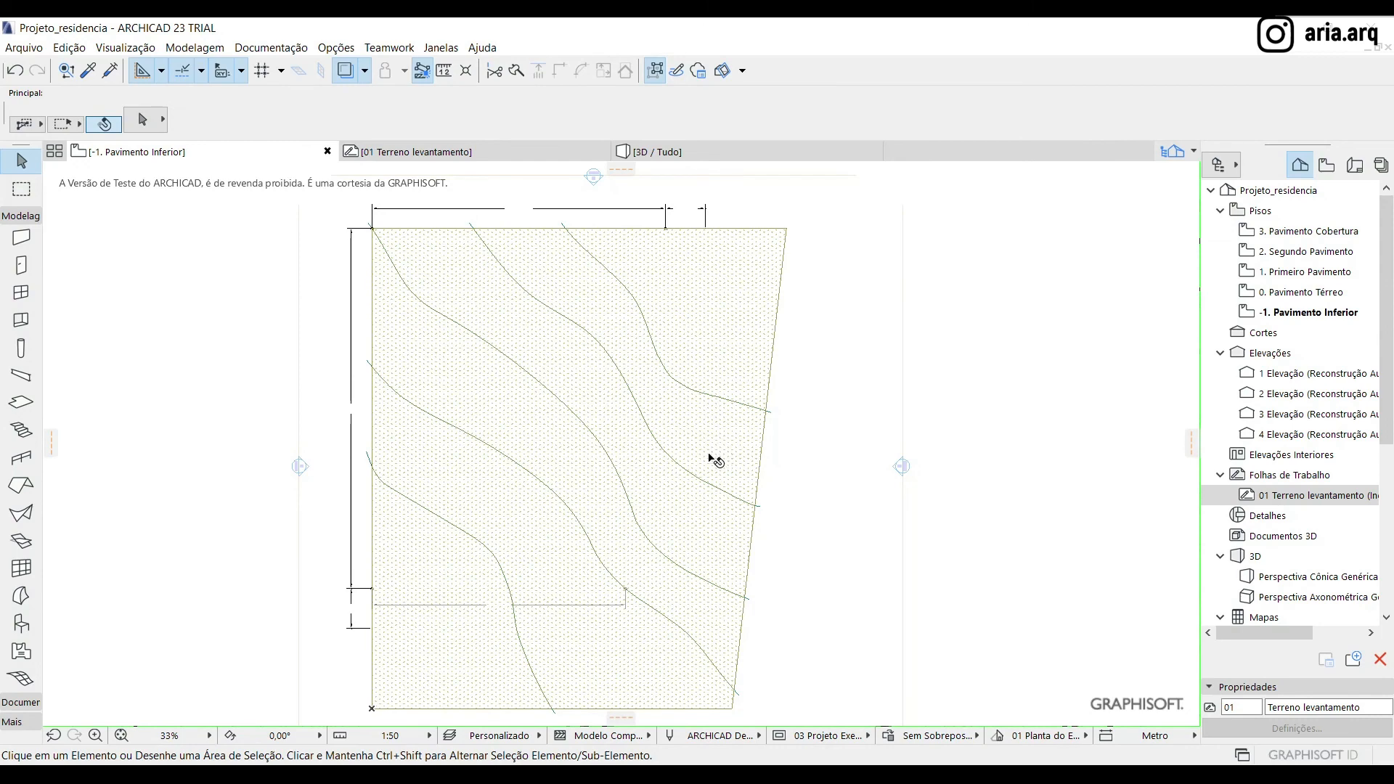
click(691, 152)
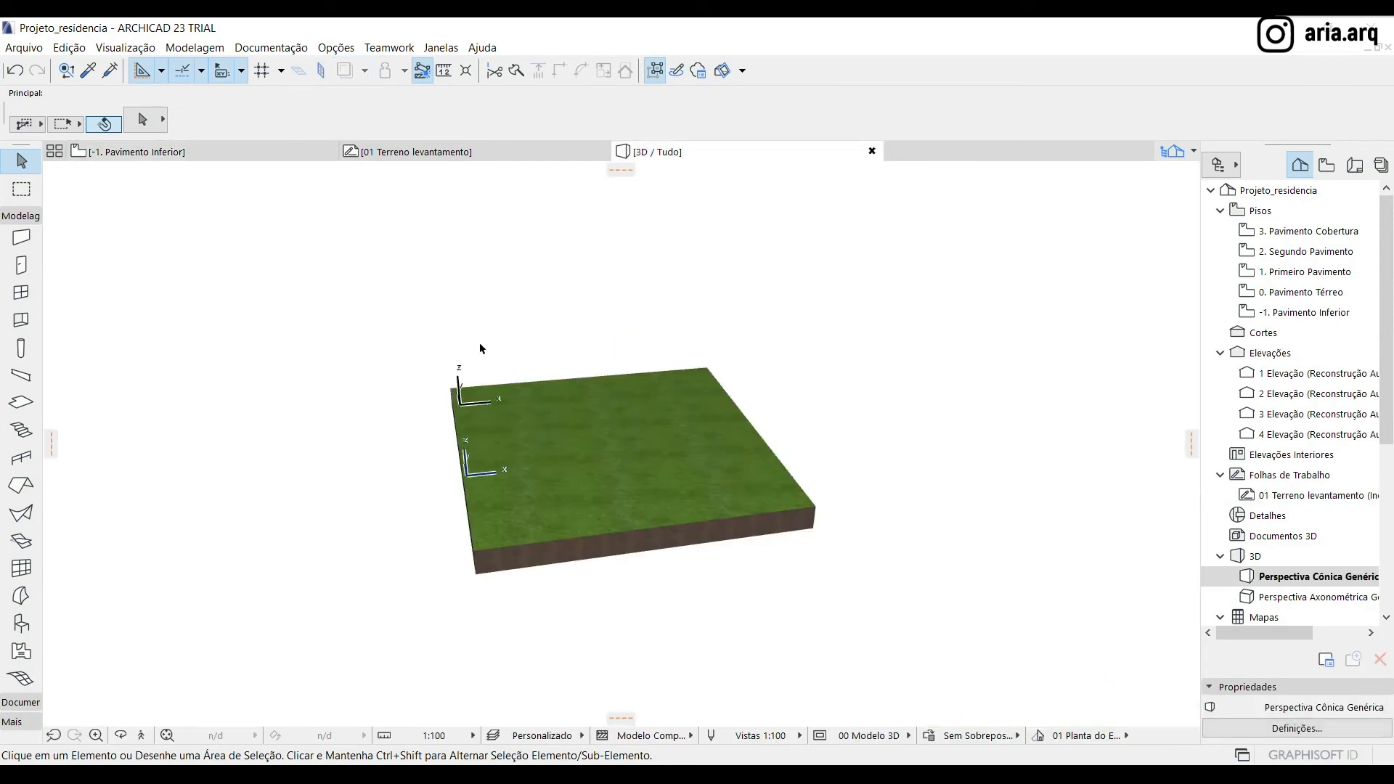
Orbit the 3D perspective and select the terrain mesh to examine its contour points, leaving it deselected
shift+middle_drag(481, 557, 754, 571)
click(782, 466)
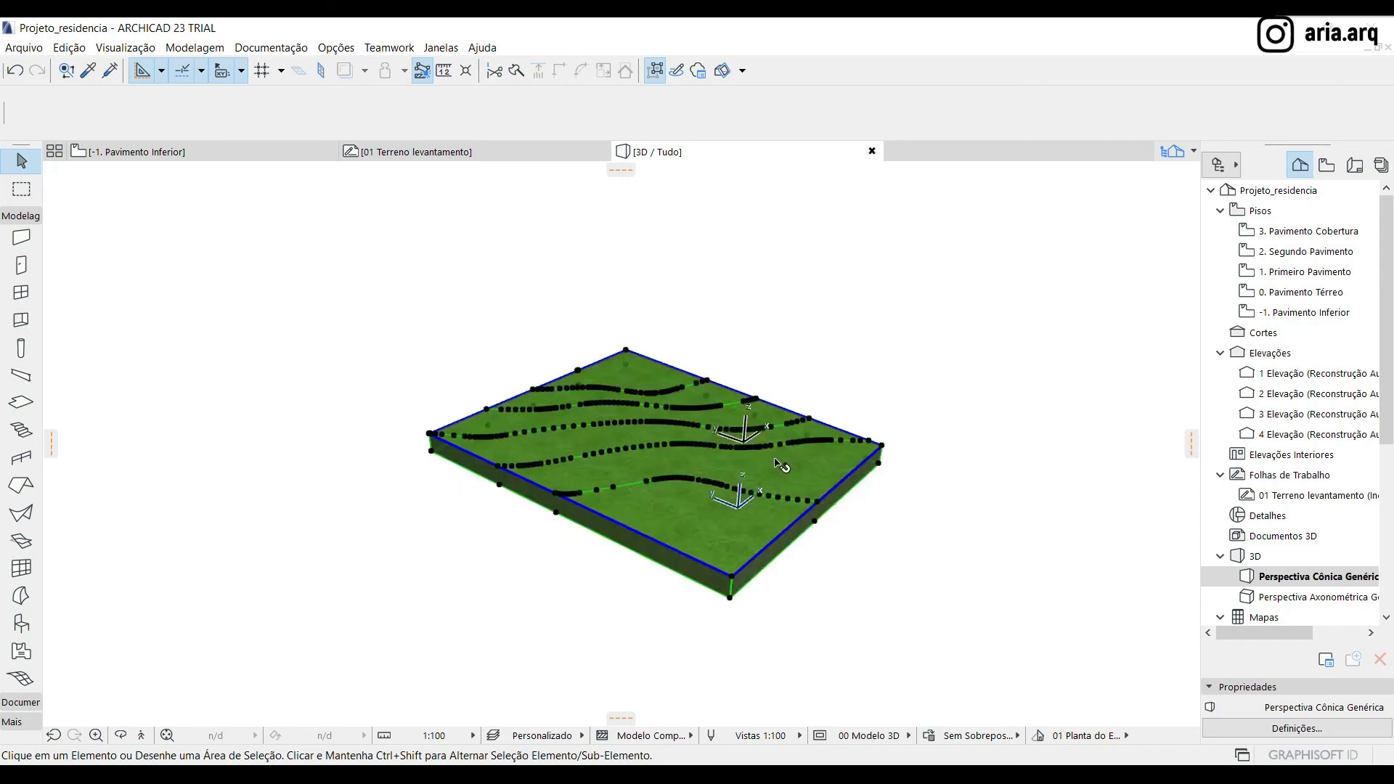
scroll(788, 499, up, 2)
scroll(657, 415, up, 1)
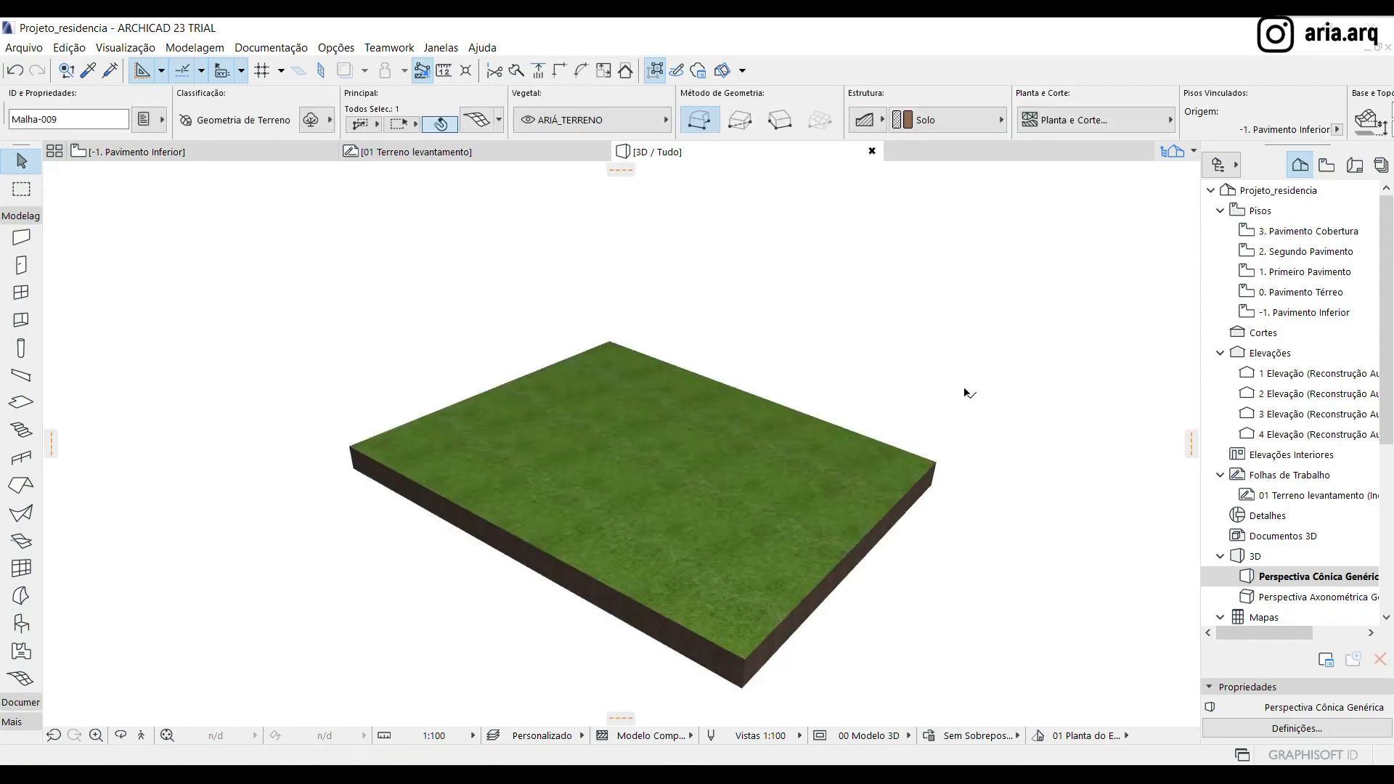
click(953, 395)
click(682, 556)
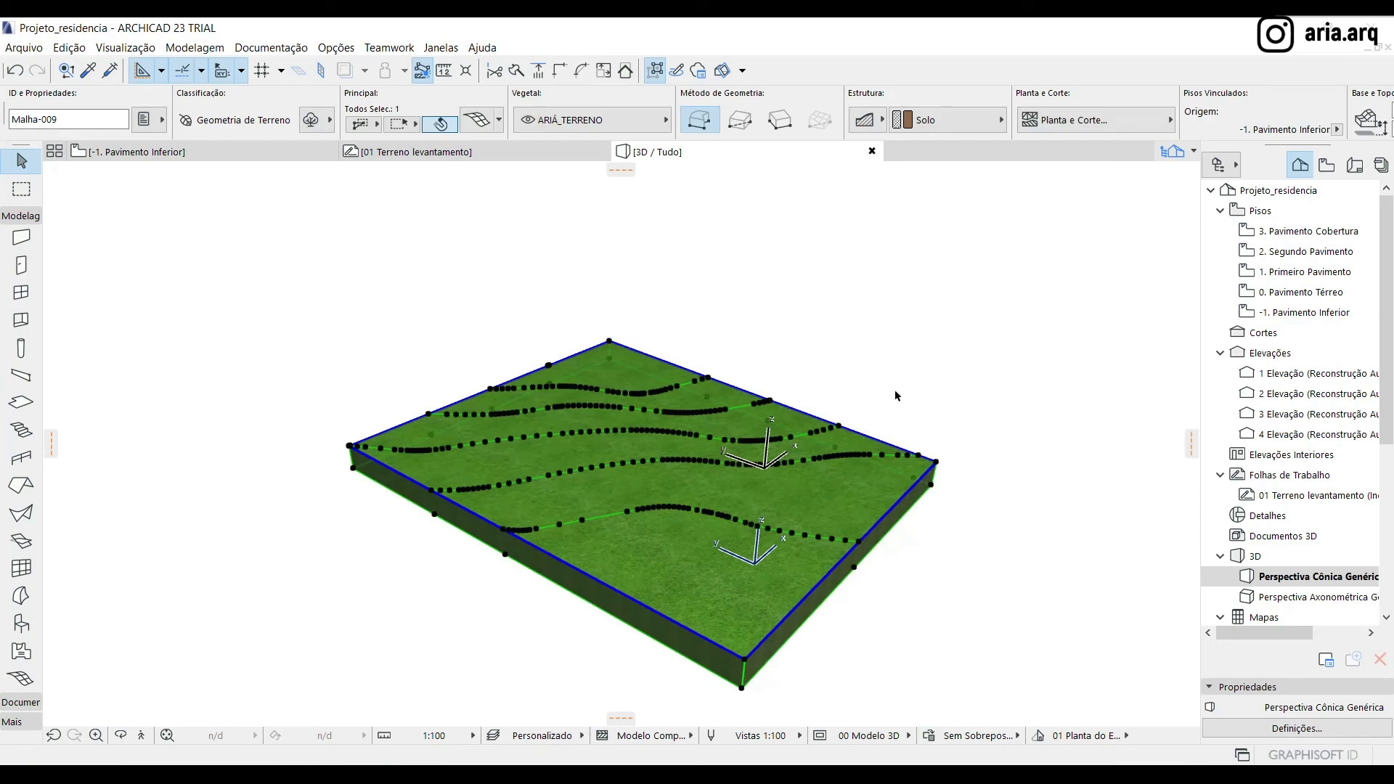
click(895, 390)
Open the 01 Terreno levantamento worksheet and examine the survey drawing's upper edge
click(202, 152)
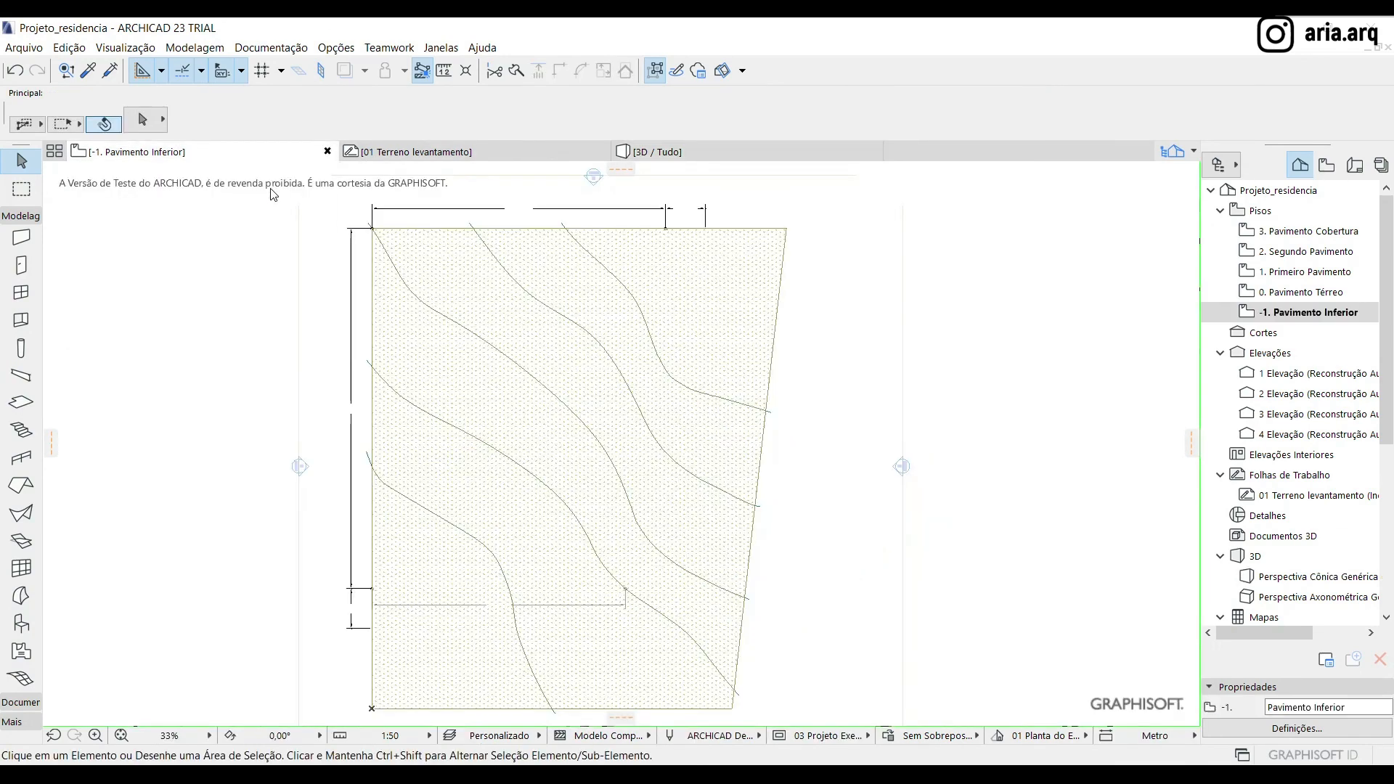
double_click(1318, 495)
scroll(668, 258, up, 4)
scroll(669, 259, down, 2)
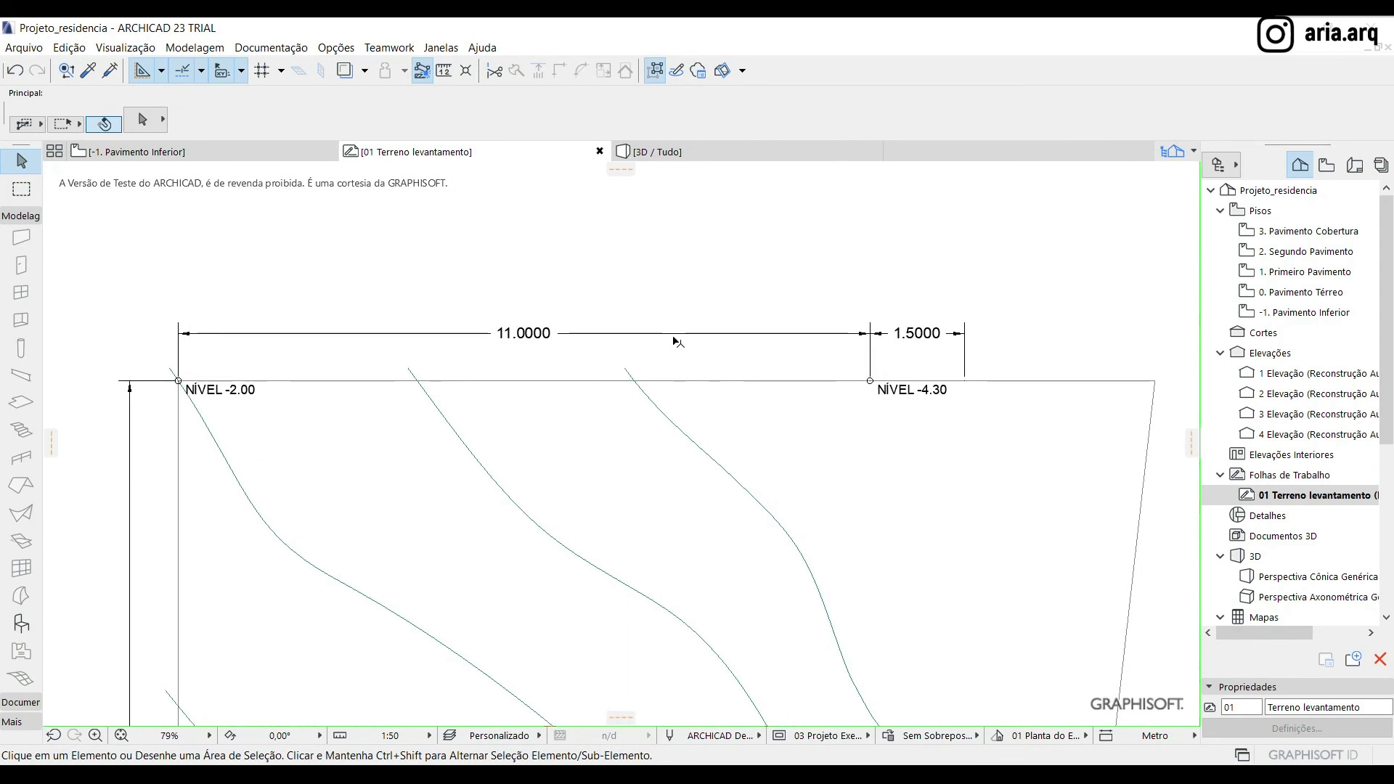
scroll(709, 302, down, 2)
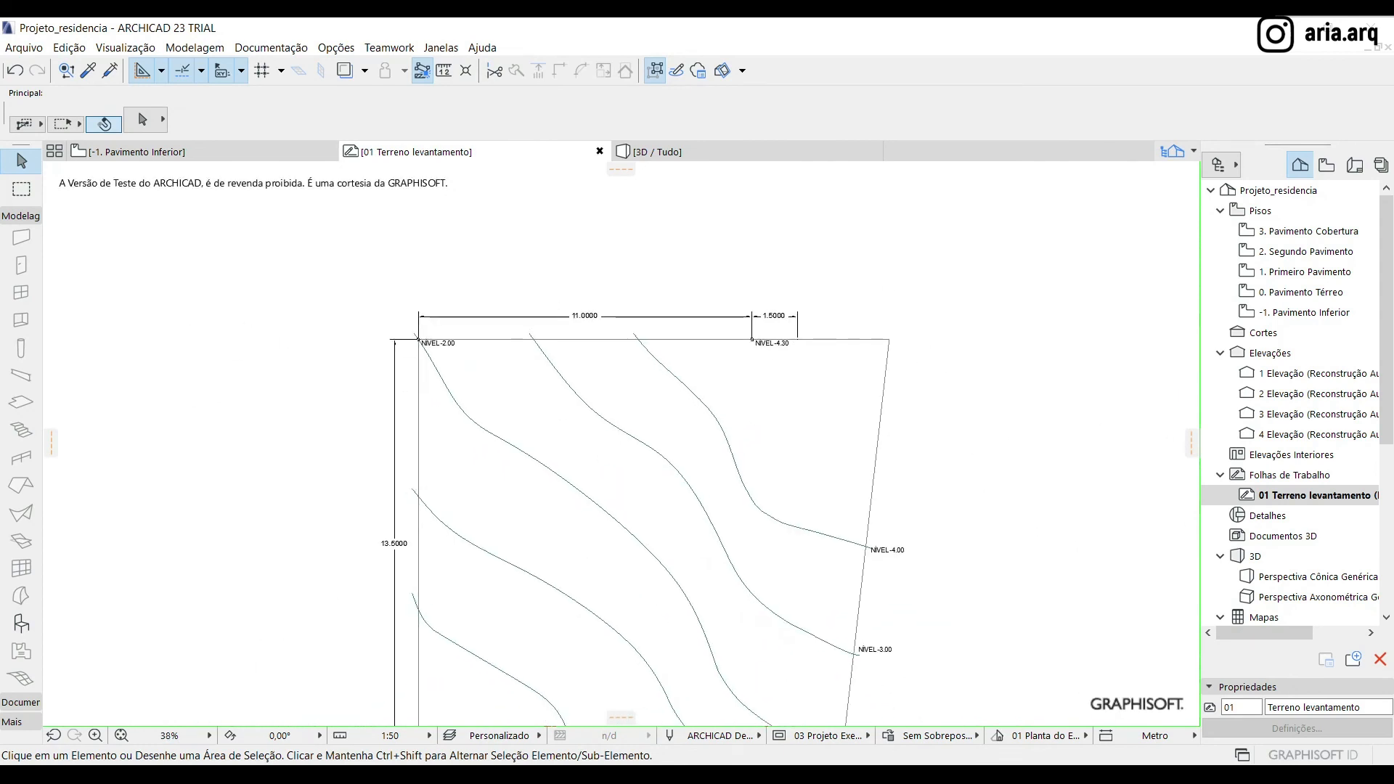
Make the AUX_Limite calçada and AUX_Limite terreno layers visible in the layer settings
key(ctrl+l)
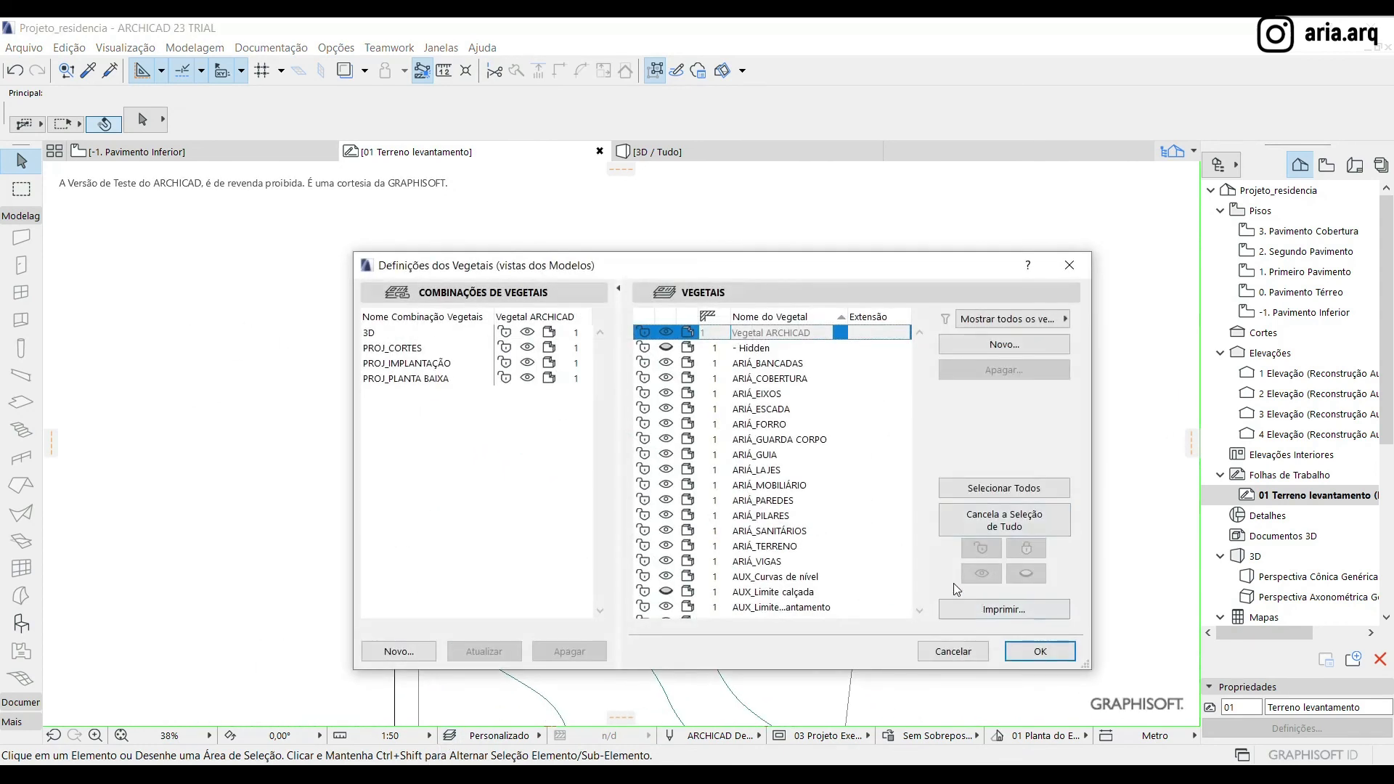
scroll(750, 579, down, 1)
click(749, 577)
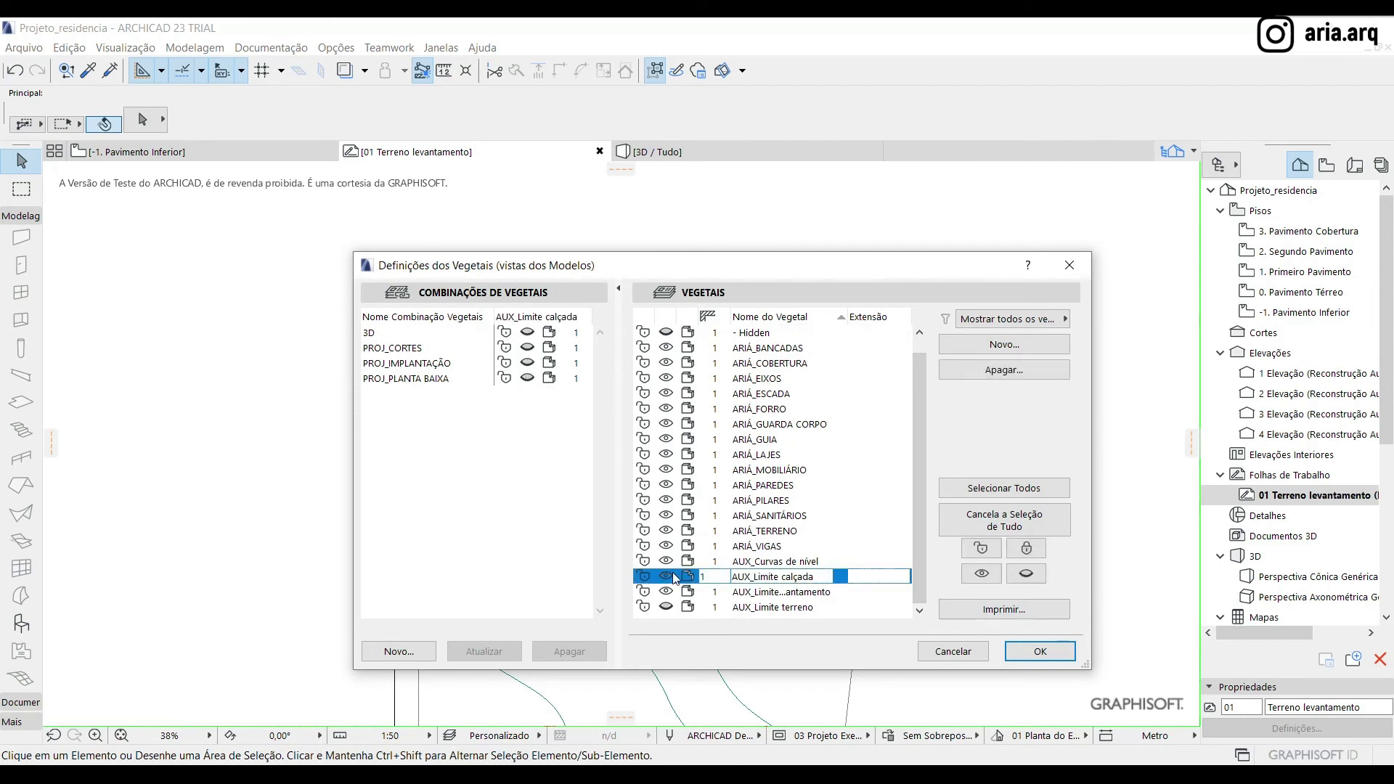
click(666, 607)
click(1040, 651)
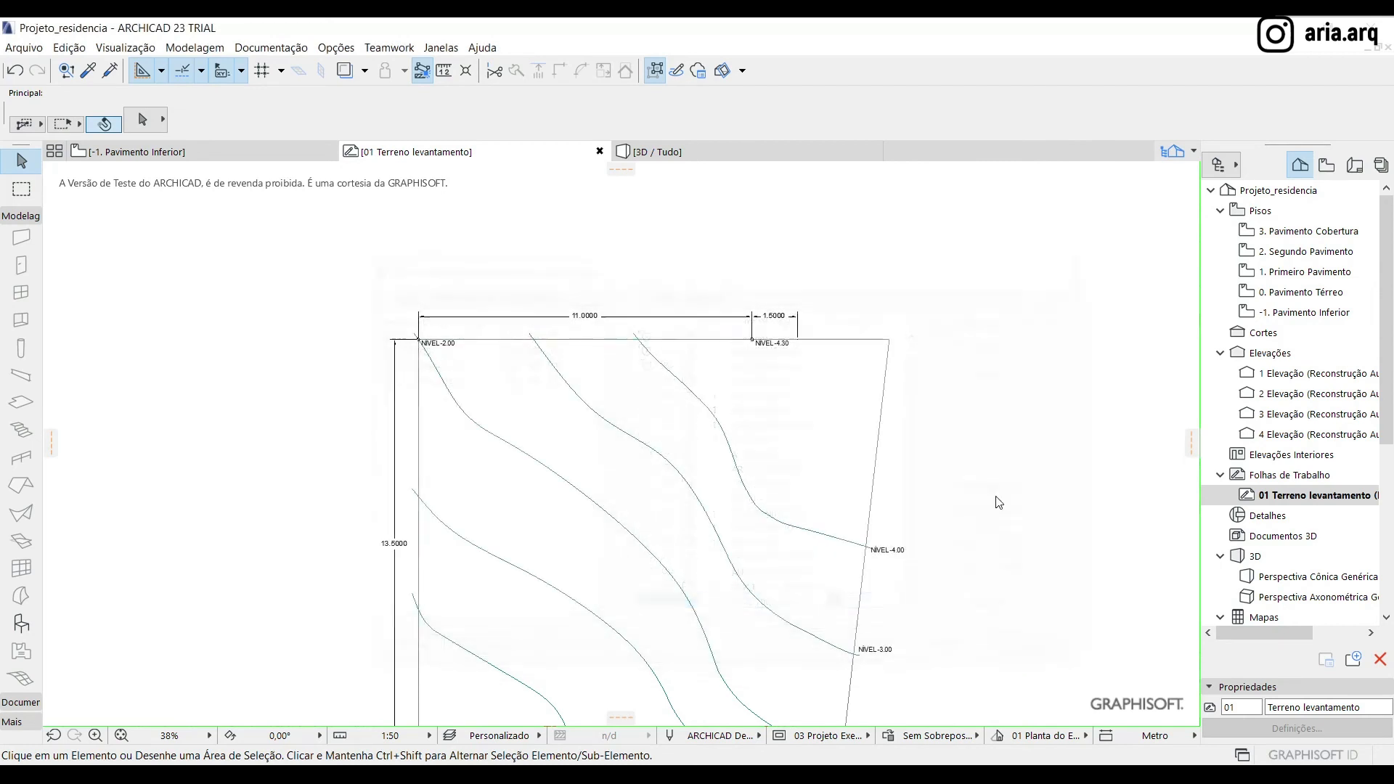
Examine the level labels at the terrain corners and at the ends of the contour lines in the survey drawing
scroll(693, 356, up, 3)
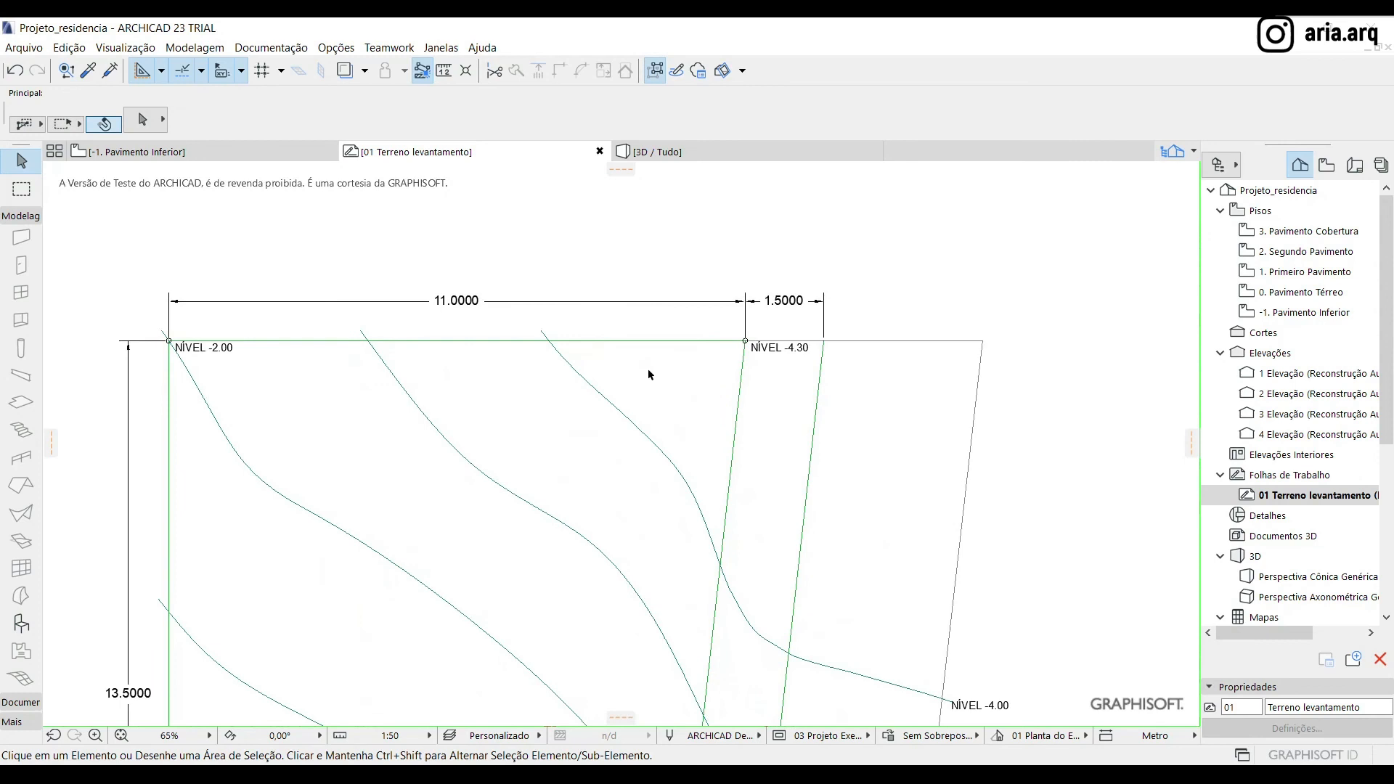
scroll(696, 233, down, 3)
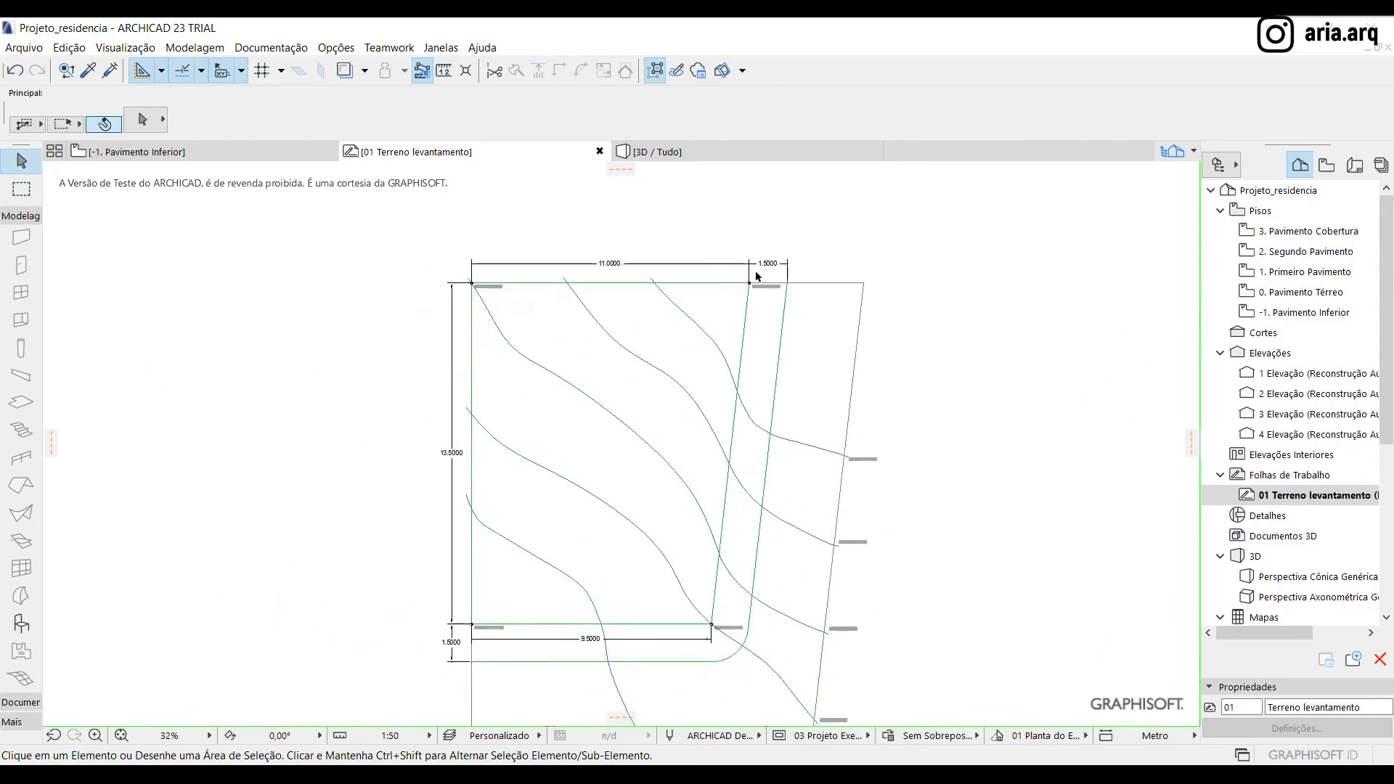
scroll(701, 301, up, 3)
scroll(741, 269, down, 3)
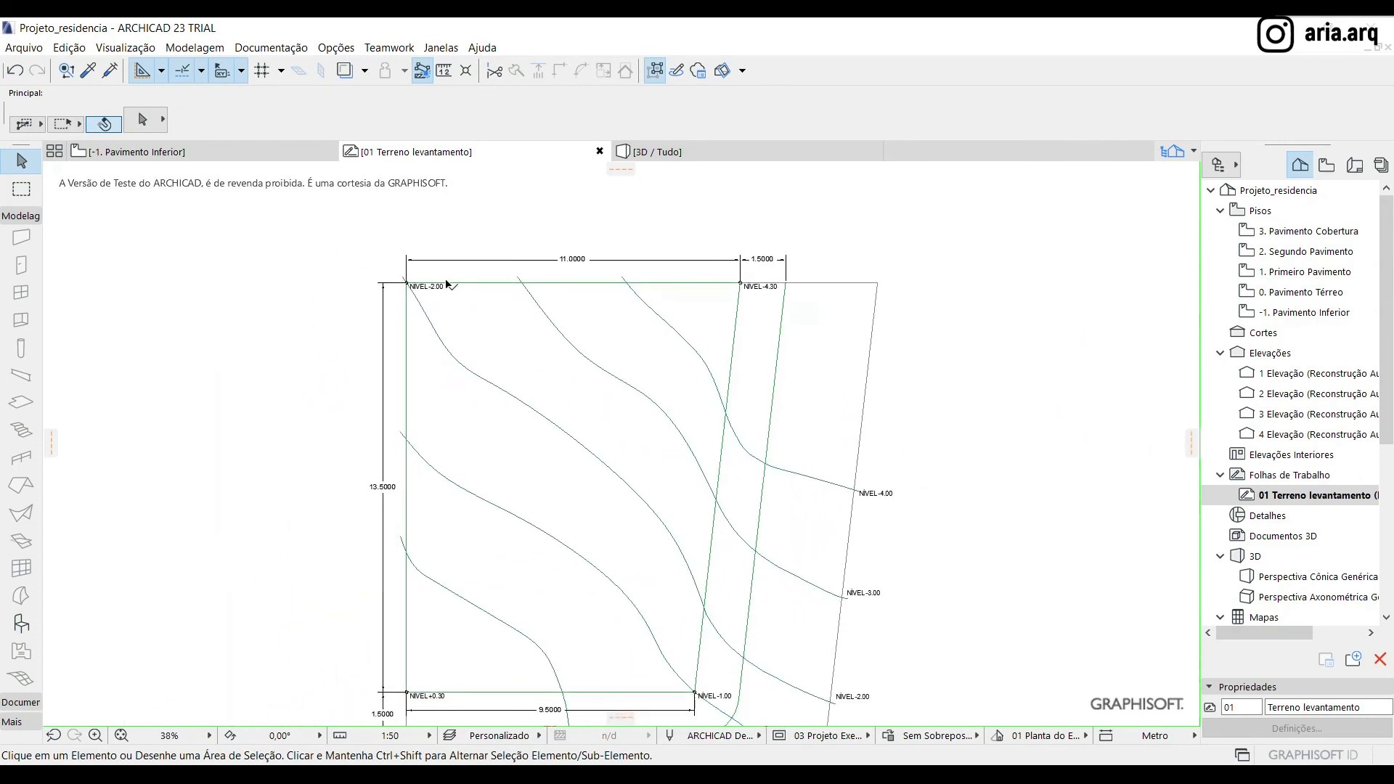
scroll(382, 275, up, 4)
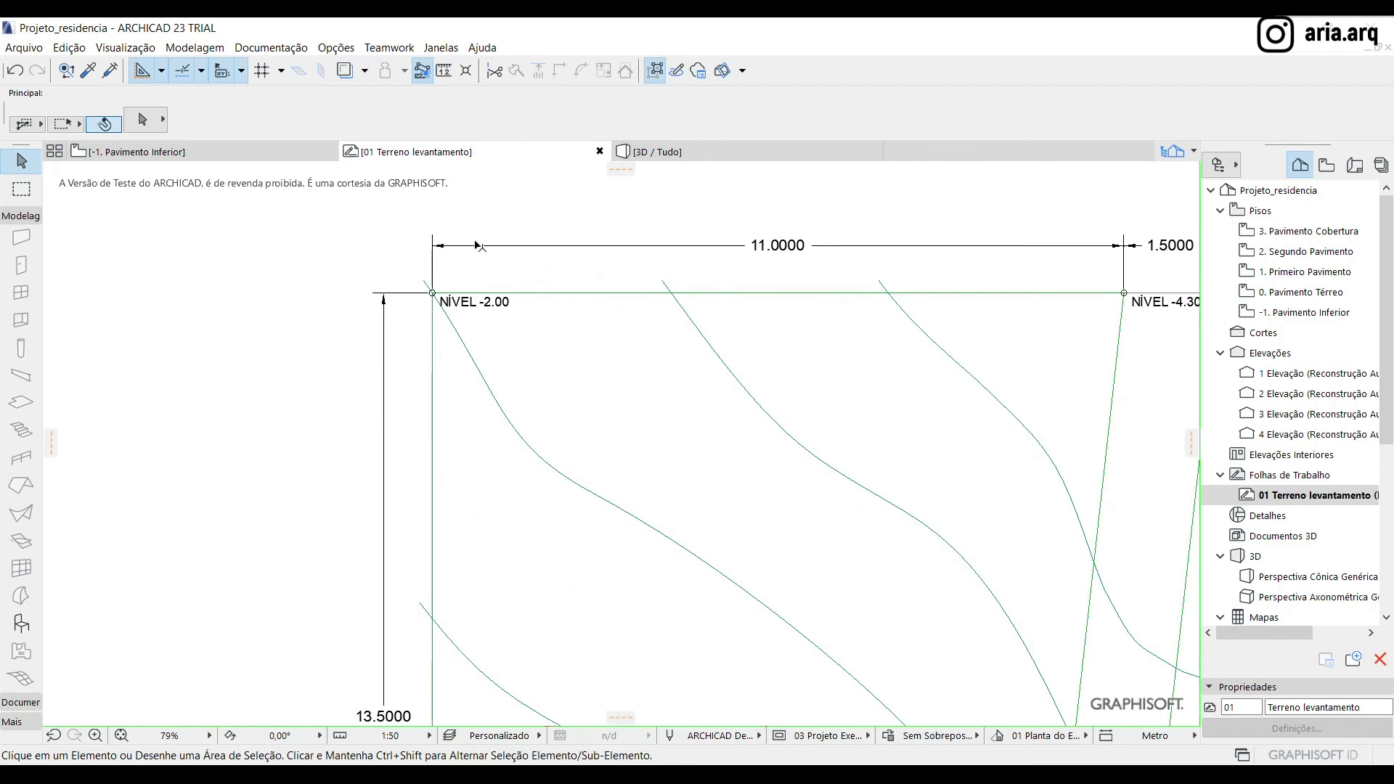
scroll(476, 243, down, 4)
scroll(494, 455, up, 5)
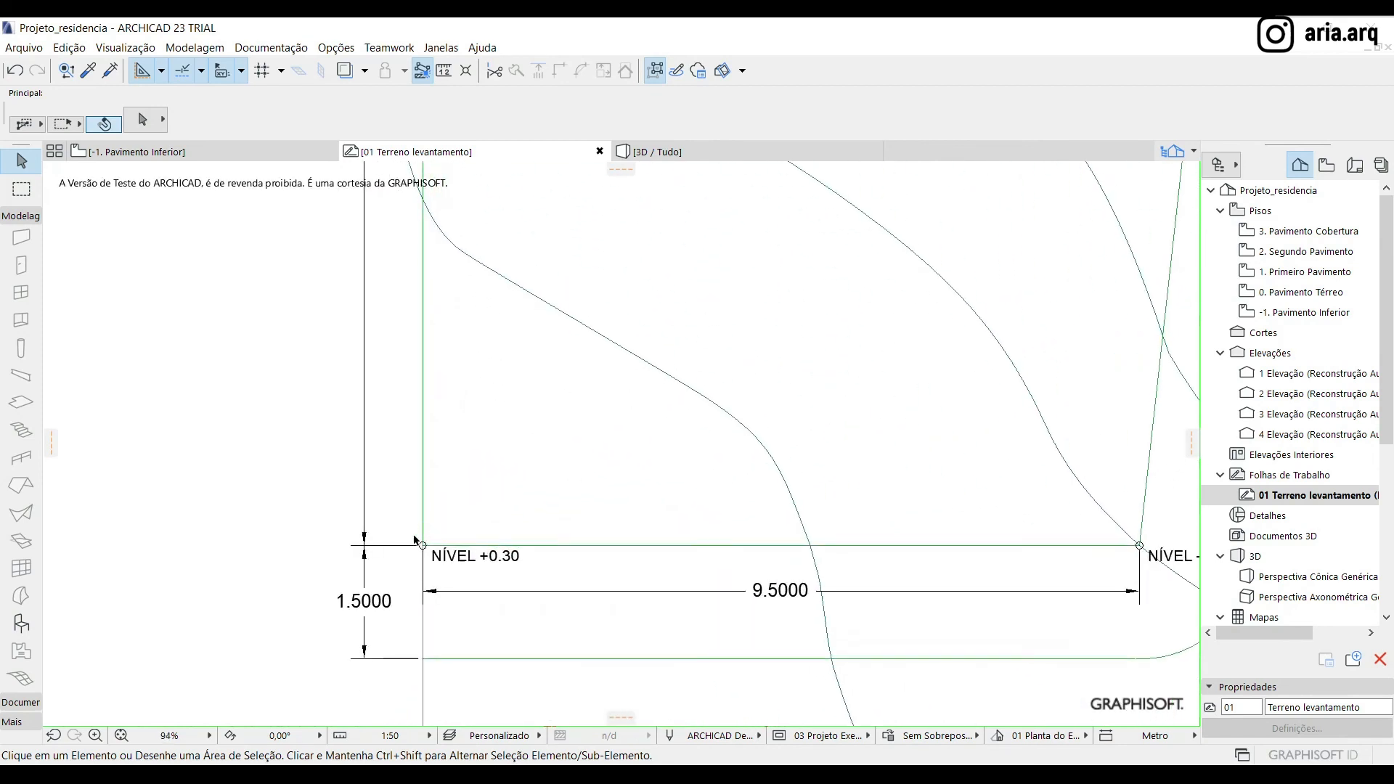
scroll(437, 607, down, 6)
scroll(654, 599, up, 5)
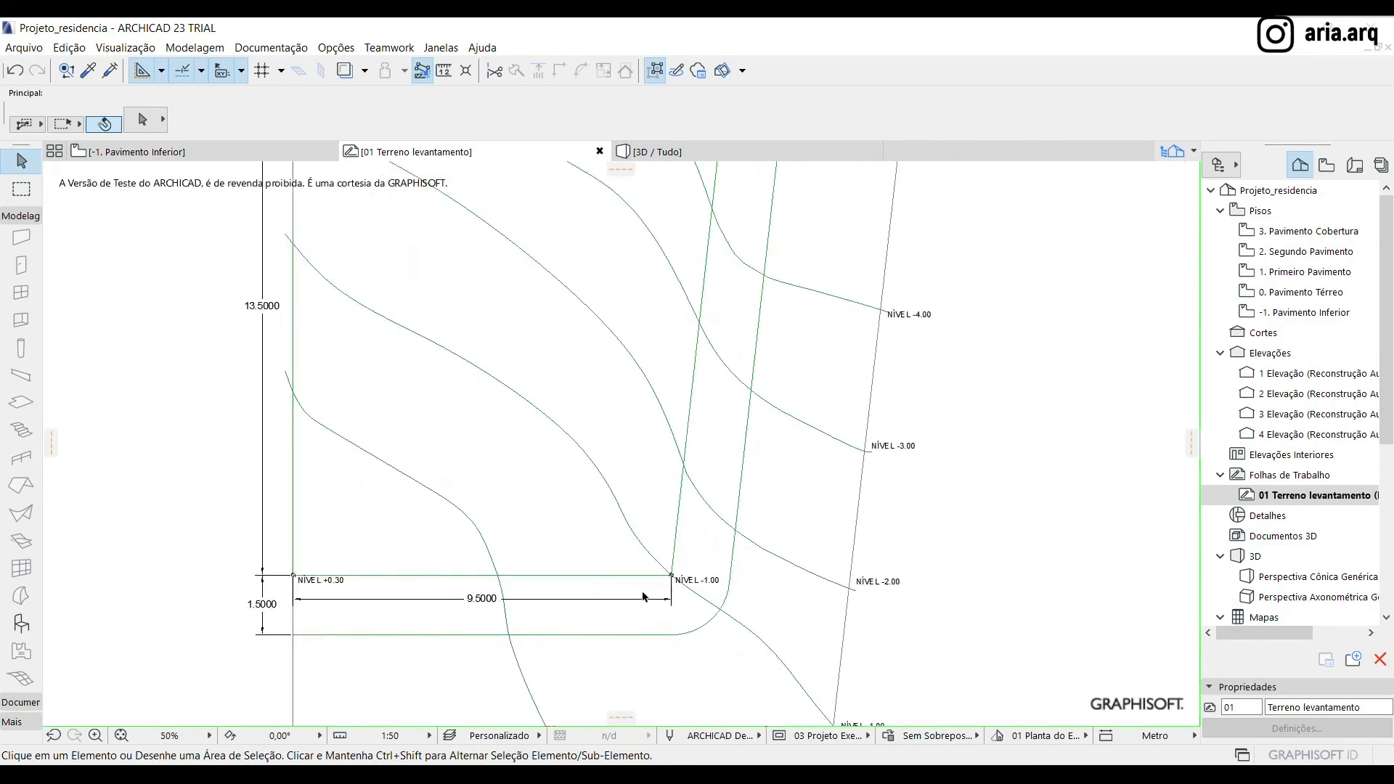
scroll(639, 508, down, 5)
scroll(734, 554, up, 4)
scroll(670, 626, down, 3)
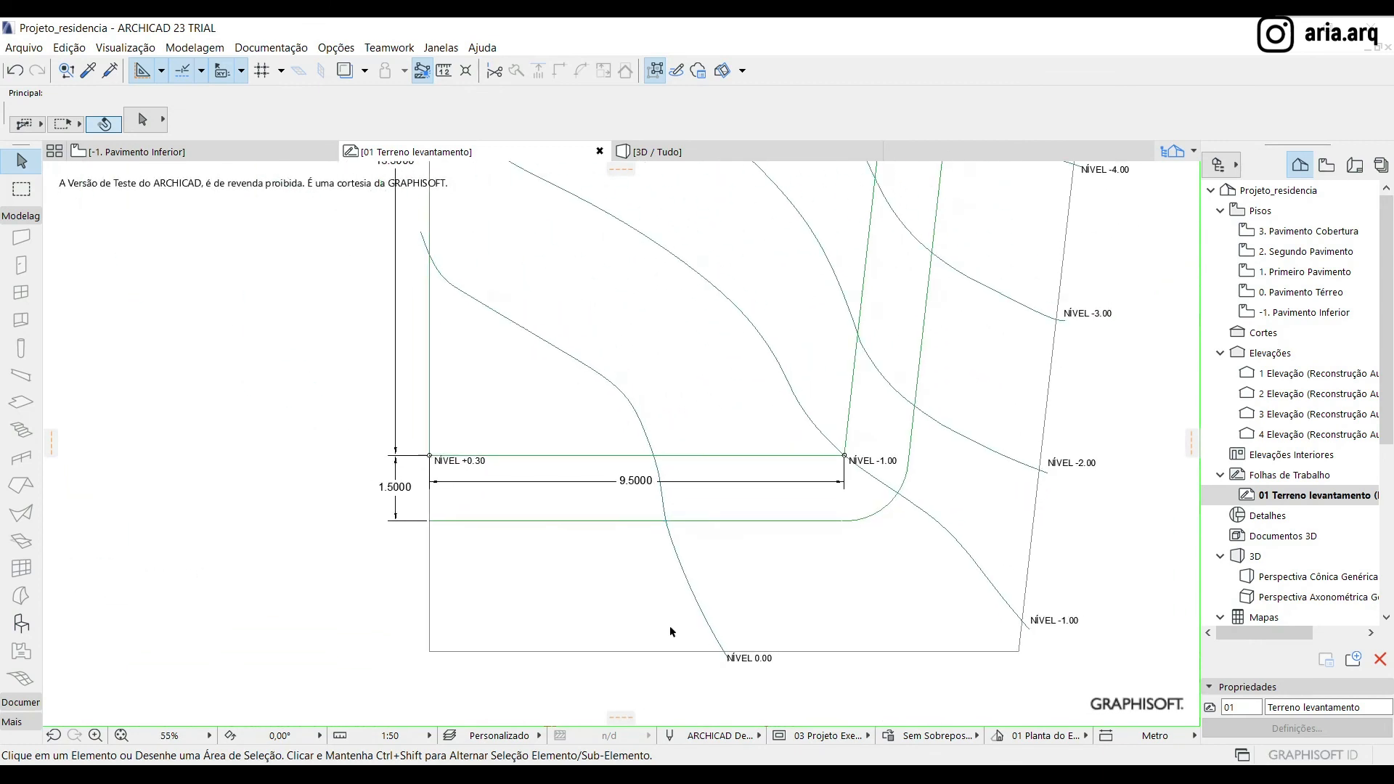
middle_drag(913, 493, 879, 614)
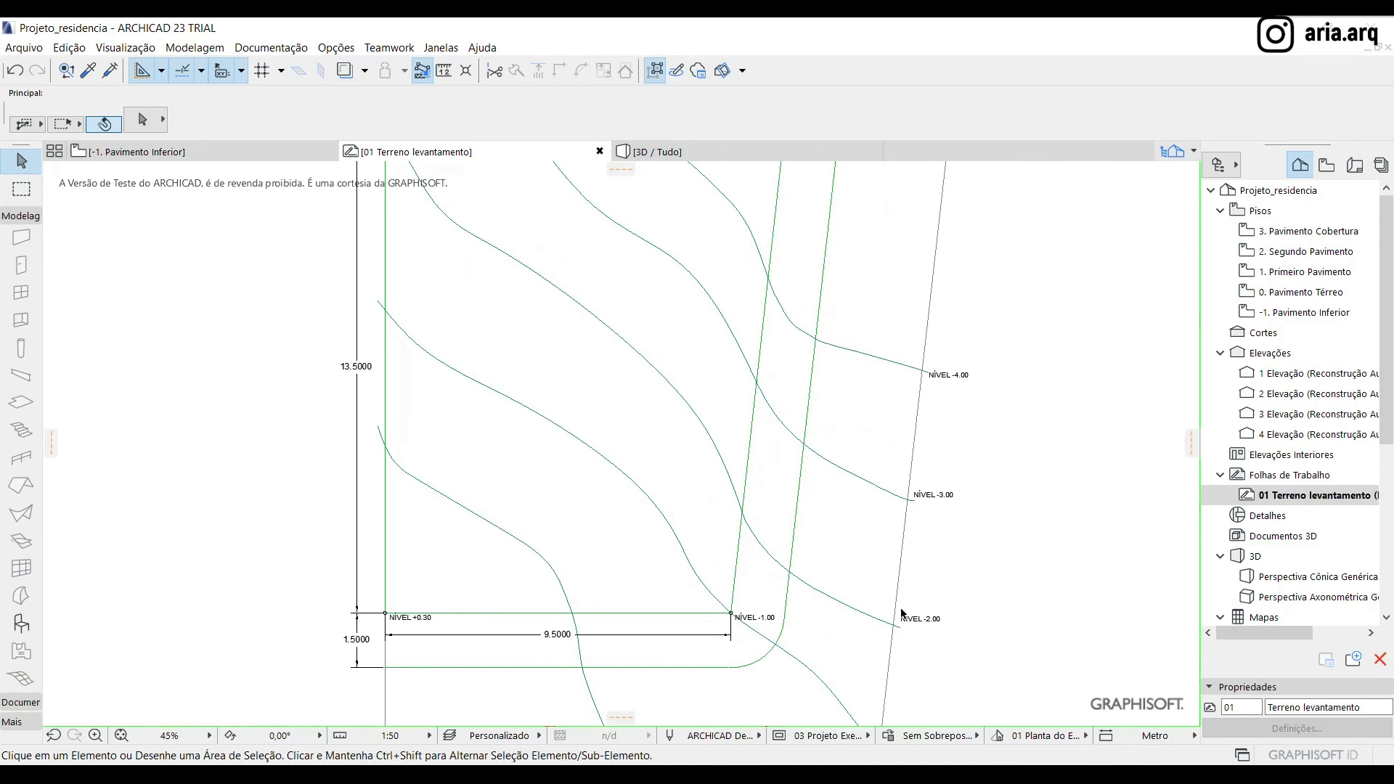
mouse_move(969, 369)
middle_down()
mouse_move(933, 570)
mouse_move(942, 489)
middle_up()
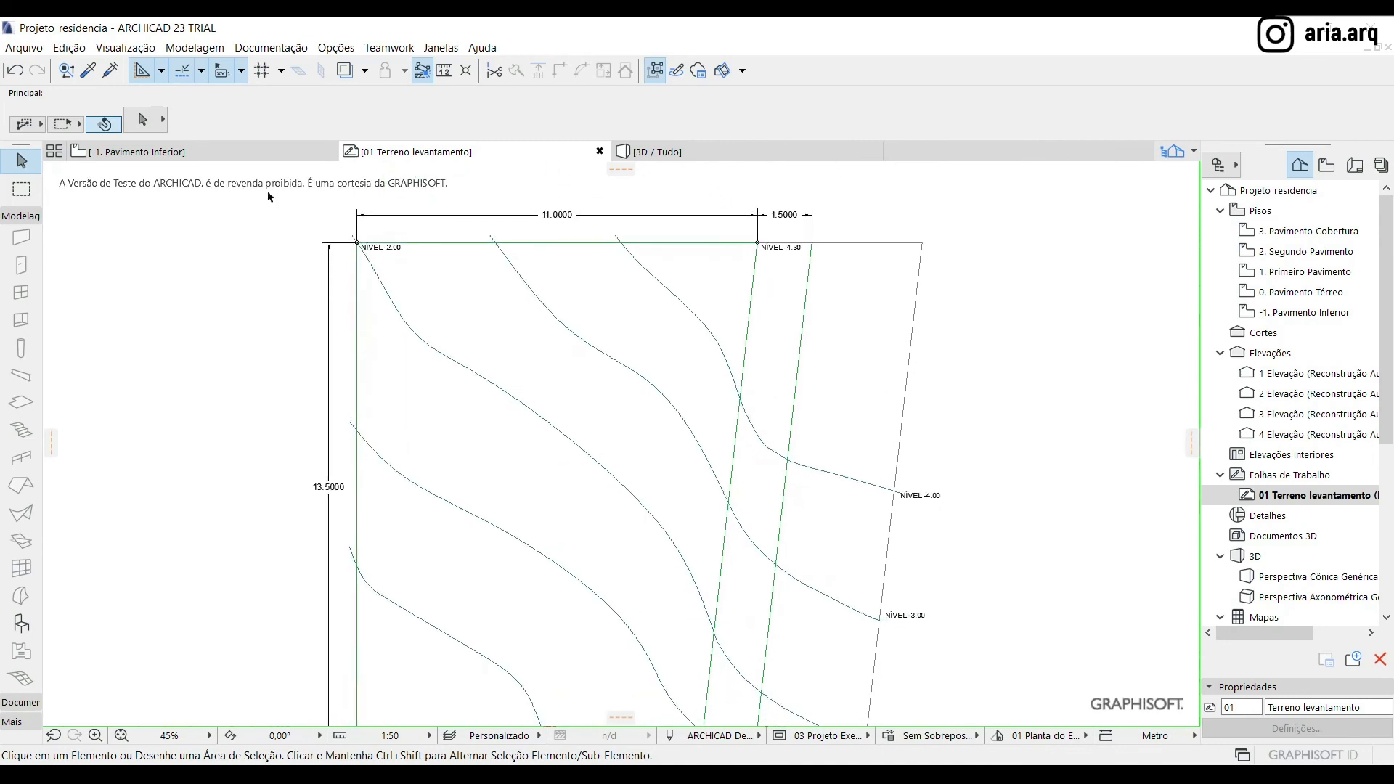
Return to the -1. Pavimento Inferior floor plan and examine the mesh points along the contours, especially the one nearest the lower left corner
click(210, 154)
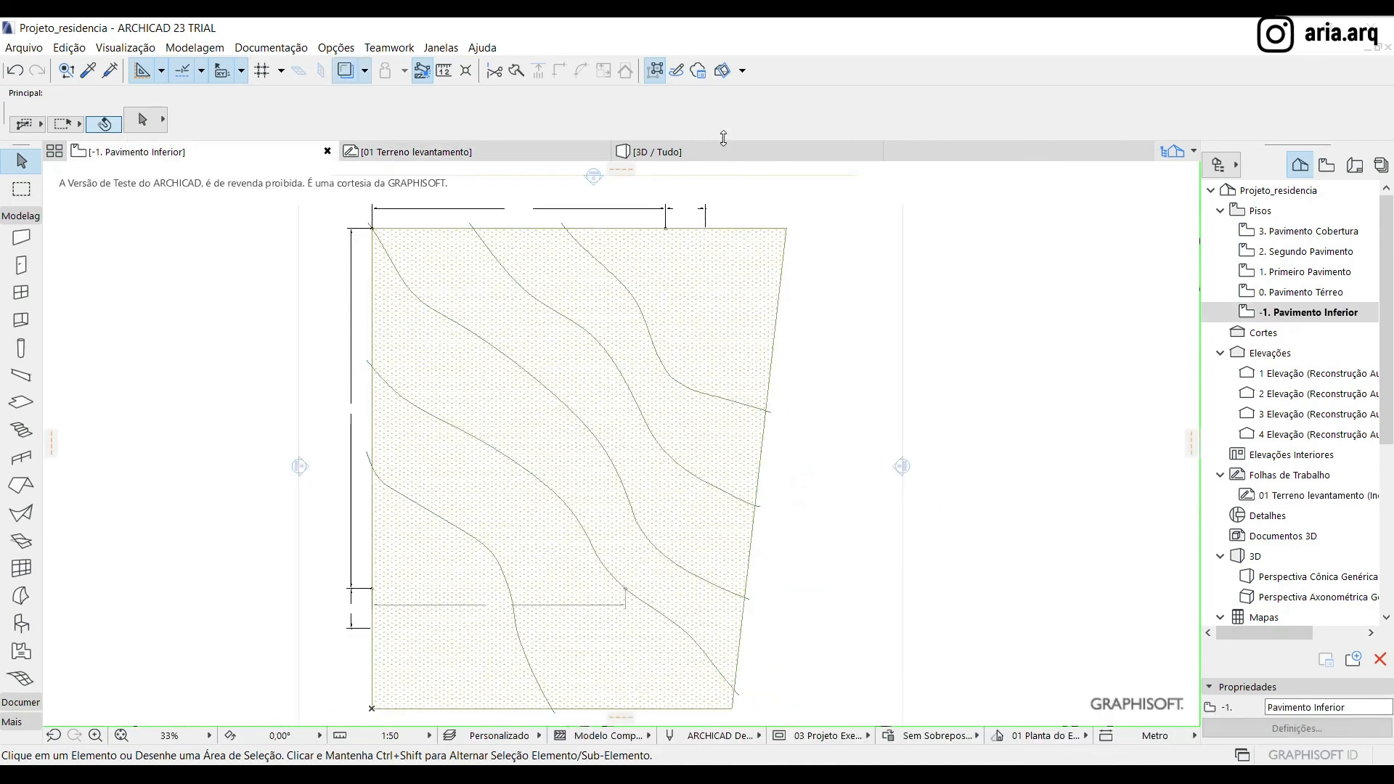
click(706, 303)
scroll(798, 306, down, 2)
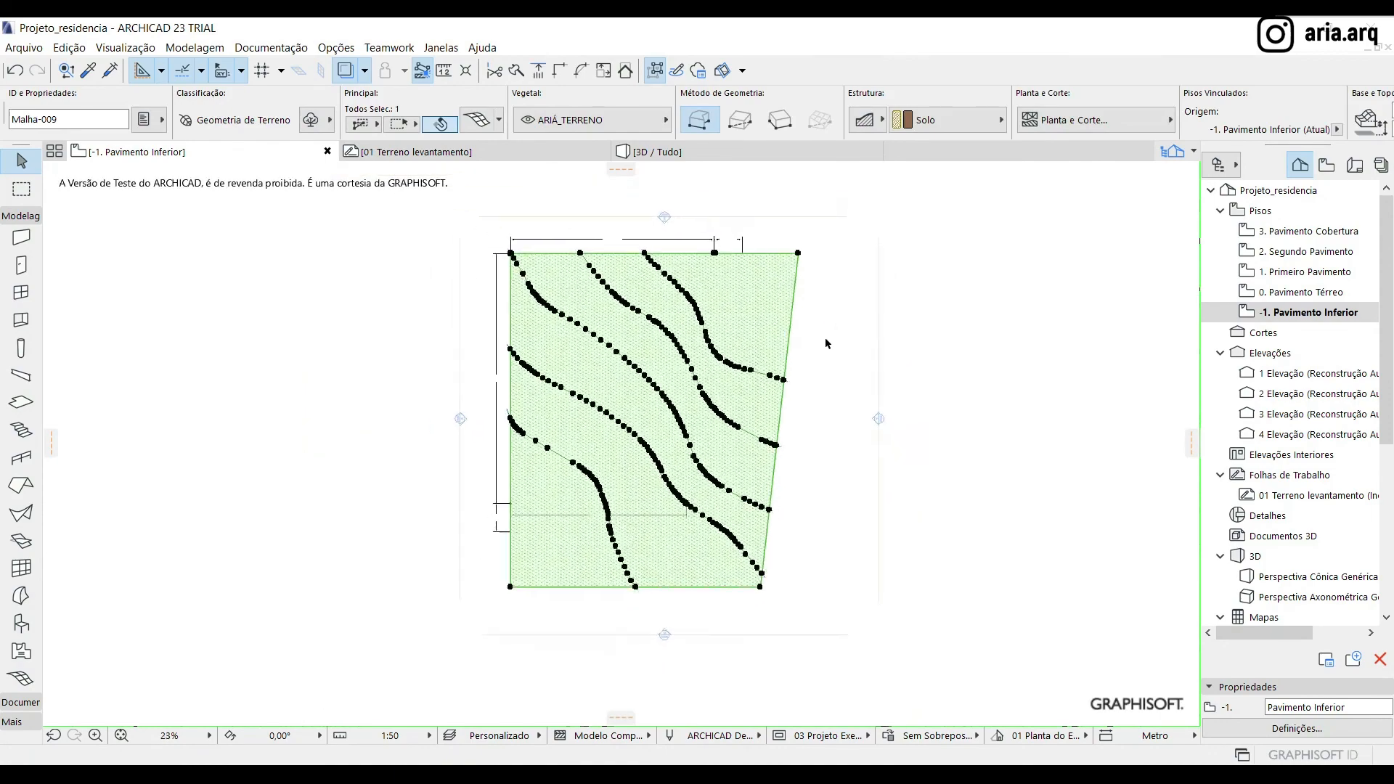
scroll(515, 455, up, 2)
scroll(545, 498, down, 1)
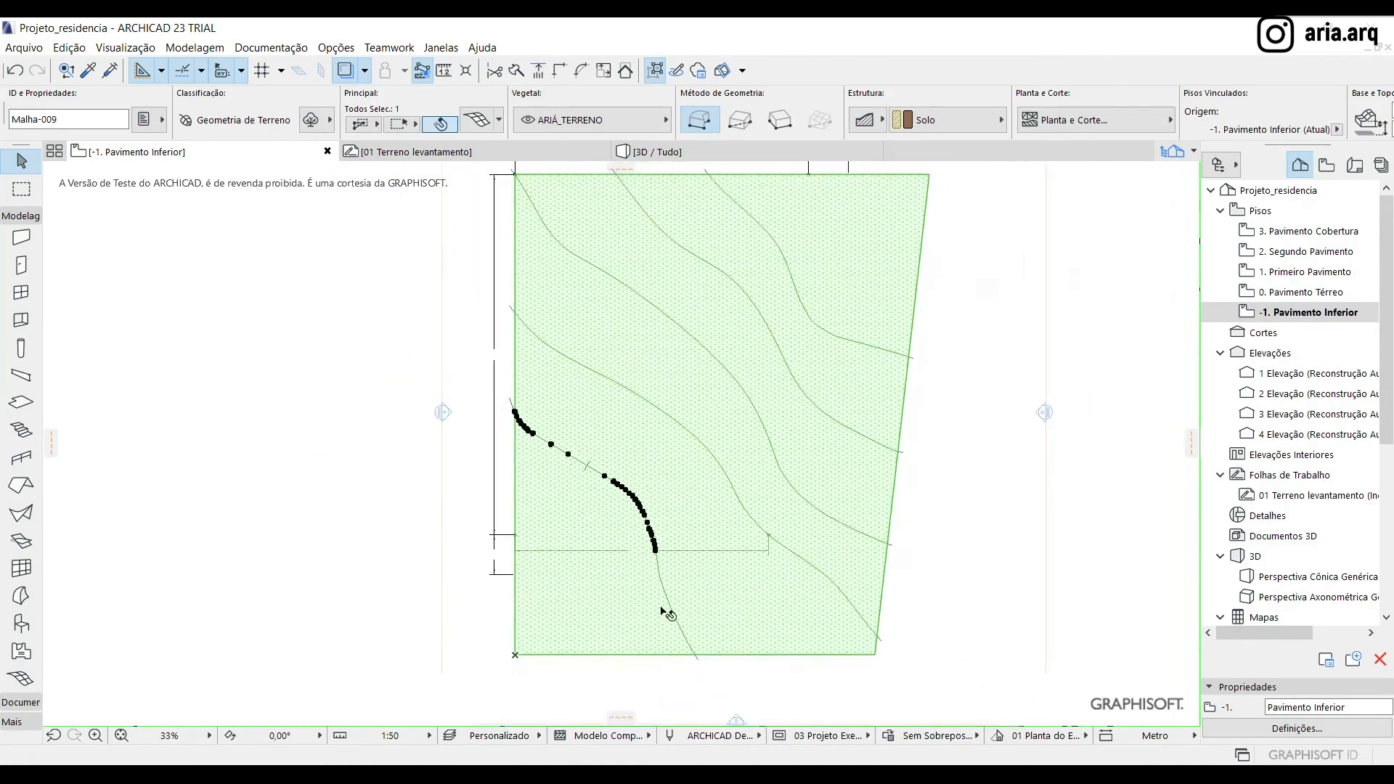
click(662, 594)
click(388, 418)
click(540, 430)
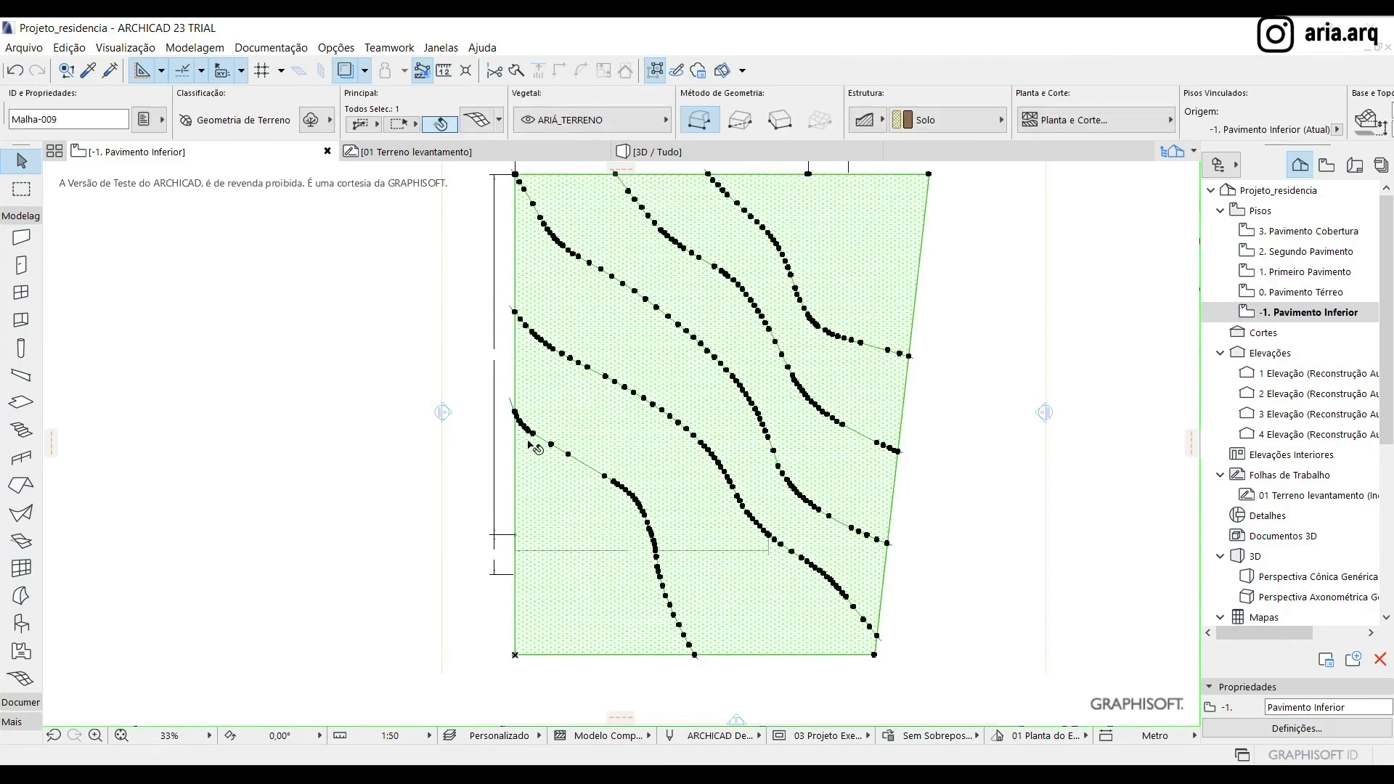
scroll(525, 447, up, 3)
key(Escape)
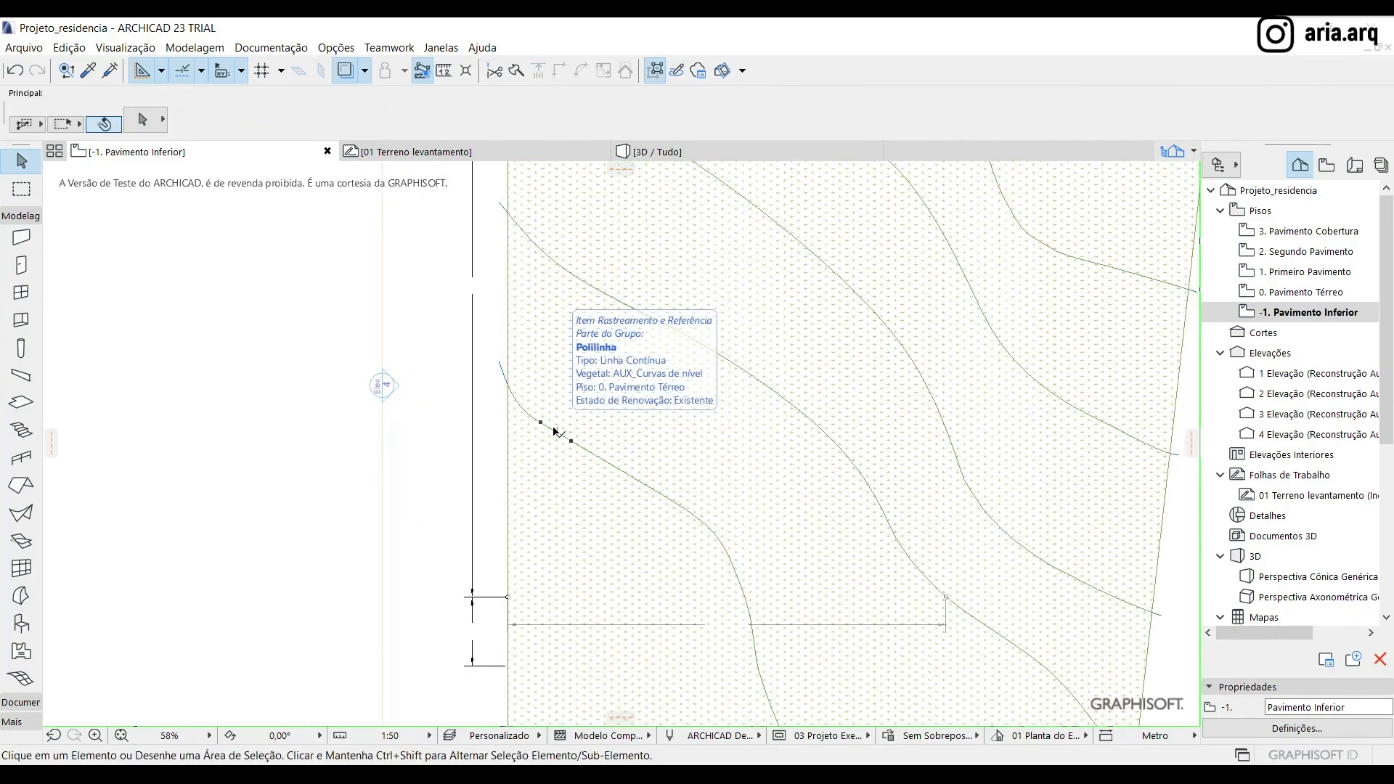
Select the terrain mesh on the floor plan at the contour nearest the lower left corner
click(597, 457)
scroll(623, 421, down, 3)
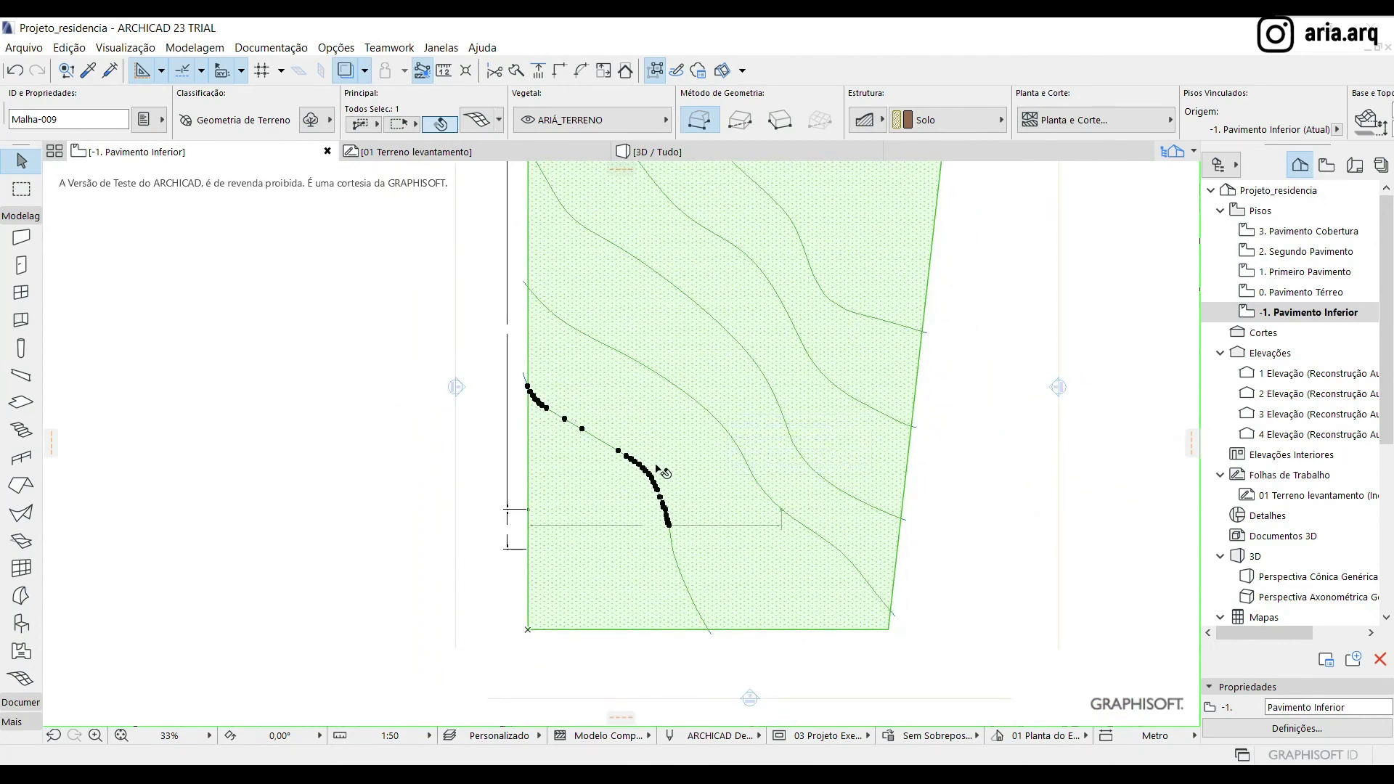
scroll(655, 465, up, 3)
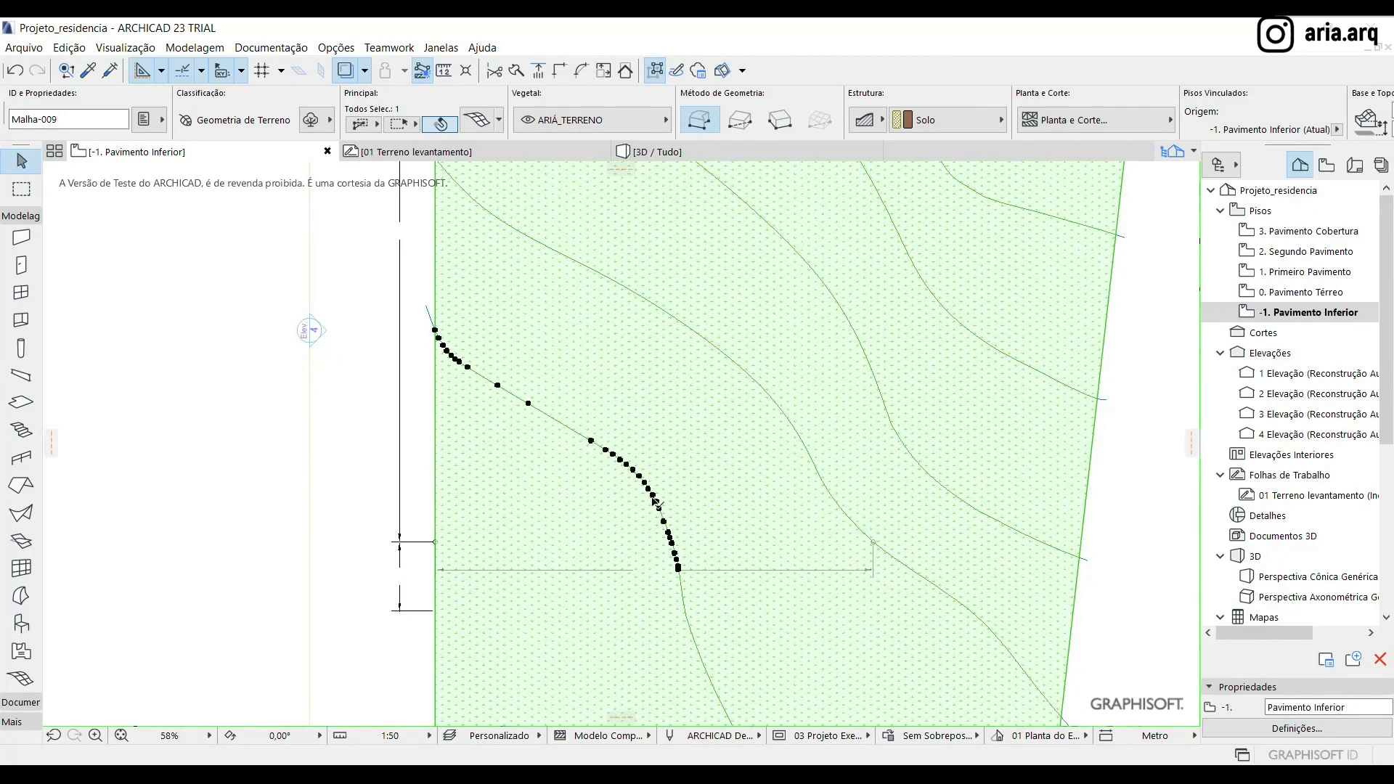
scroll(676, 463, down, 2)
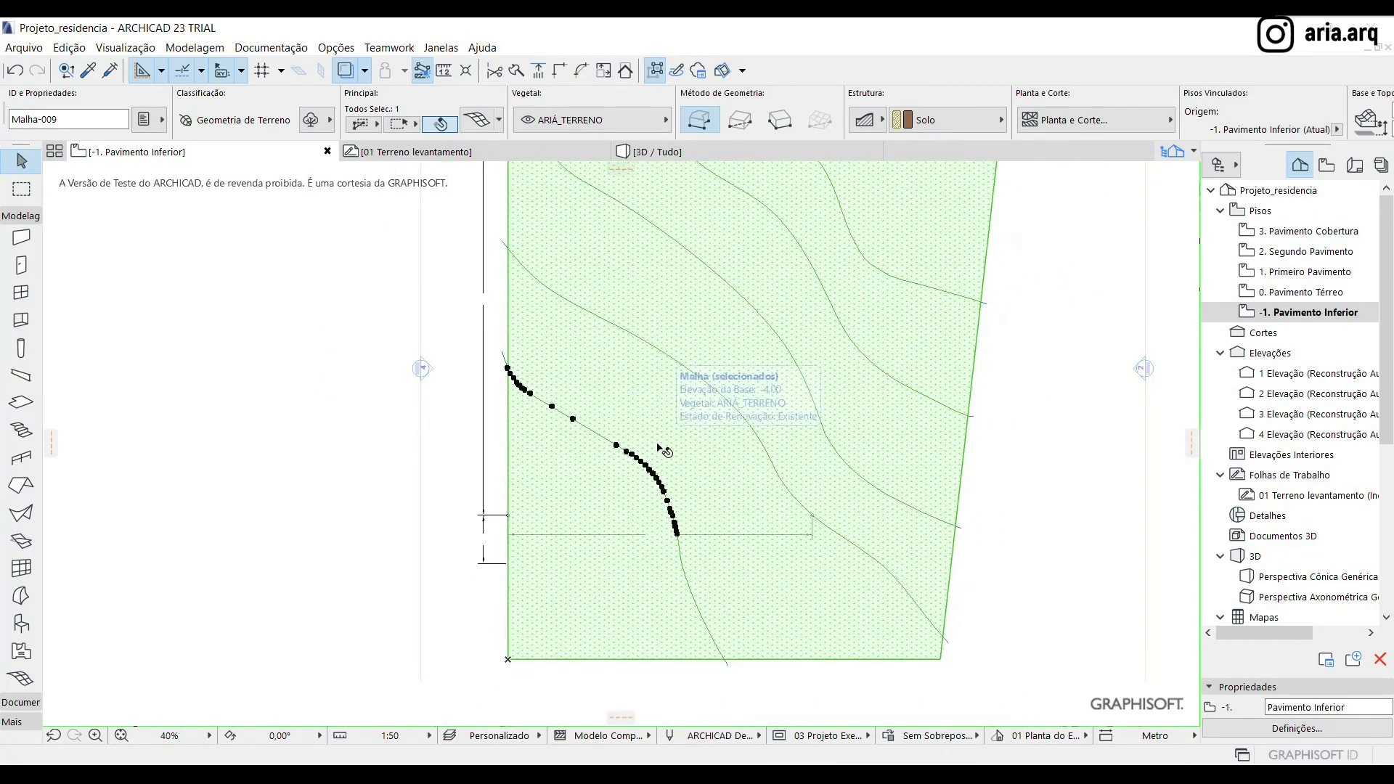
click(617, 445)
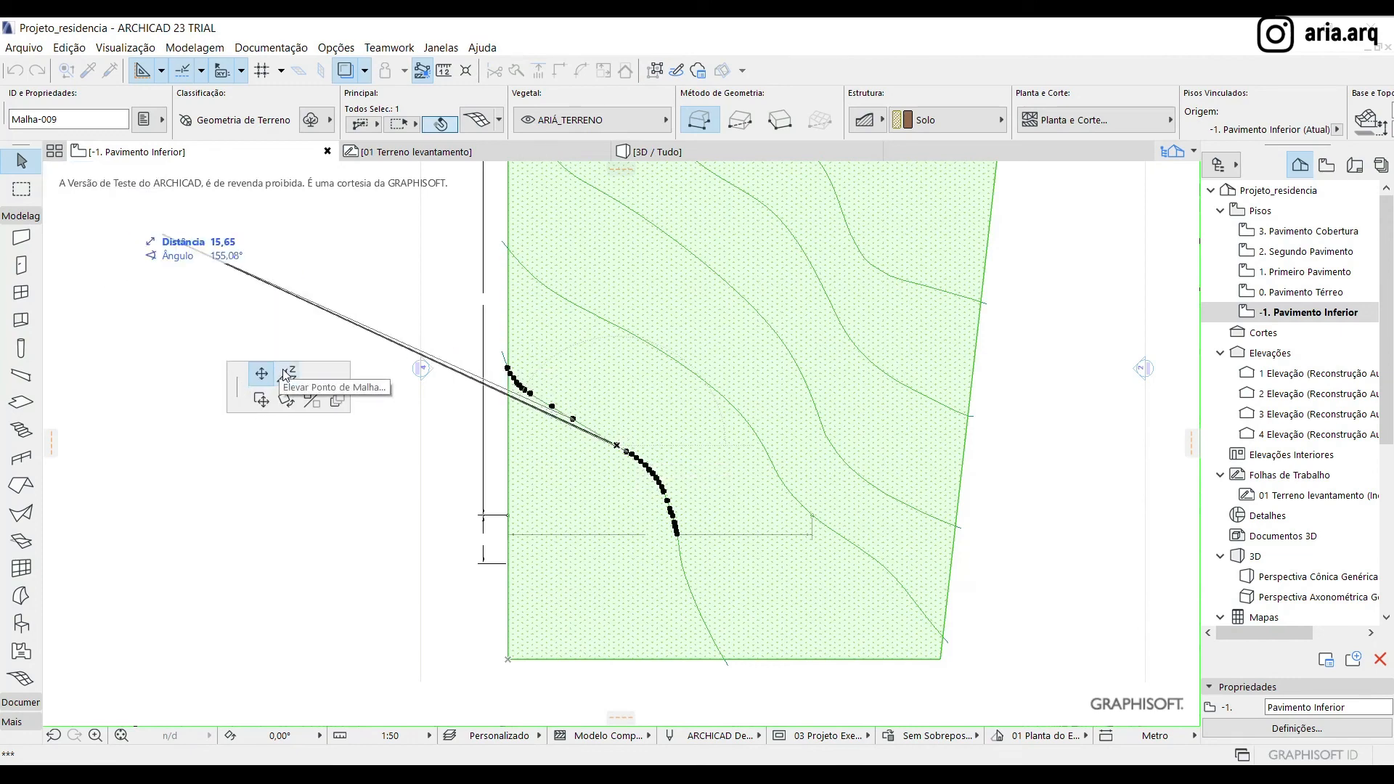
click(287, 374)
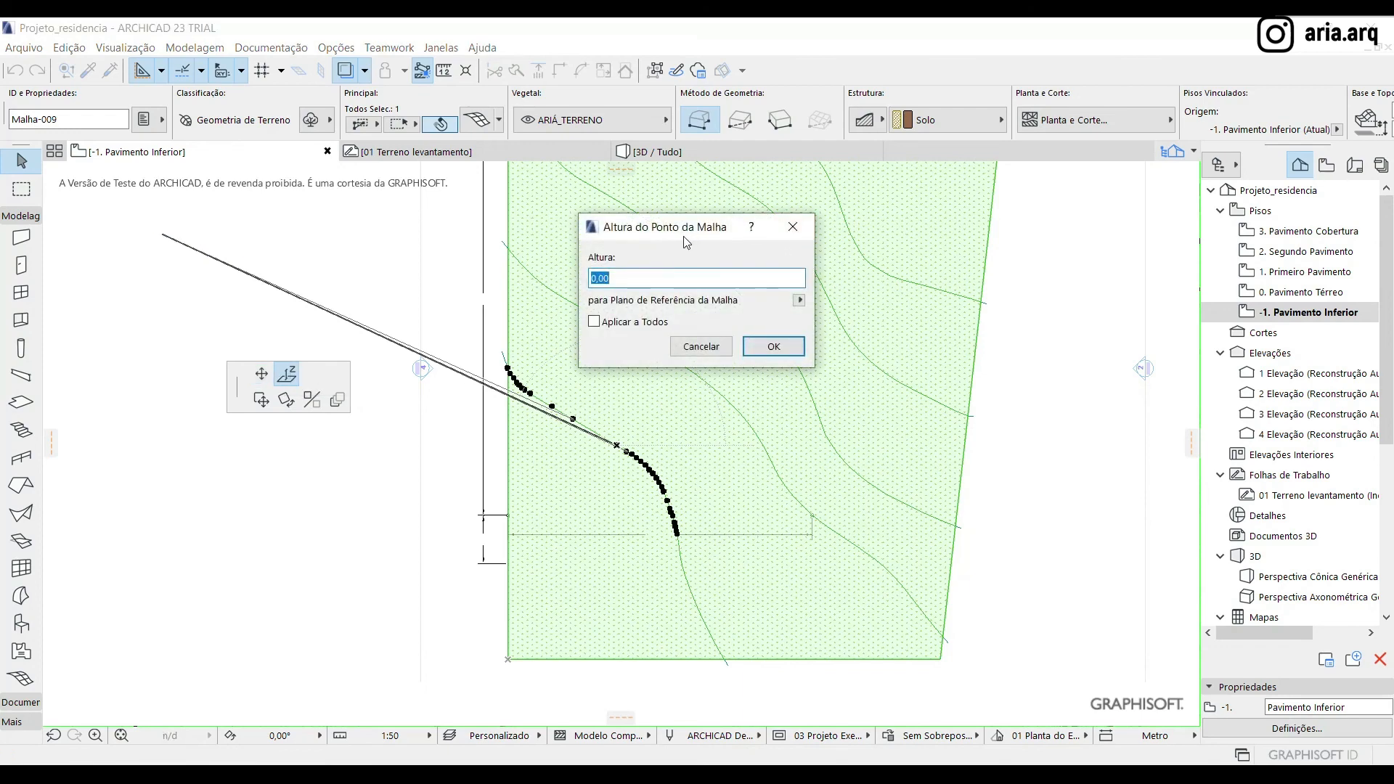
click(683, 350)
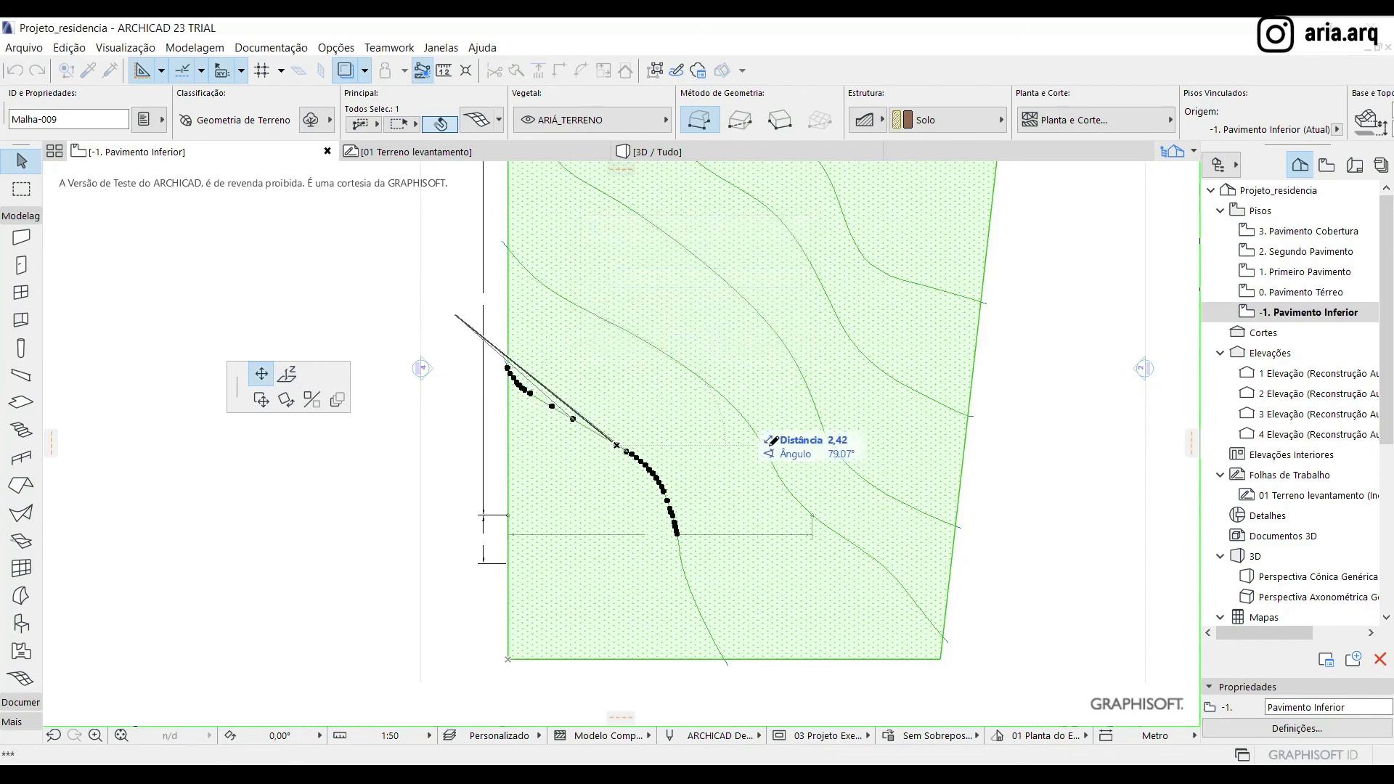
click(616, 445)
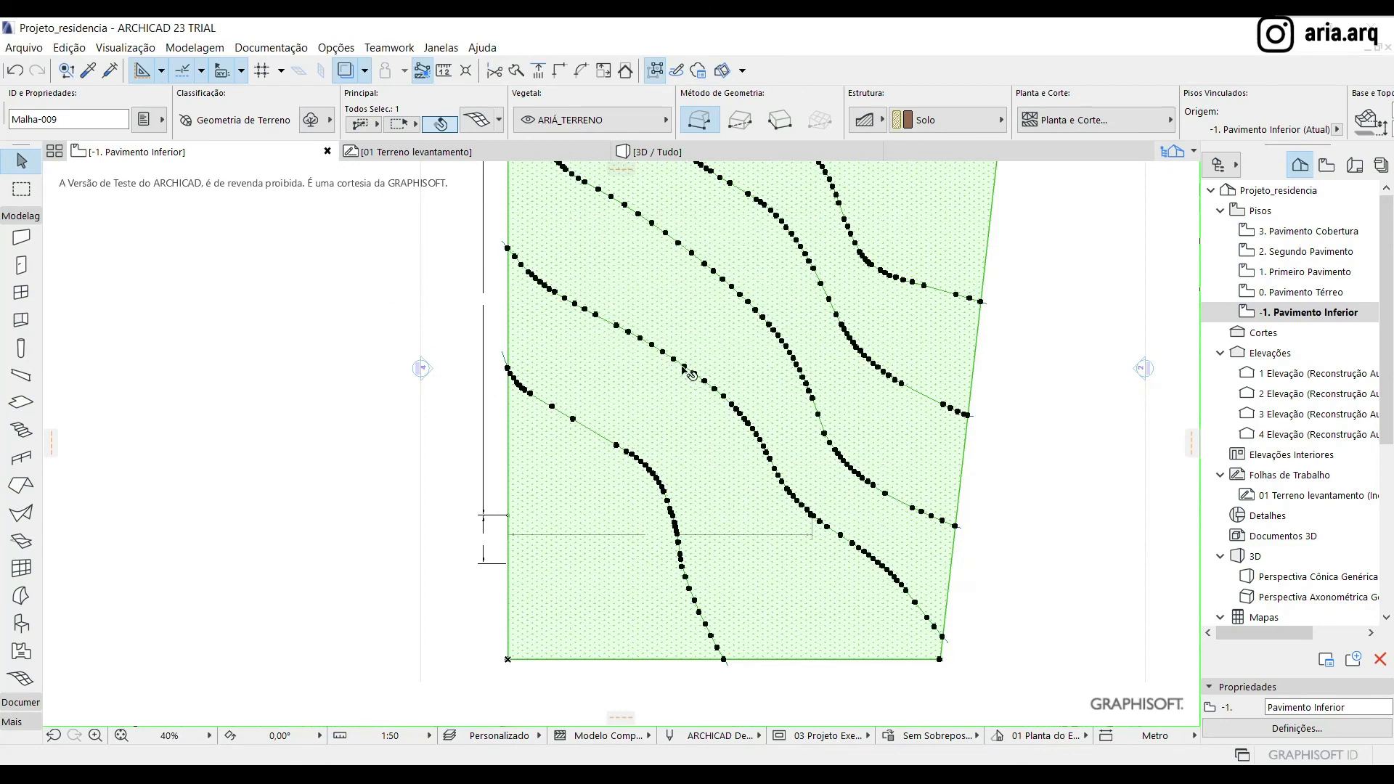
Set the height of all mesh points along the second contour from the lower left corner to -1.00, relative to the mesh reference plane
scroll(689, 367, up, 1)
scroll(690, 366, up, 3)
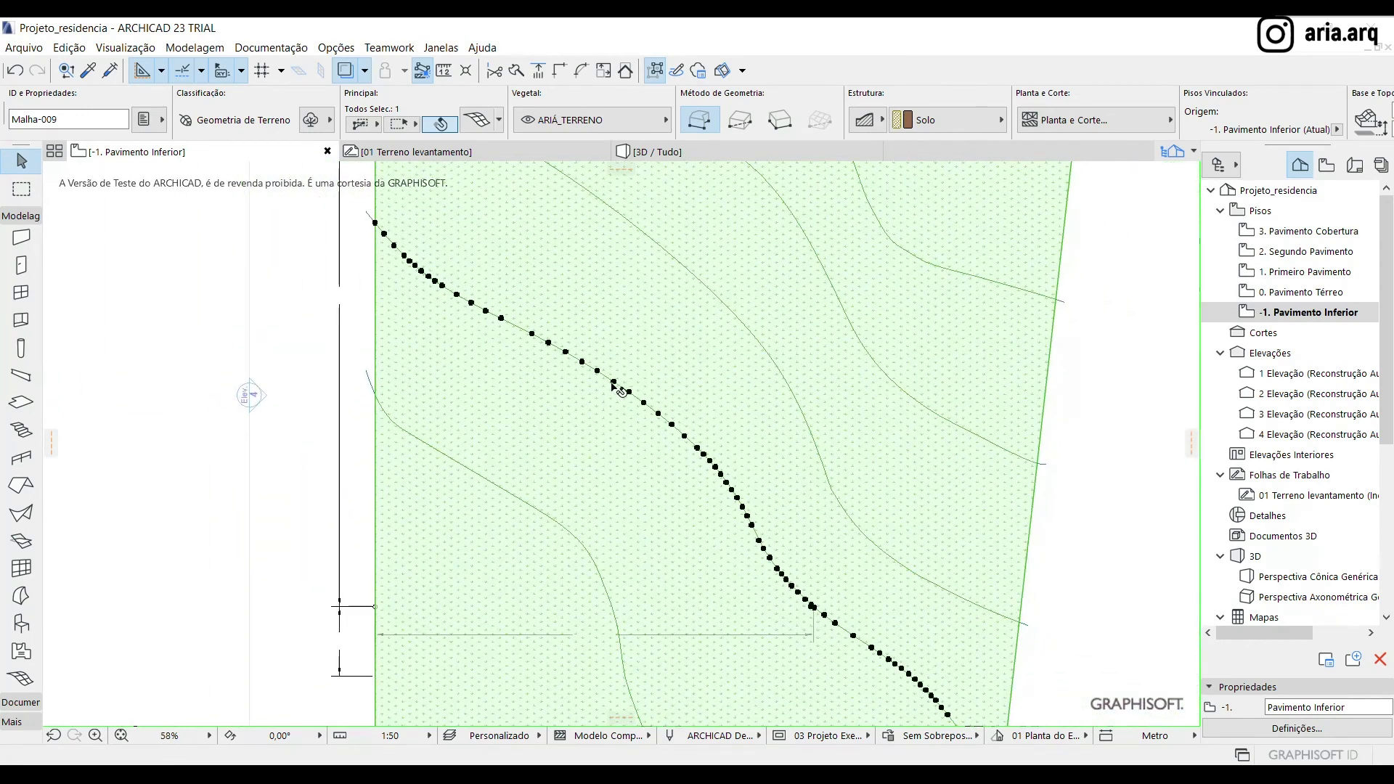
click(614, 384)
click(287, 373)
click(355, 380)
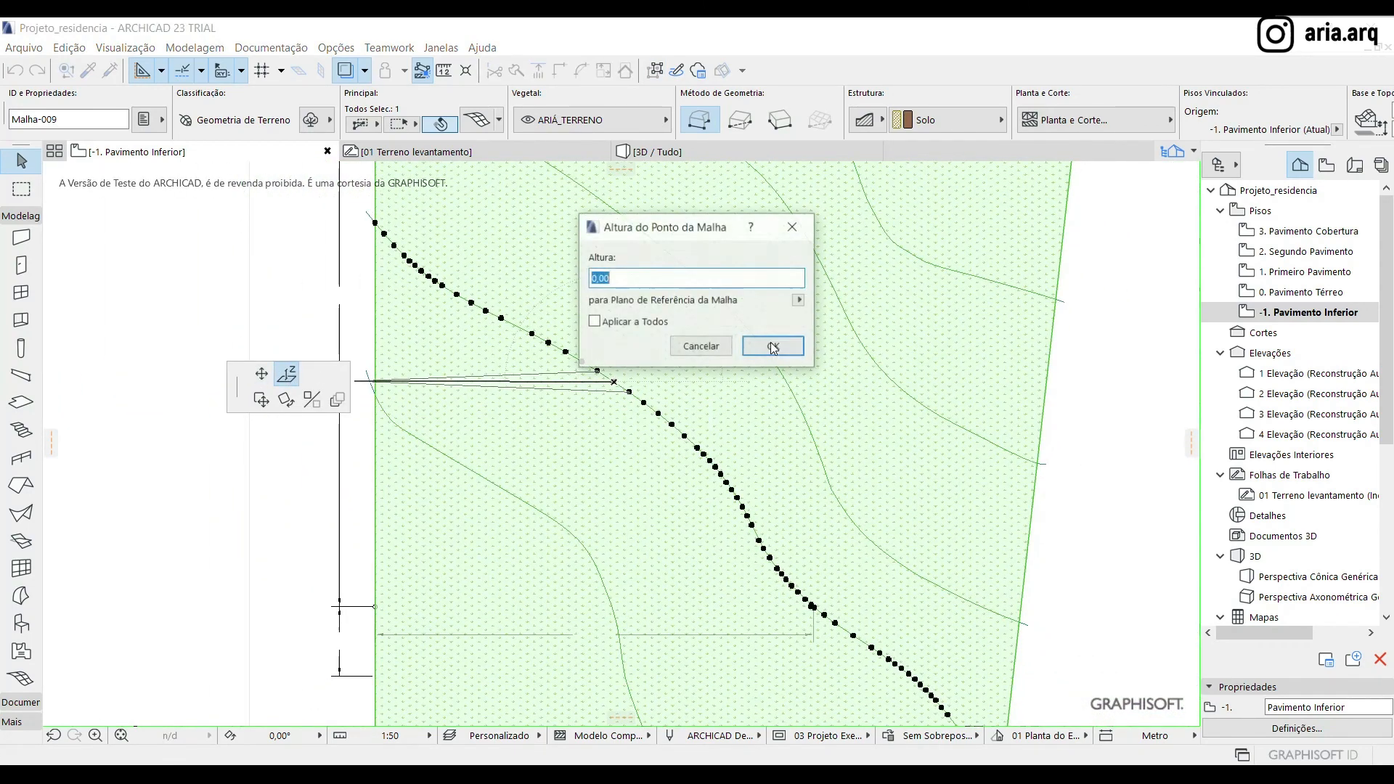
text(-1)
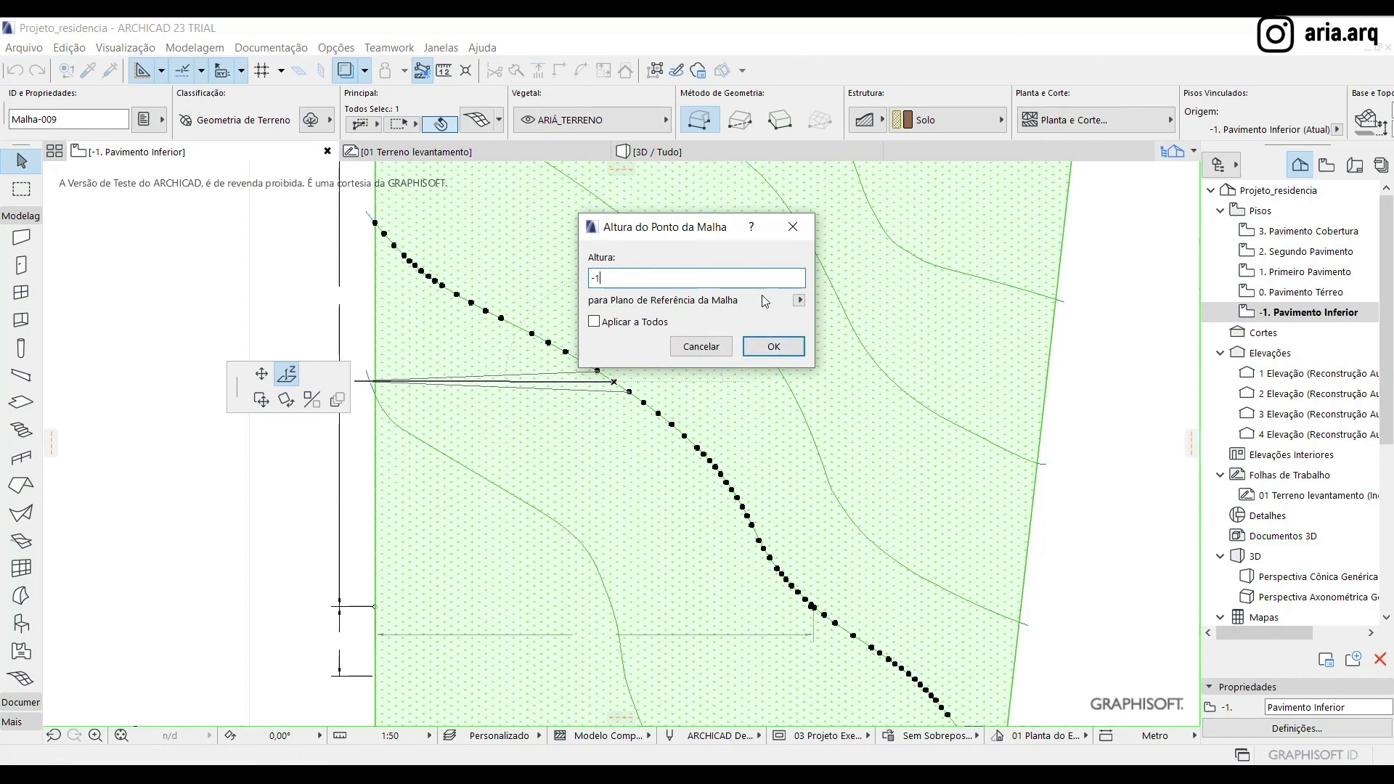
click(595, 322)
click(799, 300)
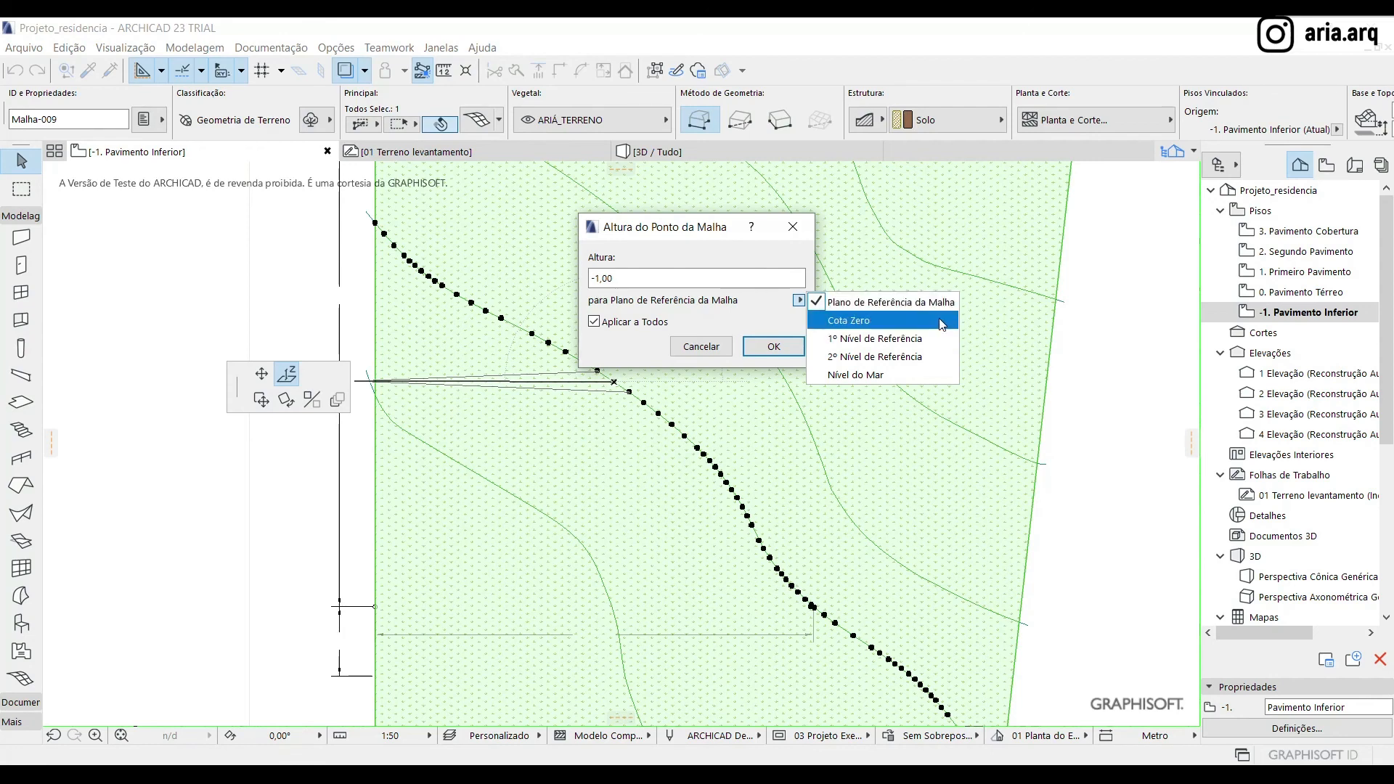
click(755, 316)
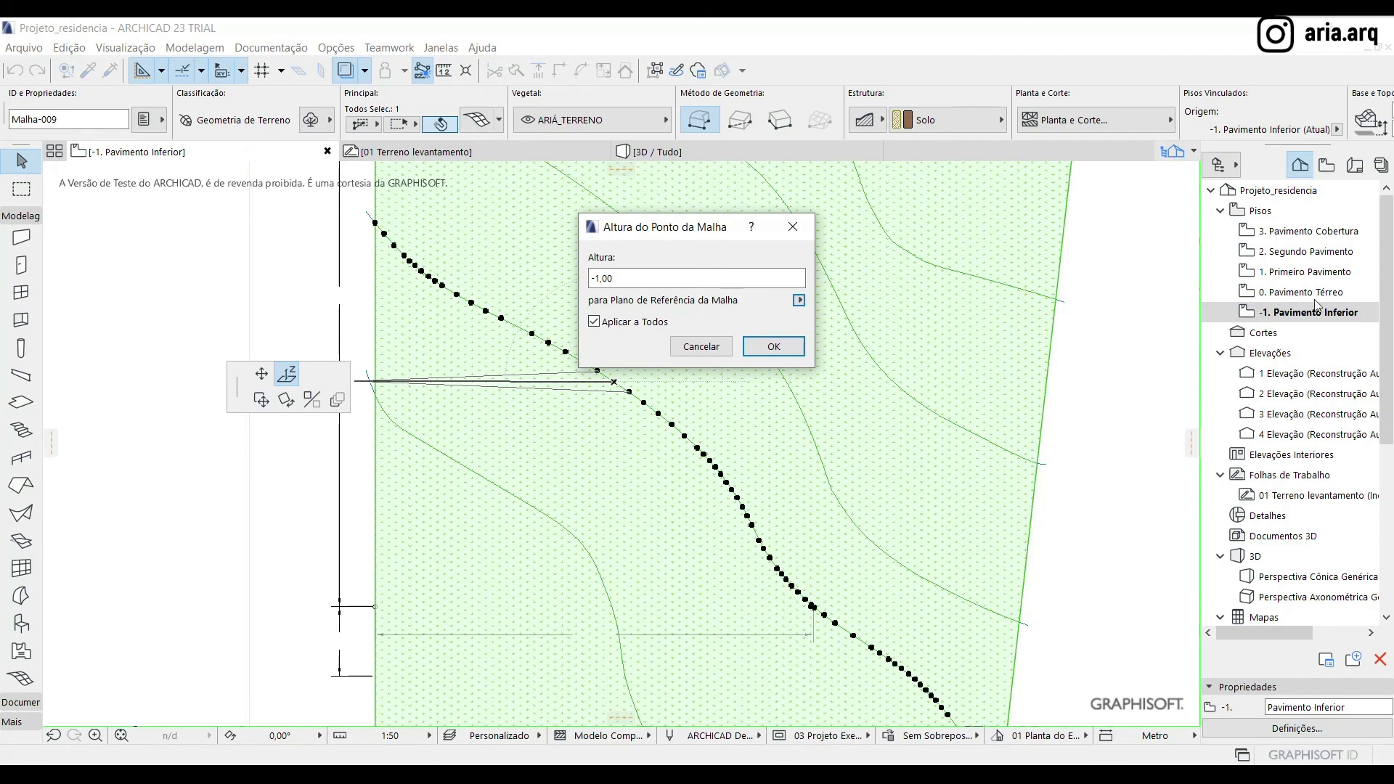
click(792, 353)
scroll(607, 535, down, 2)
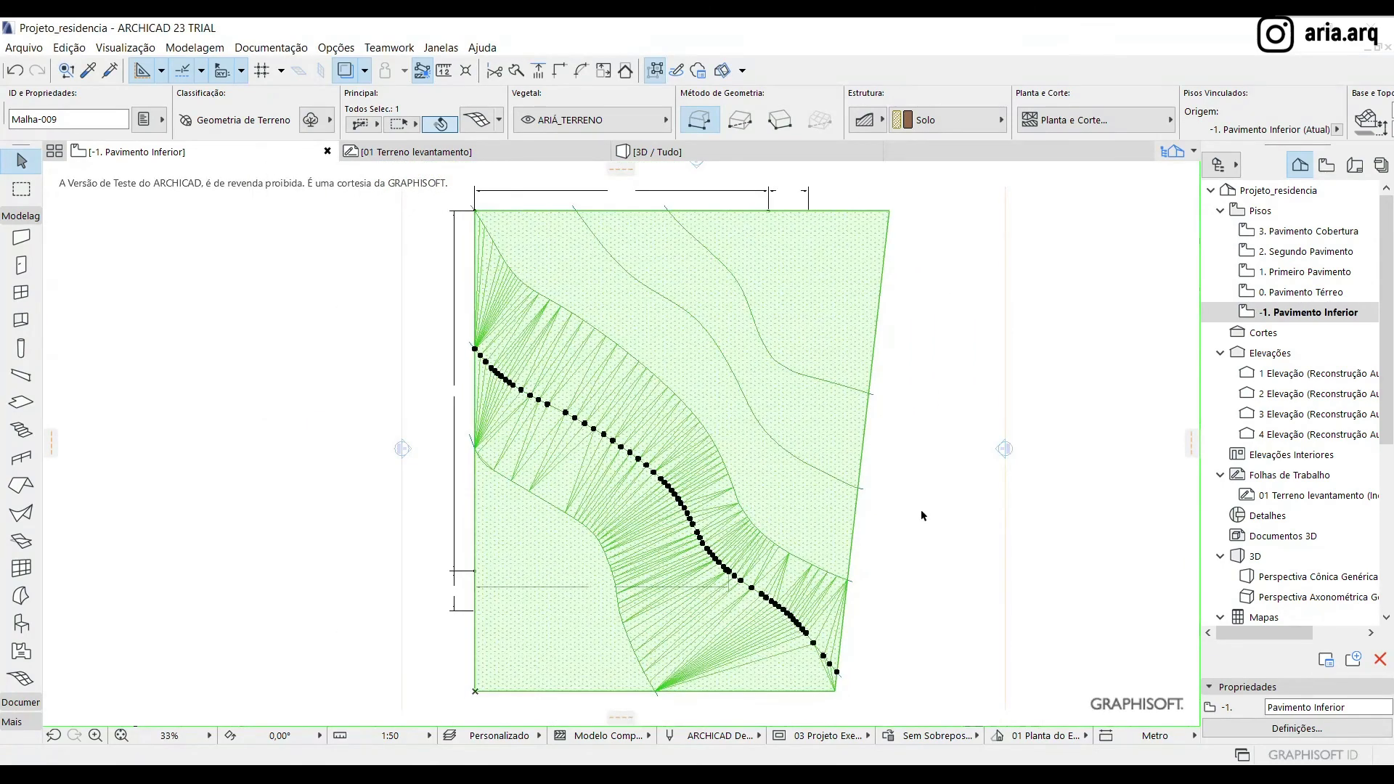
Reselect the terrain mesh and change the height of all points along the third contour from the lower left corner
scroll(552, 255, up, 2)
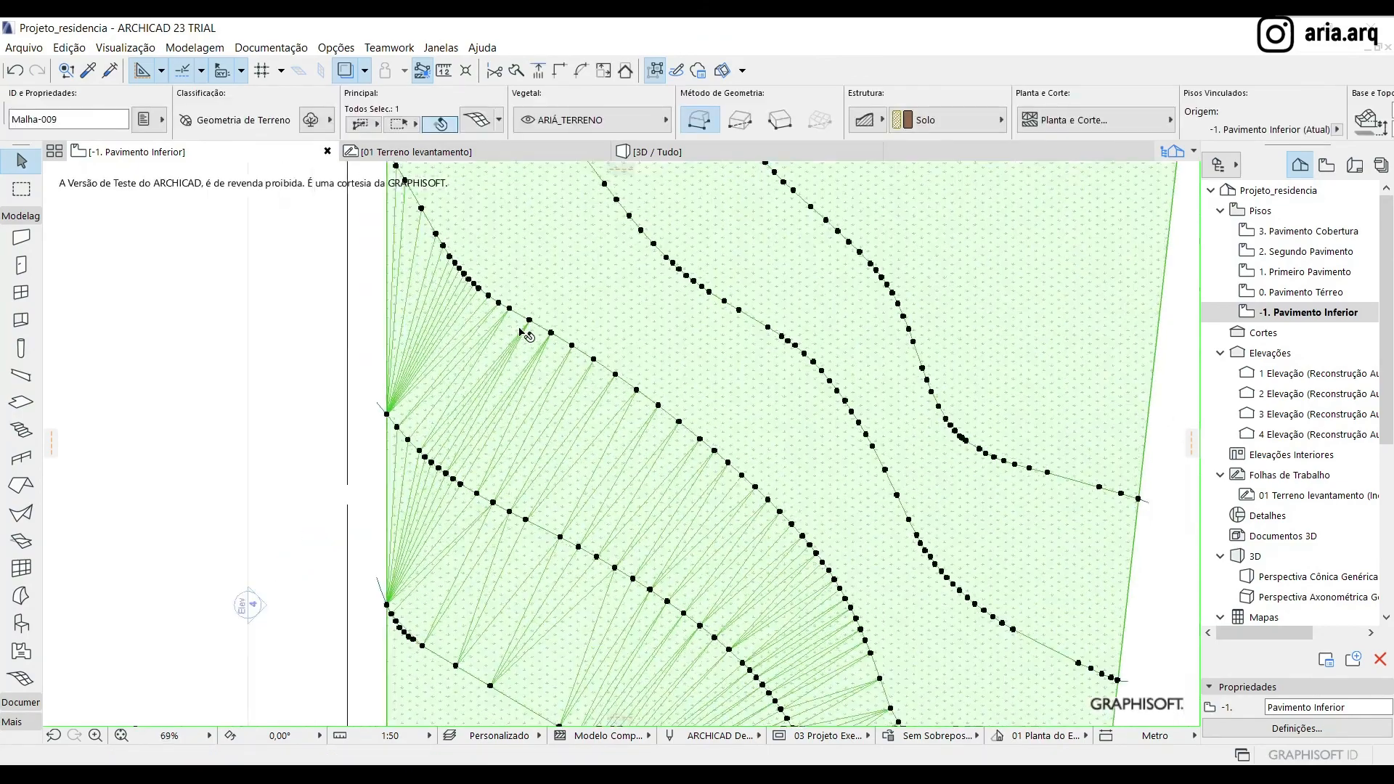
scroll(524, 326, up, 4)
key(Escape)
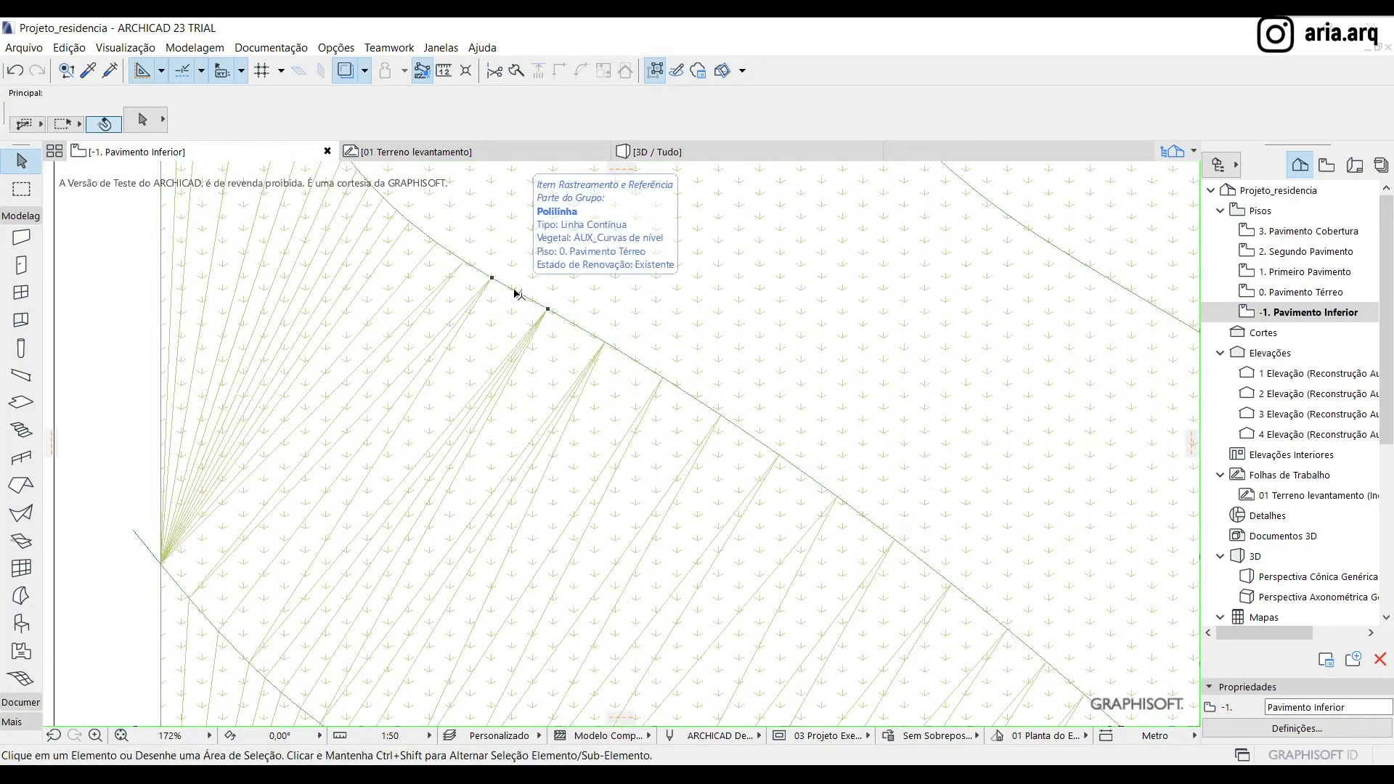
click(517, 293)
scroll(514, 311, down, 5)
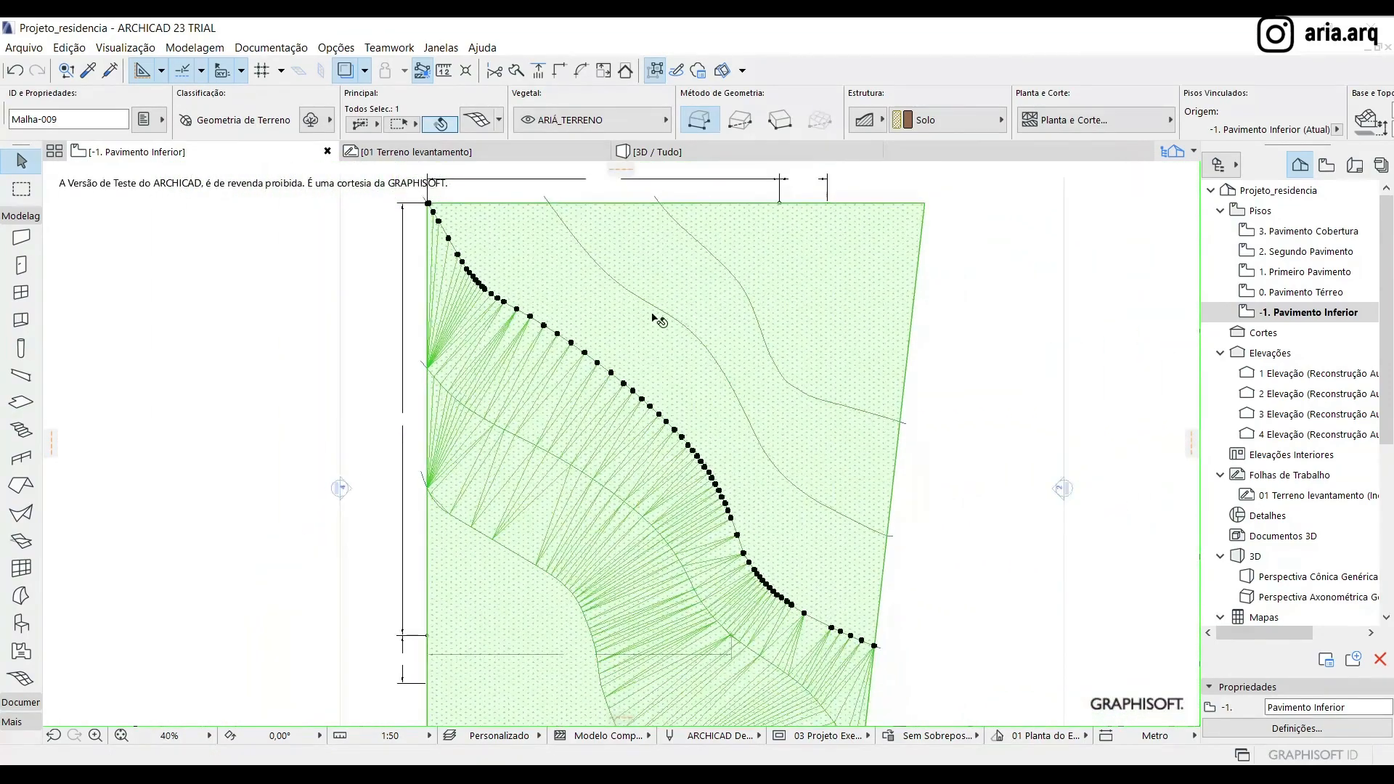
double_click(557, 336)
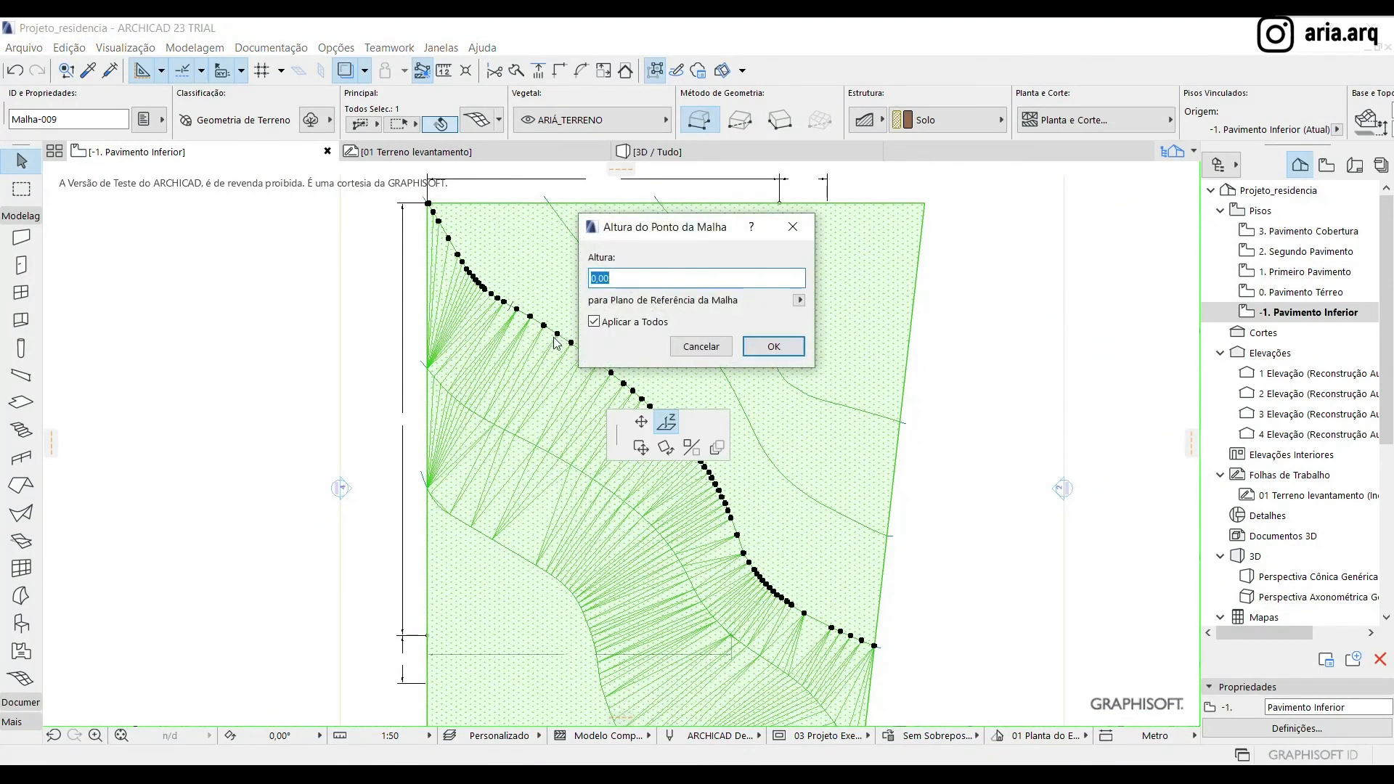
key(Return)
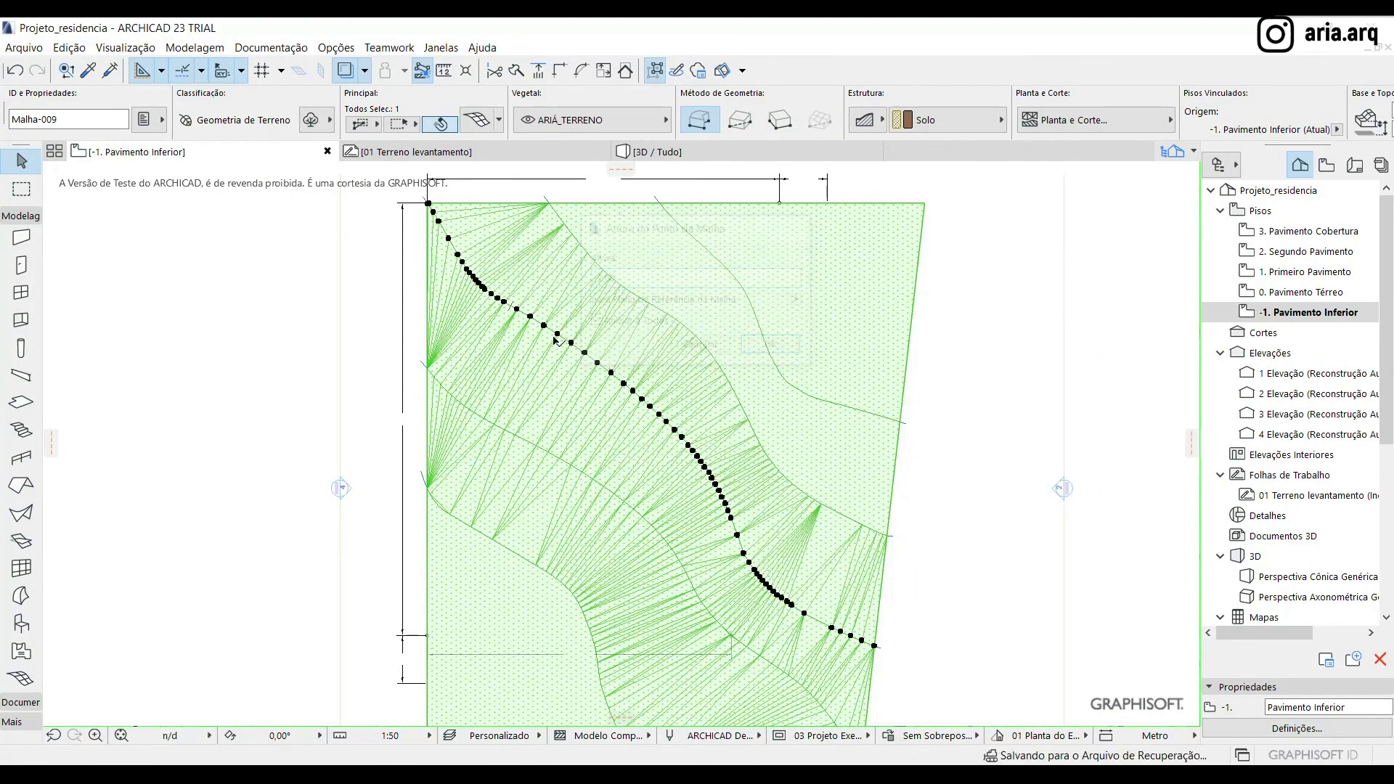
Change the height of the mesh points along both segments of the fourth contour from the lower left corner
scroll(629, 250, up, 8)
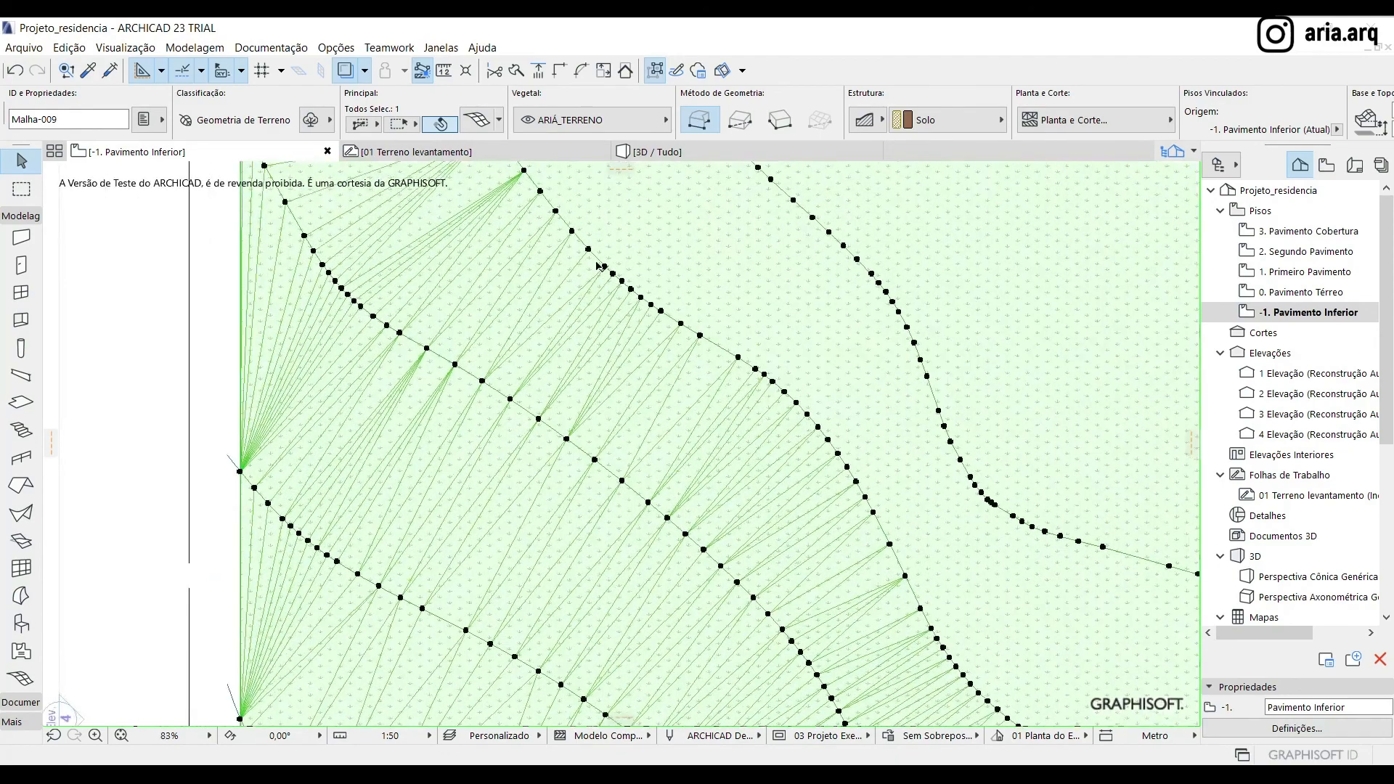
scroll(597, 255, down, 5)
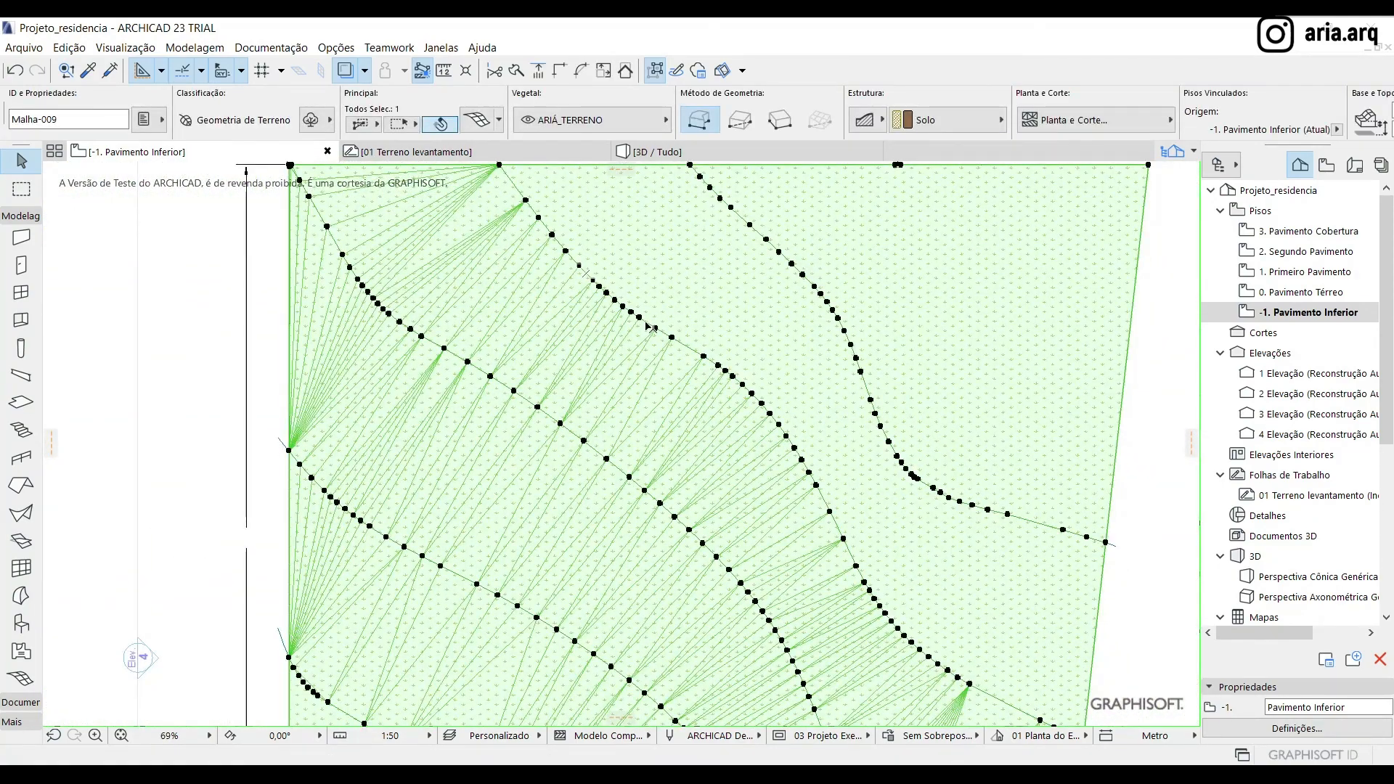
click(594, 283)
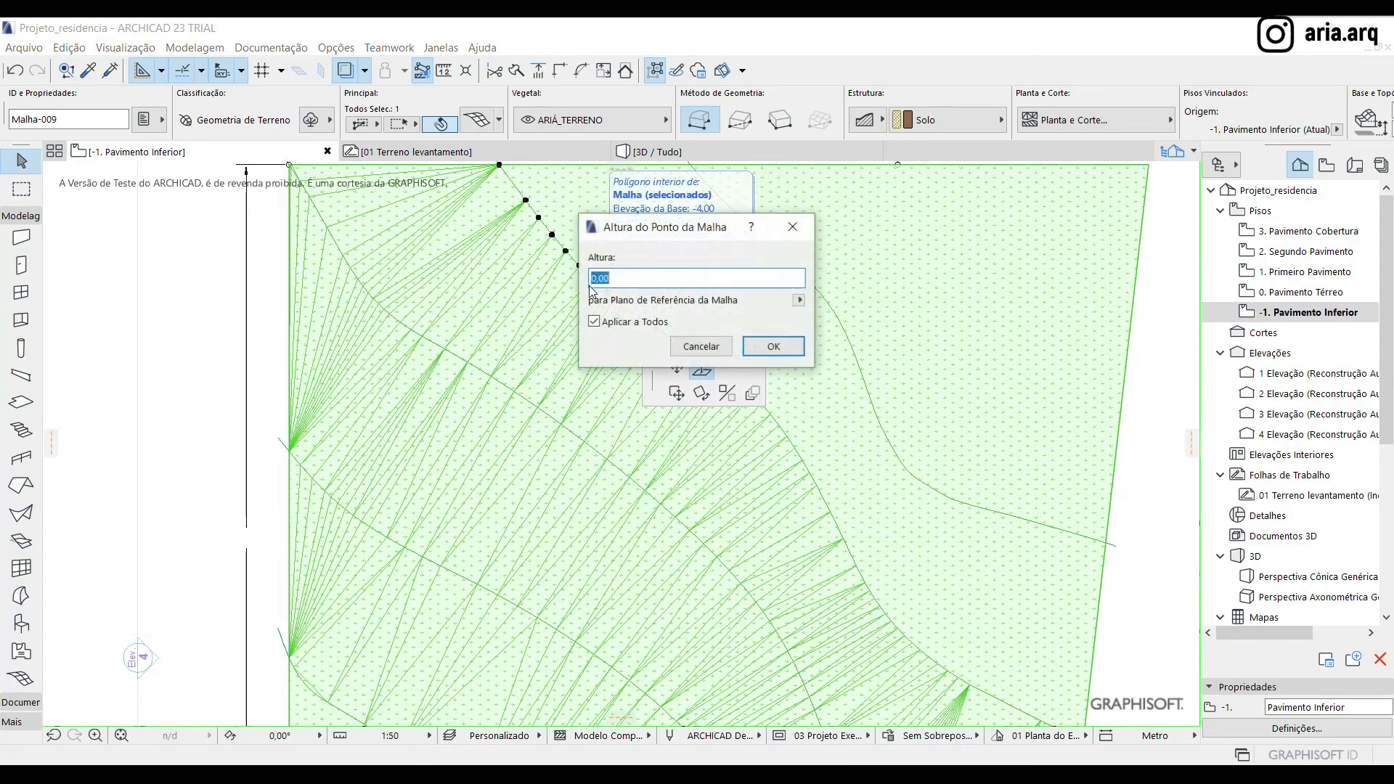
key(Return)
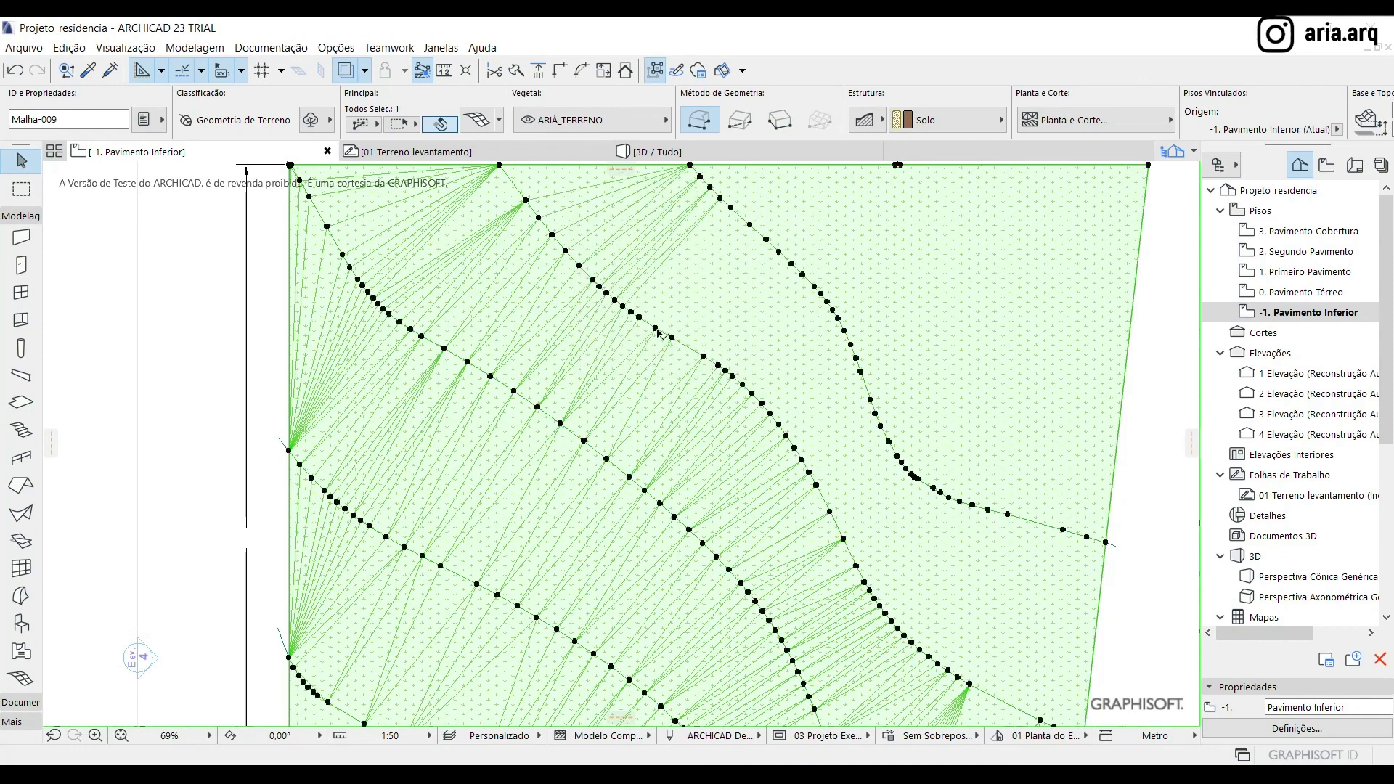
click(655, 329)
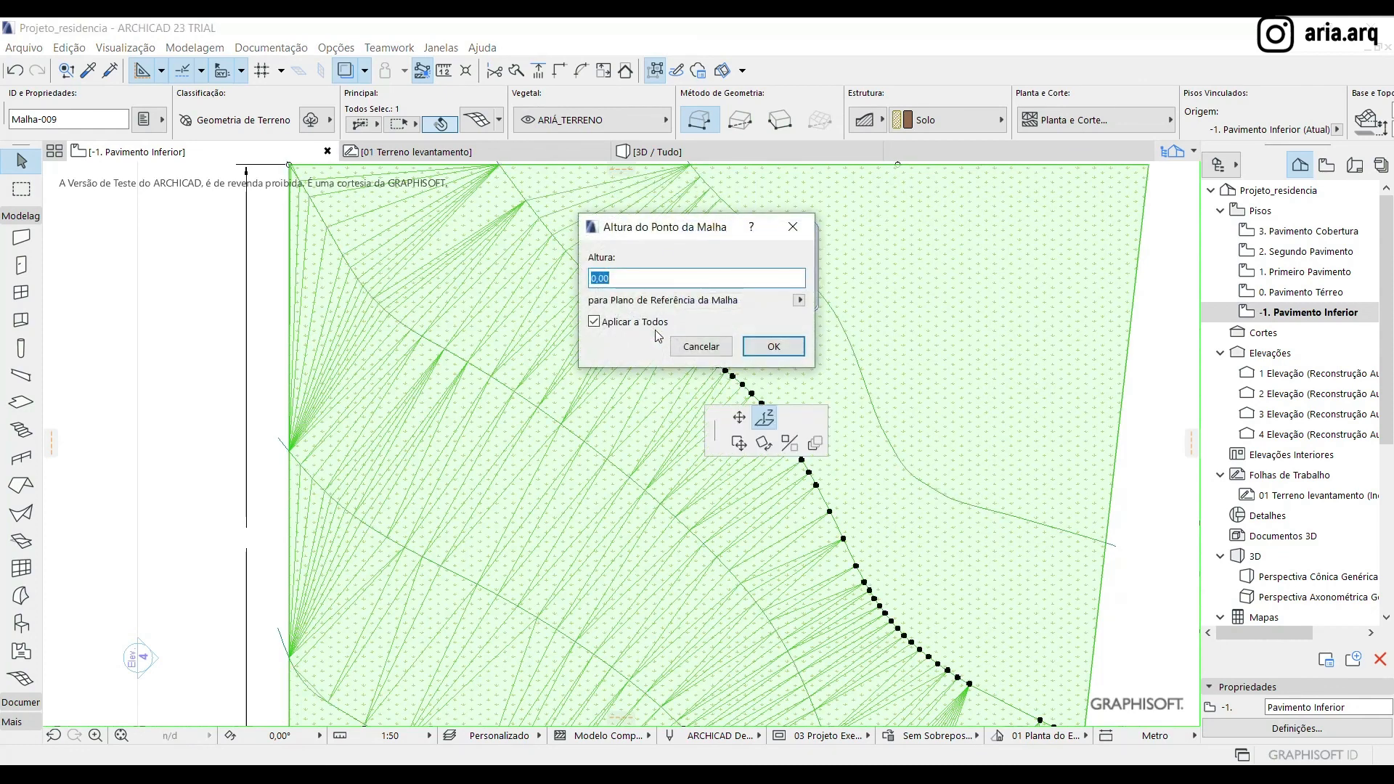
key(Return)
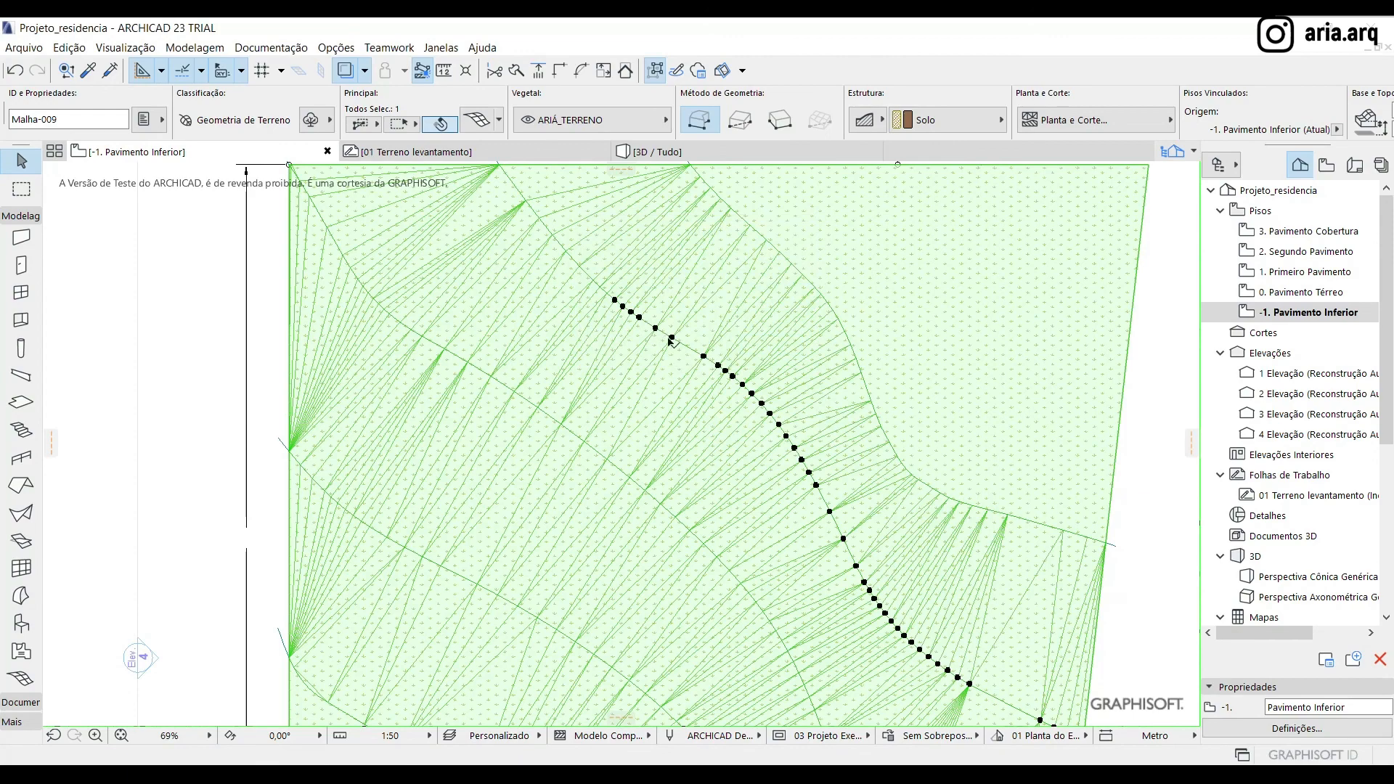
Set the mesh points along both segments of the fifth contour from the lower left corner to a height of -4.00
scroll(739, 536, down, 3)
scroll(916, 304, up, 3)
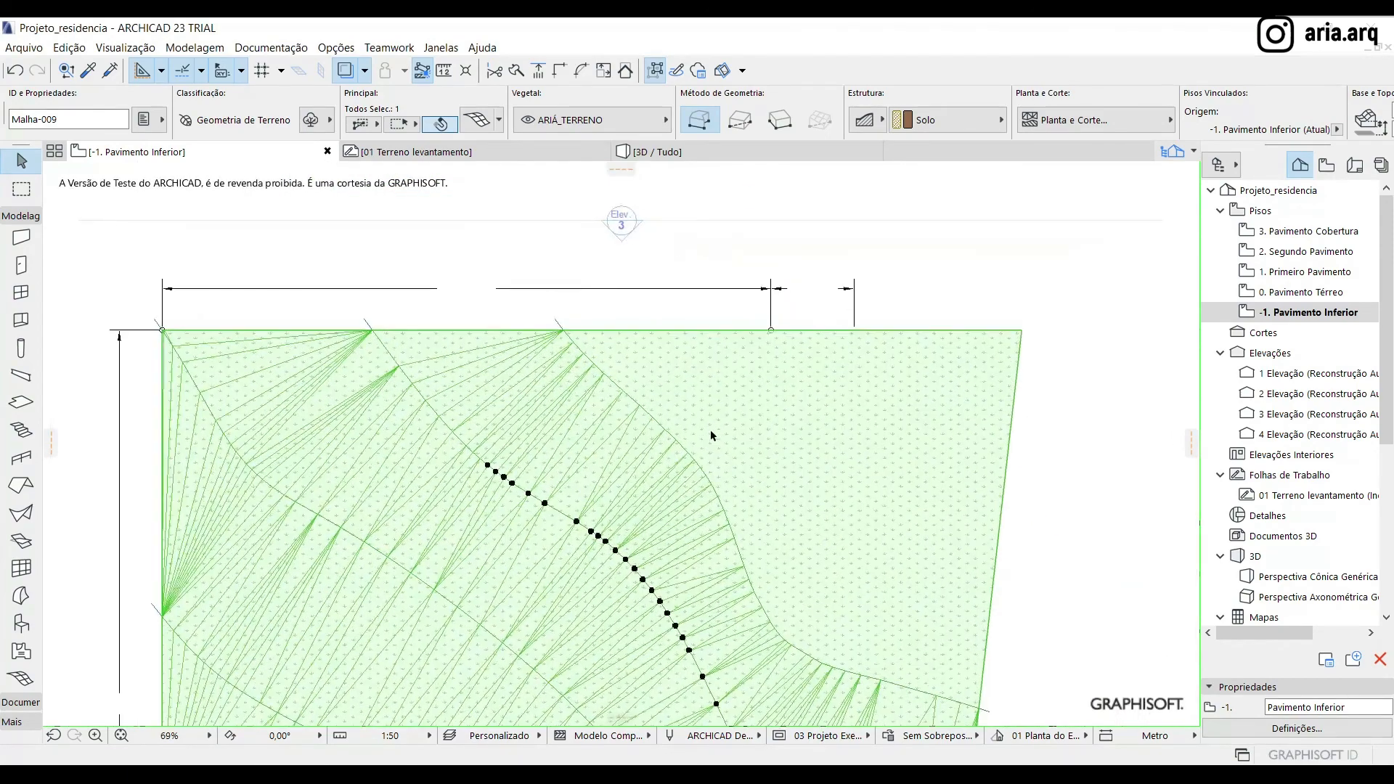
click(603, 374)
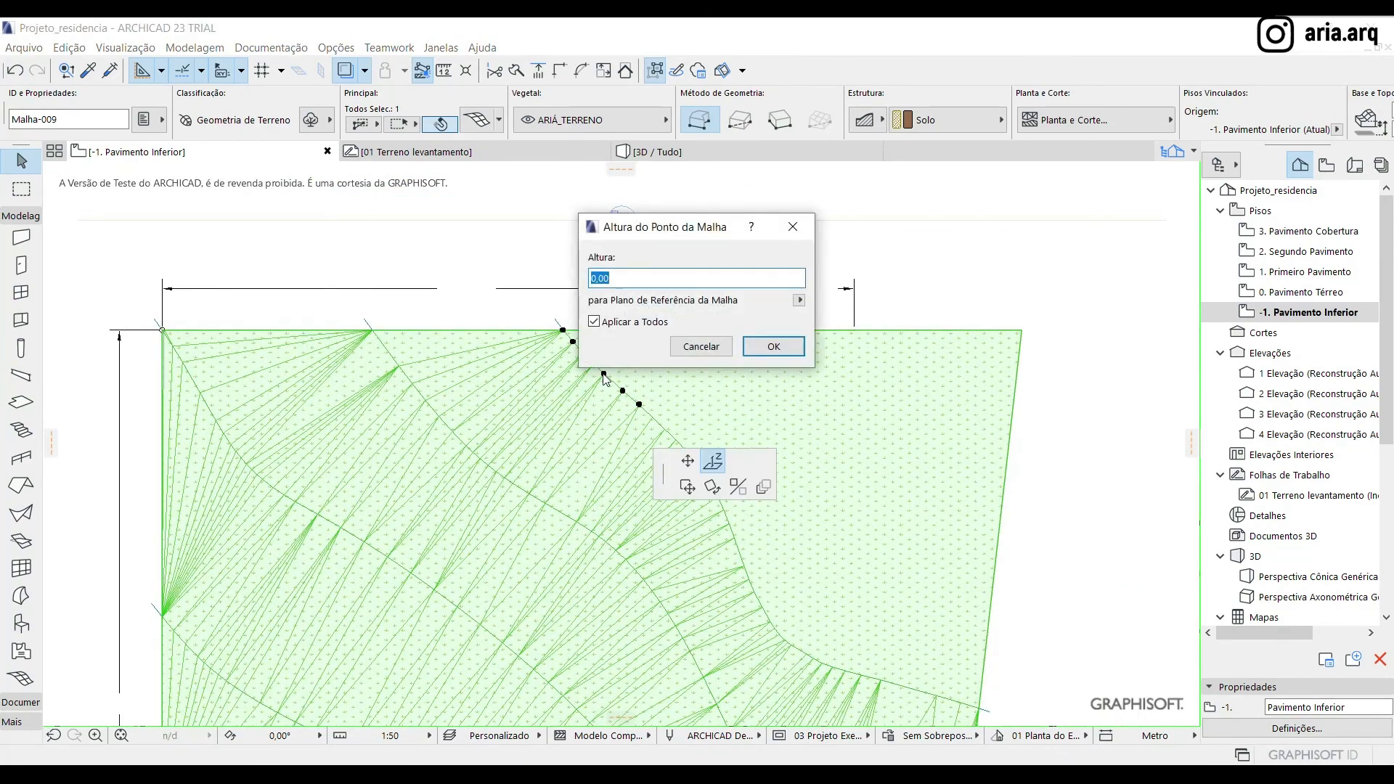
key(Return)
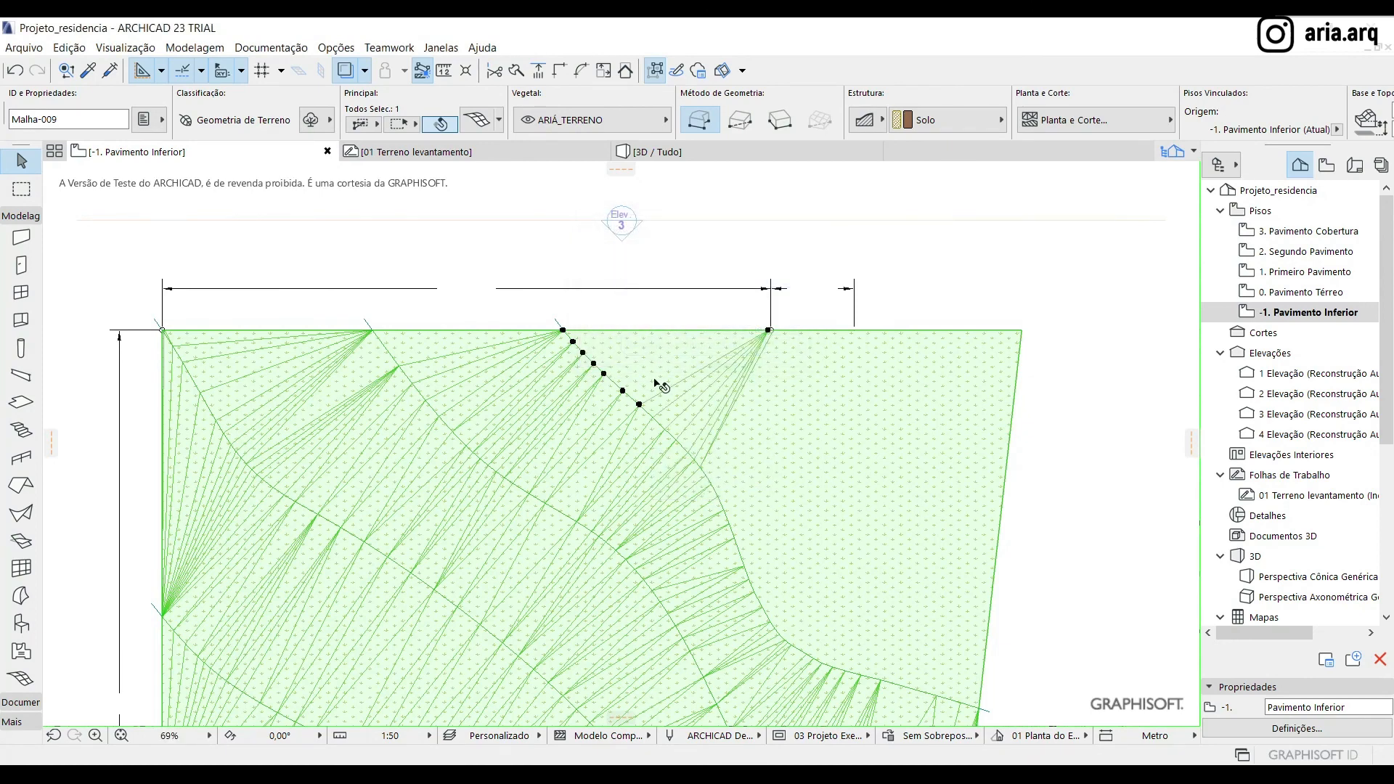
click(732, 540)
key(Return)
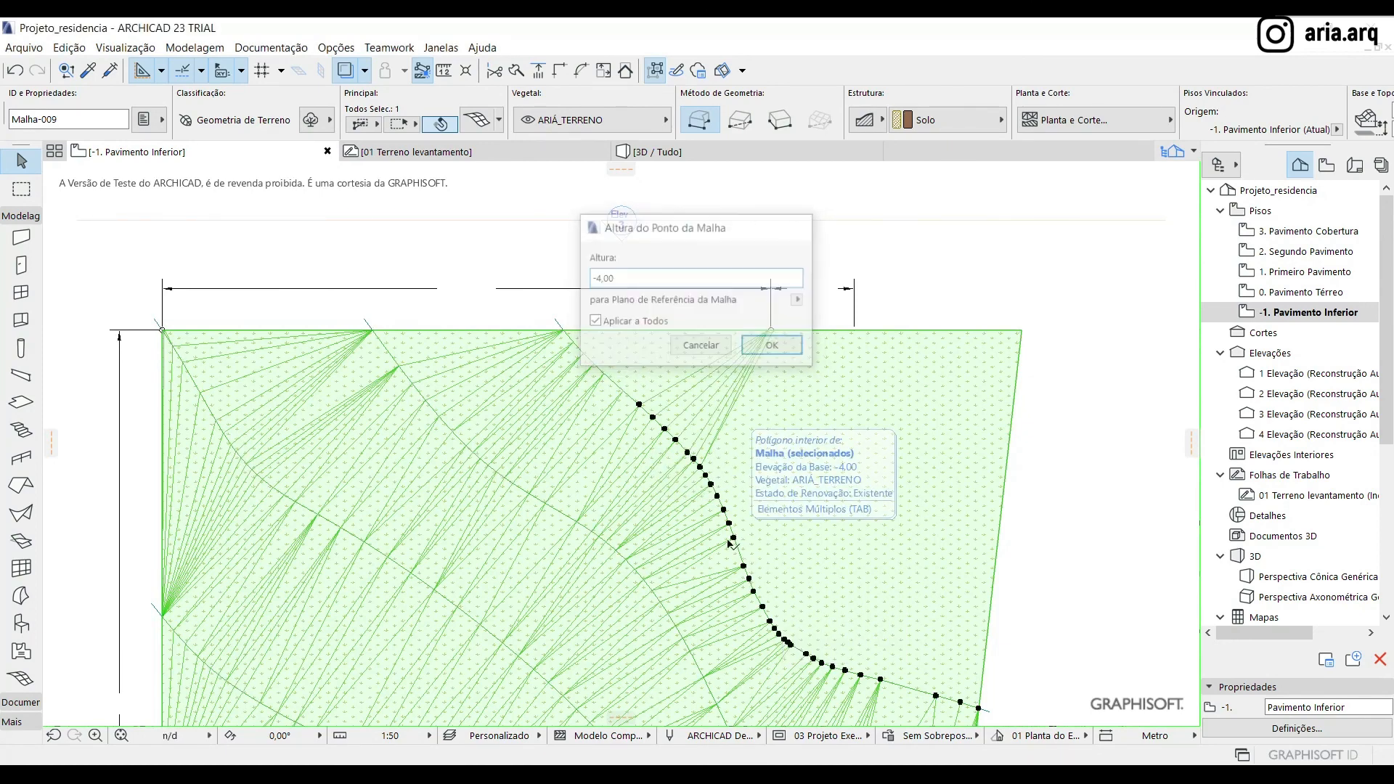
Set the right-hand mesh point at the small circle on the terrain's upper boundary to a height of -4.30, for that point only
scroll(632, 302, down, 4)
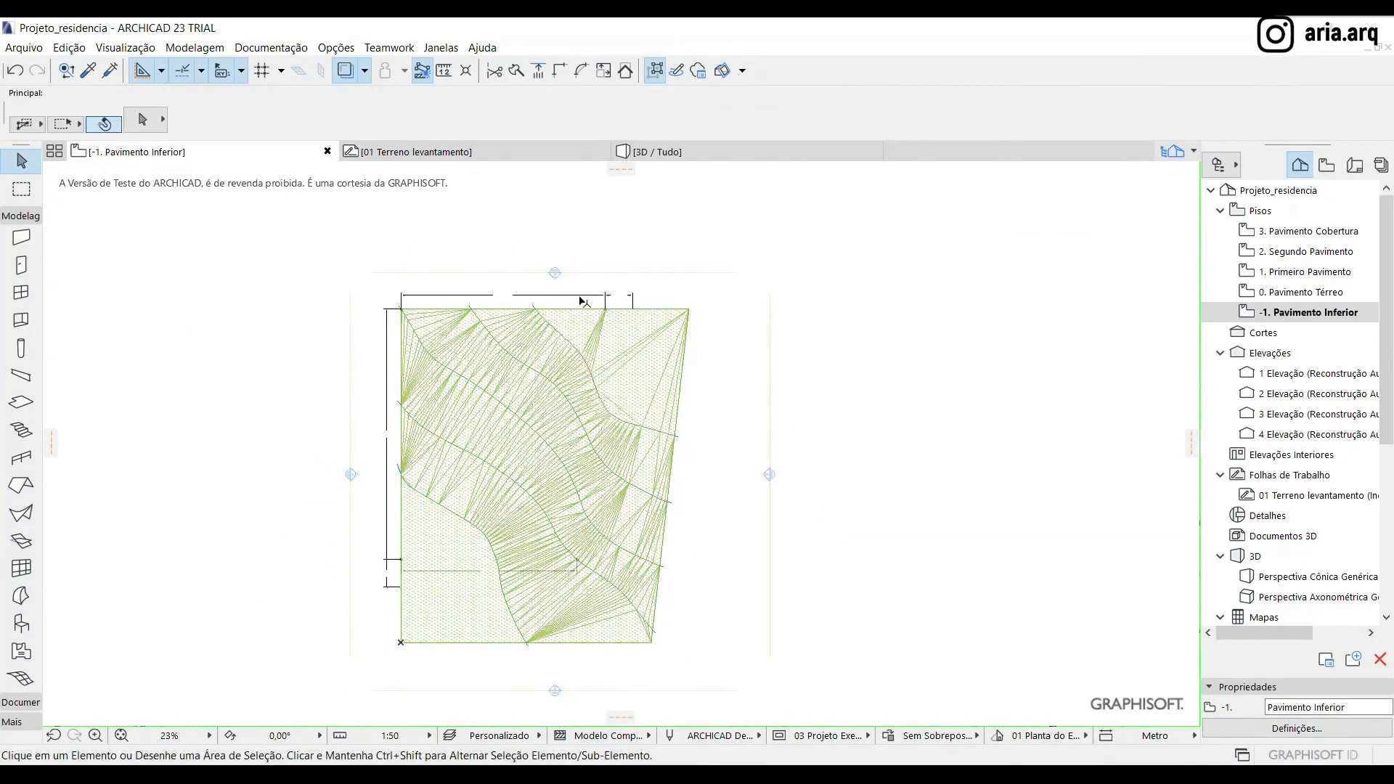
scroll(581, 302, up, 5)
scroll(661, 338, up, 7)
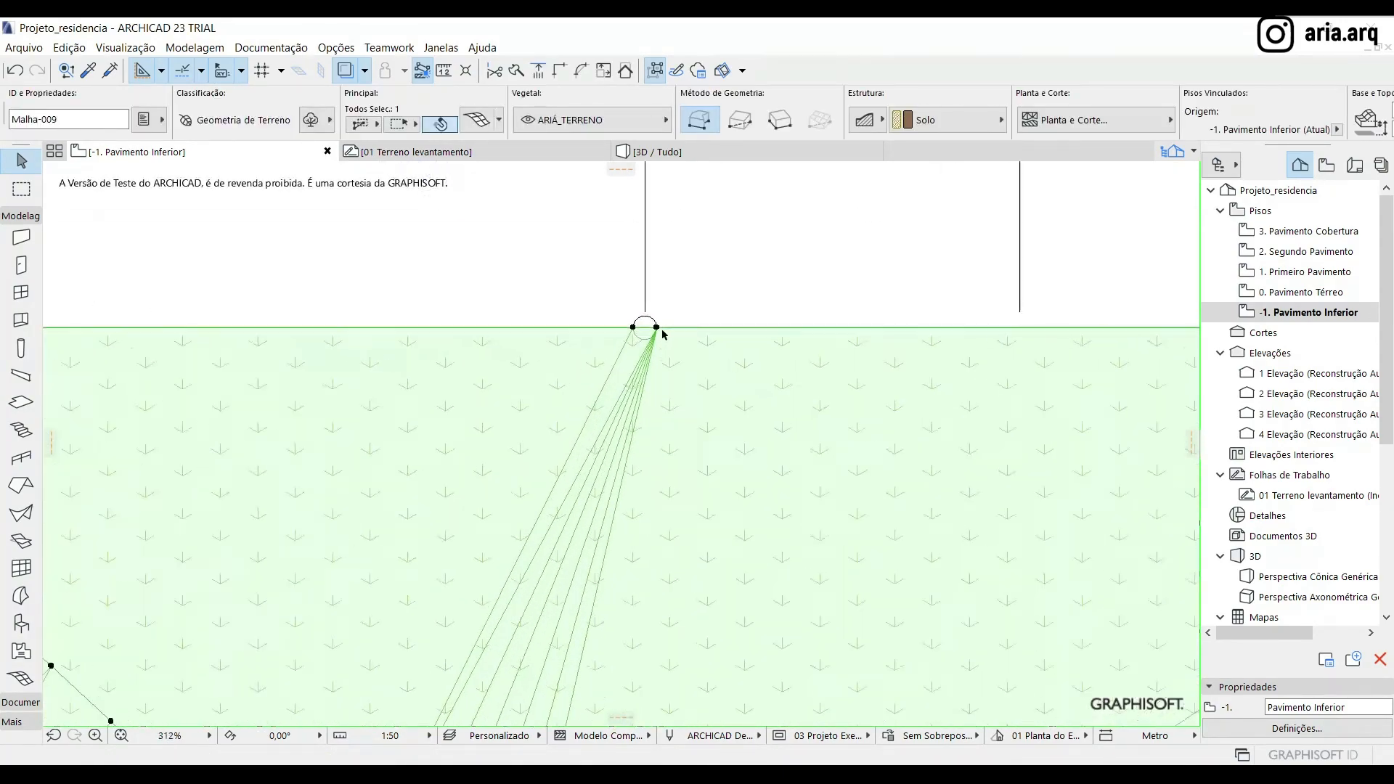
click(649, 327)
click(648, 326)
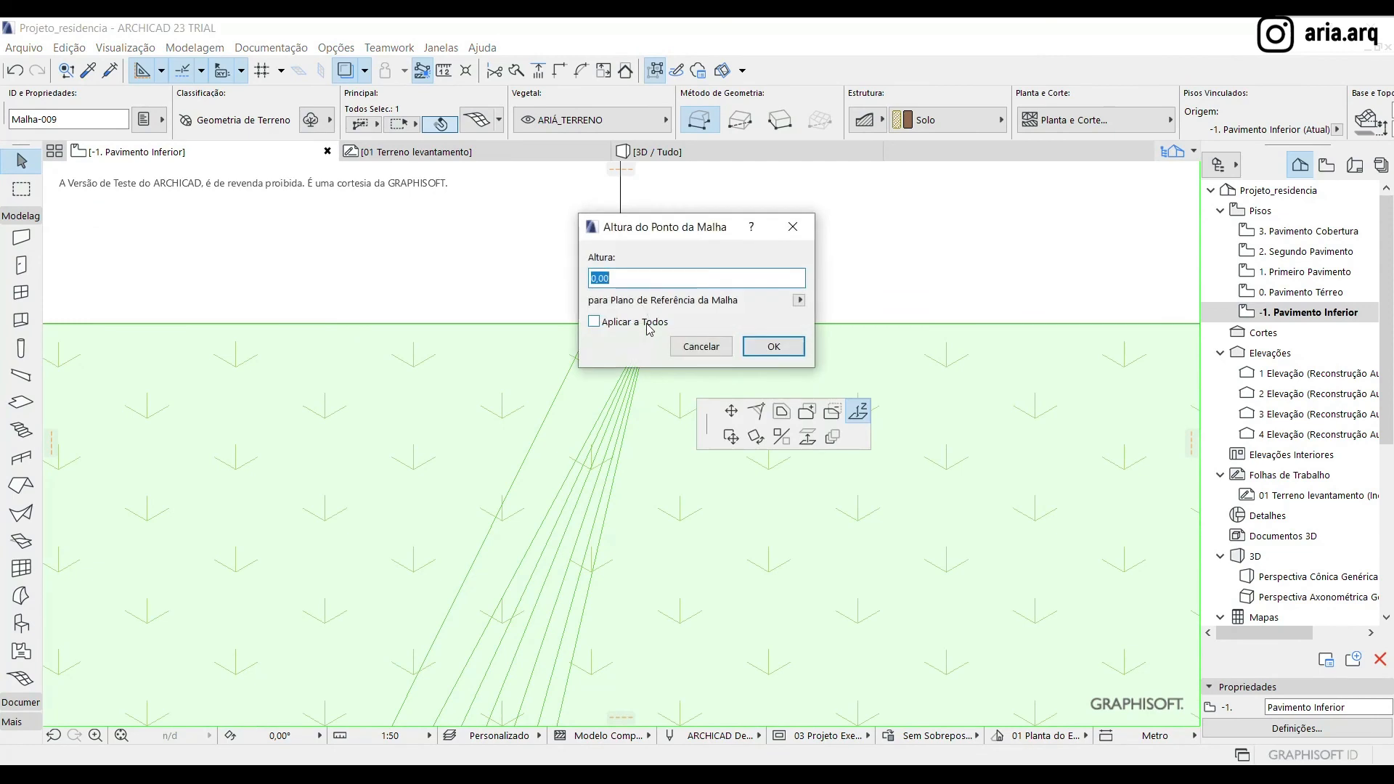
click(698, 346)
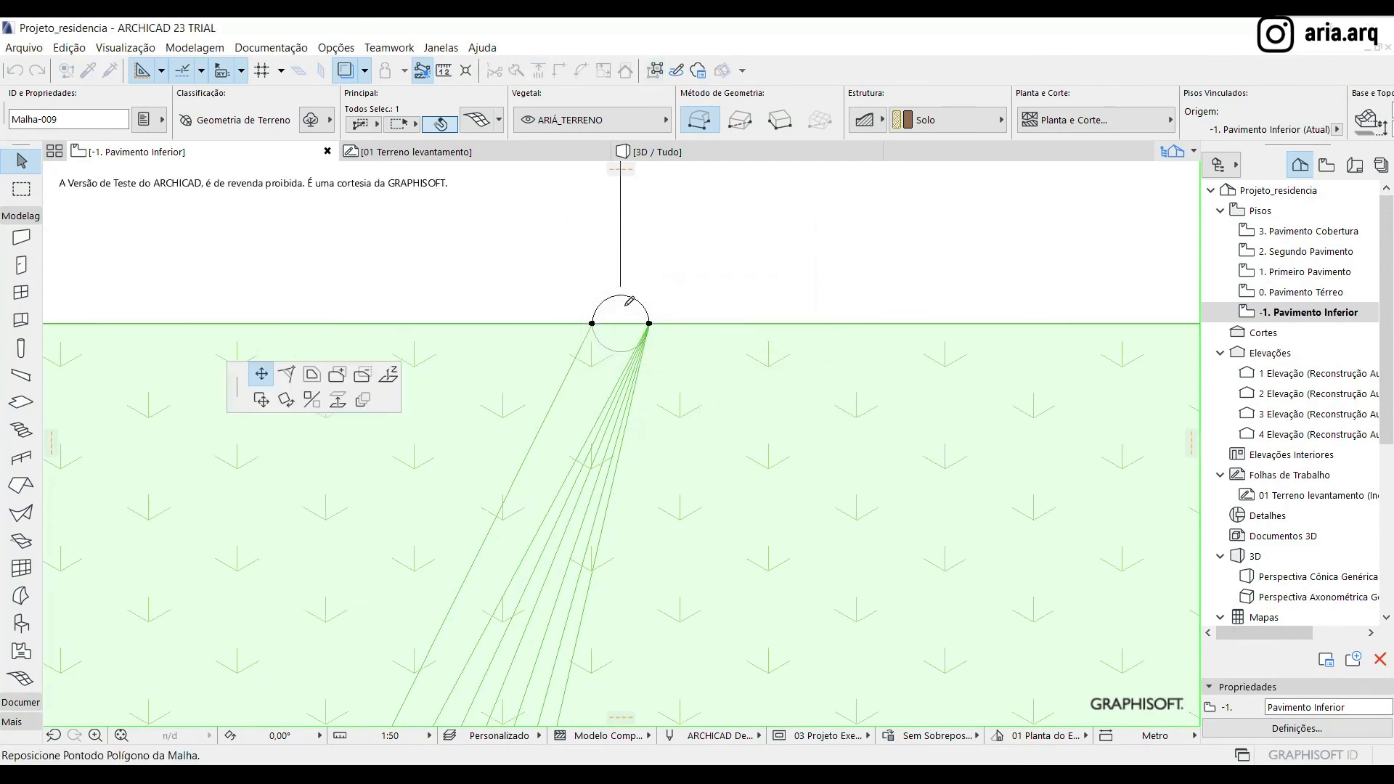
scroll(623, 337, down, 4)
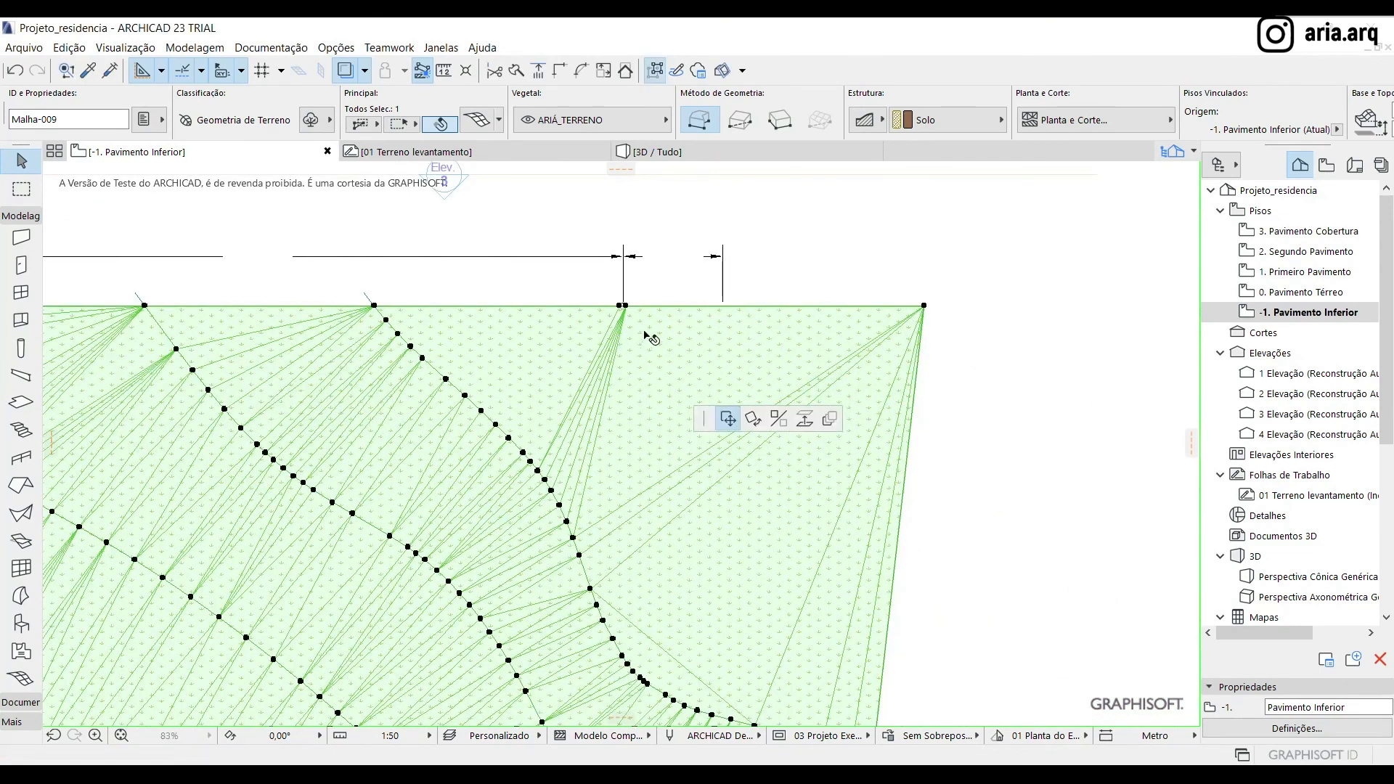
click(625, 305)
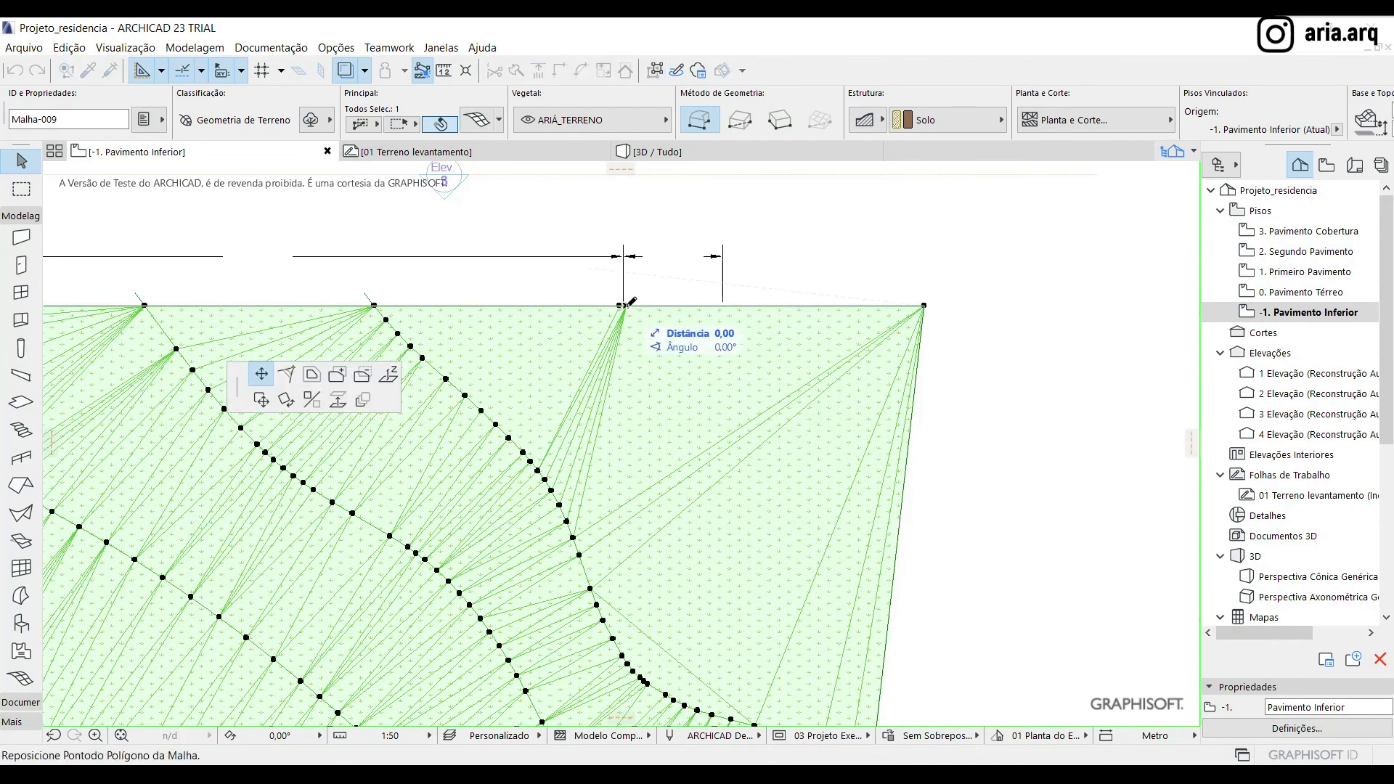
click(385, 376)
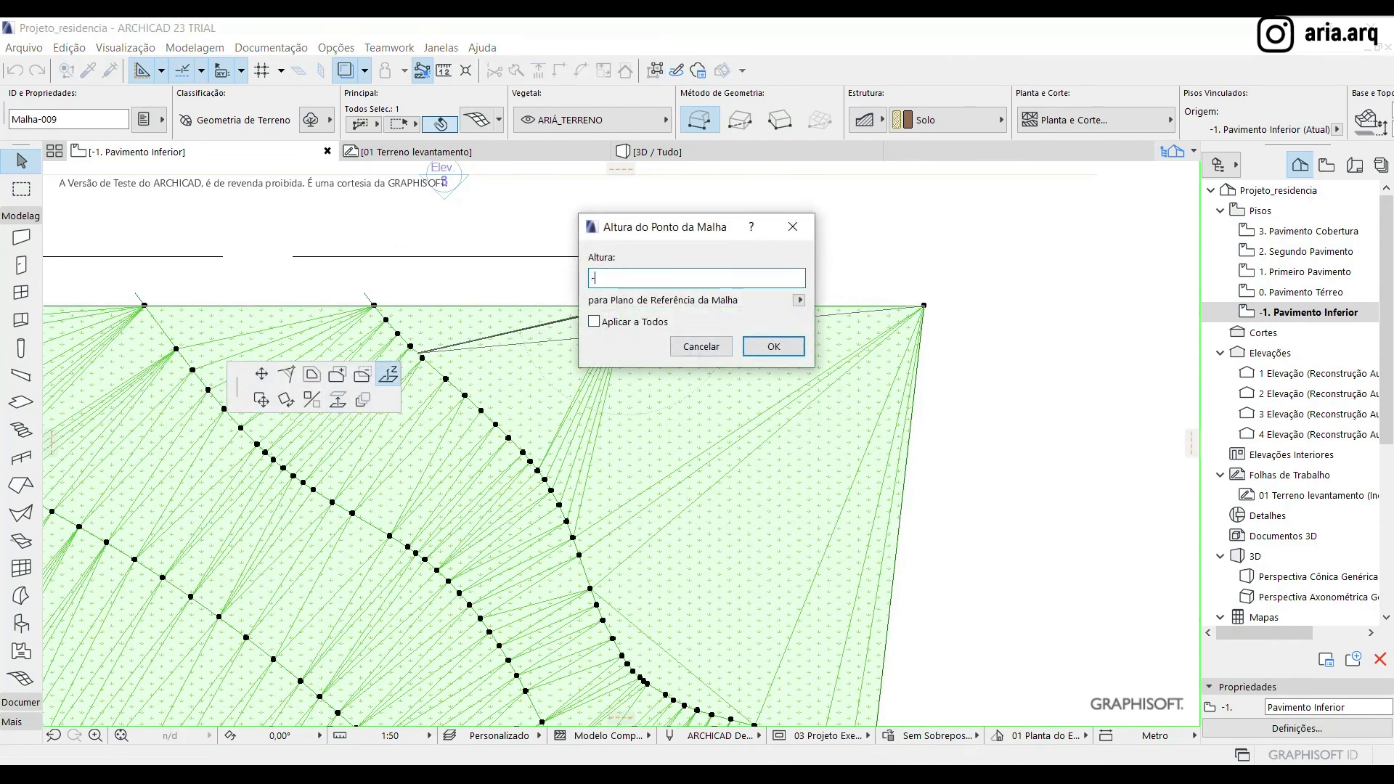
key(Return)
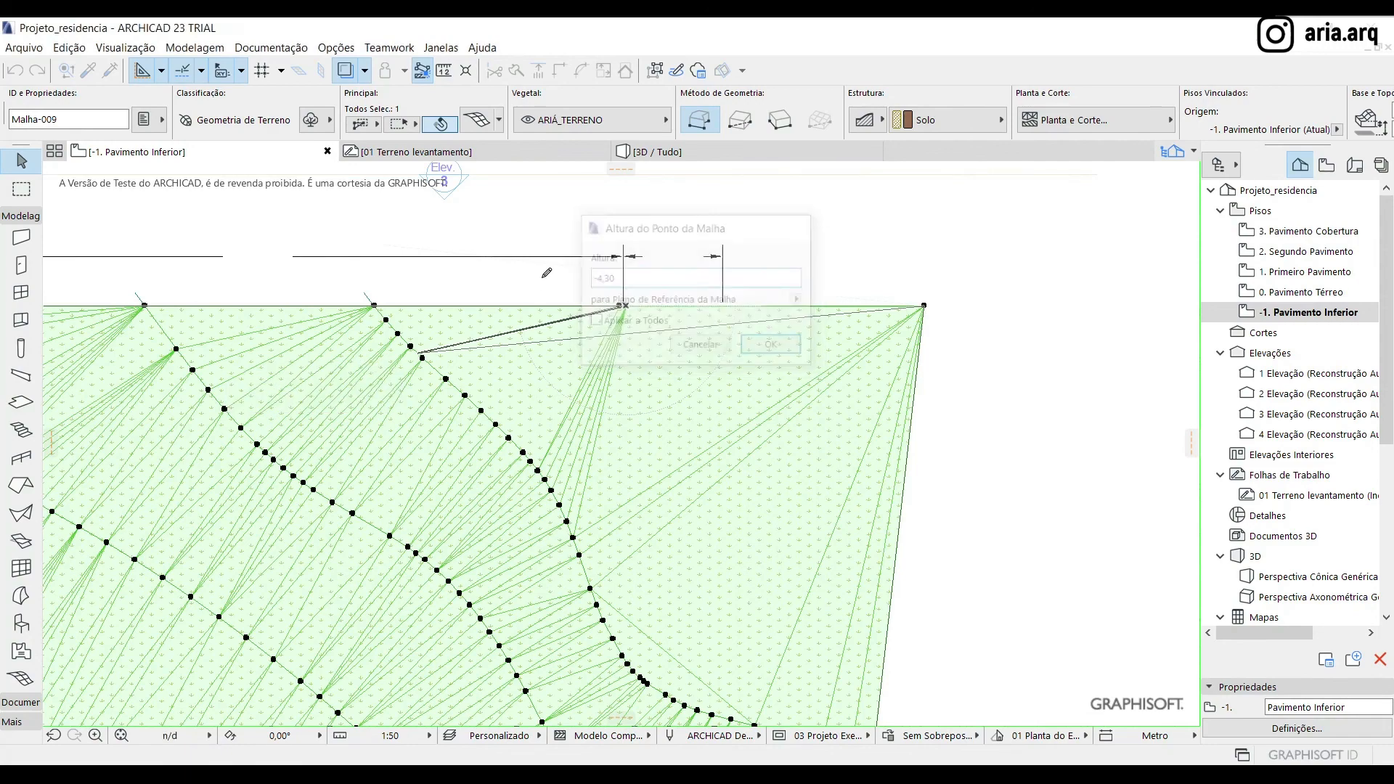
Check the height of the right-hand mesh point at the small circle on the terrain's upper boundary, leaving it as is
scroll(529, 240, up, 10)
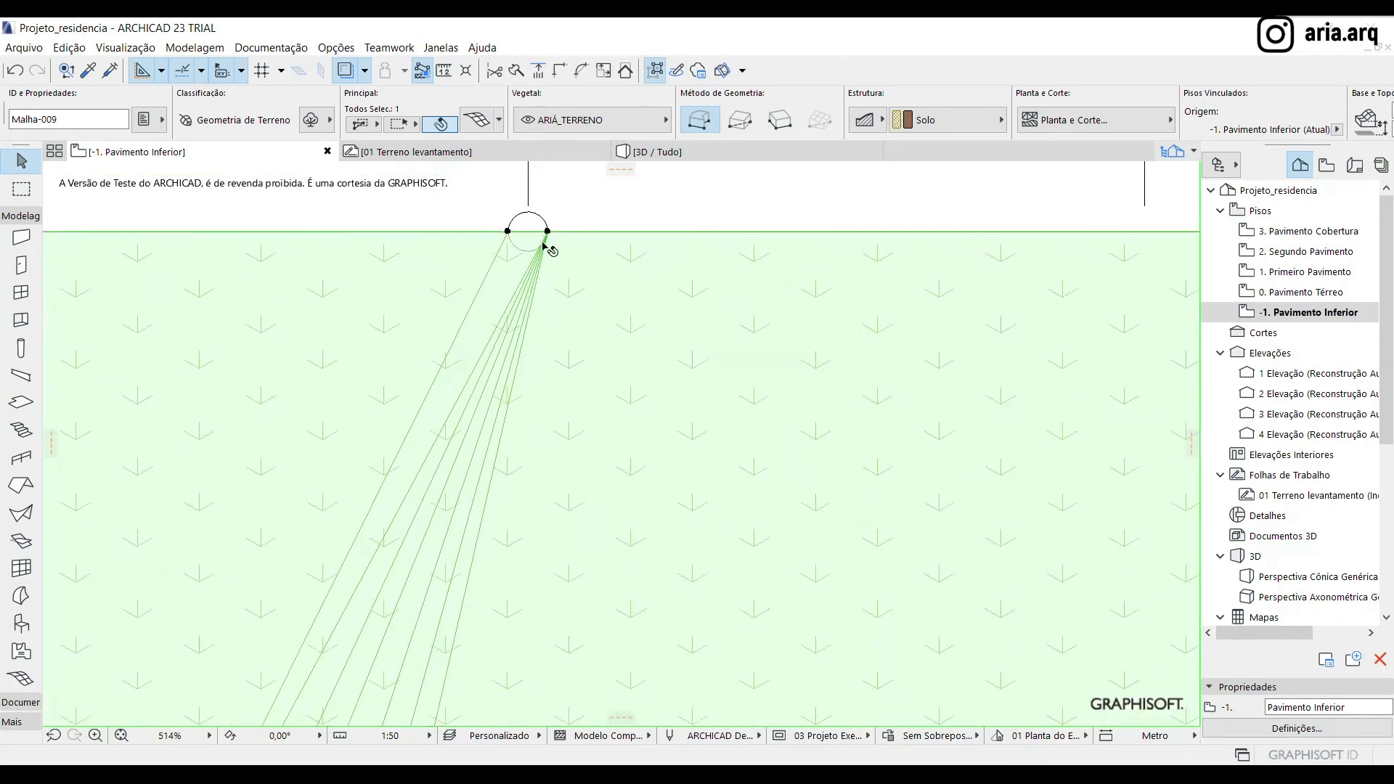
click(539, 238)
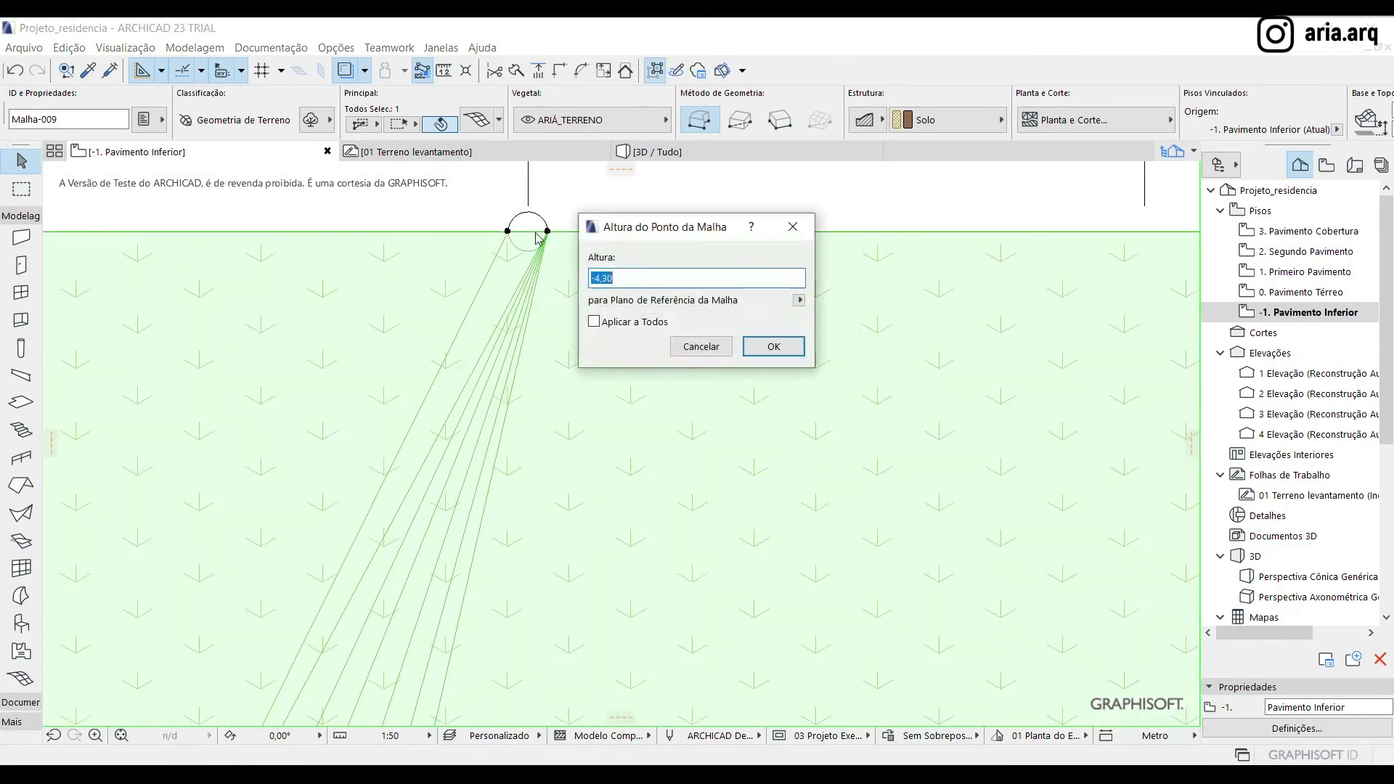
click(702, 347)
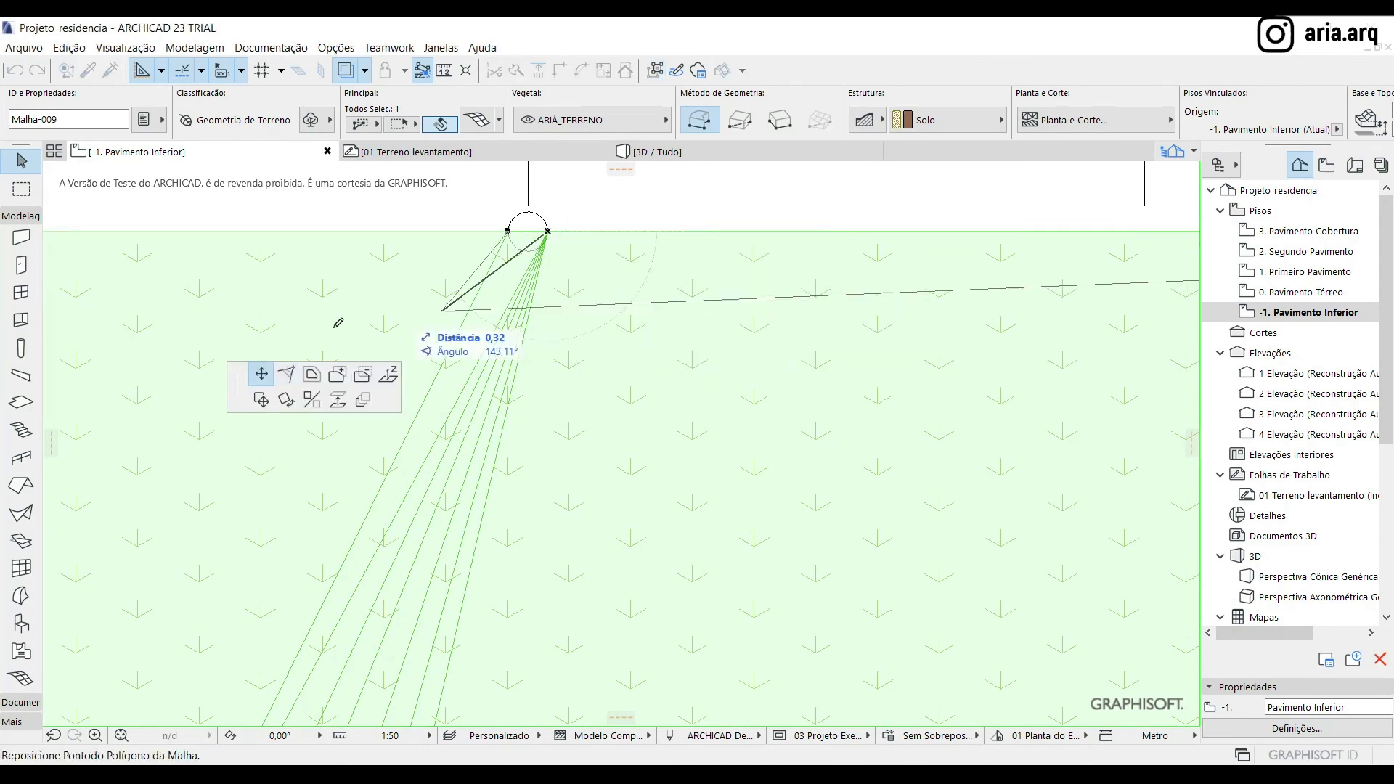
Move a mesh point from the right edge of the small circle onto the circle's centre on the upper boundary
click(530, 230)
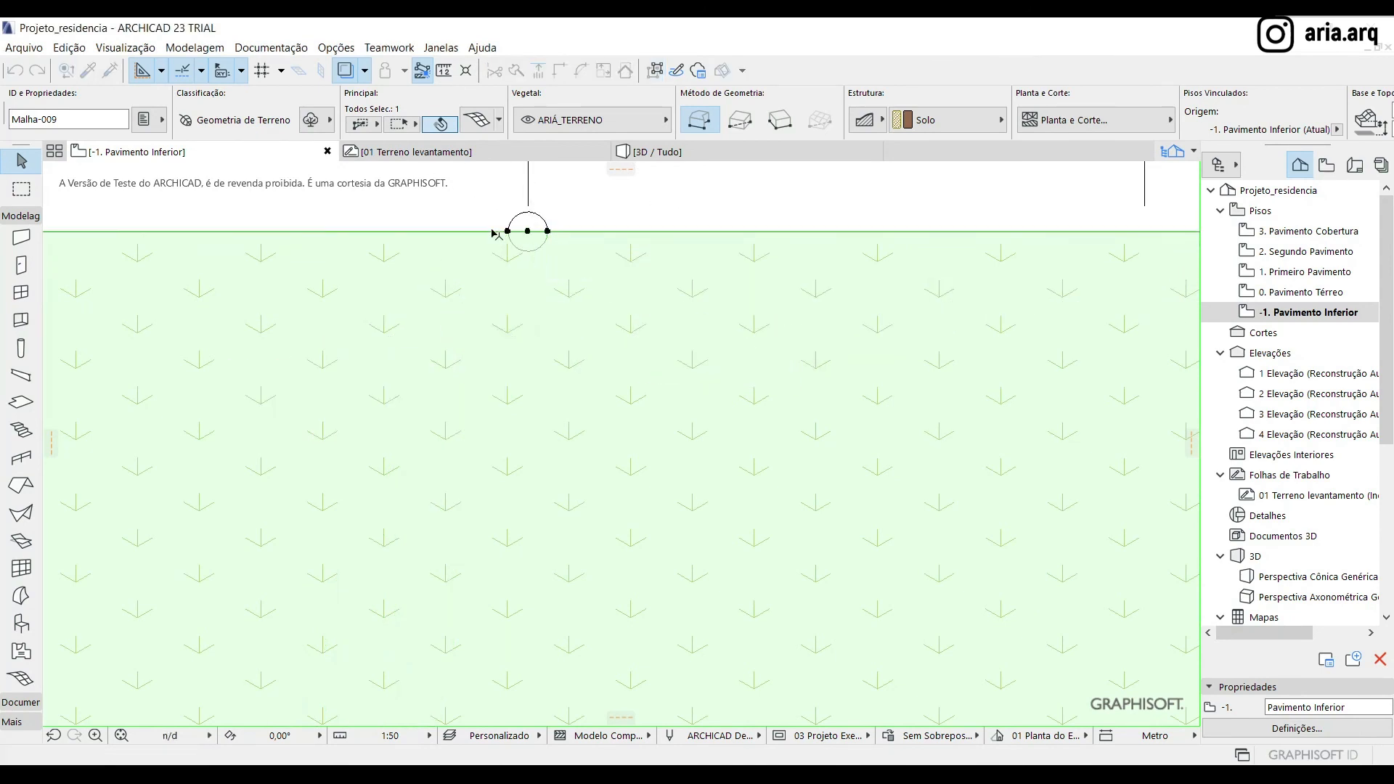
click(530, 229)
click(528, 231)
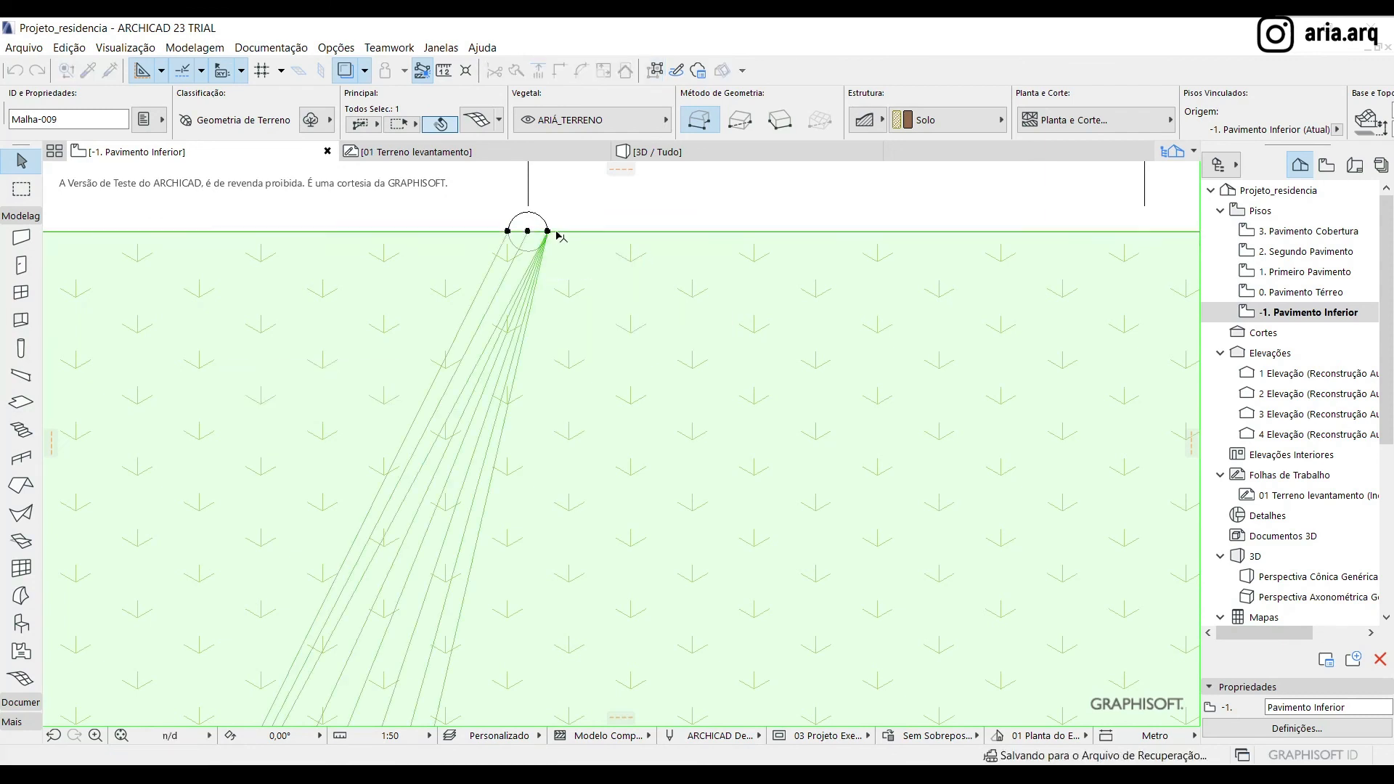
click(547, 231)
click(529, 230)
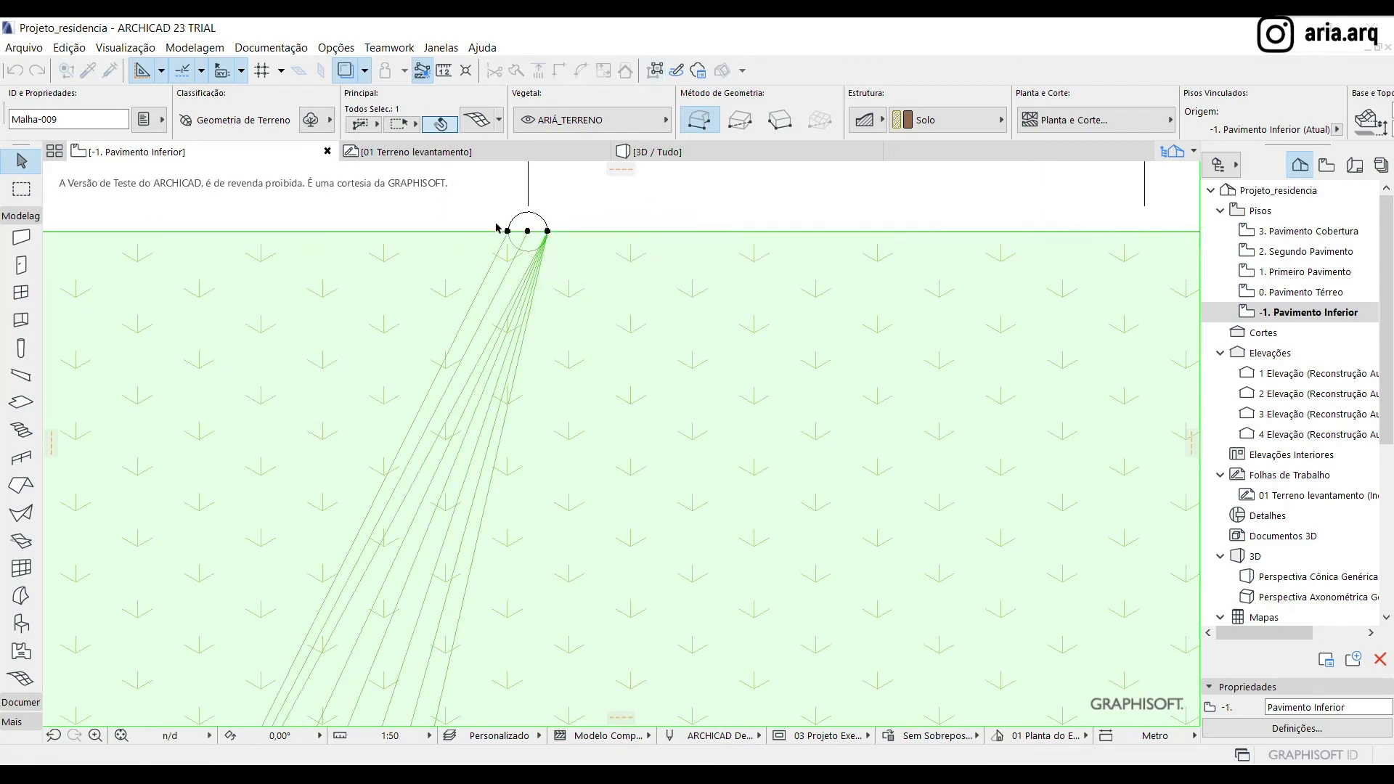
click(529, 230)
click(529, 231)
Try to move the two boundary points at and beyond the small circle's left edge onto the circle's centre
scroll(511, 239, up, 3)
click(490, 242)
click(437, 241)
click(491, 242)
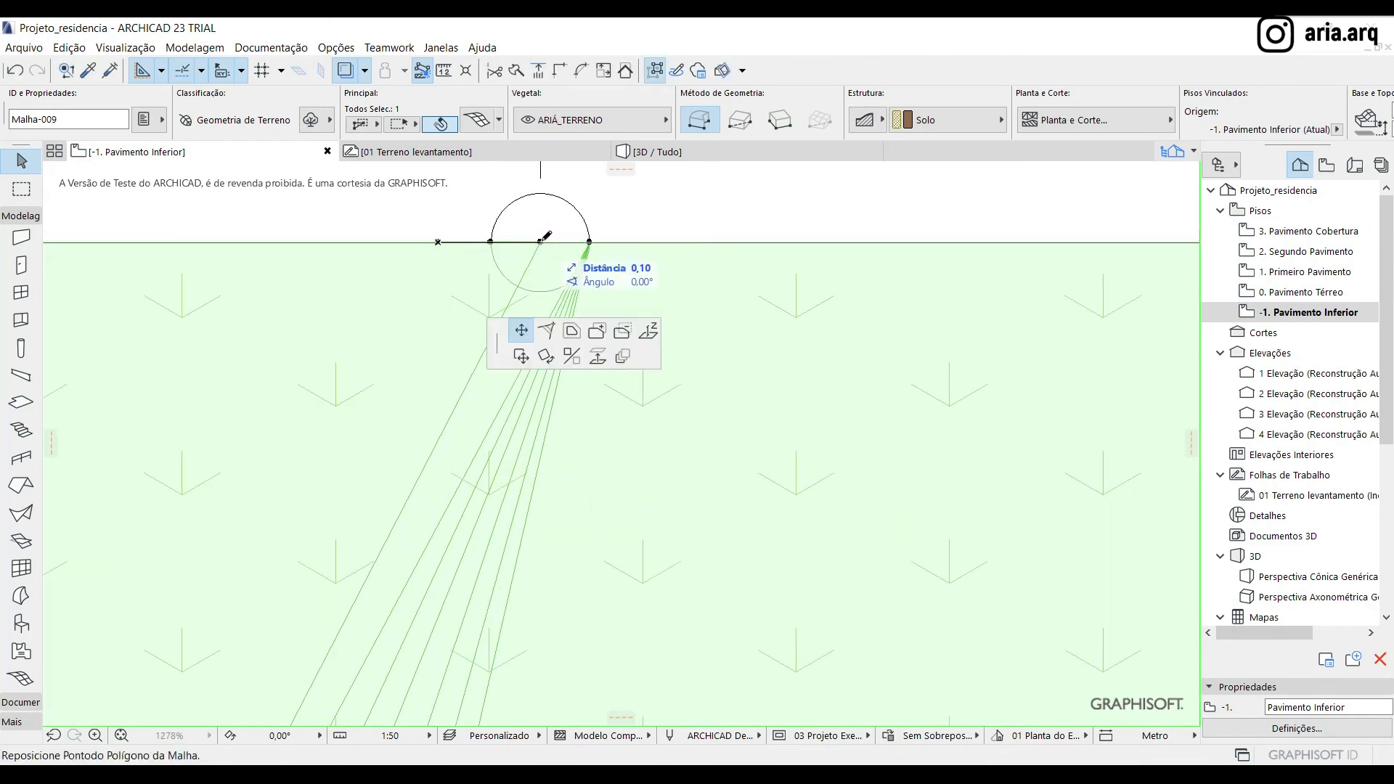
click(540, 242)
click(491, 242)
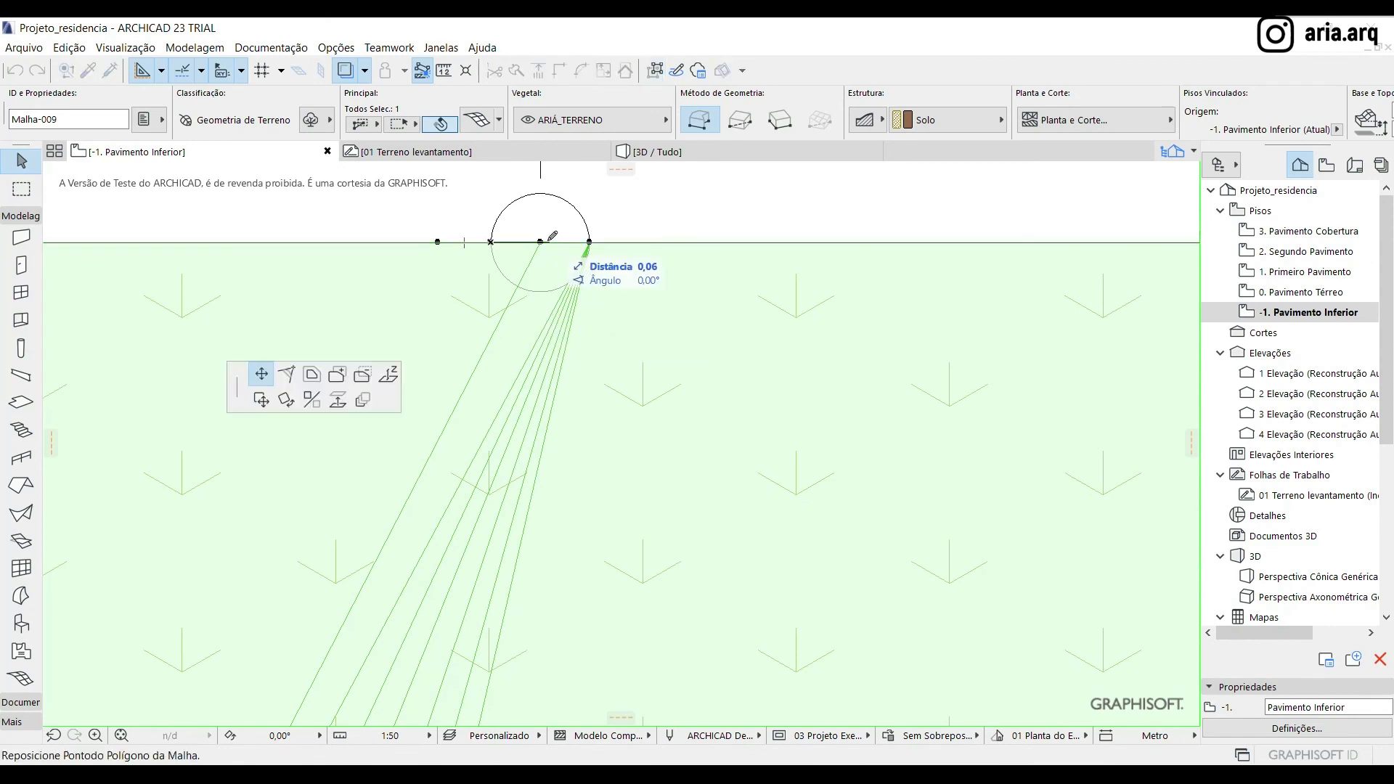
click(541, 240)
click(437, 242)
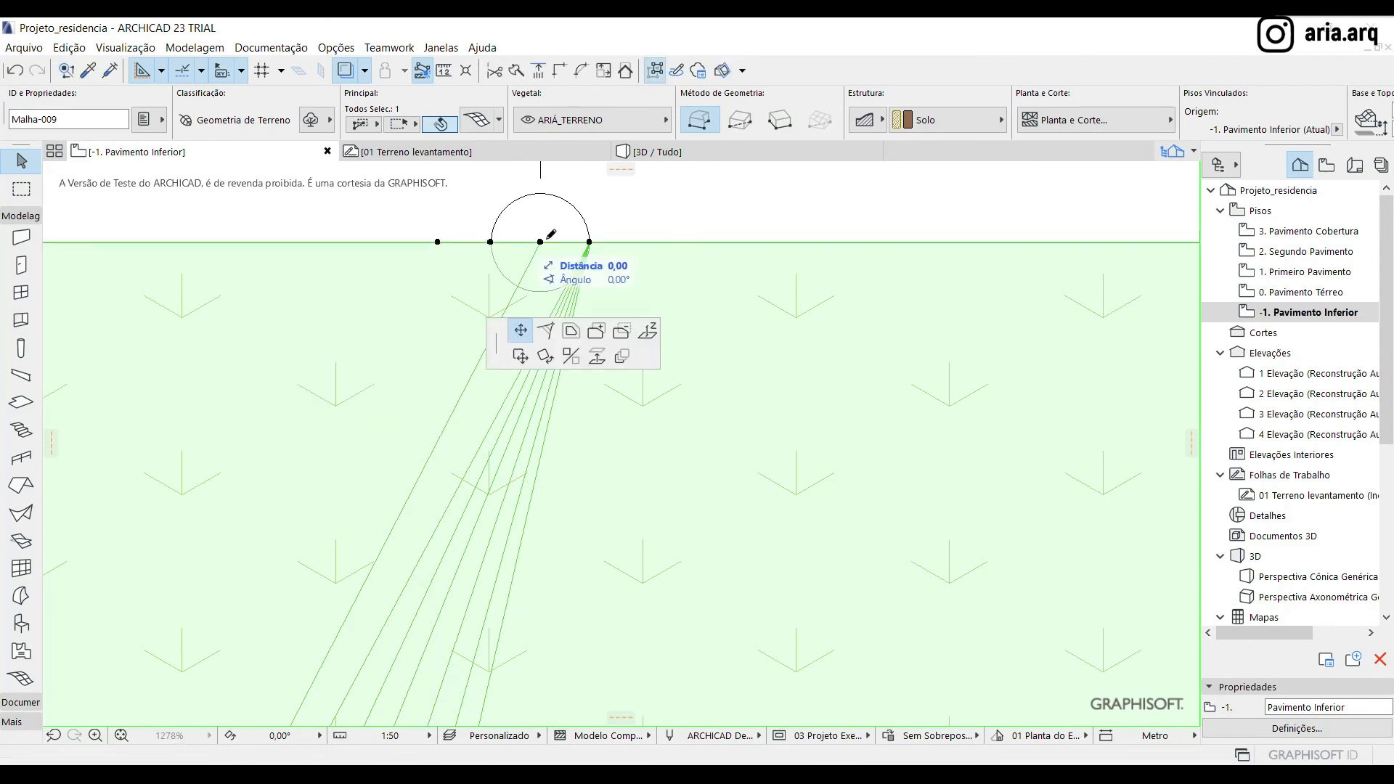
click(490, 241)
click(490, 242)
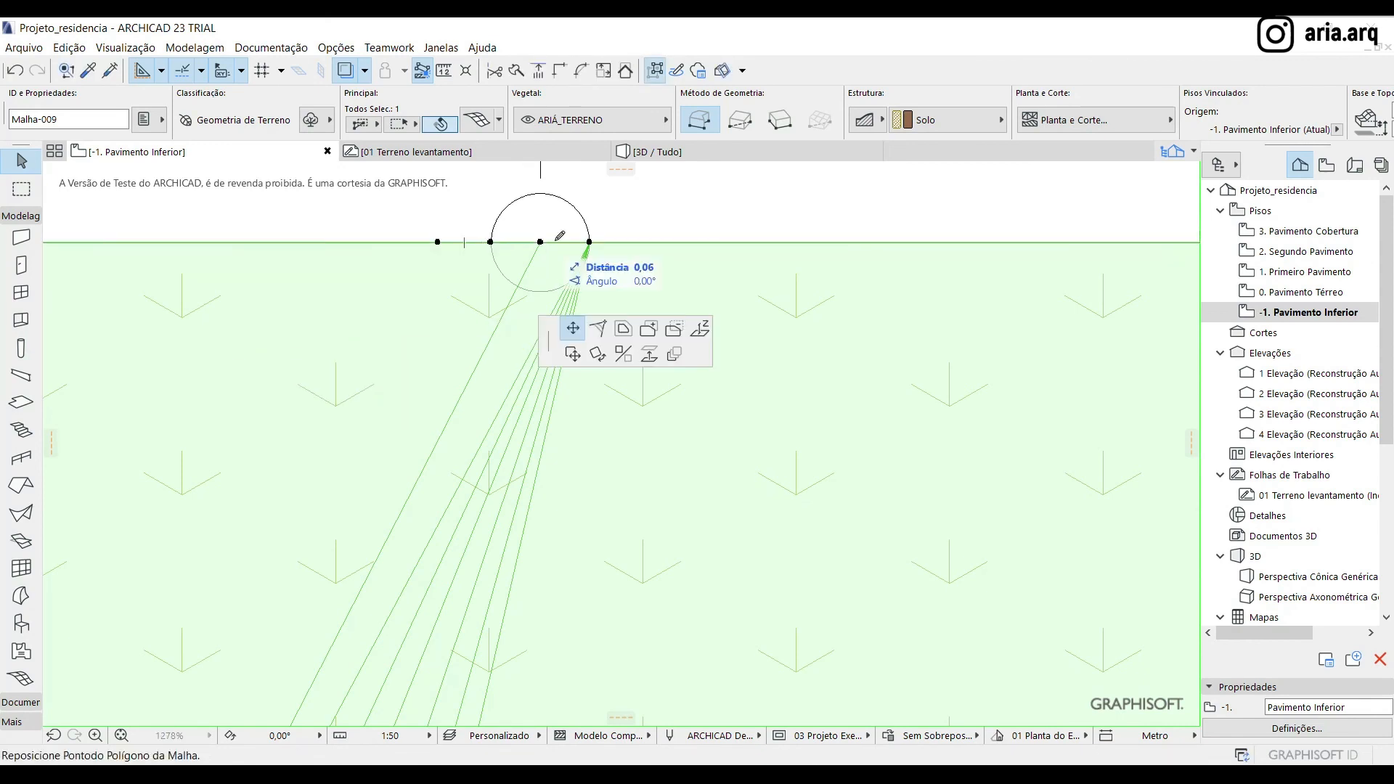
click(540, 242)
Open the 3D view, select the terrain mesh and change its home story to 0. Pavimento Térreo
scroll(541, 263, down, 5)
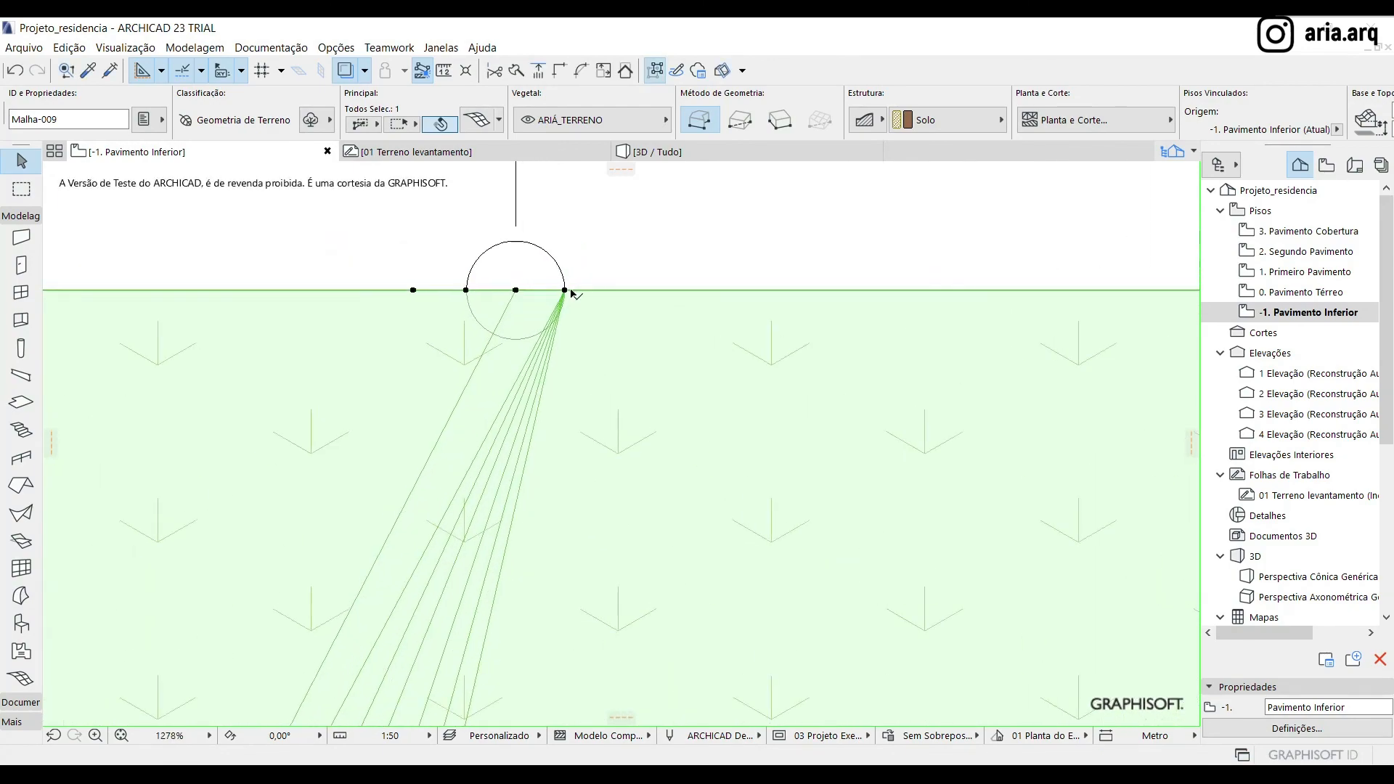
scroll(609, 232, down, 2)
click(552, 276)
scroll(573, 291, down, 7)
click(557, 269)
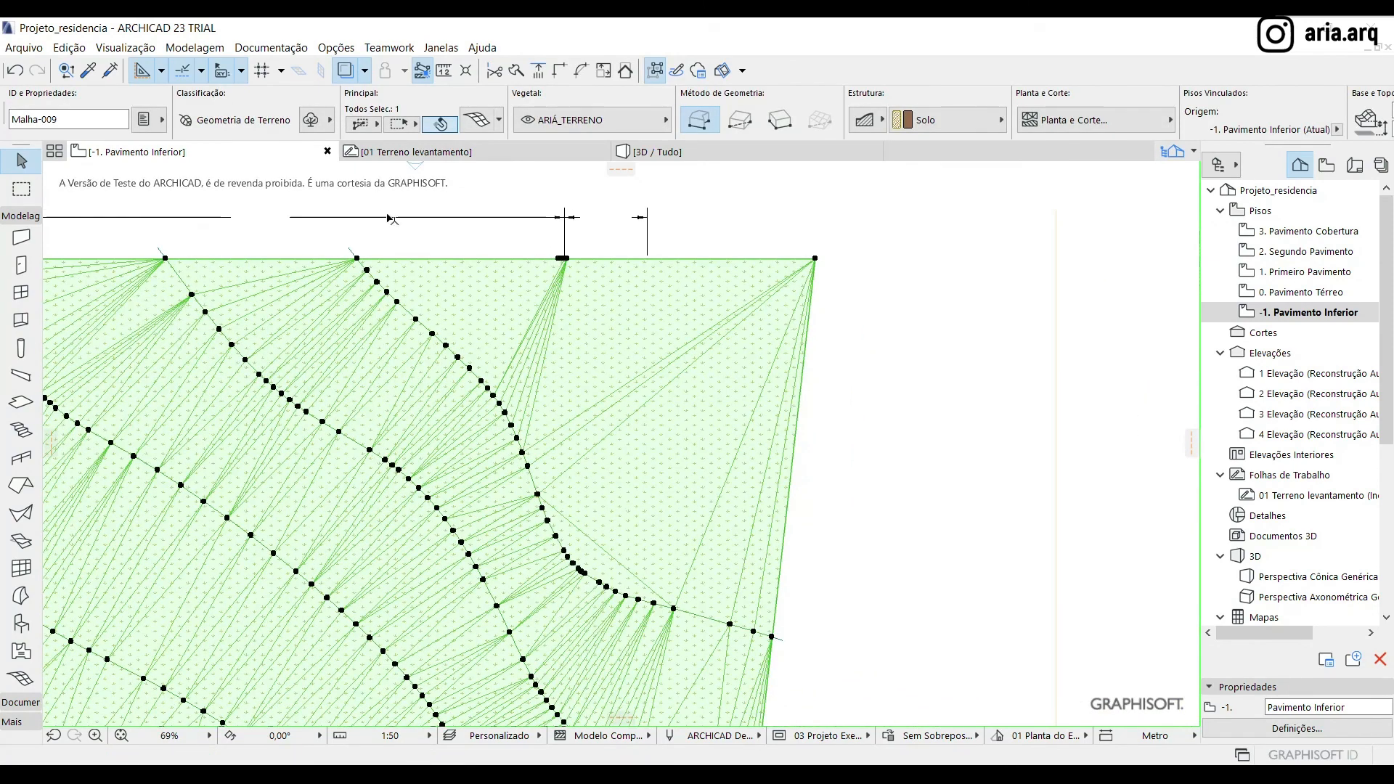
click(725, 153)
key(Delete)
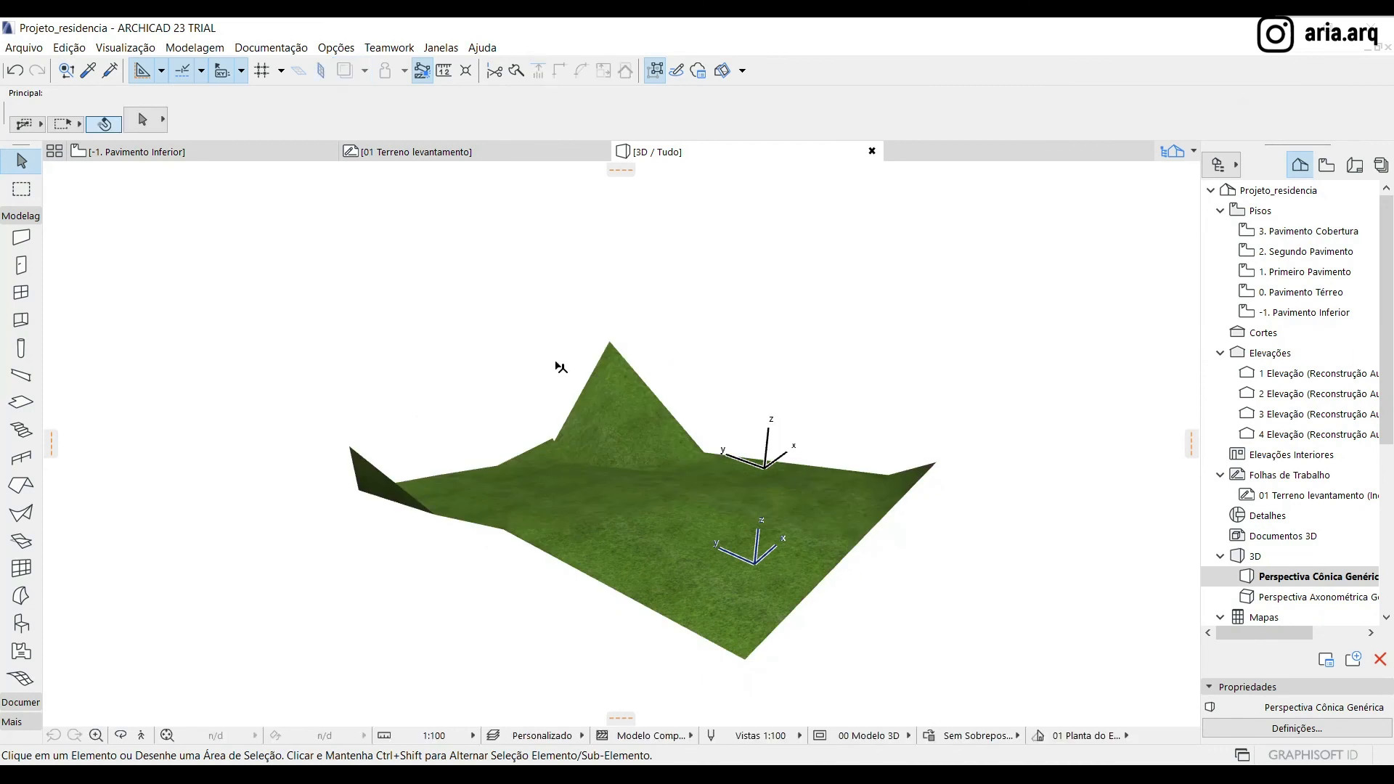
scroll(557, 363, down, 1)
click(593, 484)
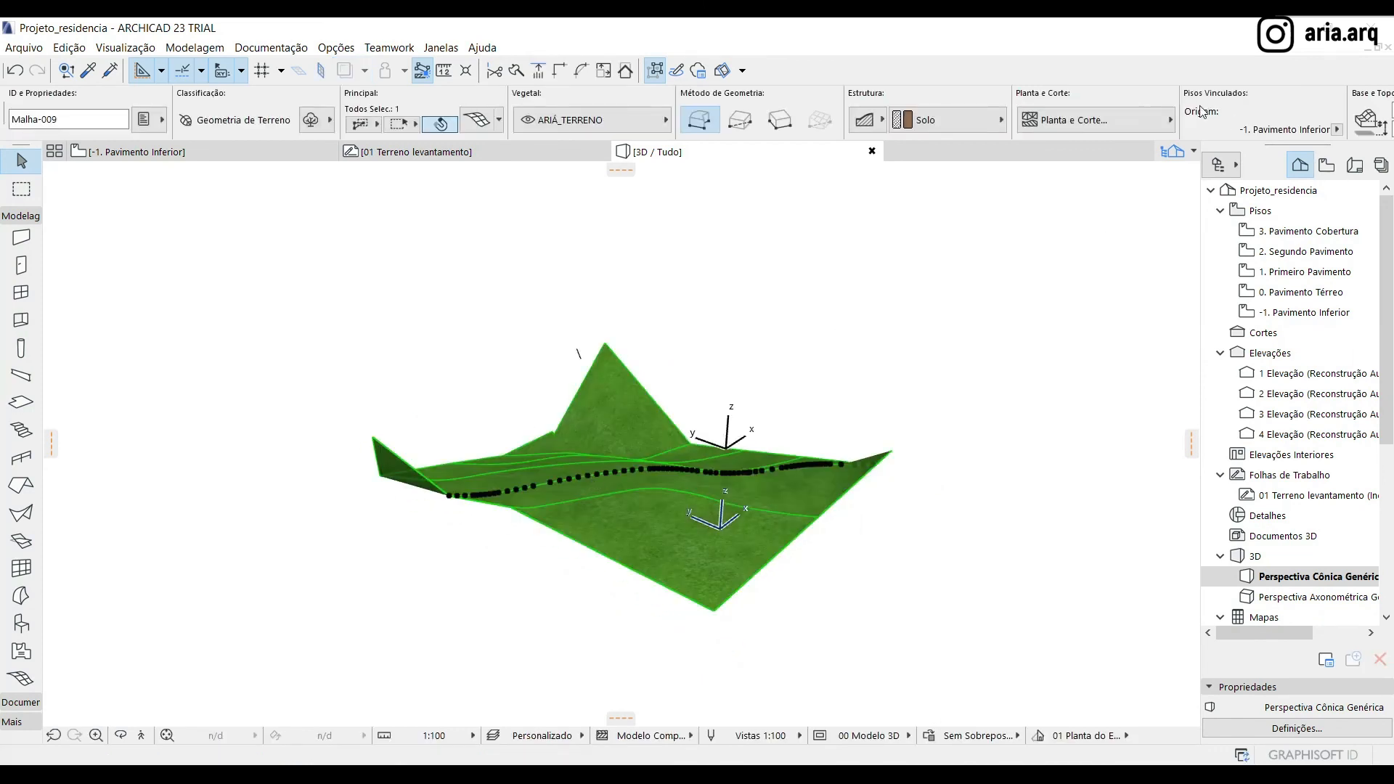
click(1338, 130)
click(1293, 143)
click(905, 573)
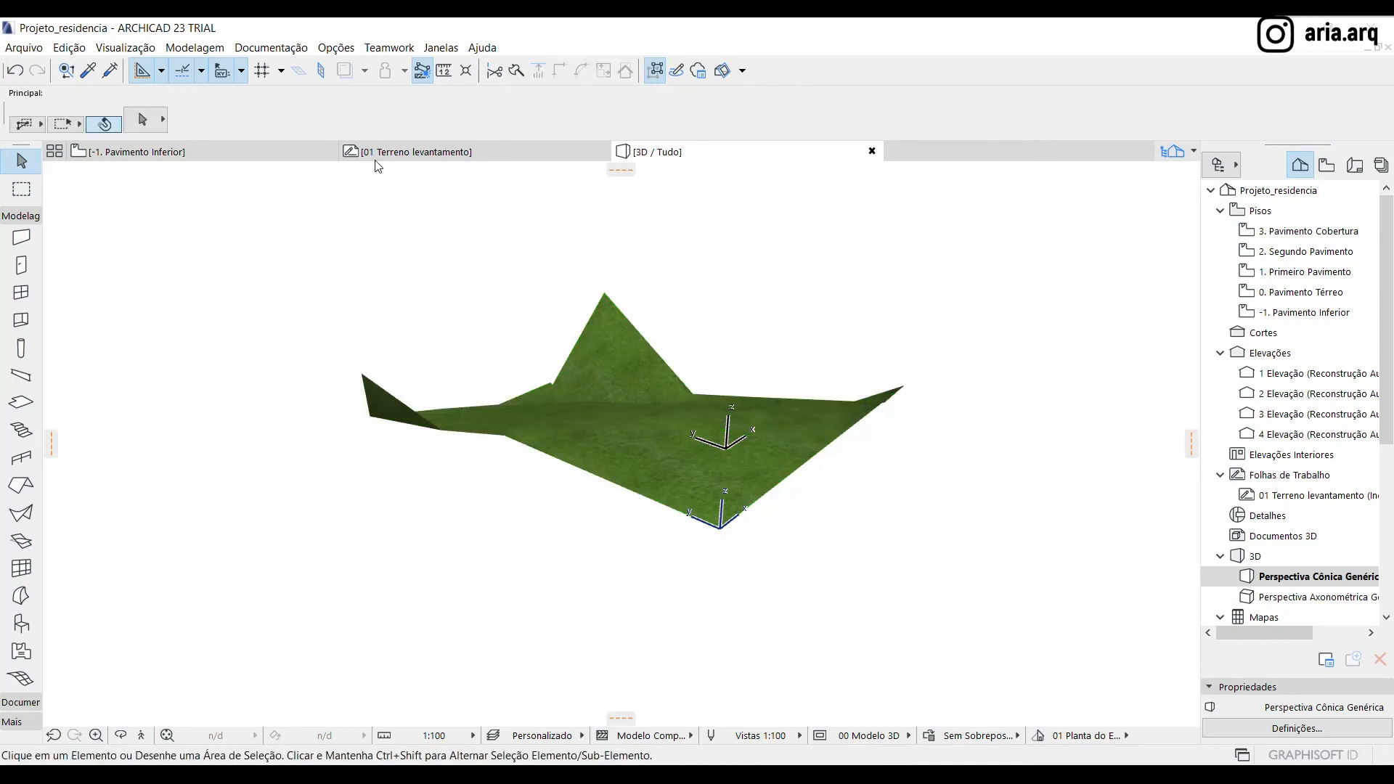
Reselect the terrain mesh, try an elevation of 5 from its home story, and reset the elevation to 0
click(619, 423)
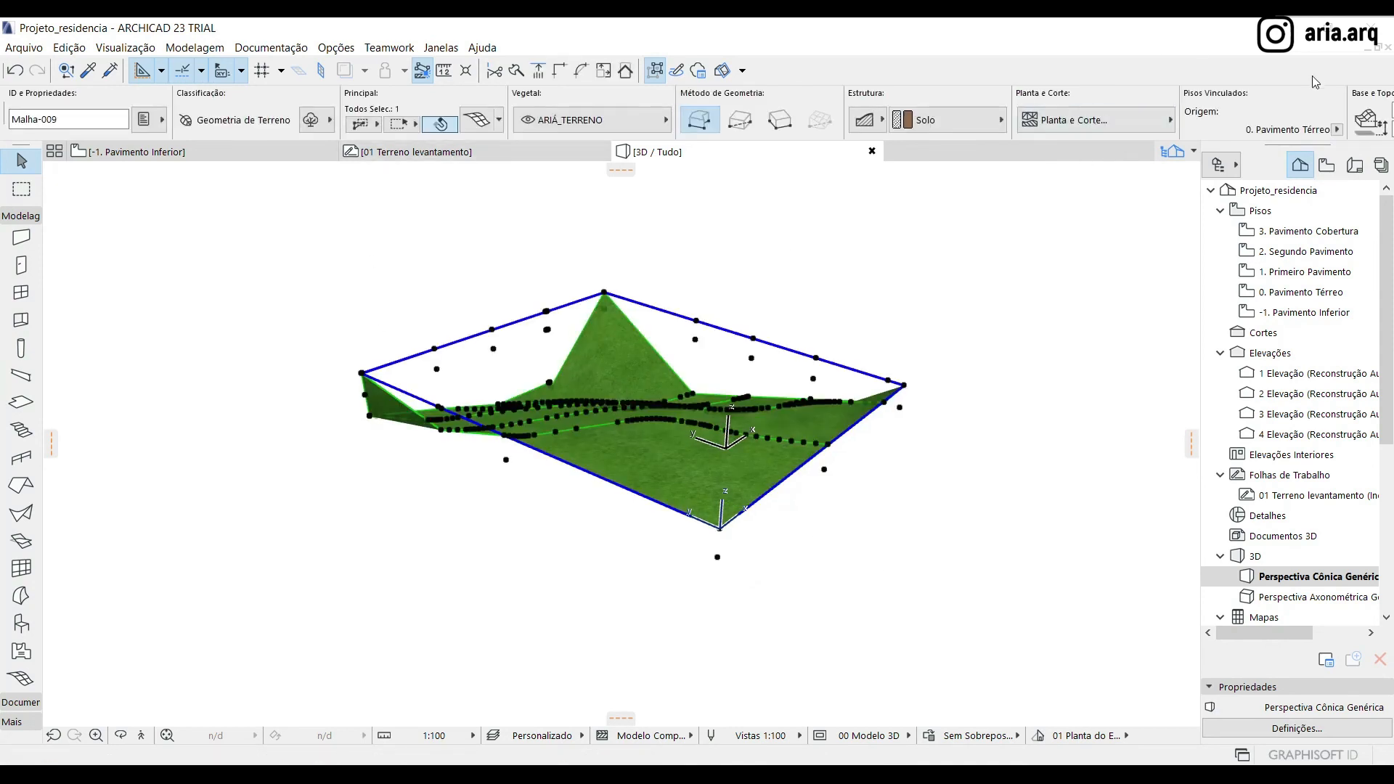
scroll(1225, 135, down, 1)
drag(1038, 129, 941, 129)
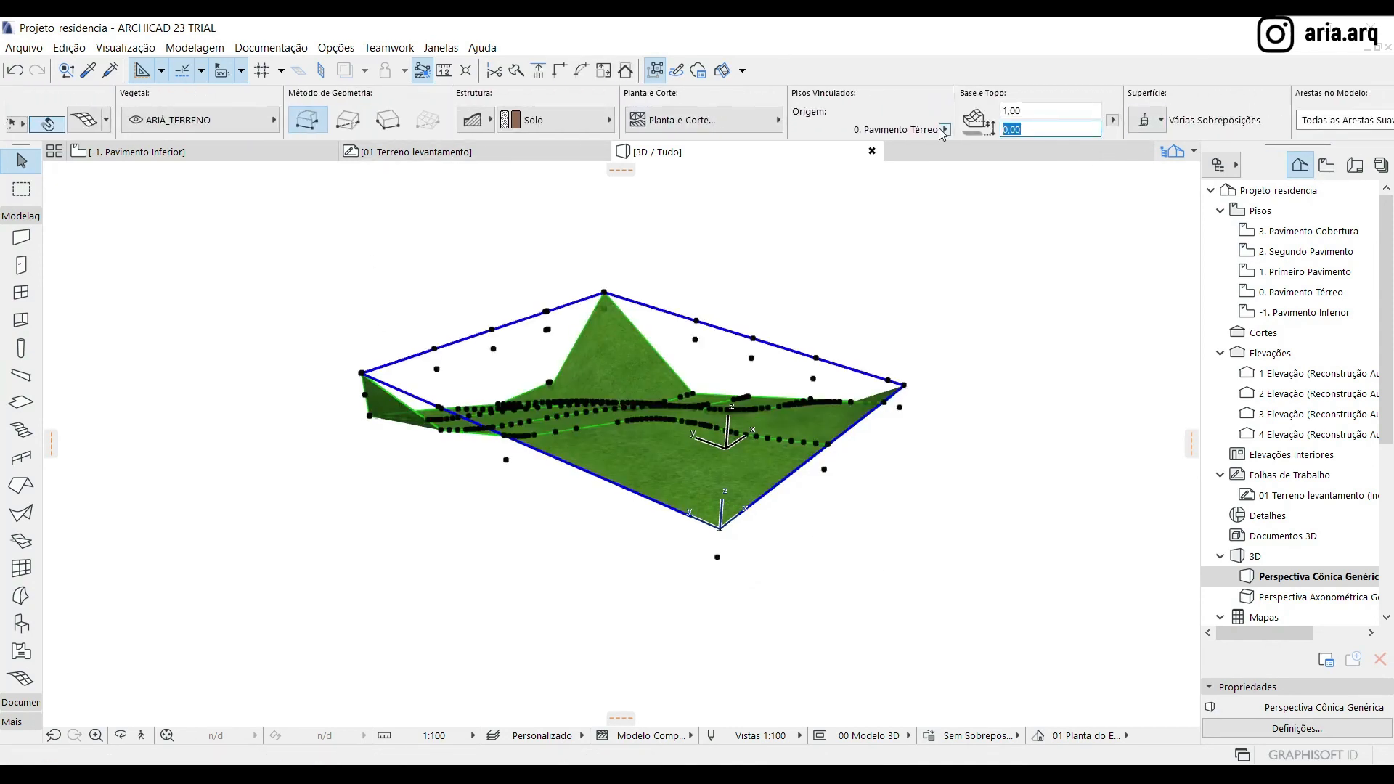
text(5)
key(Return)
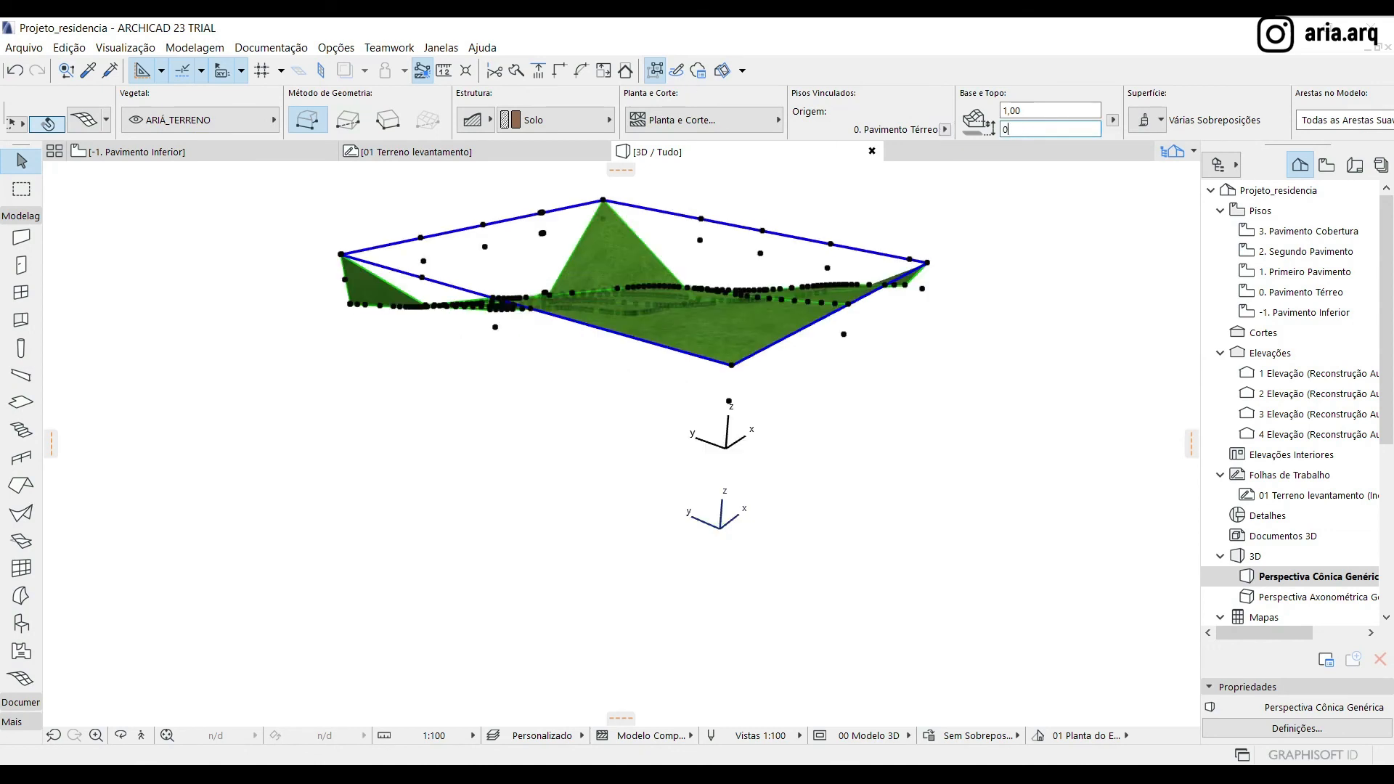
text(0)
key(Return)
Try a terrain mesh thickness of 10.00, settle on 5.00, and deselect the mesh
text(10)
key(Return)
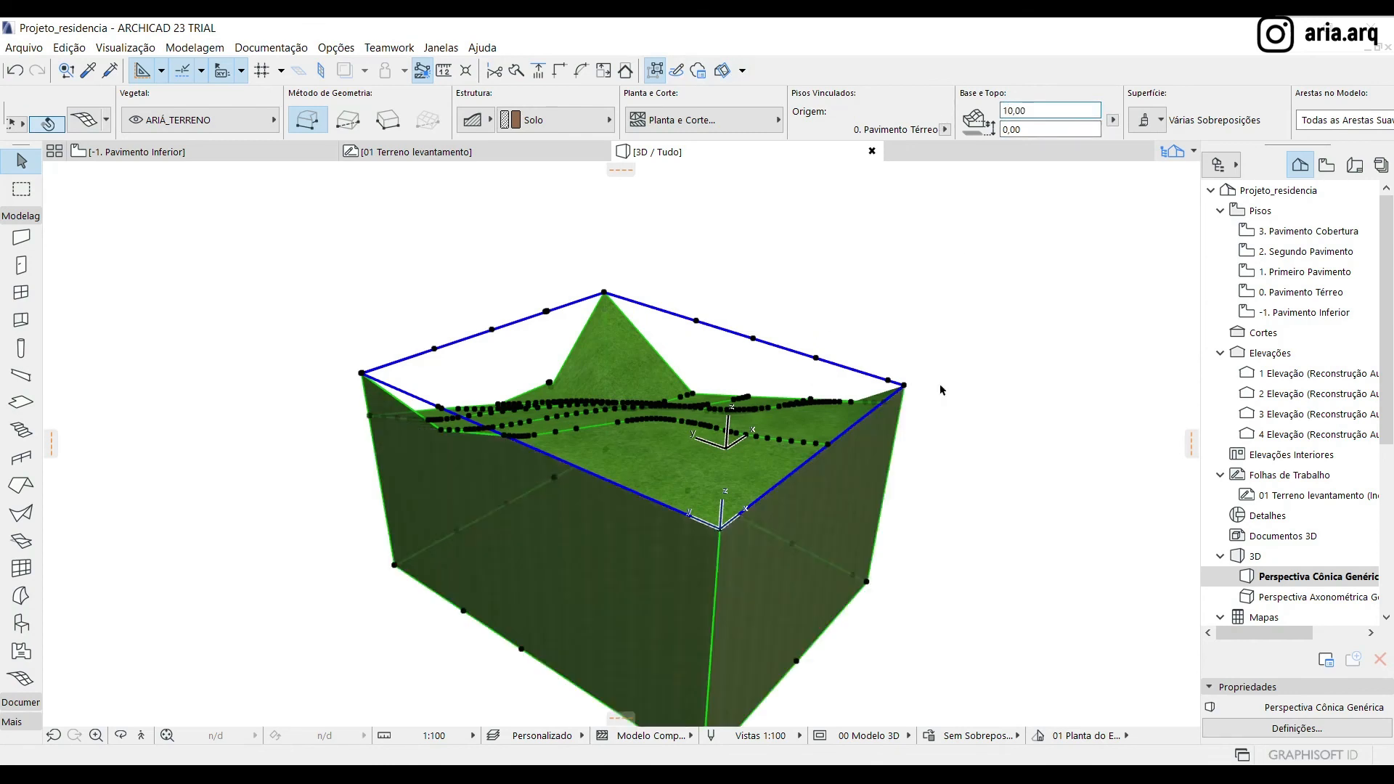
text(5)
key(Return)
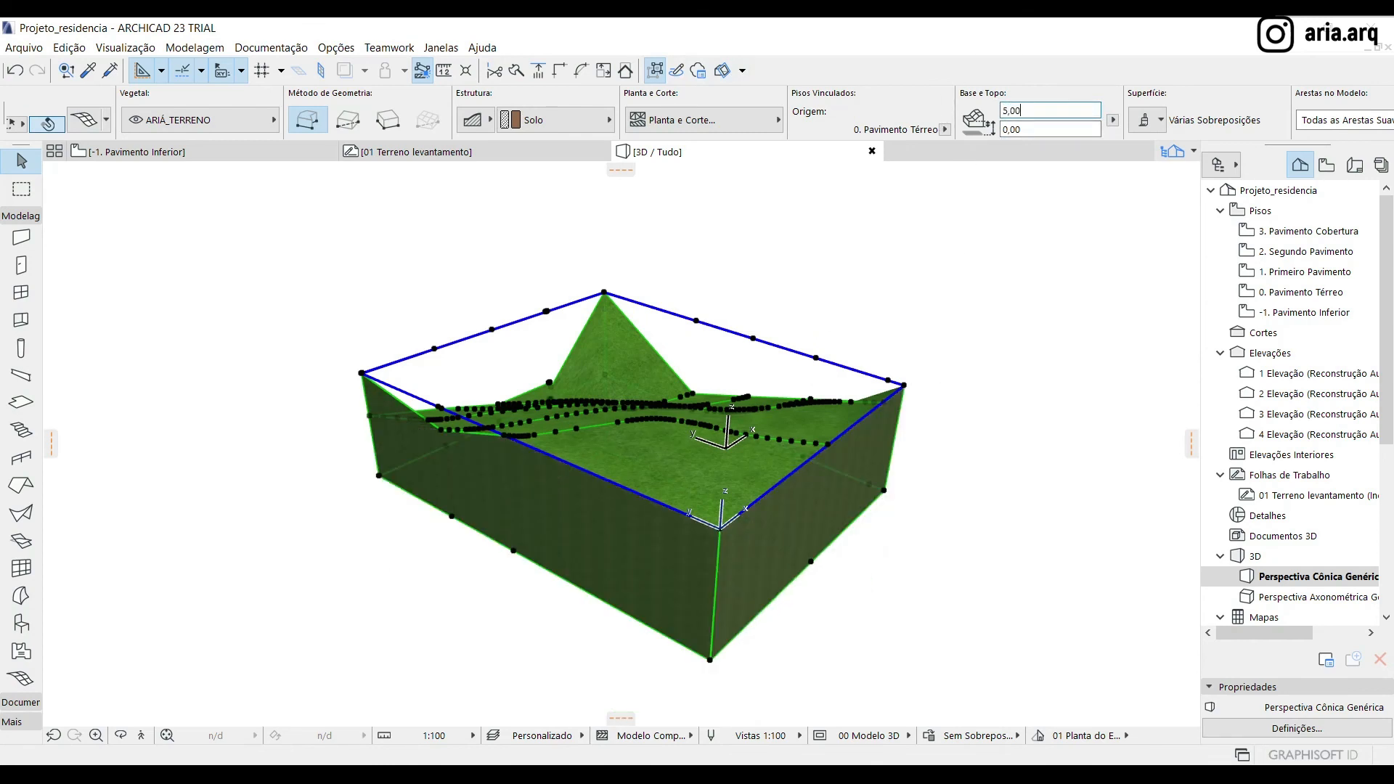
click(932, 499)
Lower the peaked mesh corner beyond the fifth contour to the surrounding terrain level by elevating only that point
shift+middle_drag(912, 482, 460, 392)
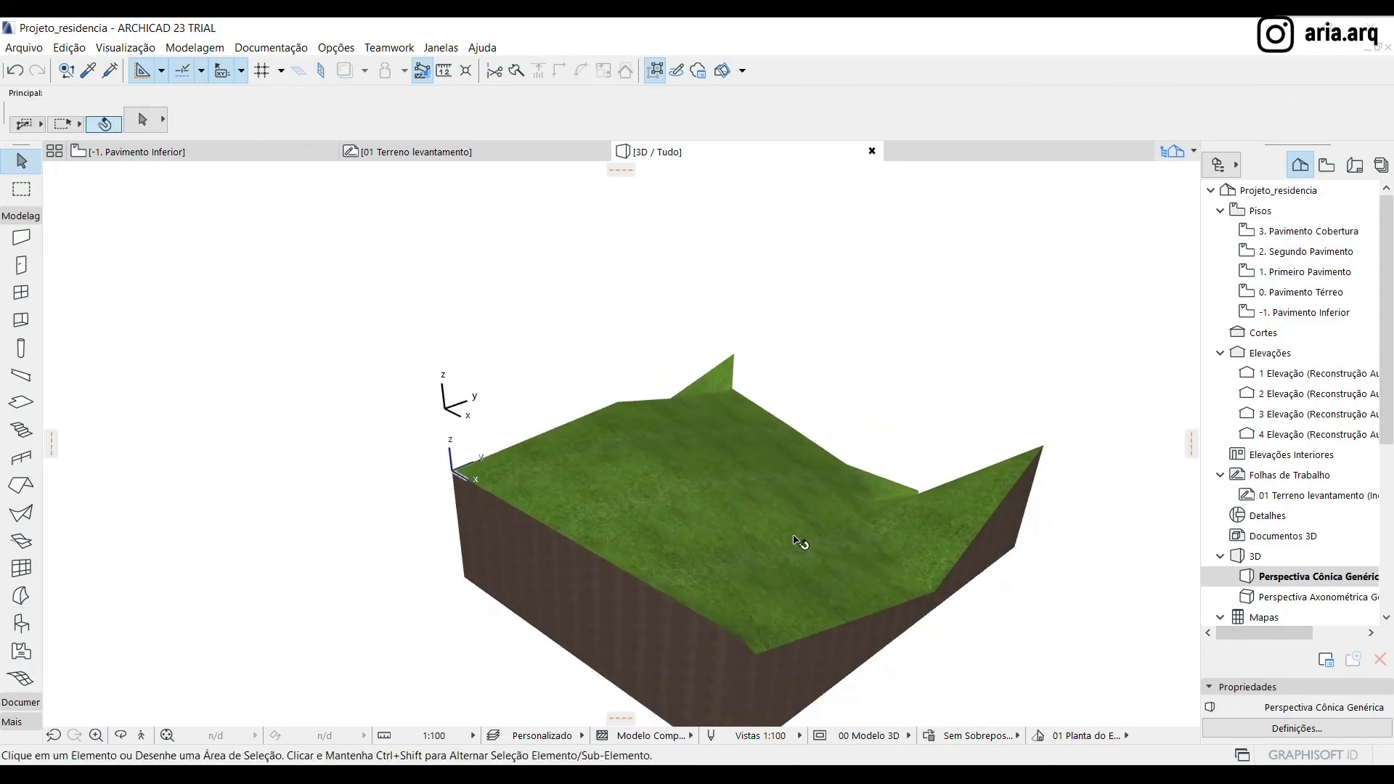
click(799, 541)
scroll(771, 684, up, 3)
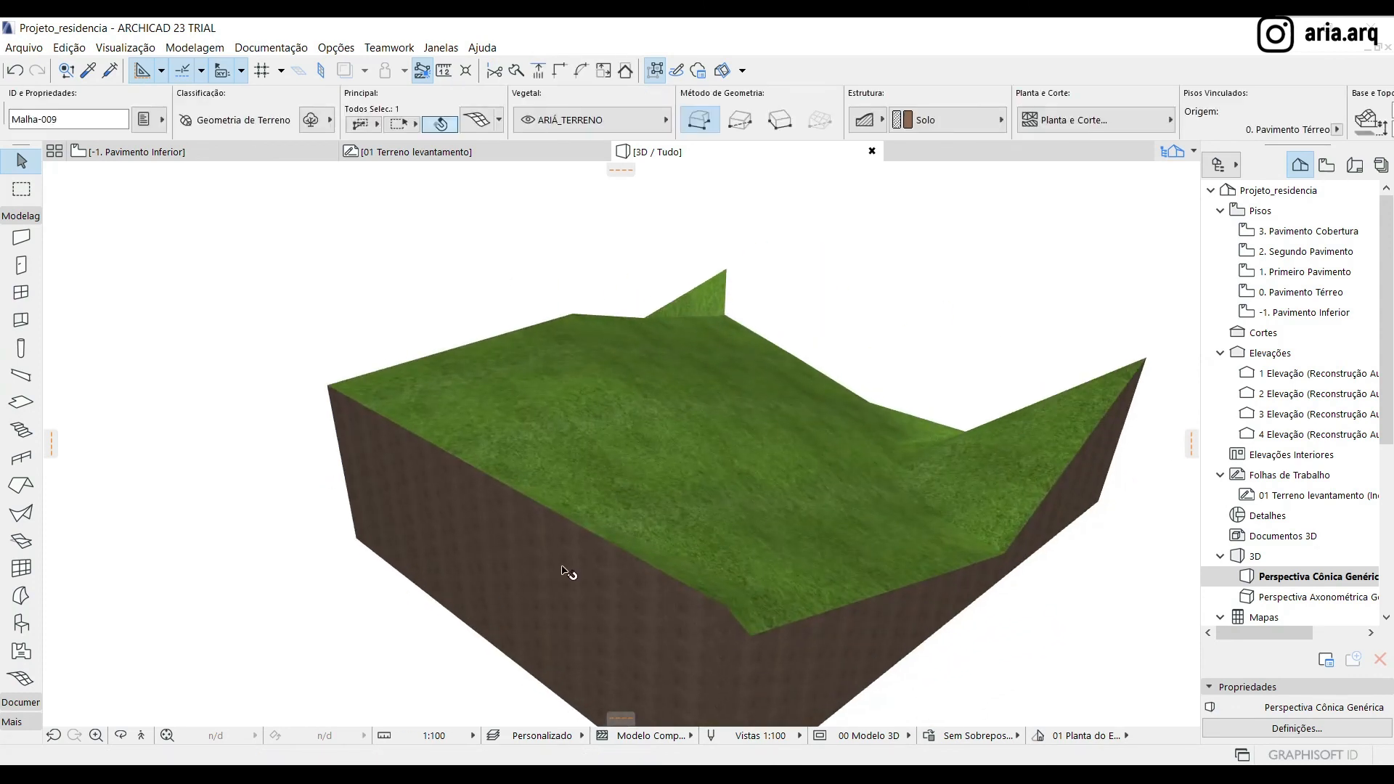
scroll(383, 495, down, 4)
scroll(864, 398, up, 5)
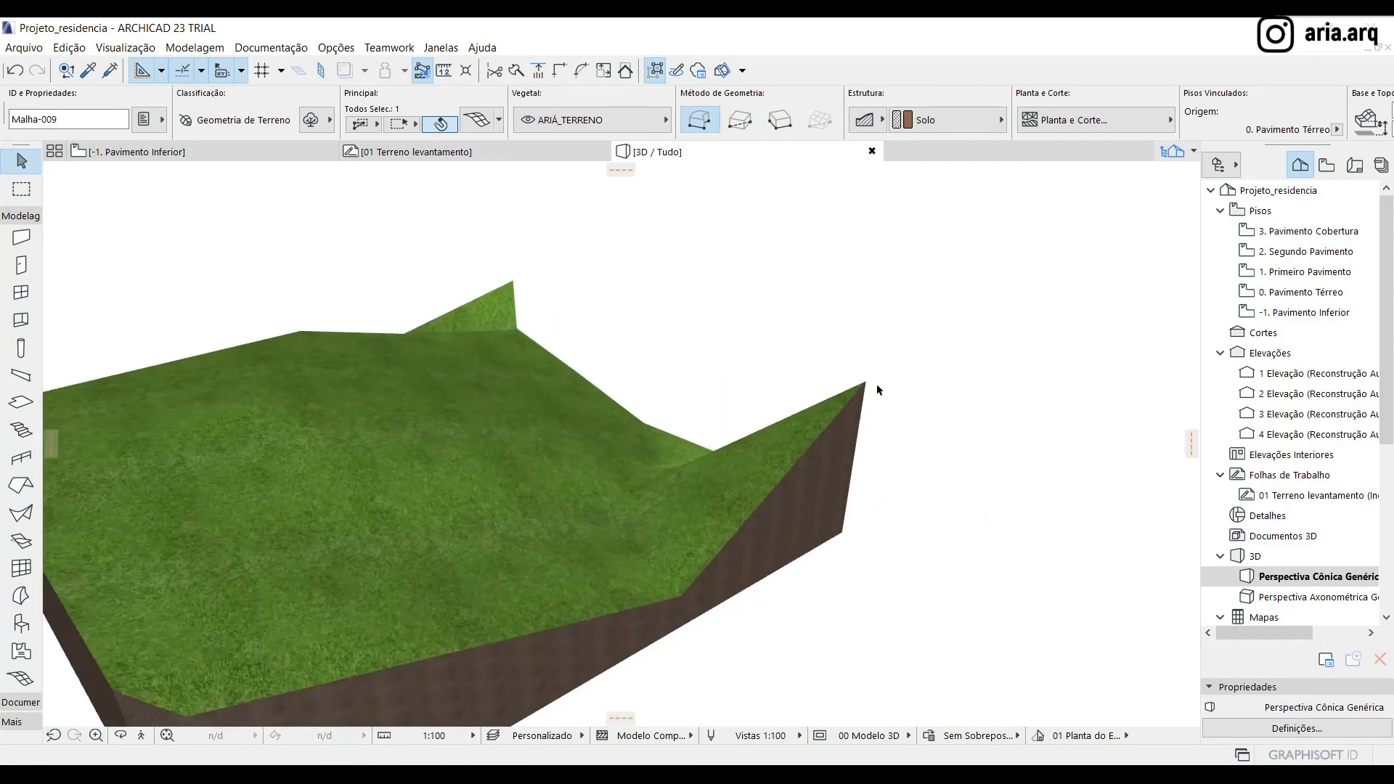
click(866, 383)
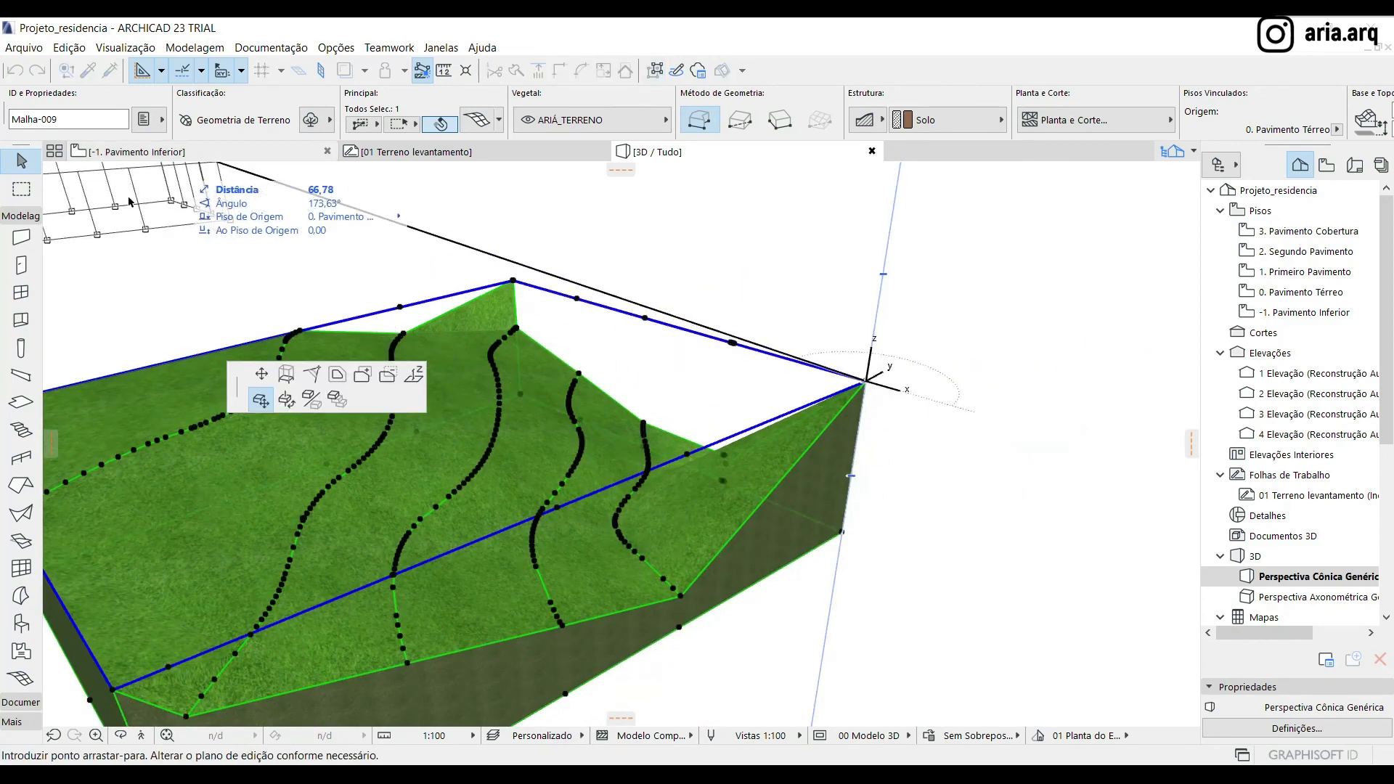
click(417, 377)
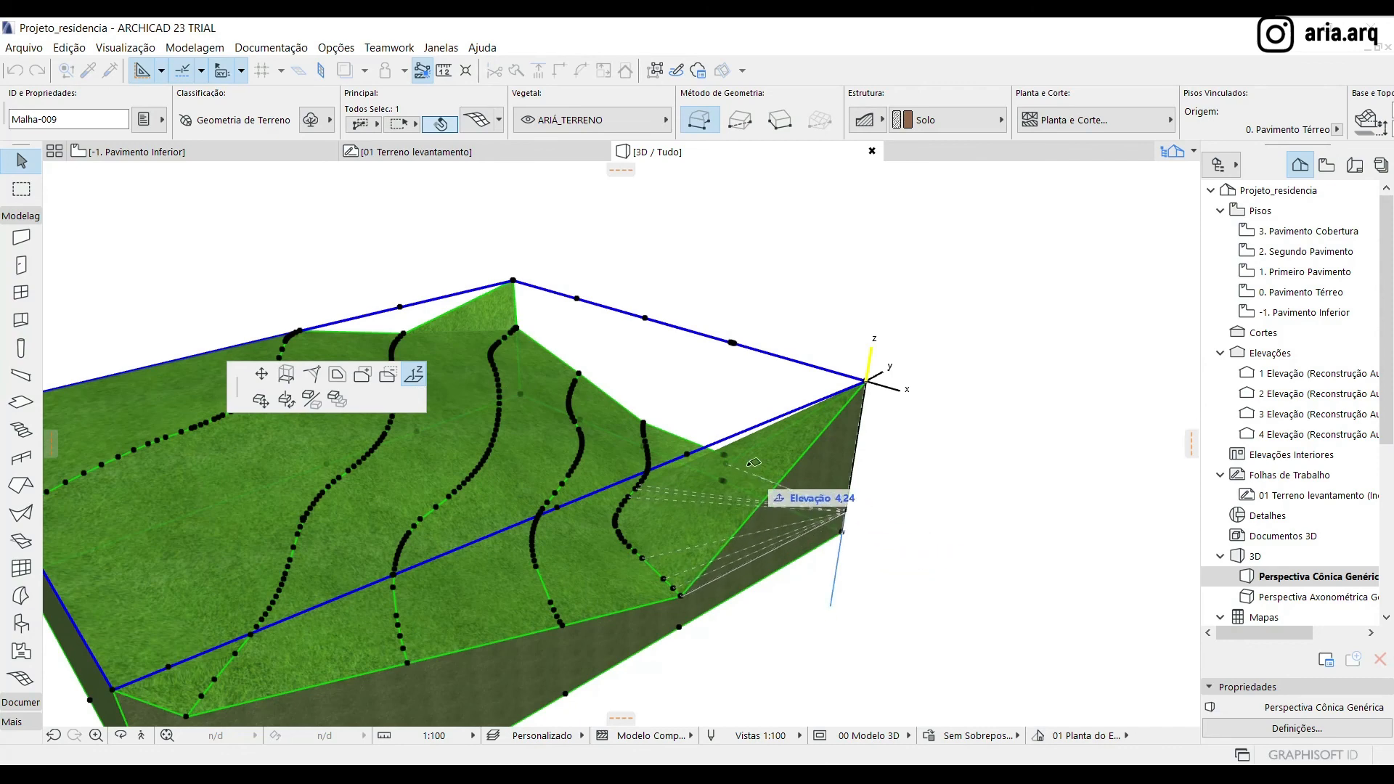
click(762, 520)
Raise the sunken mesh point at the small circle by 0.30 to the level of the neighbouring boundary point
shift+middle_drag(853, 534, 650, 504)
click(630, 522)
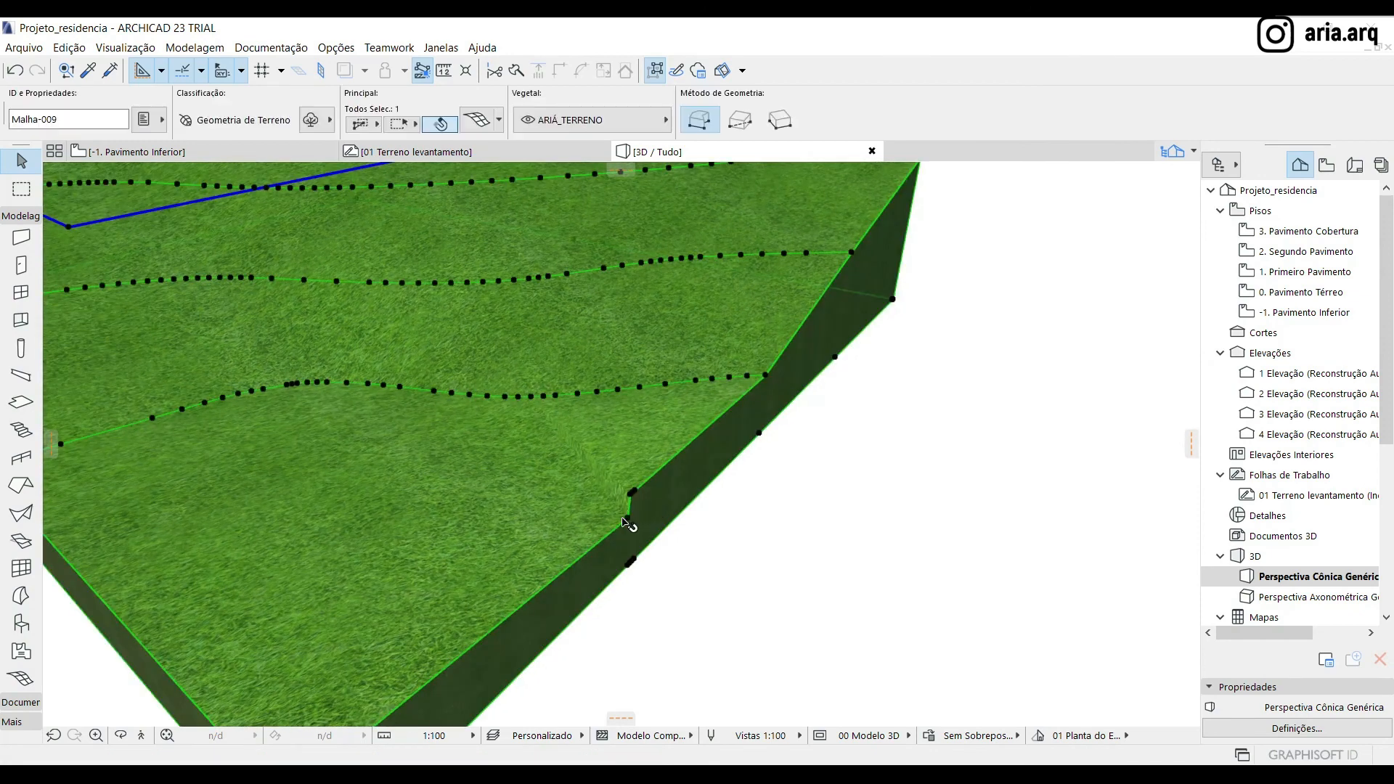
click(629, 523)
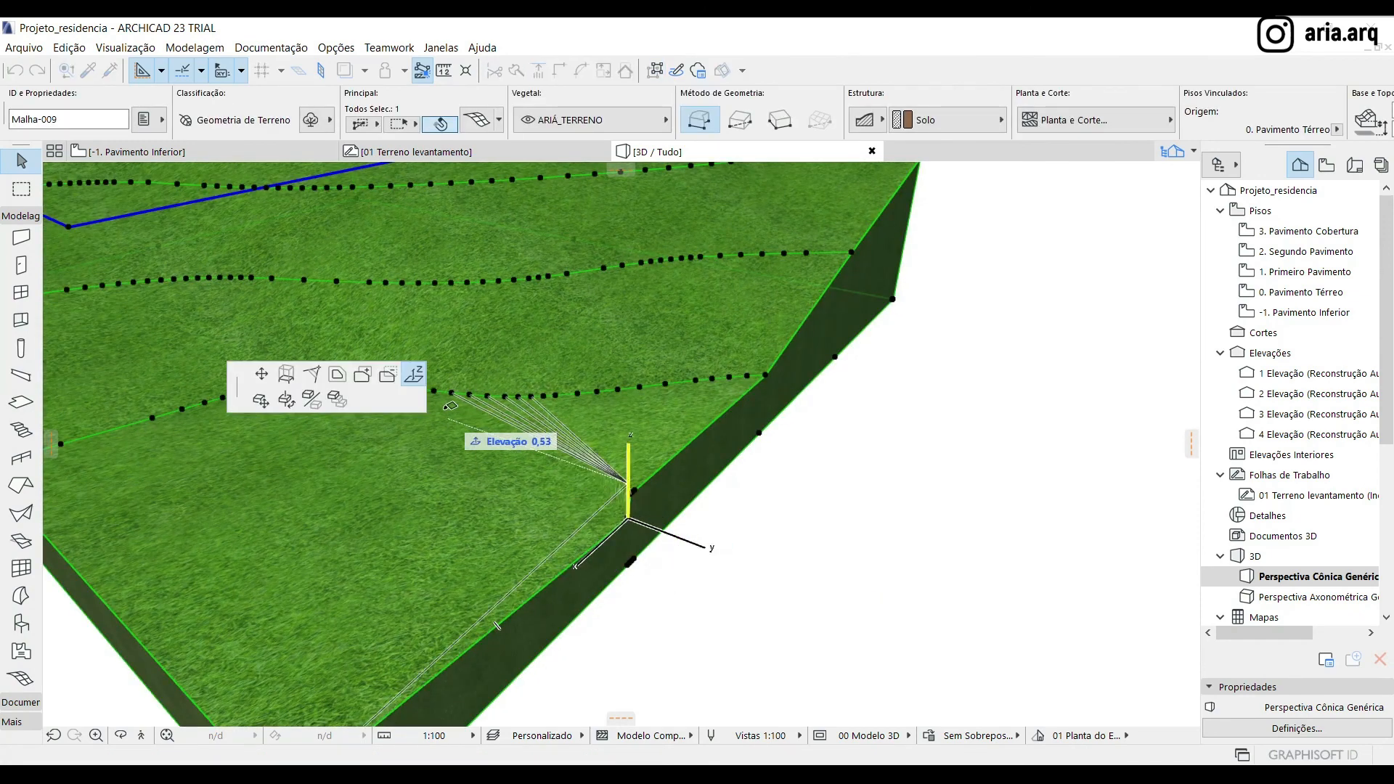
click(638, 490)
scroll(739, 532, down, 6)
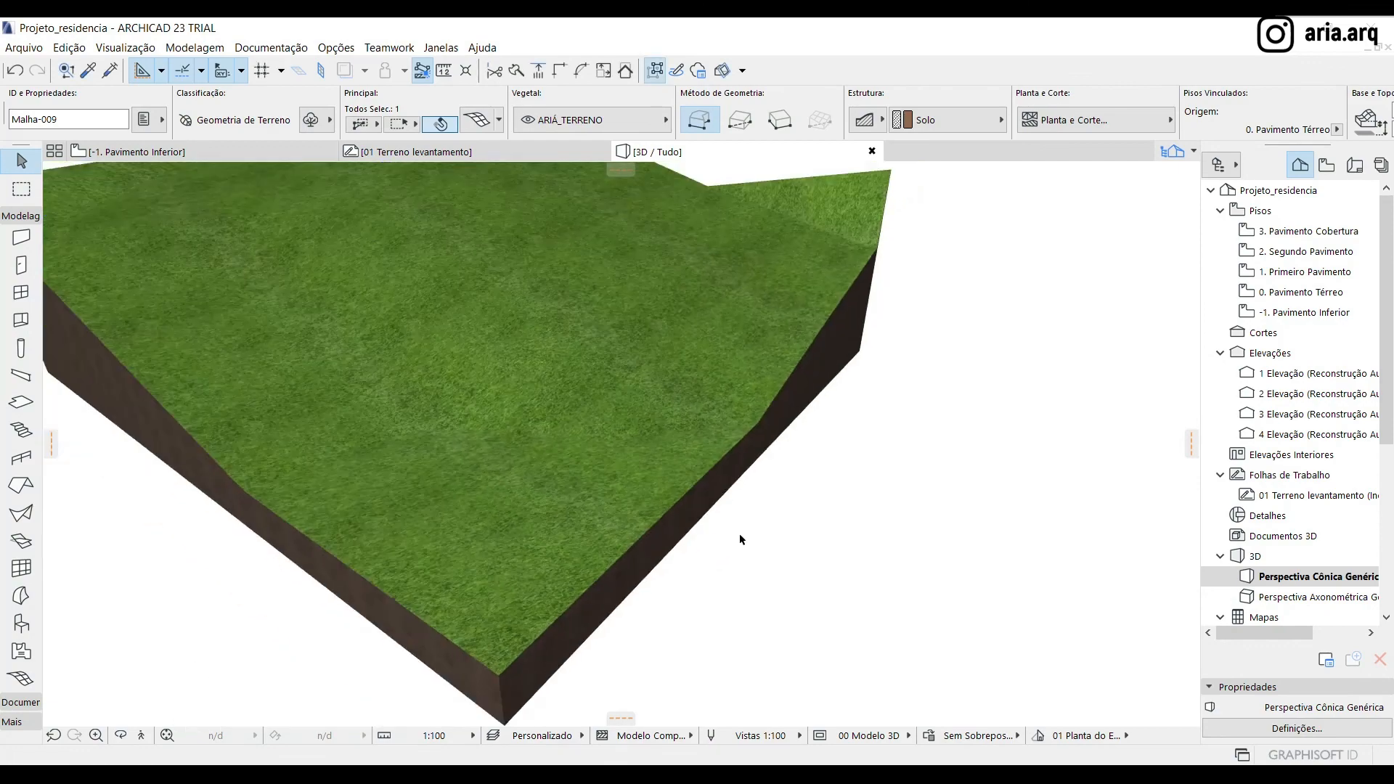
Examine the terrain's upper left corner in the -1. Pavimento Inferior plan and the survey worksheet, and return to the 3D view
shift+middle_drag(810, 429, 411, 436)
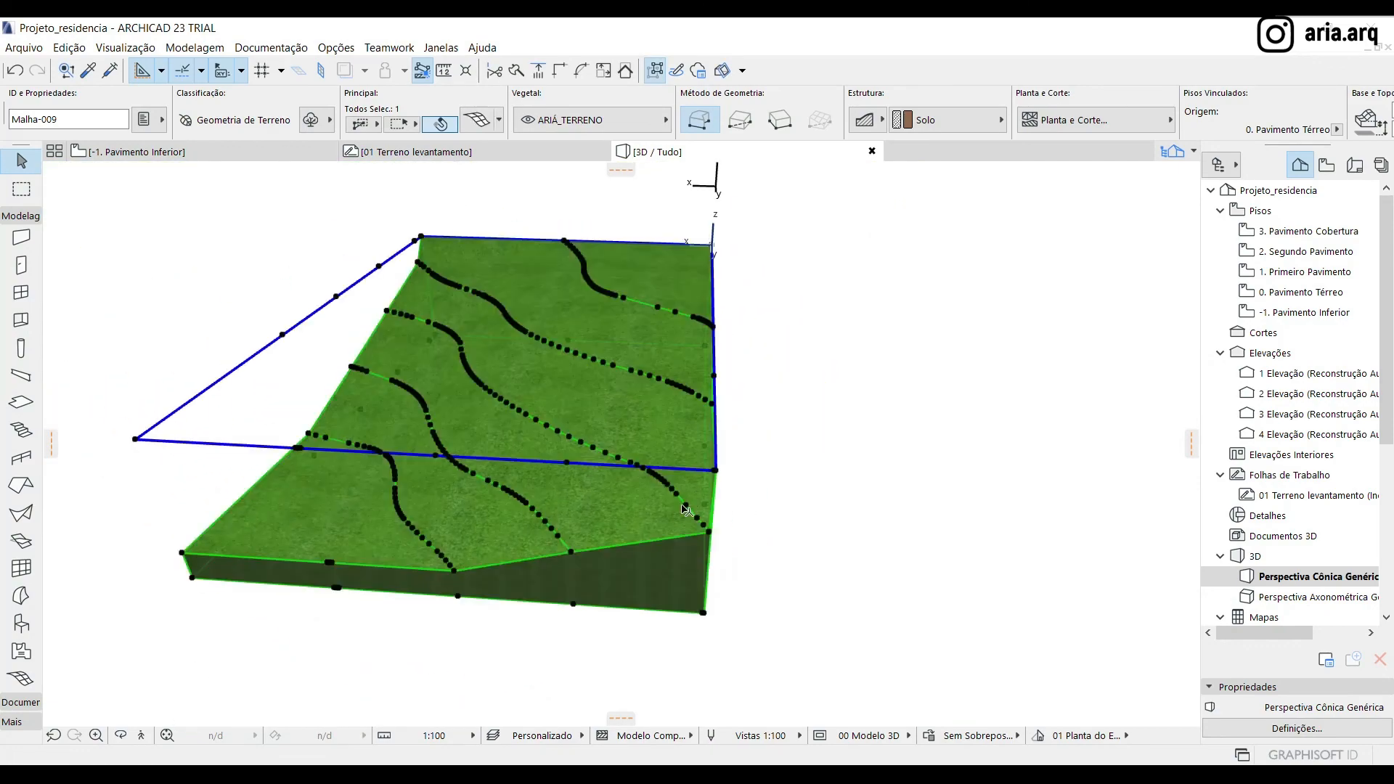
scroll(686, 511, up, 2)
click(235, 154)
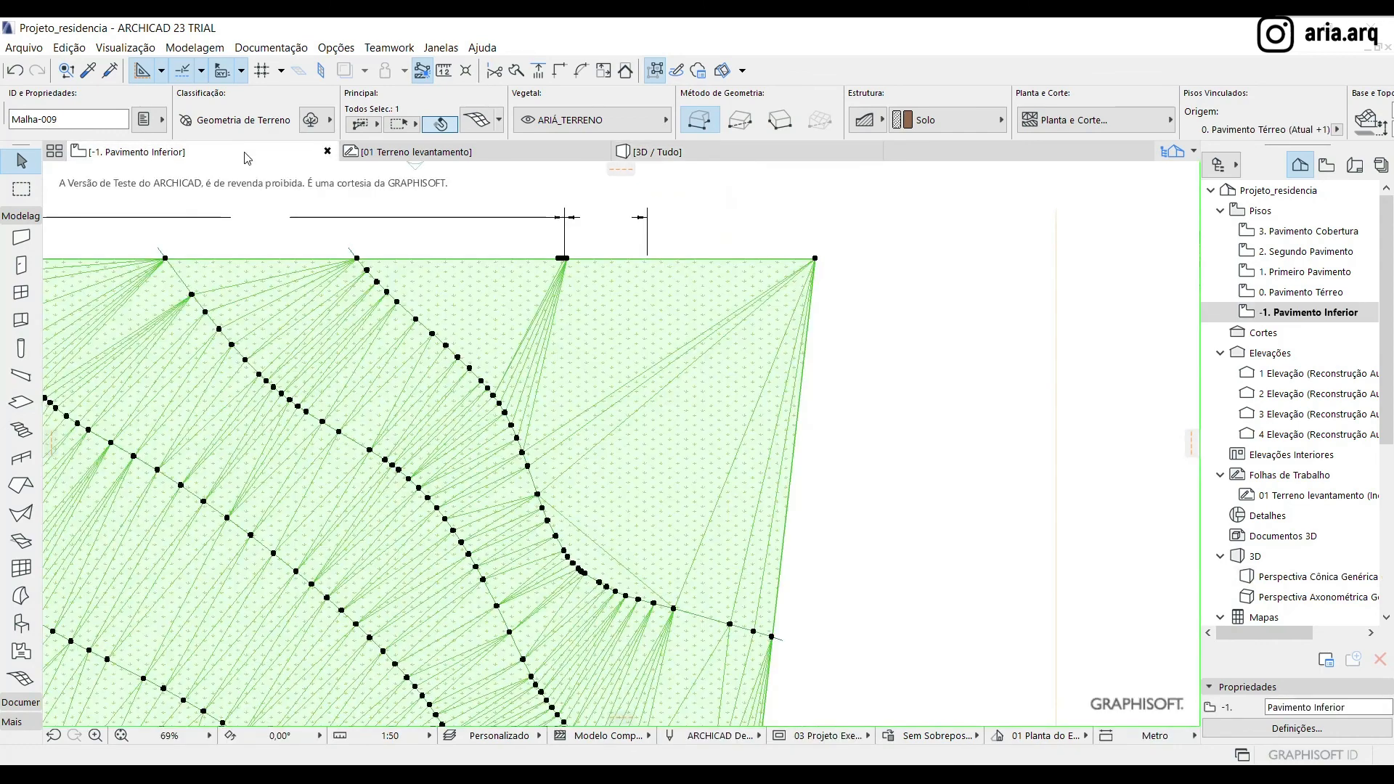
scroll(664, 313, up, 8)
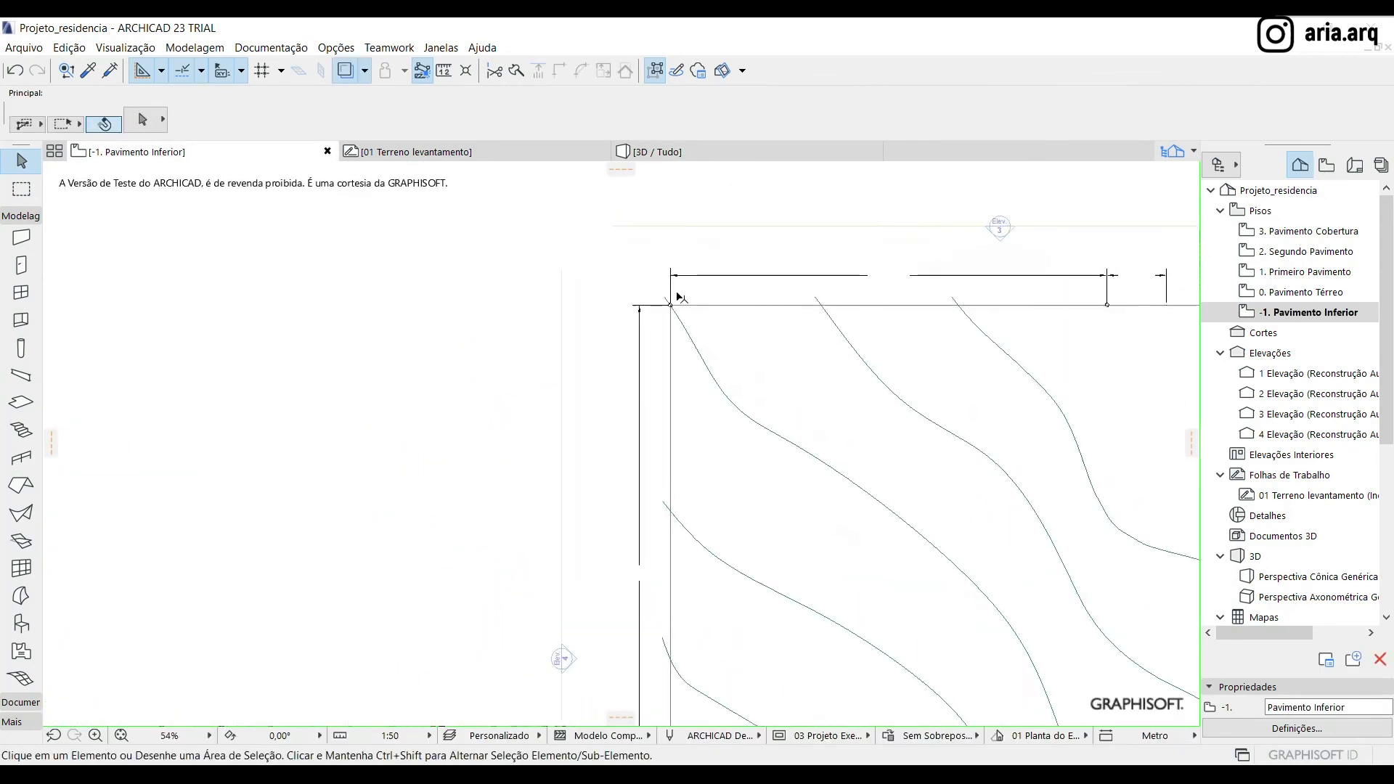
click(473, 154)
click(138, 152)
click(717, 343)
click(712, 315)
mouse_move(462, 156)
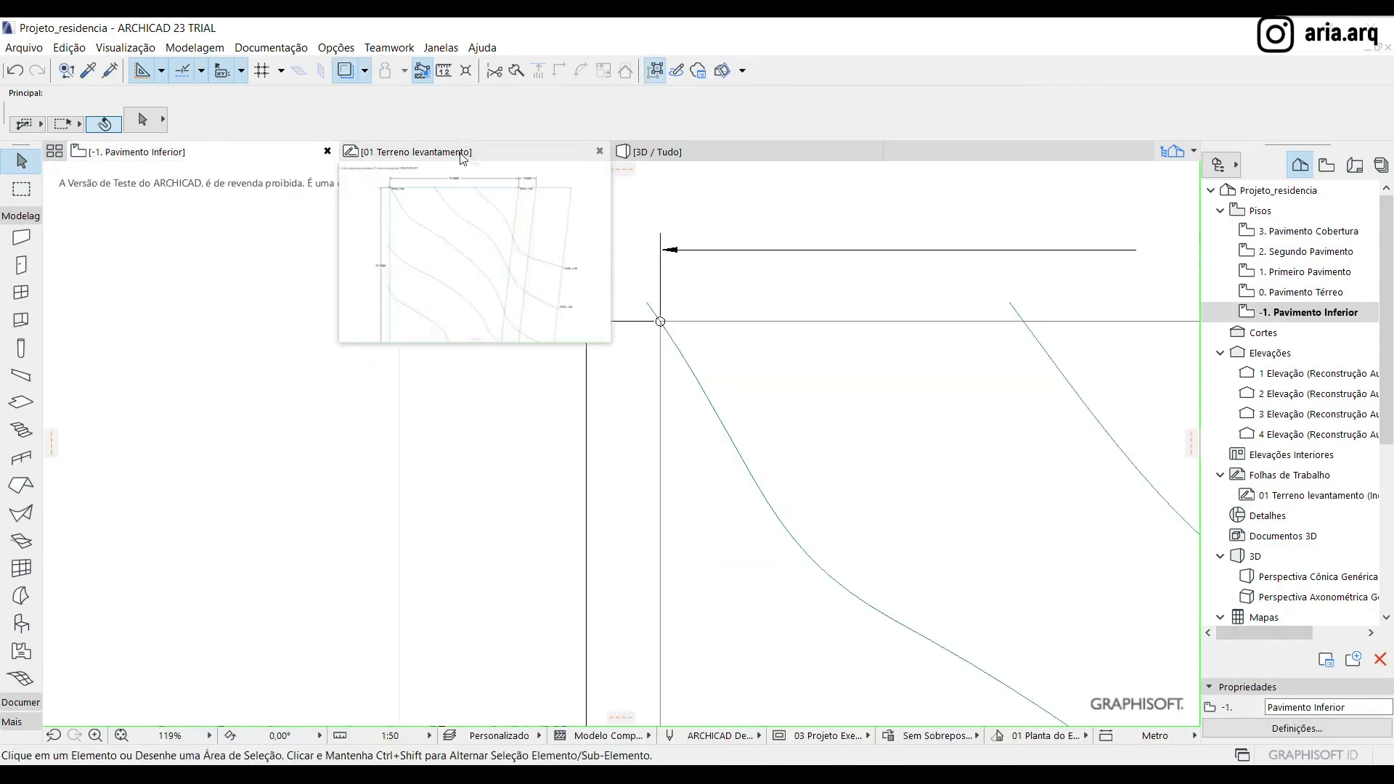
click(672, 153)
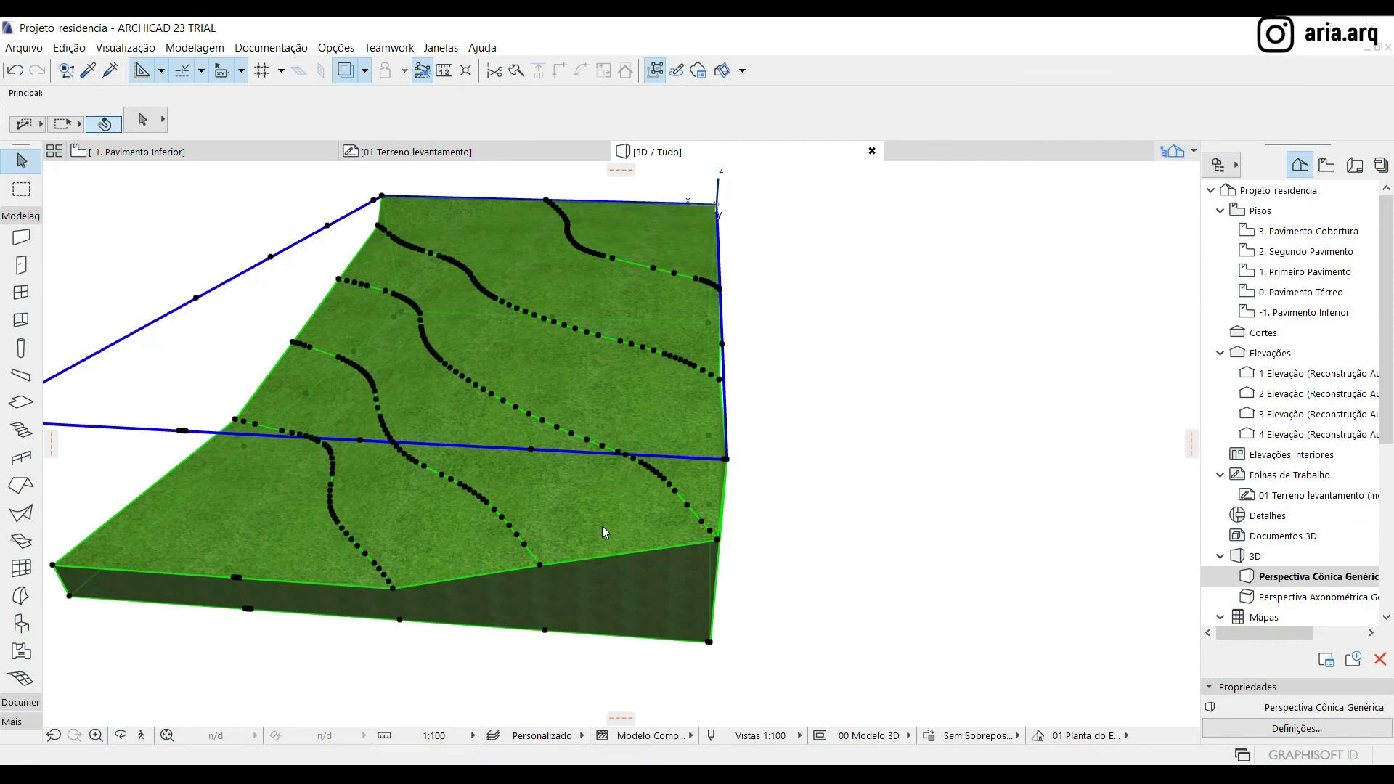
mouse_move(625, 531)
shift+middle_down()
mouse_move(904, 346)
mouse_move(836, 374)
shift+middle_up()
click(833, 379)
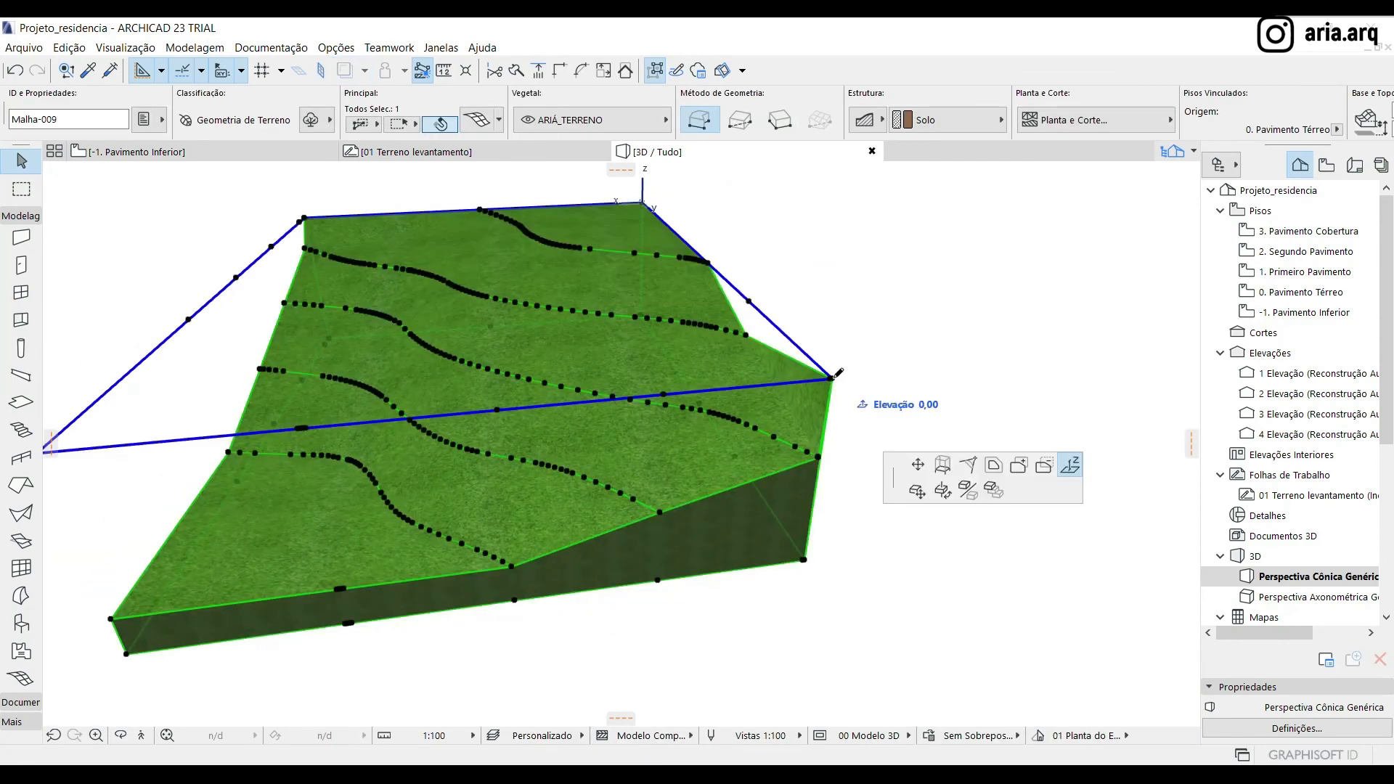
click(821, 453)
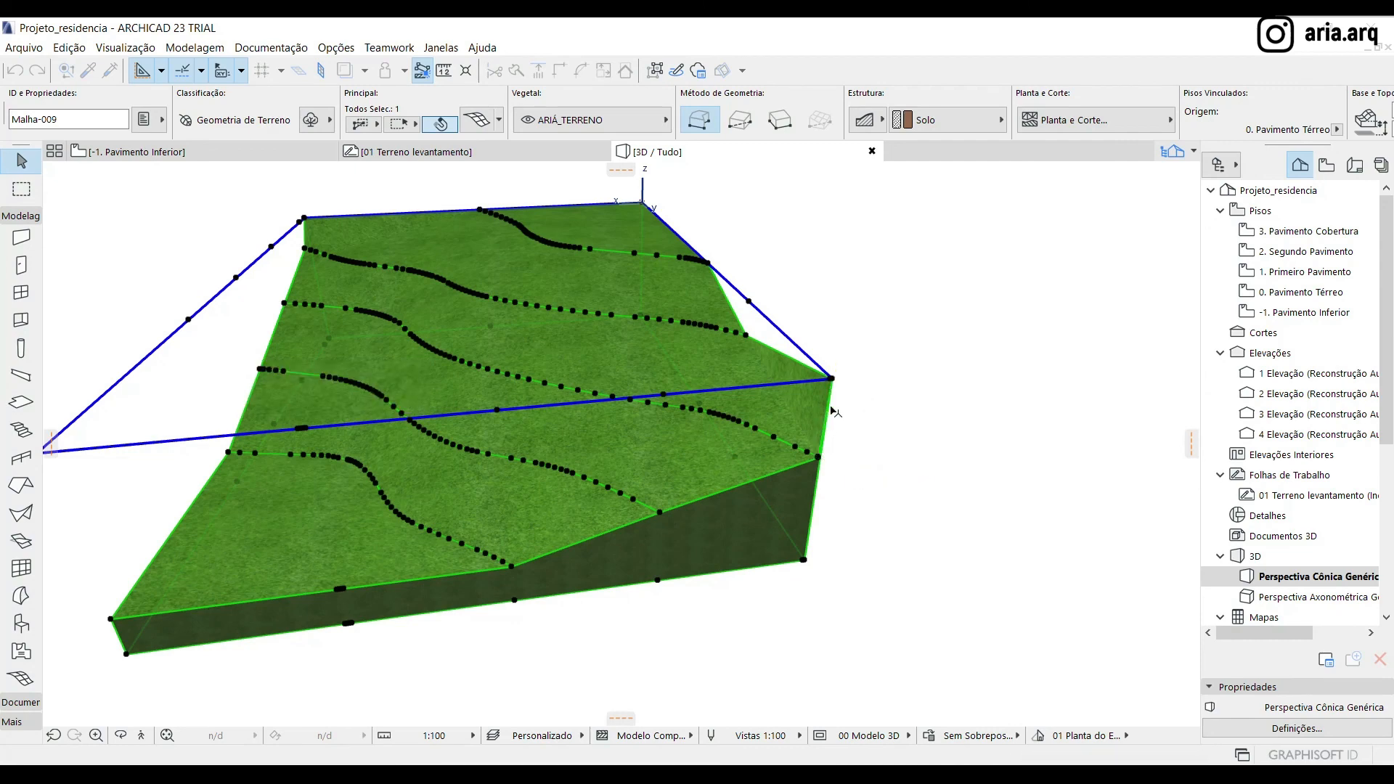
click(833, 379)
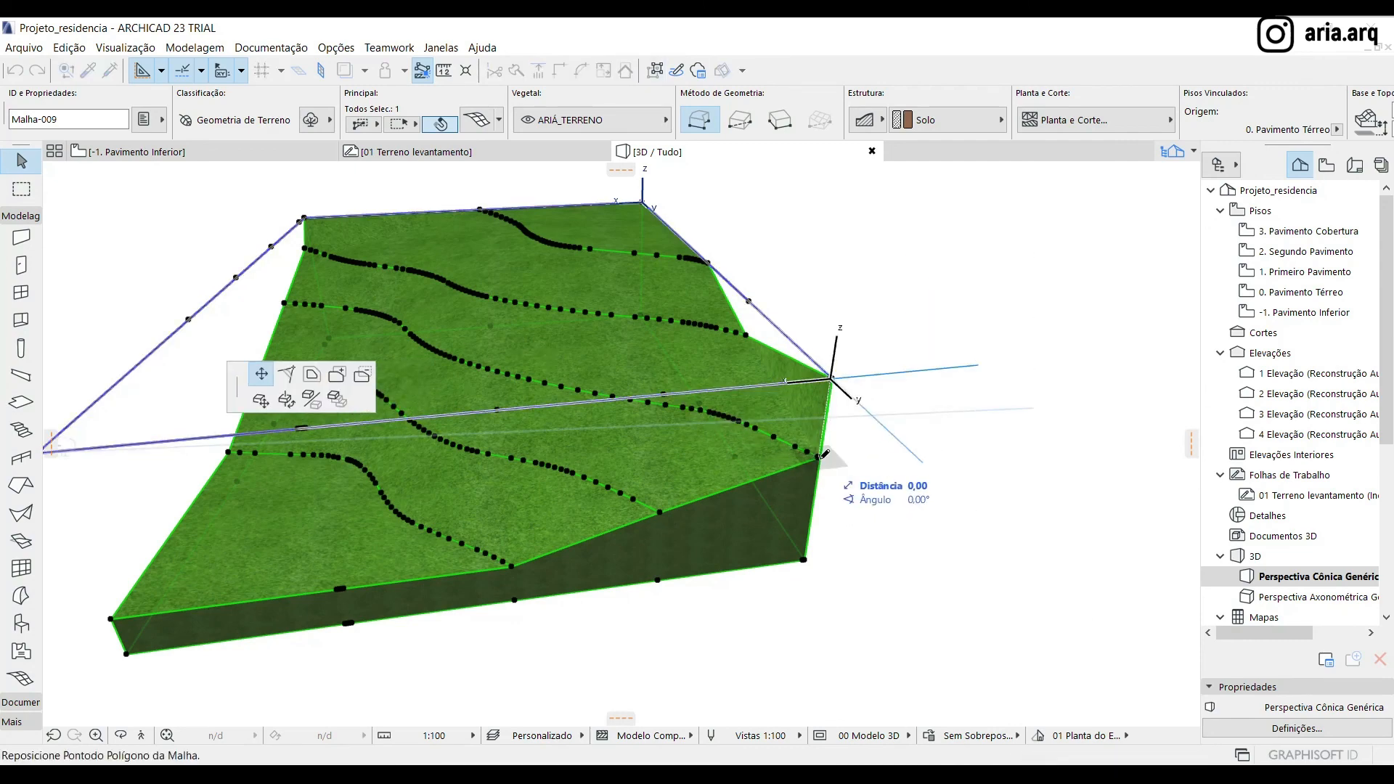
key(Escape)
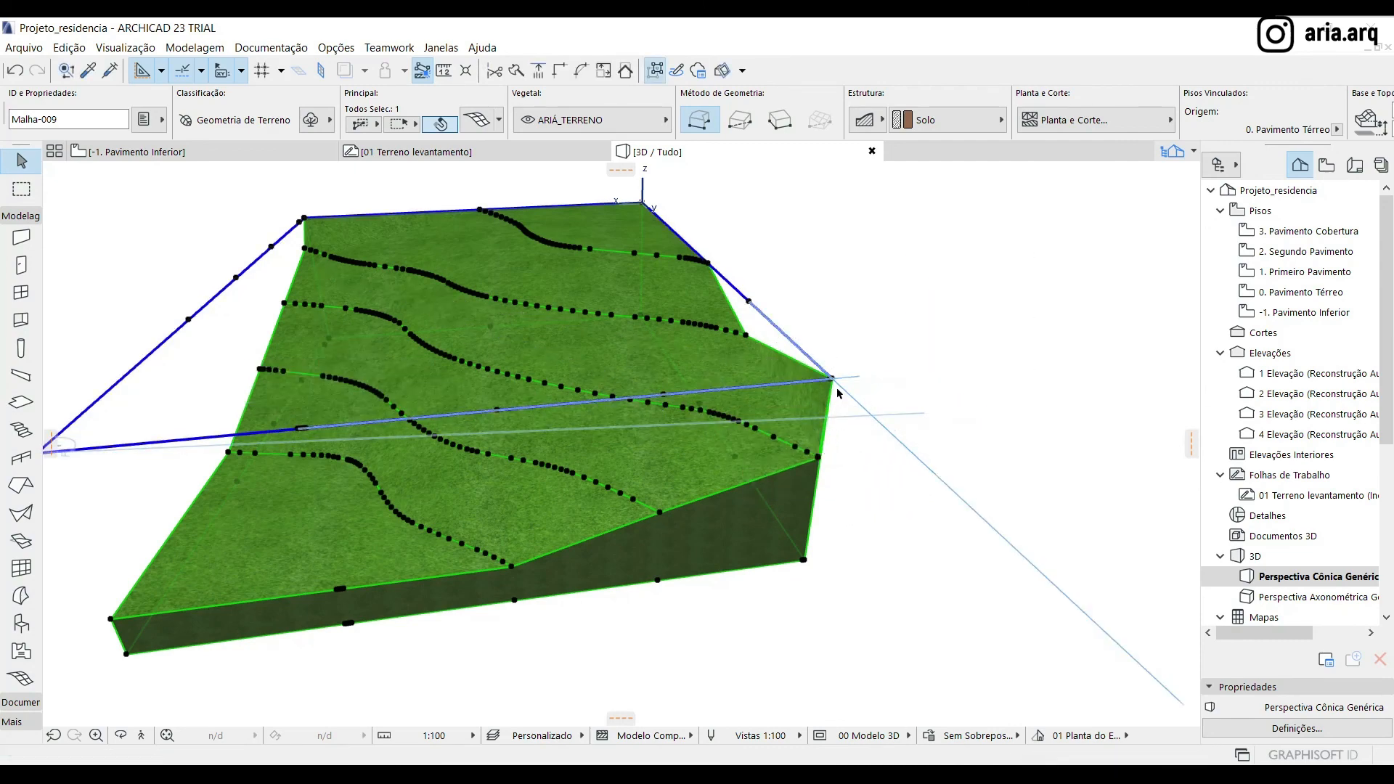
Lower the raised terrain mesh corner to the level of the adjacent contour endpoint by elevating only that point
scroll(831, 369, up, 3)
scroll(832, 373, up, 2)
click(832, 377)
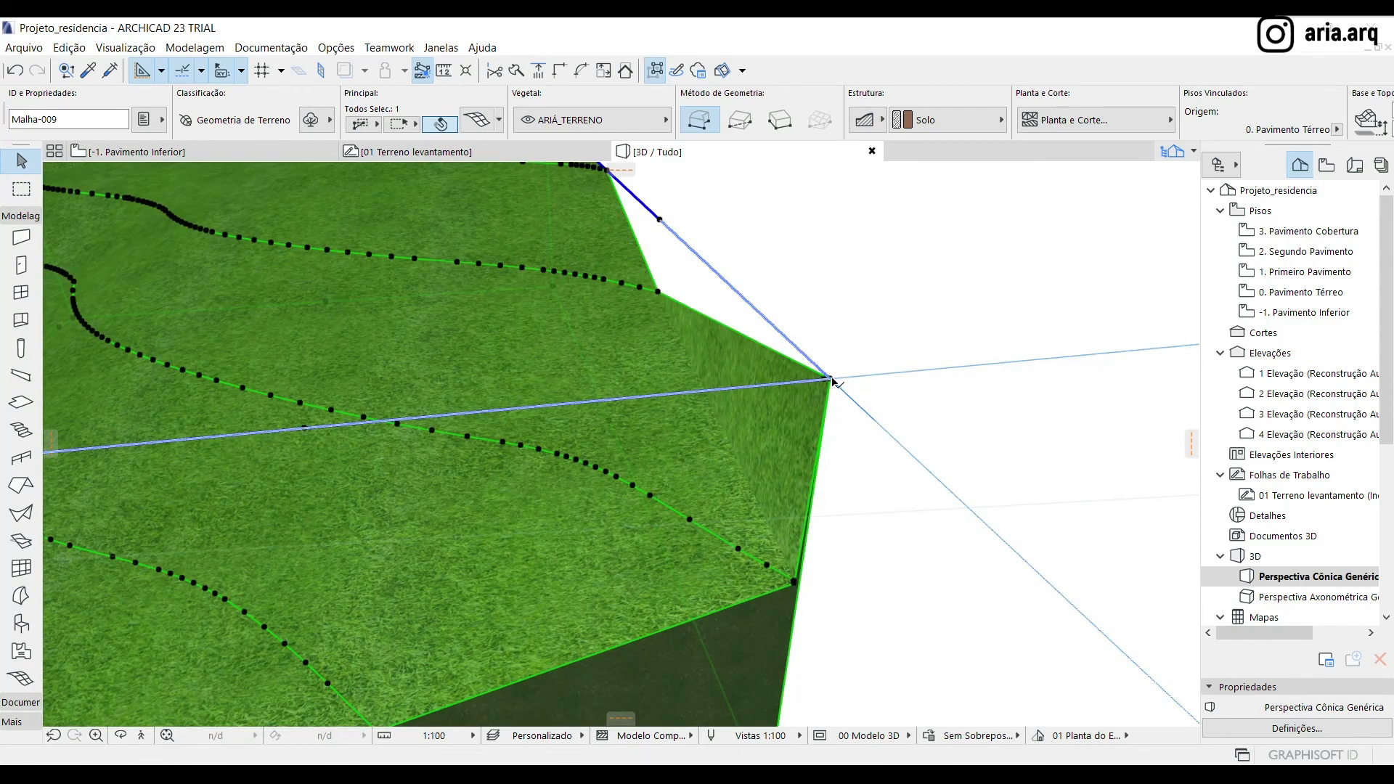
click(833, 379)
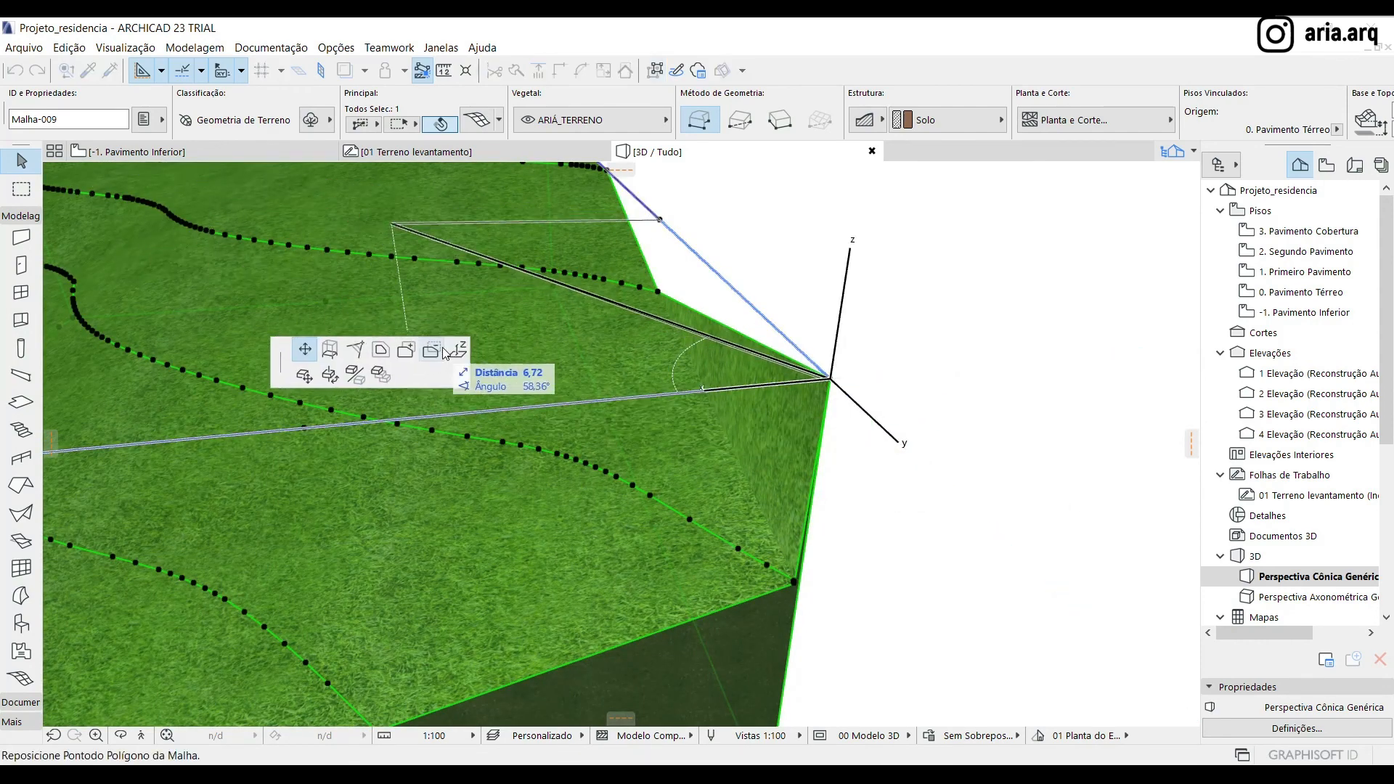
click(412, 375)
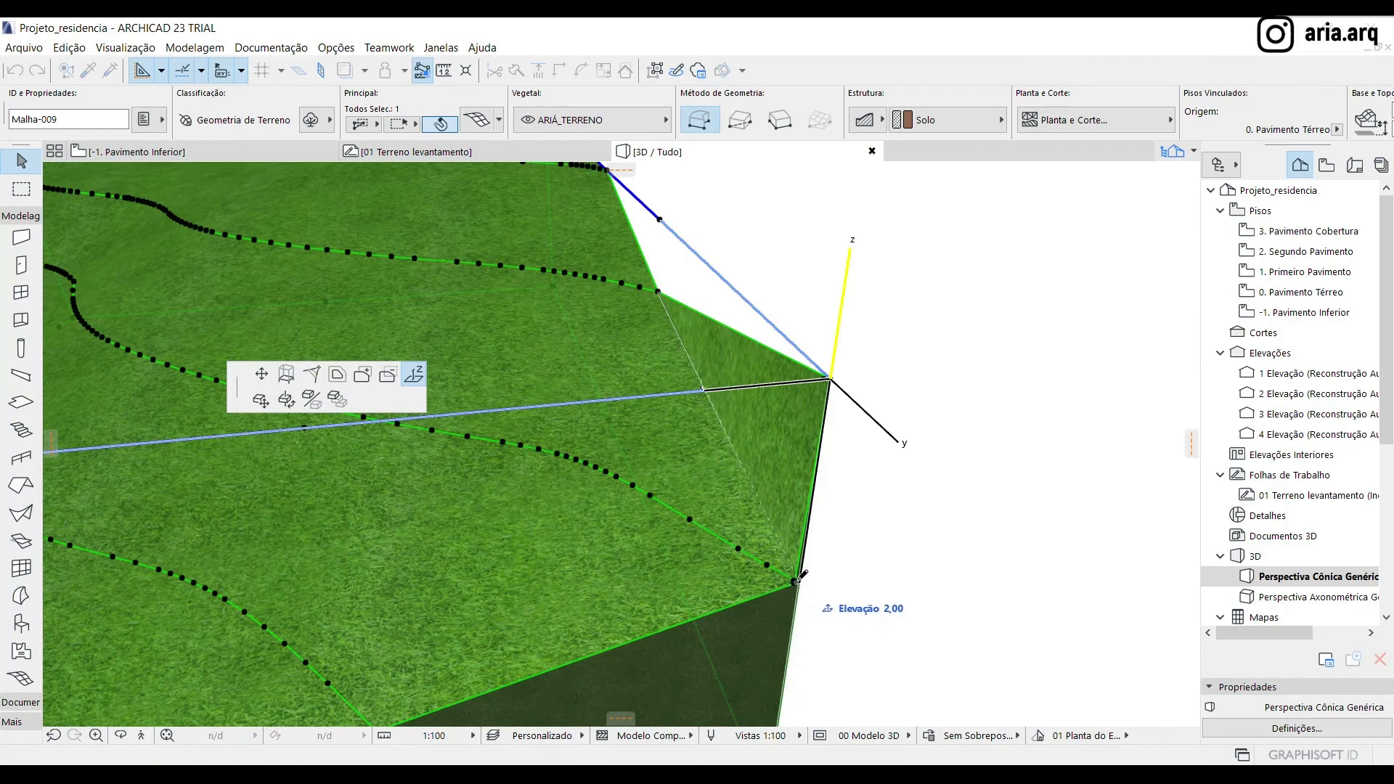
click(795, 582)
scroll(1031, 581, down, 5)
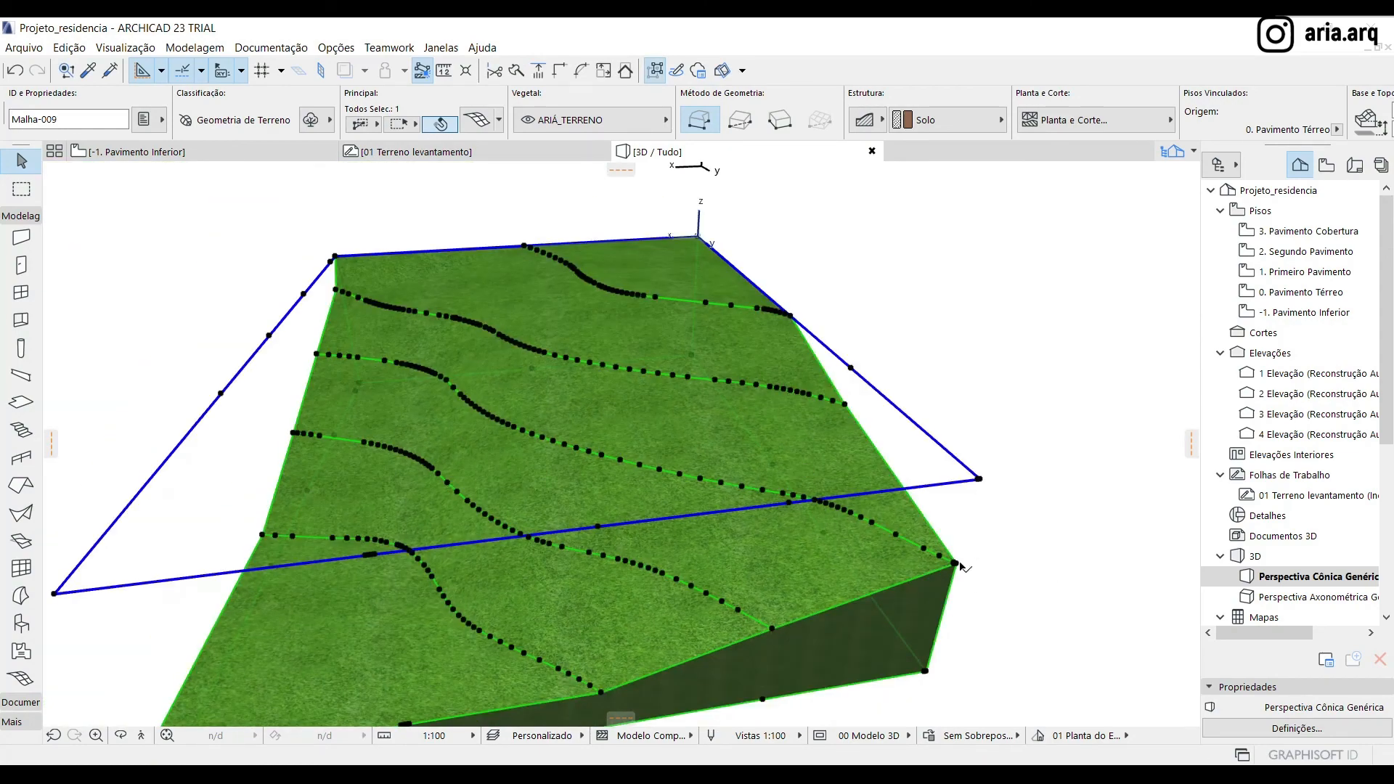
click(979, 480)
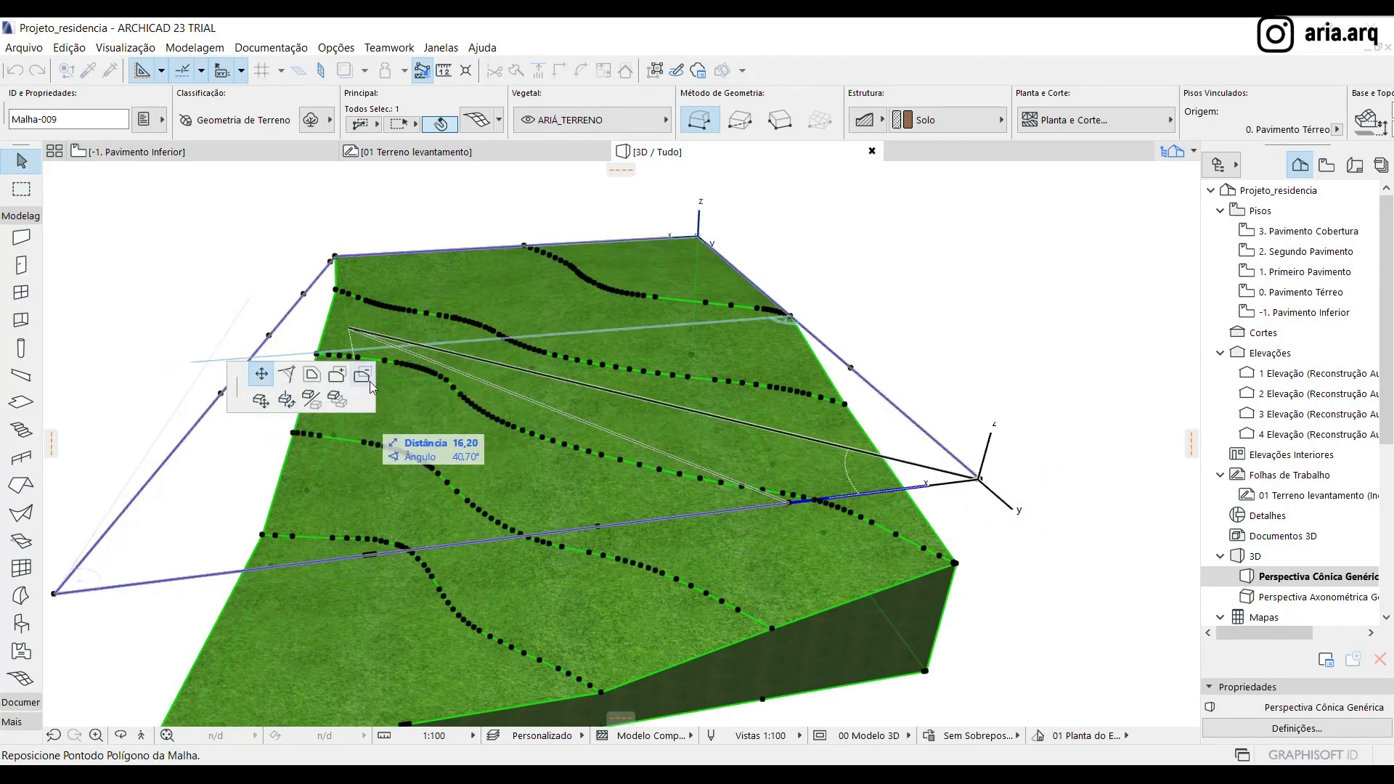
key(Escape)
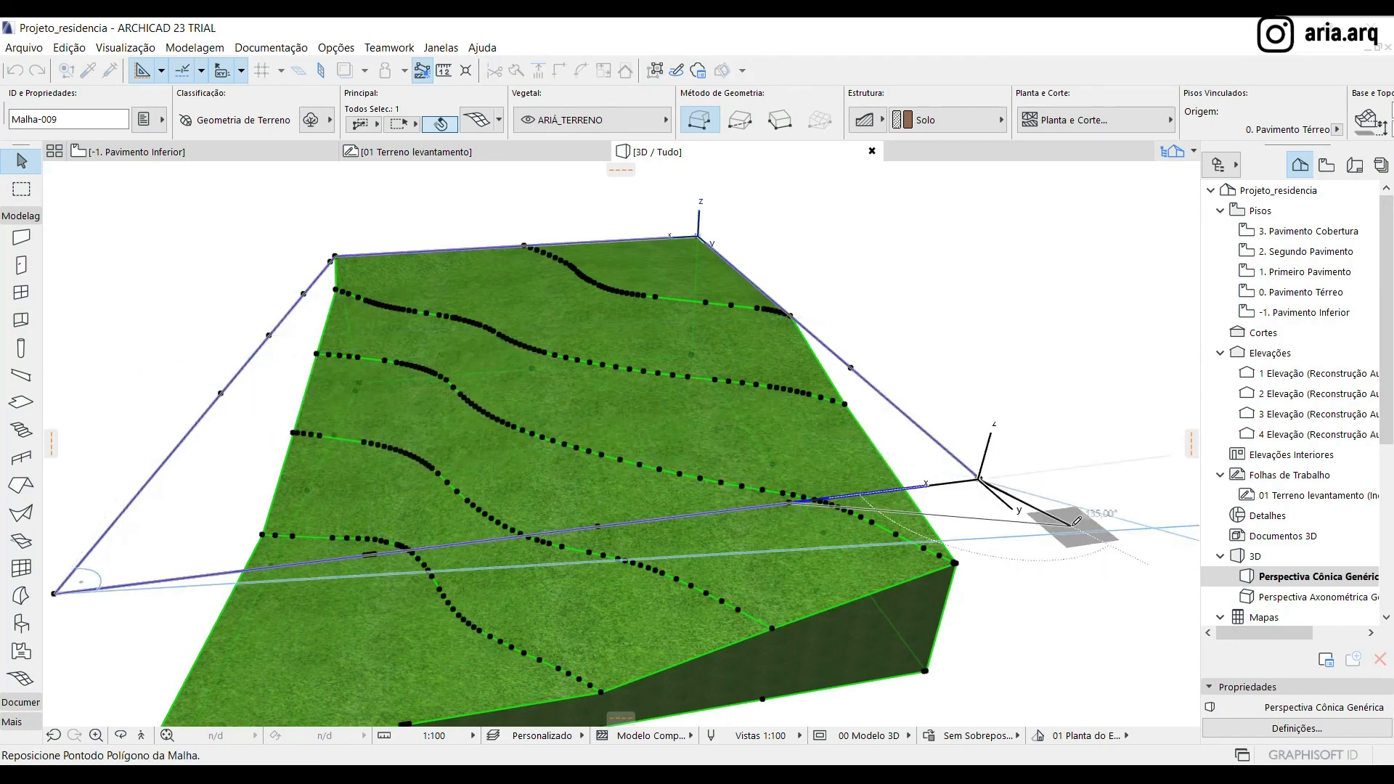
Lower the diagonally opposite raised mesh corner to the level of the nearest contour endpoint by elevating only that point
scroll(883, 472, down, 2)
shift+middle_drag(508, 533, 1038, 529)
scroll(348, 510, up, 3)
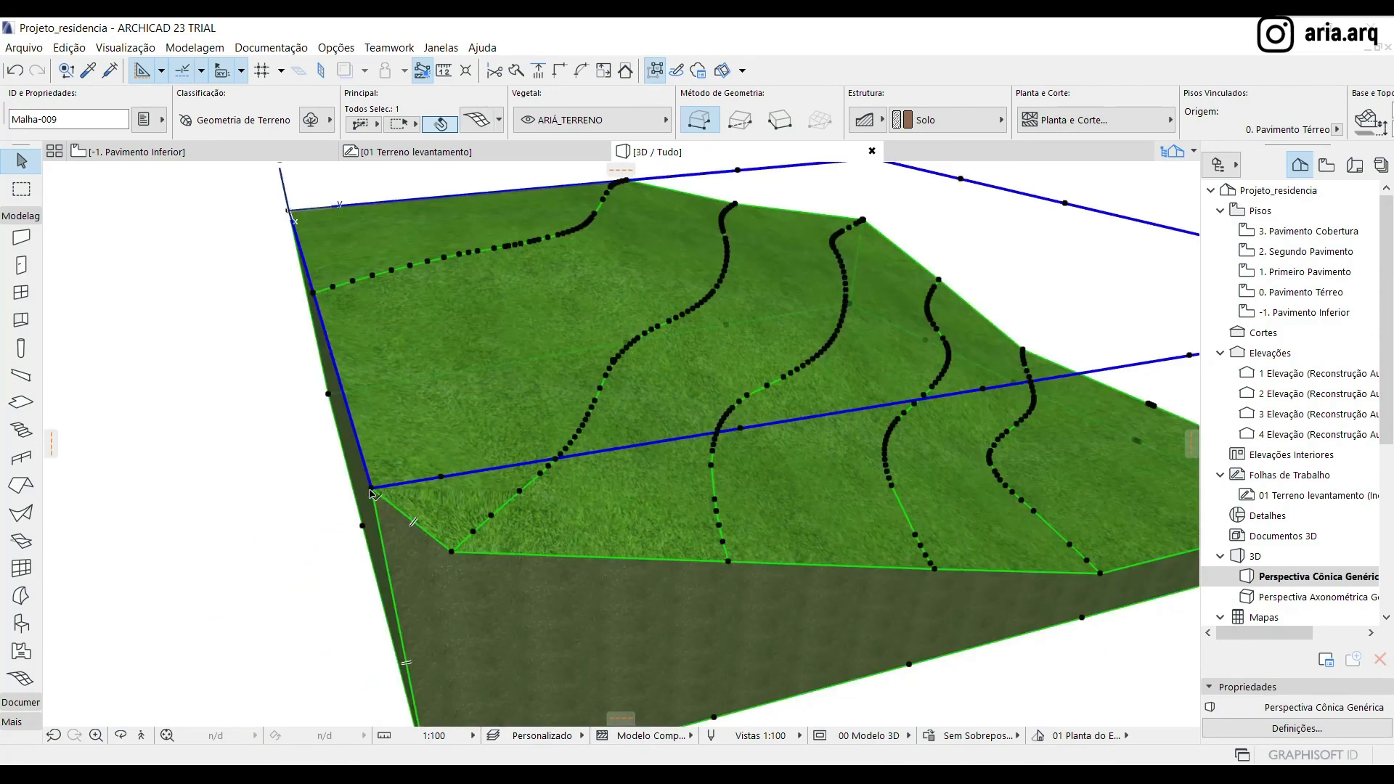
click(370, 494)
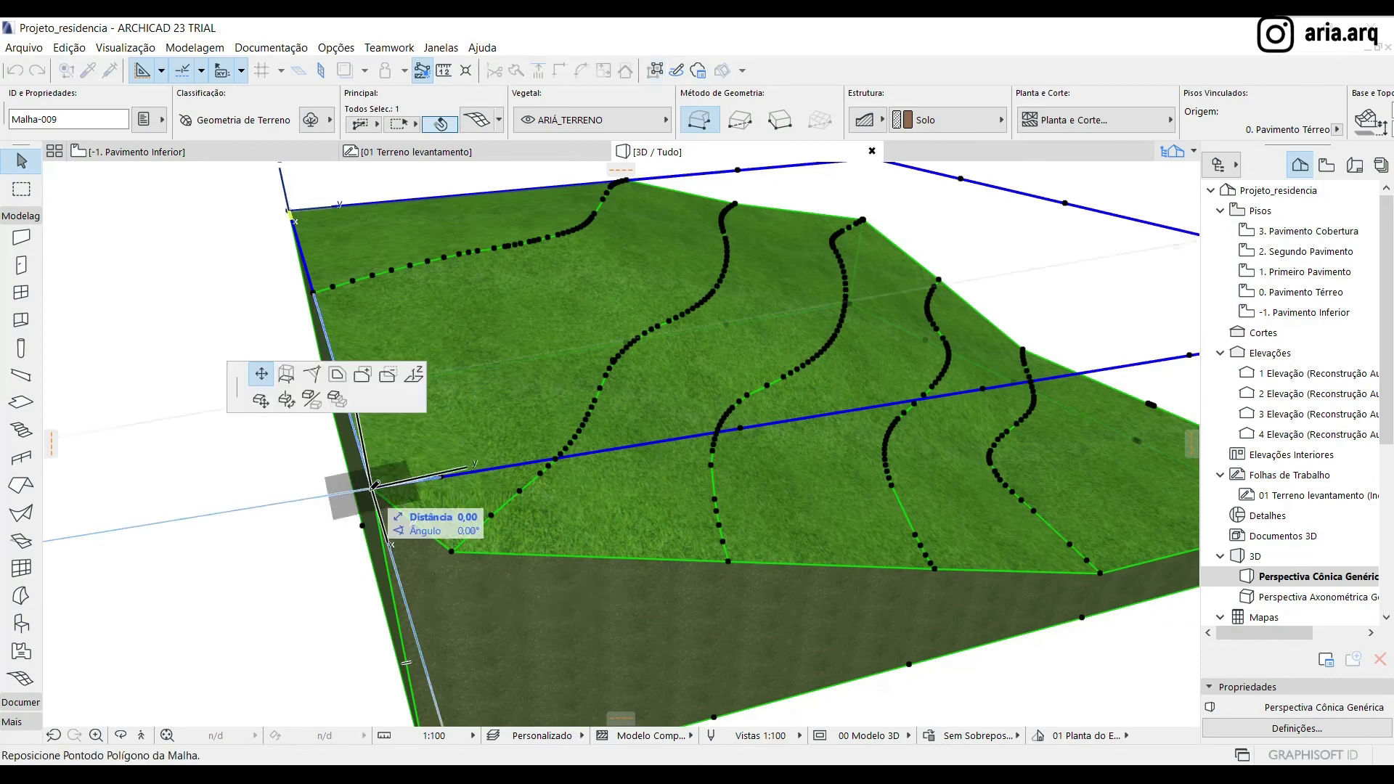
click(414, 375)
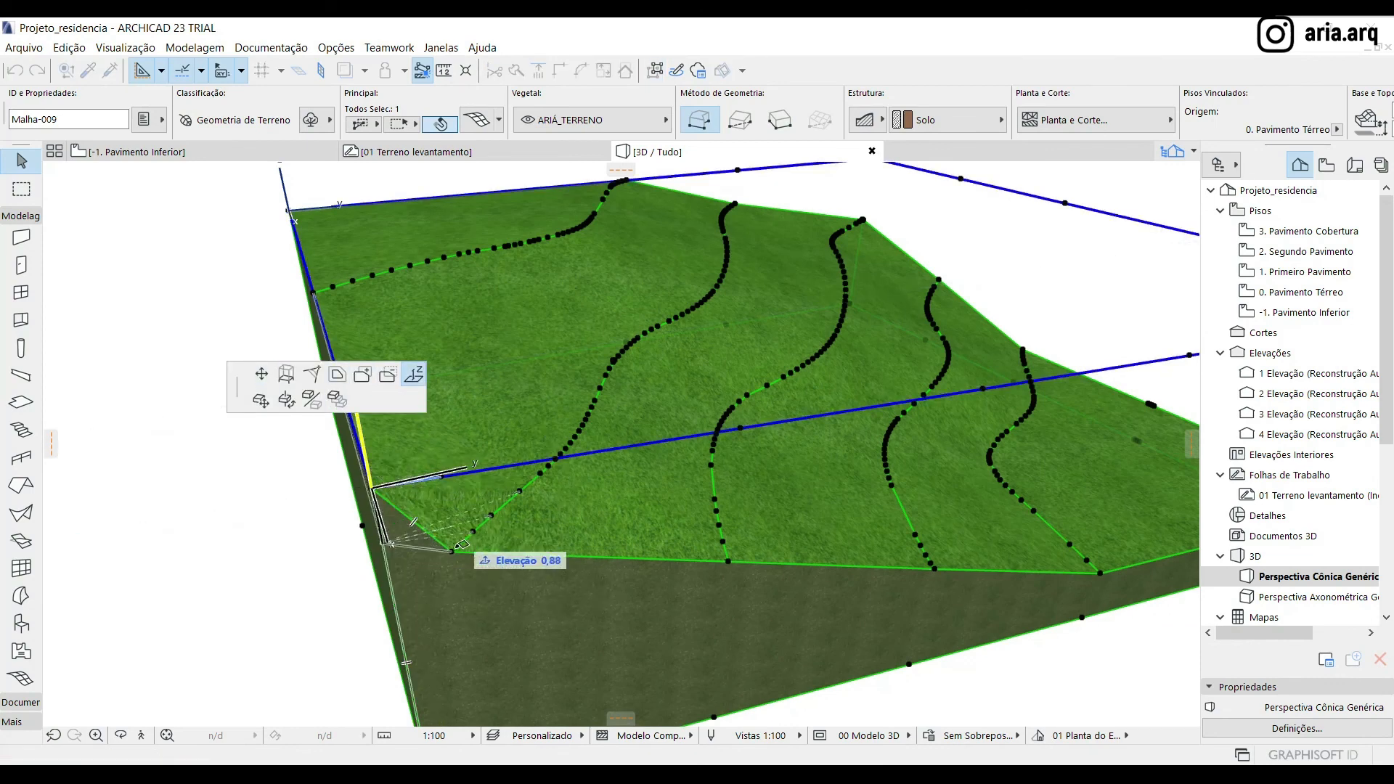
click(451, 552)
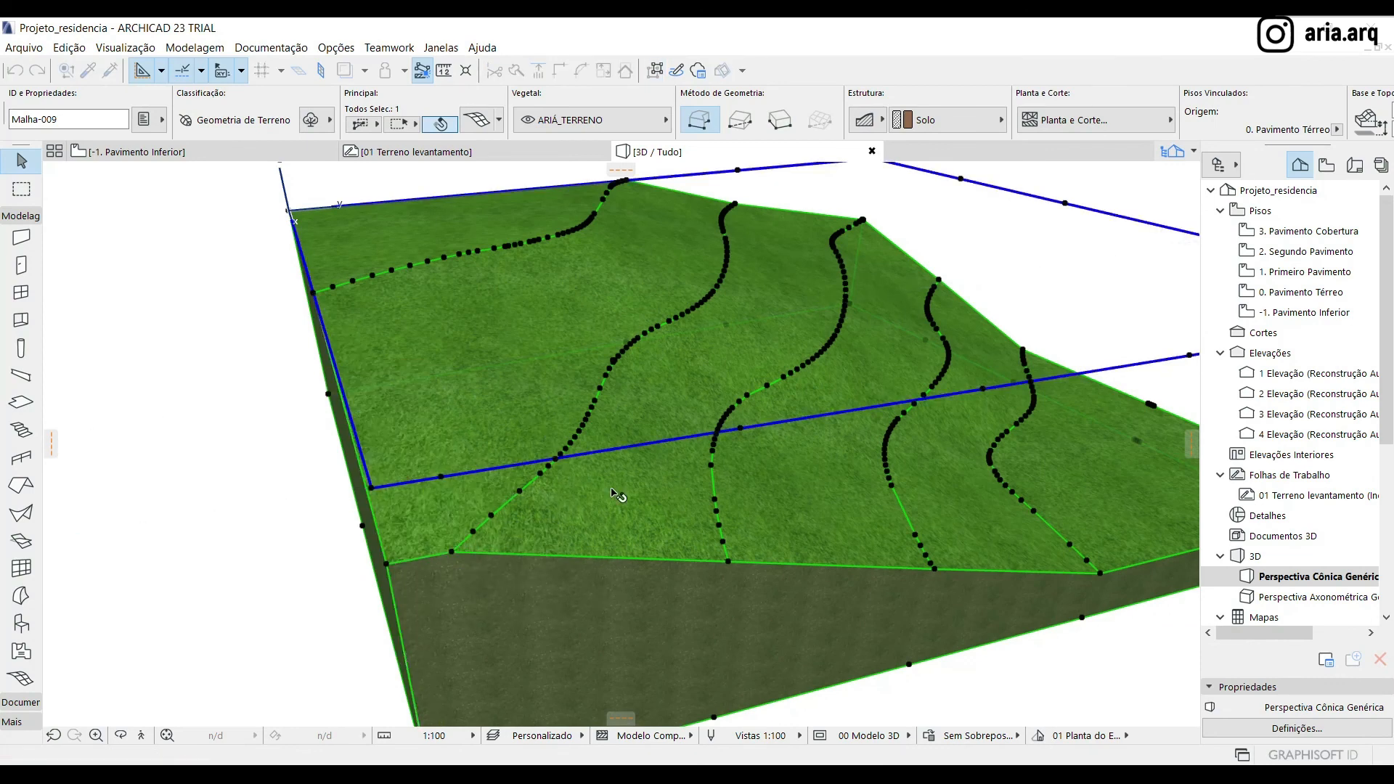
Examine the terrain in 3D and compare the -1. Pavimento Inferior plan with the level marks around the lower left corner of the survey worksheet
scroll(616, 495, down, 2)
shift+middle_drag(405, 538, 305, 498)
shift+middle_drag(942, 508, 565, 518)
shift+middle_drag(551, 536, 578, 369)
click(134, 151)
scroll(438, 239, down, 5)
scroll(526, 374, up, 4)
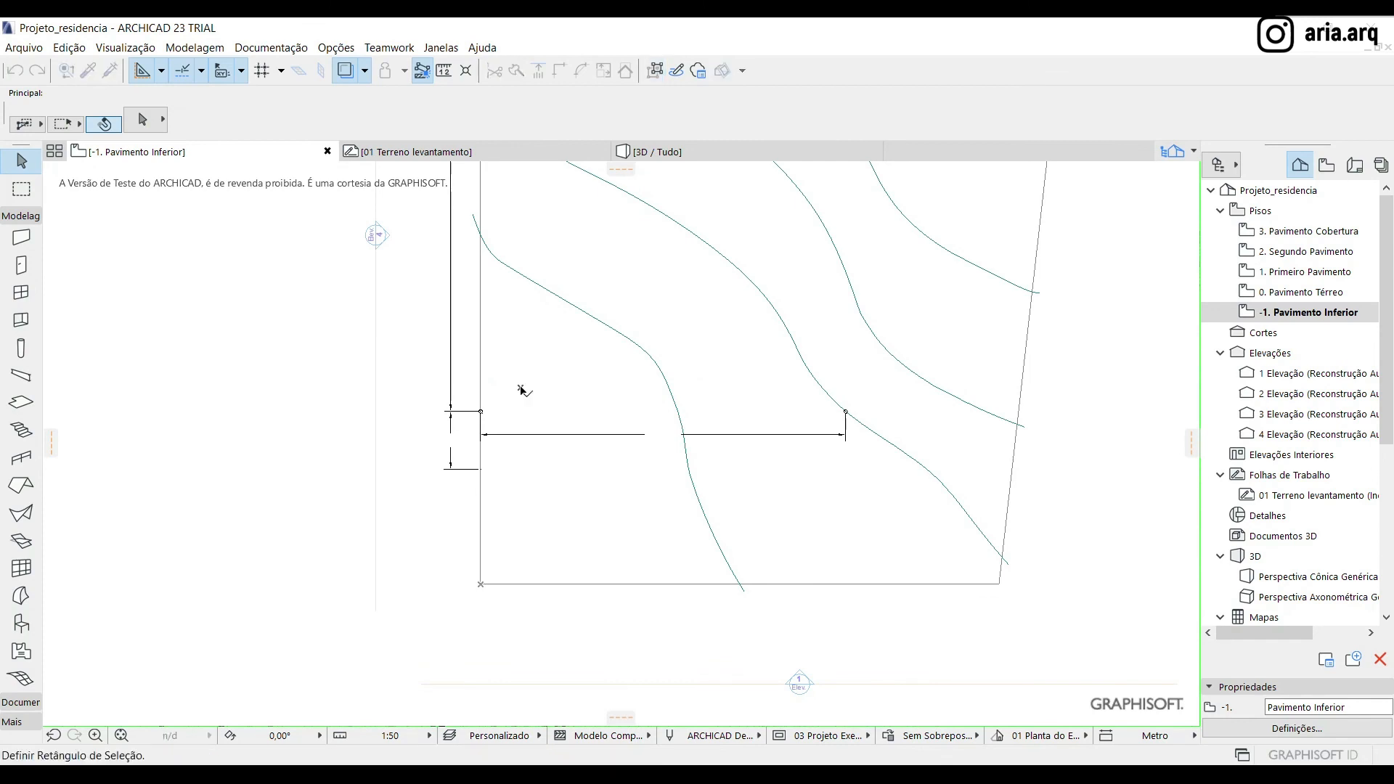
click(660, 153)
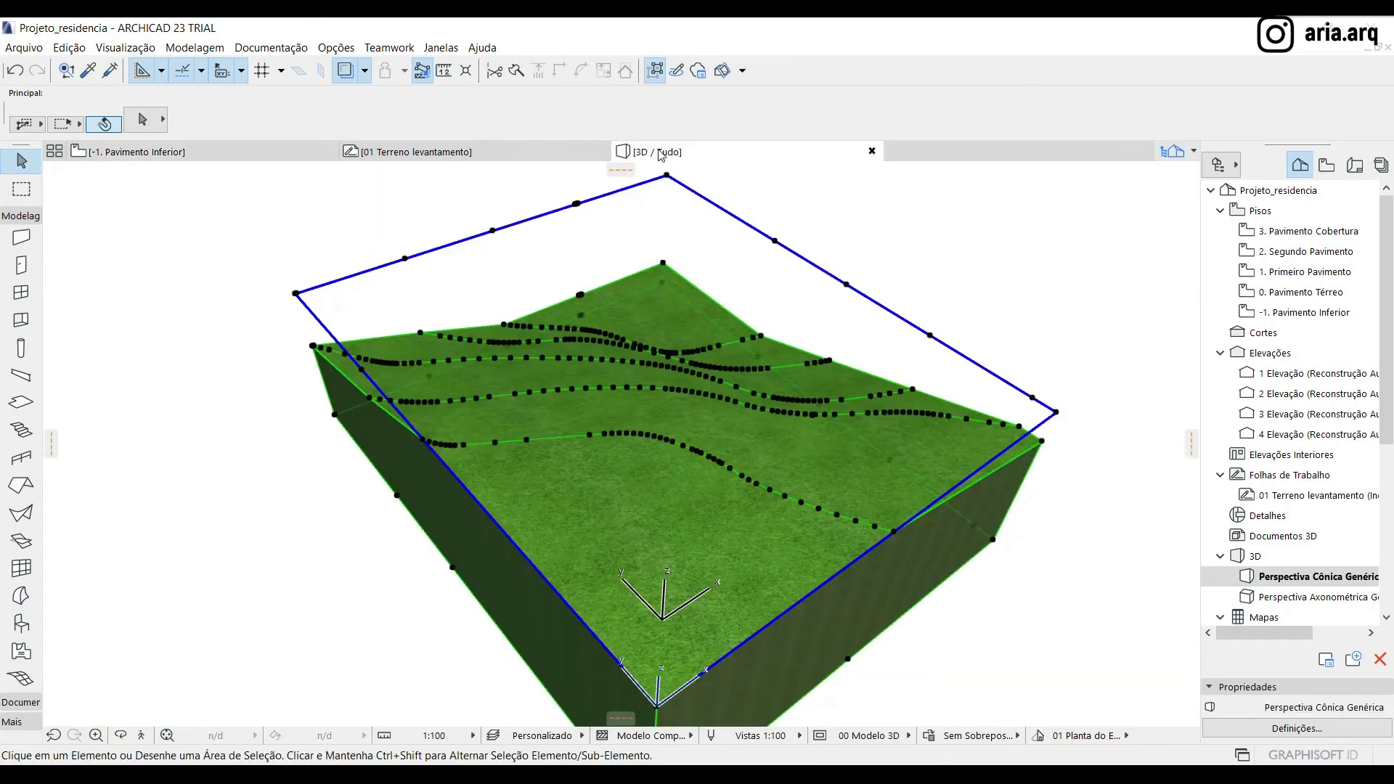
click(426, 152)
scroll(463, 412, down, 3)
scroll(459, 468, up, 3)
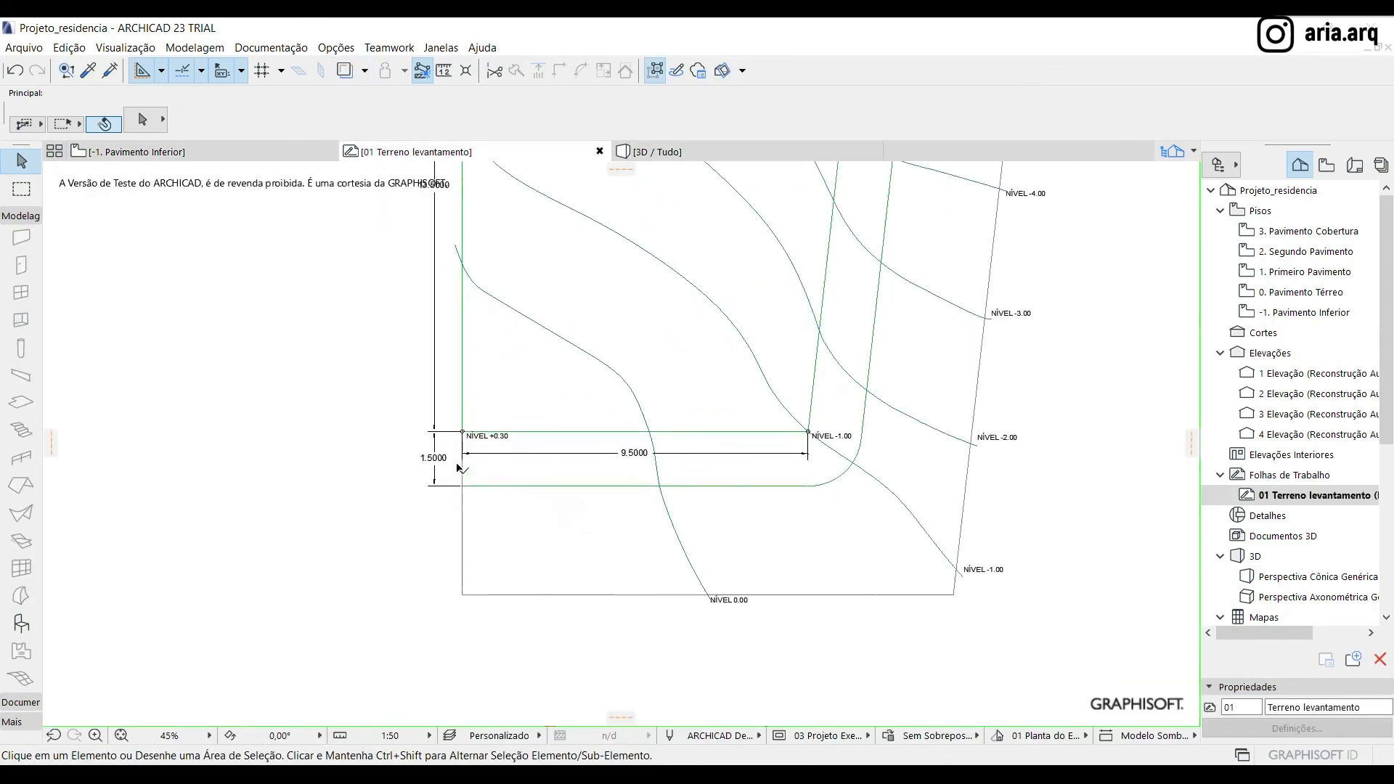
scroll(459, 468, up, 2)
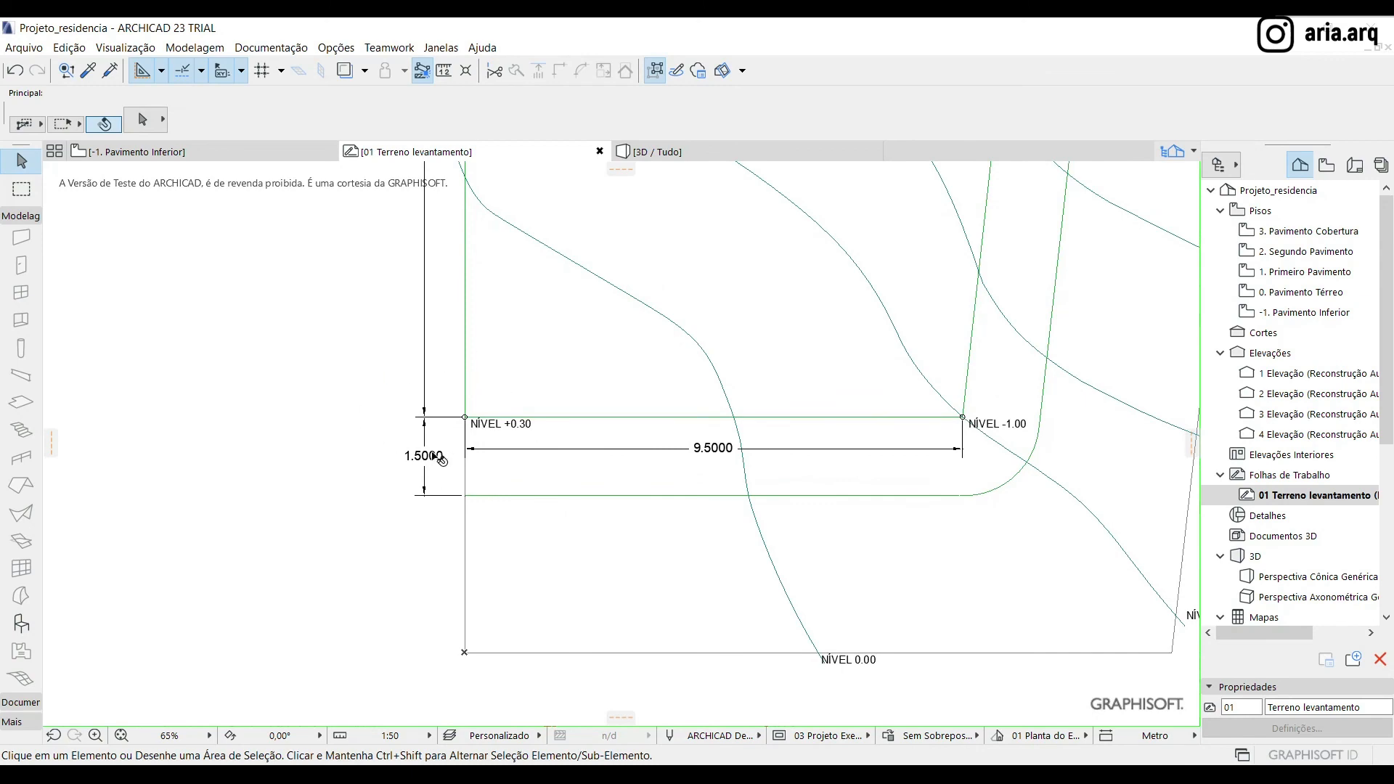
Open the 0. Pavimento Térreo plan, set the height of the mesh's lower left corner point, and deselect the mesh
click(137, 152)
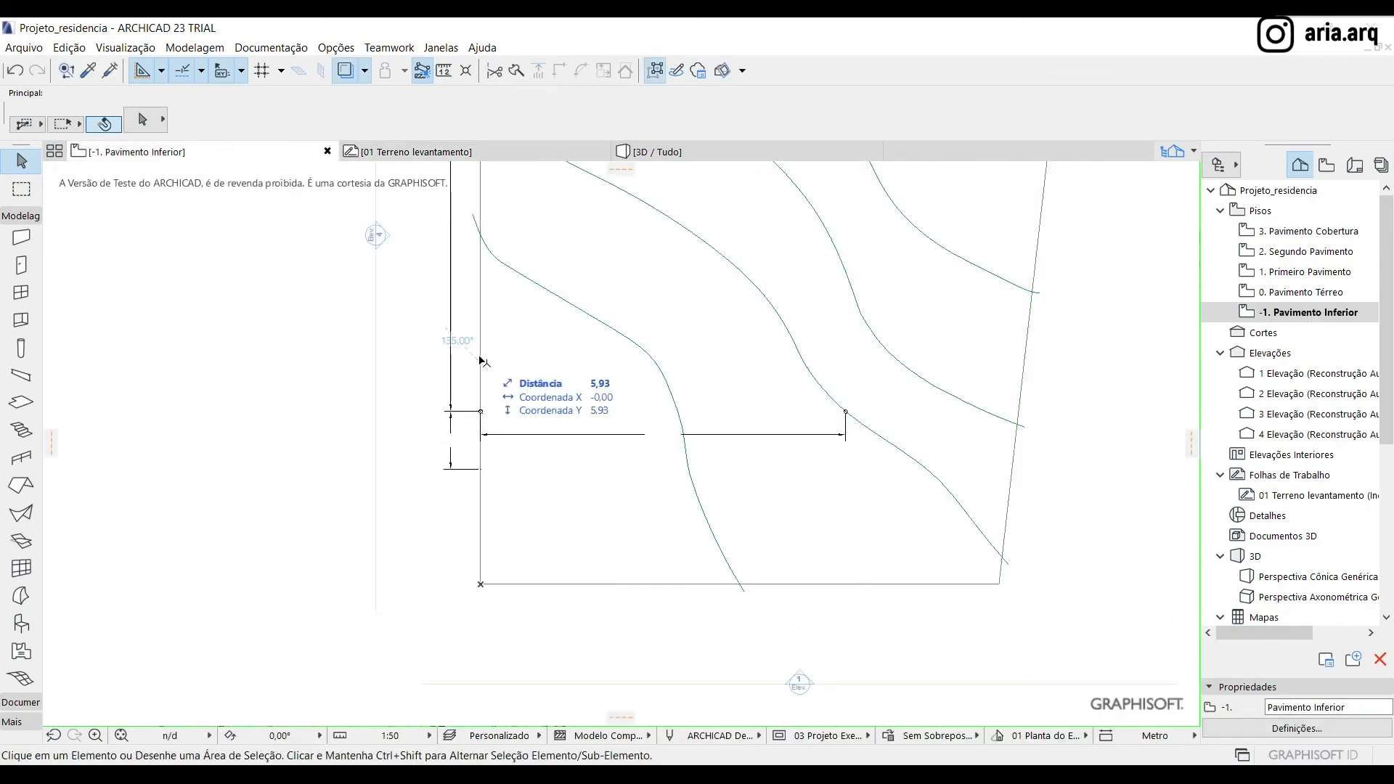
scroll(557, 497, down, 2)
double_click(1299, 288)
scroll(547, 518, up, 3)
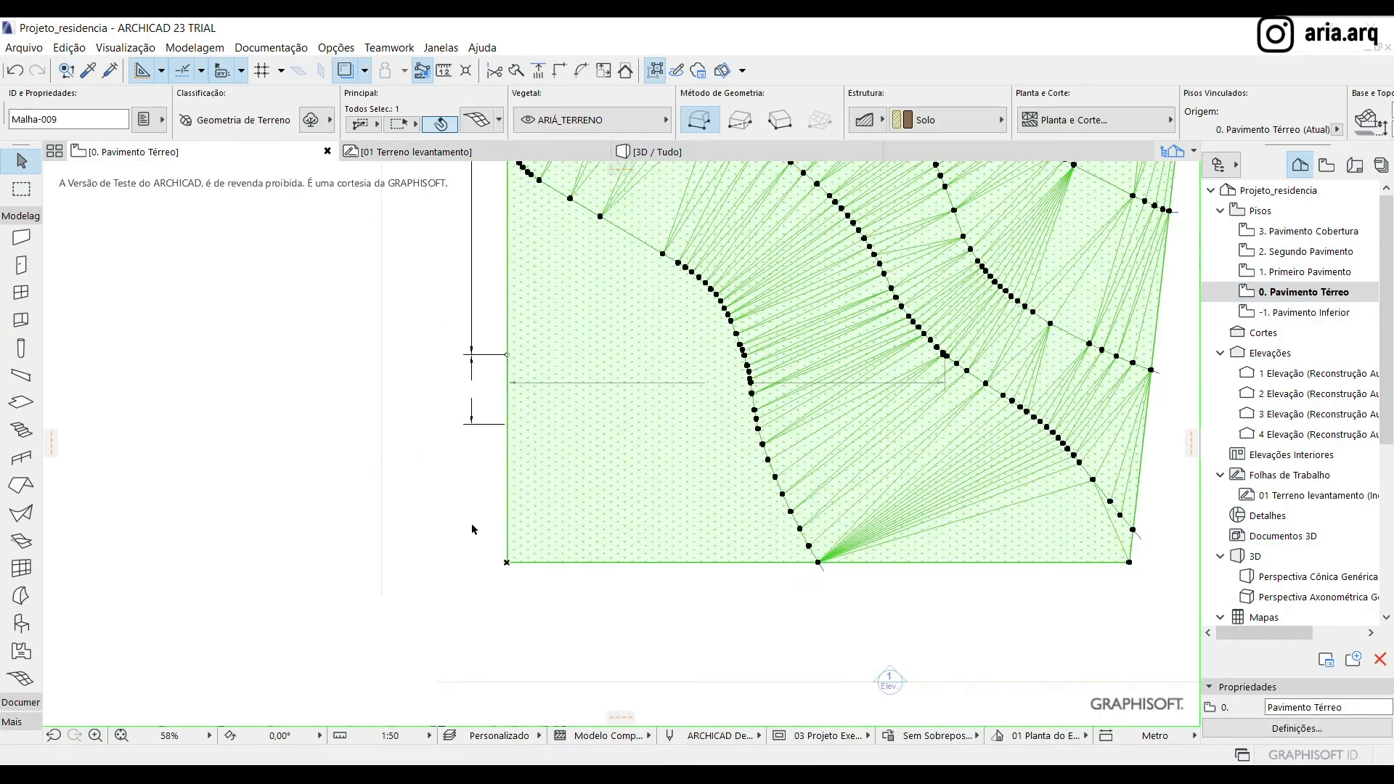
click(506, 562)
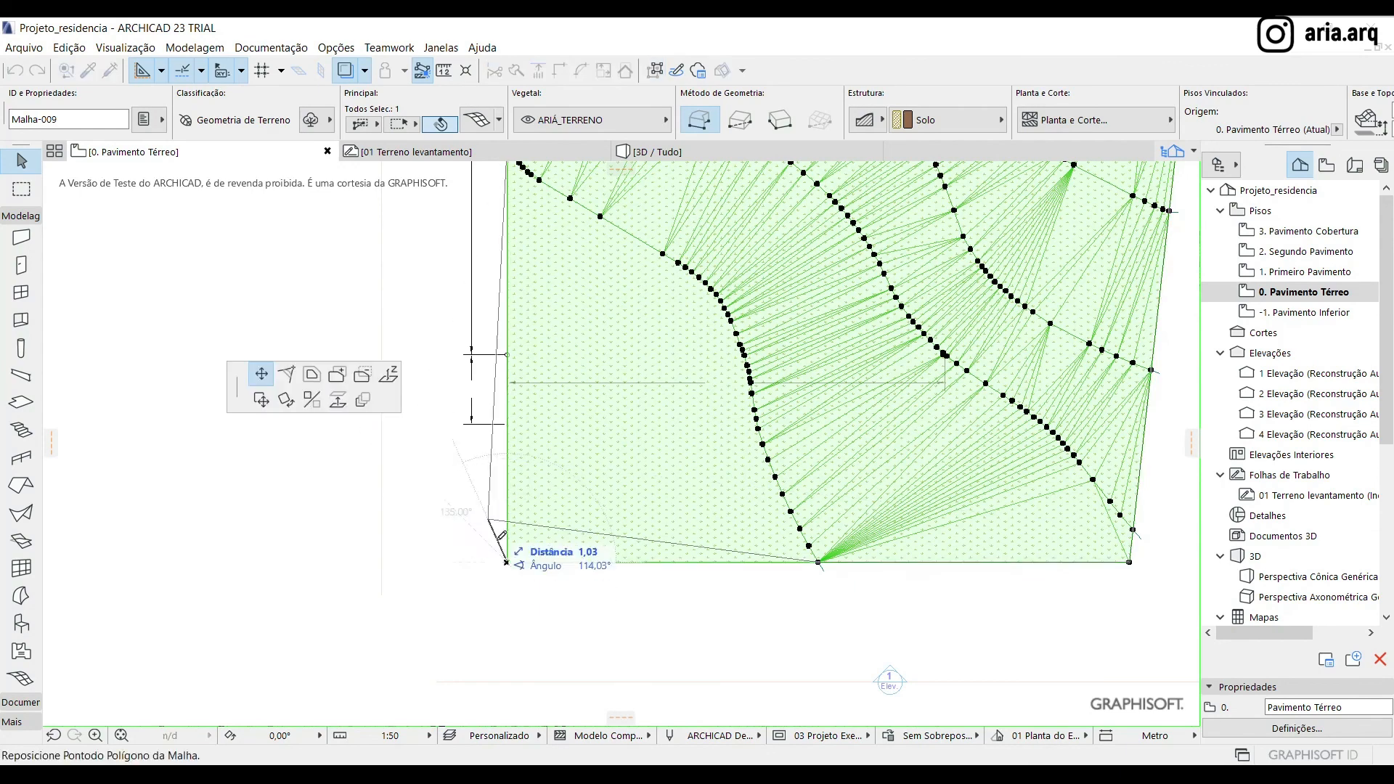
click(388, 373)
key(Return)
click(309, 614)
Try a height of -4,3 for the terrain mesh's upper right corner point and settle on -4,5
scroll(308, 614, down, 4)
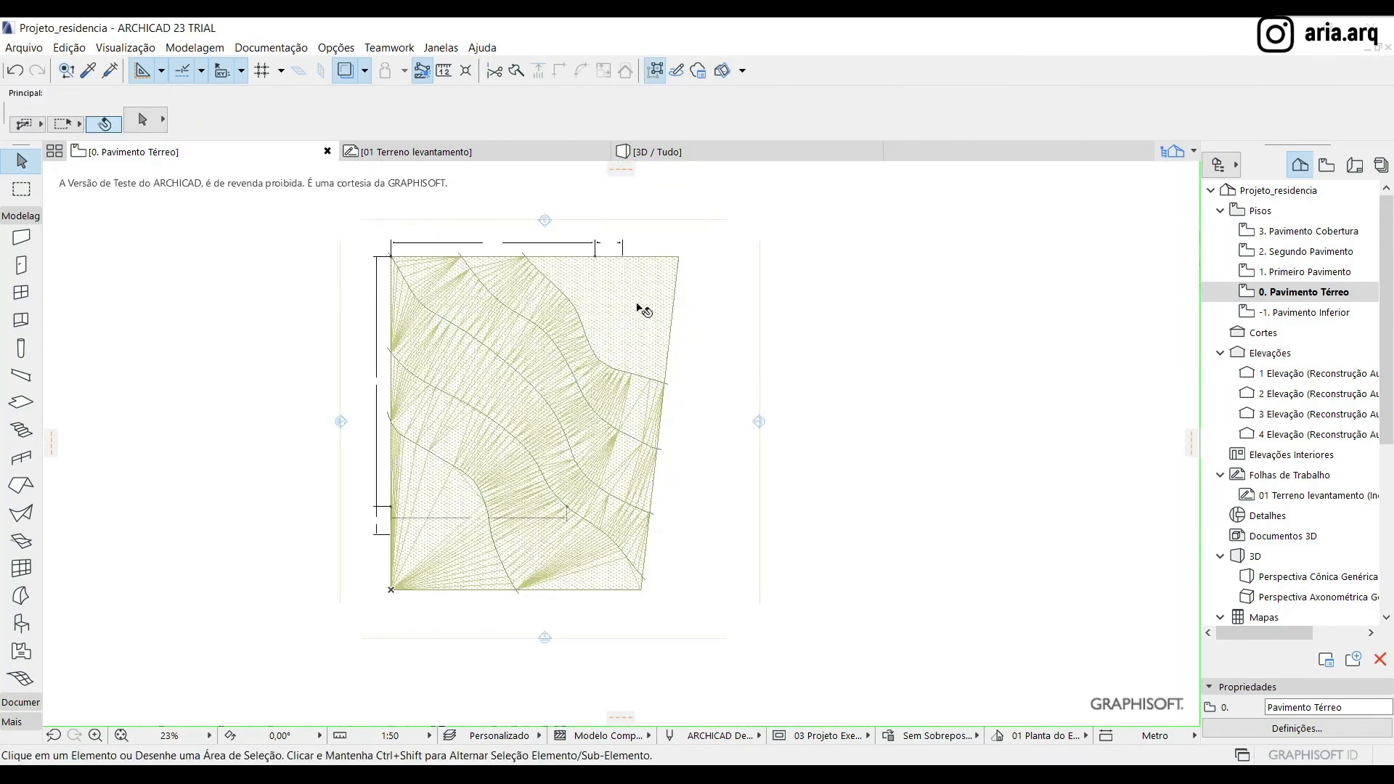
scroll(622, 282, up, 4)
click(624, 283)
click(787, 249)
click(784, 250)
text(-4)
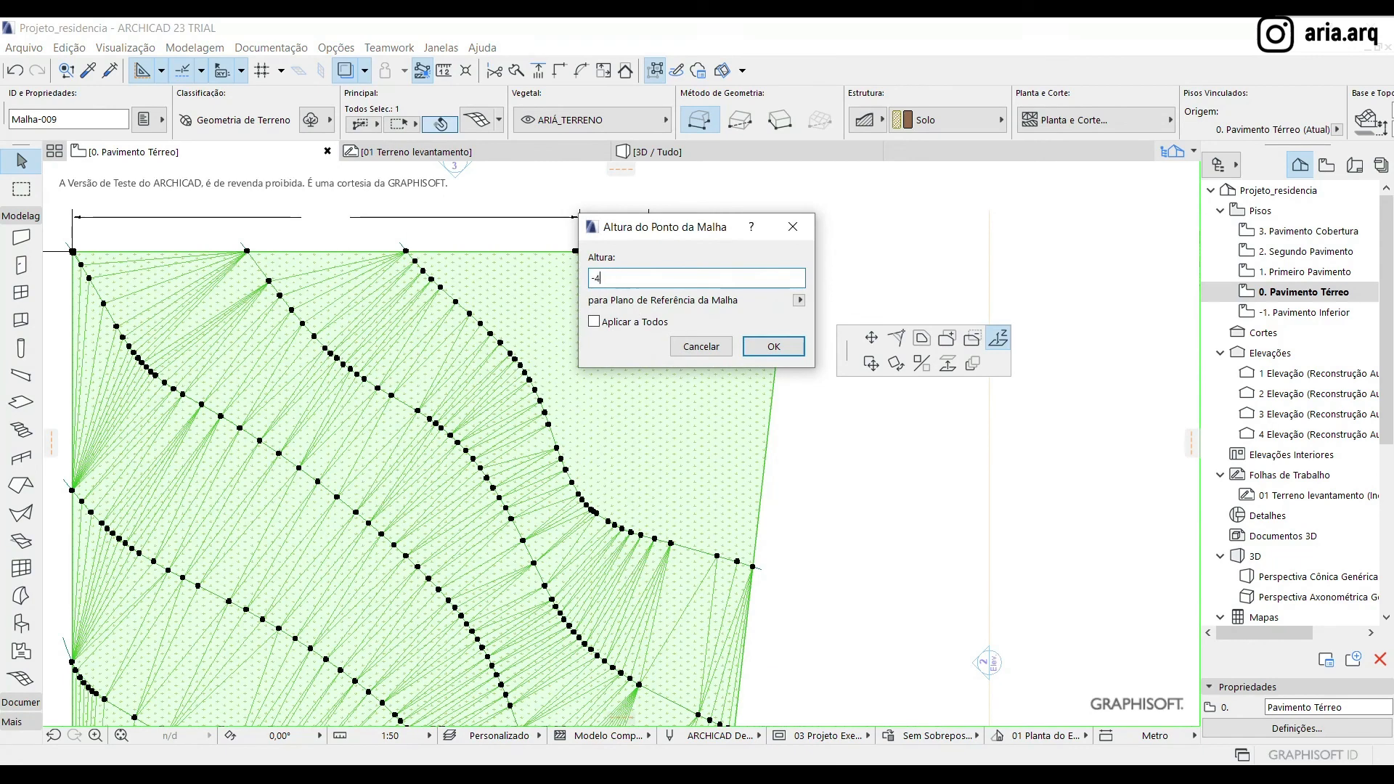
text(,3)
key(Return)
key(Escape)
click(788, 255)
click(789, 253)
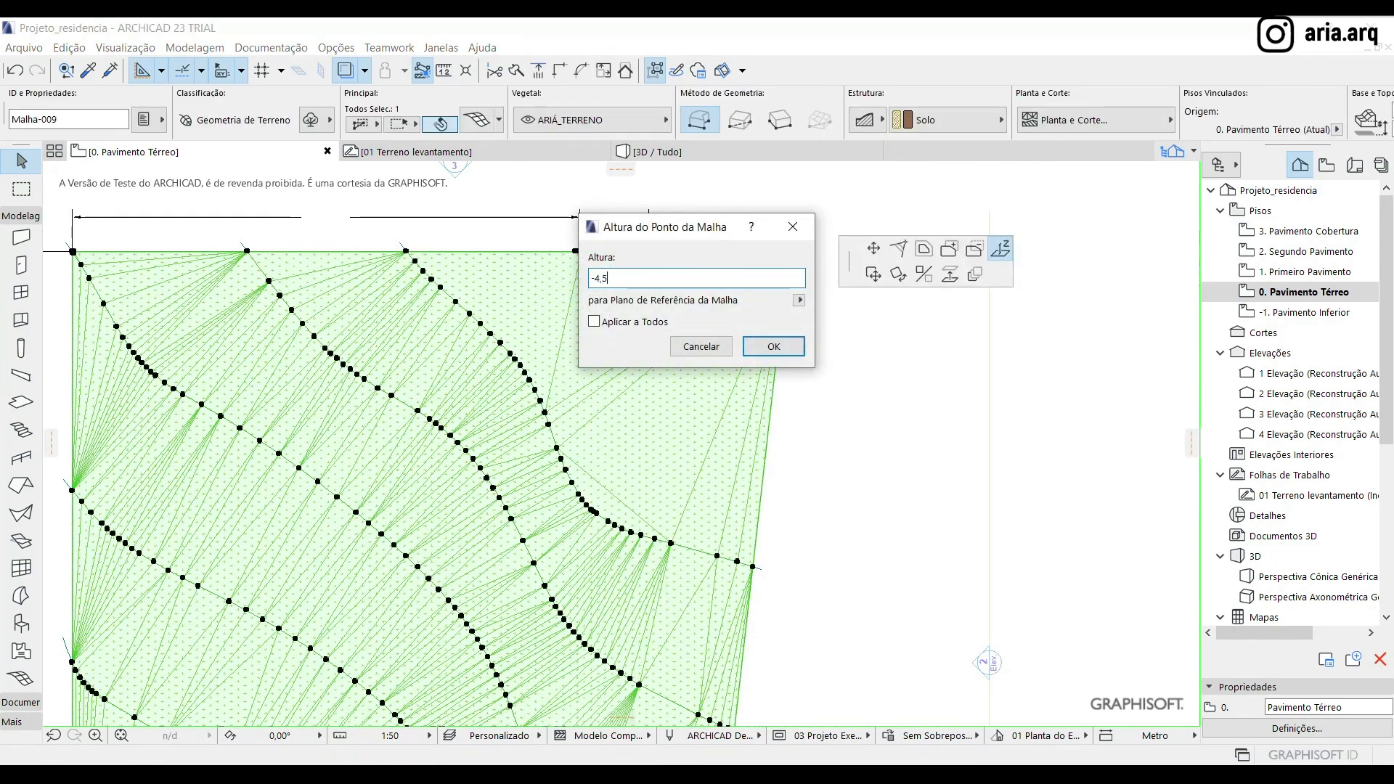
text(-4,5)
key(Return)
Set the height of the mesh point inside the small circle on the upper boundary to -4,3
scroll(863, 226, up, 5)
scroll(618, 315, up, 3)
click(712, 266)
click(714, 268)
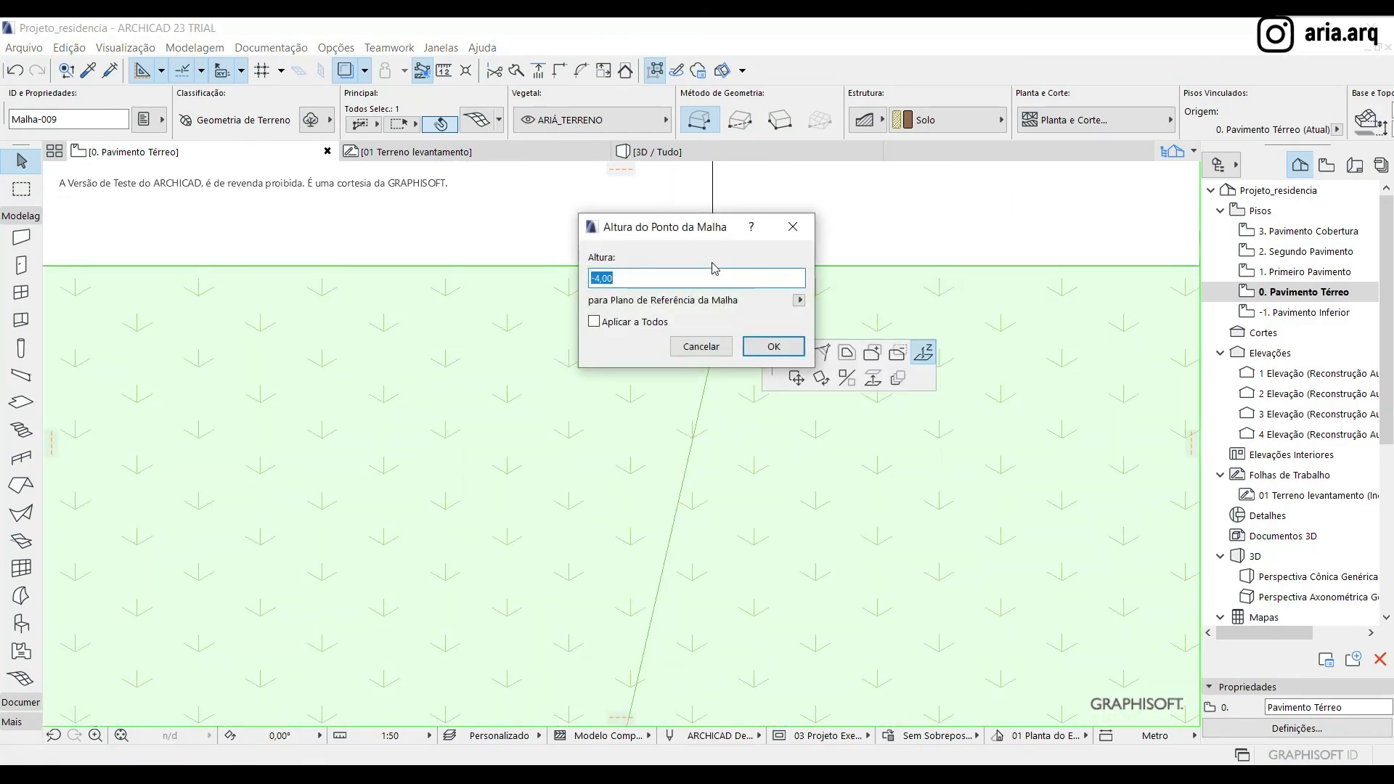
text(-4,3)
key(Return)
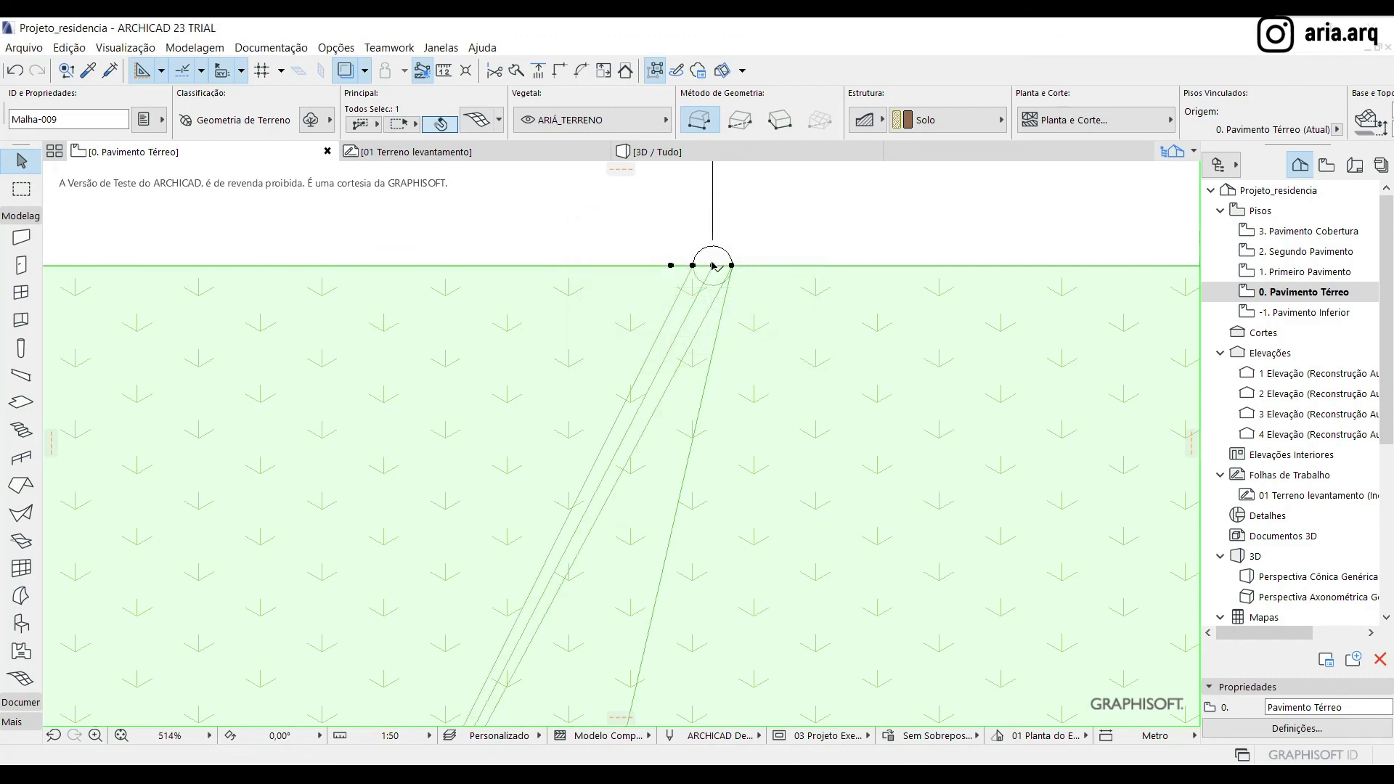
In the 3D view, lower the mesh boundary points beside the narrow notch by 0,30 to the level of the notch's lowest point
click(712, 150)
shift+middle_drag(398, 364, 1049, 361)
scroll(1049, 361, down, 1)
shift+middle_drag(382, 566, 666, 484)
scroll(467, 657, up, 6)
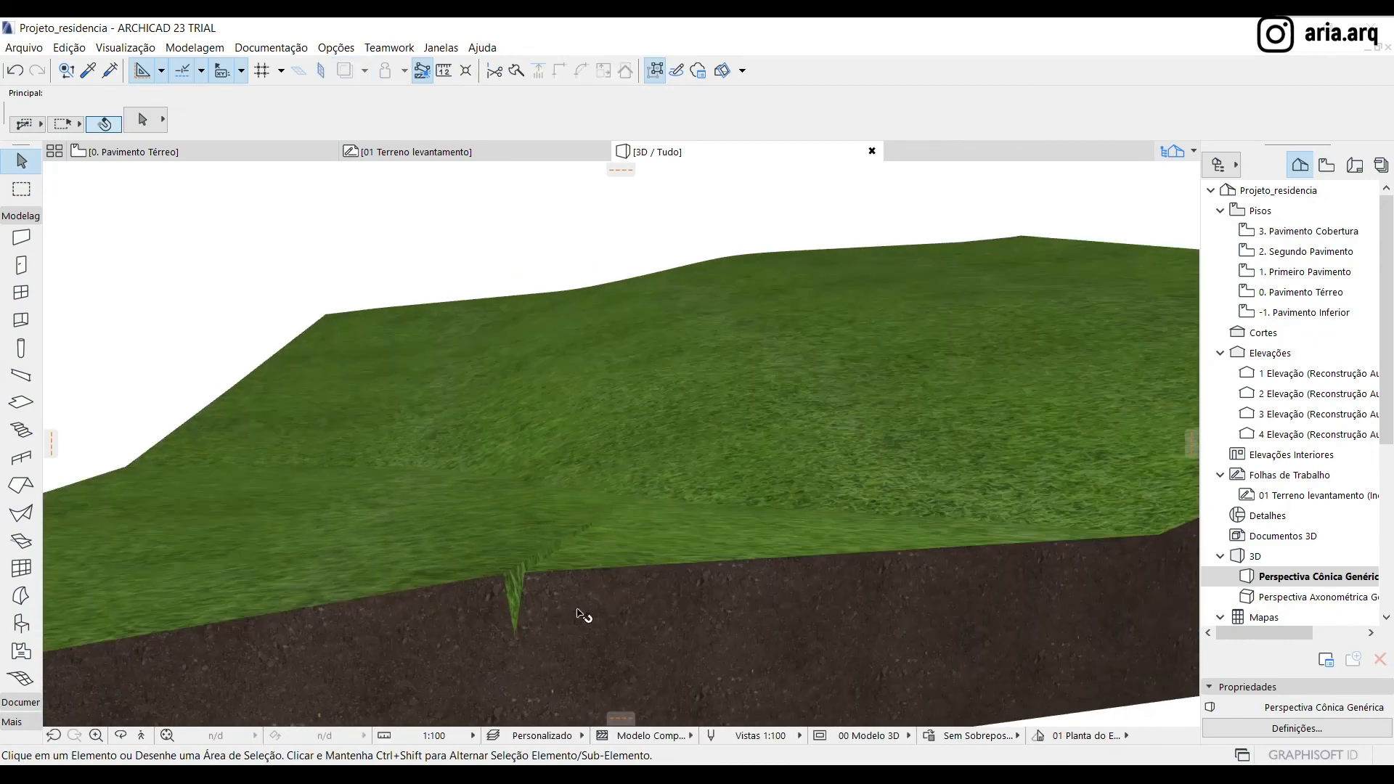
click(600, 591)
click(528, 577)
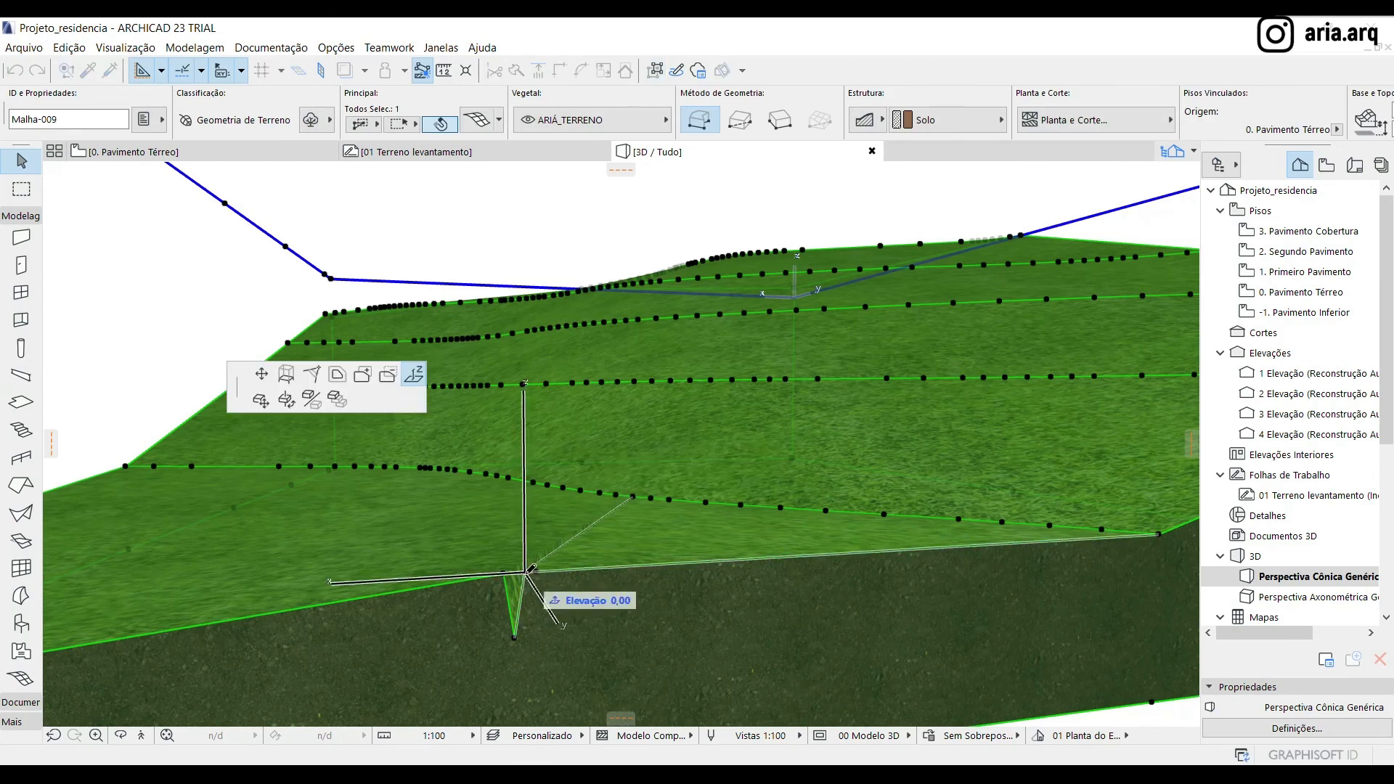
click(531, 613)
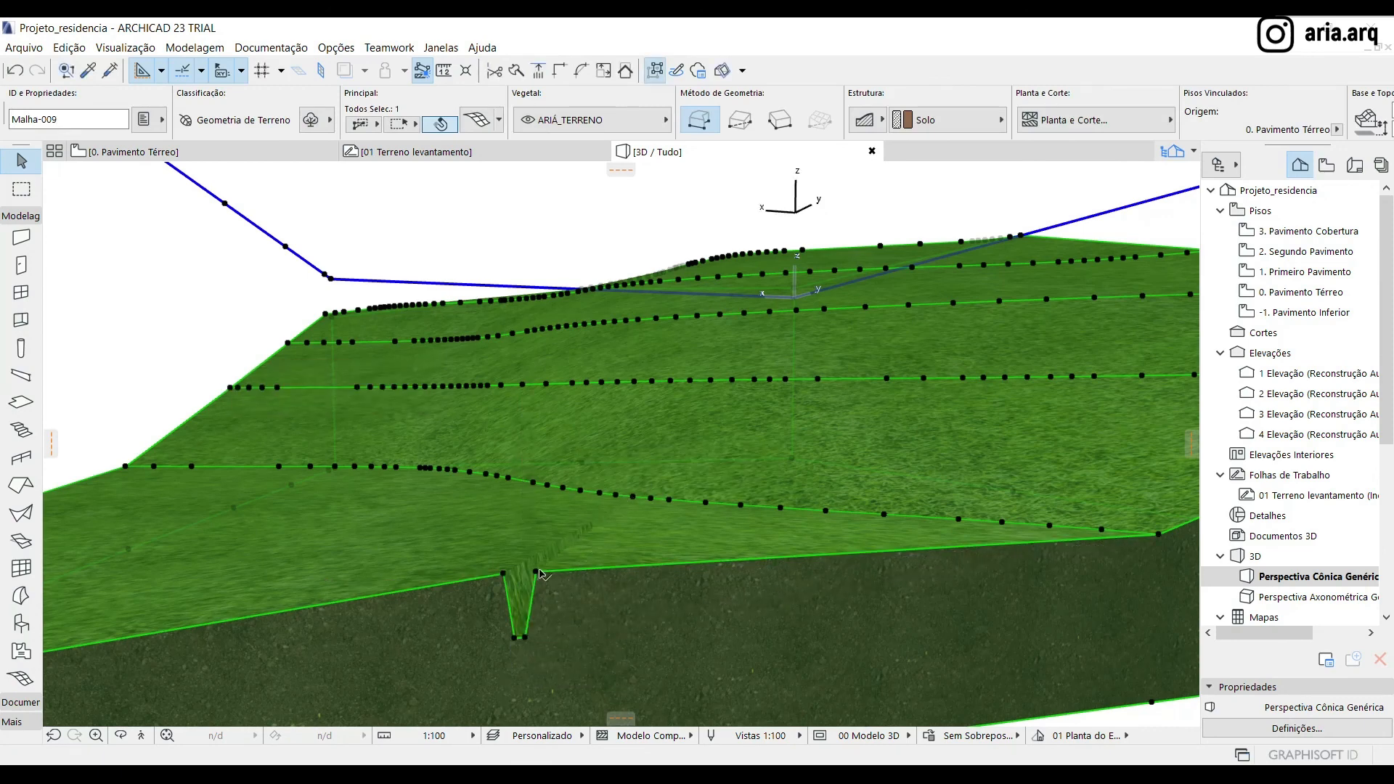
click(536, 573)
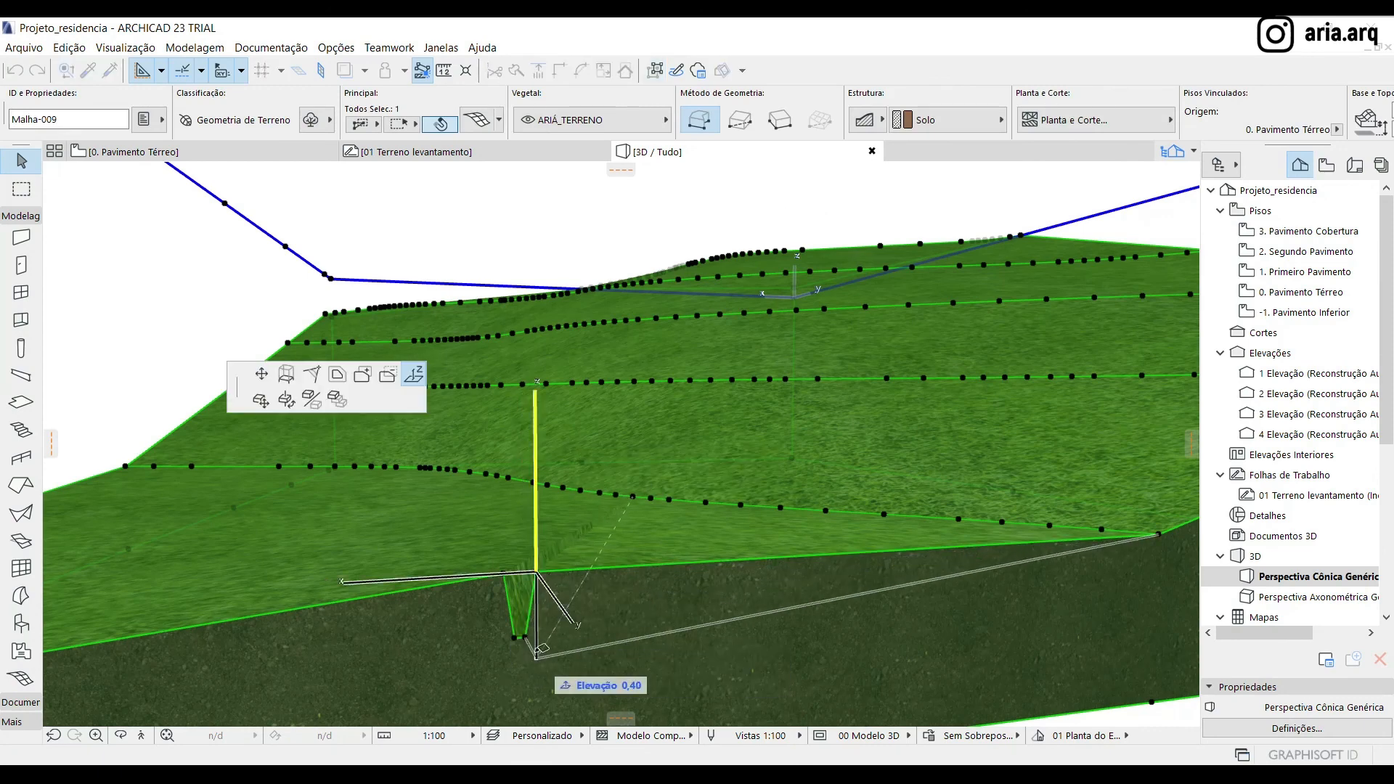
click(499, 577)
click(504, 575)
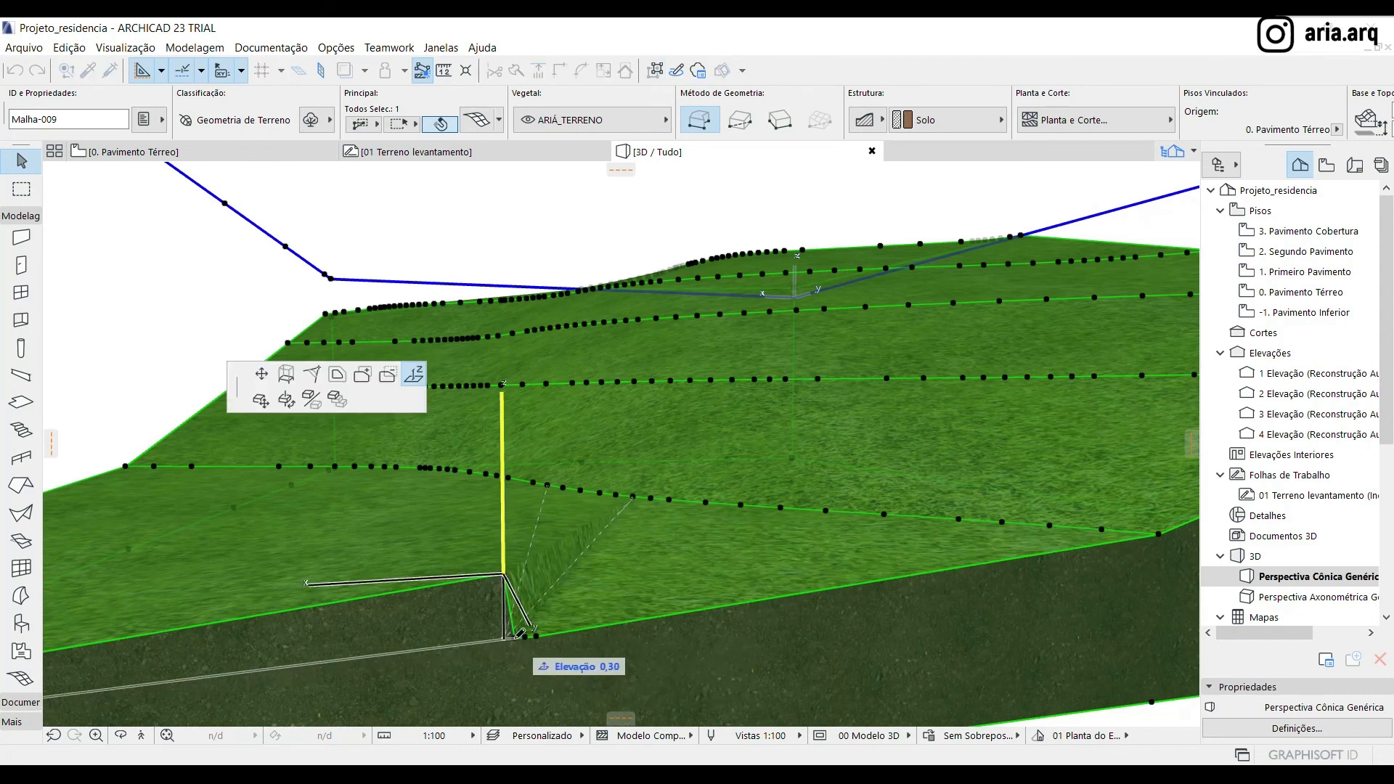
click(510, 656)
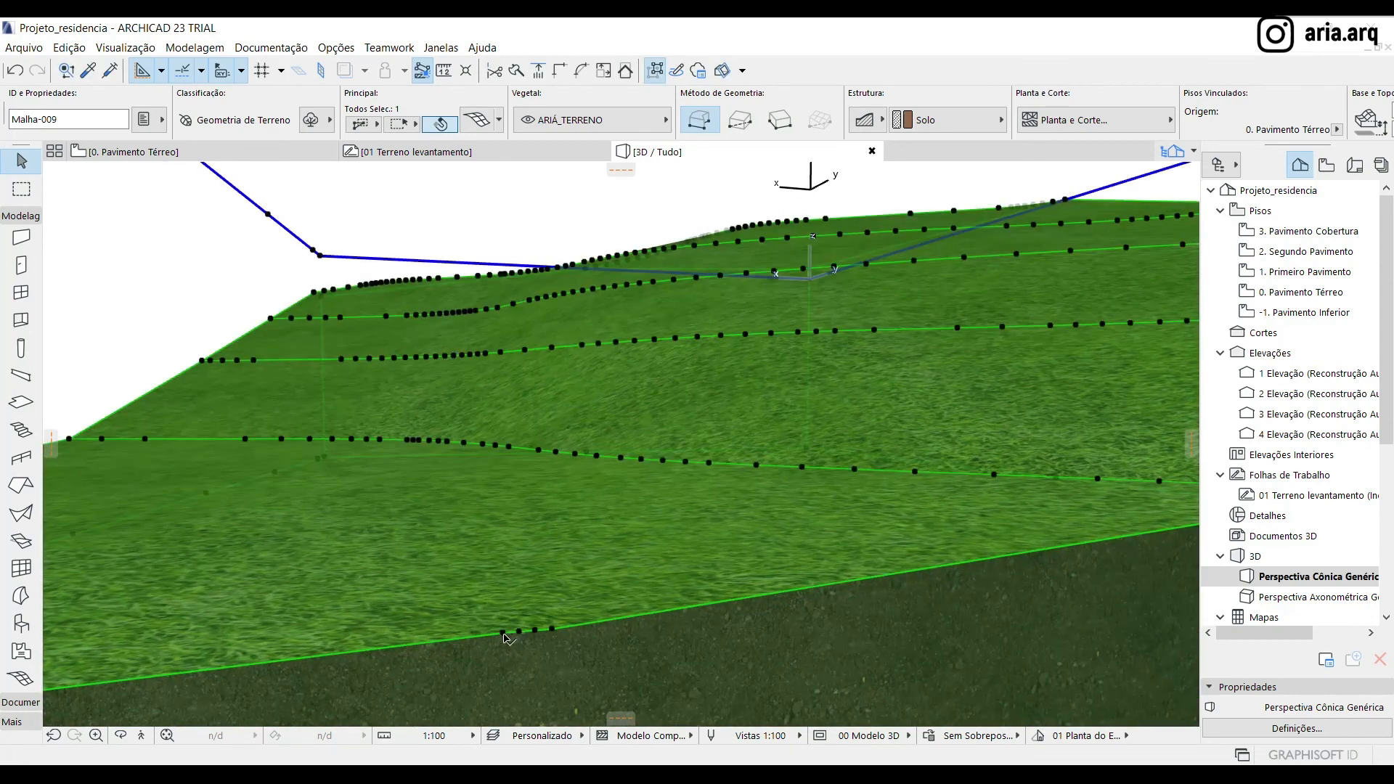
Try to reposition the clustered points on the terrain mesh's front edge towards their neighbouring points
click(506, 631)
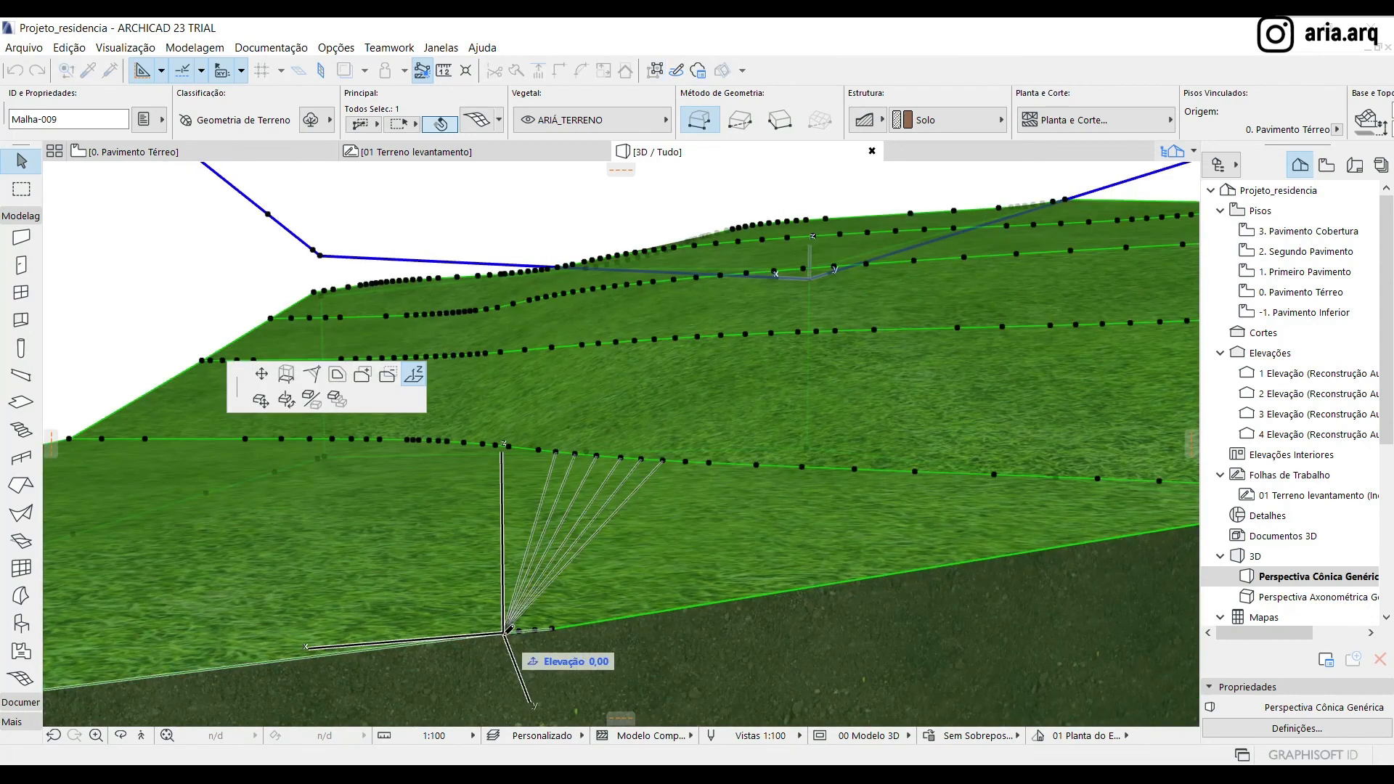
click(261, 383)
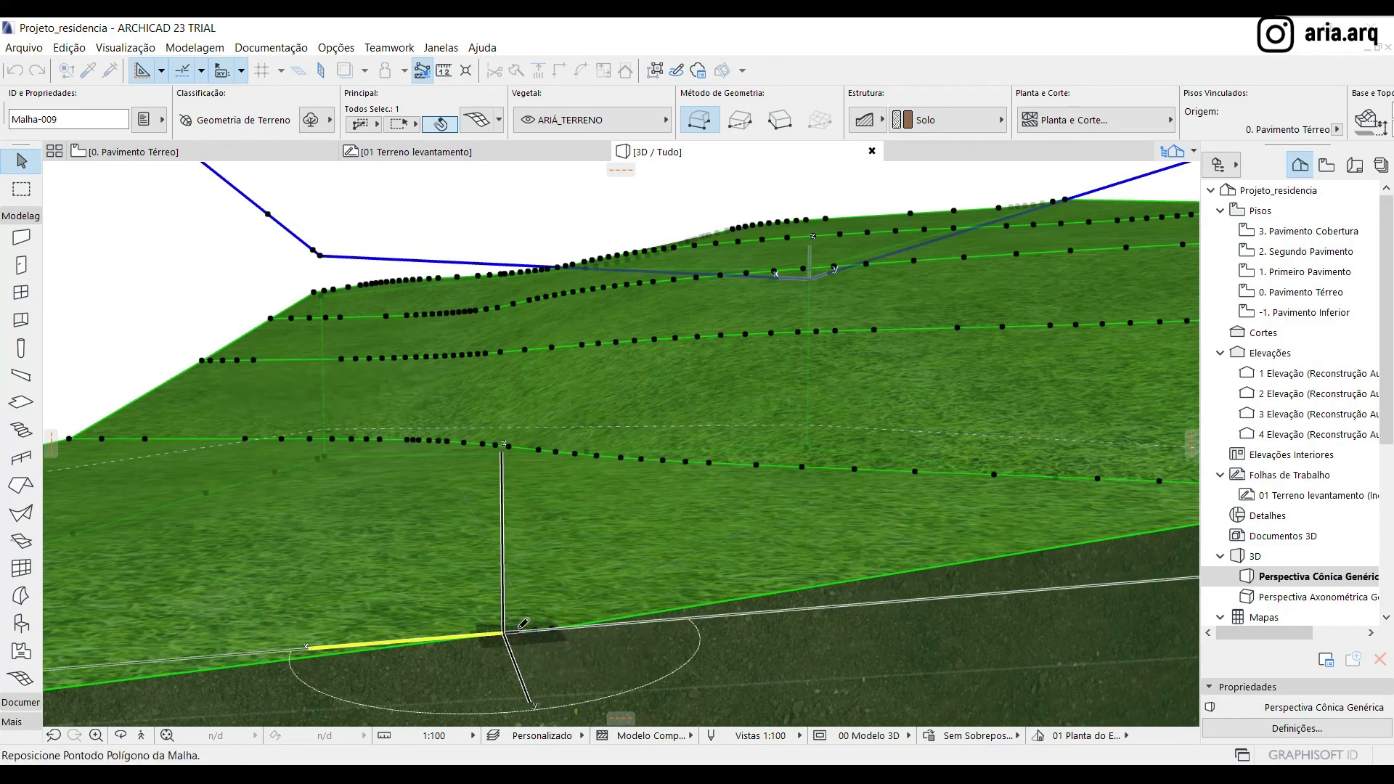
click(521, 627)
click(538, 630)
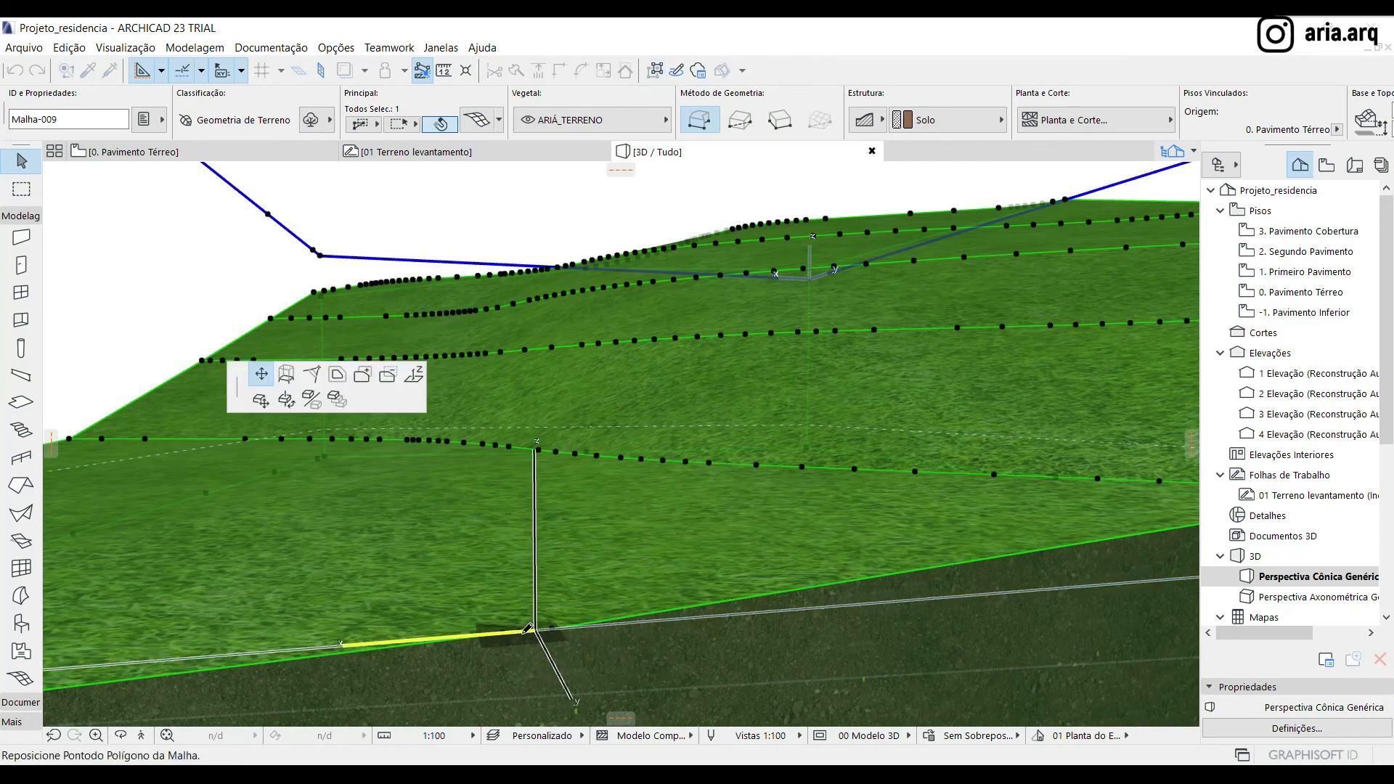
key(Escape)
Return from the 3D view to the 0. Pavimento Térreo plan and deselect the terrain mesh
scroll(525, 585, down, 3)
scroll(517, 601, down, 5)
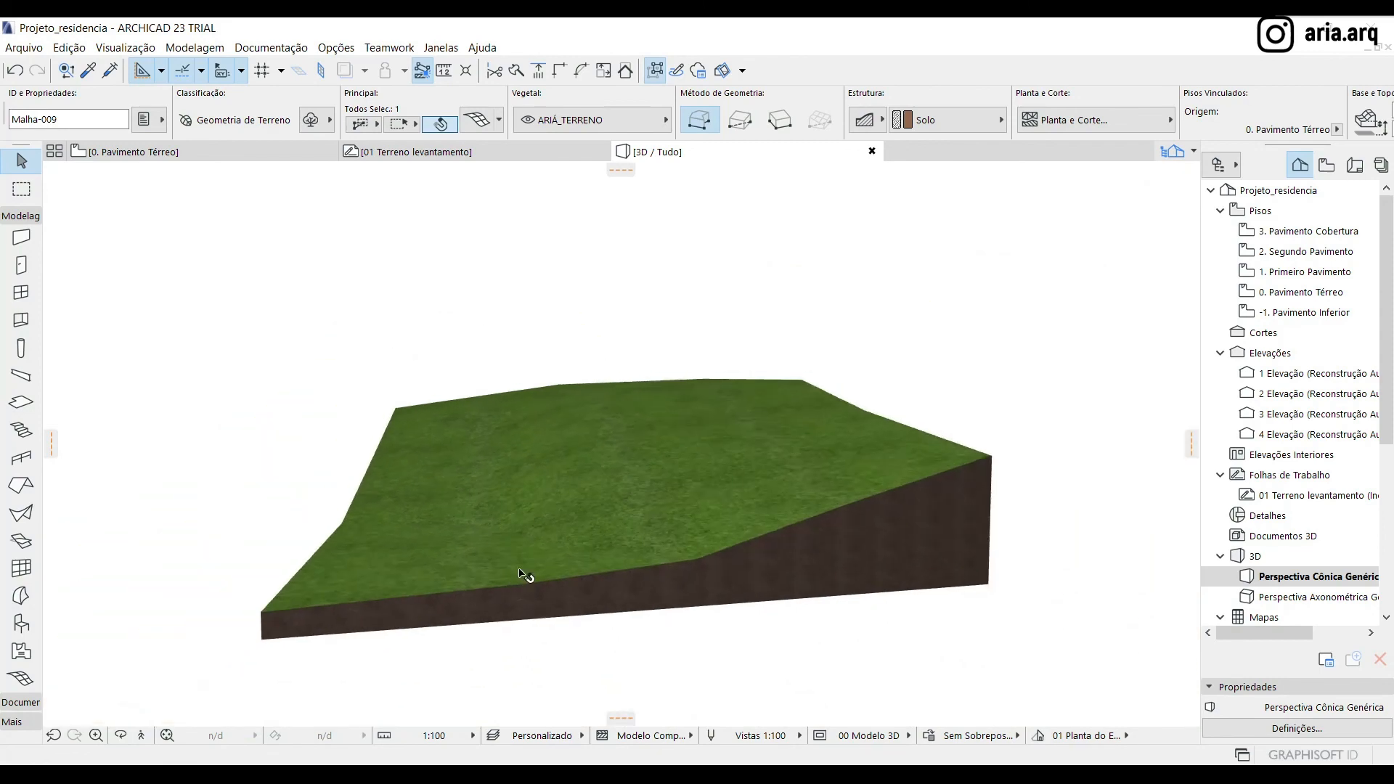
drag(349, 460, 320, 465)
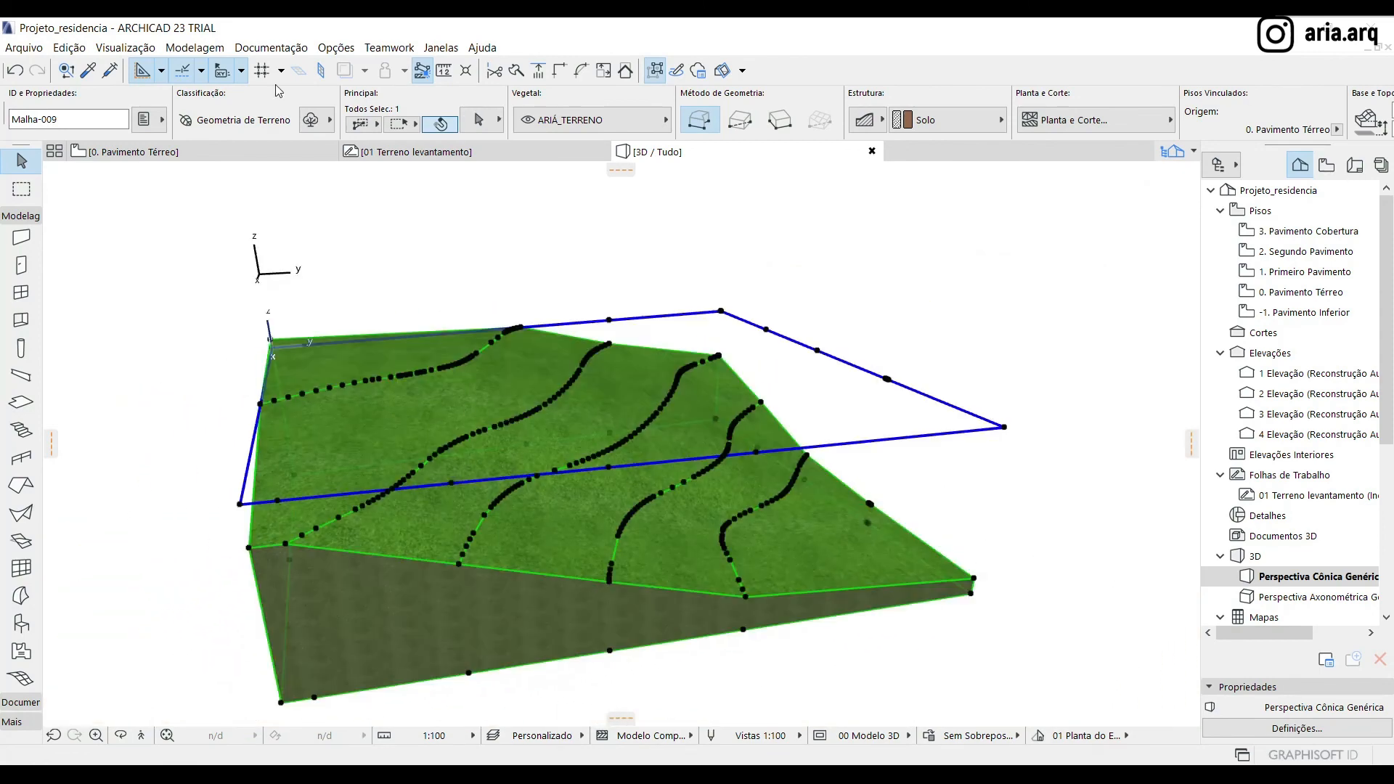
click(135, 151)
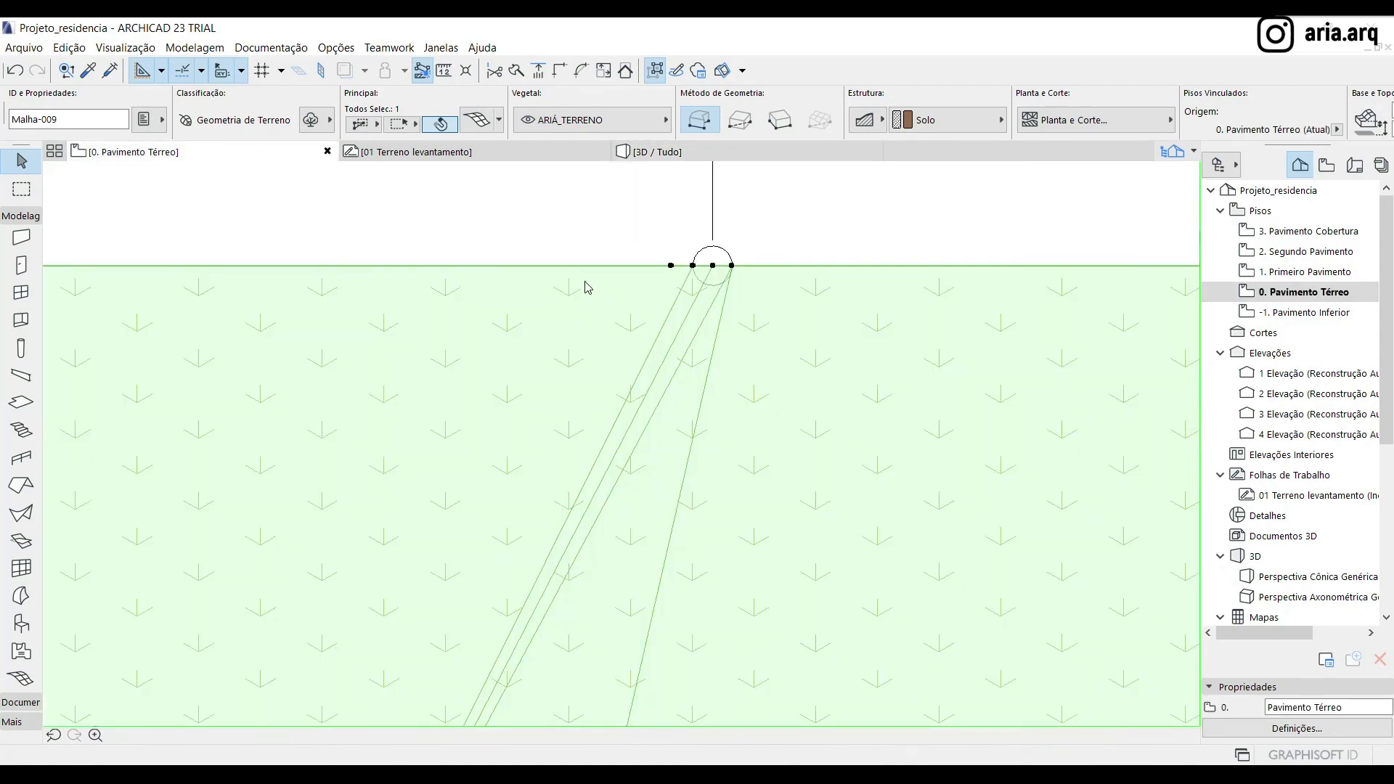
scroll(617, 264, down, 8)
click(857, 405)
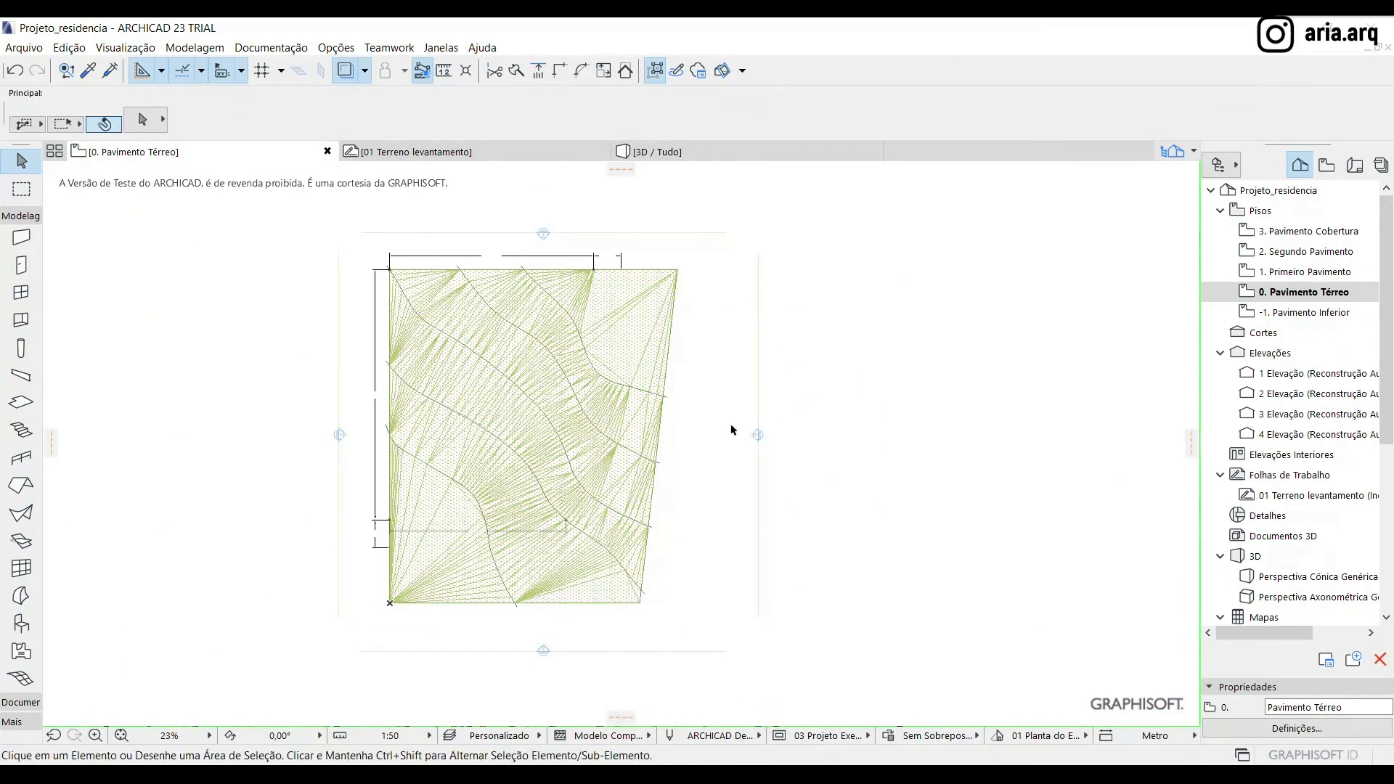
Open the selection settings of the terrain mesh and examine its contour and surface hatch options for plan and section
scroll(483, 414, up, 1)
scroll(482, 413, up, 1)
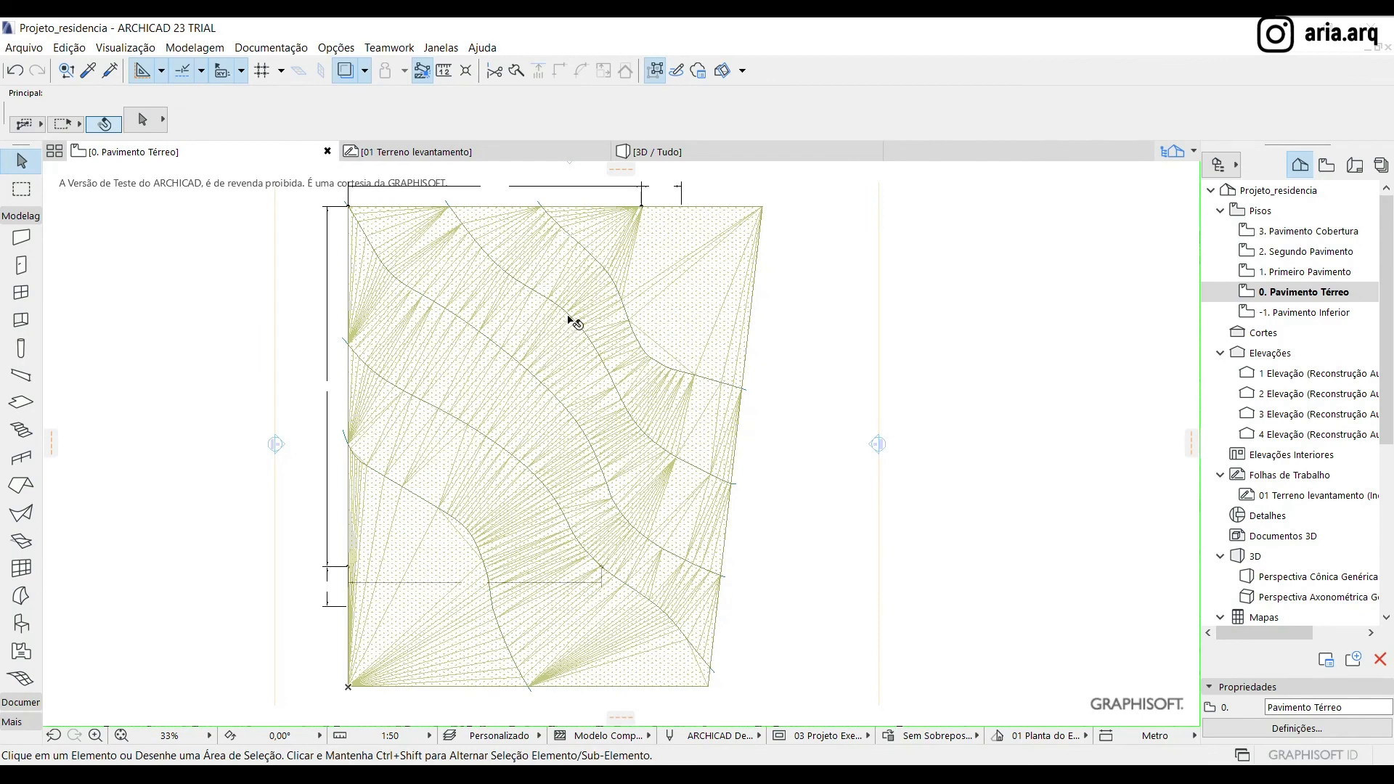
click(695, 322)
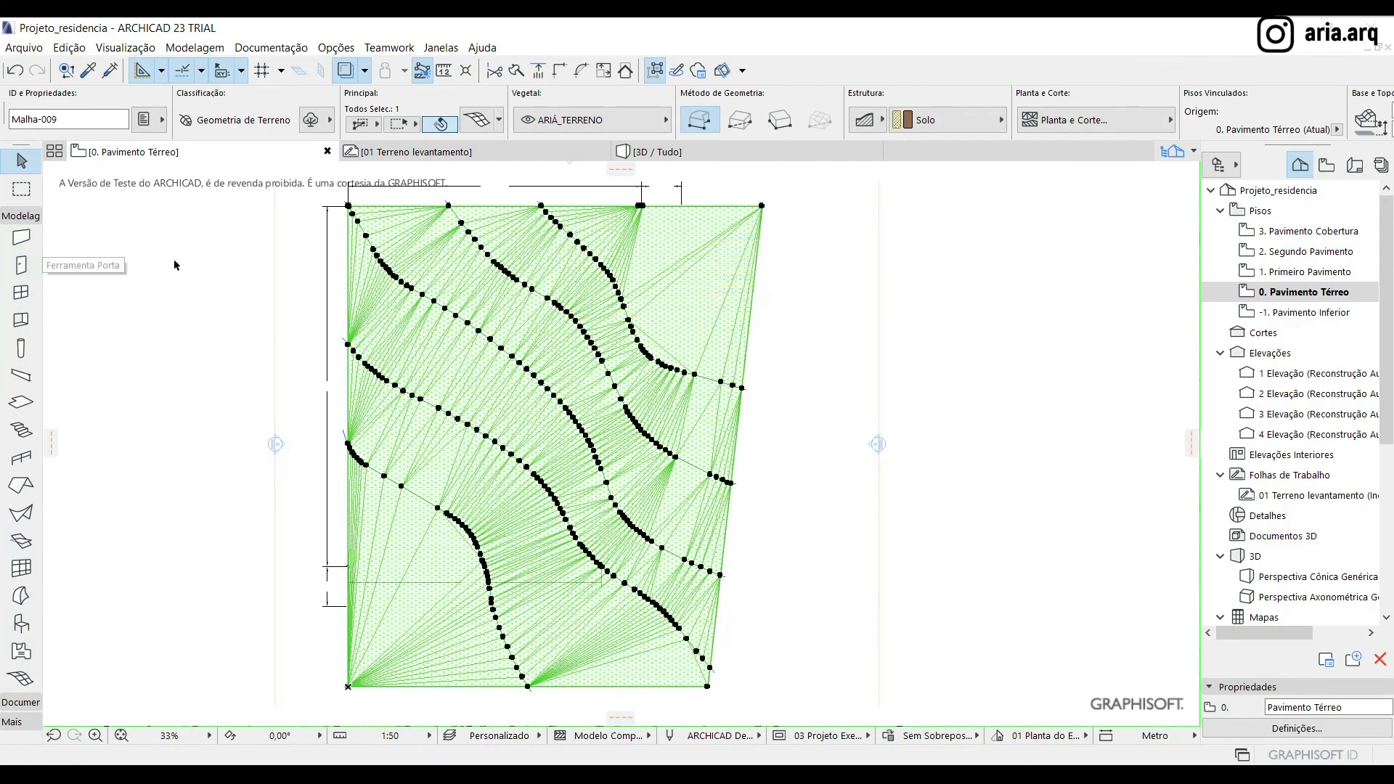
key(ctrl+t)
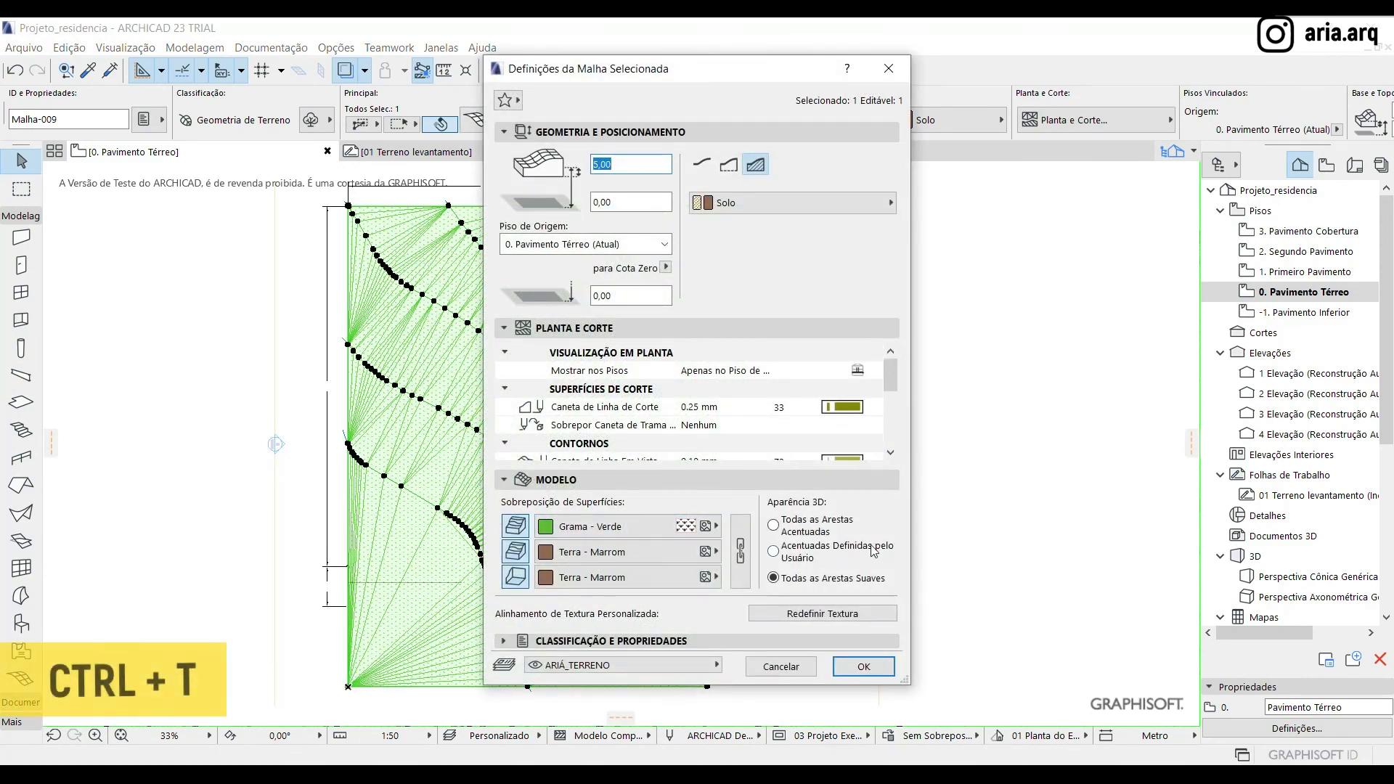
scroll(853, 408, down, 5)
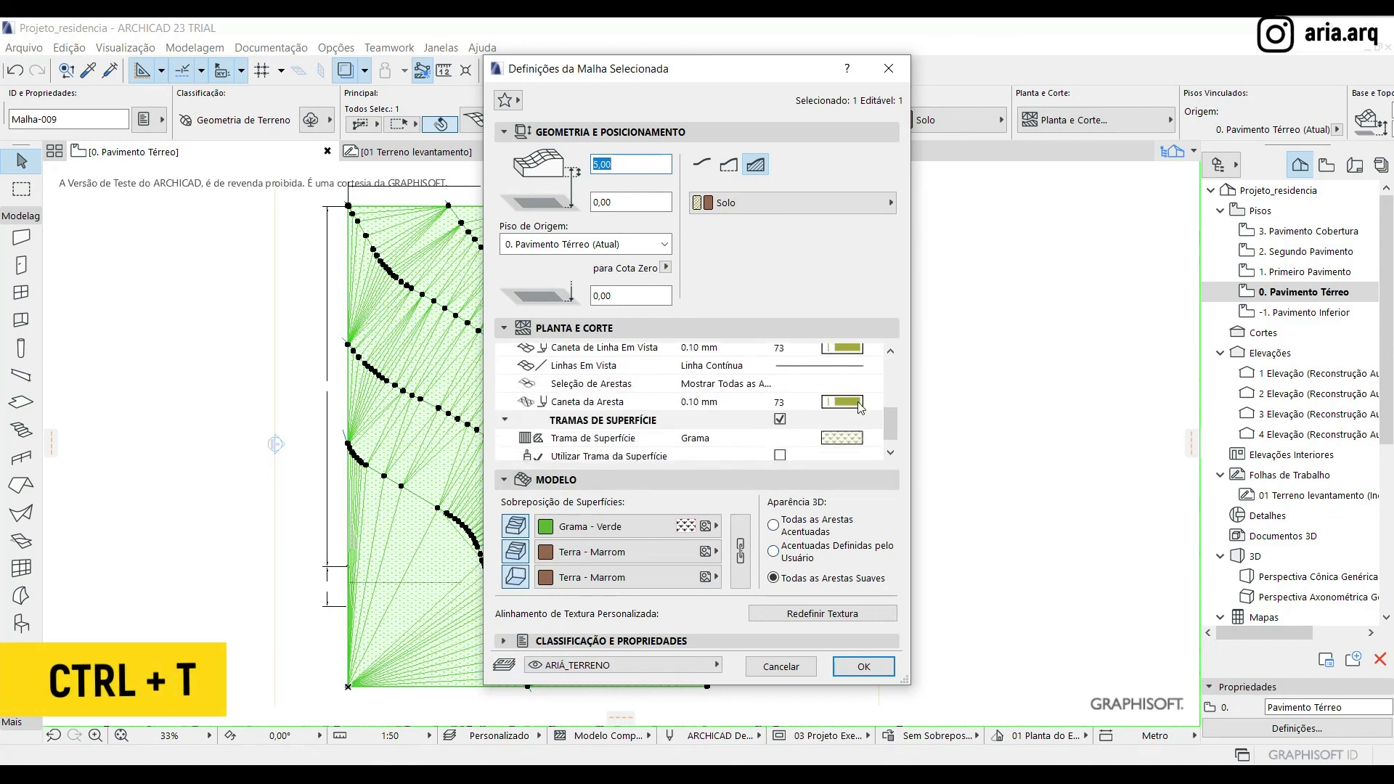
scroll(861, 408, up, 4)
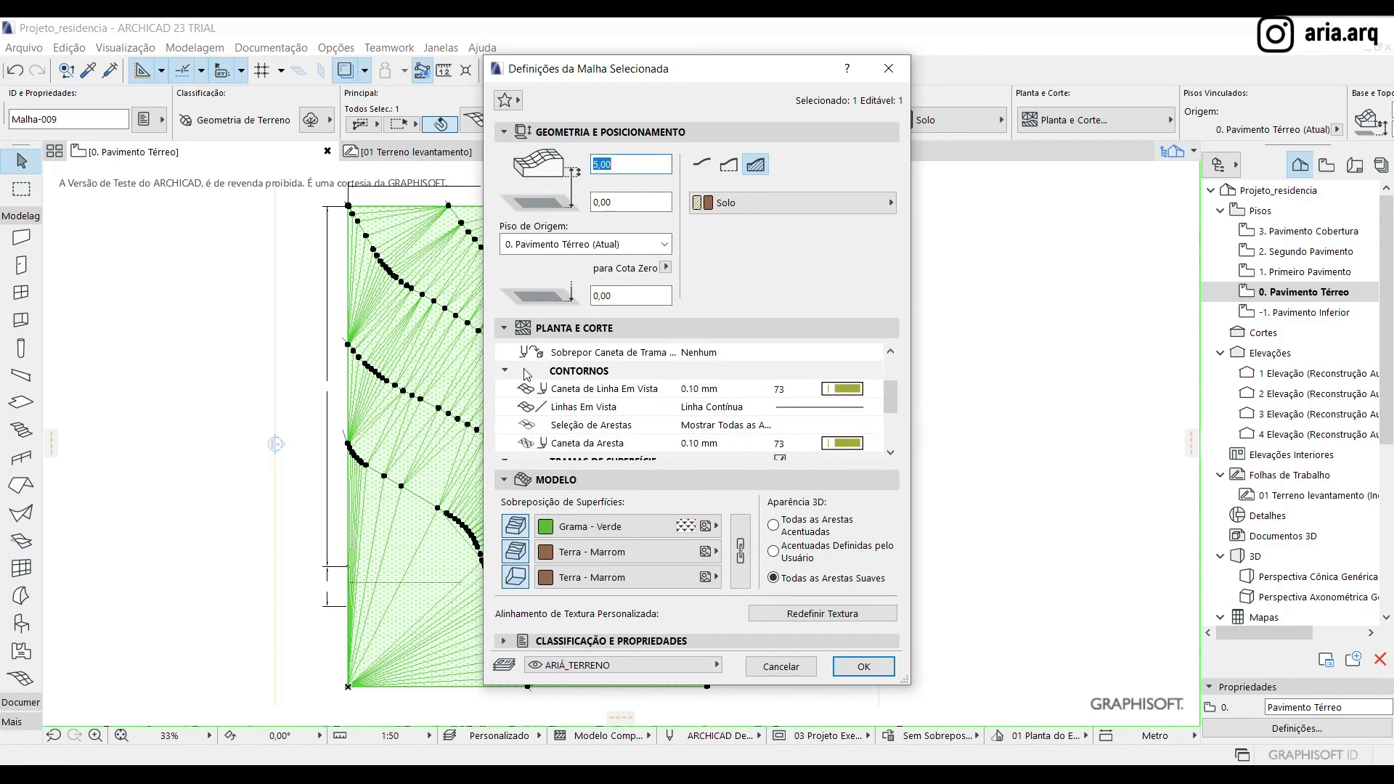
scroll(888, 409, down, 1)
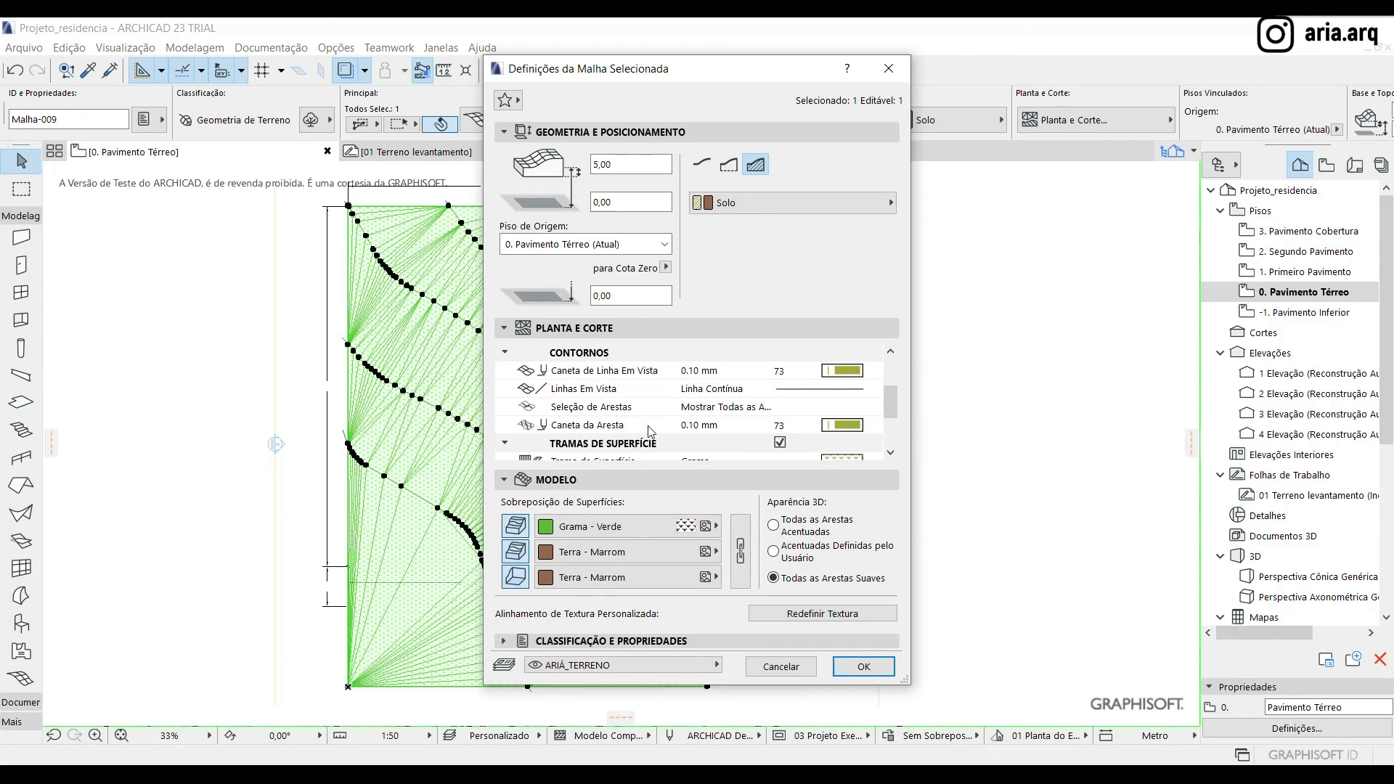
Set the terrain mesh's surface hatch to Trama Sólida with surface hatch pen 235
click(874, 433)
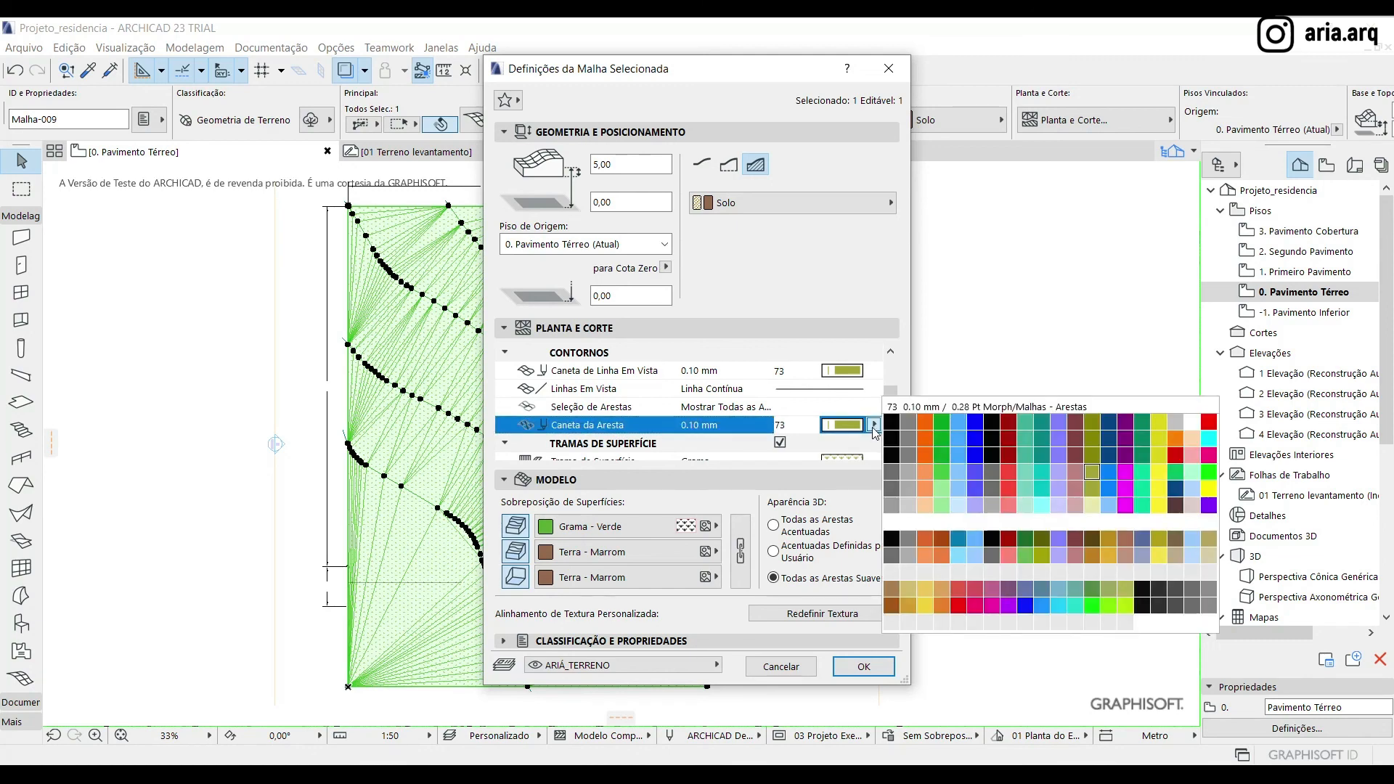
click(875, 426)
scroll(829, 456, down, 1)
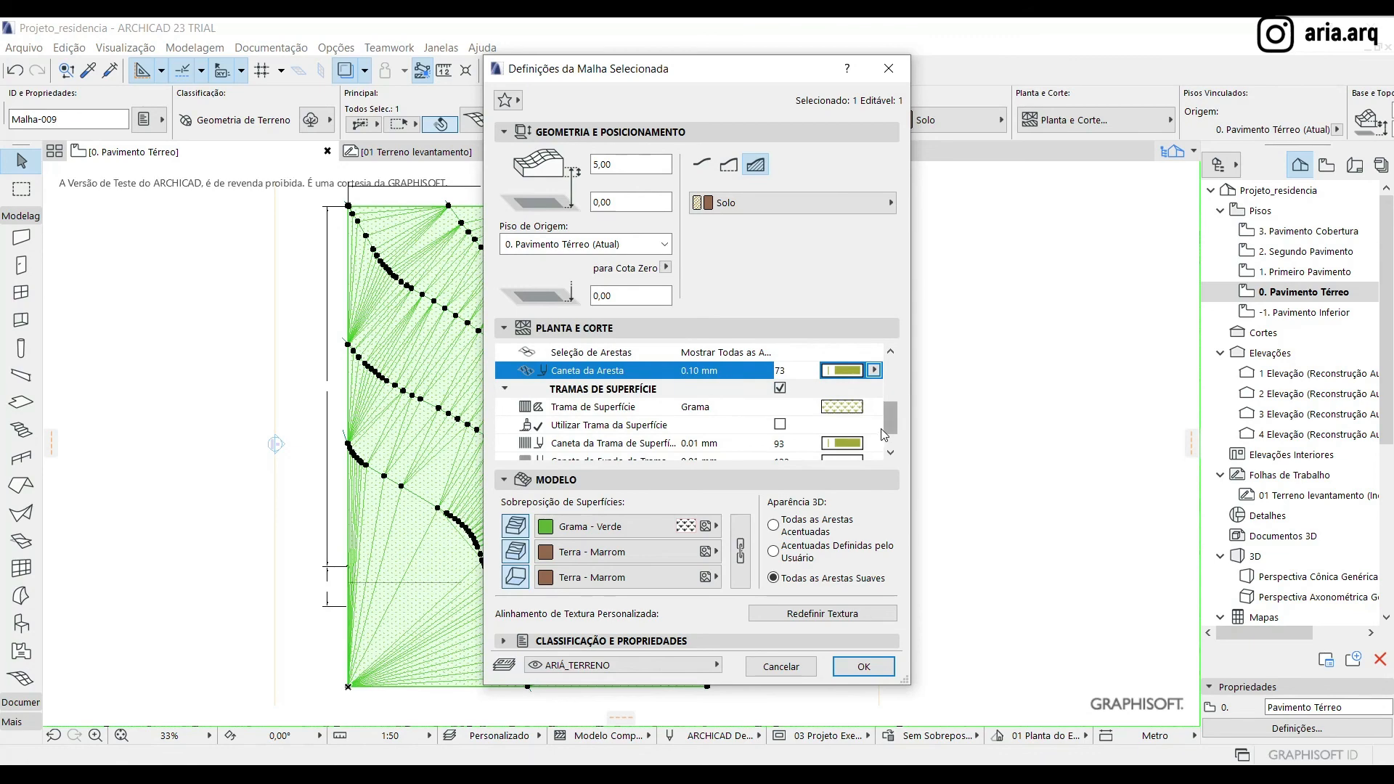
click(874, 408)
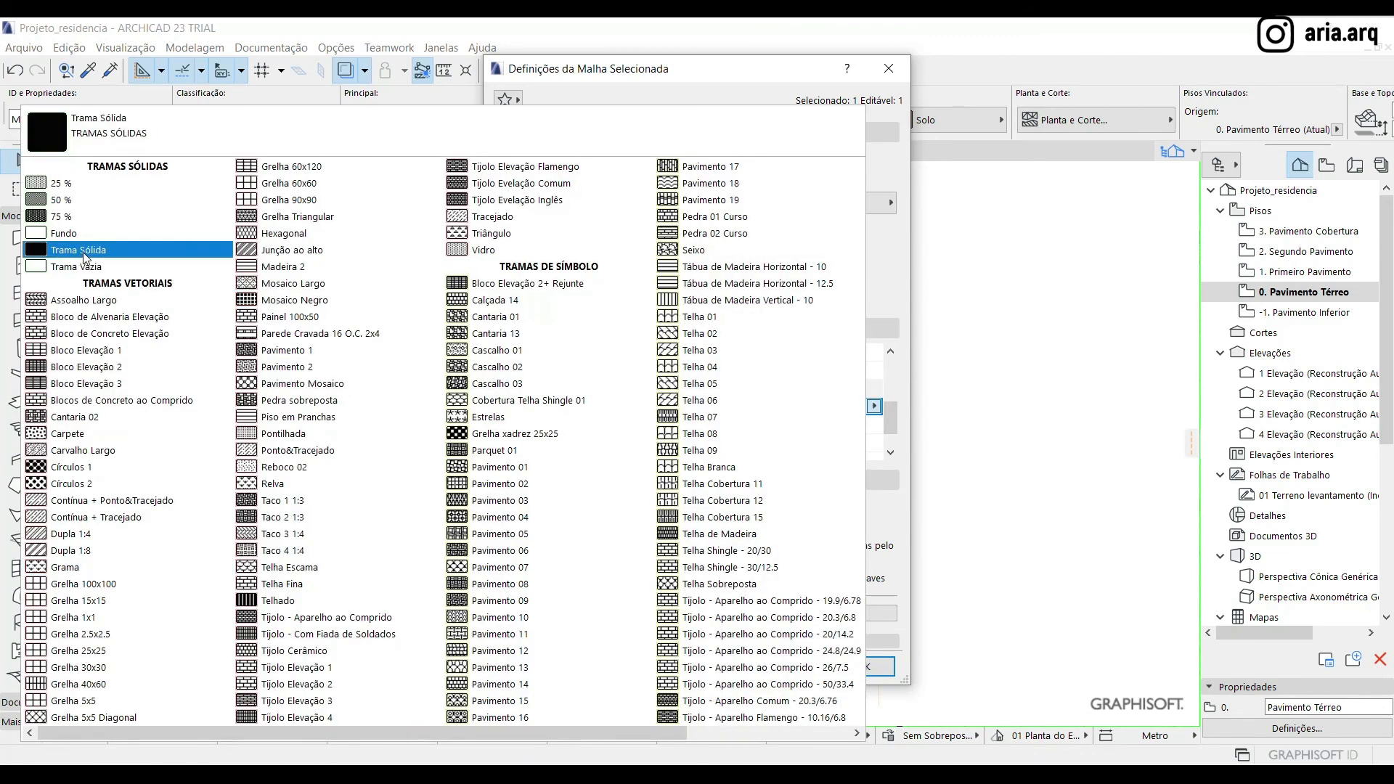
click(48, 252)
scroll(864, 436, down, 1)
click(874, 408)
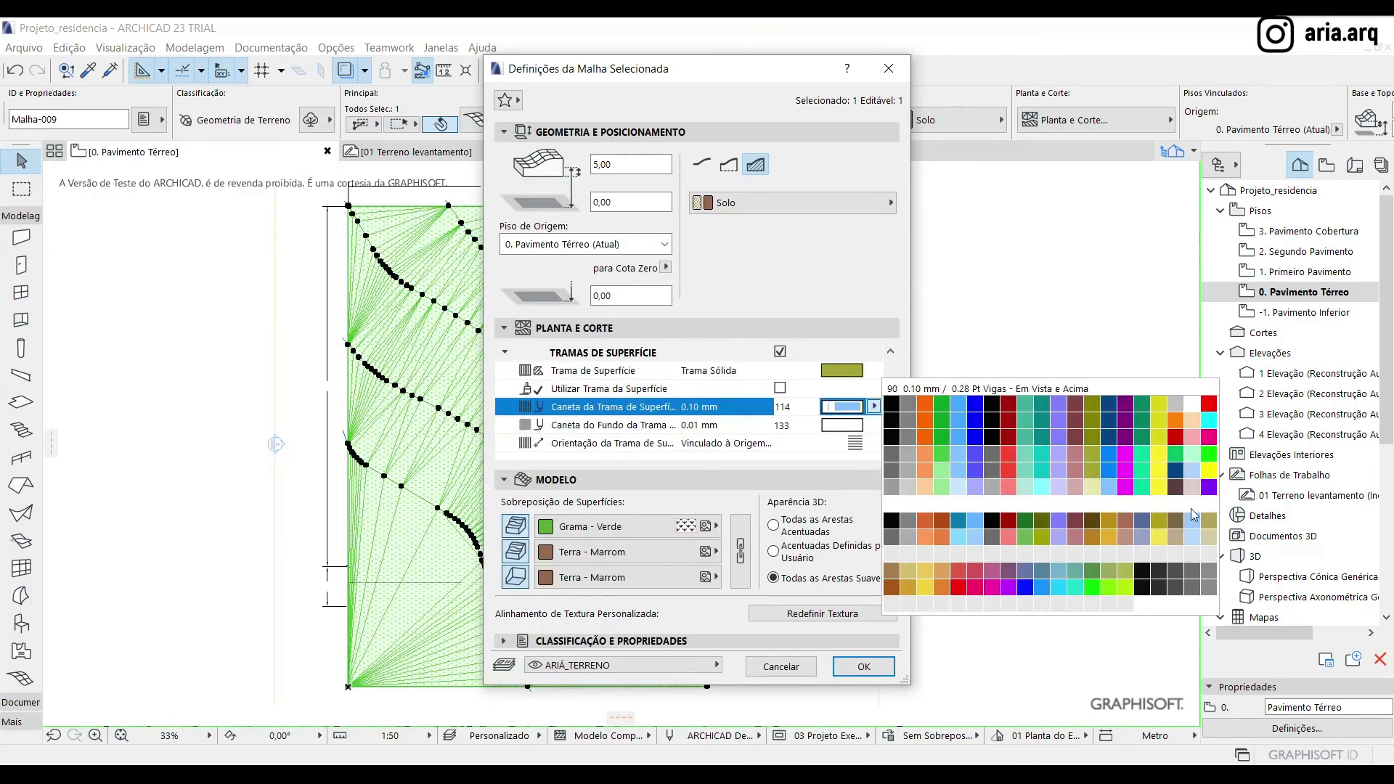
click(1124, 586)
Set the mesh's edge pen to 235 and its view line pen to 213, apply the settings and deselect the mesh
scroll(818, 418, up, 2)
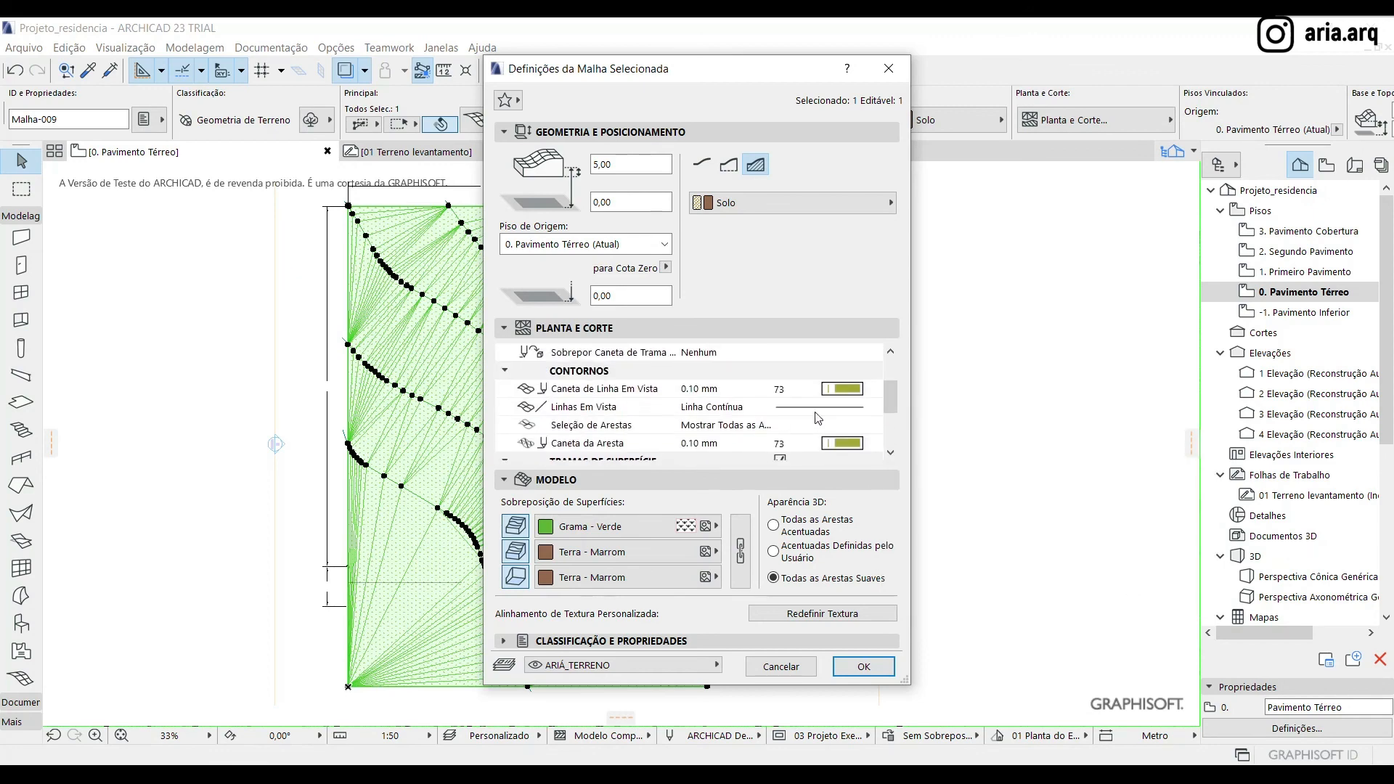
click(873, 443)
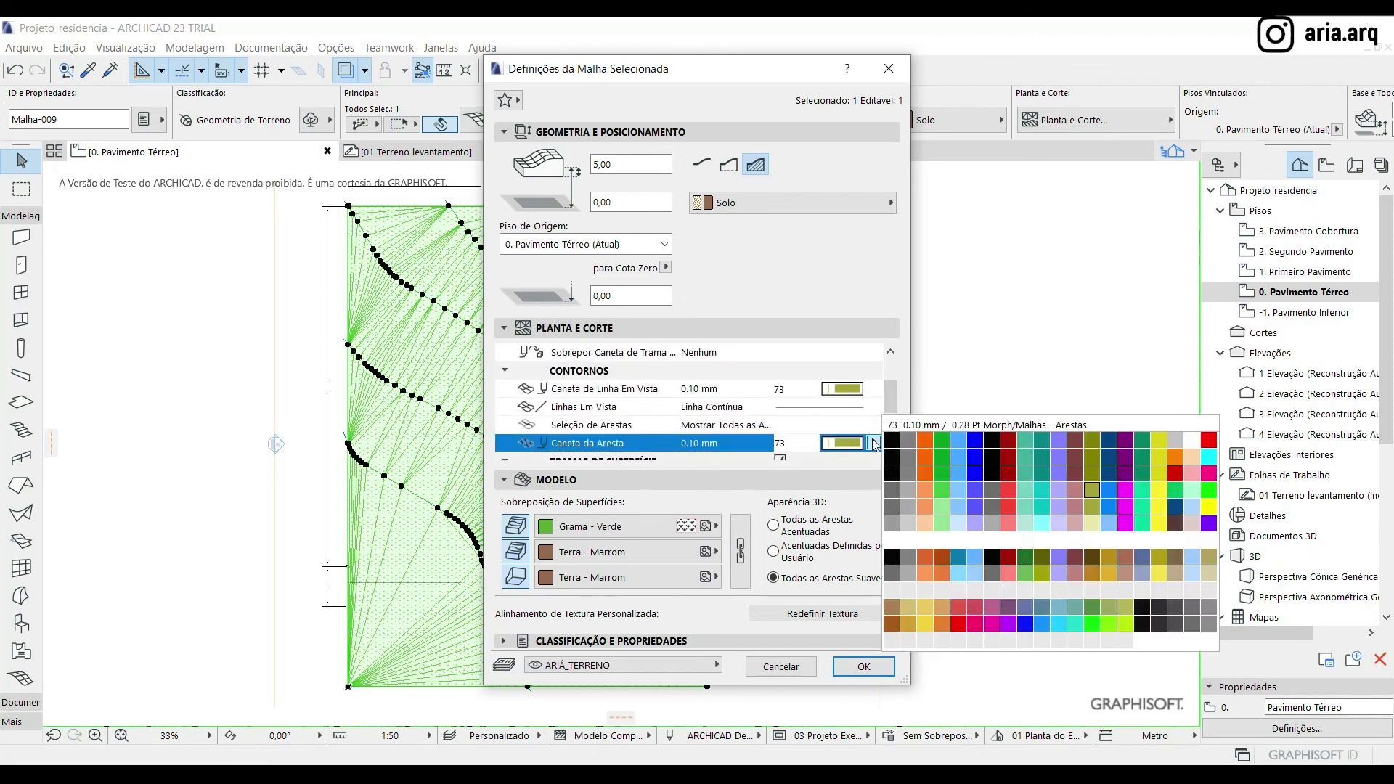
click(1124, 622)
scroll(734, 410, down, 3)
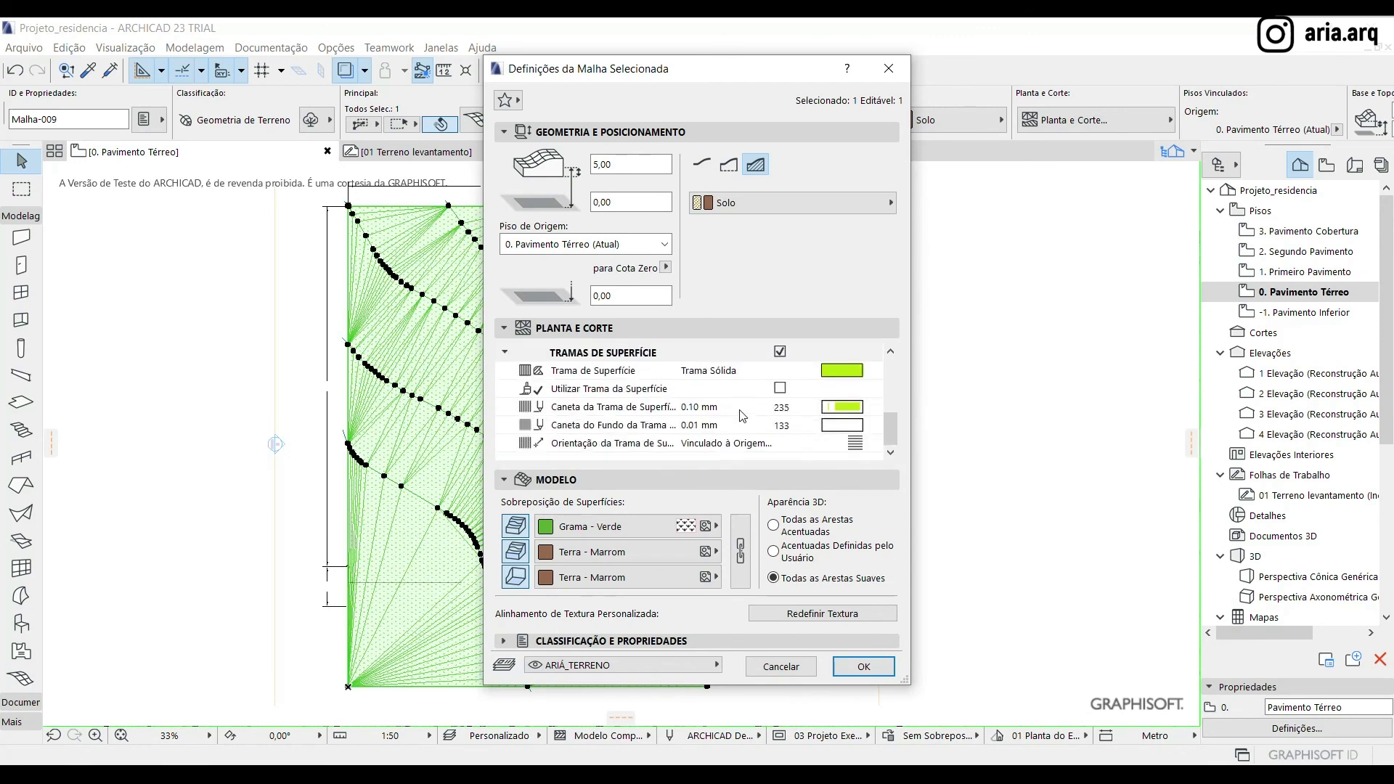
scroll(799, 427, up, 2)
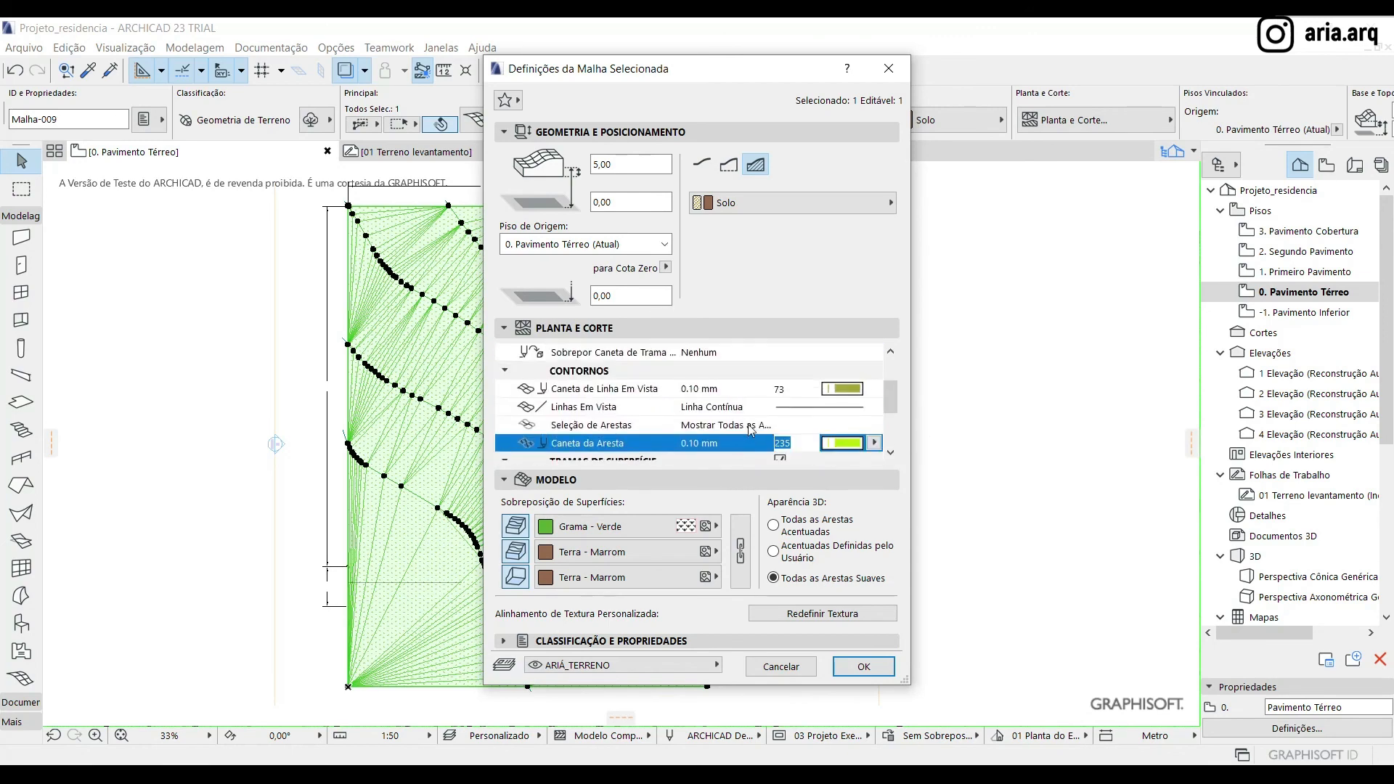
click(874, 388)
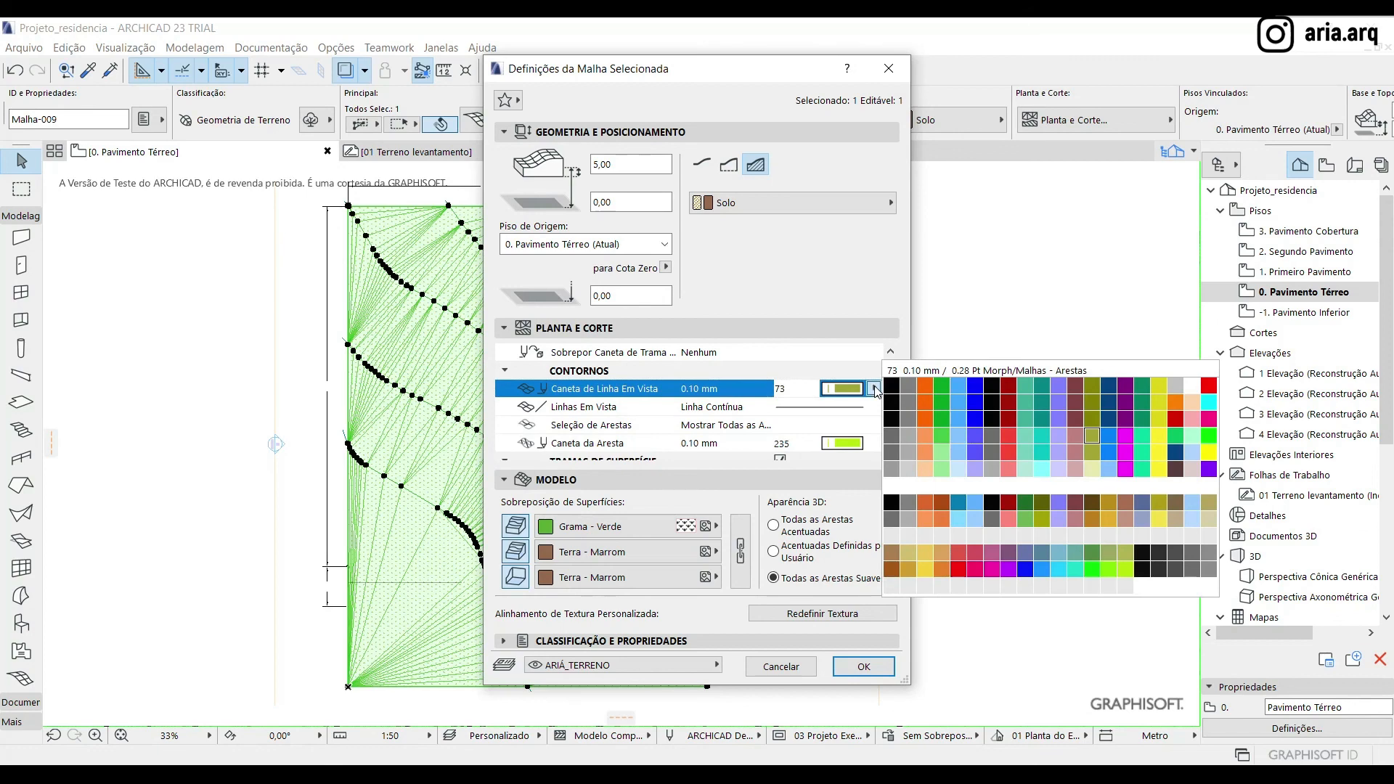
click(1092, 563)
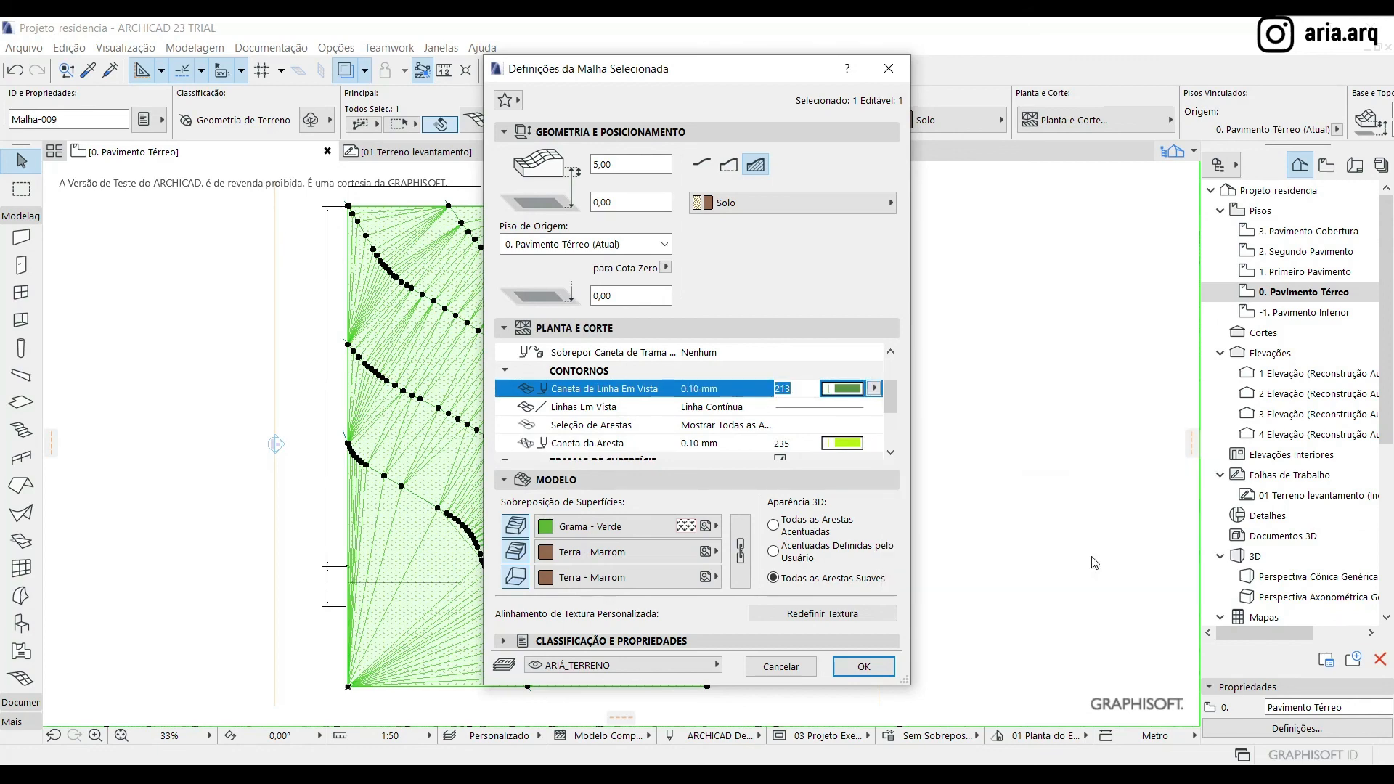
scroll(718, 421, down, 1)
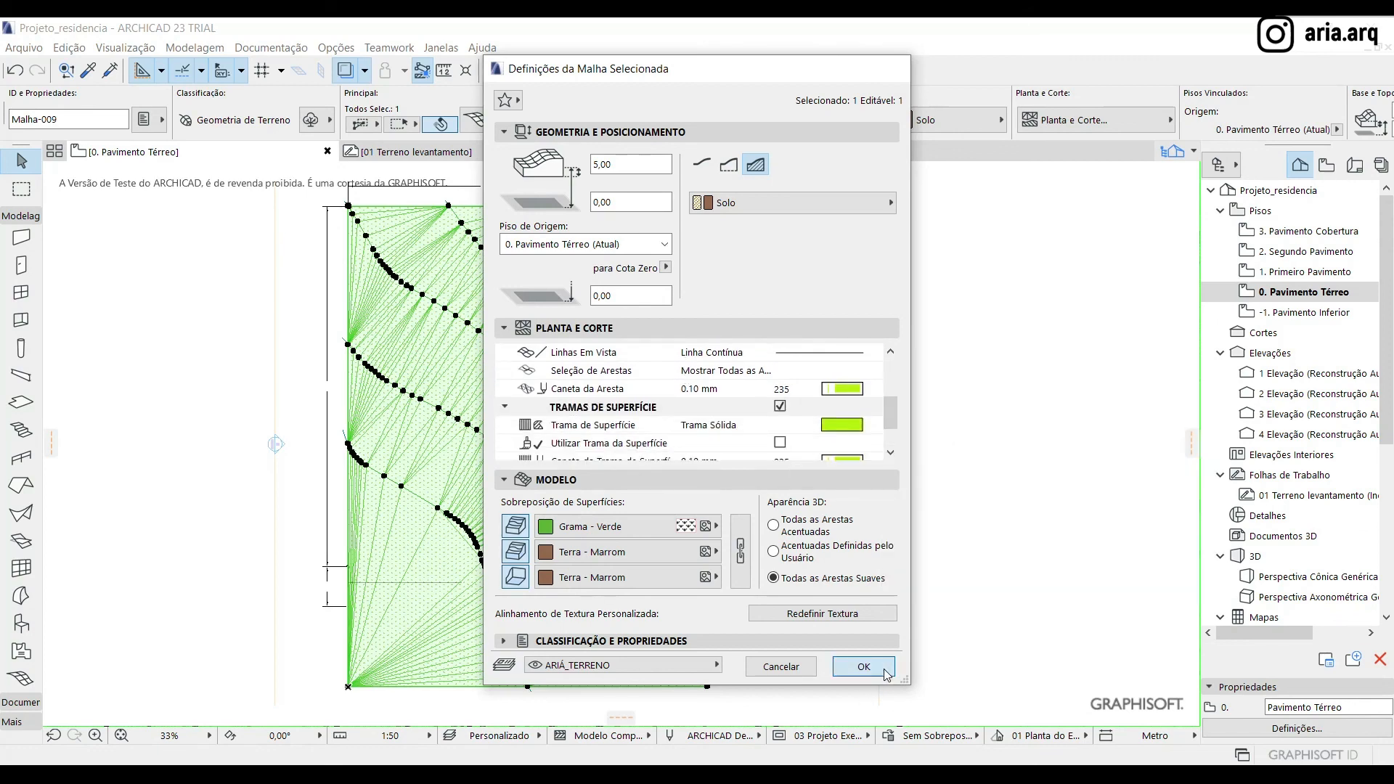
click(884, 670)
click(997, 468)
Examine the mesh's new display in the ground floor plan and compare it with the 01 Terreno levantamento worksheet
scroll(718, 470, down, 4)
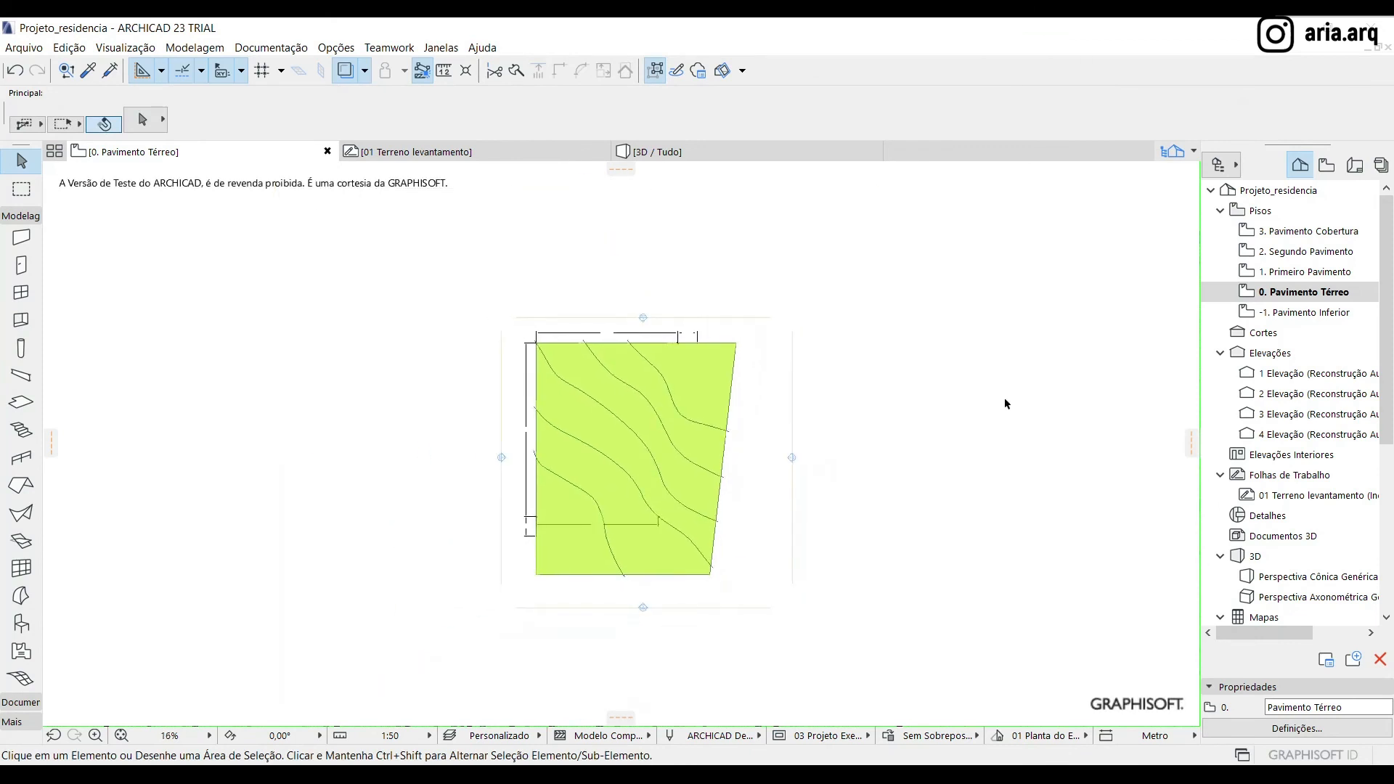
scroll(712, 460, up, 2)
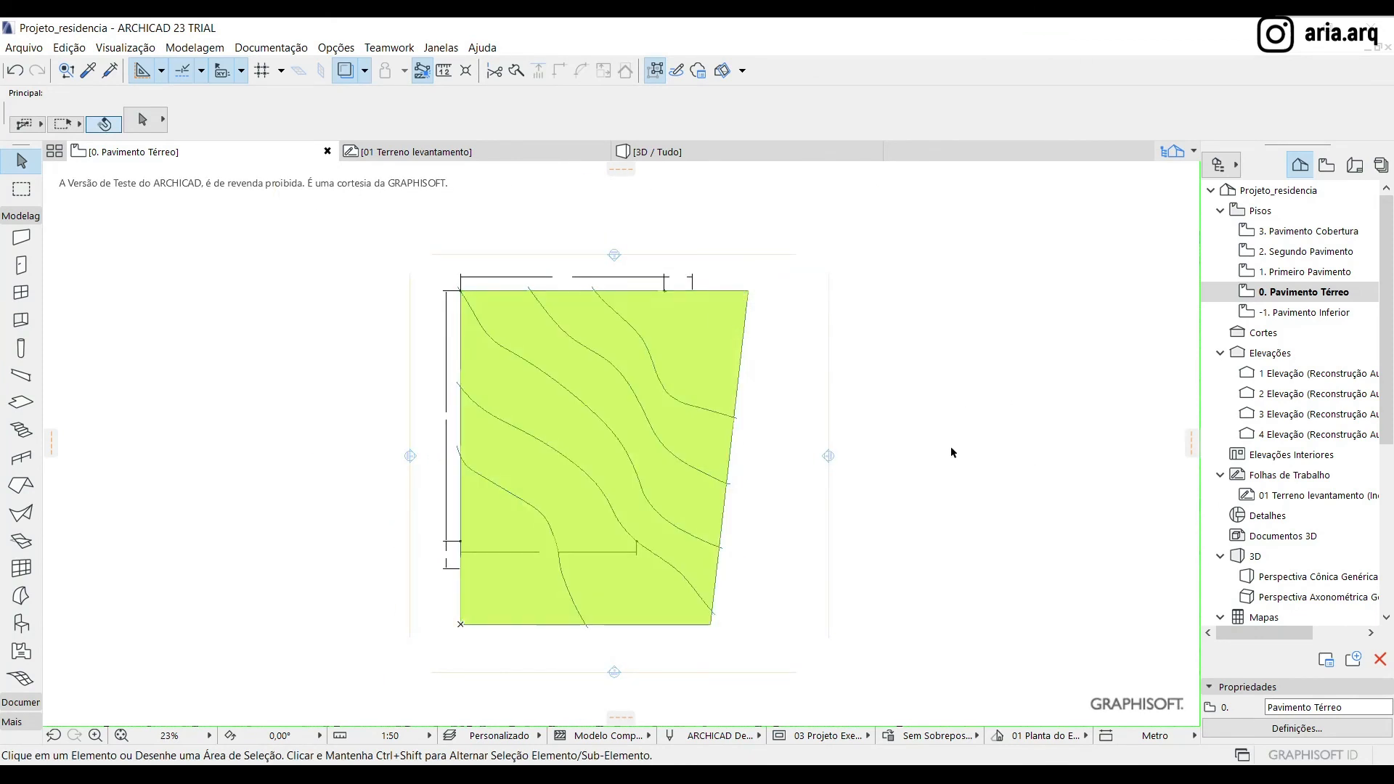
scroll(951, 448, down, 1)
scroll(771, 363, up, 1)
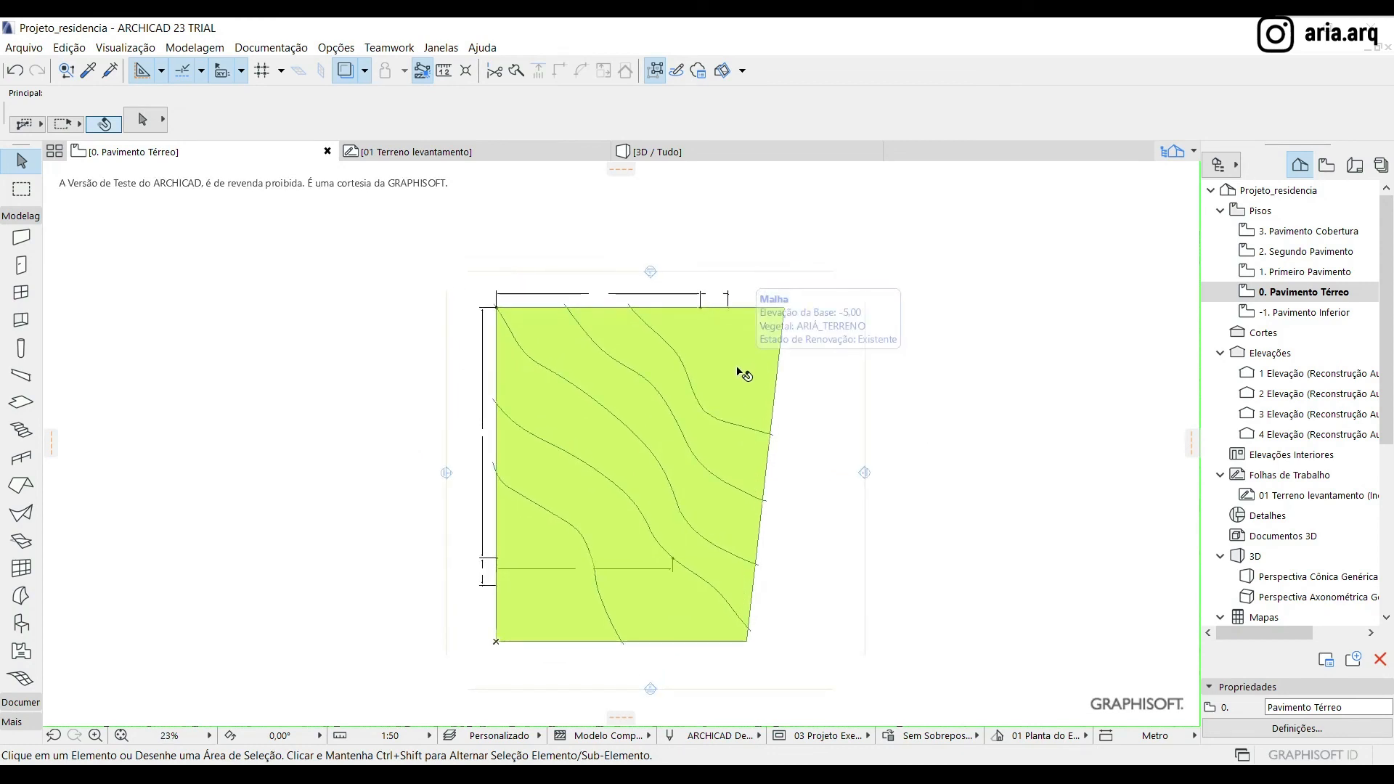
click(402, 148)
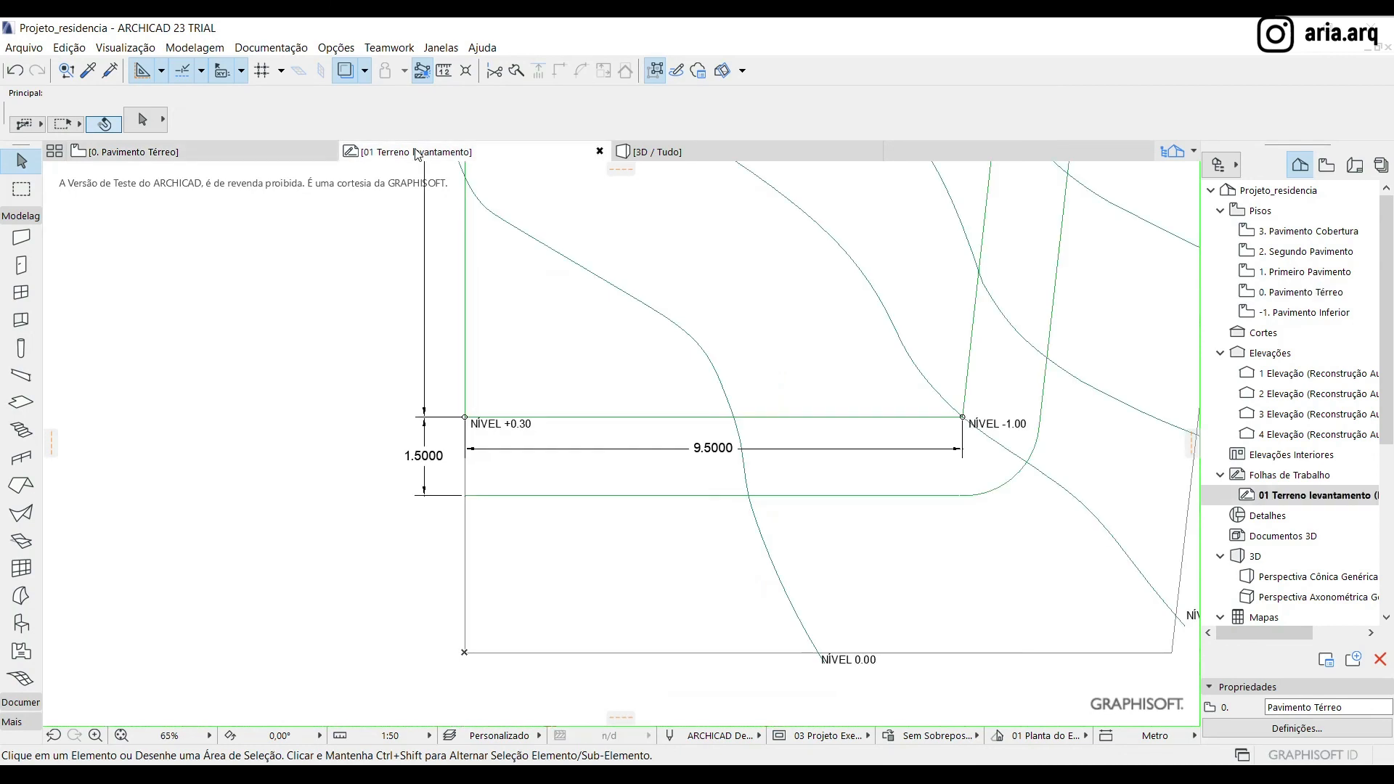
click(254, 161)
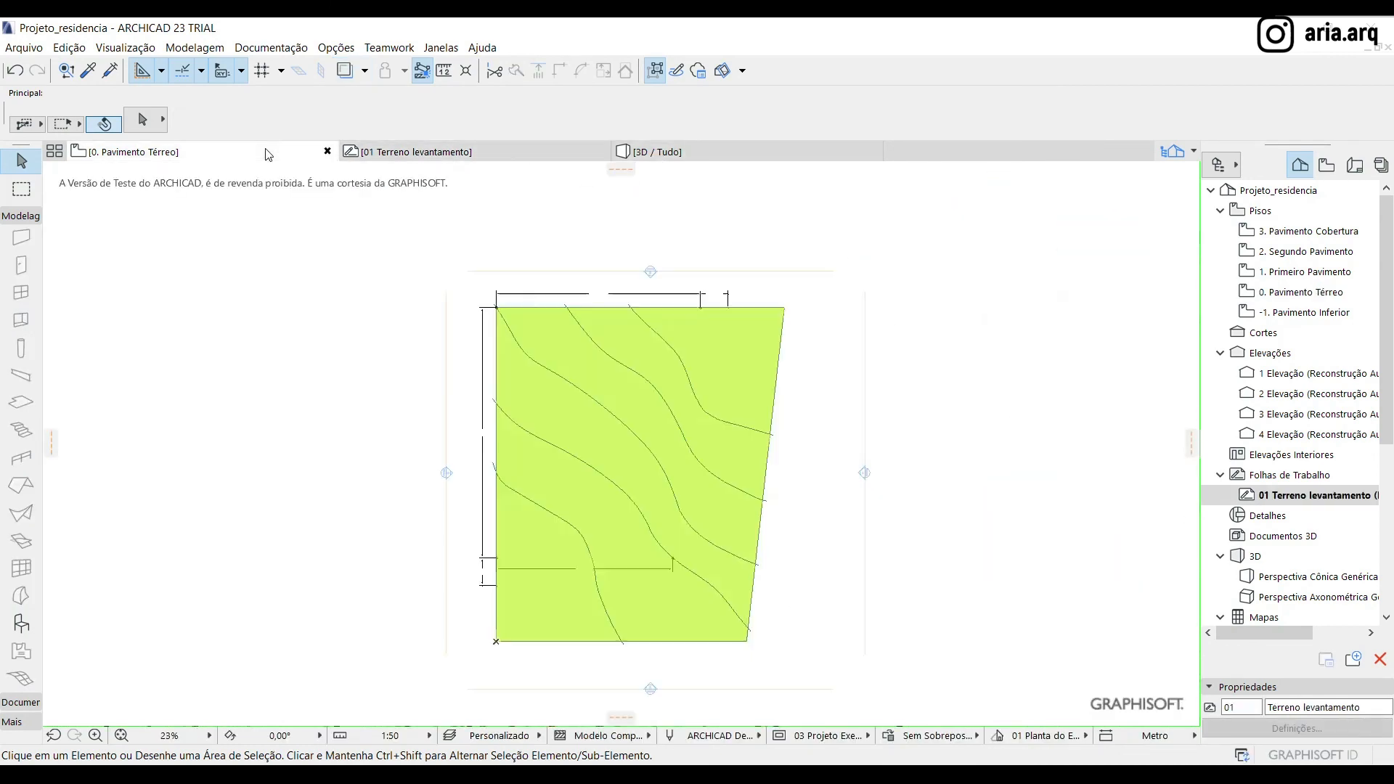
click(685, 350)
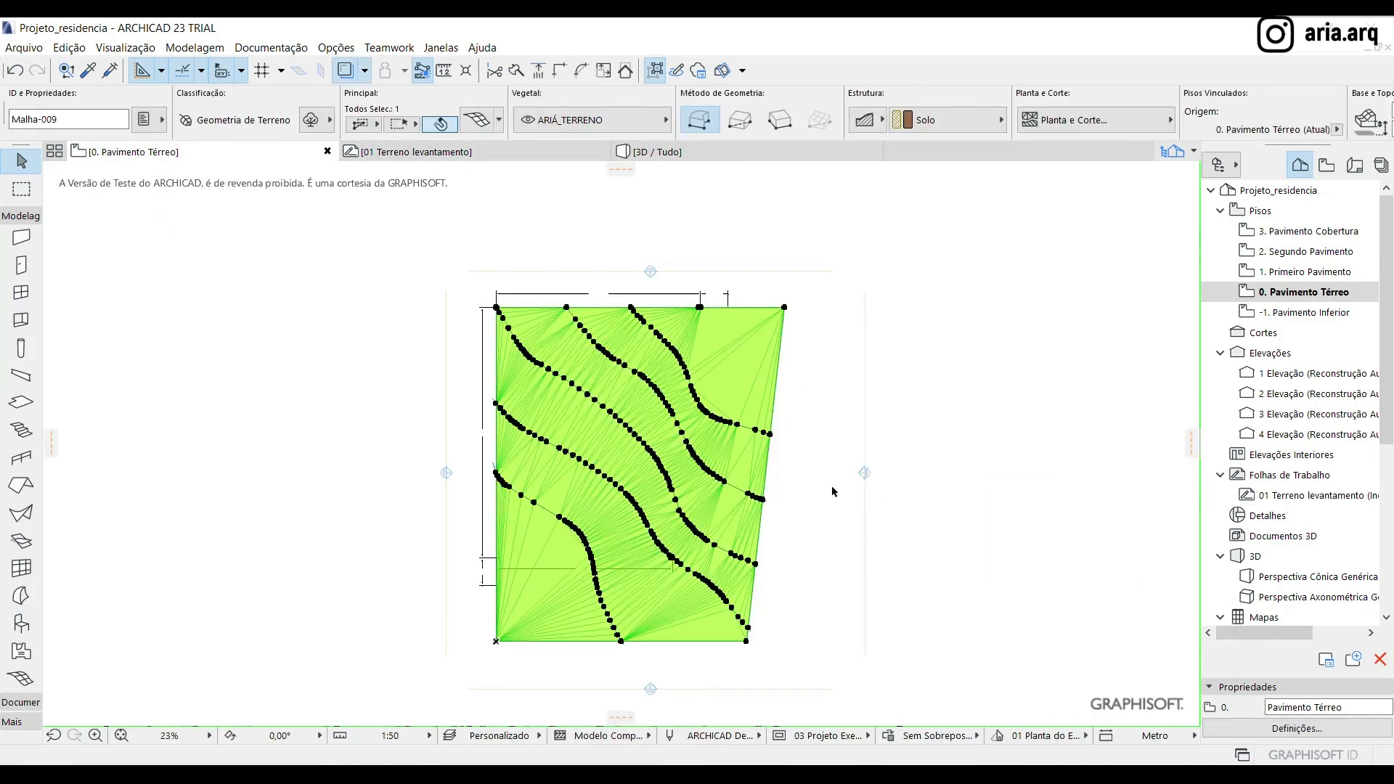
key(Escape)
scroll(610, 479, up, 2)
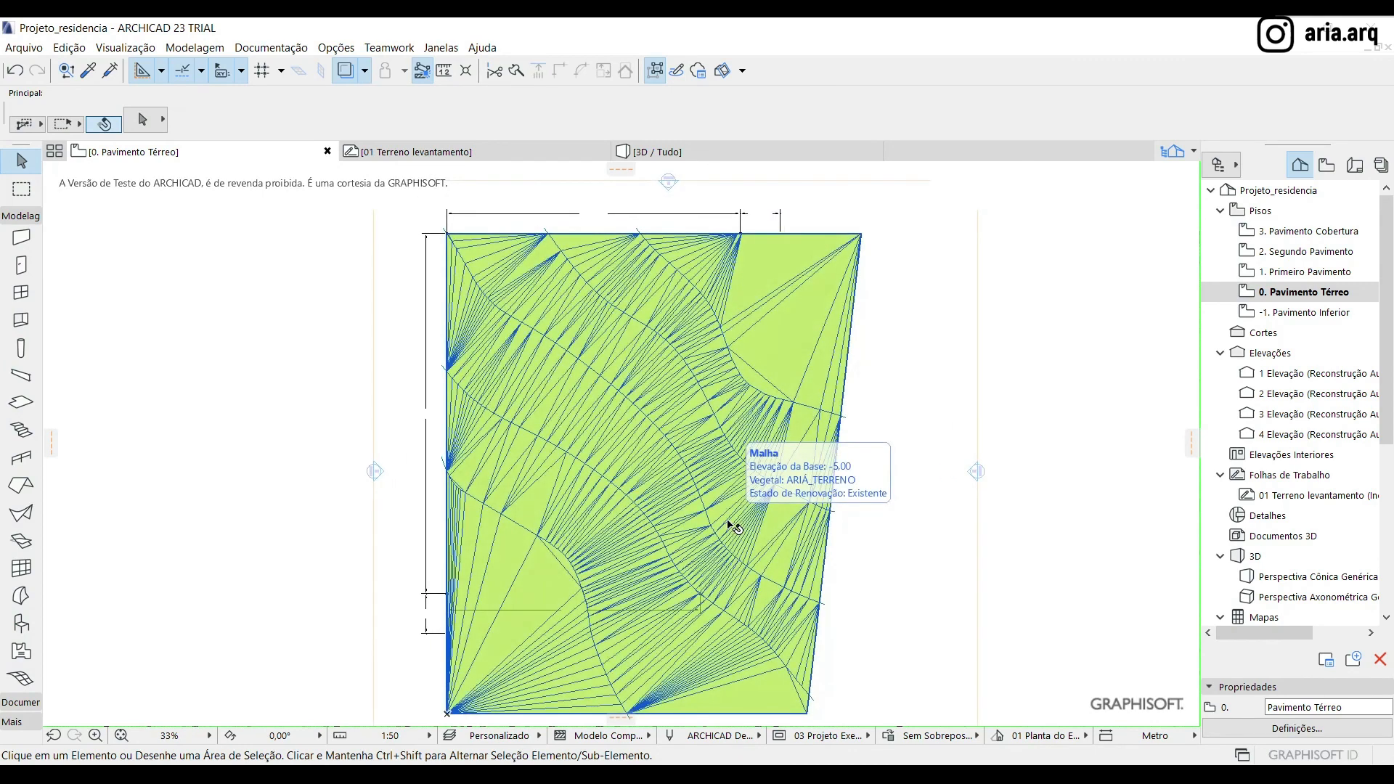
scroll(564, 398, down, 3)
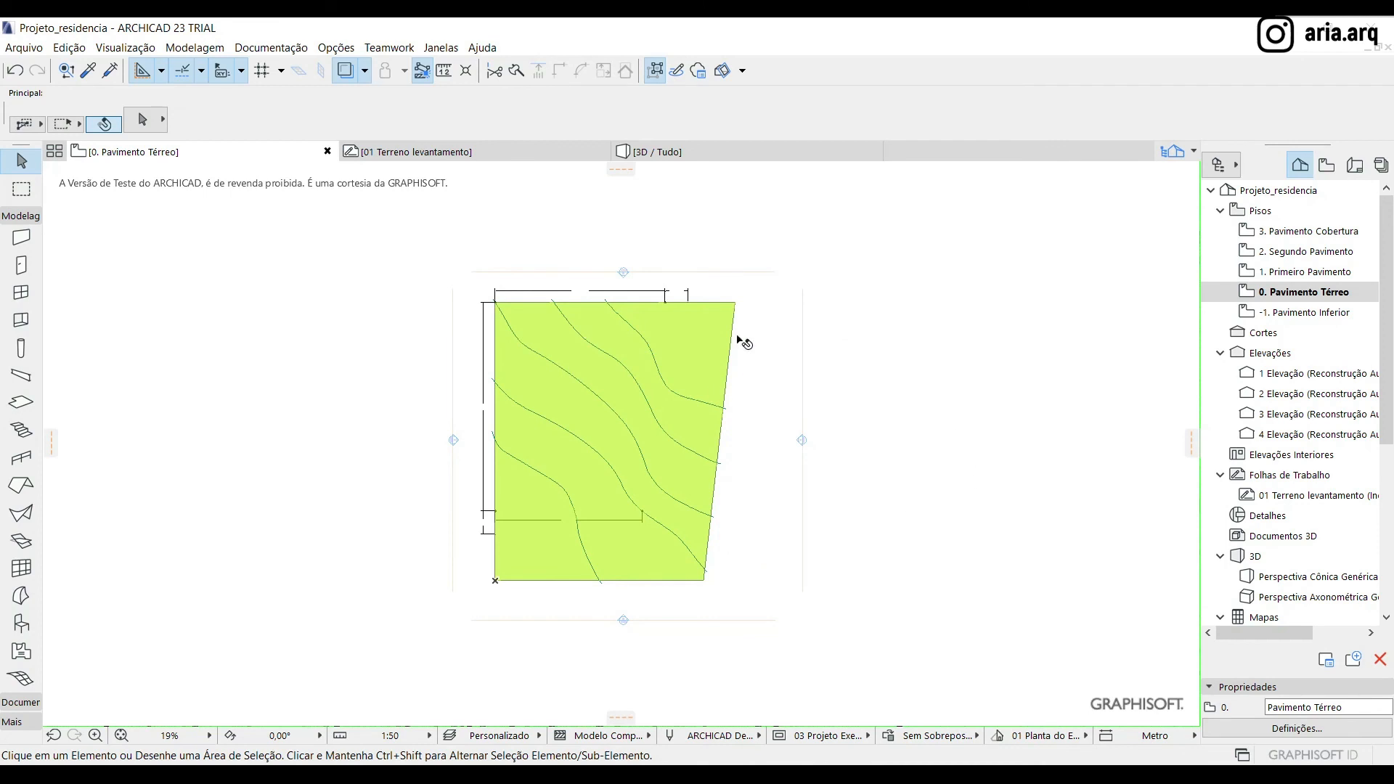
scroll(679, 434, up, 1)
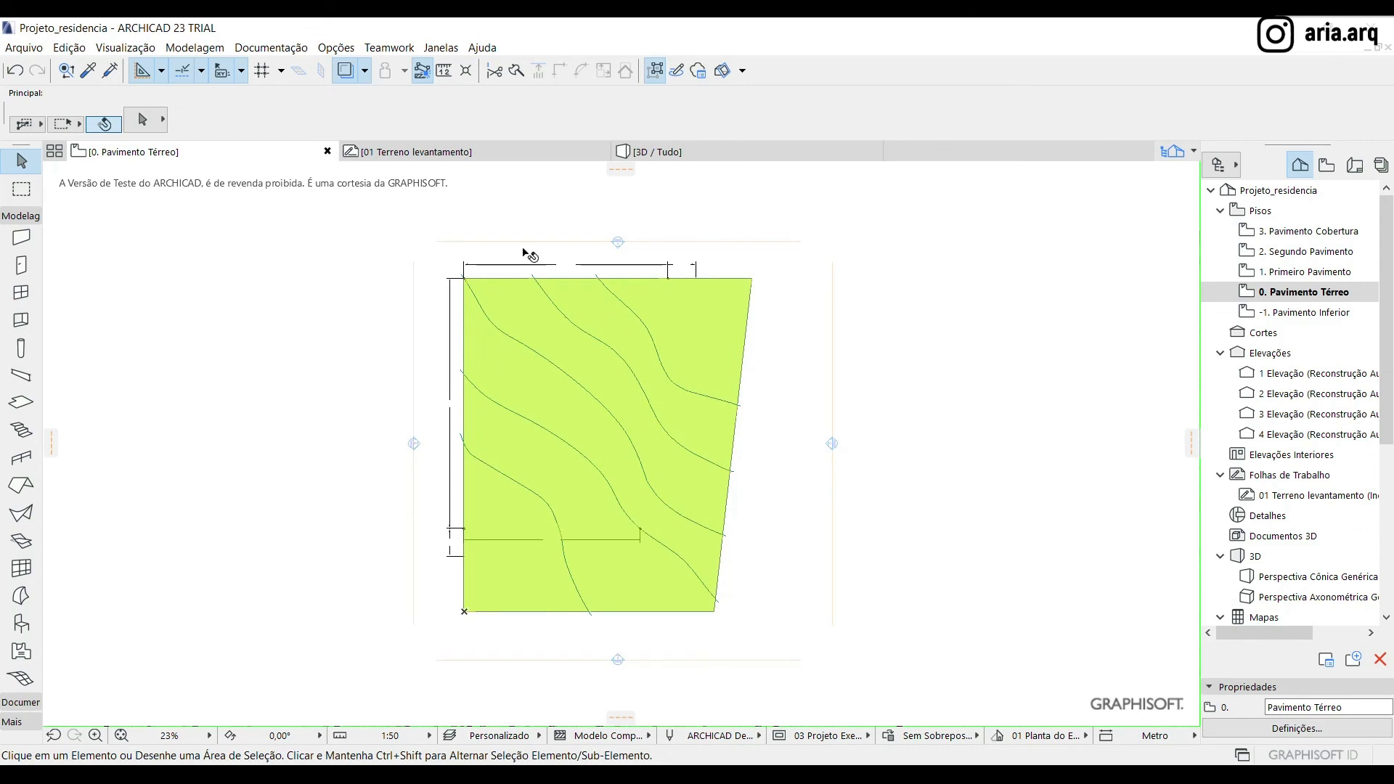
Open the trace and reference settings for the 01 Terreno levantamento reference
click(339, 49)
click(342, 47)
click(365, 71)
click(487, 352)
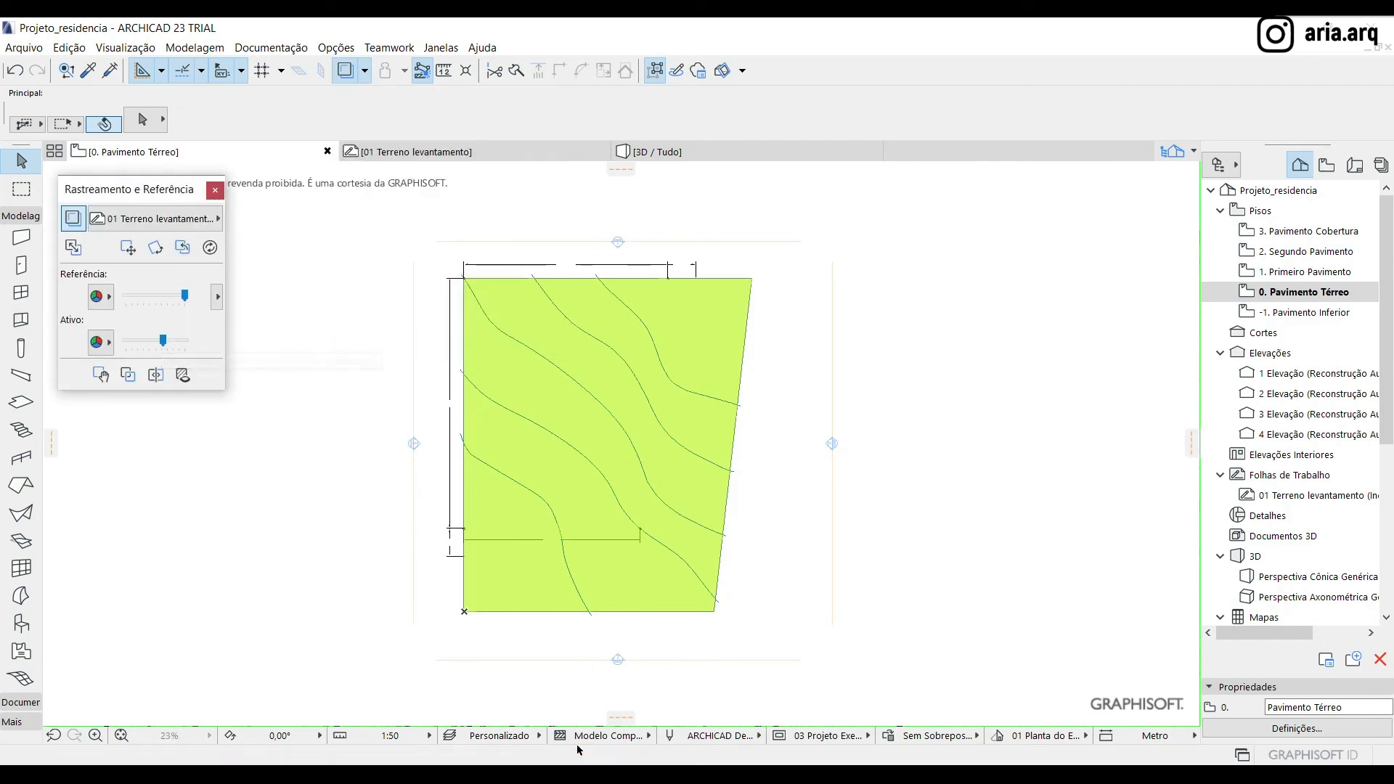
Show the AUX_Limite calçada and AUX_Limite terreno layers and hide the AUX_Curvas de nível layer
click(451, 735)
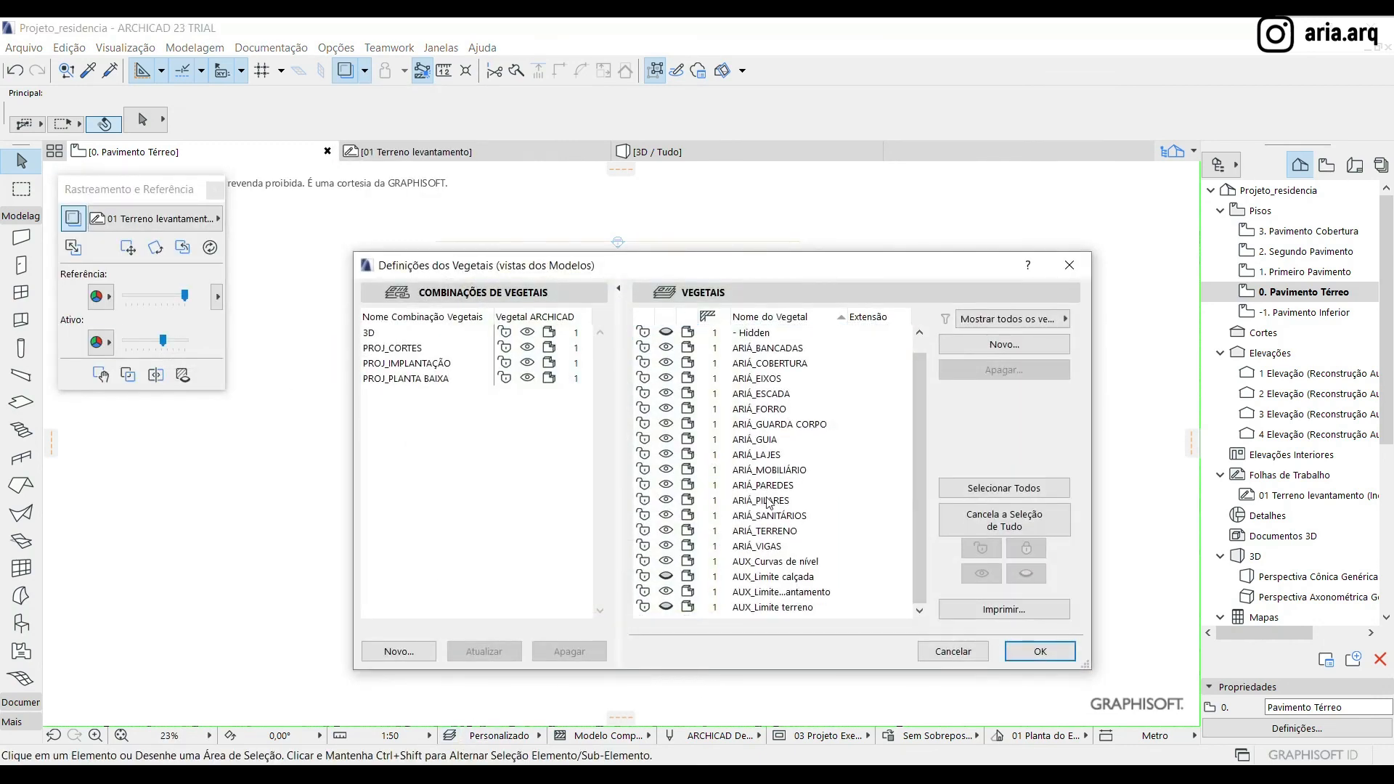
click(669, 577)
click(667, 607)
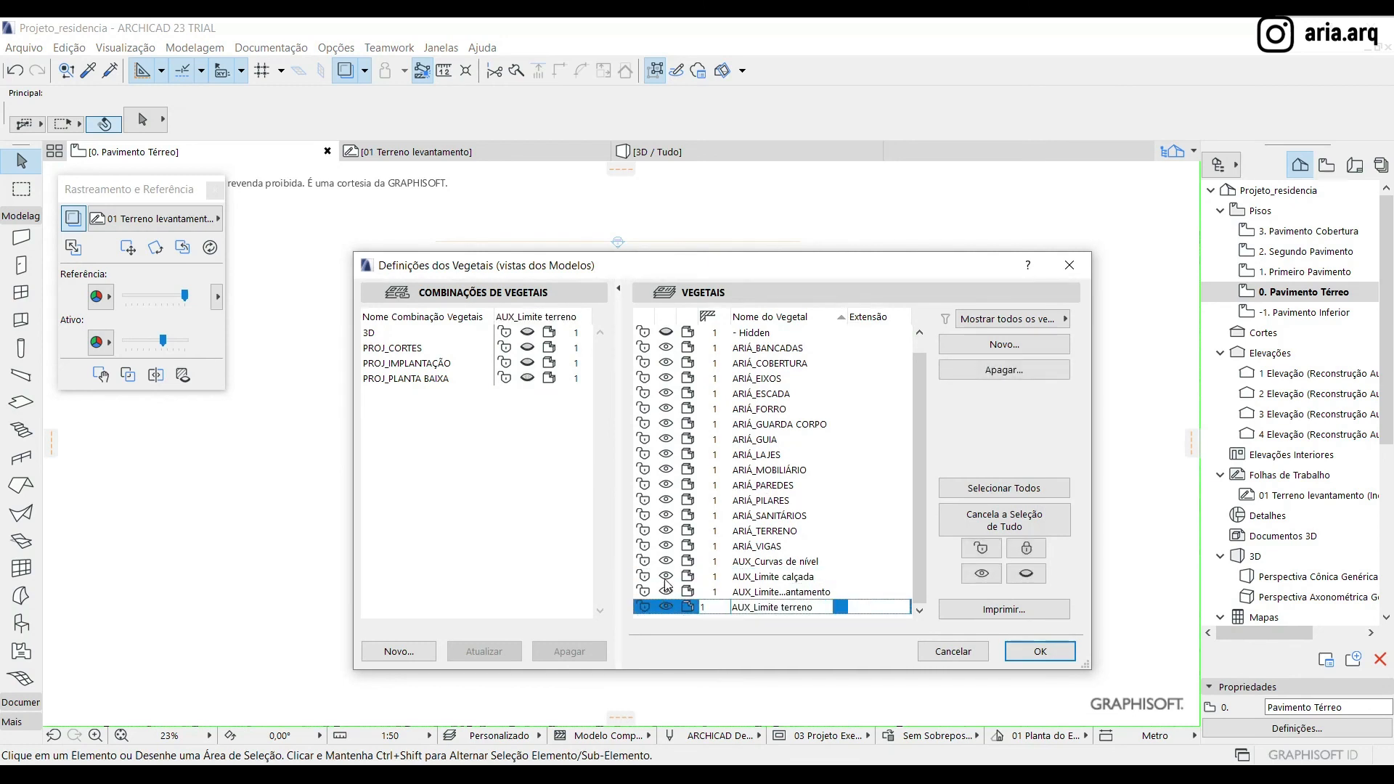
click(667, 561)
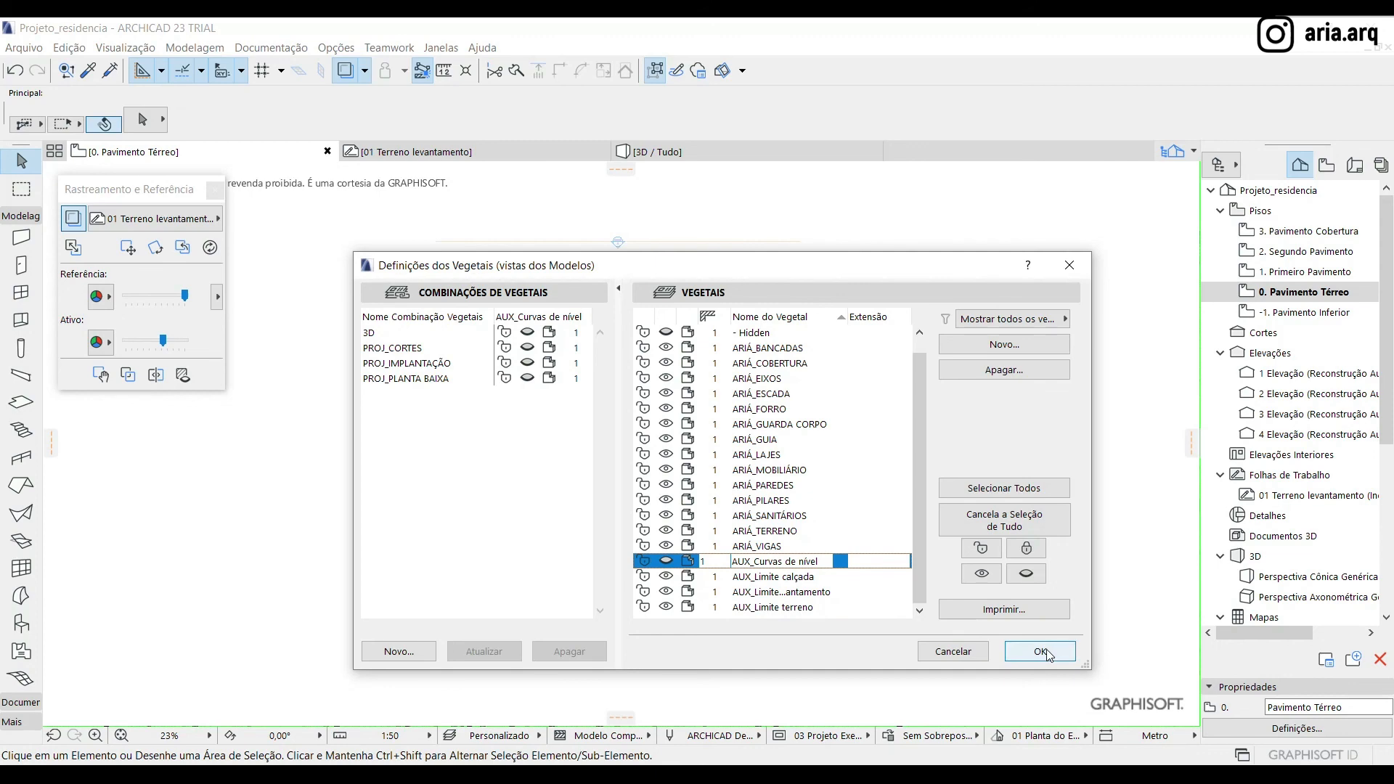
click(1040, 651)
Examine the sidewalk limit lines and the contour lines over the terrain mesh in plan
scroll(922, 489, down, 2)
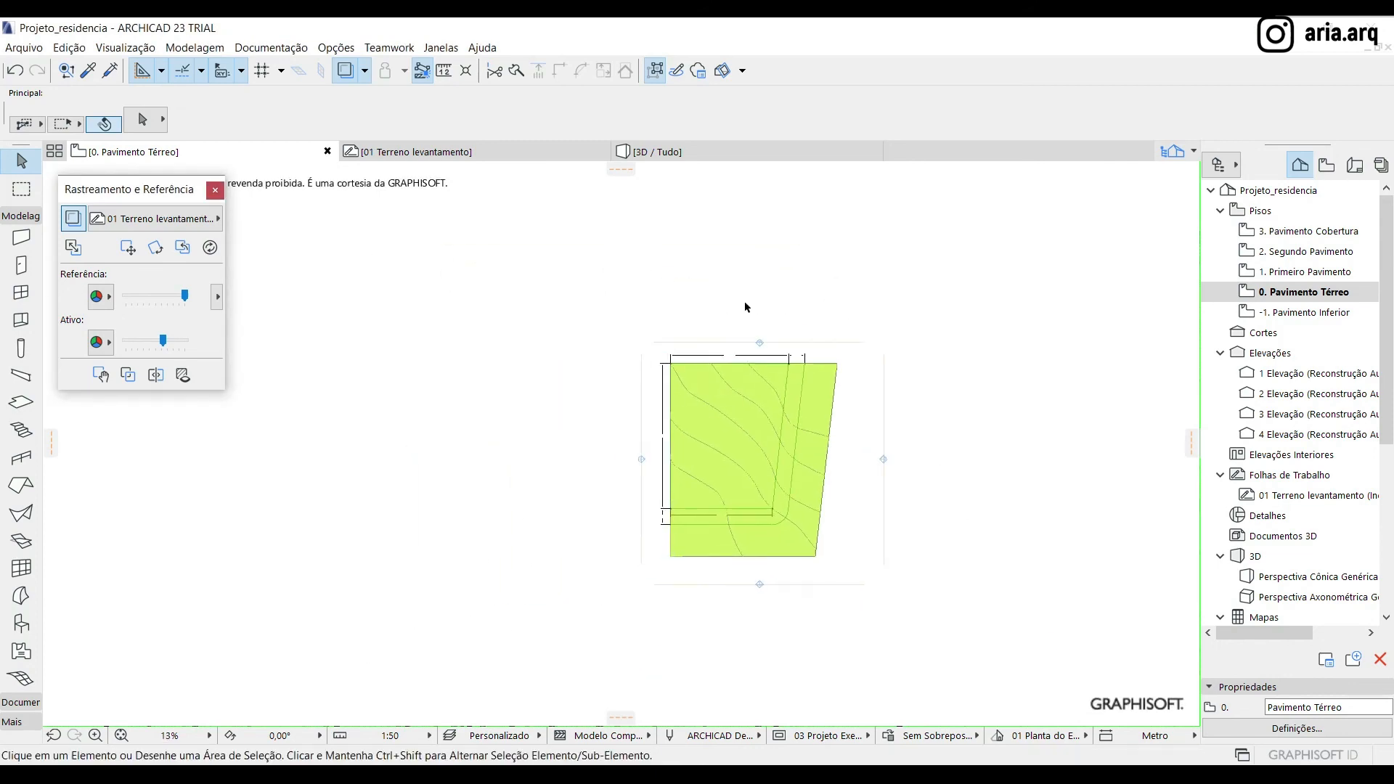
scroll(703, 494, up, 3)
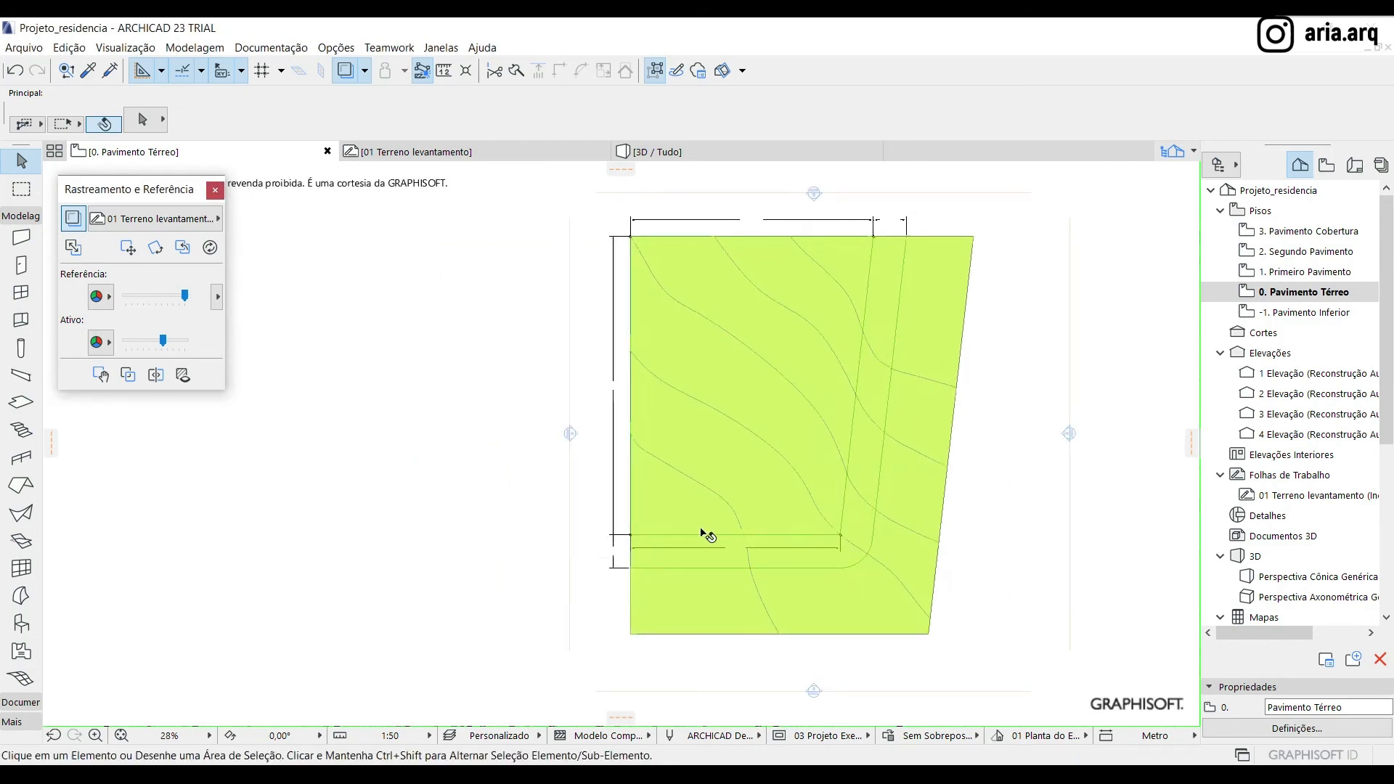
scroll(702, 530, down, 2)
scroll(864, 333, up, 2)
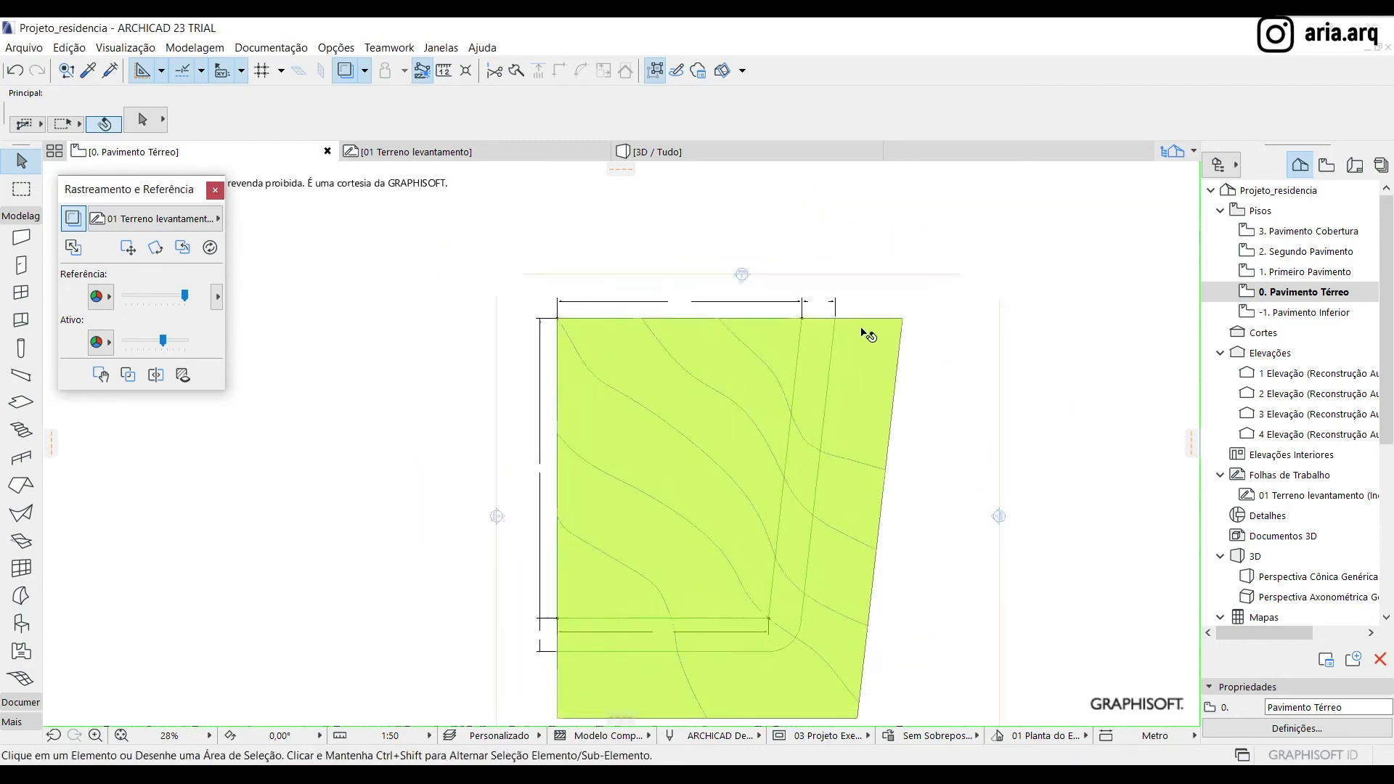
click(874, 392)
scroll(757, 341, down, 2)
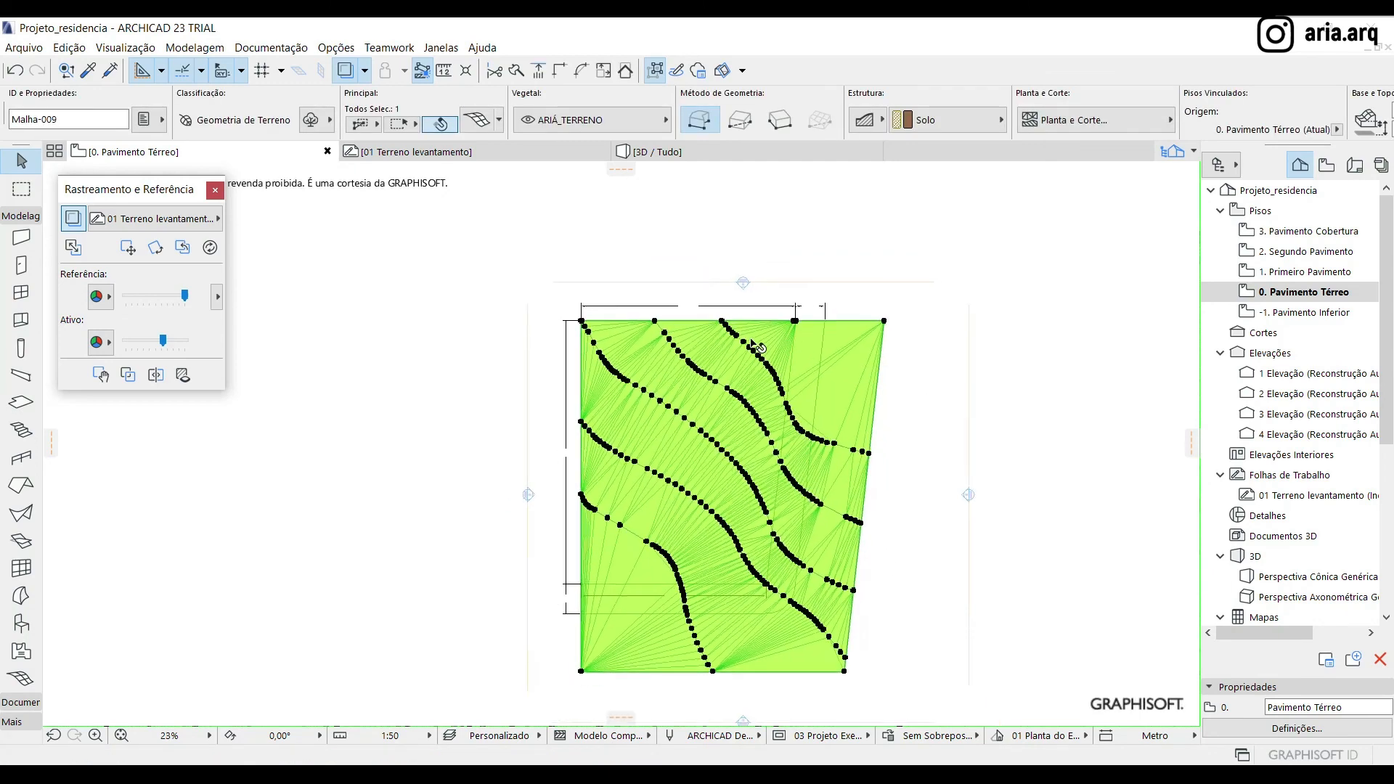
click(1081, 339)
scroll(822, 394, up, 2)
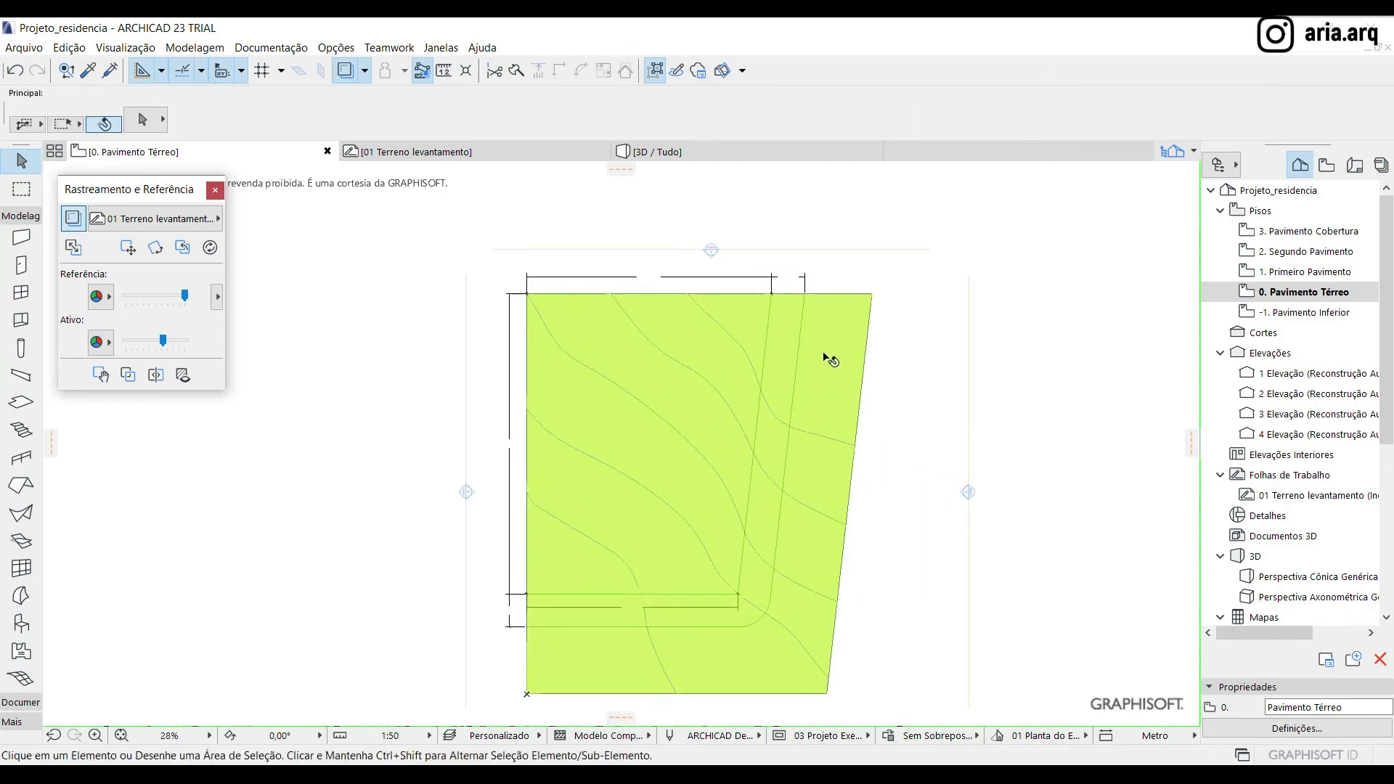
Place a copy of the terrain mesh horizontally to the right of the original, using its upper-right corner as the reference point
click(824, 355)
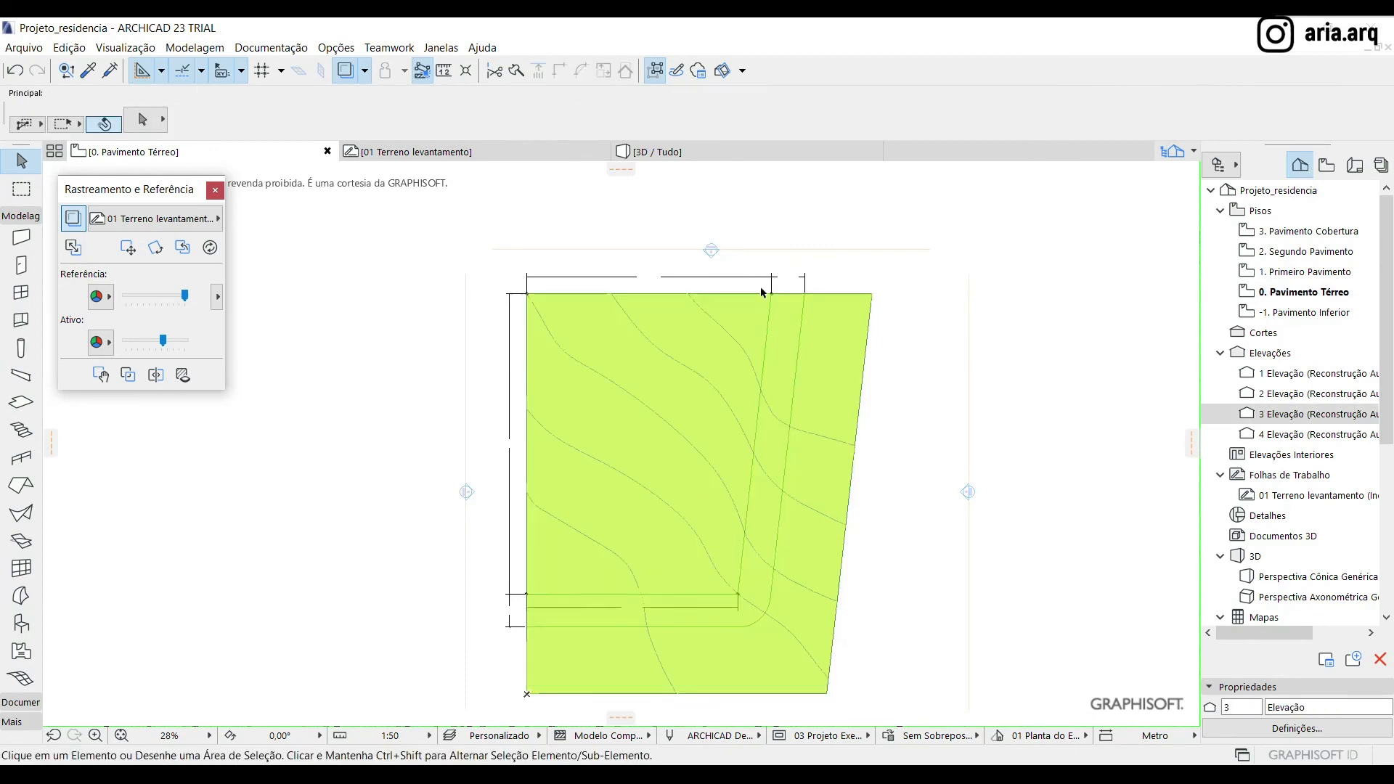
click(828, 364)
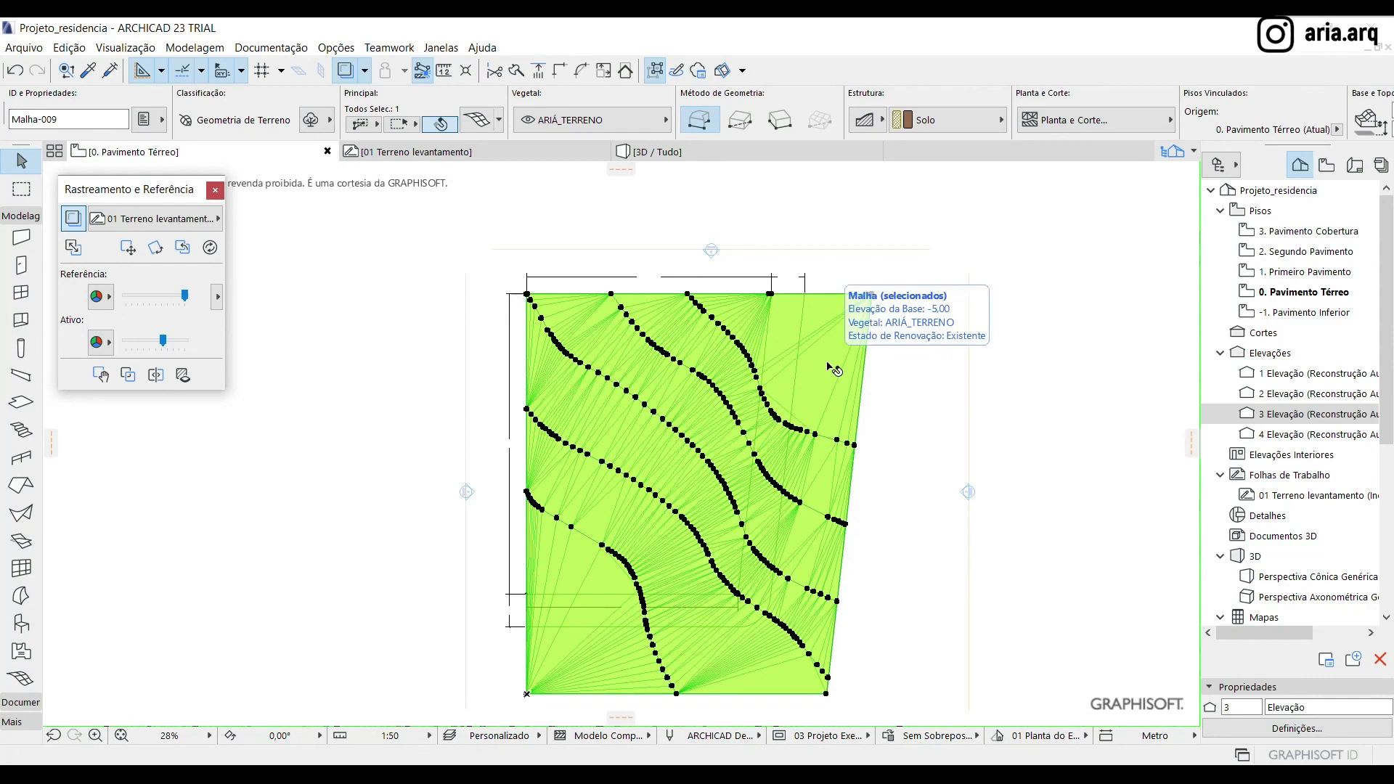
key(ctrl+d)
click(869, 294)
scroll(449, 331, down, 3)
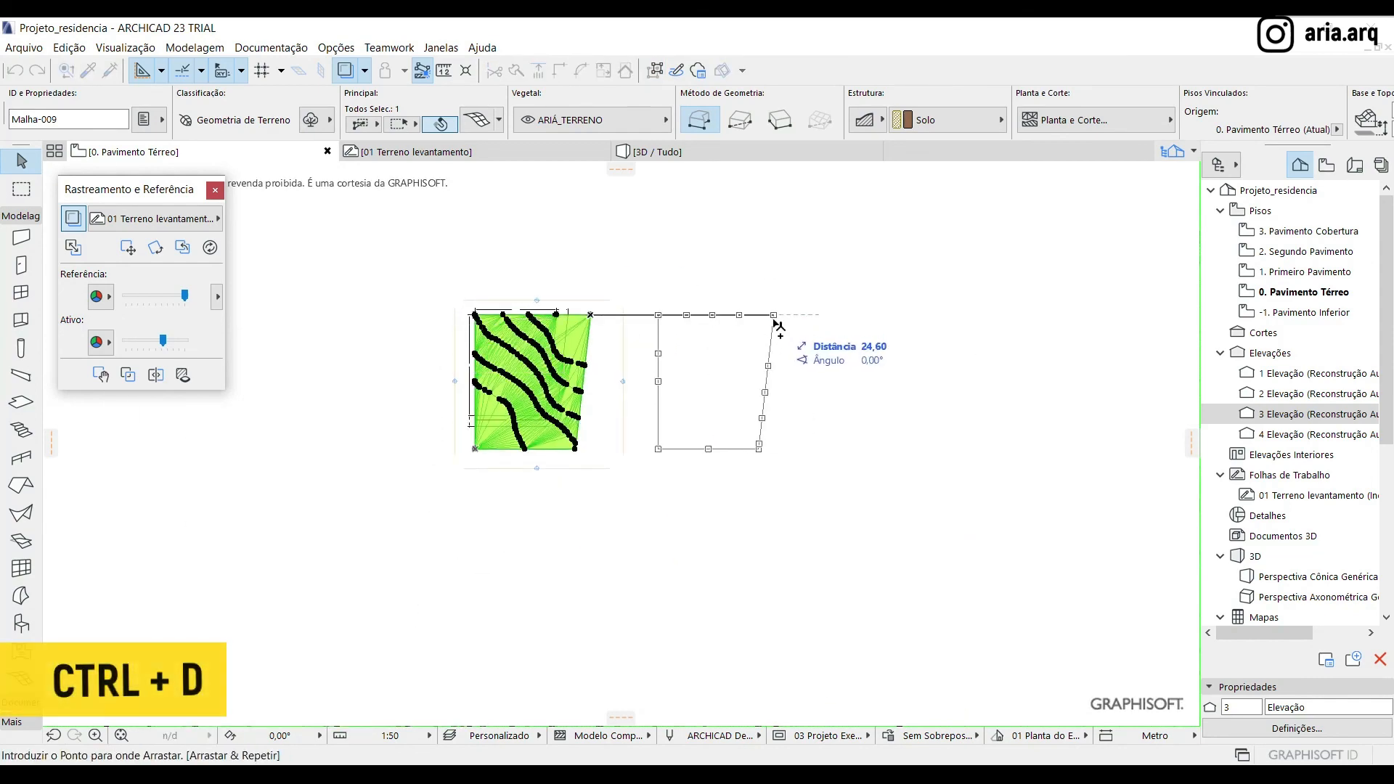
click(813, 315)
scroll(505, 400, up, 3)
scroll(527, 547, down, 3)
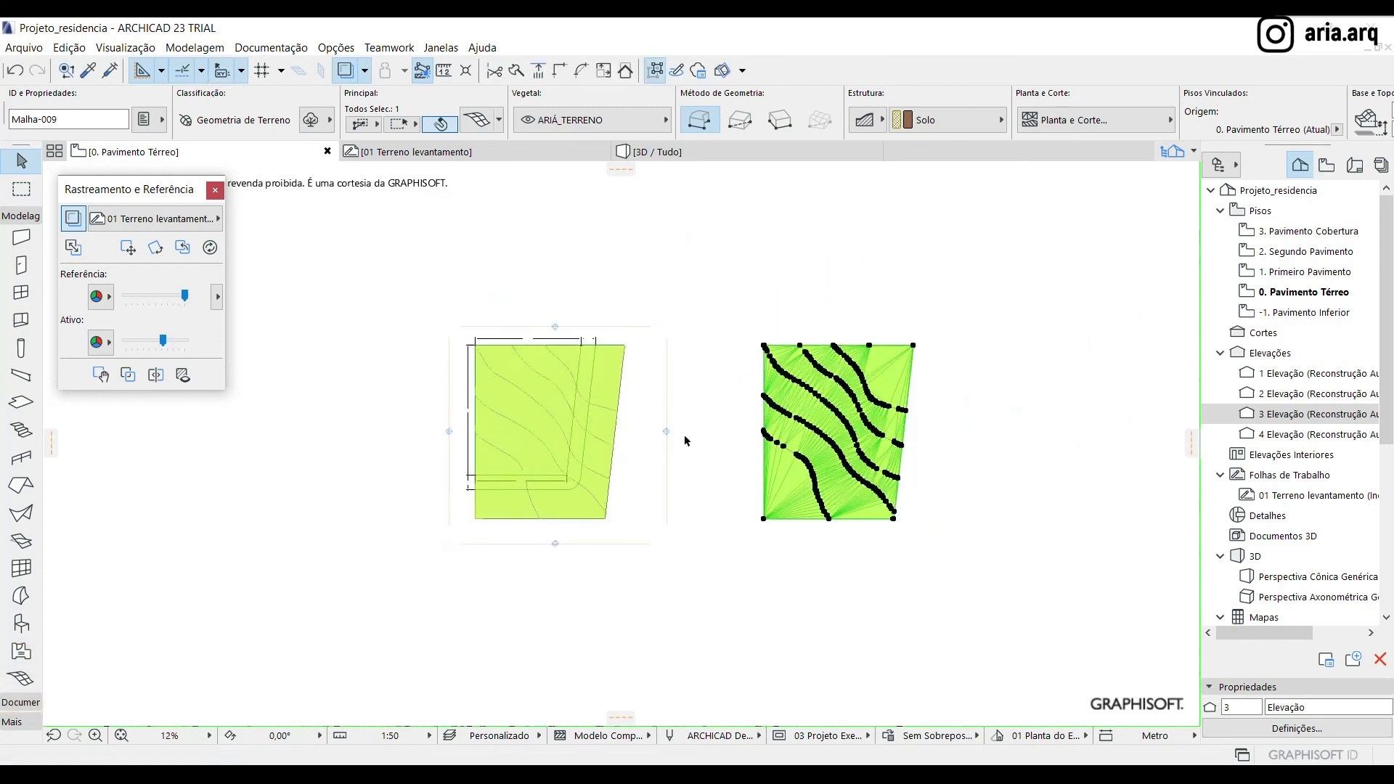
Place another copy of the terrain mesh horizontally to the right of the first copy, using its upper-right corner as reference
key(ctrl+d)
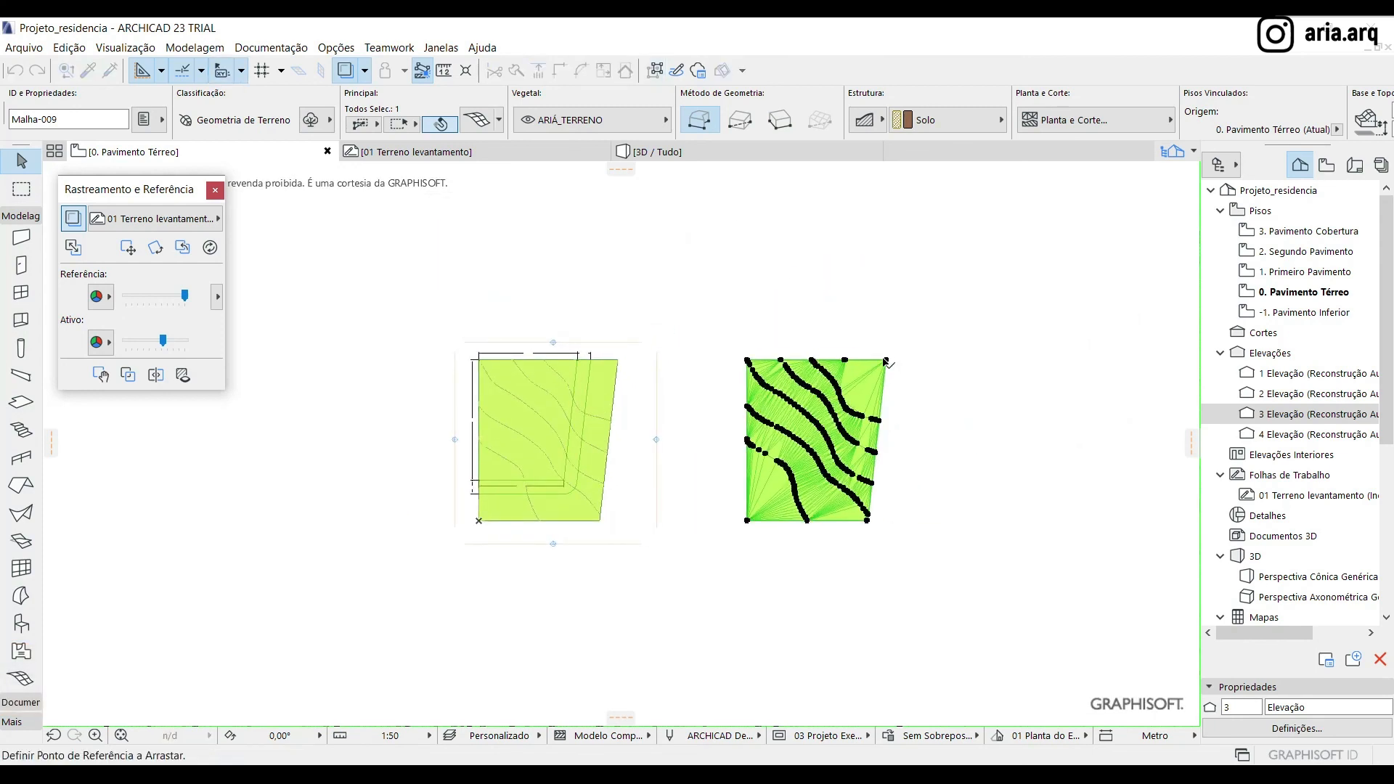
click(885, 360)
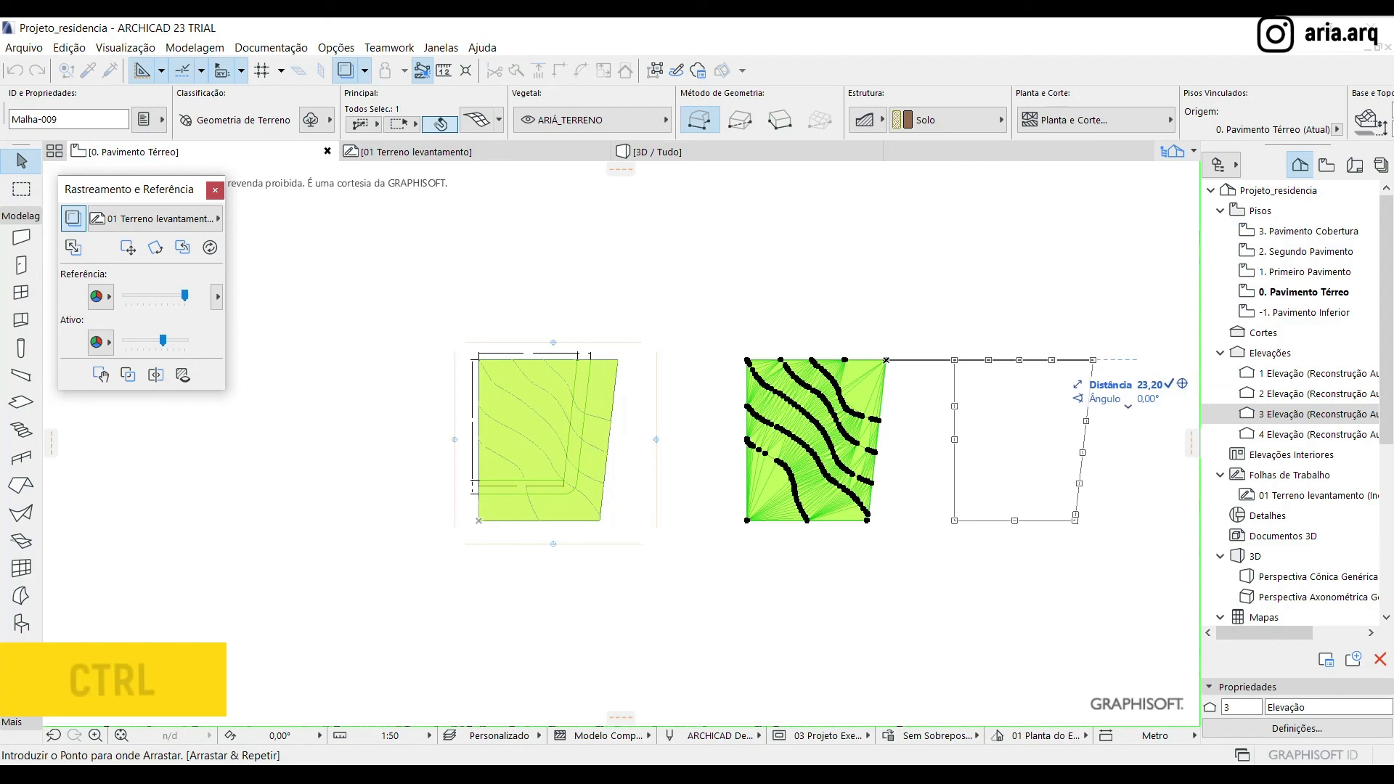
click(1154, 360)
click(989, 301)
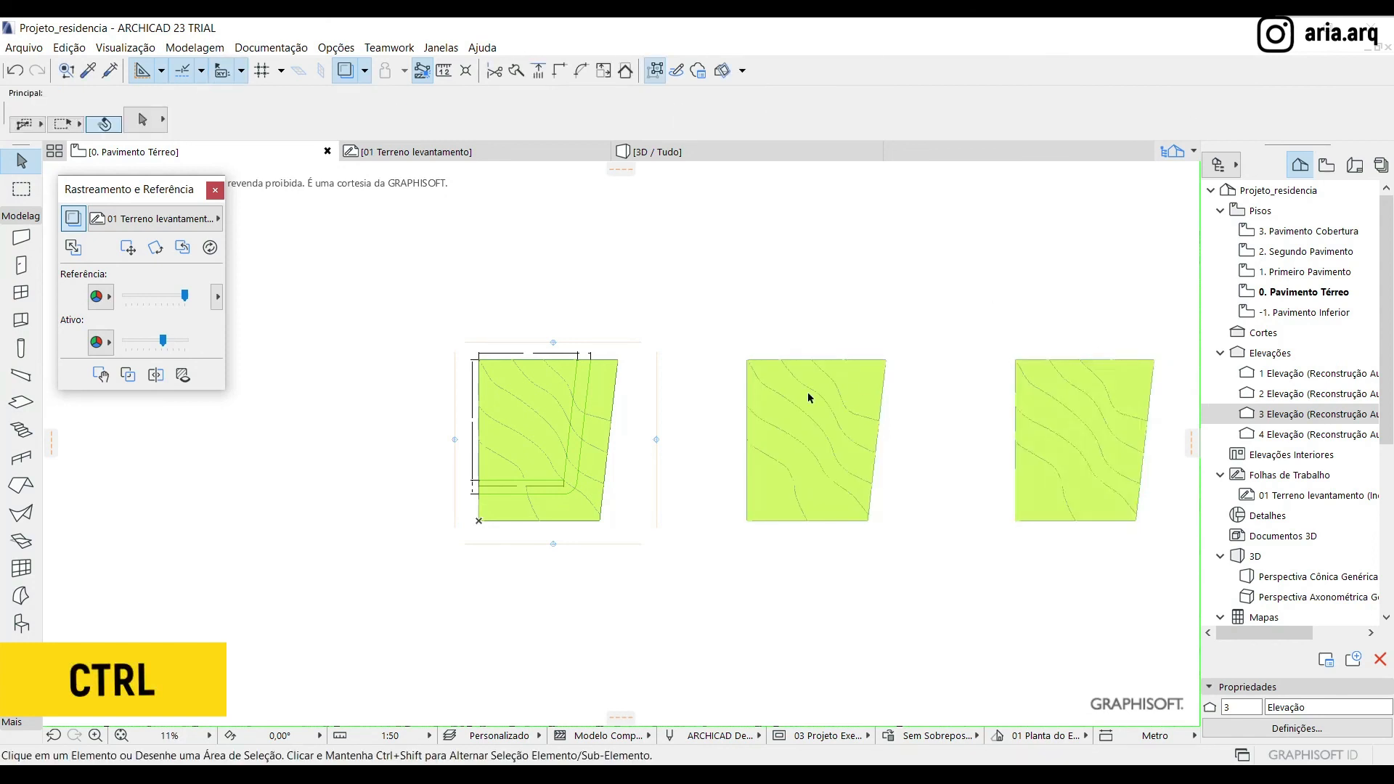
Subtract the sidewalk strip between the terrain and sidewalk limit lines from the original terrain mesh, tracing its outline with the Magic Wand
scroll(407, 437, up, 5)
click(755, 348)
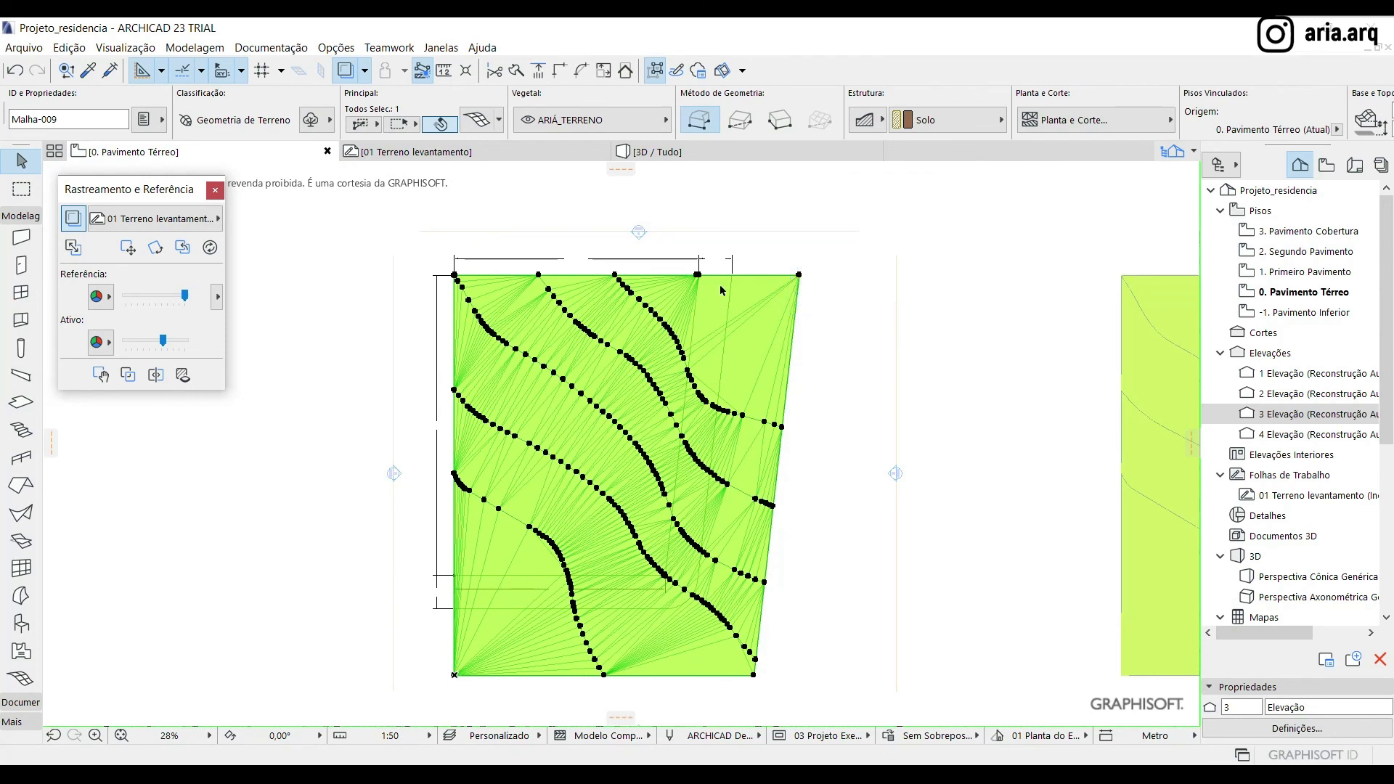
click(800, 276)
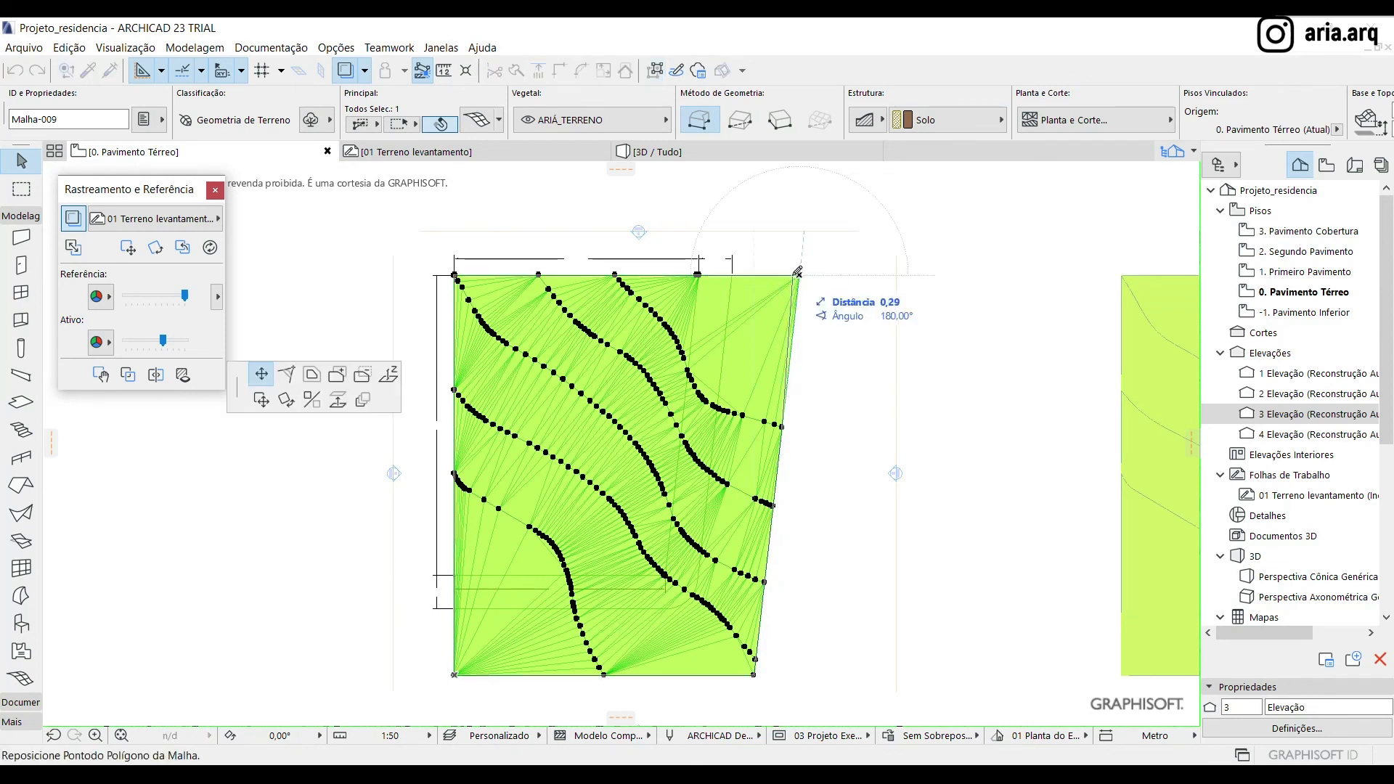
click(363, 377)
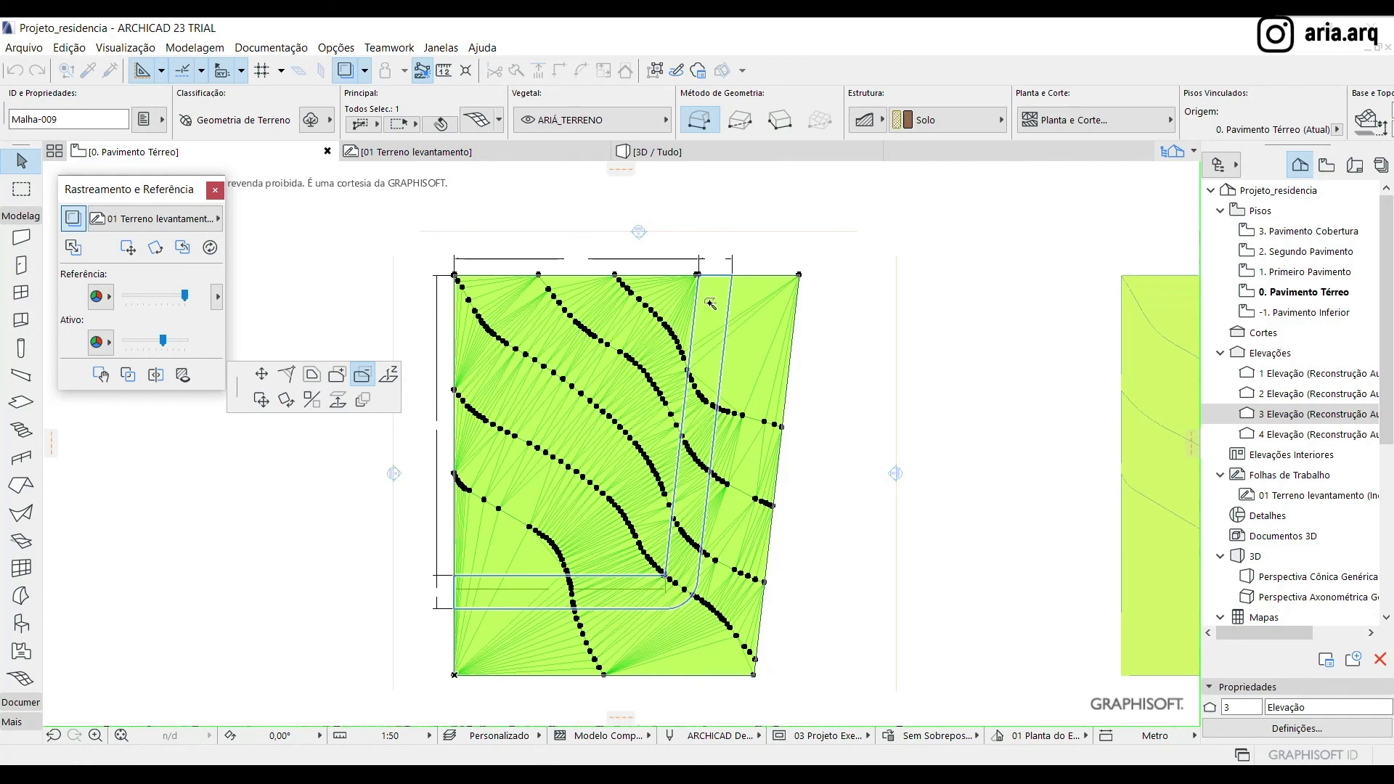
key(space)
click(710, 303)
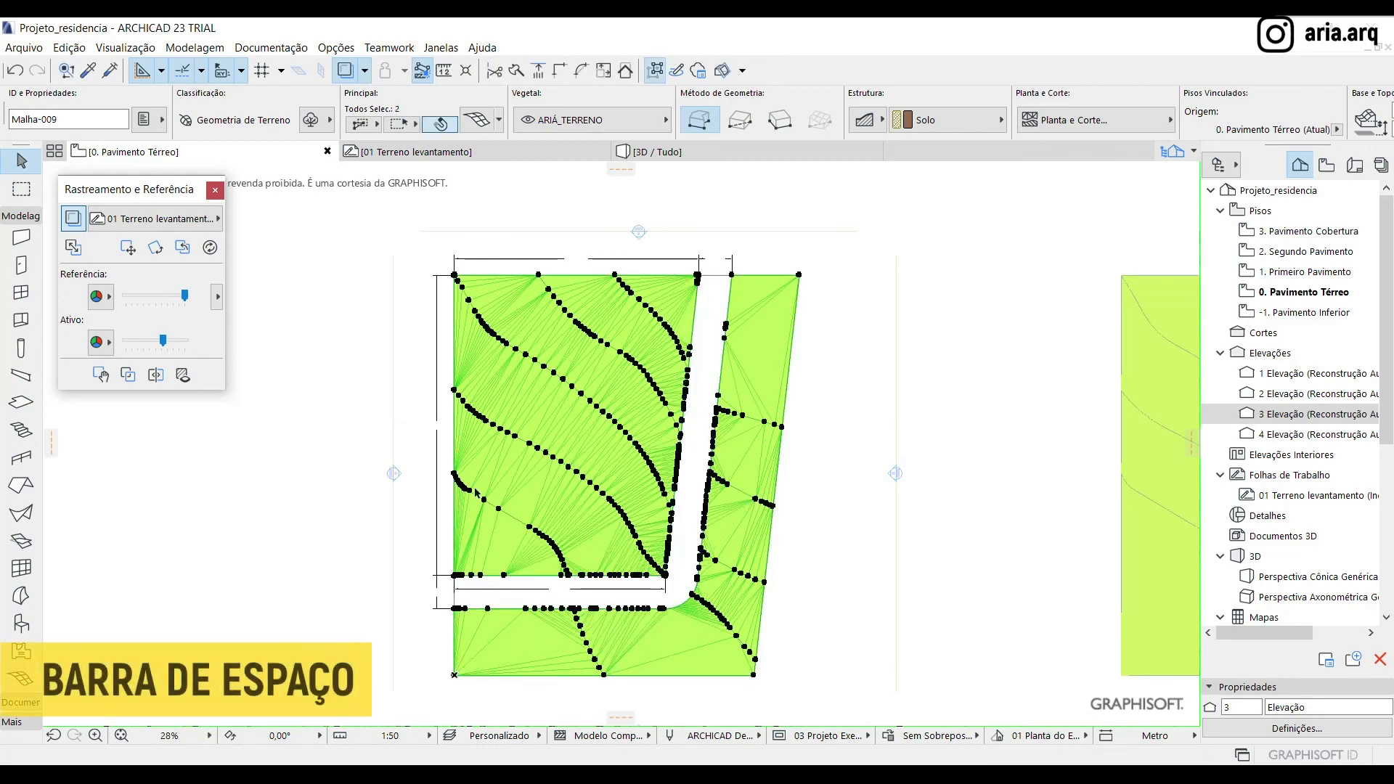
Delete the outer mesh strip beyond the sidewalk limit, keeping the inner lot mesh
scroll(465, 483, down, 3)
click(664, 382)
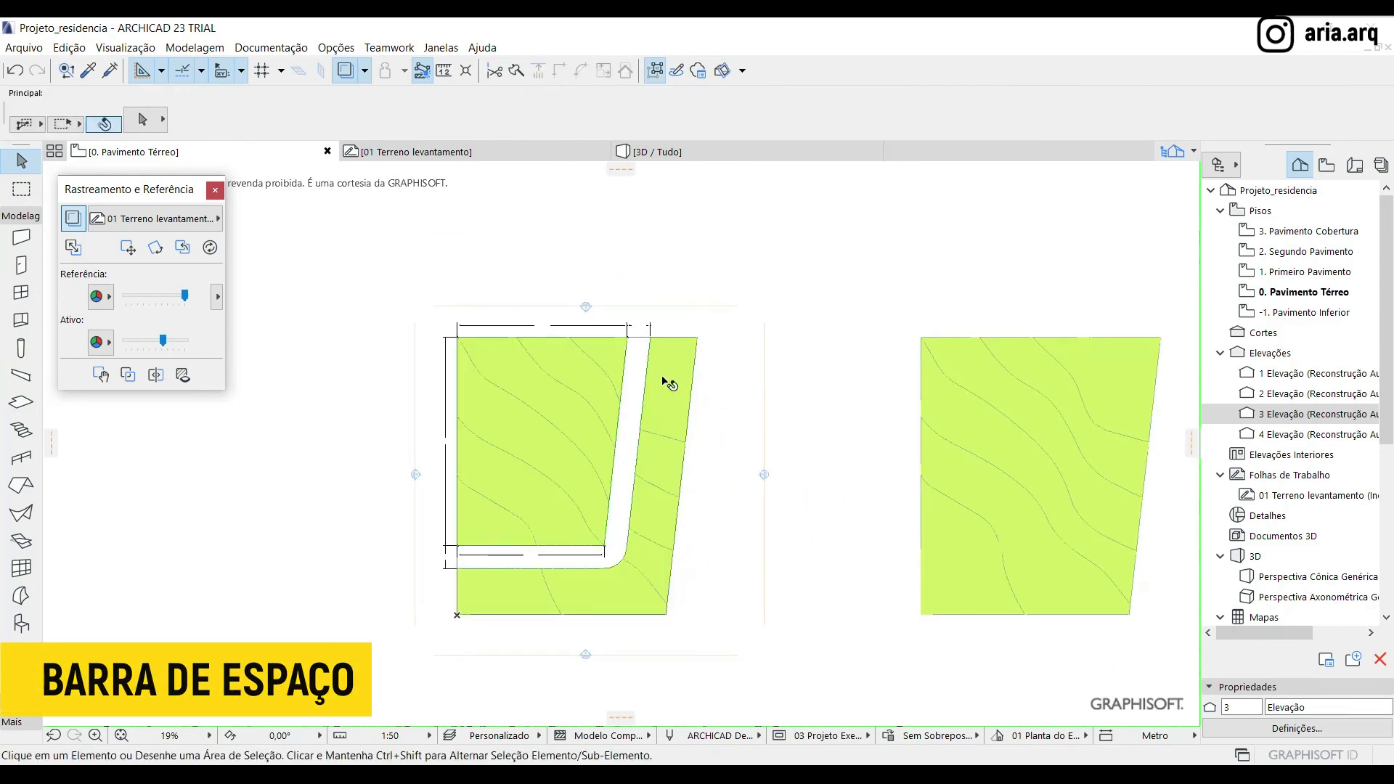
key(Delete)
scroll(482, 451, down, 4)
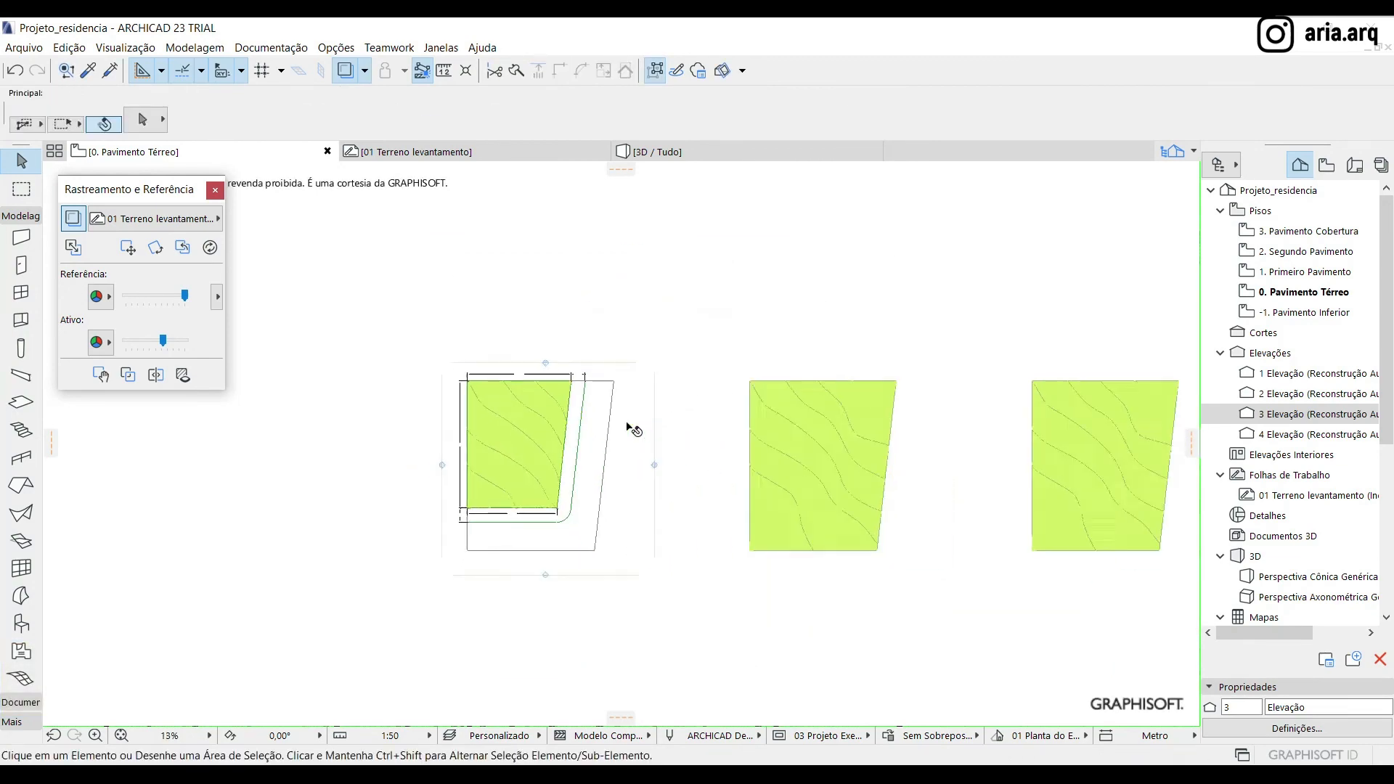
Move the middle terrain mesh copy horizontally left onto the original lot position, aligned with the survey reference
click(763, 429)
scroll(732, 413, up, 2)
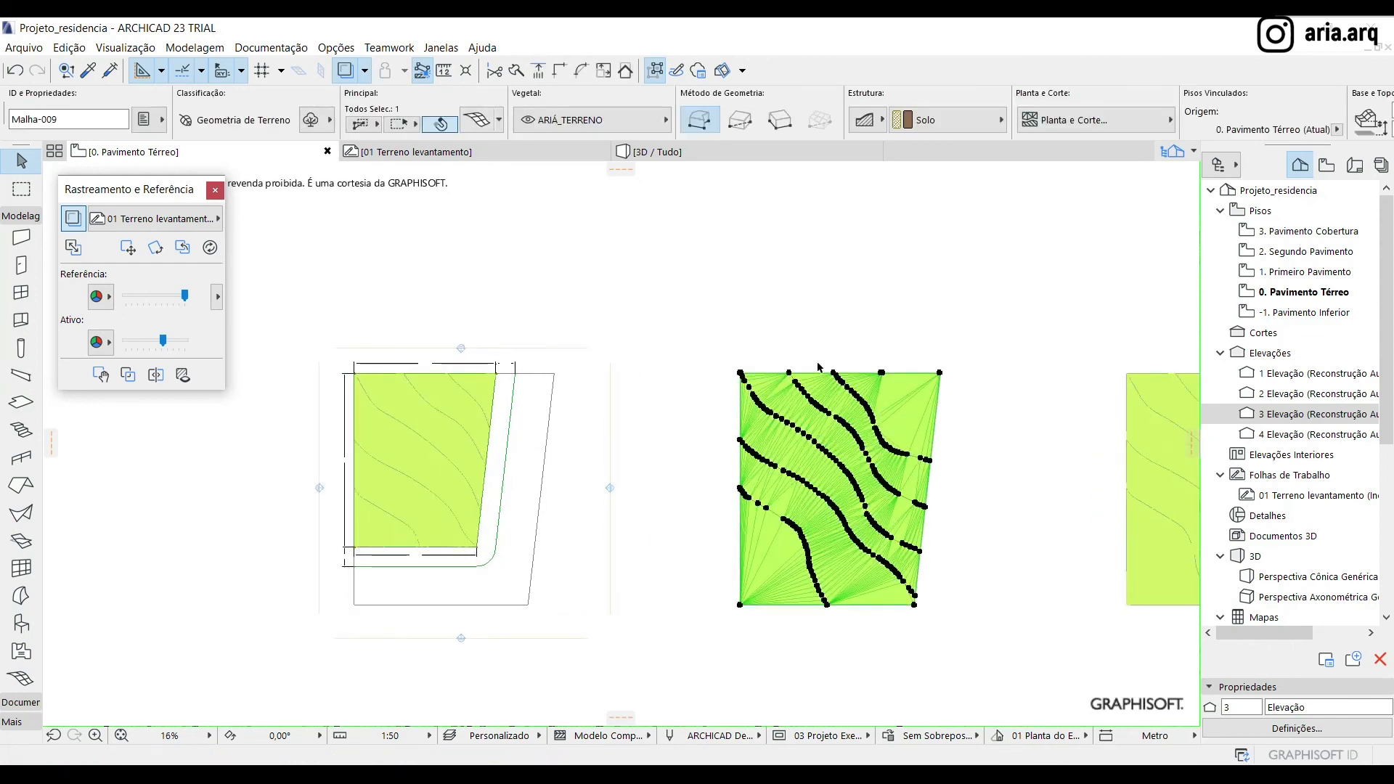
key(ctrl+d)
click(747, 354)
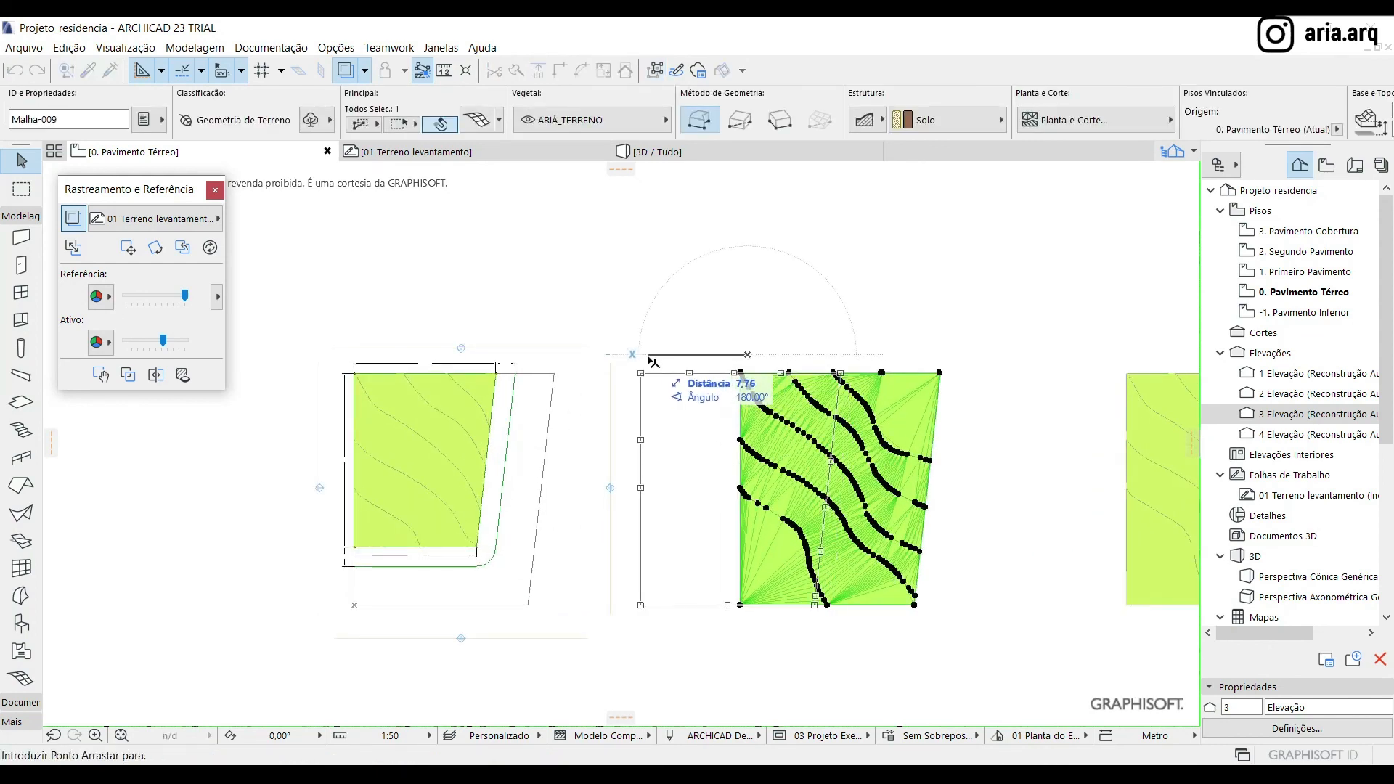
text(30)
key(Return)
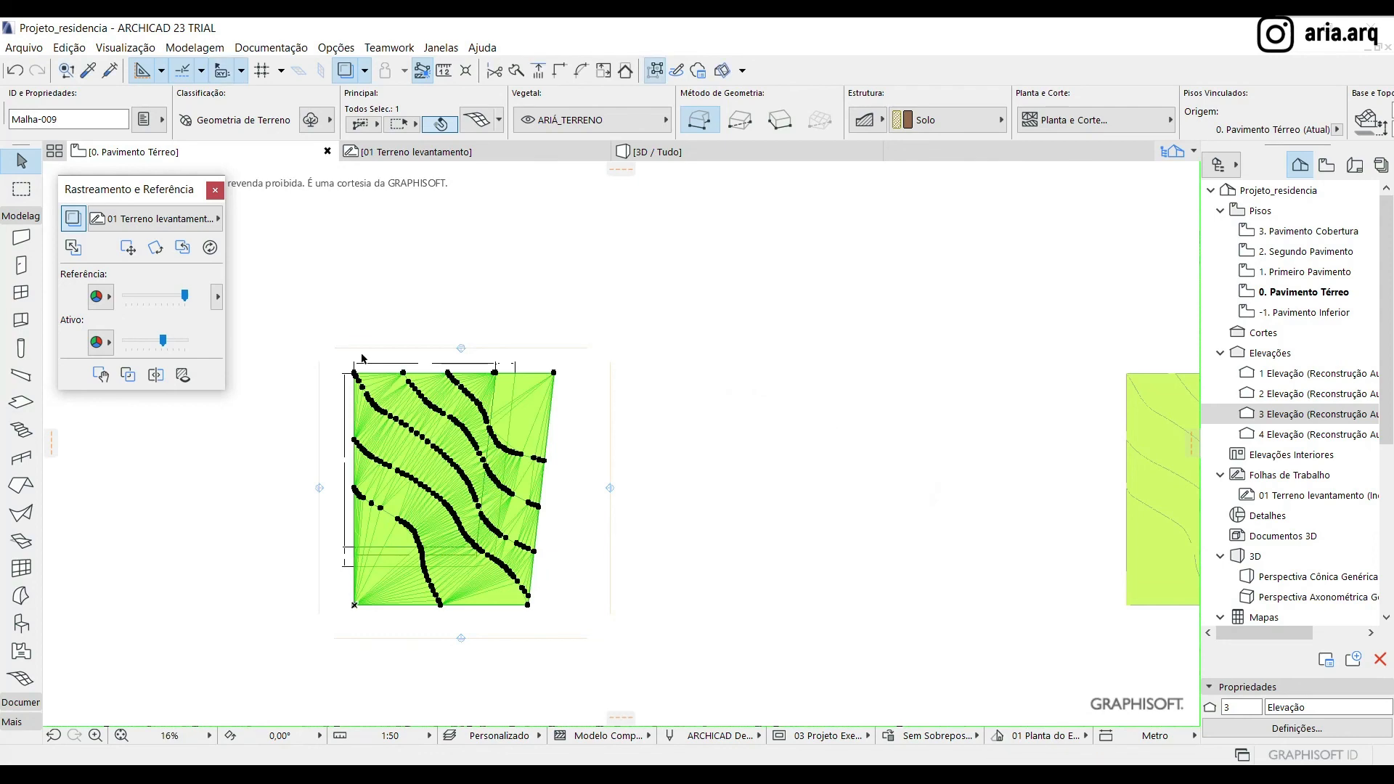
Subtract the inner lot area from the moved mesh copy by tracing the terrain limit with the Magic Wand
scroll(306, 483, up, 3)
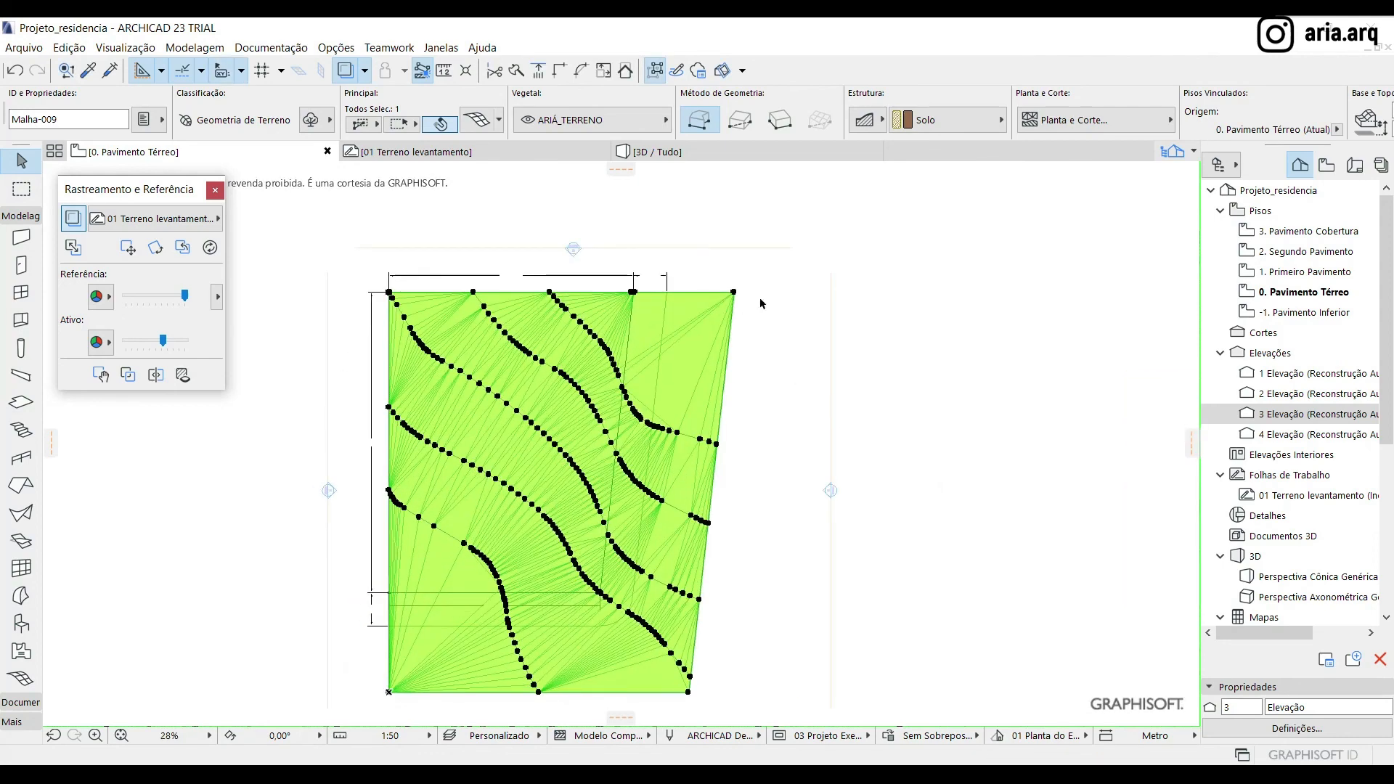
click(734, 294)
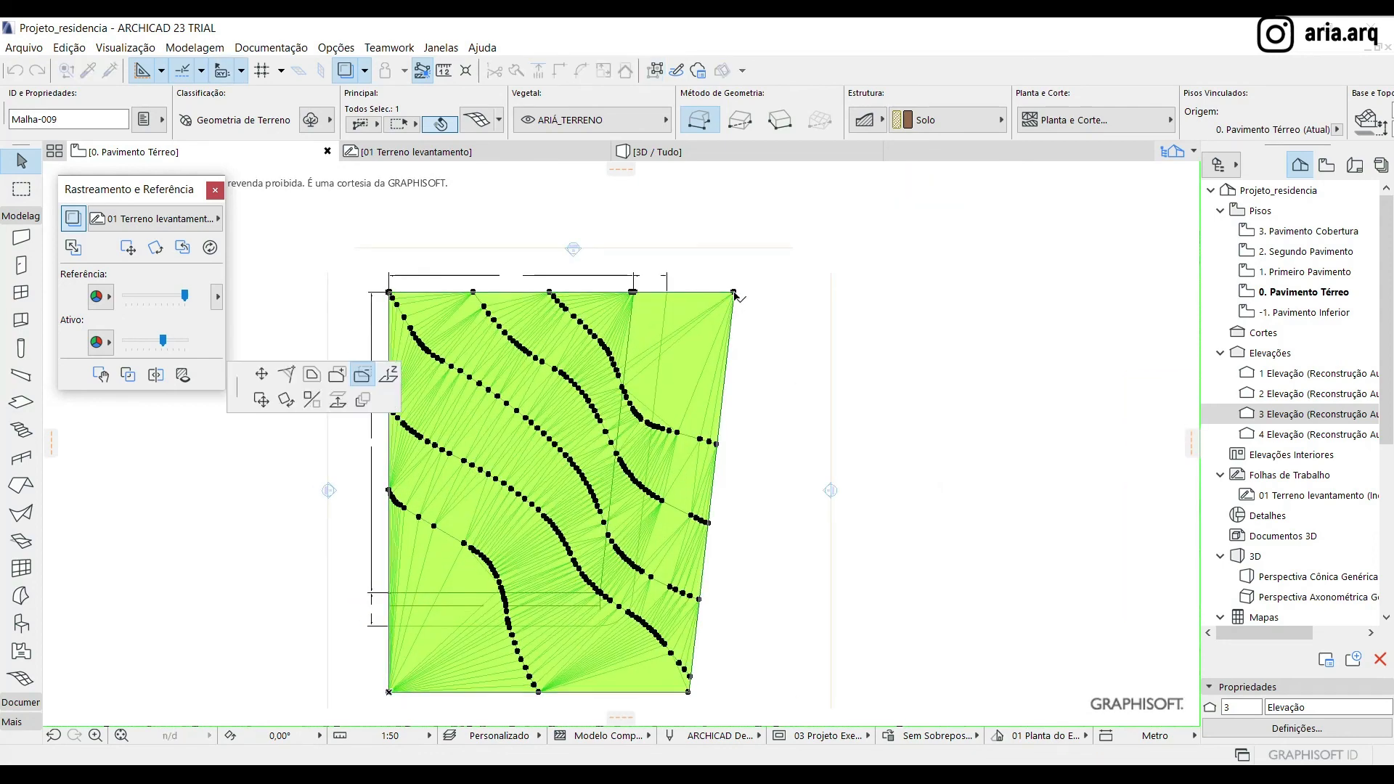
click(601, 310)
scroll(635, 327, up, 3)
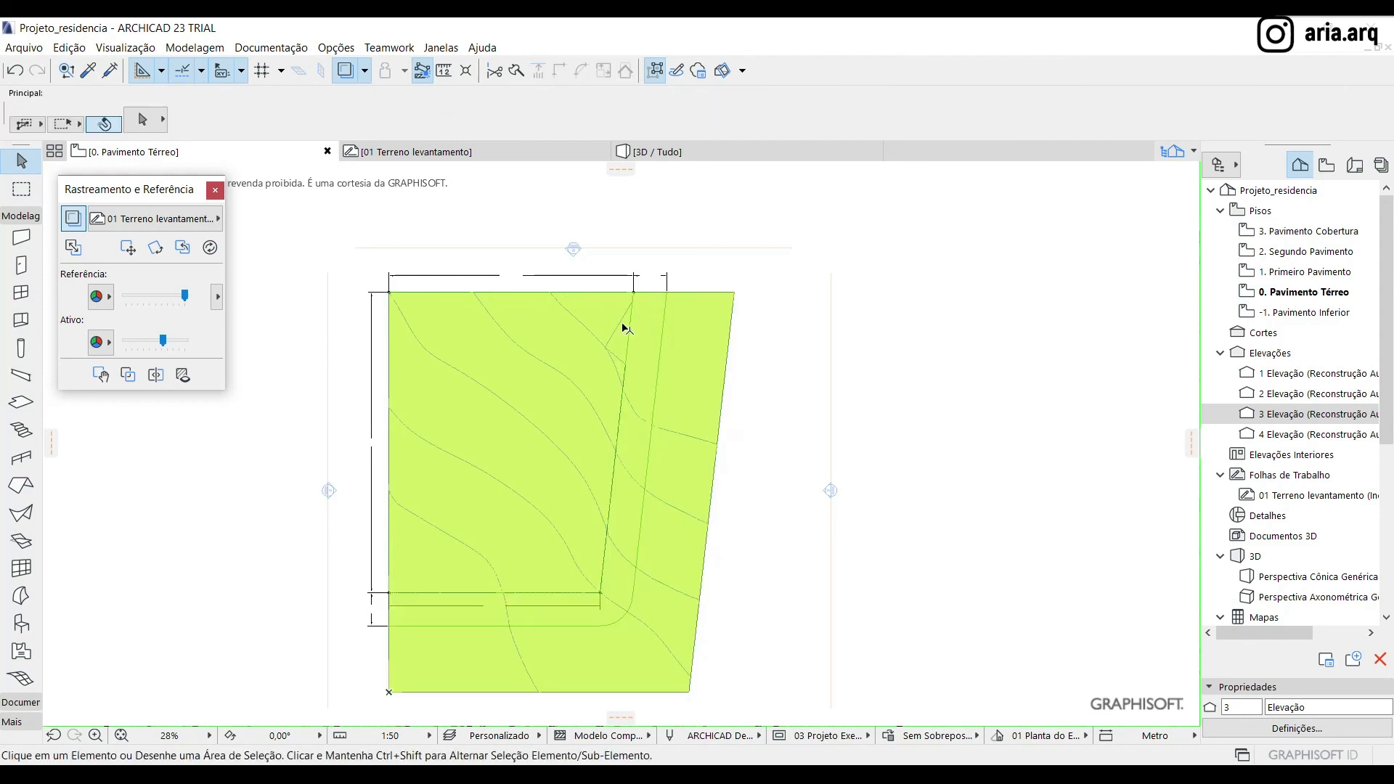
Subtract the leftover triangular piece near the upper end of the inner lot boundary from the same mesh
scroll(713, 316, up, 1)
click(759, 312)
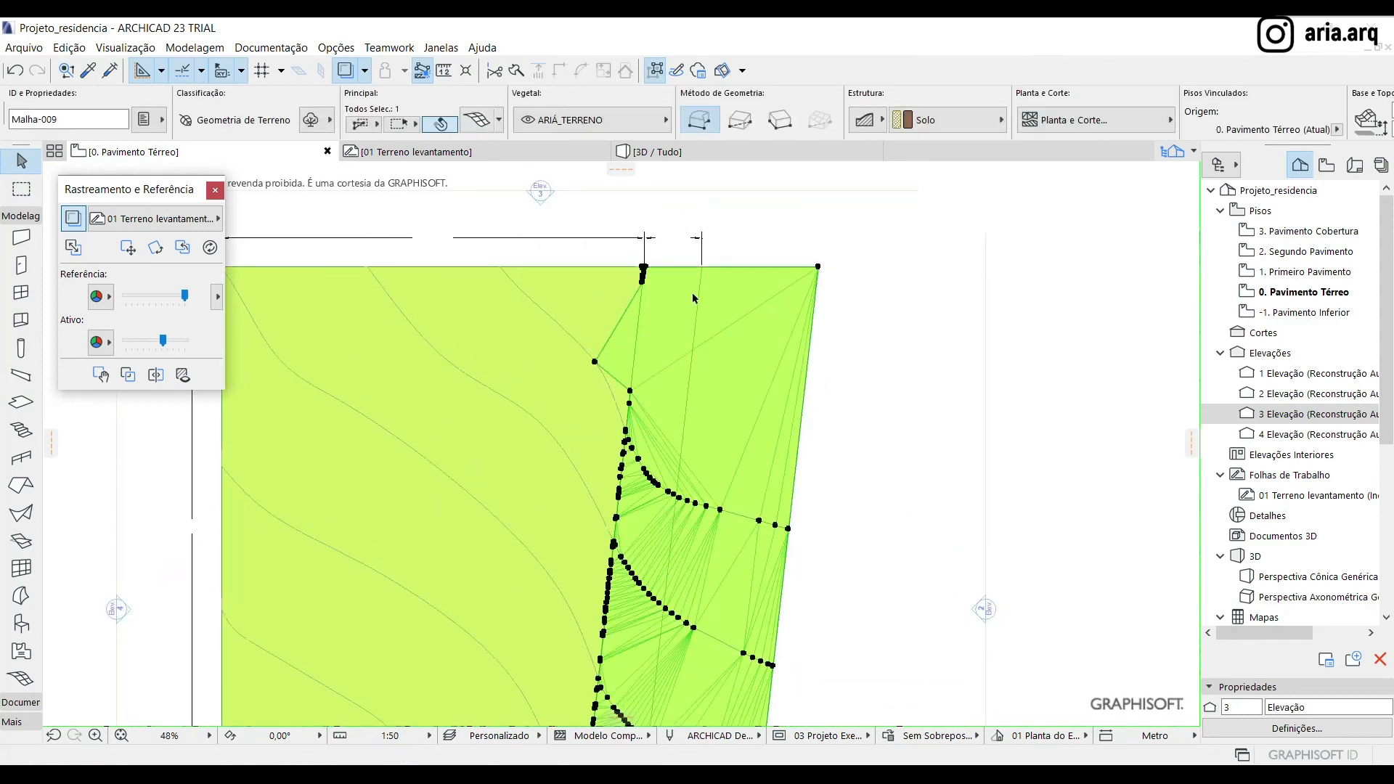
click(817, 269)
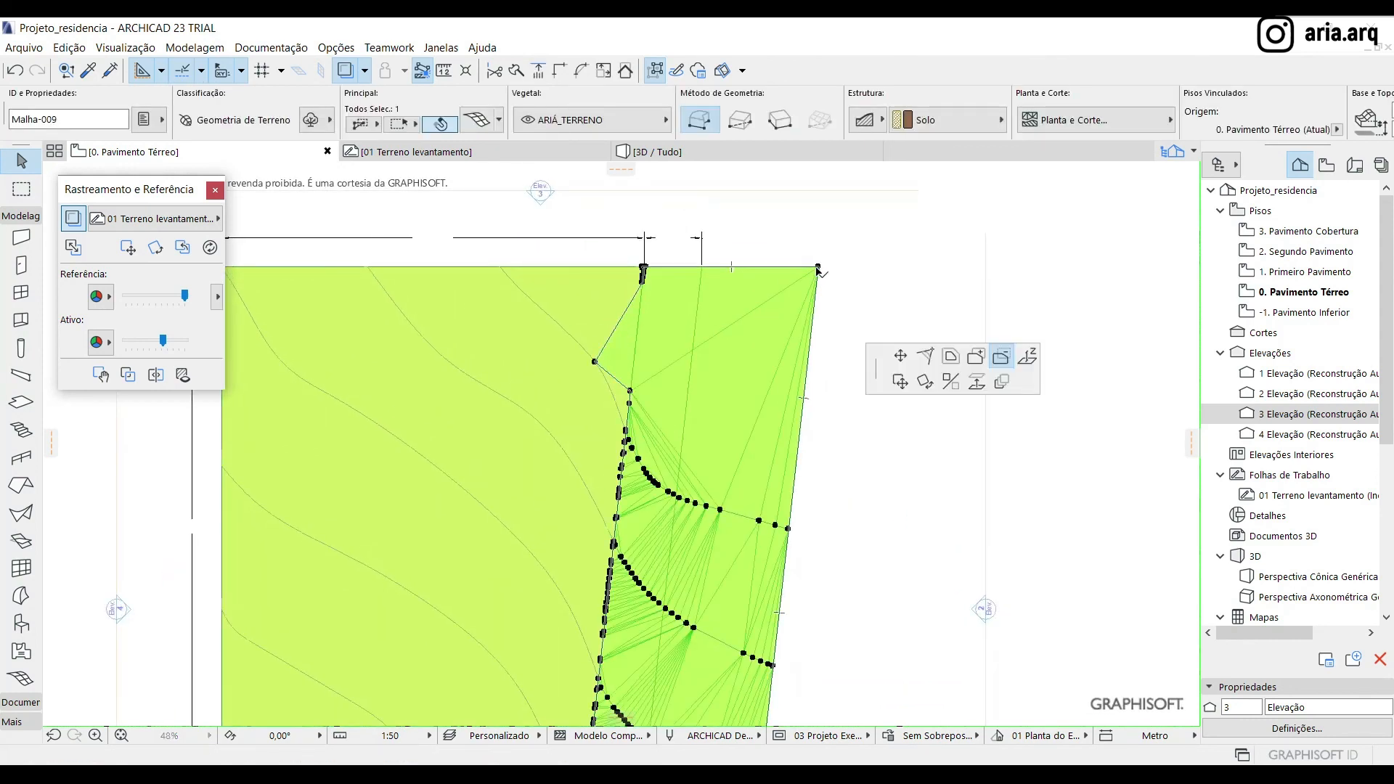
click(608, 350)
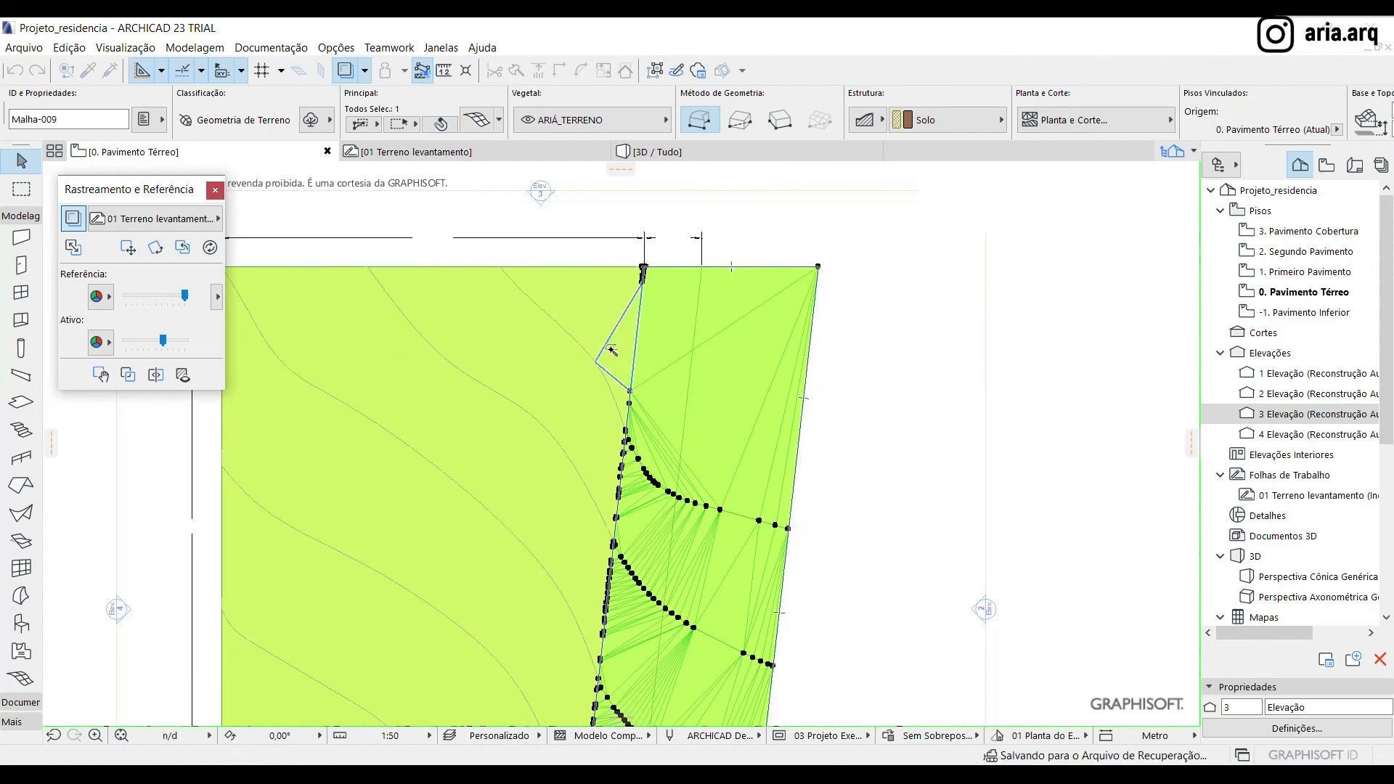
scroll(577, 352, down, 8)
key(Escape)
scroll(445, 470, up, 2)
click(664, 375)
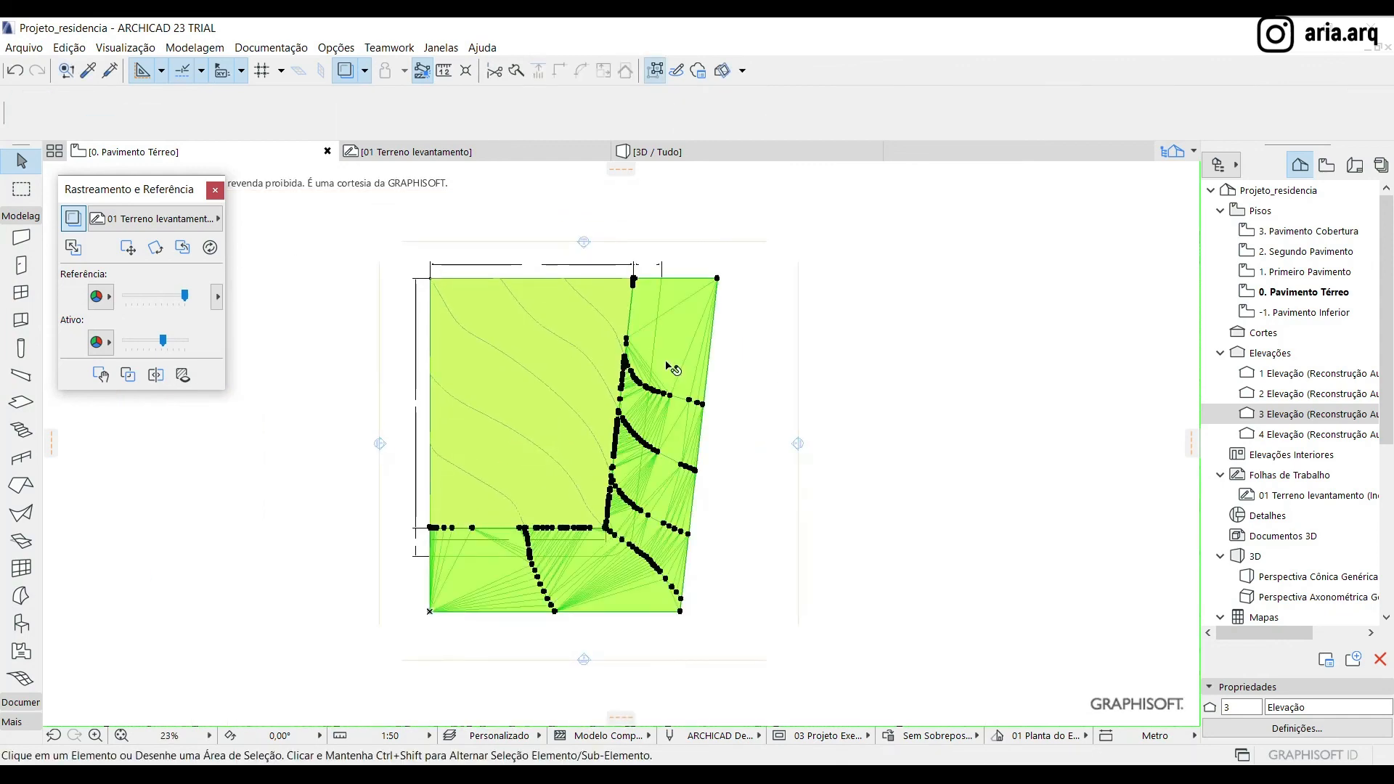
scroll(431, 530, up, 4)
click(429, 535)
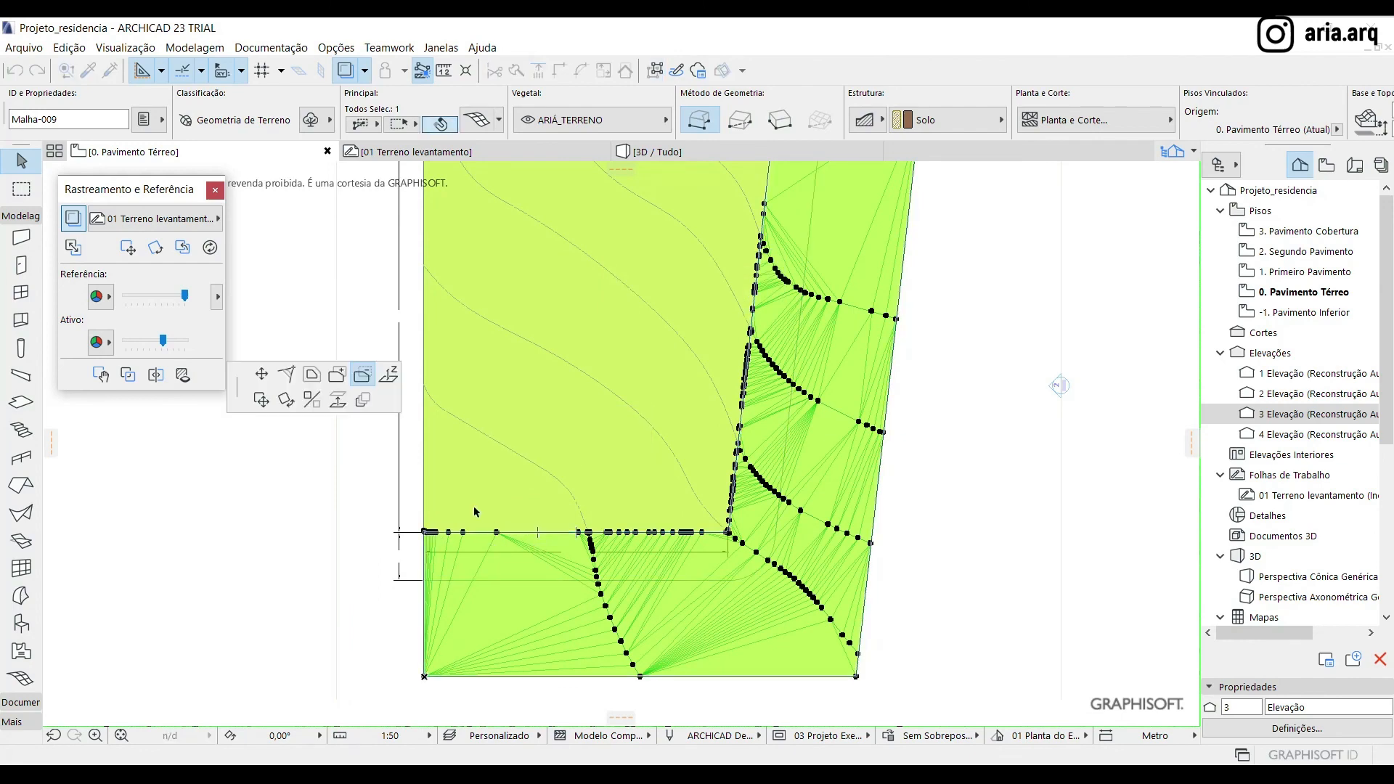
scroll(474, 512, down, 4)
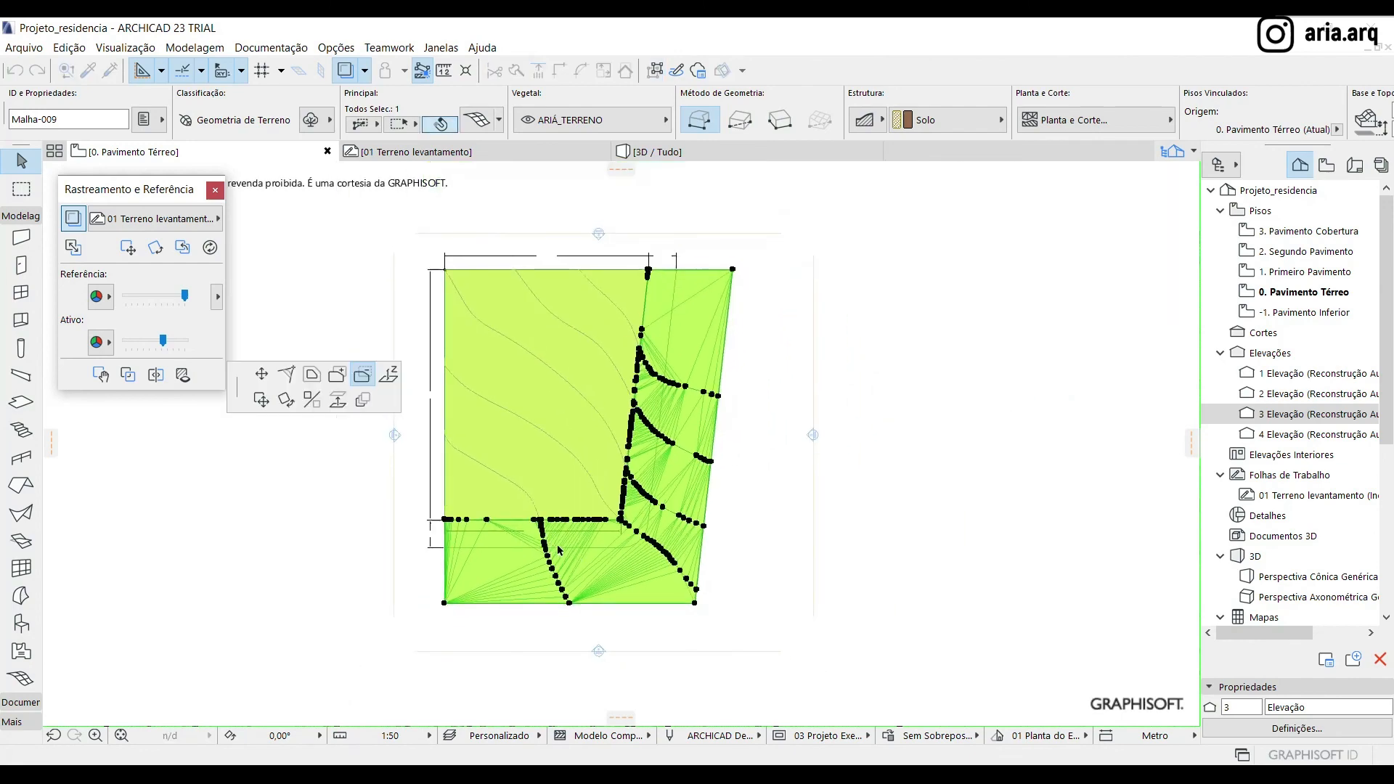
click(444, 603)
key(Escape)
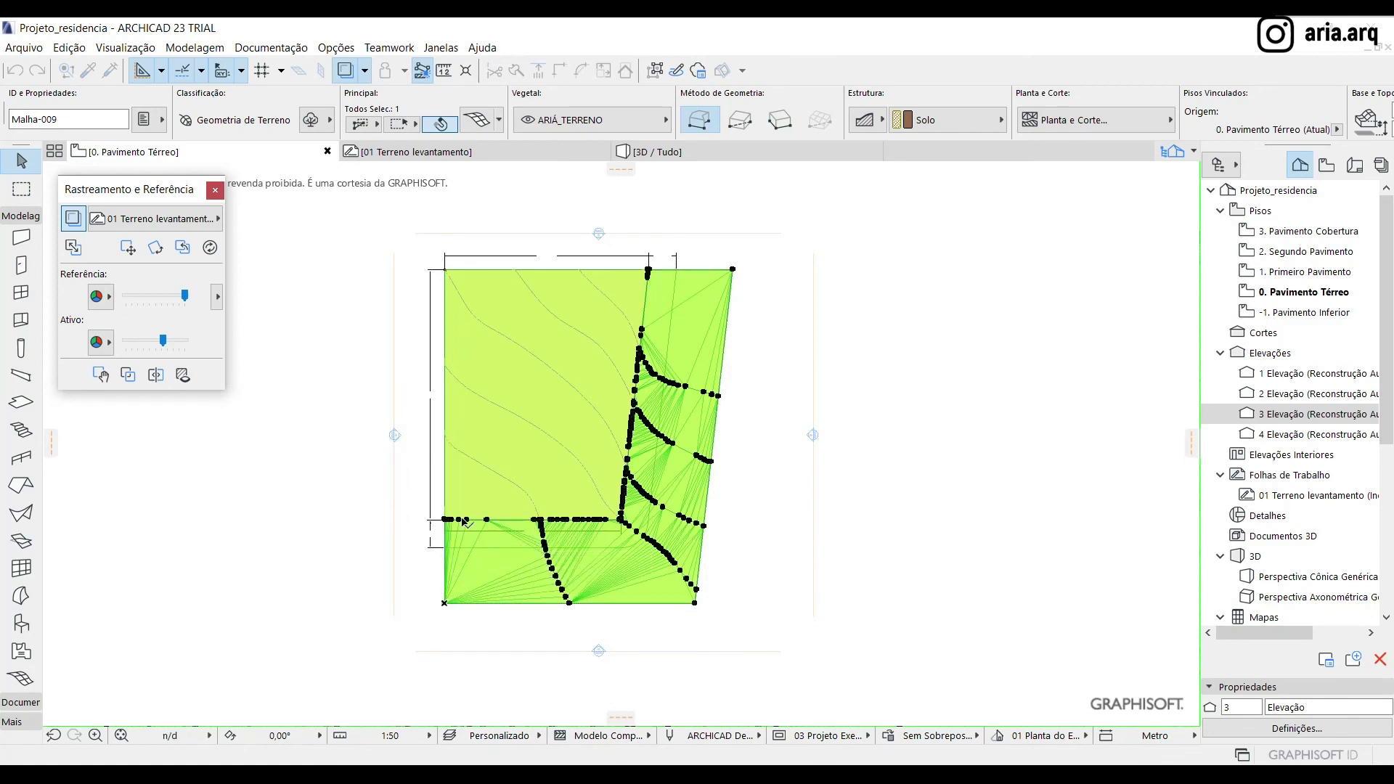
Subtract the area beyond the rounded sidewalk limit from the mesh with the Magic Wand, leaving only the sidewalk strip
click(491, 521)
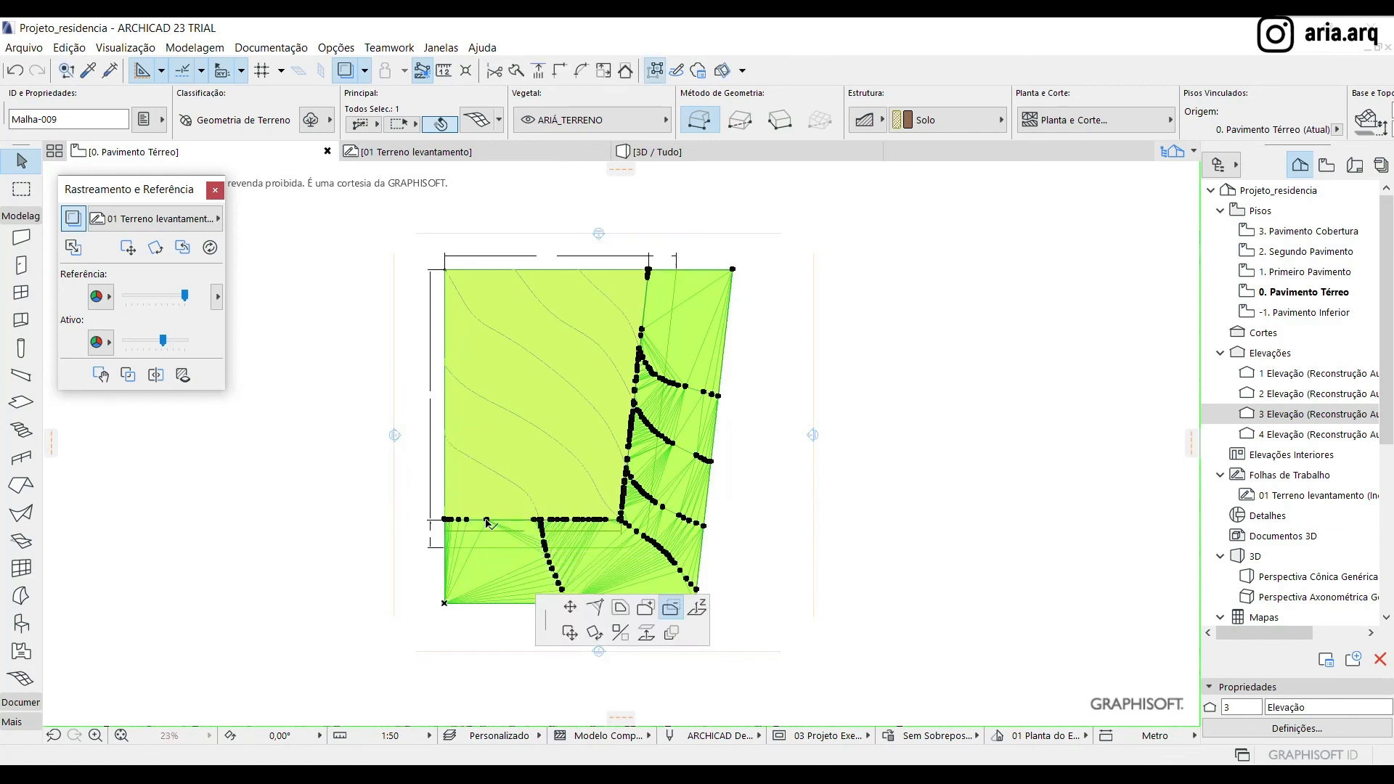
click(504, 579)
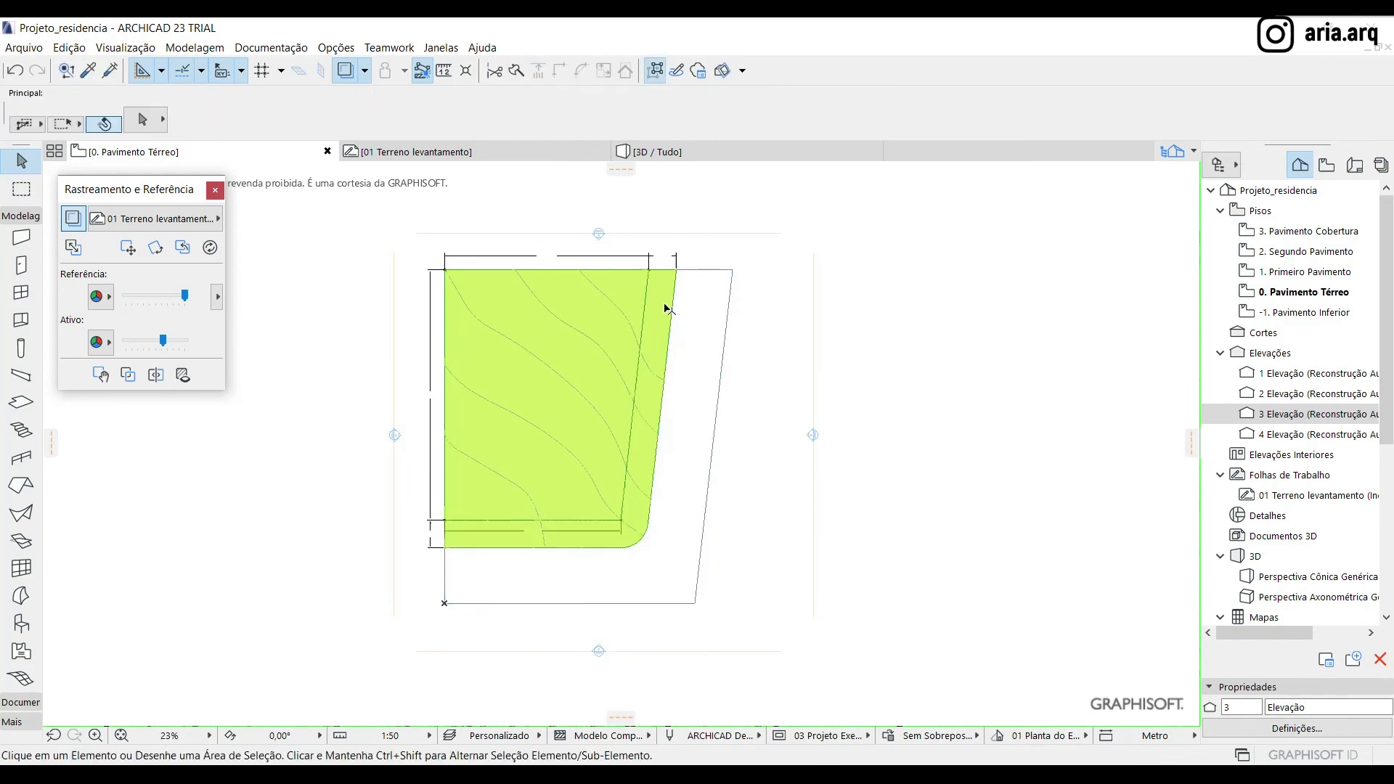
scroll(788, 95, down, 5)
Set the building material of the sidewalk mesh to Concreto
click(581, 121)
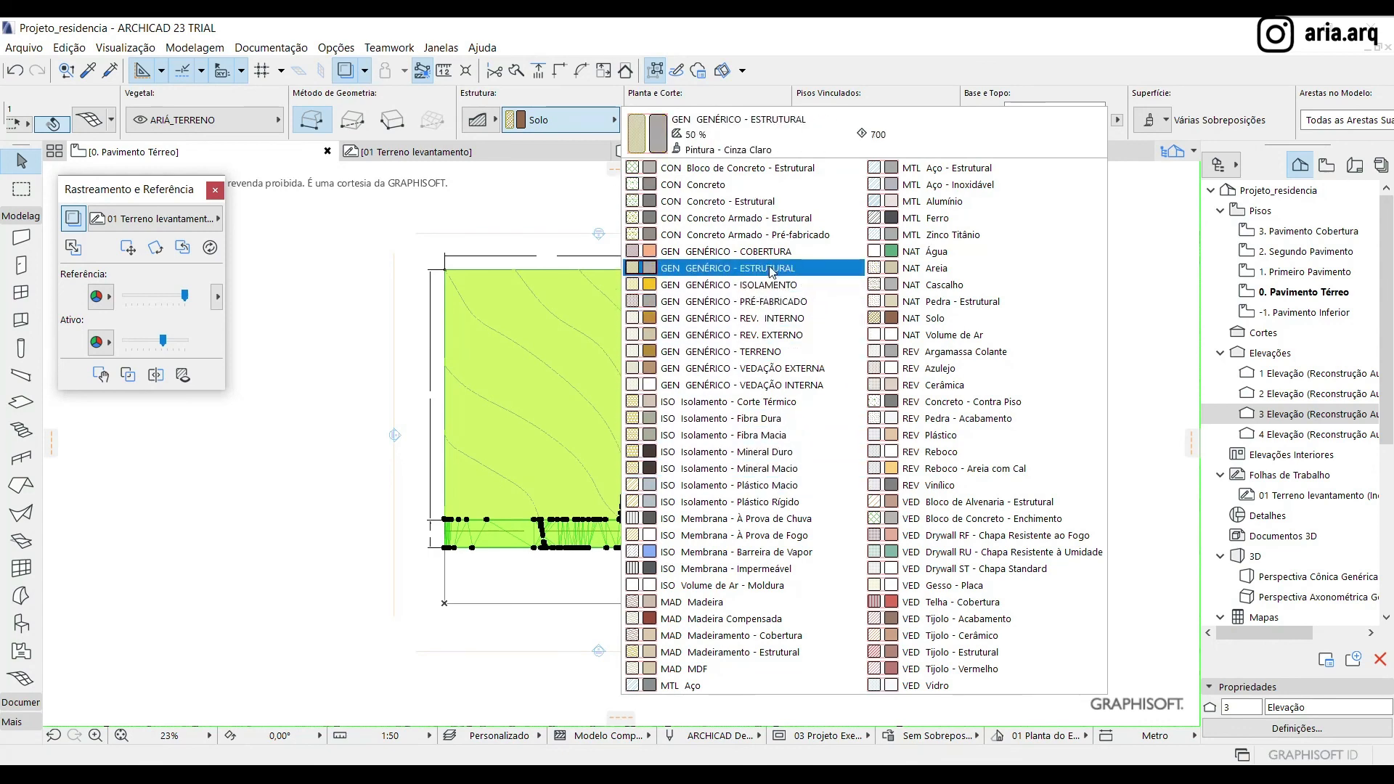
click(768, 184)
click(957, 480)
click(668, 307)
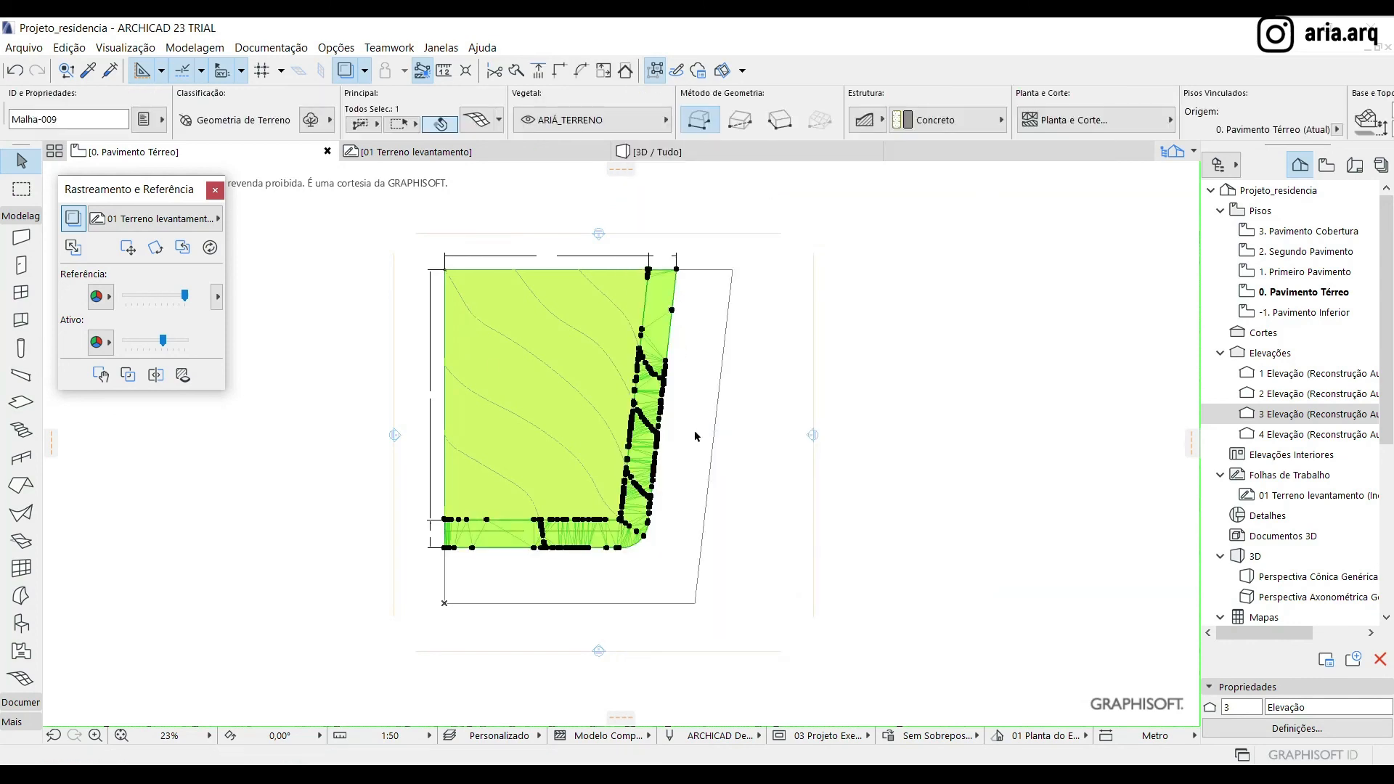
Override all three surfaces of the sidewalk mesh with Calçada - Asfalto Claro in its settings, linking them together
double_click(697, 436)
scroll(690, 399, down, 3)
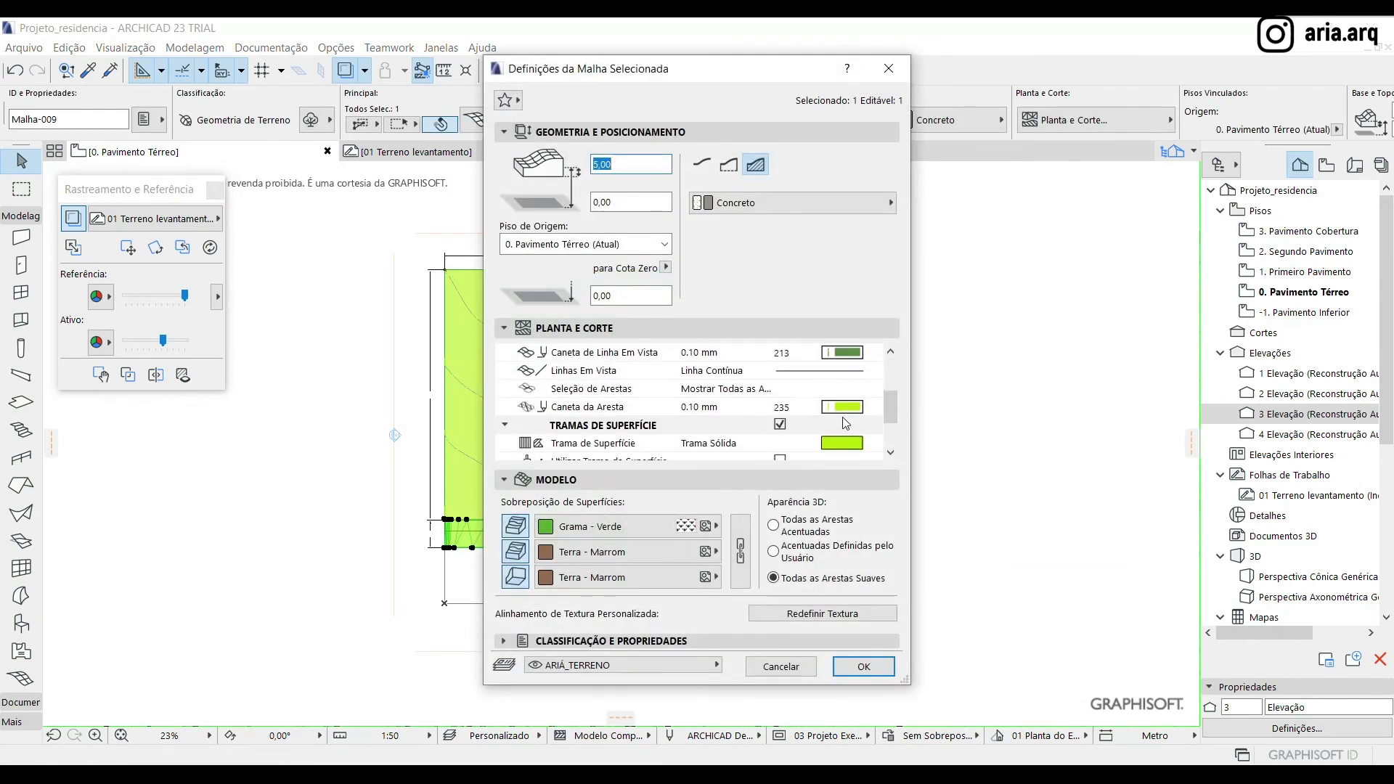
click(515, 526)
click(617, 526)
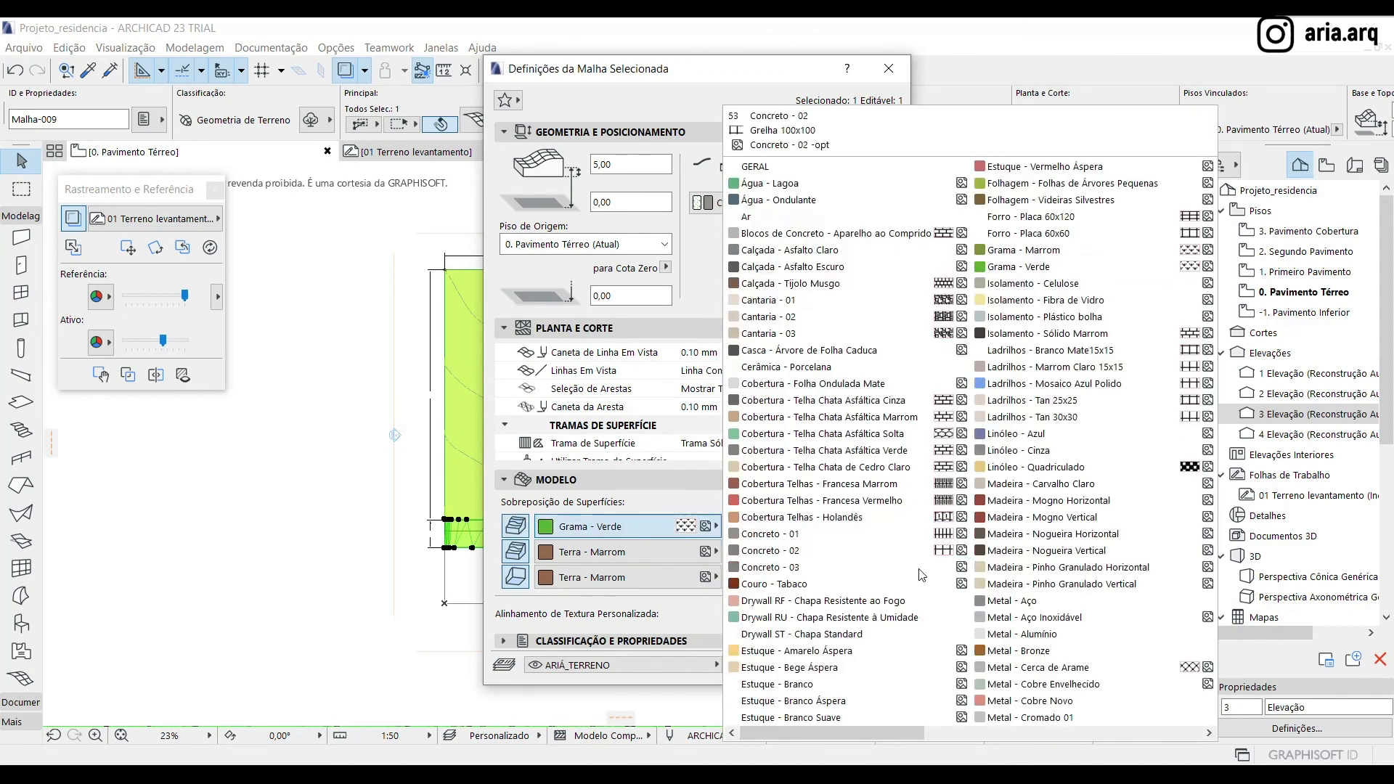
click(871, 541)
click(618, 527)
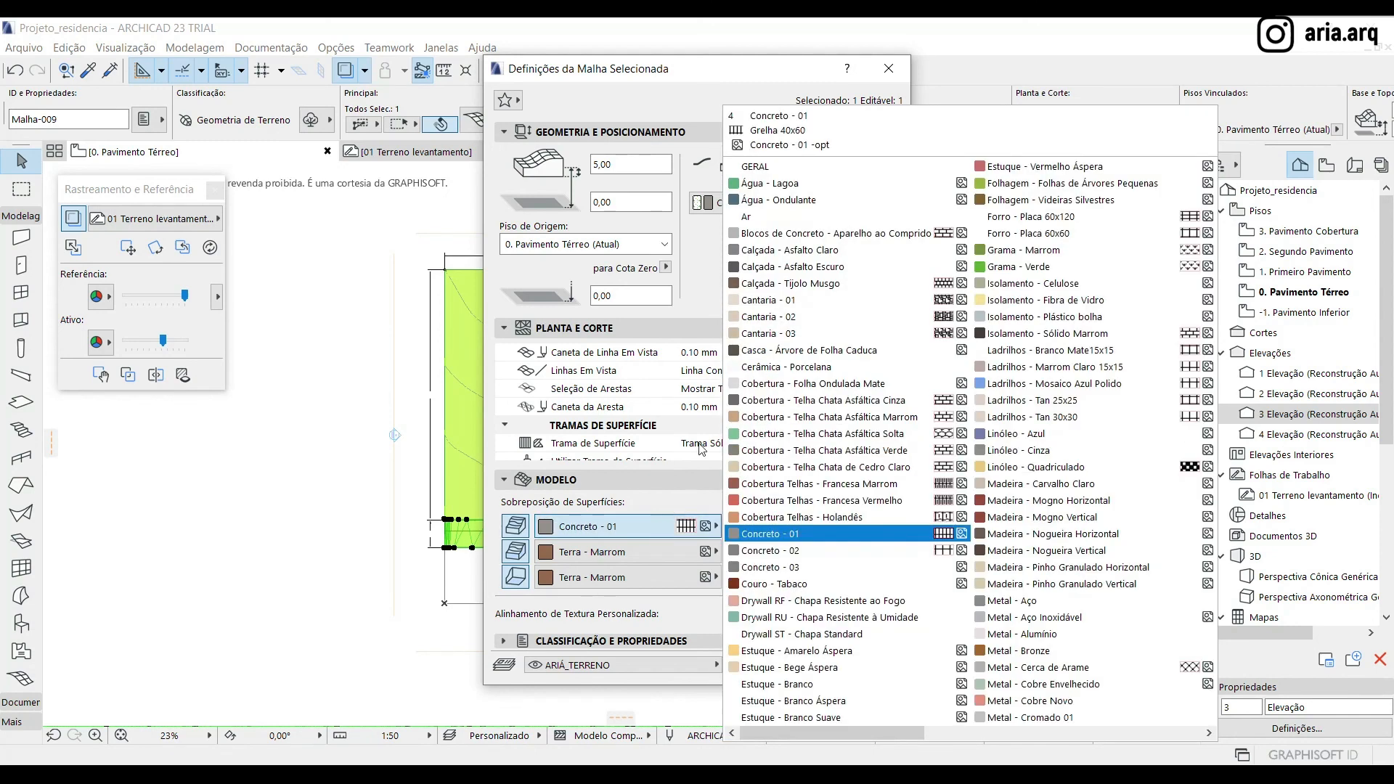
click(781, 252)
click(742, 537)
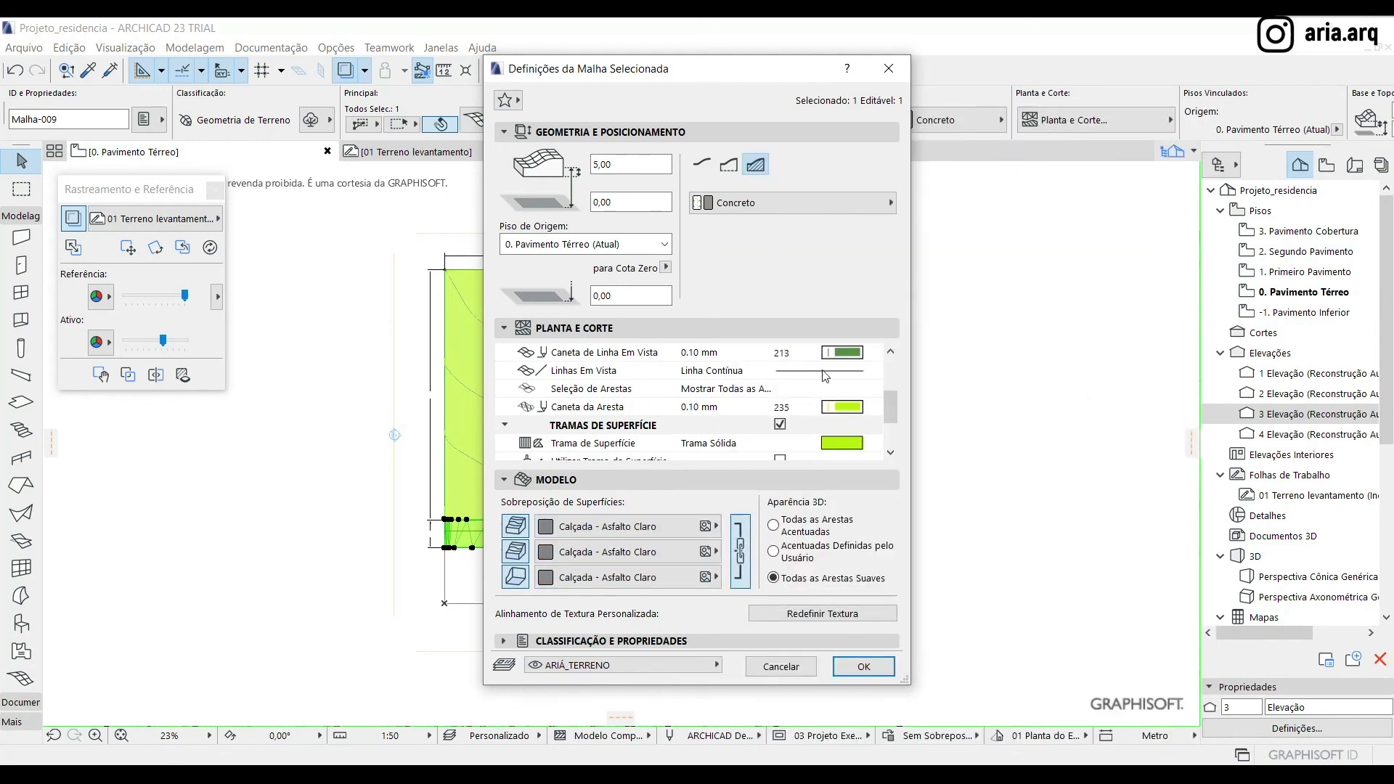
Set the surface fill pen of the sidewalk mesh to 102, keeping the solid fill
scroll(824, 382, down, 3)
click(874, 390)
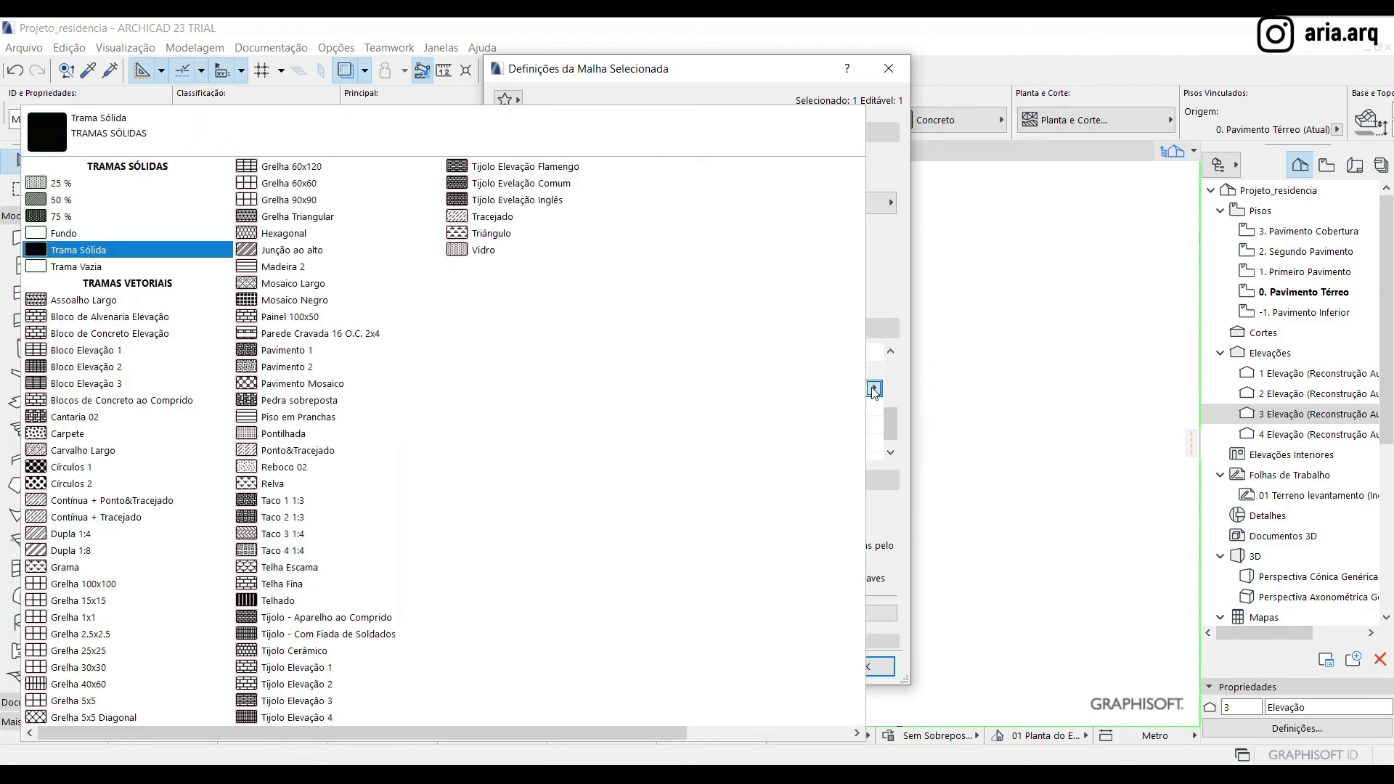
click(874, 390)
click(875, 429)
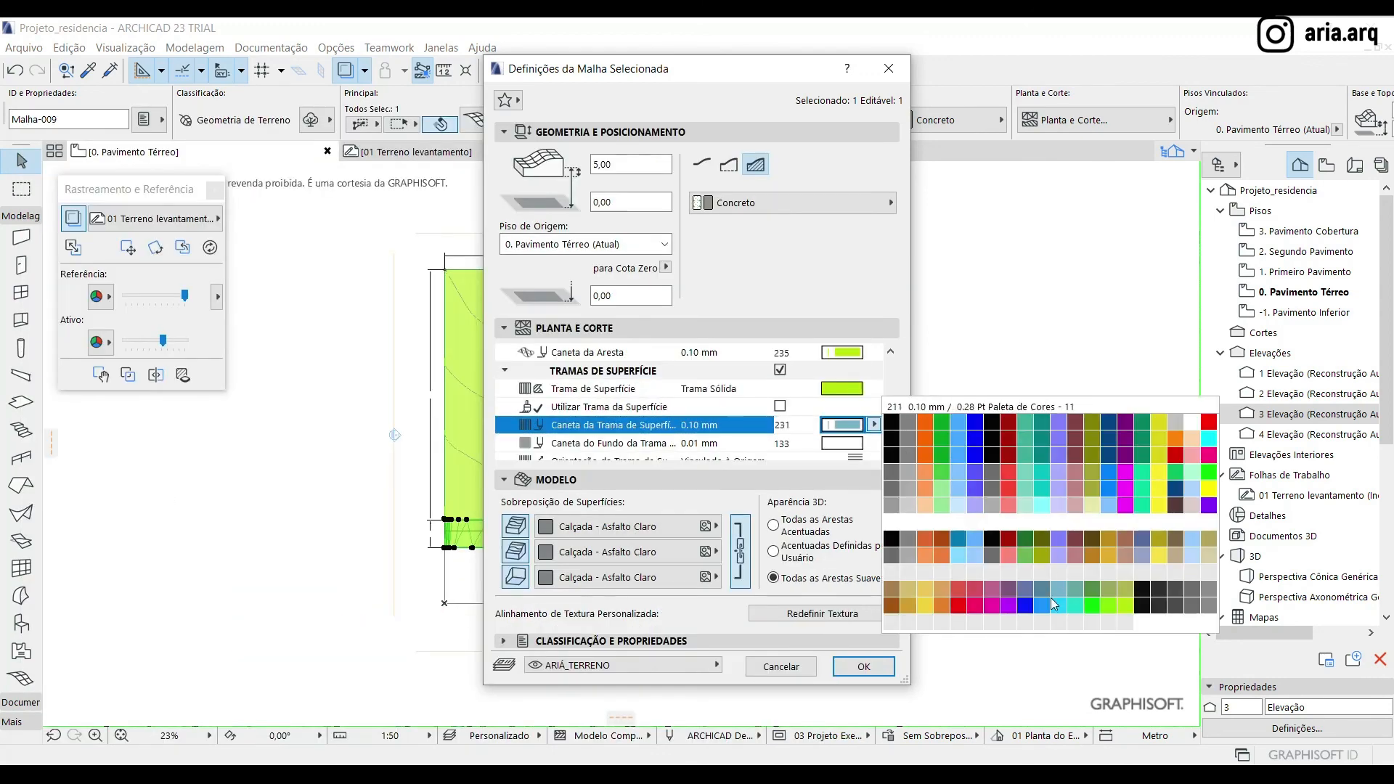
click(909, 506)
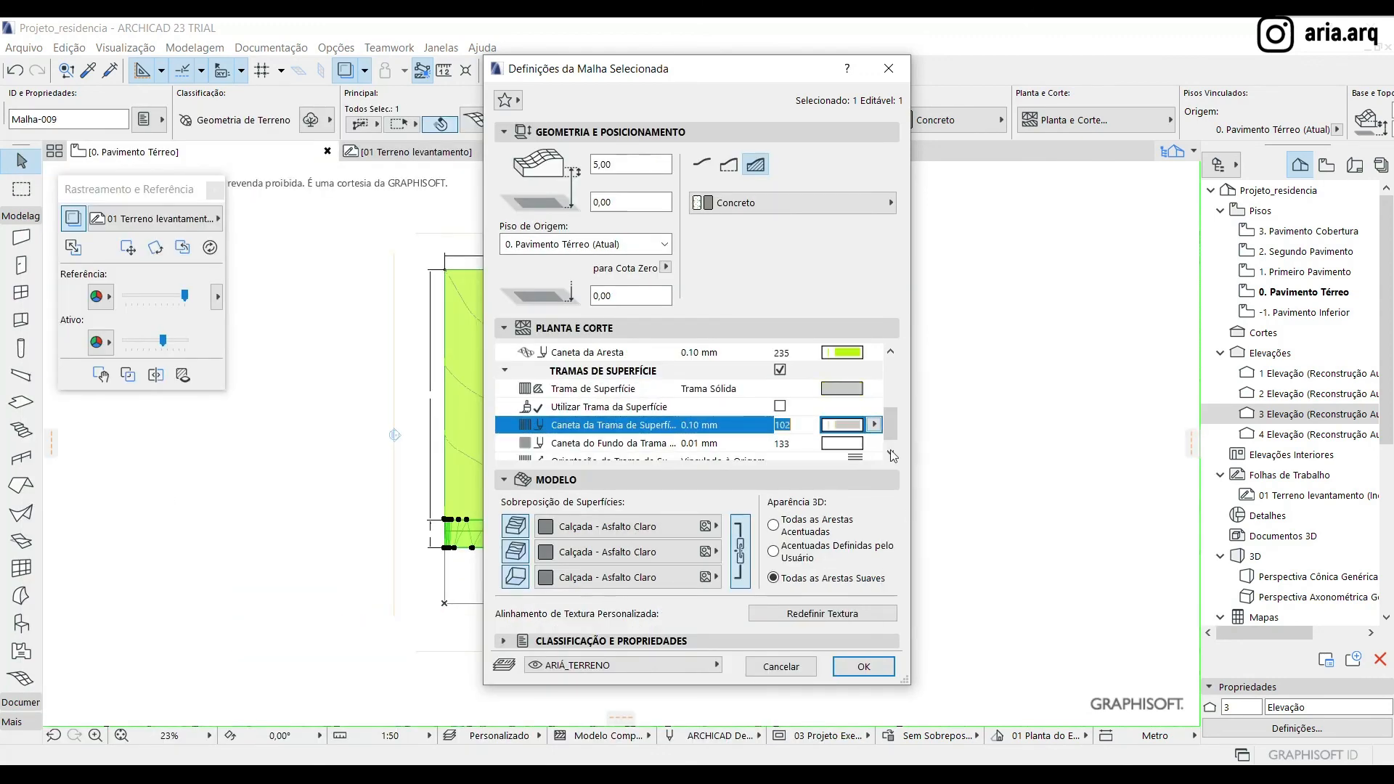
Set the edge pen of the sidewalk mesh to 102 and its uncut line pen to 61, then apply the settings
scroll(860, 428, up, 1)
click(873, 407)
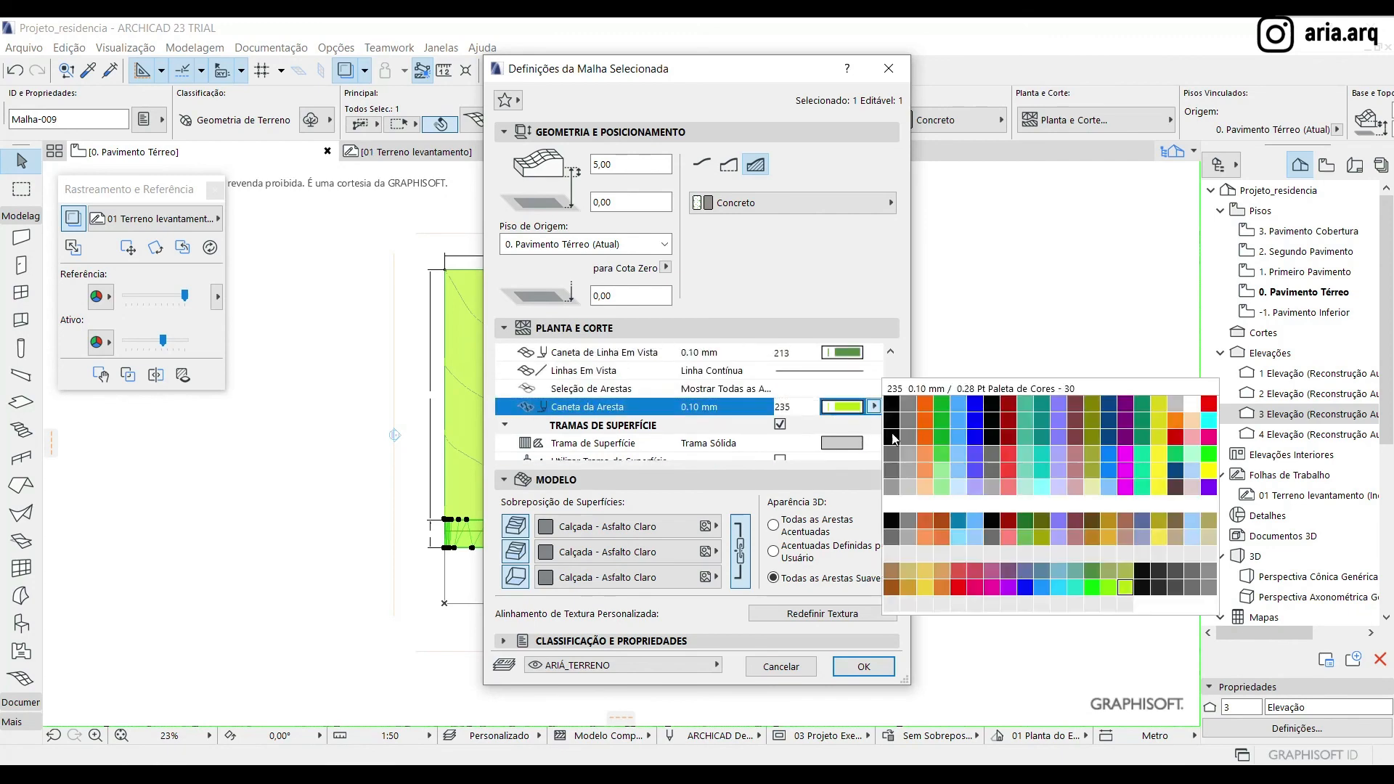
click(908, 487)
click(873, 353)
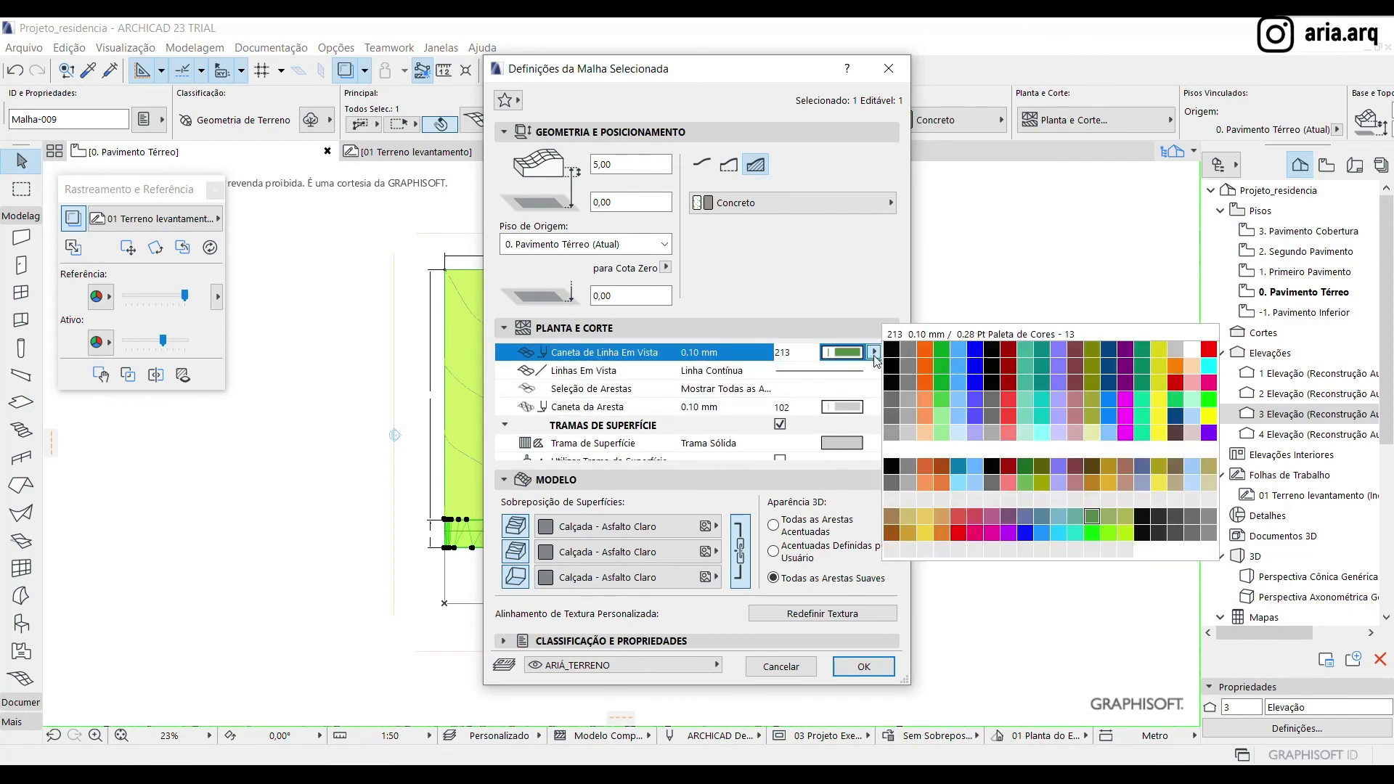
click(893, 407)
click(864, 666)
Drag a copy of the spare full terrain mesh 60 m at 180° back over the lot and sidewalk
scroll(424, 465, up, 2)
scroll(424, 466, down, 5)
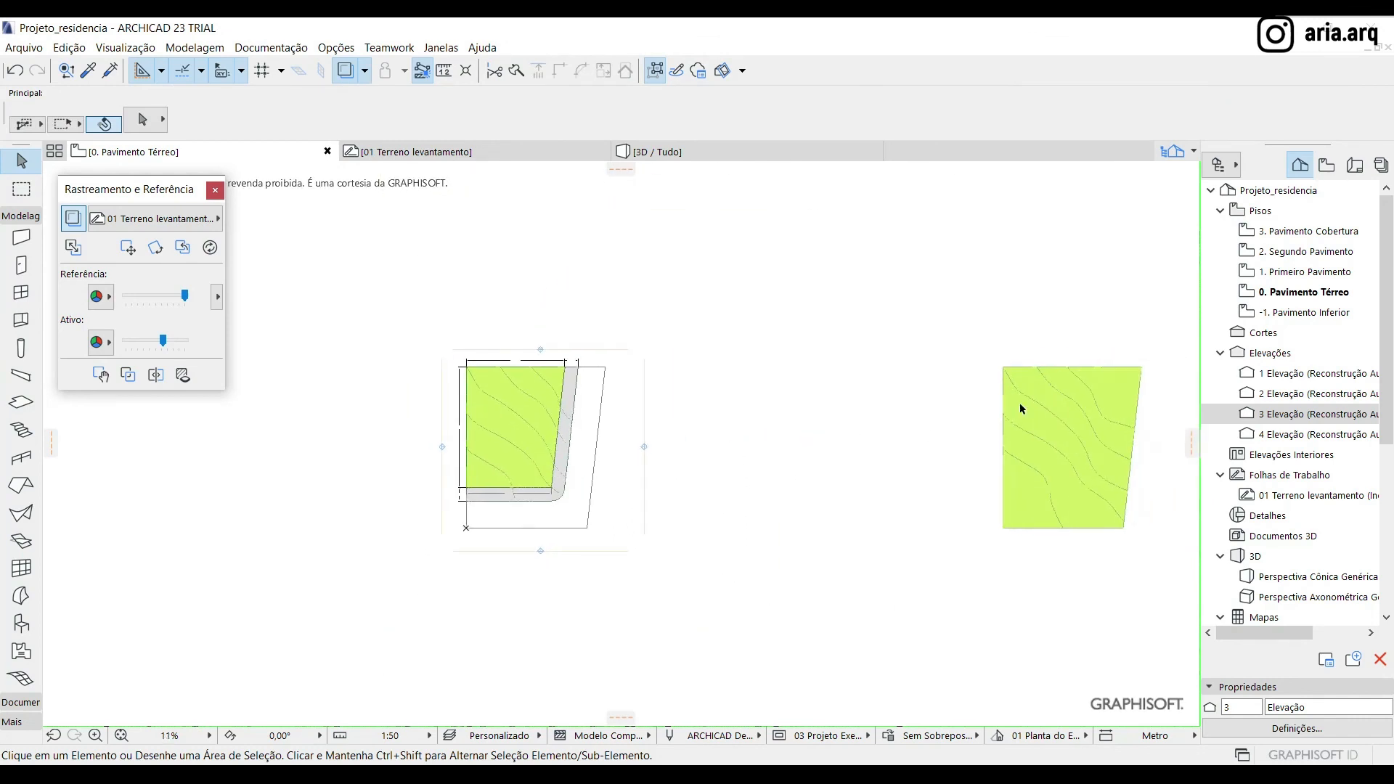
click(1030, 410)
key(ctrl+d)
click(1142, 367)
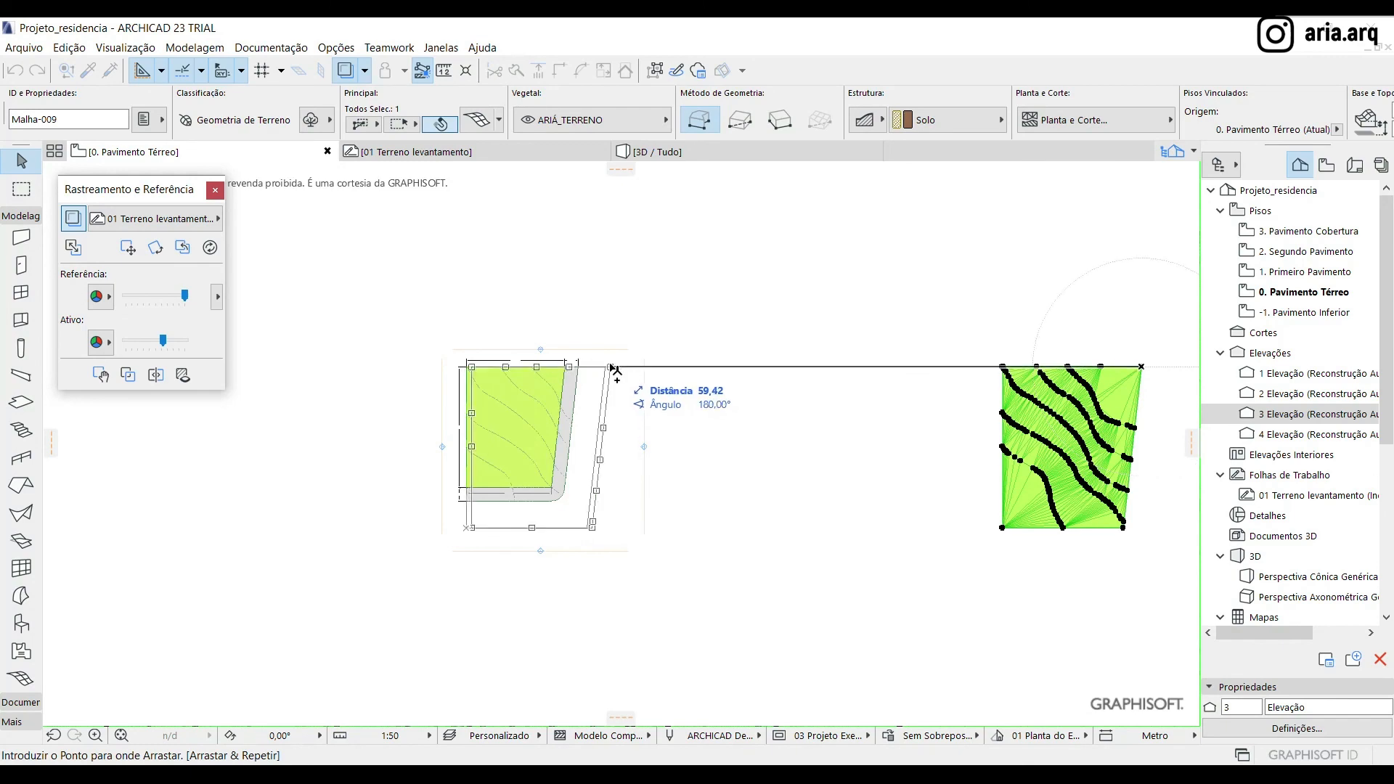
text(6)
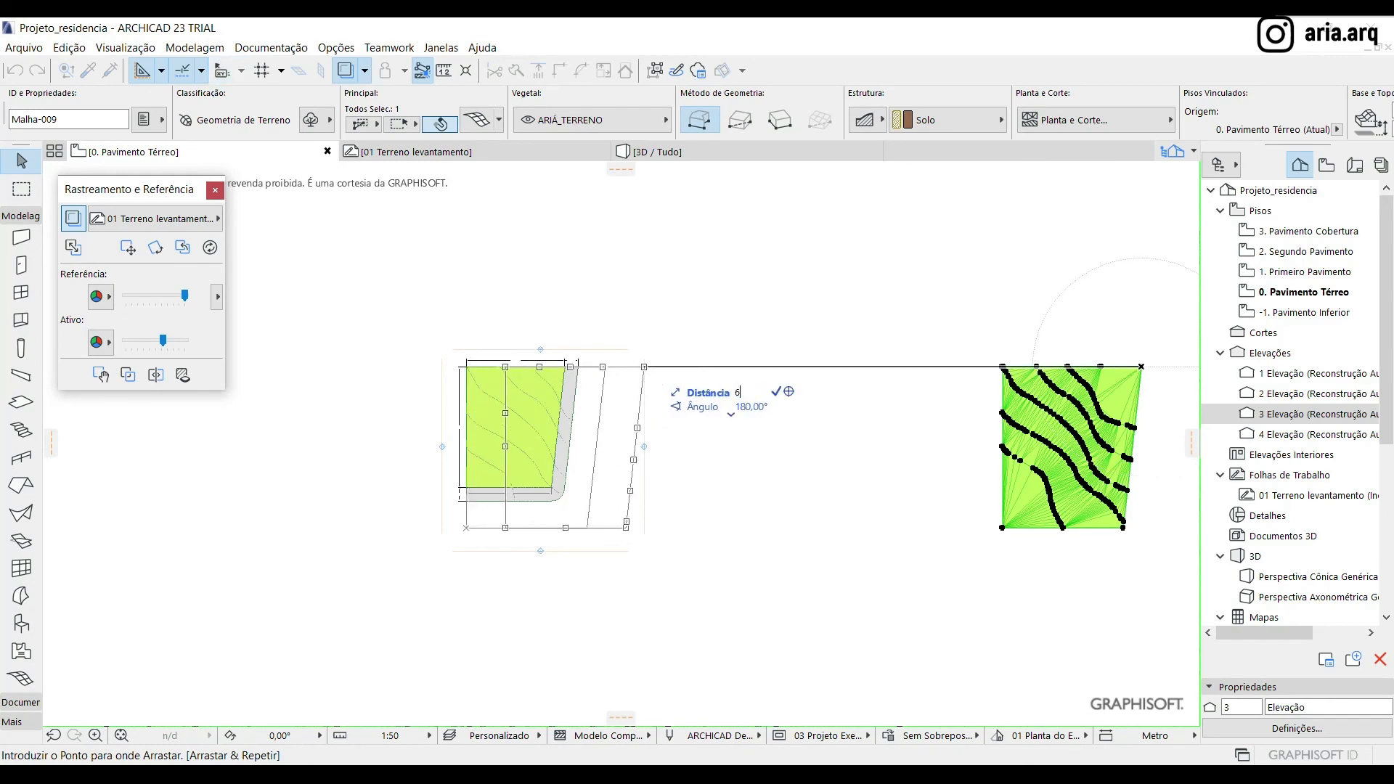
text(0)
key(Return)
scroll(628, 279, up, 3)
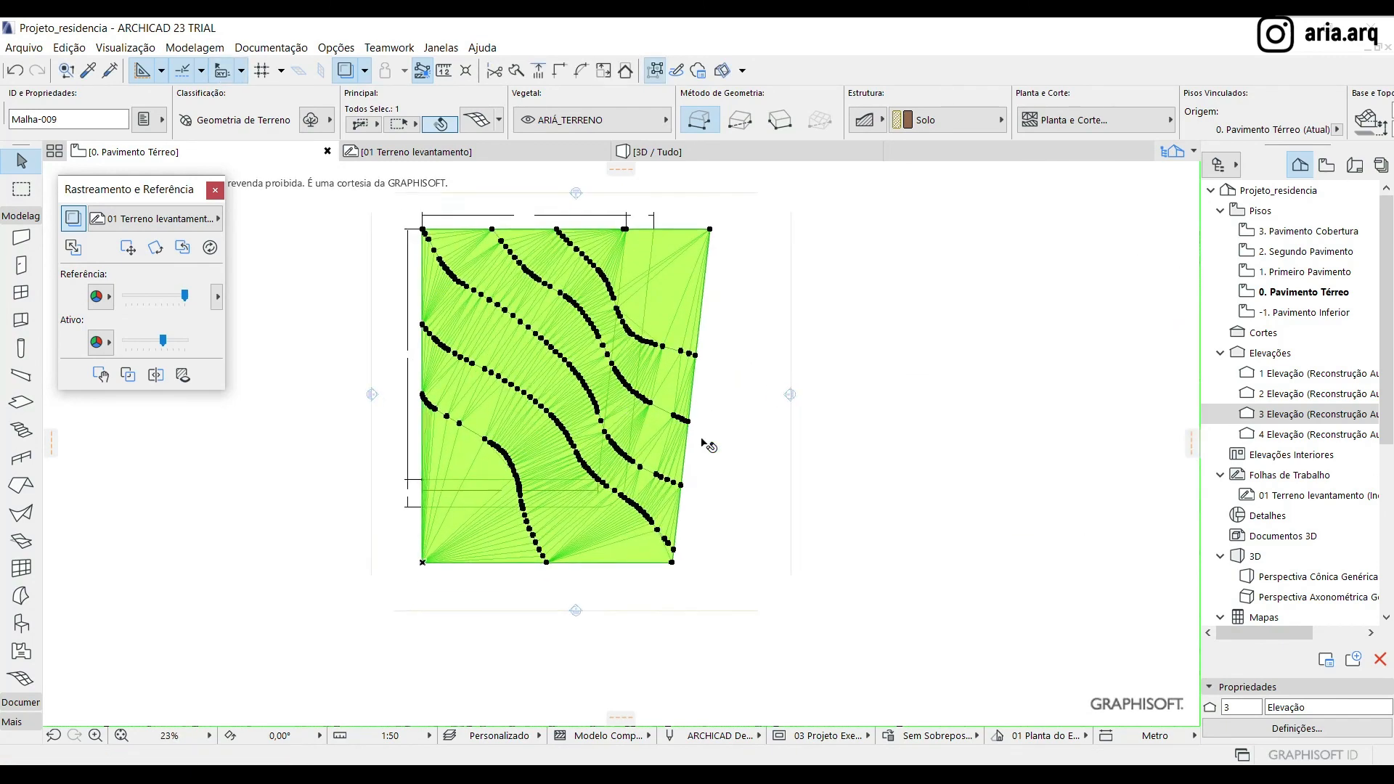
Subtract the sidewalk strip from the copied terrain mesh with the Magic Wand and remove the piece overlapping the lot, keeping the outer street piece
scroll(629, 279, up, 1)
click(760, 280)
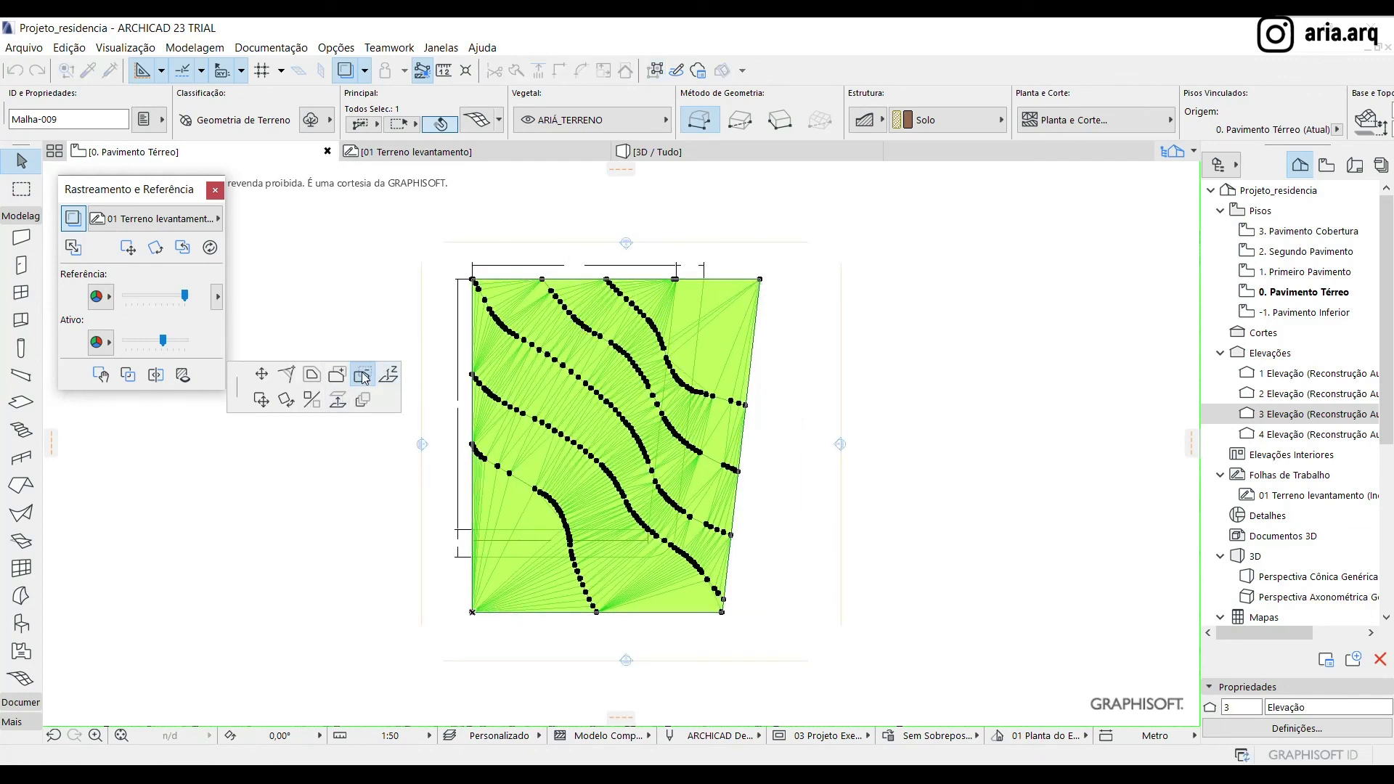
click(682, 298)
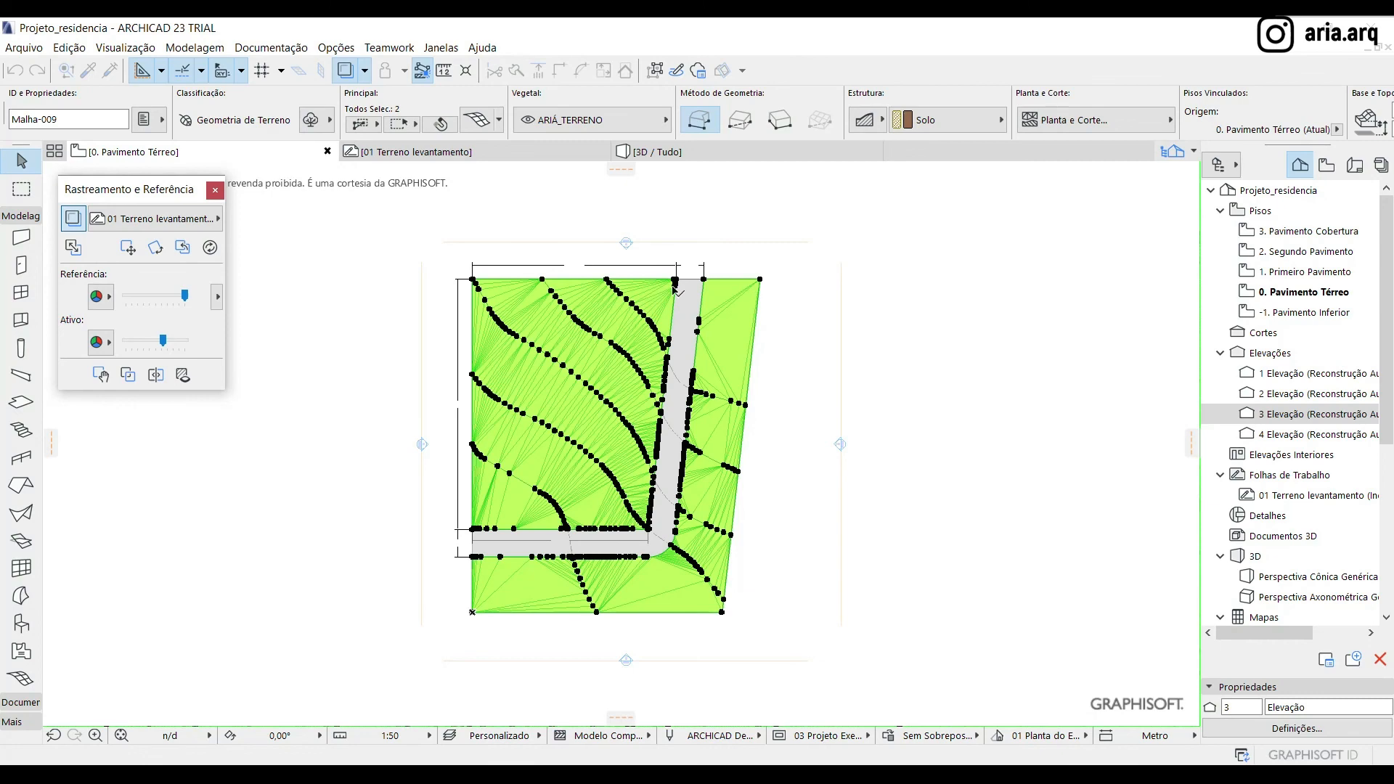
click(948, 315)
click(661, 296)
click(777, 349)
click(751, 341)
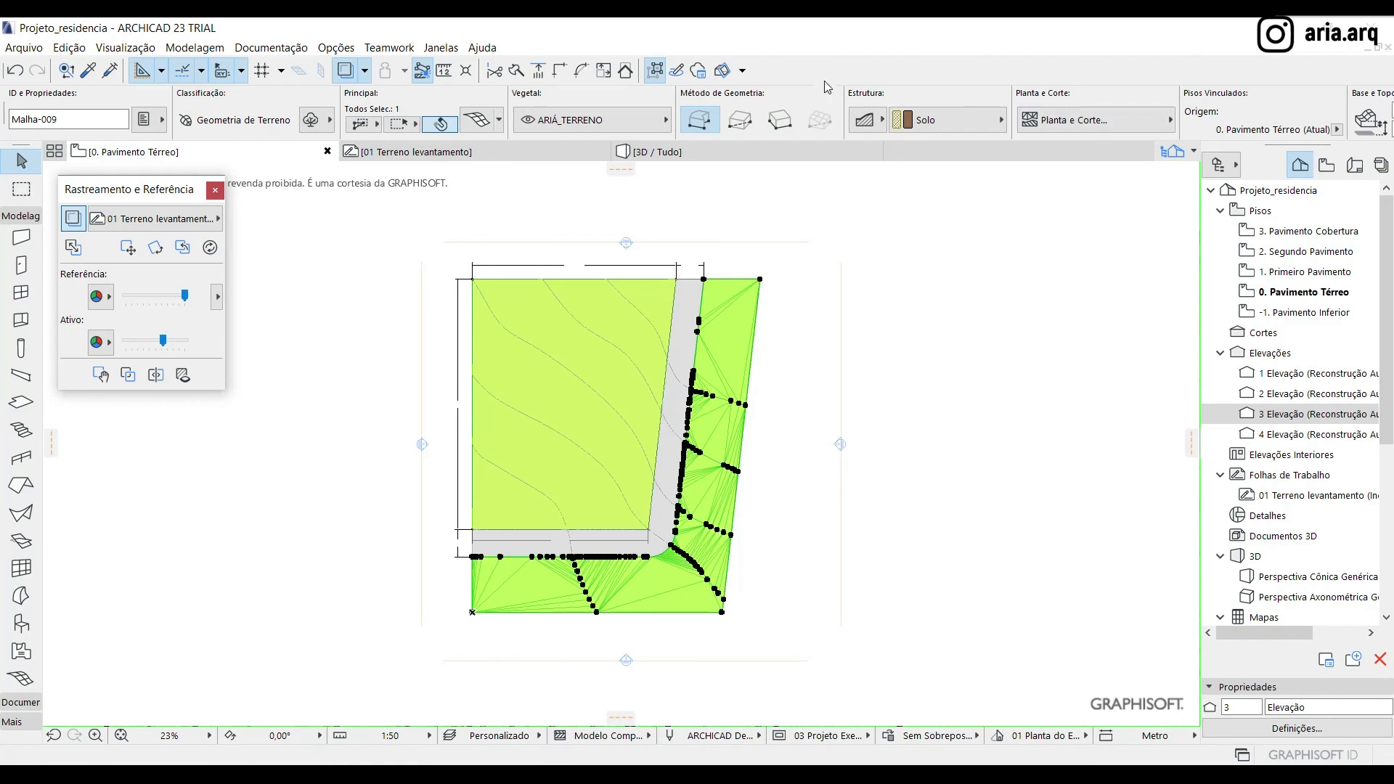
Set the outer street mesh's height to 4,75, its base elevation to -0,15 and its building material to Concreto
scroll(813, 107, down, 8)
drag(1227, 130, 1127, 128)
text(-4)
text(,75)
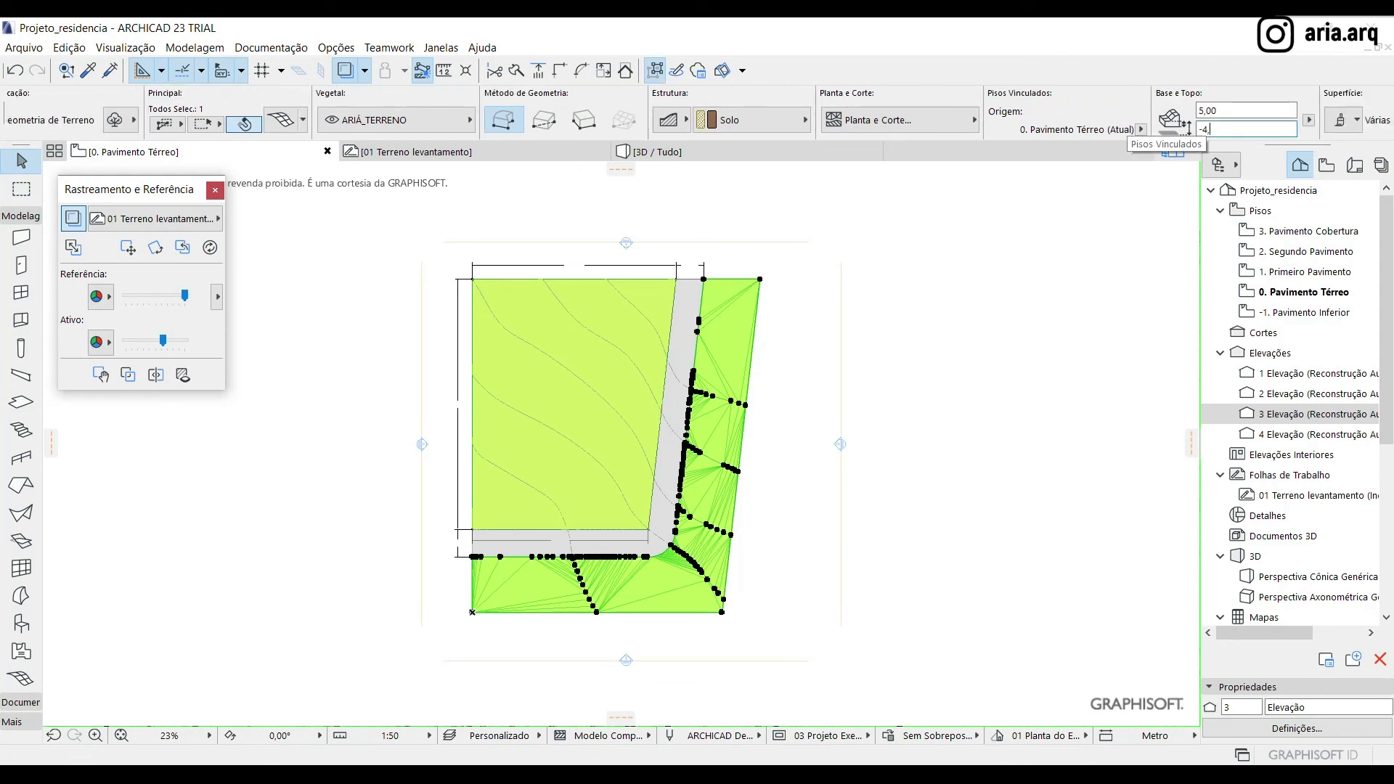
key(Return)
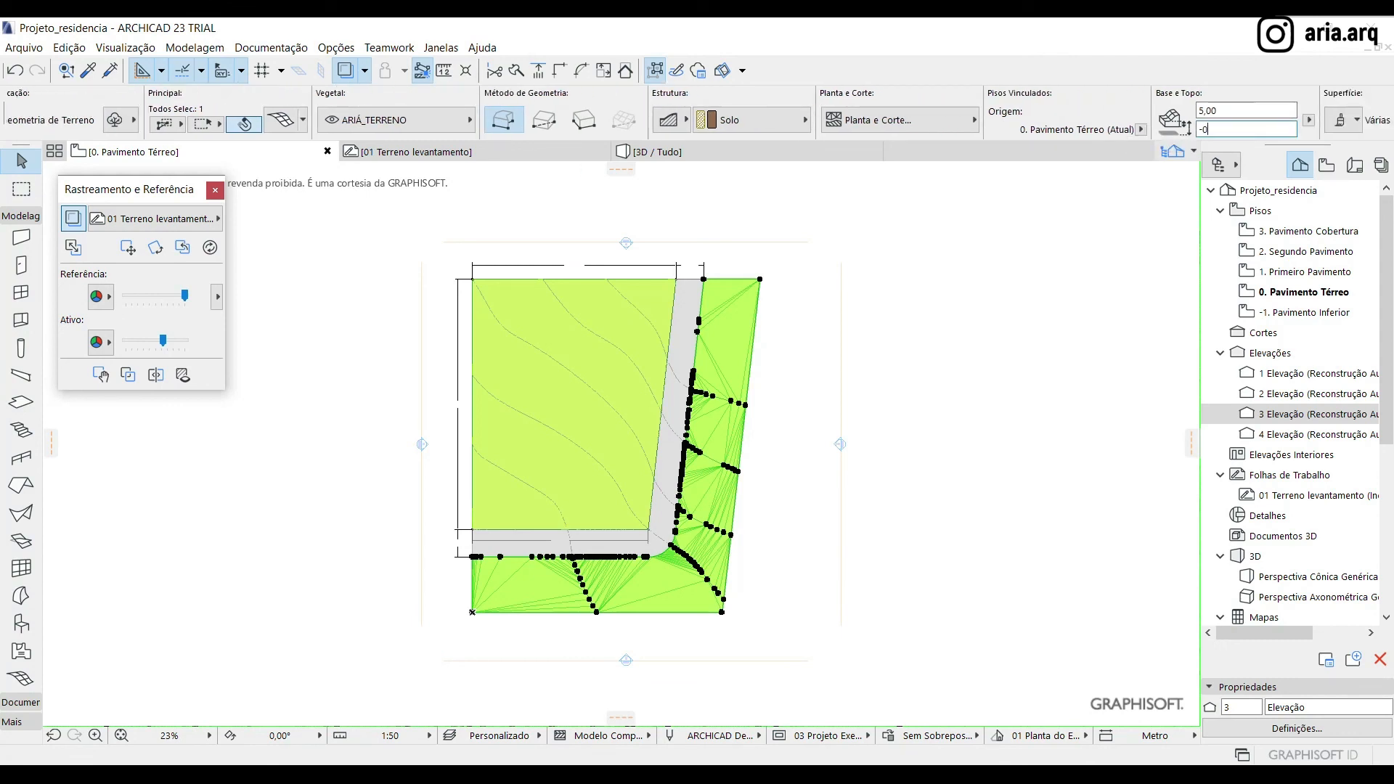
click(1251, 111)
scroll(509, 116, up, 8)
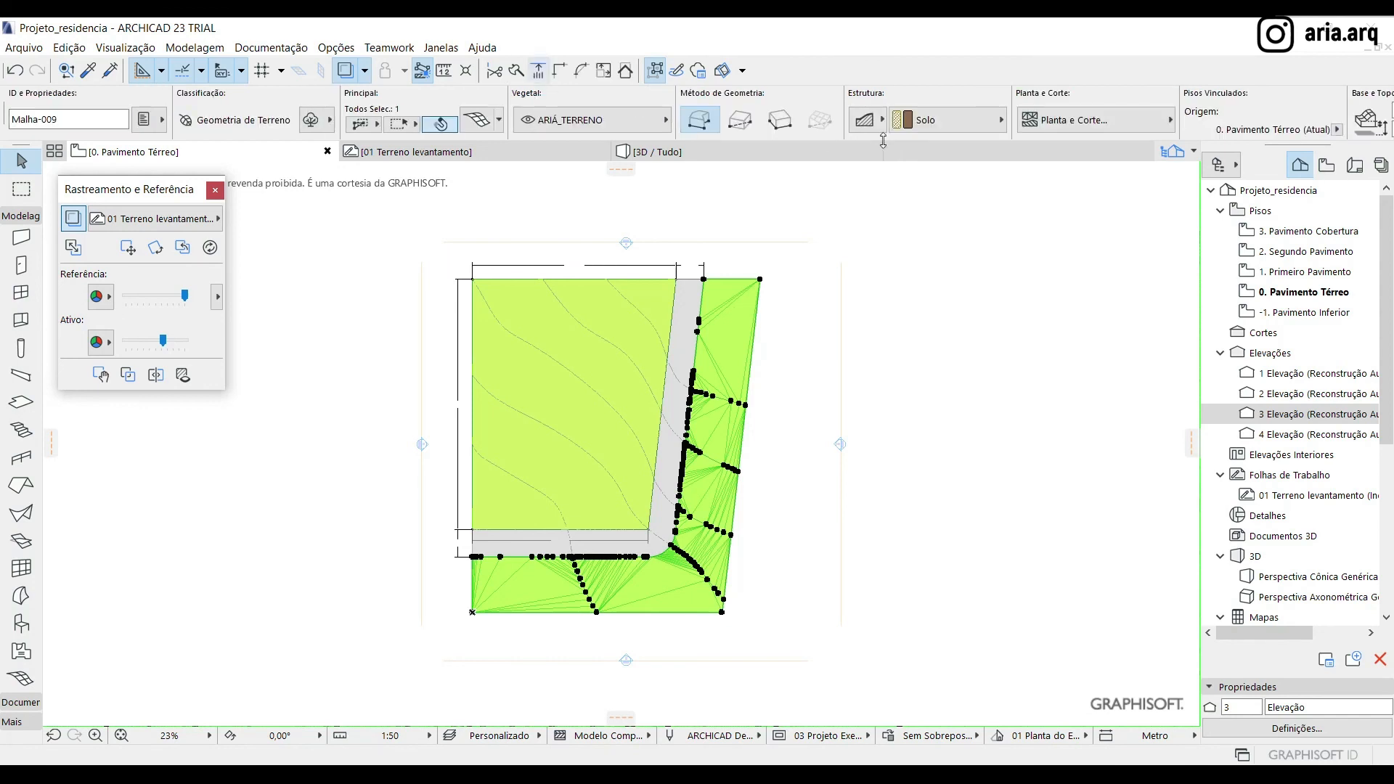
click(944, 120)
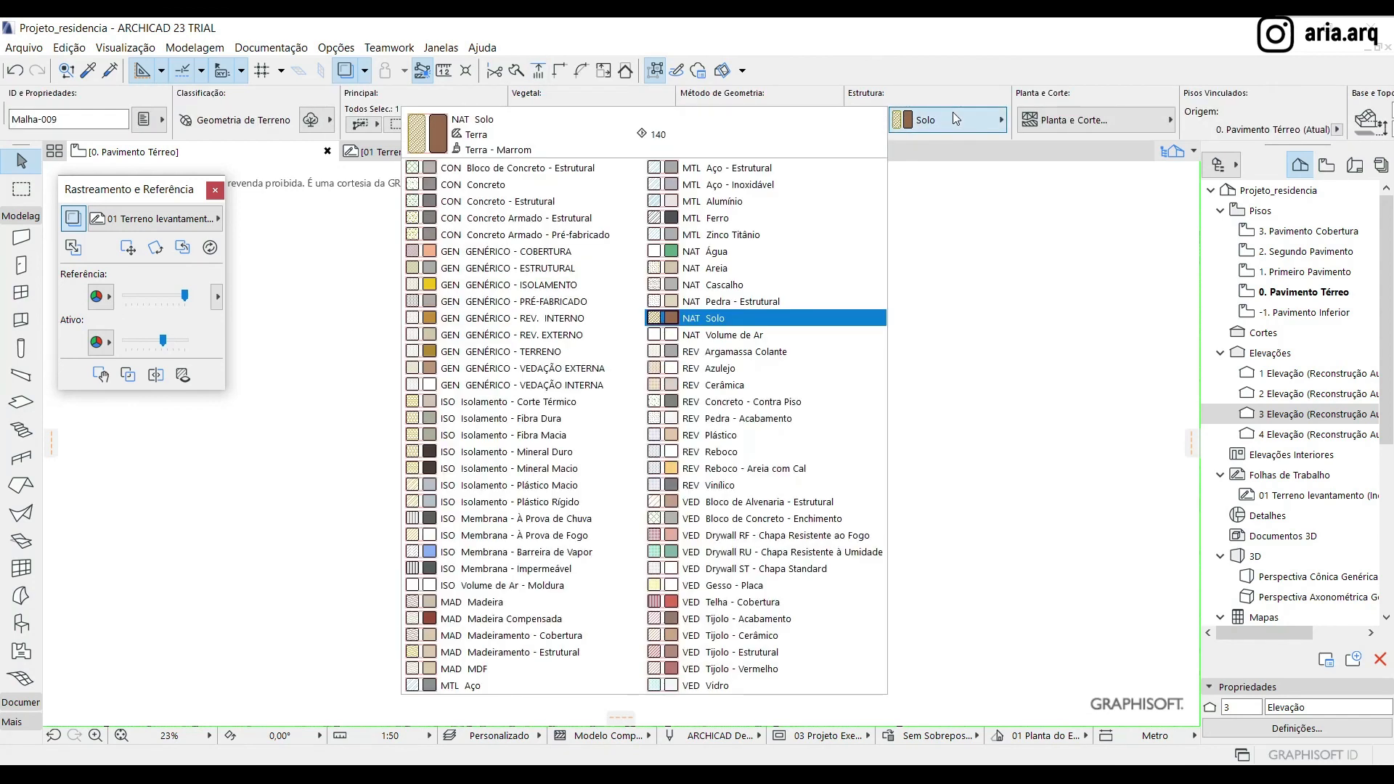
click(512, 186)
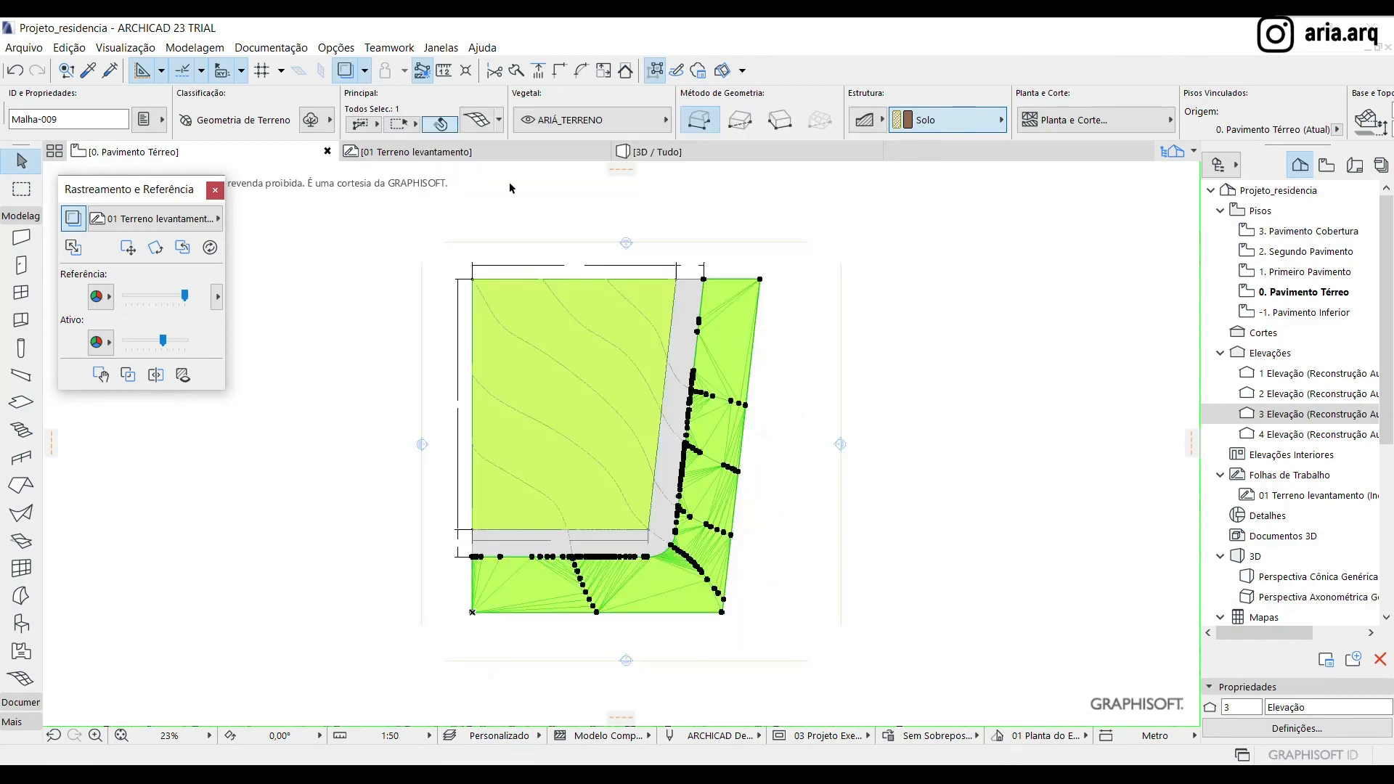
Set the uncut line pen of the street mesh to 218 in its selection settings
key(ctrl+t)
scroll(873, 411, down, 3)
click(874, 411)
click(874, 408)
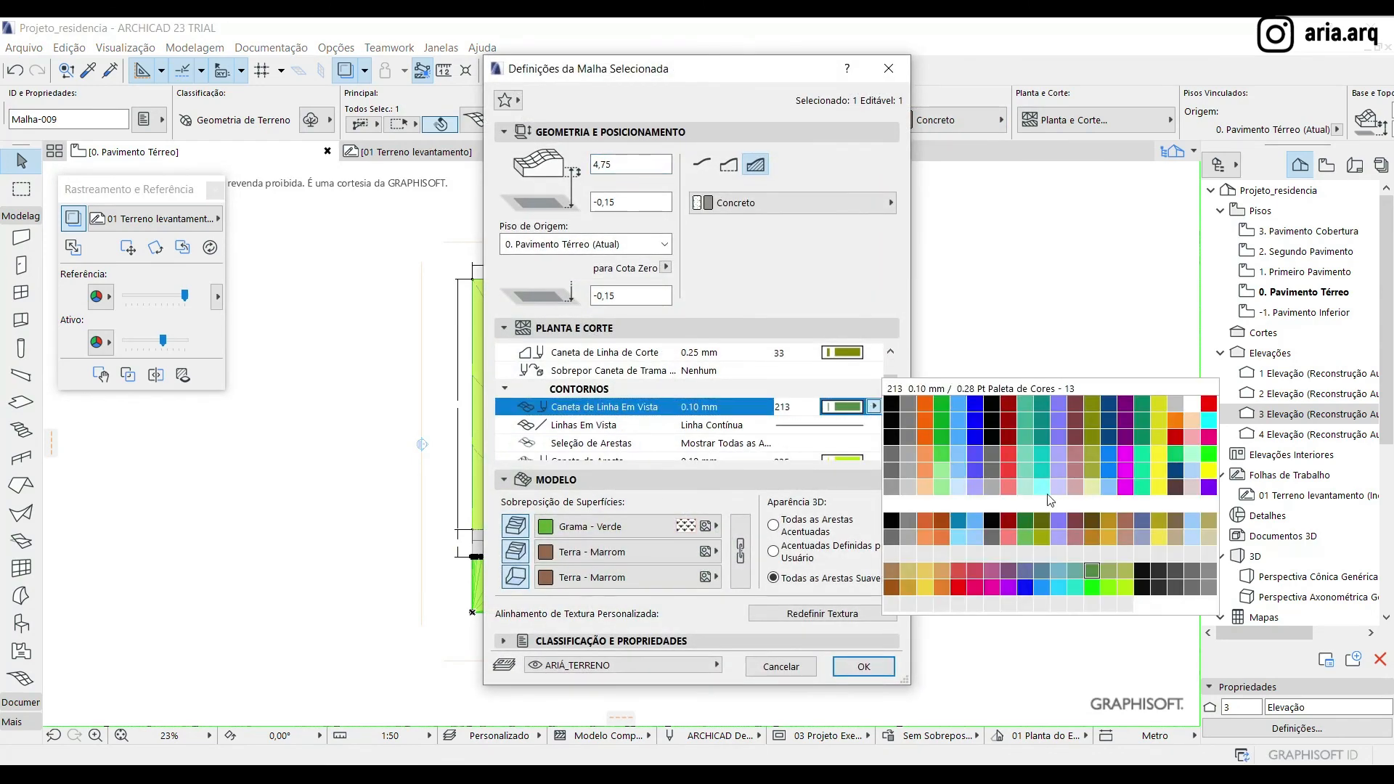
click(1176, 571)
scroll(889, 439, down, 1)
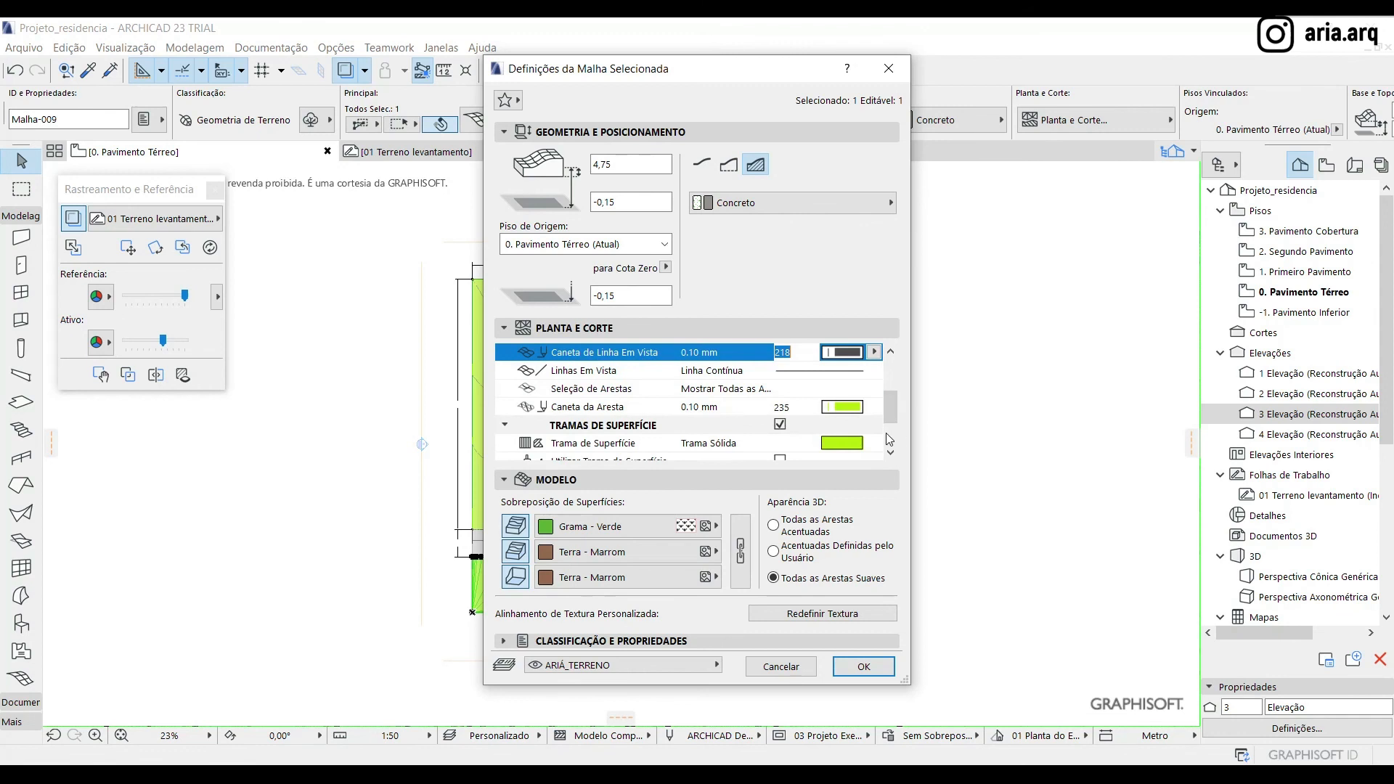
Set both the surface fill pen and the edge pen of the street mesh to 81
scroll(904, 450, down, 1)
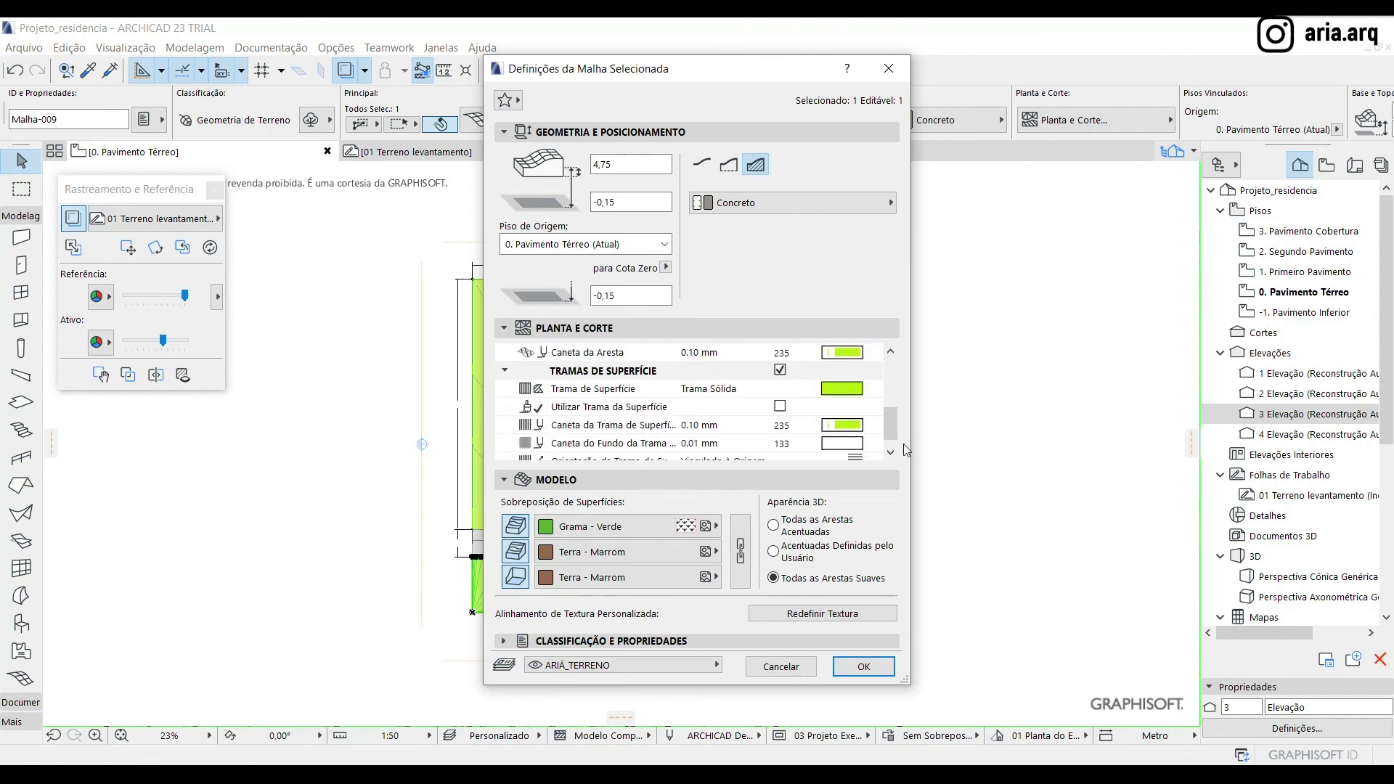
click(860, 427)
click(891, 488)
click(875, 354)
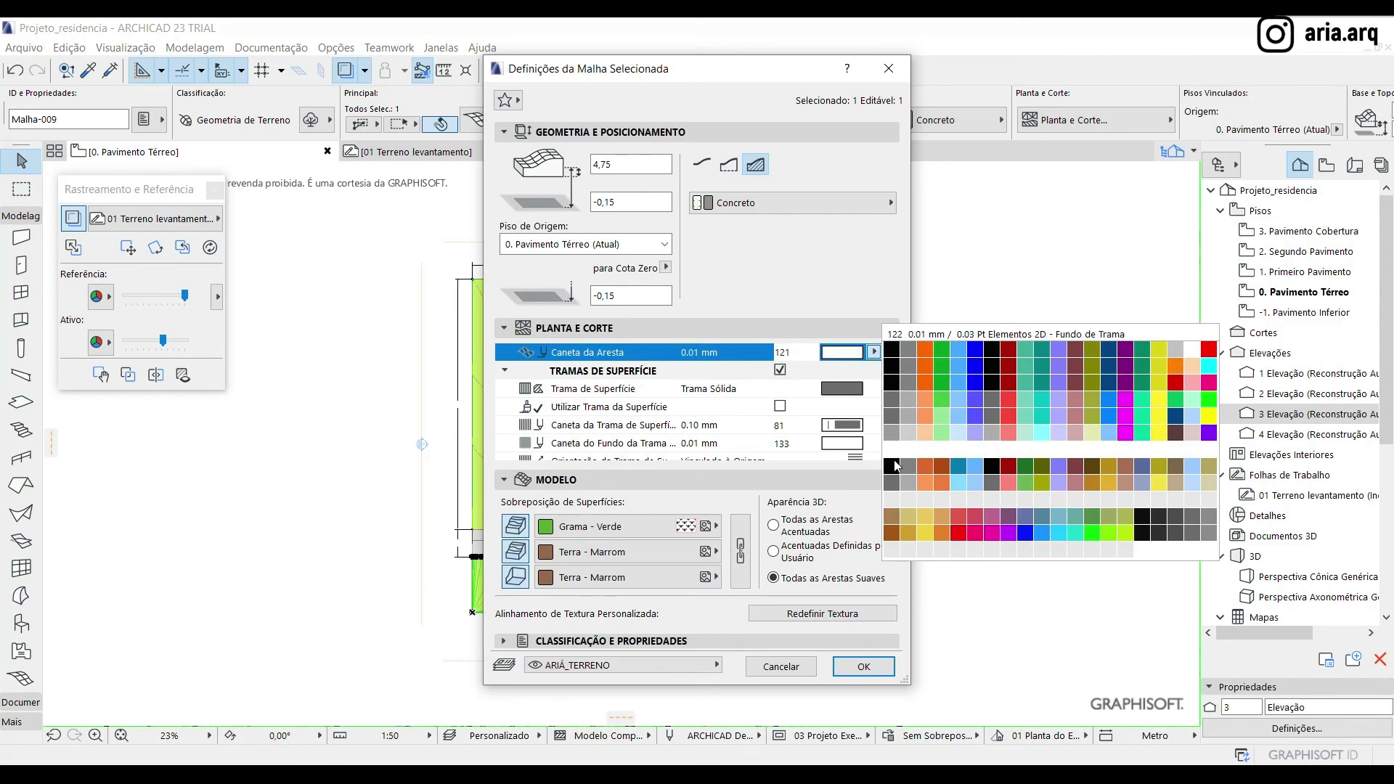
click(892, 419)
Override the street mesh's surfaces with Calçada - Asfalto Claro, linking all three, and apply the settings
click(639, 524)
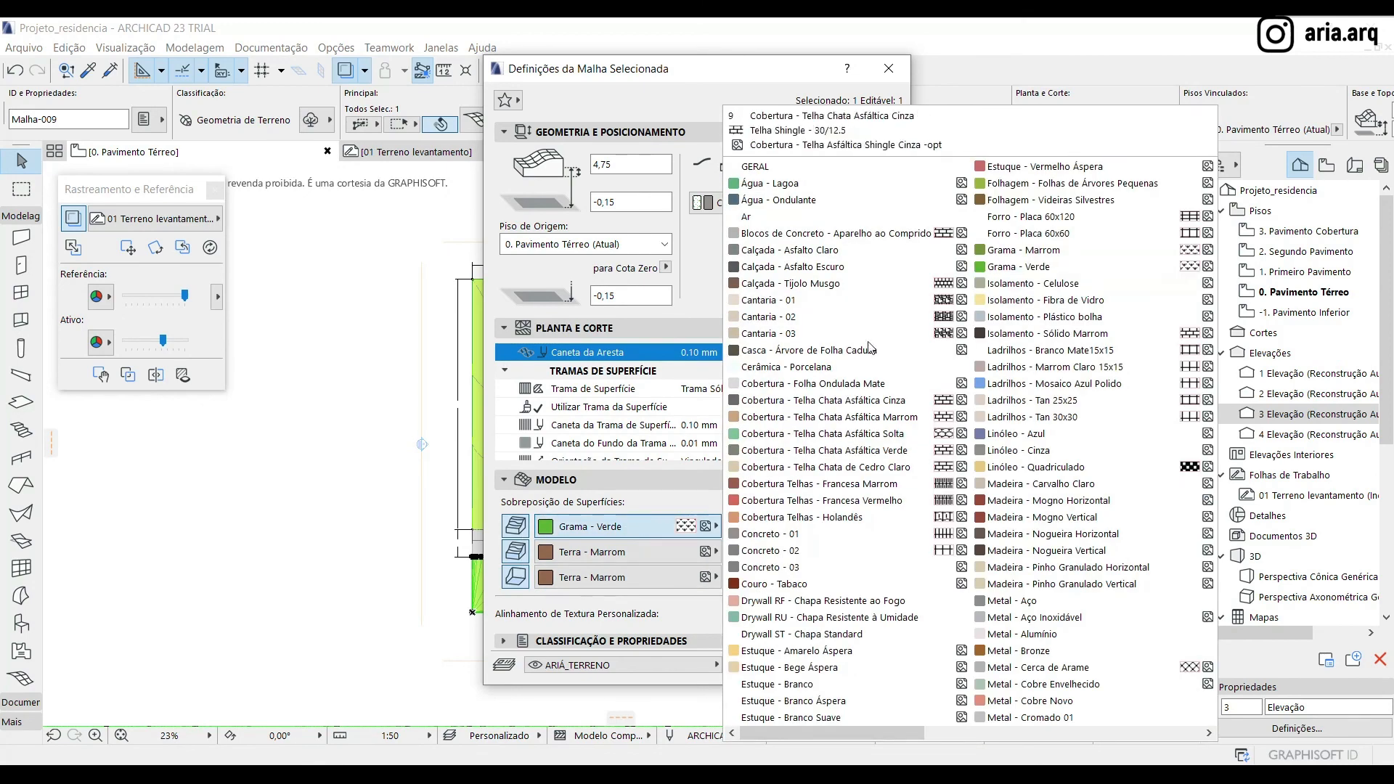
click(836, 251)
click(740, 552)
click(879, 669)
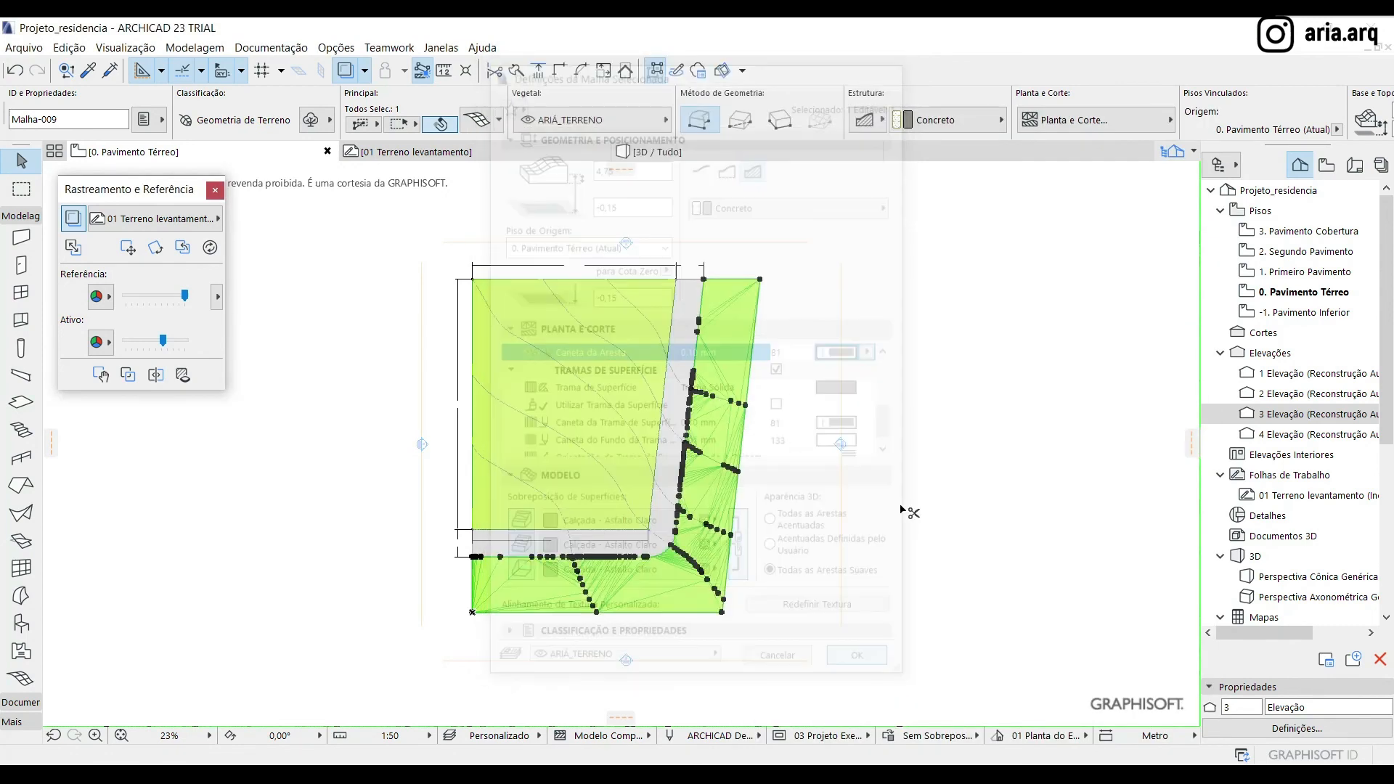
click(980, 487)
scroll(582, 489, up, 3)
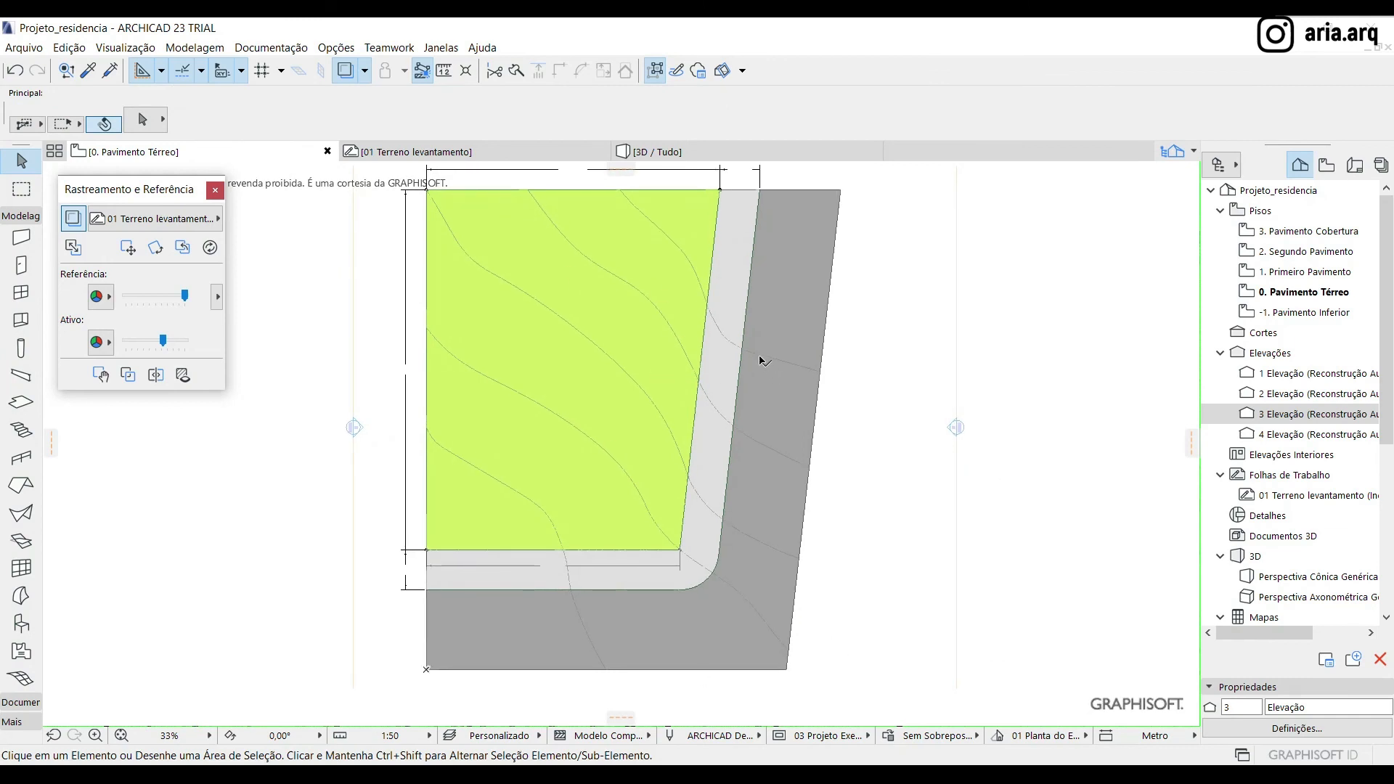
Change the street mesh's surface override to Calçada - Asfalto Escuro in the 3D view
click(755, 156)
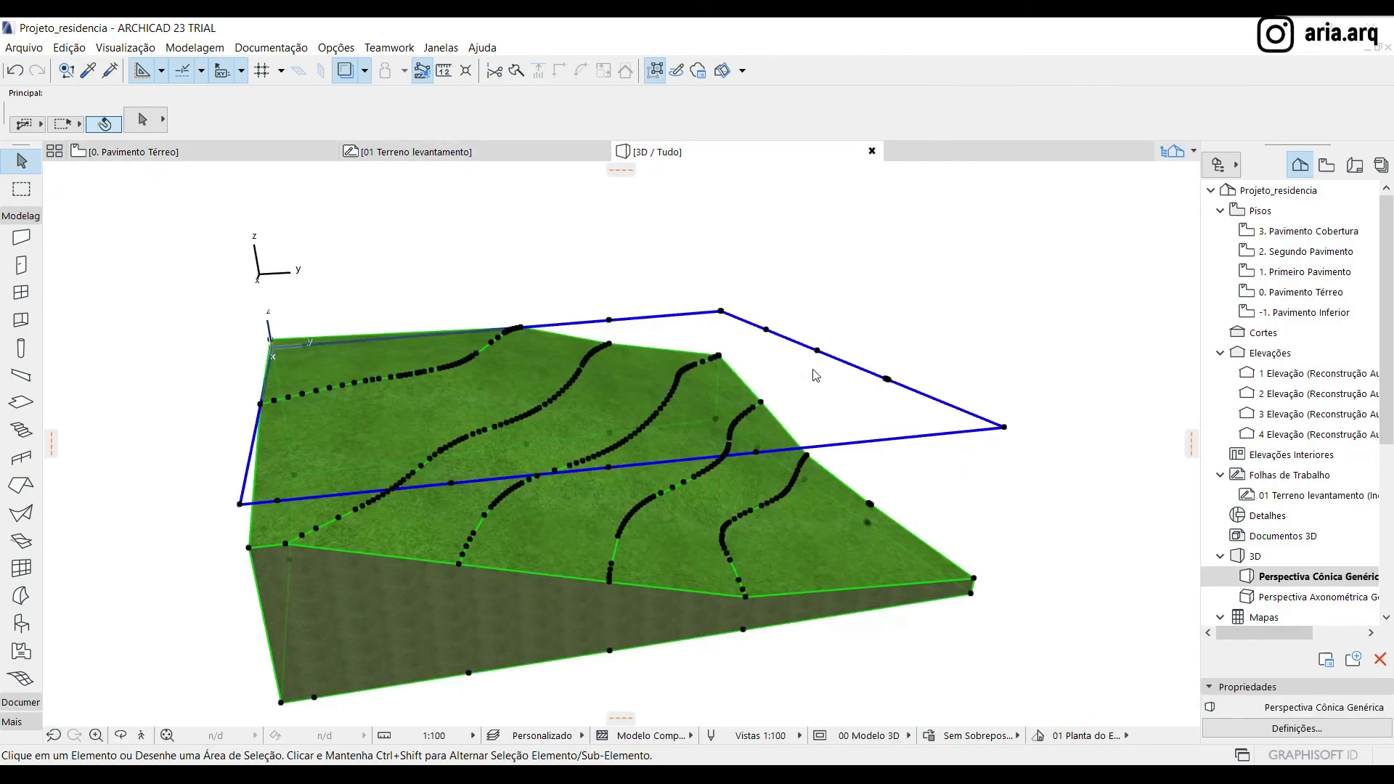
shift+middle_drag(367, 535, 335, 551)
click(334, 543)
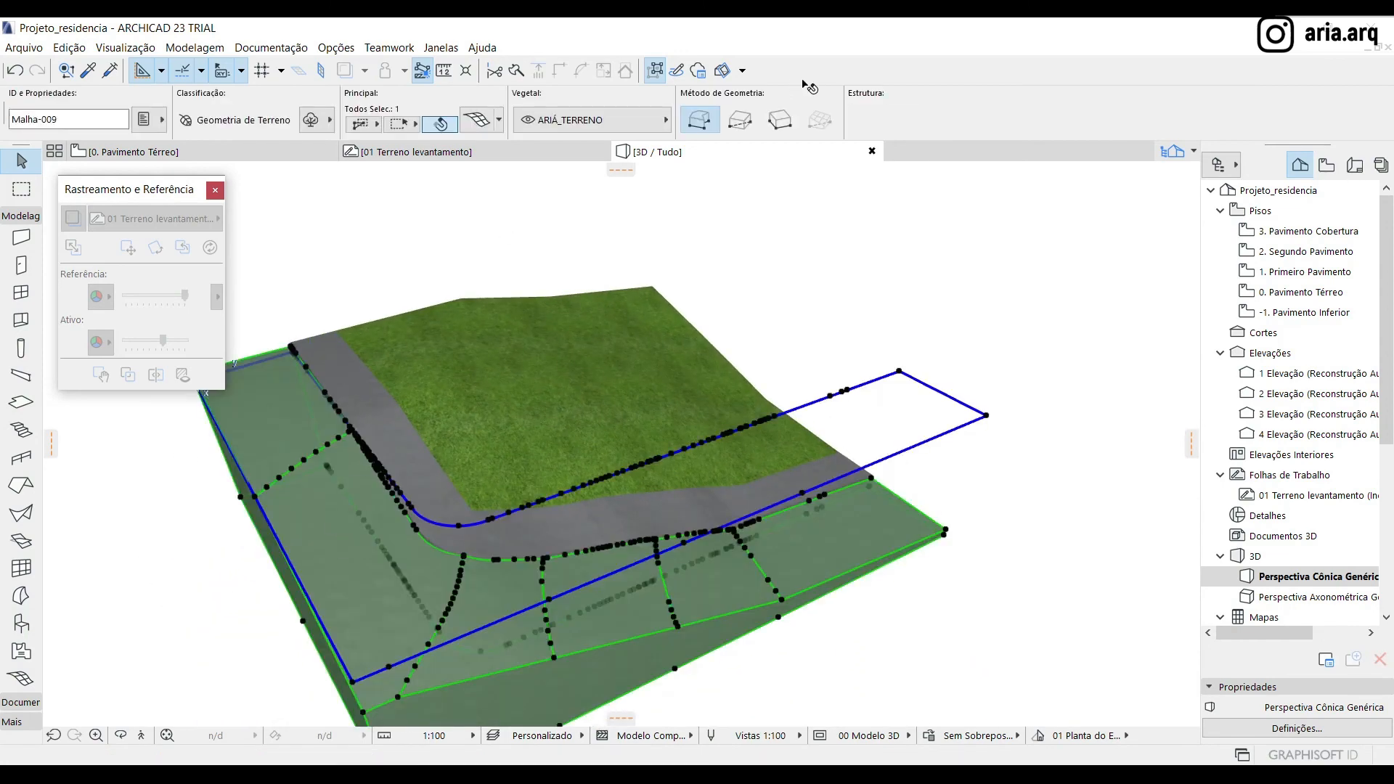
click(987, 117)
click(987, 117)
scroll(987, 120, down, 5)
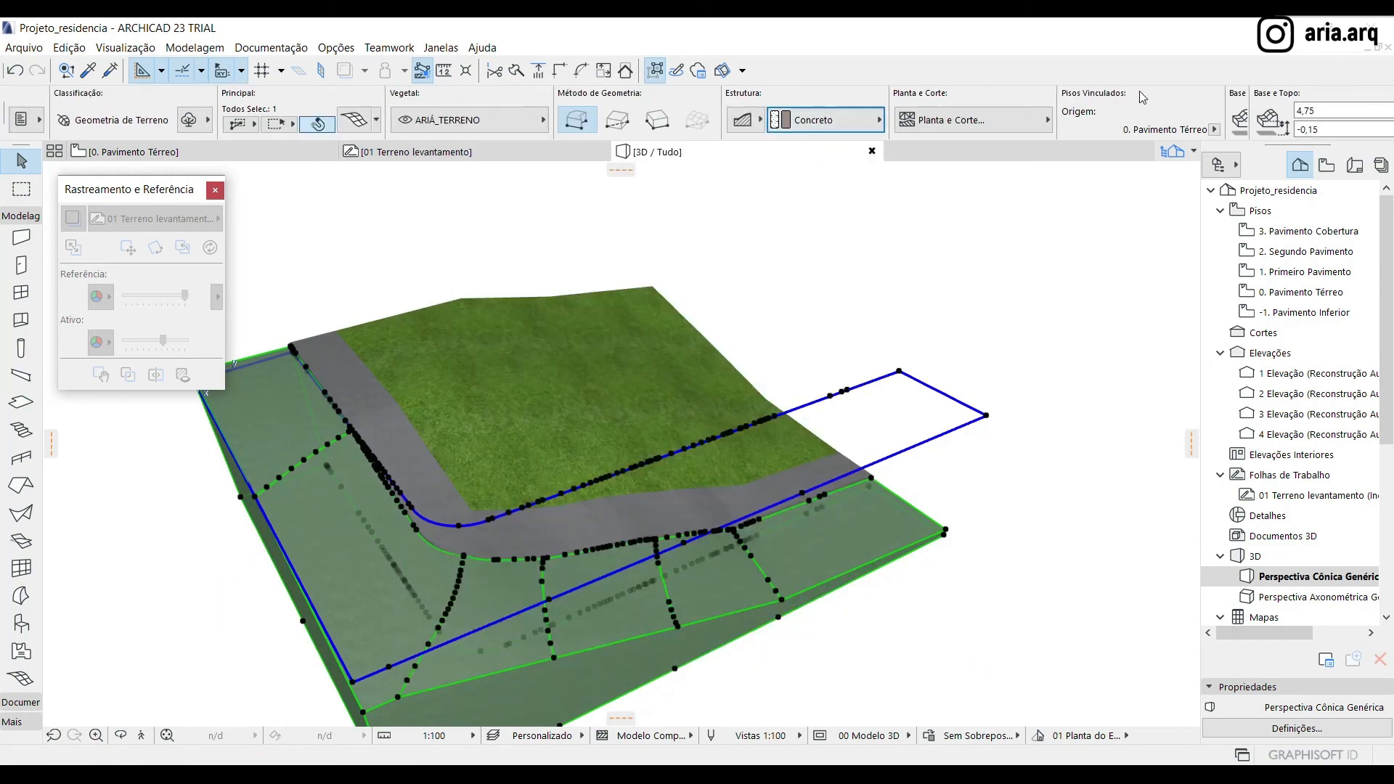
click(947, 116)
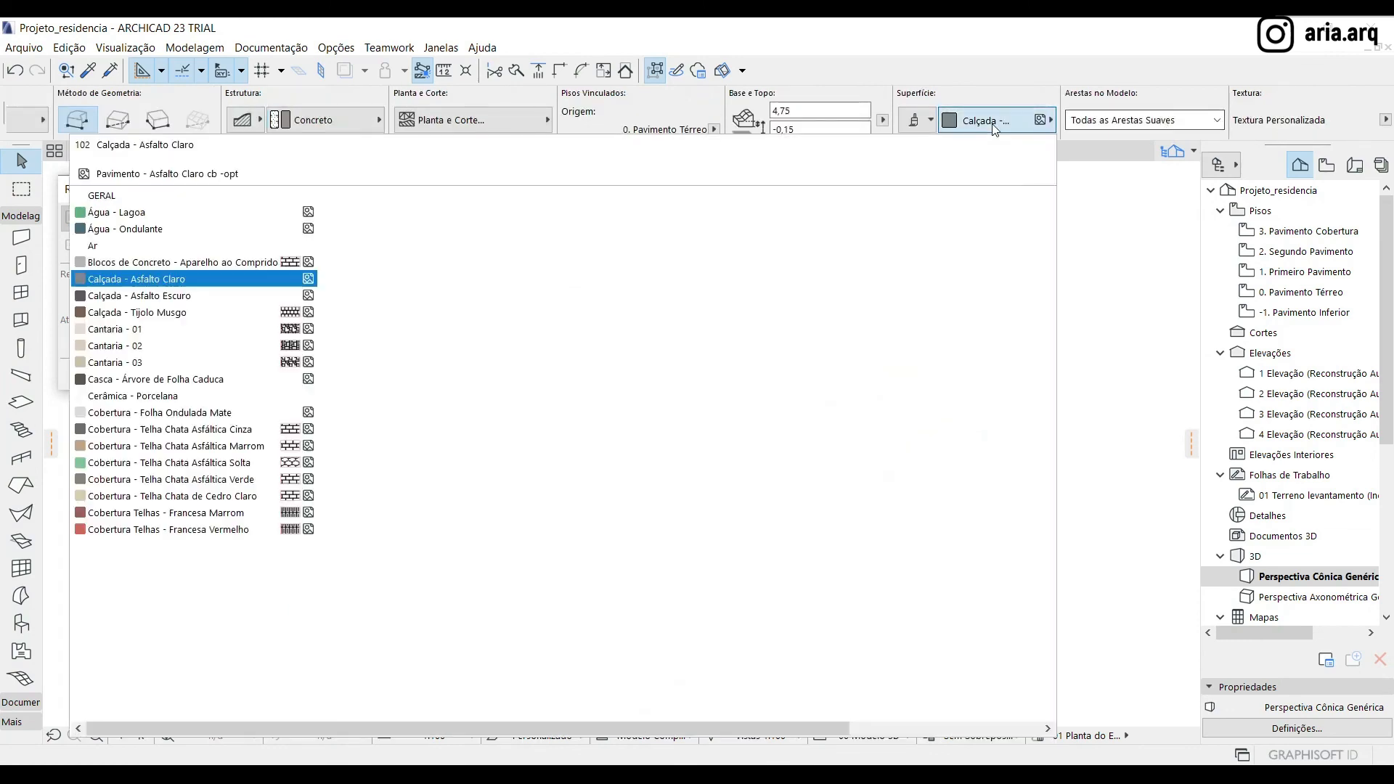
click(158, 297)
click(667, 290)
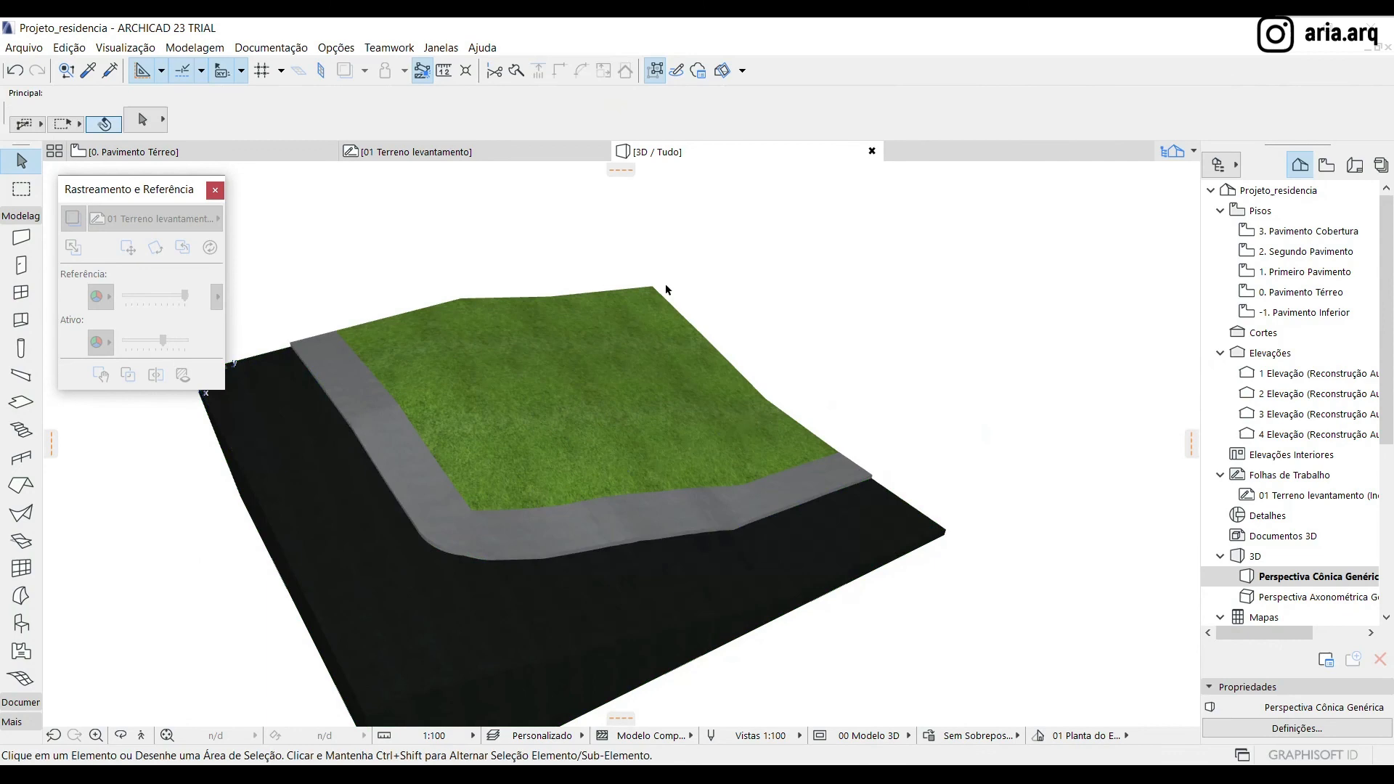
Inspect the terrain's sides in 3D and set the street mesh's height to 1,00
shift+middle_drag(479, 472, 886, 634)
click(797, 561)
shift+middle_drag(797, 561, 501, 468)
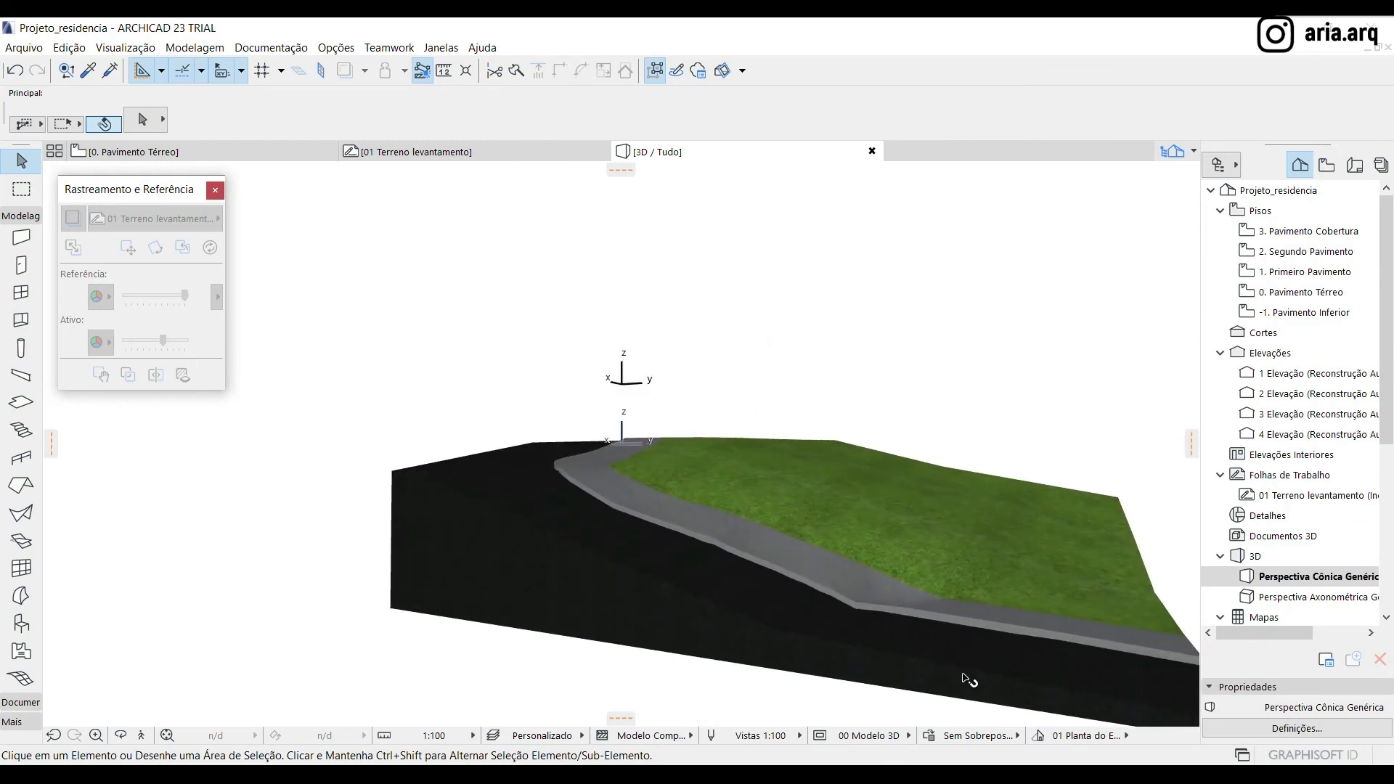
shift+middle_drag(460, 532, 731, 410)
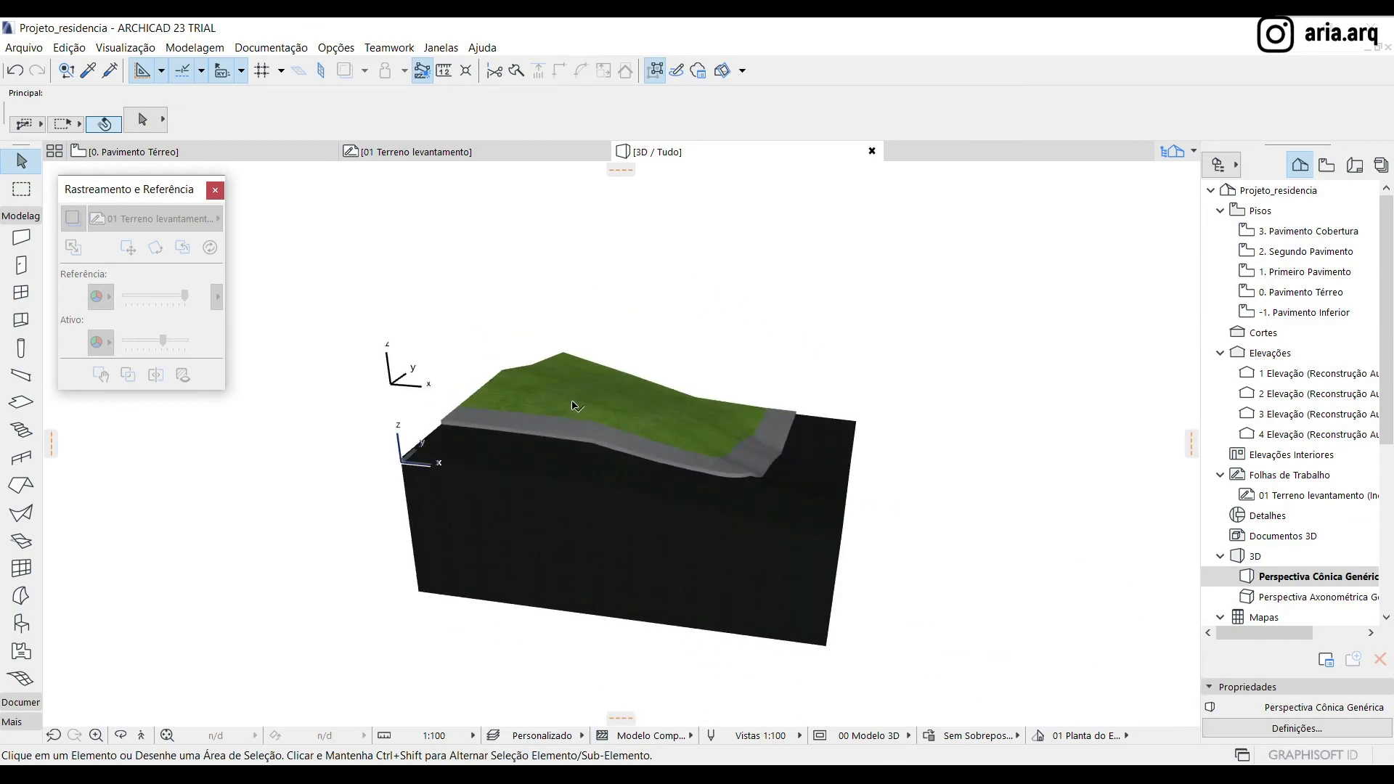
click(663, 491)
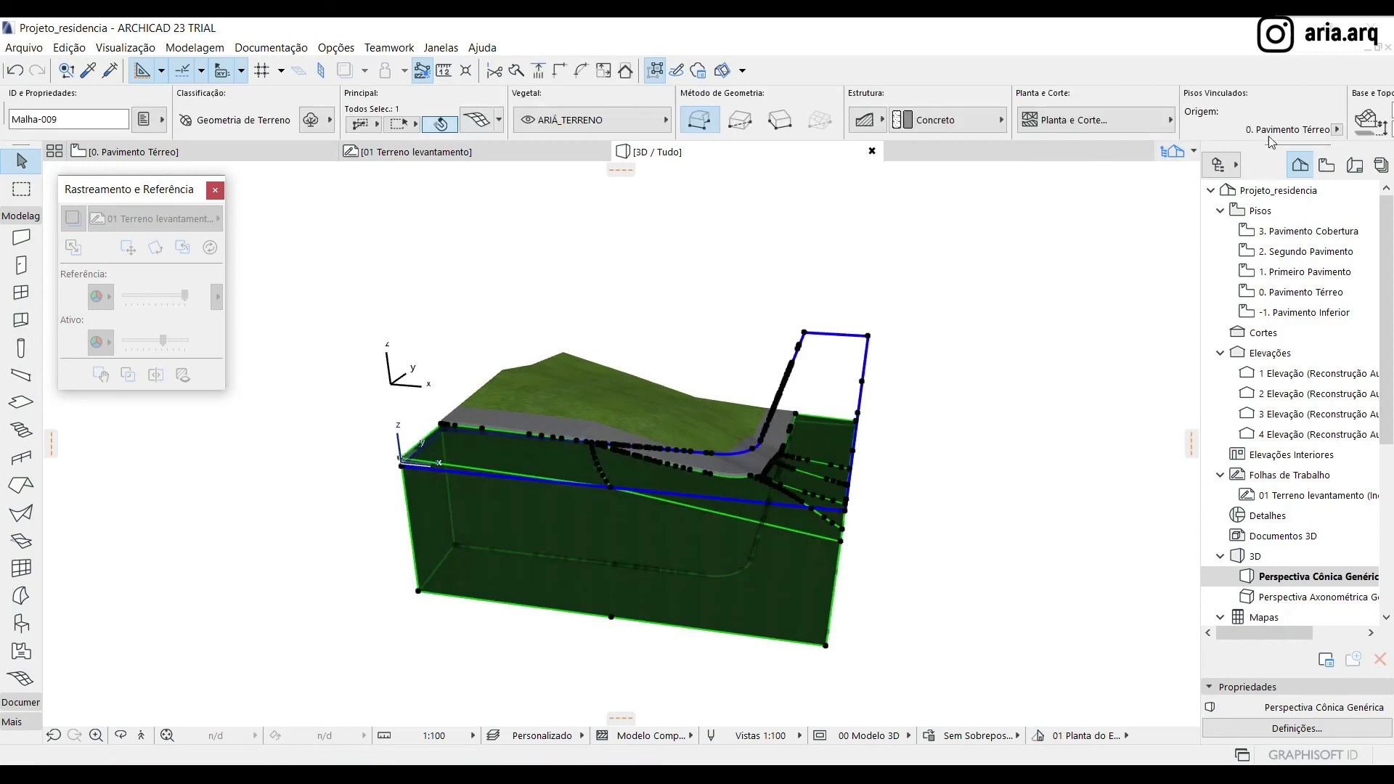
key(ctrl+t)
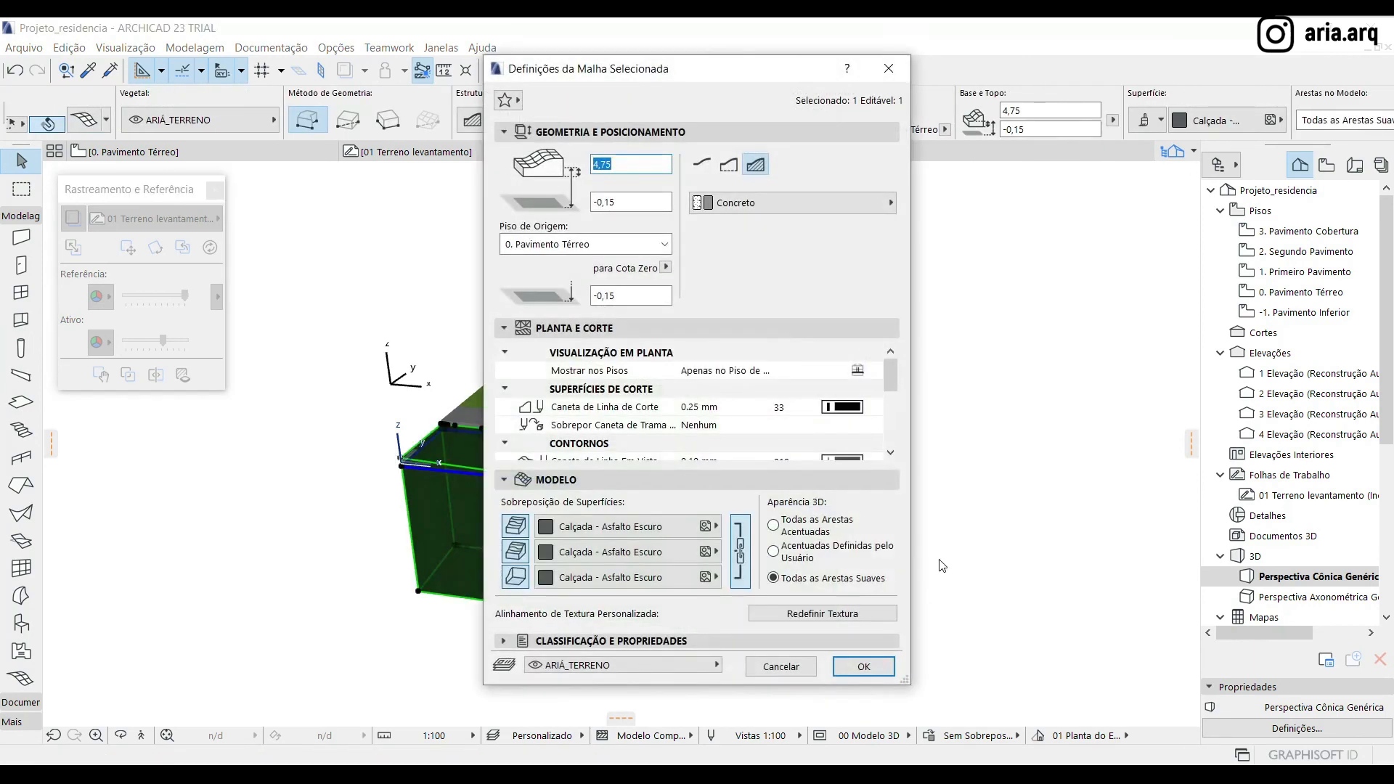
scroll(775, 404, down, 1)
scroll(776, 404, down, 1)
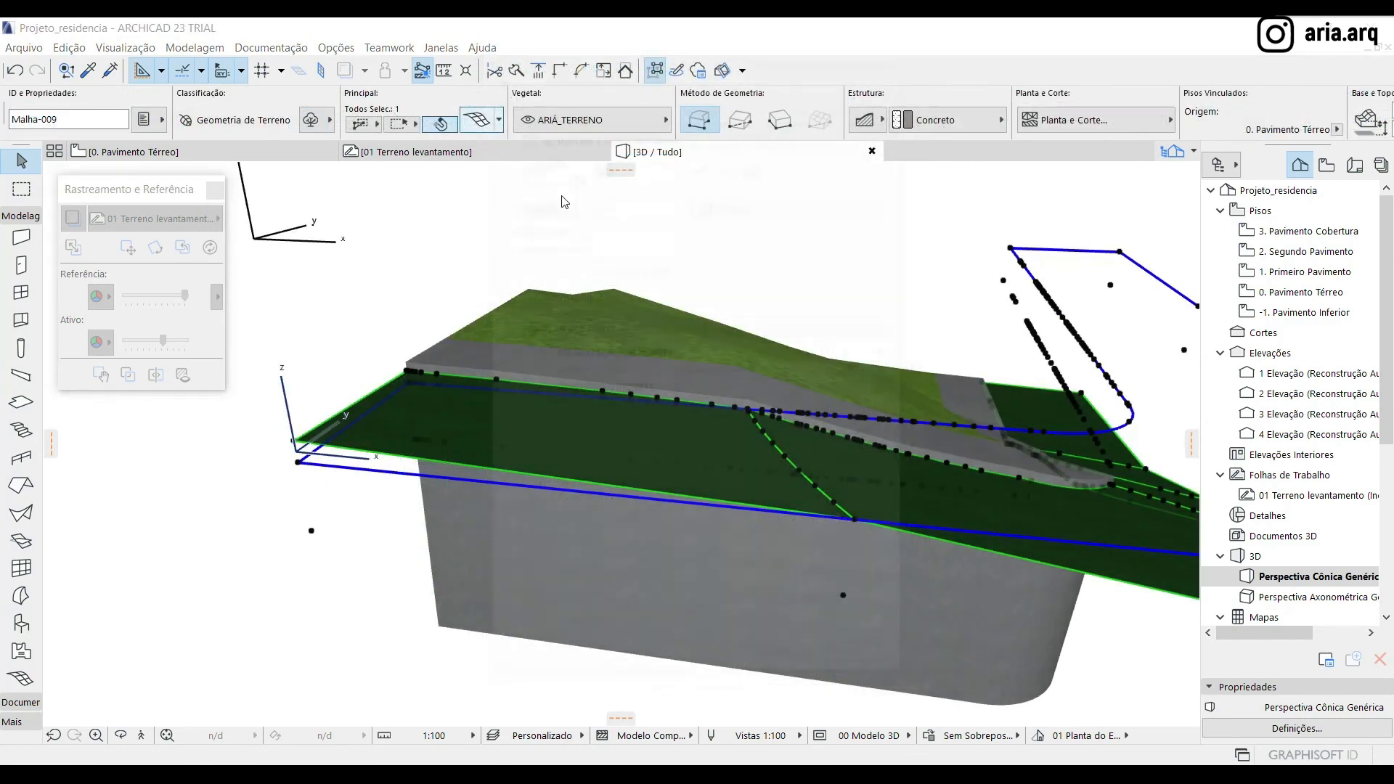
Reduce the street mesh's height further in its settings, making it a thin slab
key(ctrl+t)
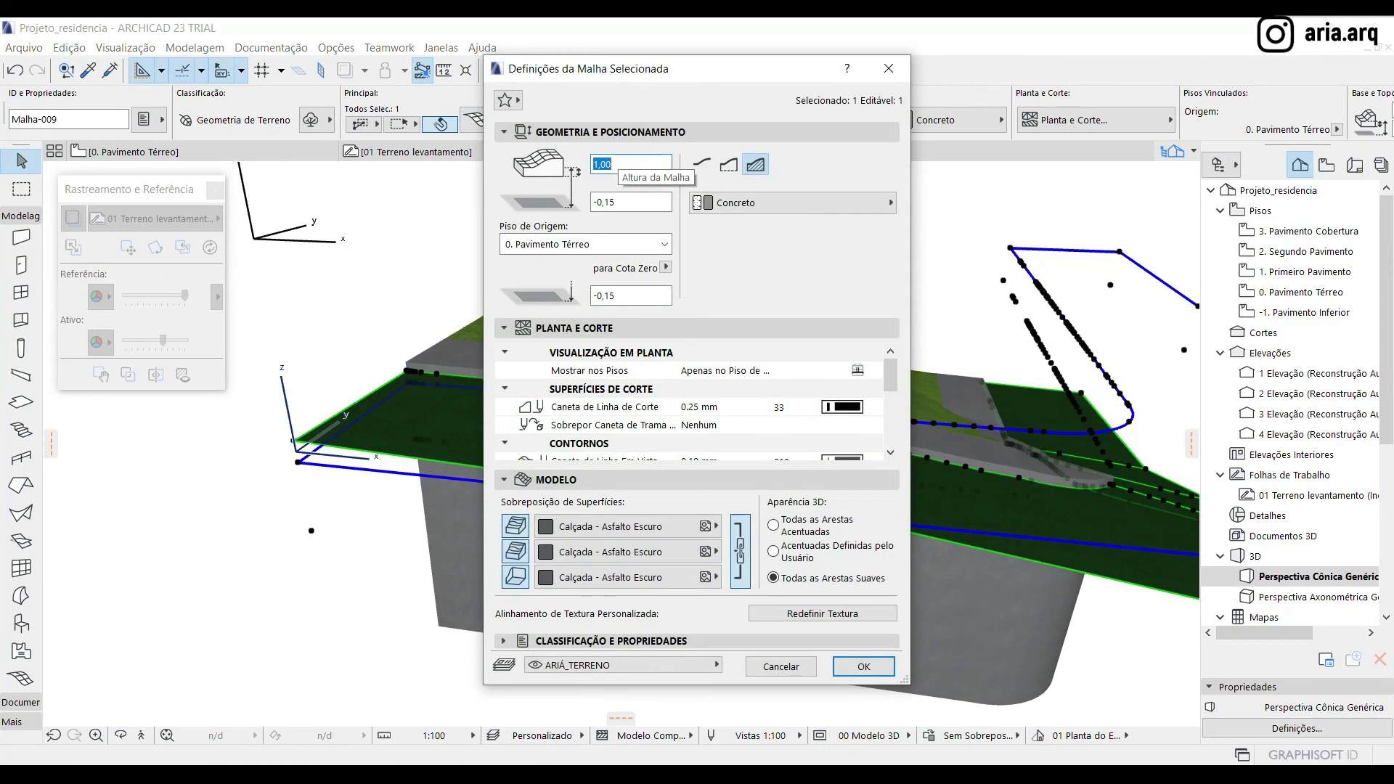
text(0)
key(Return)
click(883, 247)
Drag a copy of the thin street mesh vertically downward from its outer corner
scroll(424, 417, down, 2)
shift+middle_drag(888, 499, 789, 560)
drag(1021, 462, 796, 544)
click(467, 365)
scroll(422, 377, up, 4)
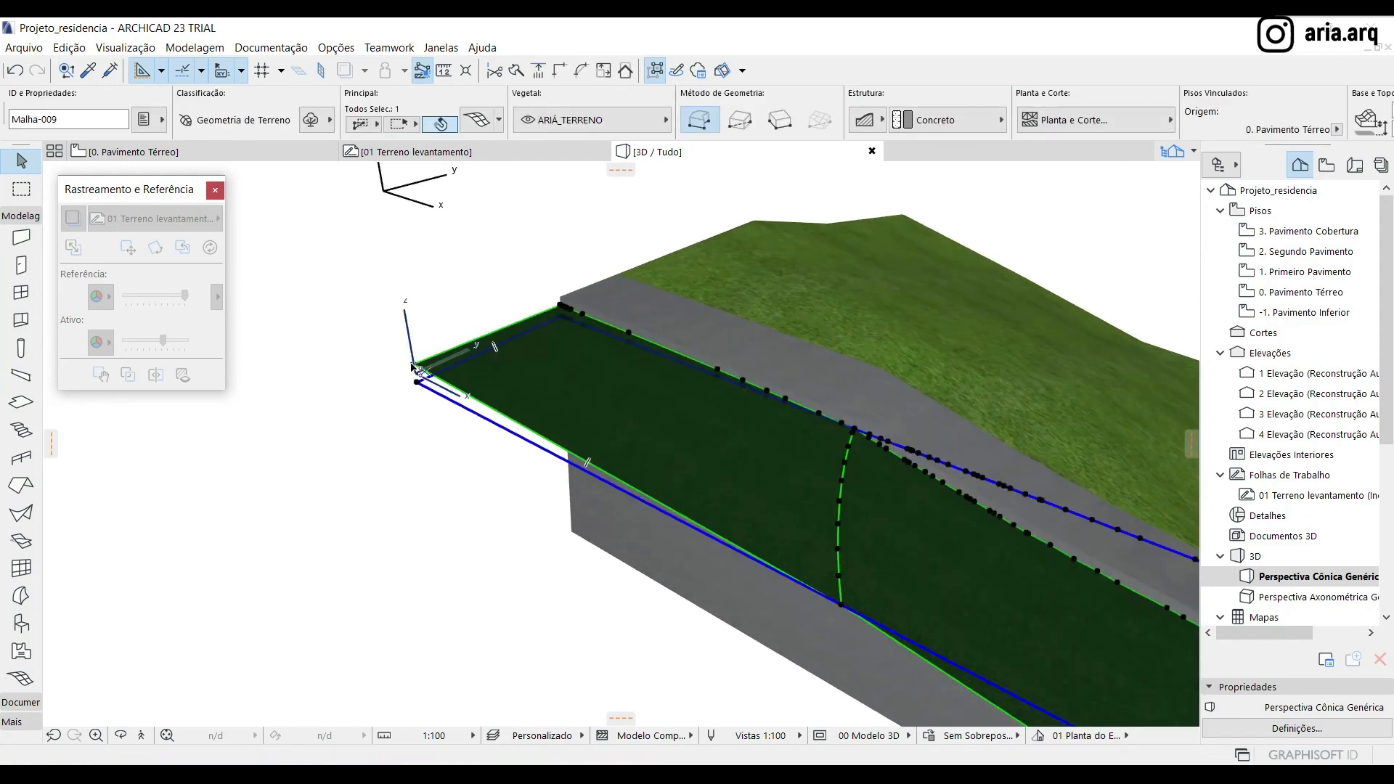
key(ctrl+d)
click(412, 368)
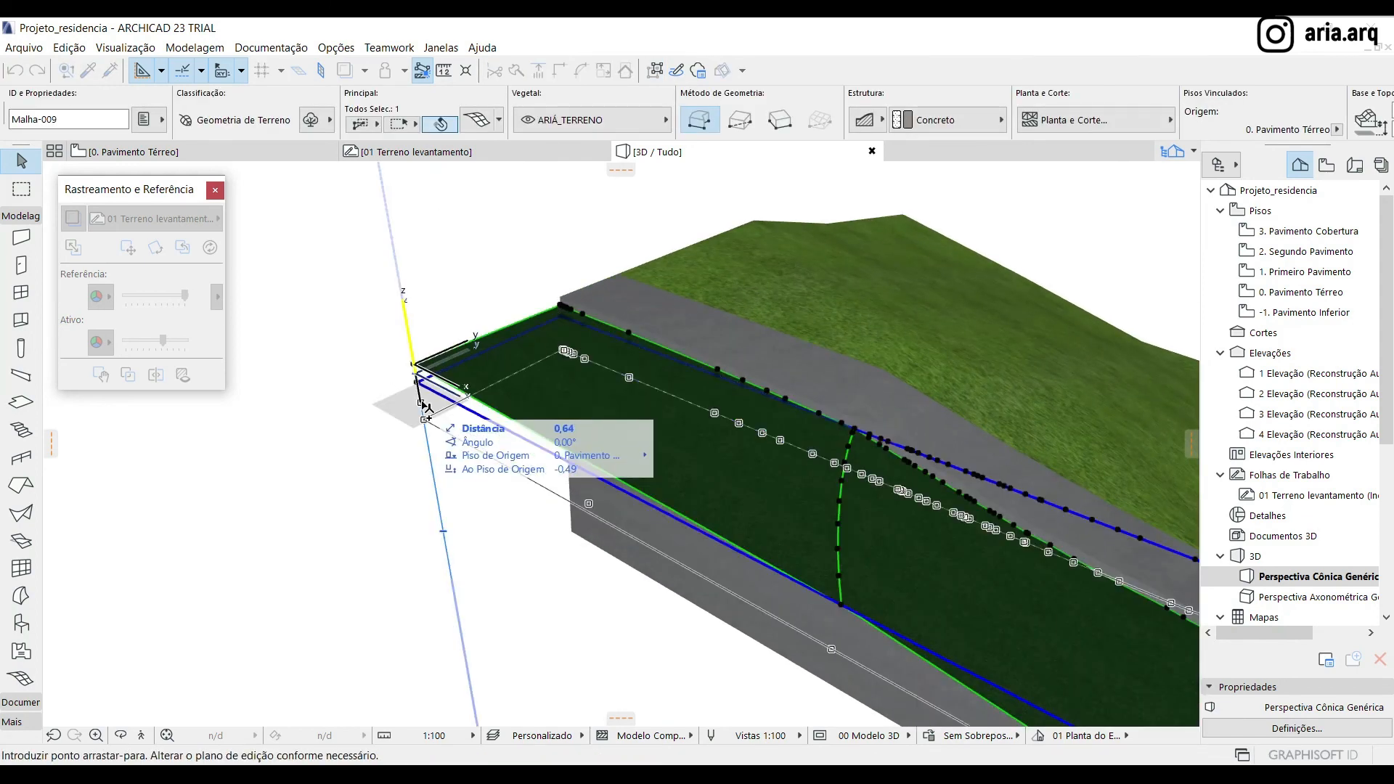
click(421, 400)
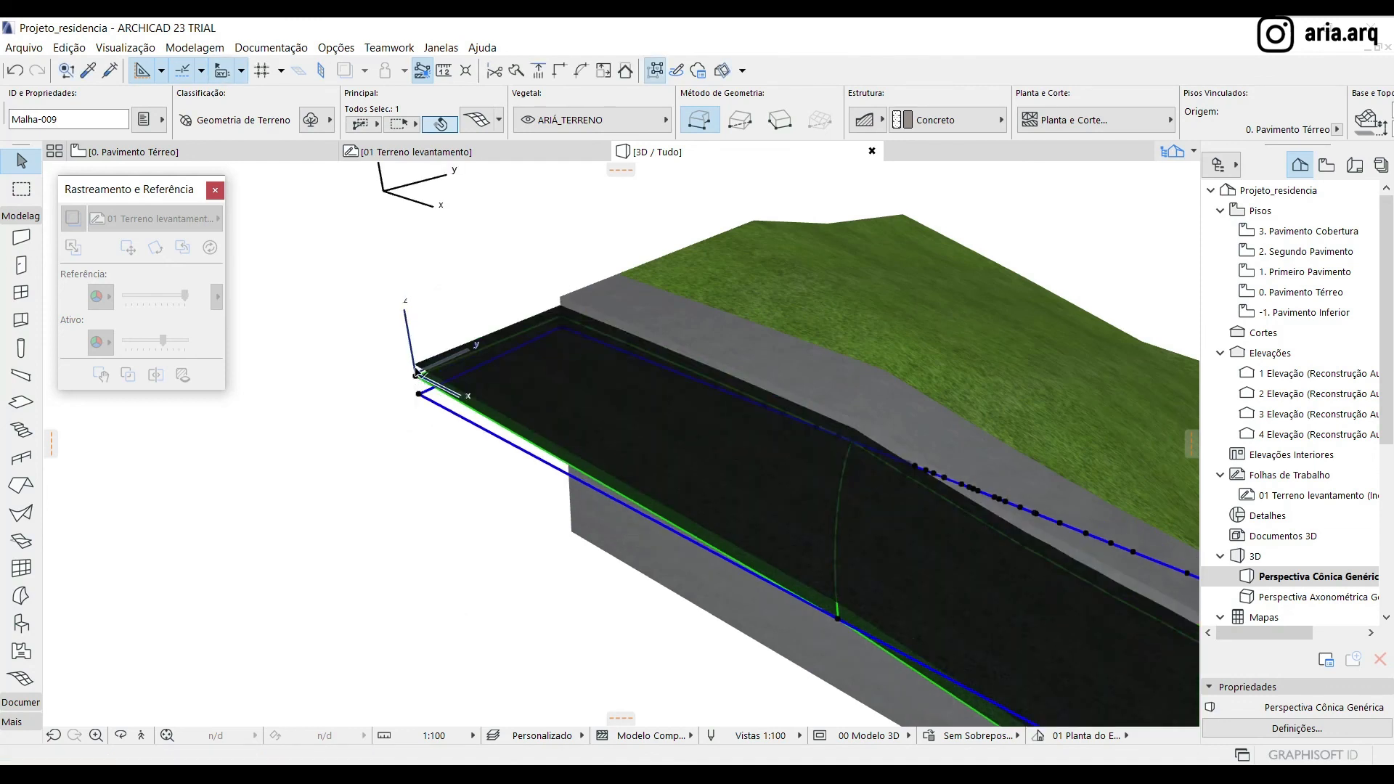
key(Escape)
click(559, 338)
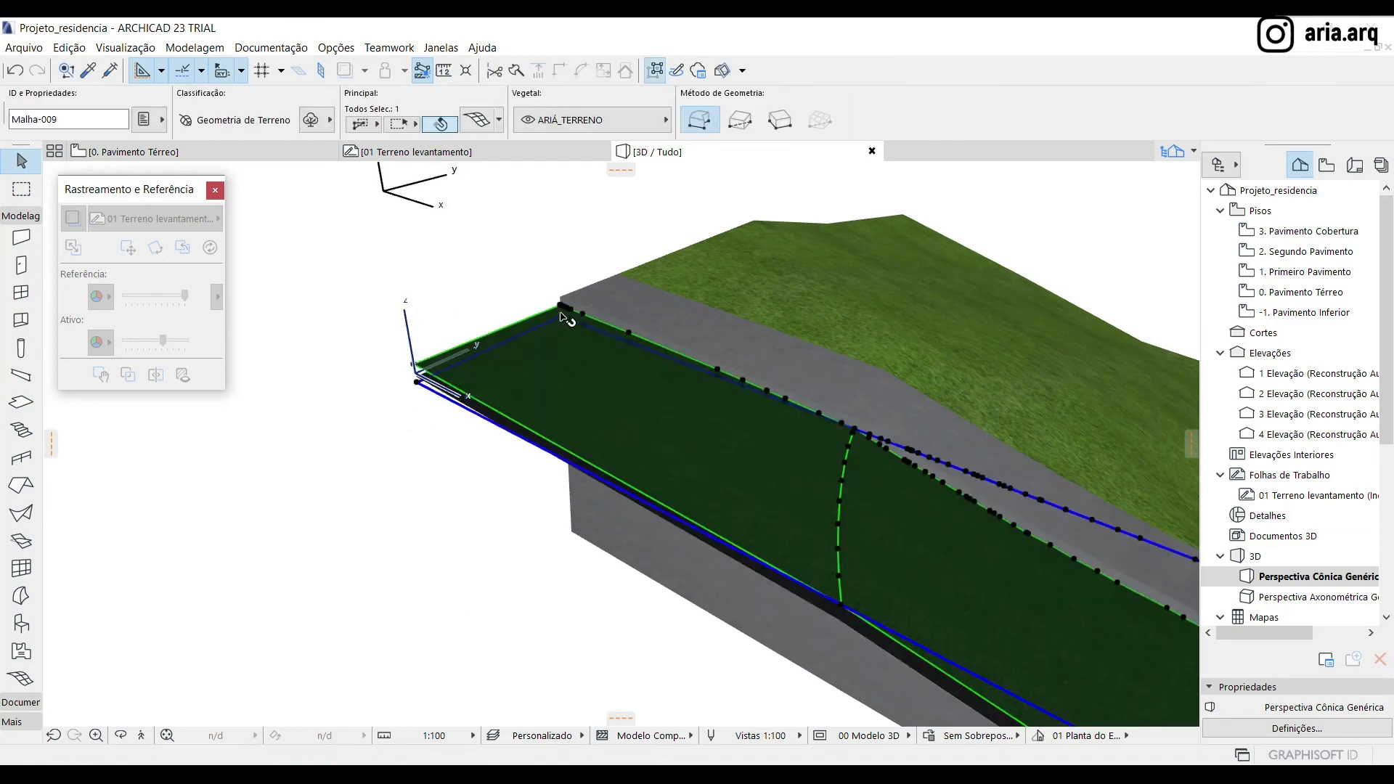
Set the height of the upper, original street mesh to 5 in its settings
click(476, 124)
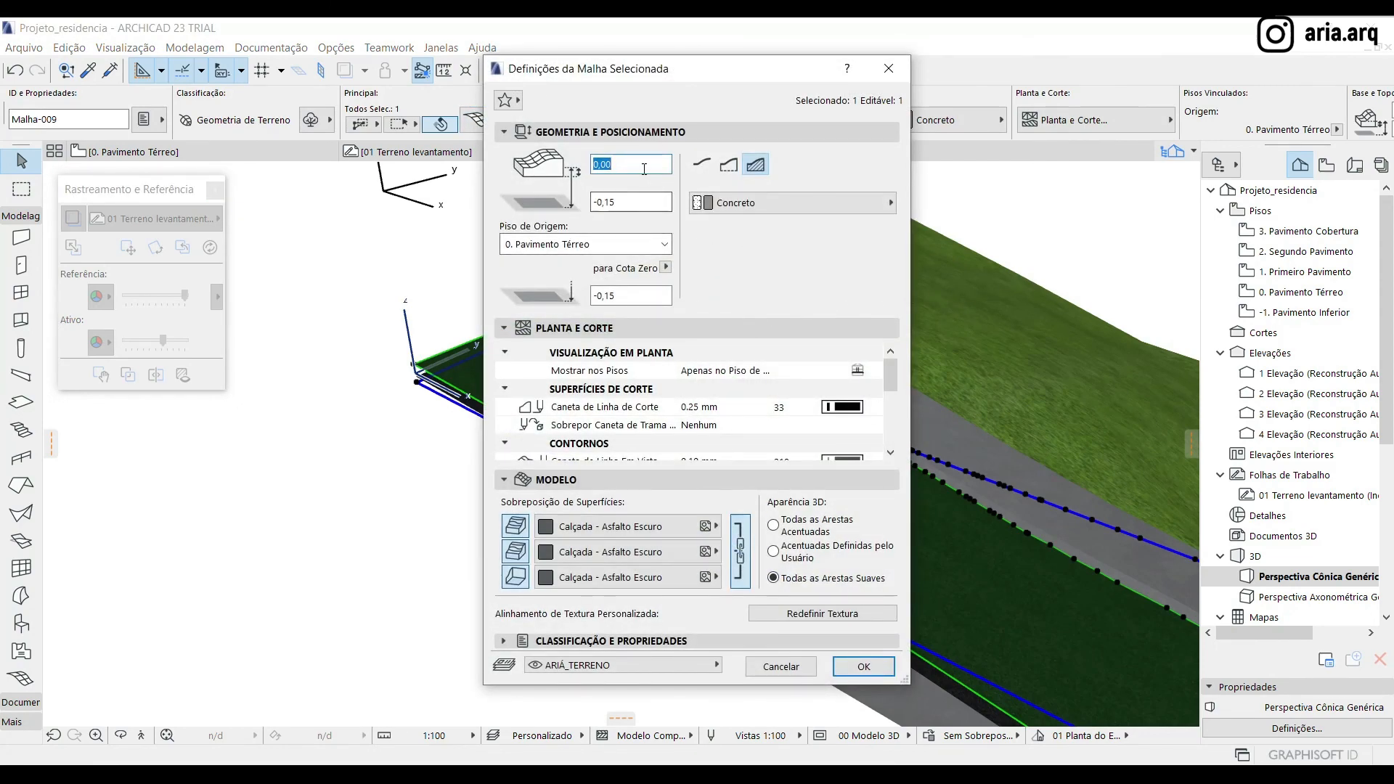
text(5)
key(Return)
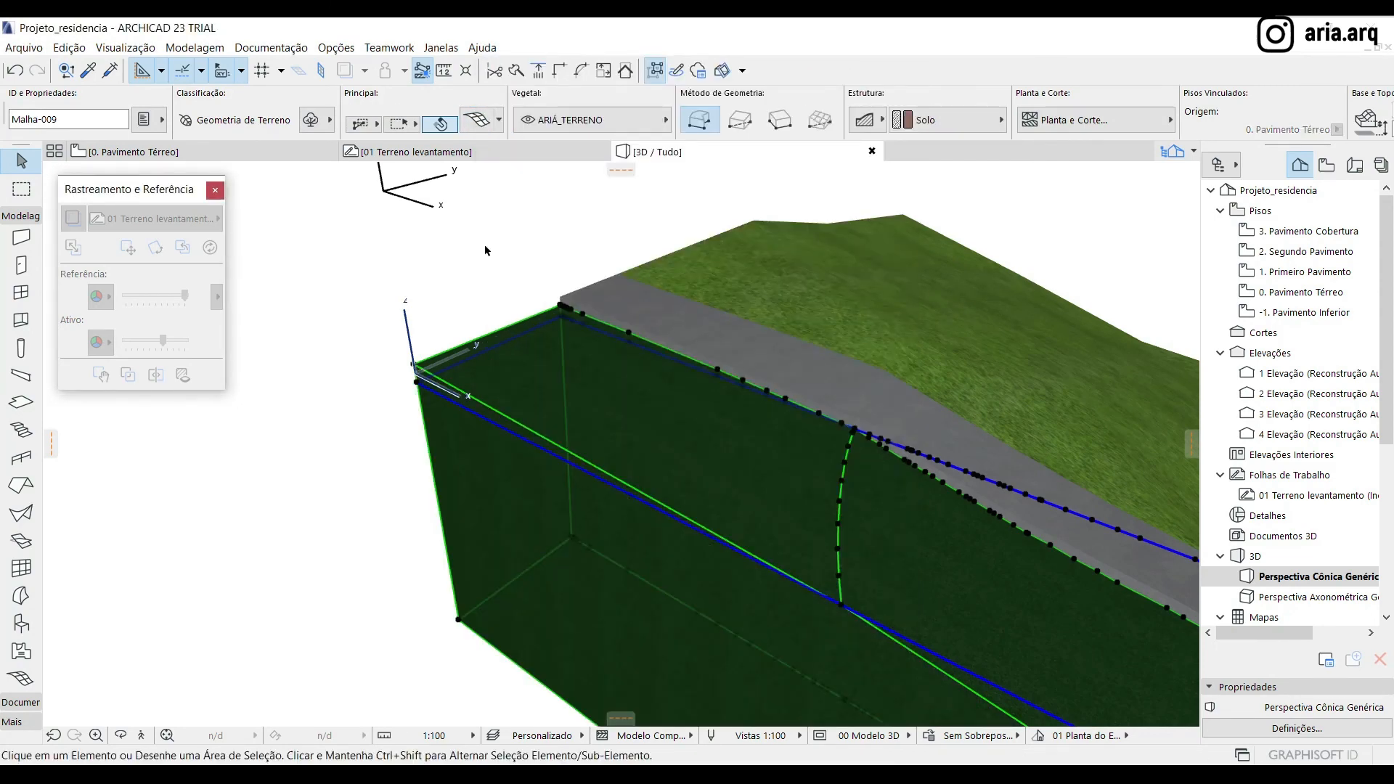
Open Solid Element Operations and assign the deep street mesh as the target element
click(486, 250)
click(195, 48)
click(255, 207)
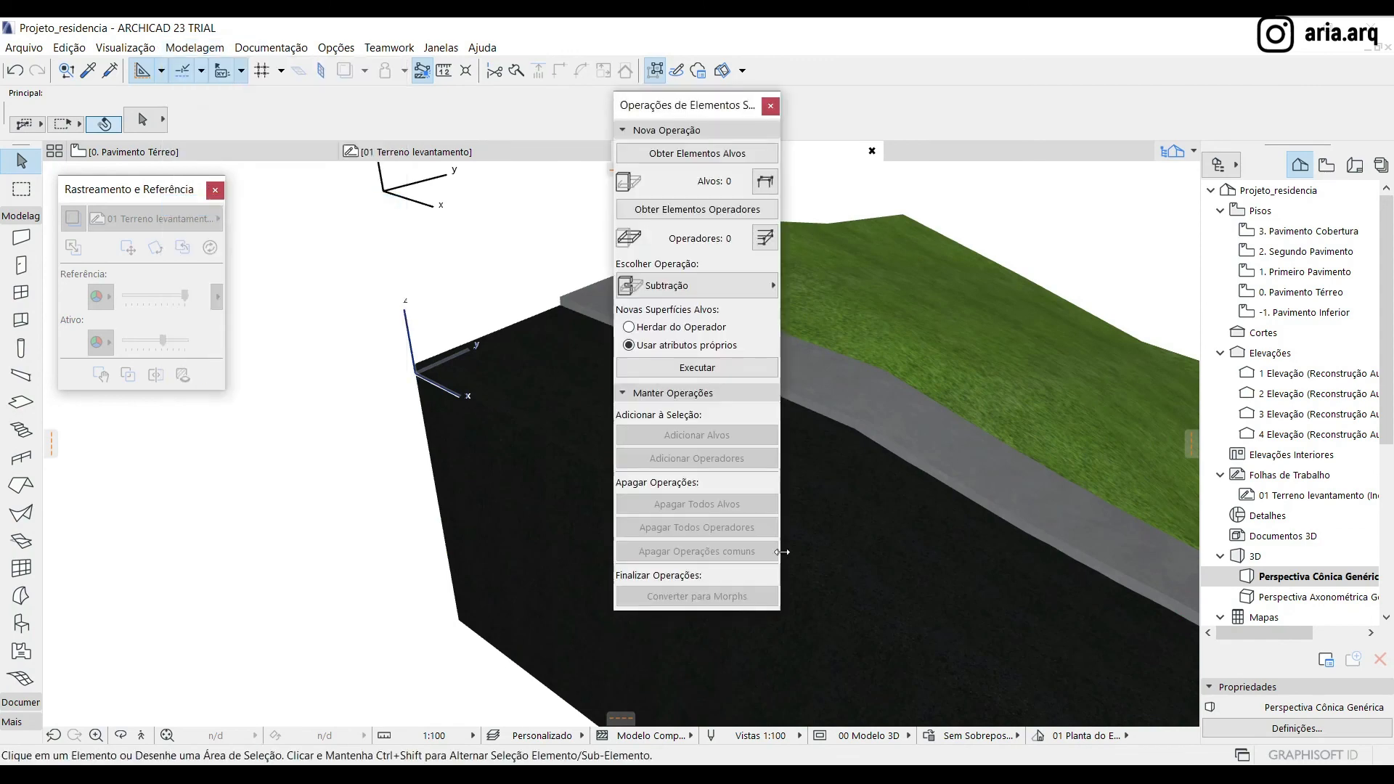
drag(691, 114, 268, 173)
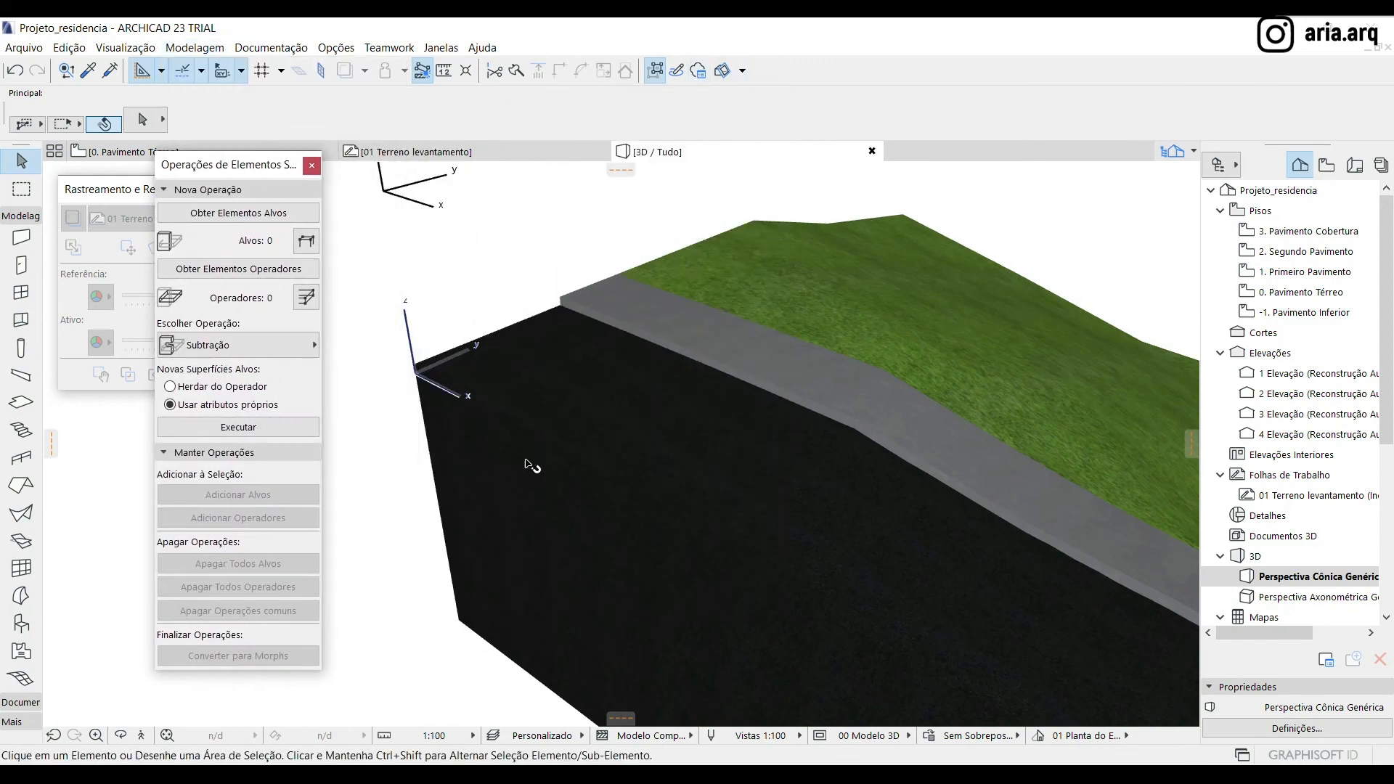
click(544, 407)
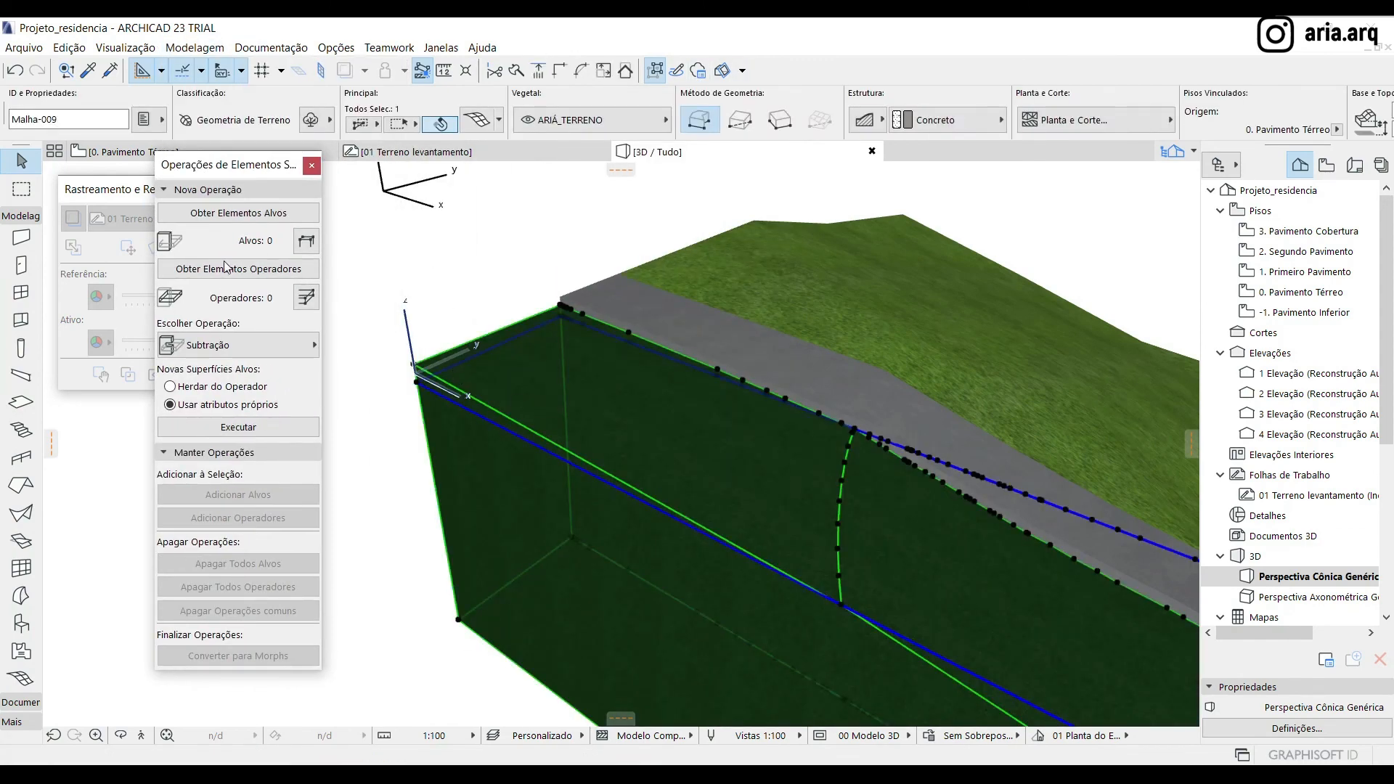
click(236, 216)
click(355, 433)
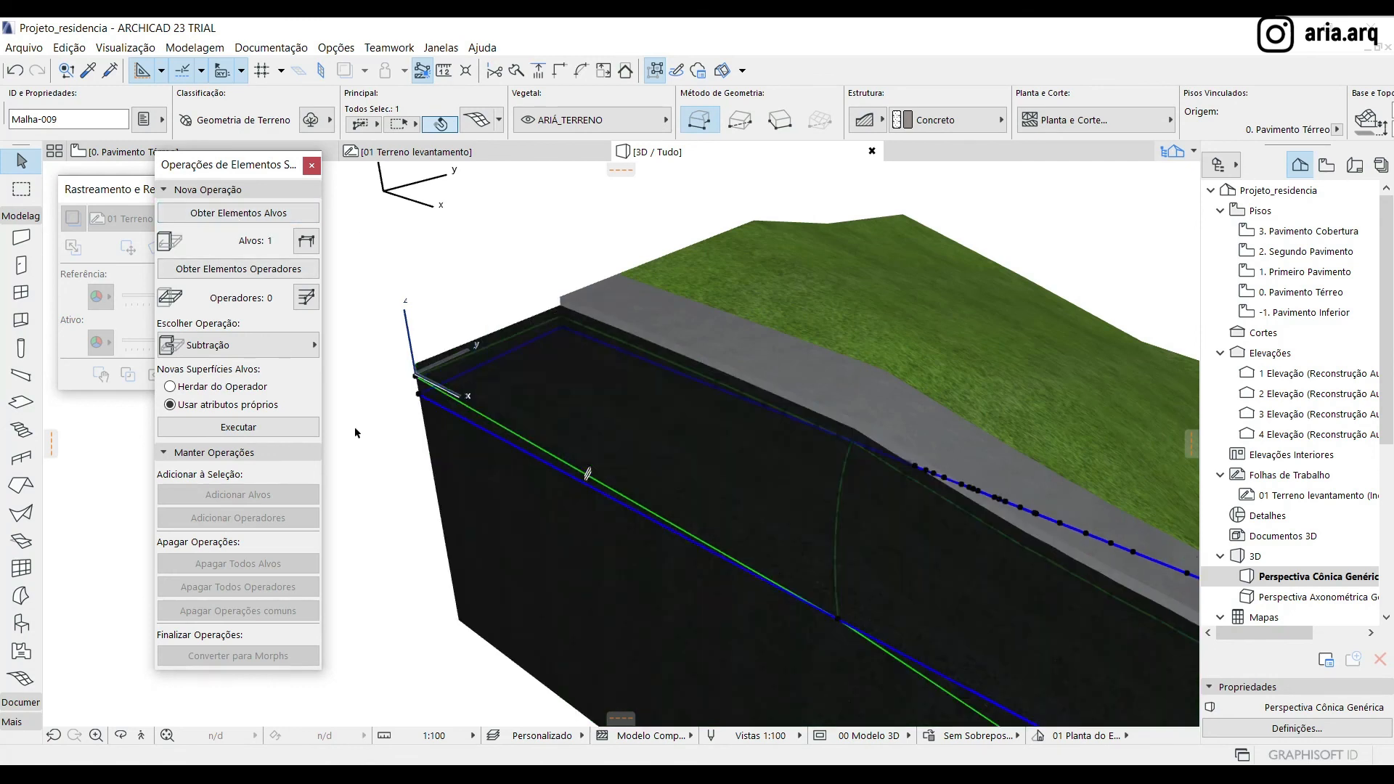
Assign the lowered street mesh copy as operator and execute "Subtração com extrusão para baixo" on the target
click(261, 271)
click(377, 294)
click(232, 344)
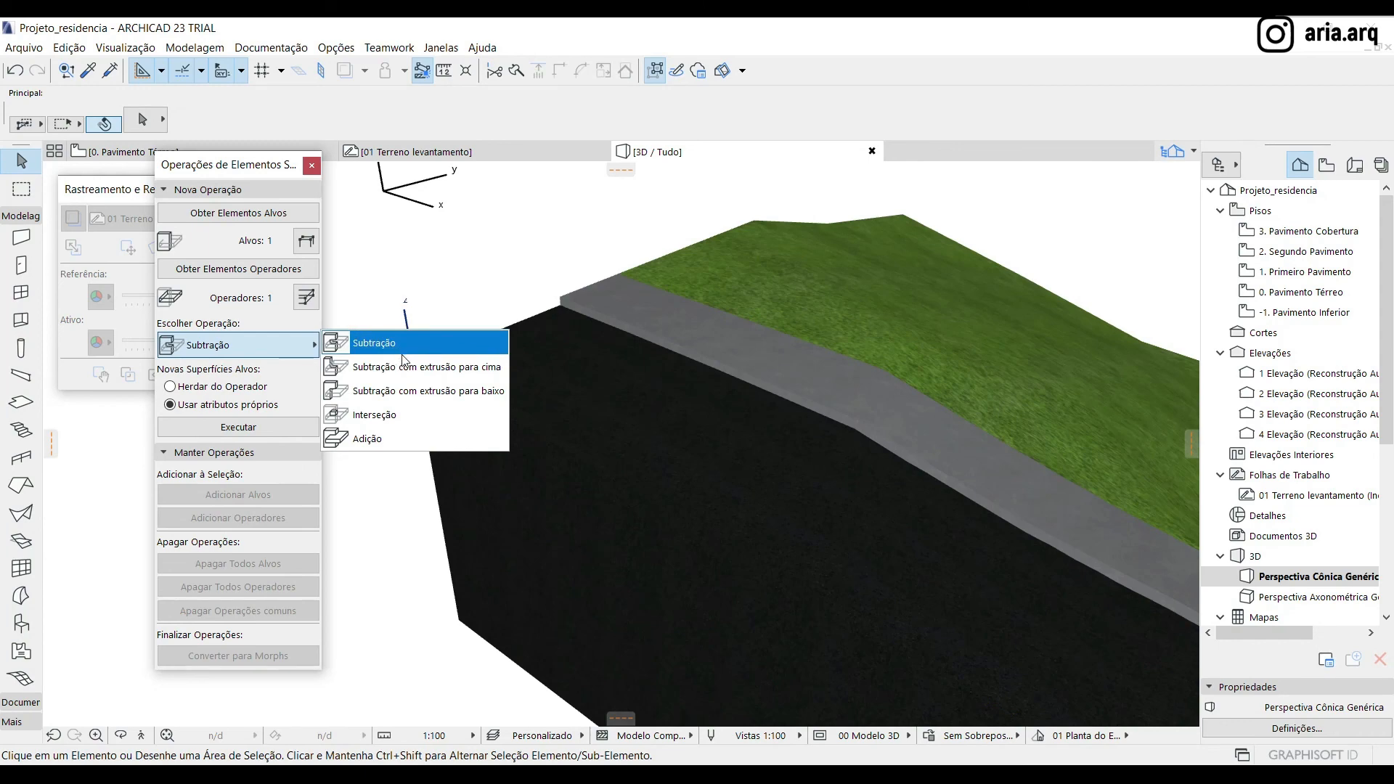
click(392, 392)
click(238, 429)
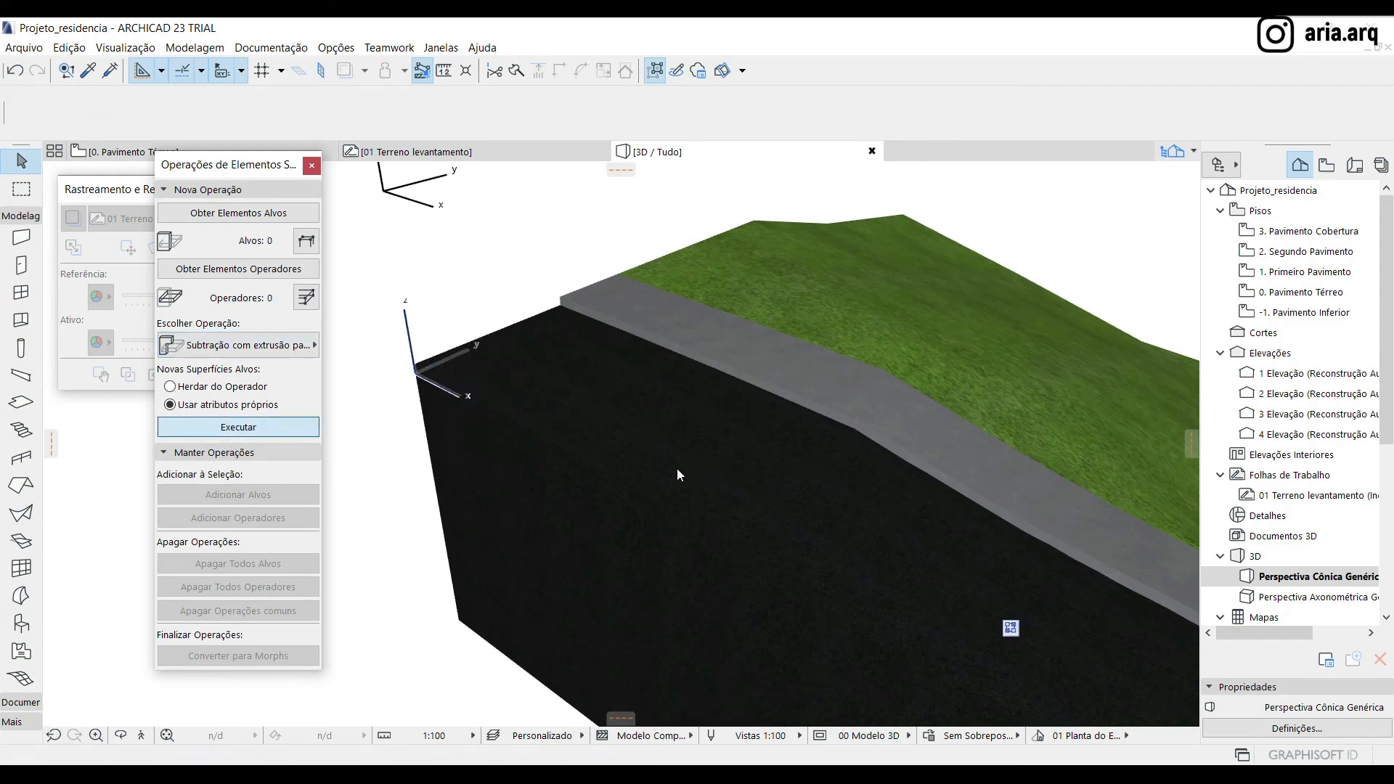
scroll(343, 339, down, 1)
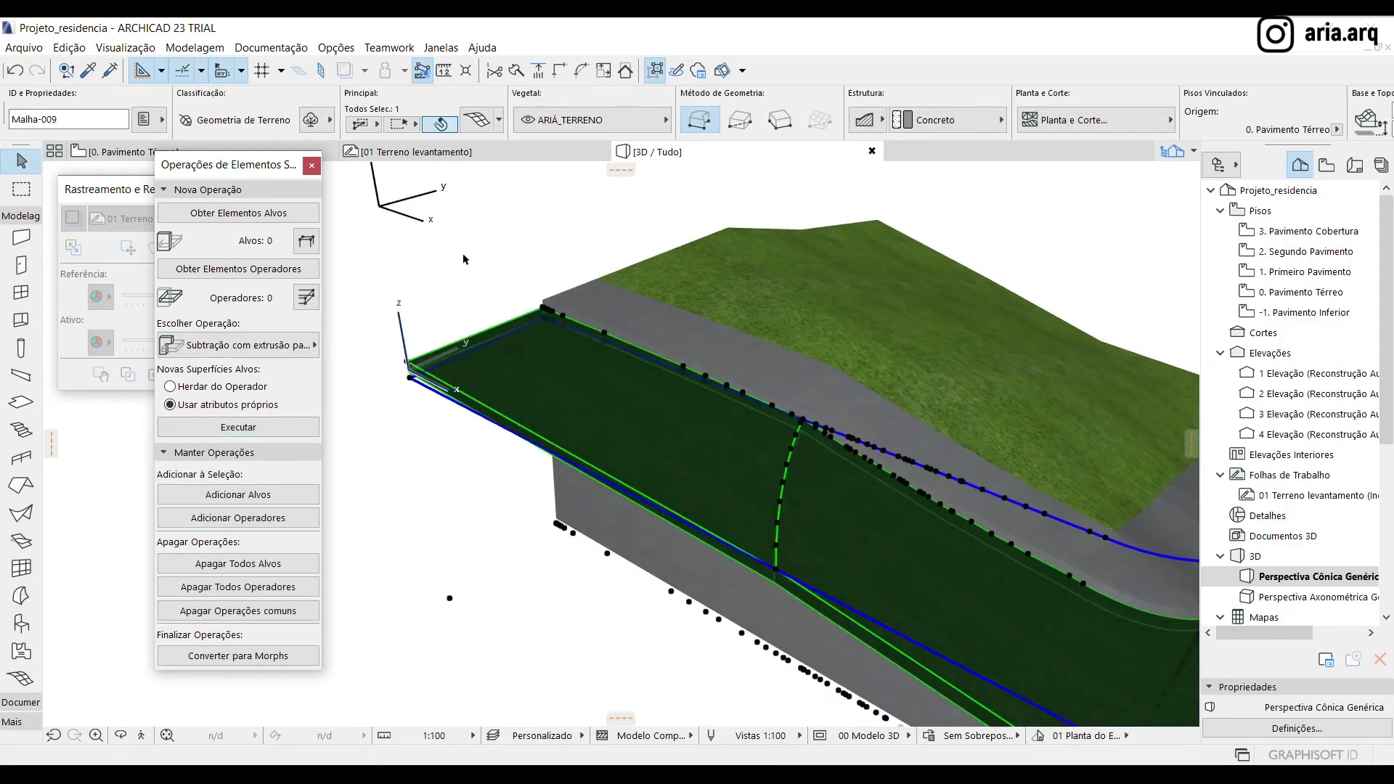
click(463, 254)
Place a copy of the sidewalk mesh vertically below the original from its outer corner and adjust the copy's settings to a thin height
scroll(407, 320, down, 3)
shift+middle_drag(381, 523, 719, 423)
shift+middle_drag(573, 553, 756, 545)
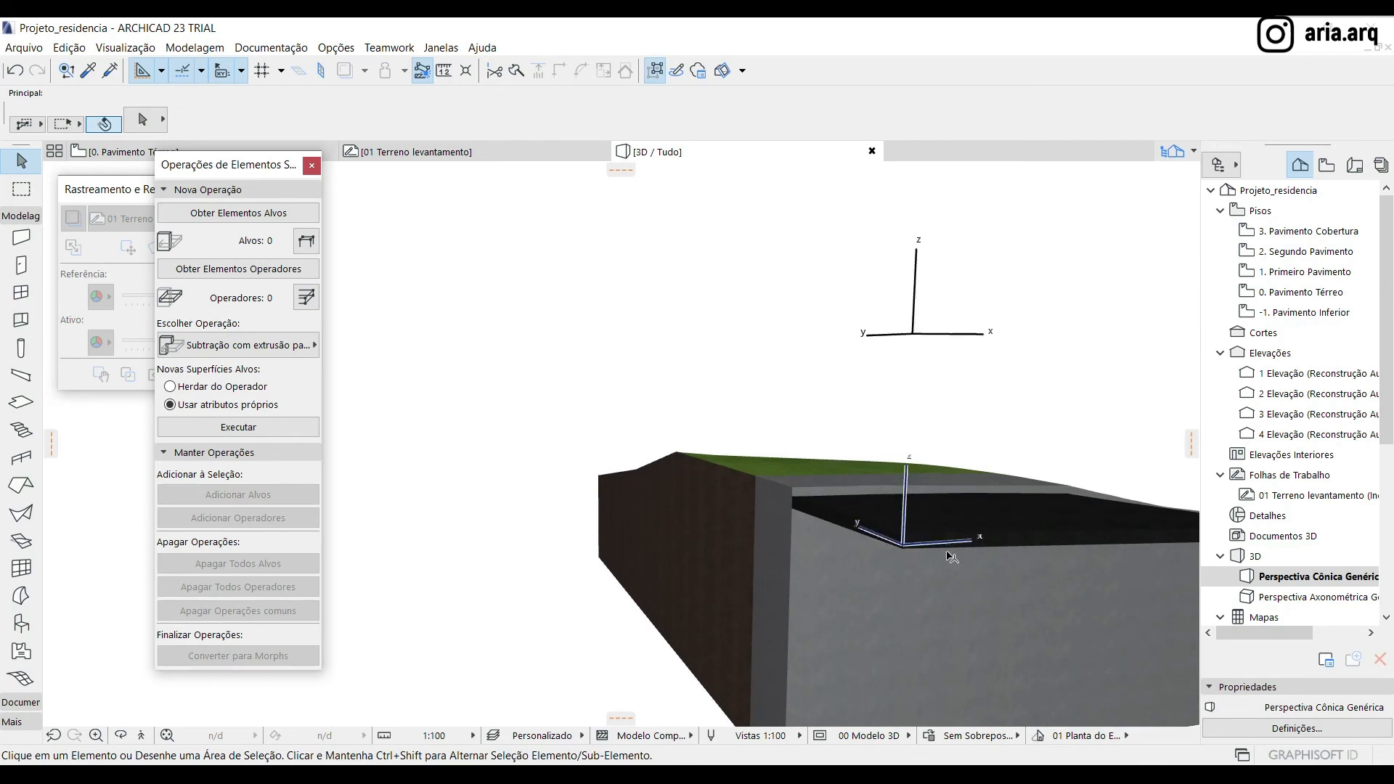
click(902, 553)
drag(793, 494, 793, 530)
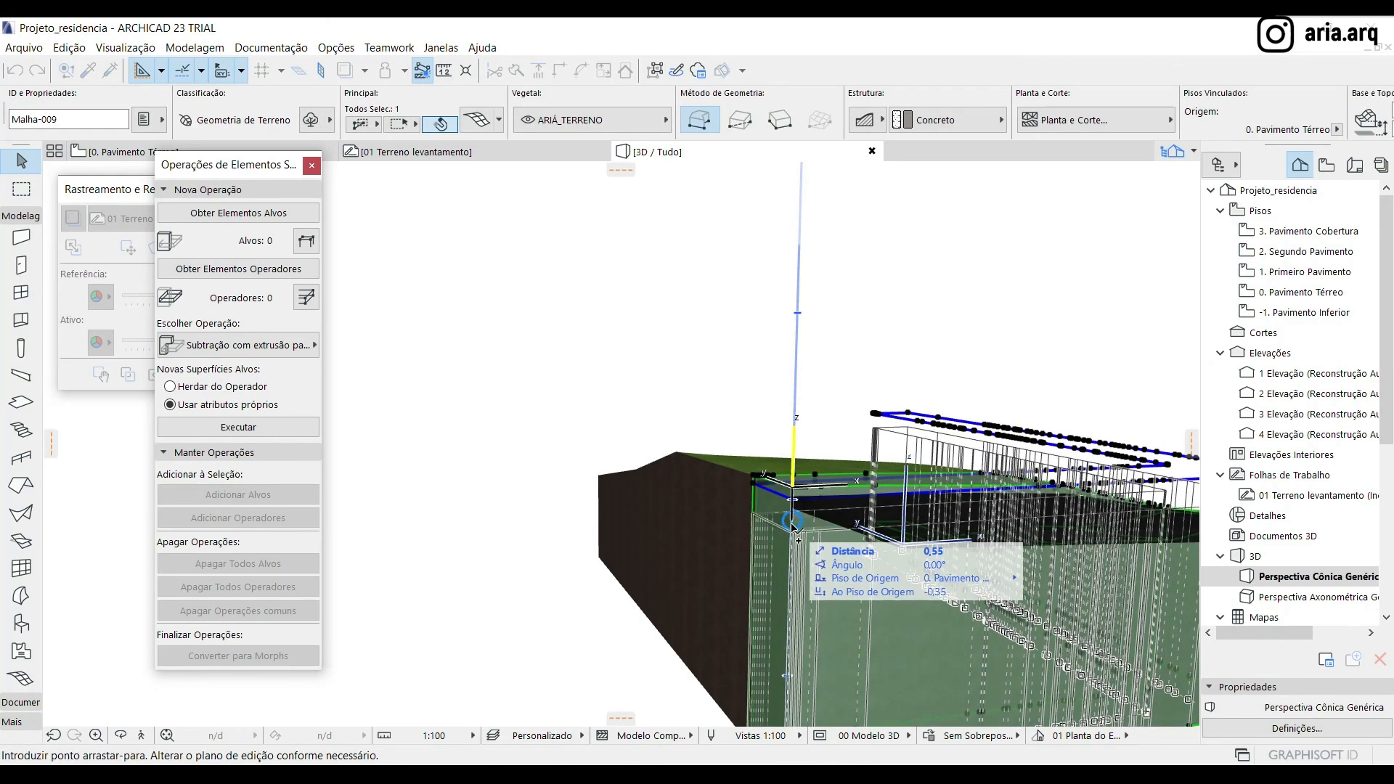
click(794, 524)
key(ctrl+t)
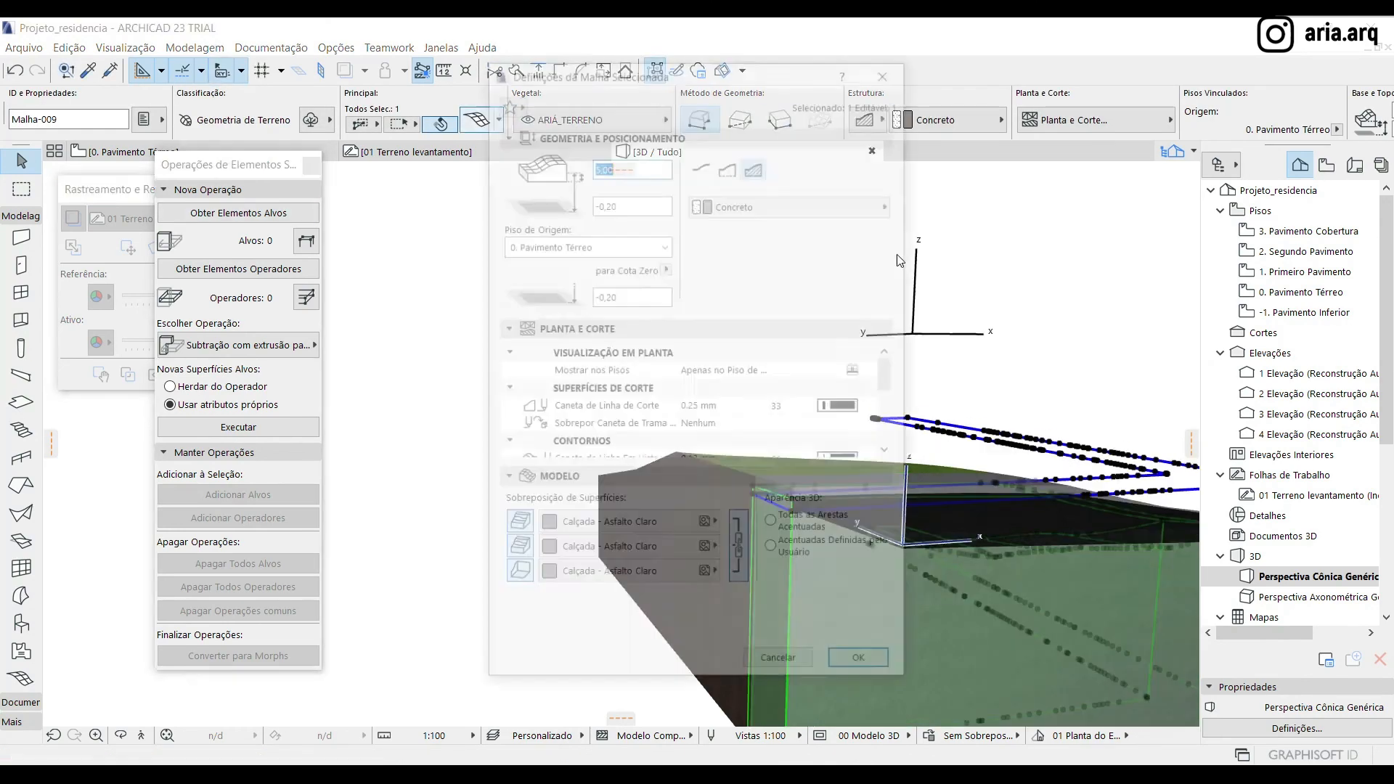
key(Return)
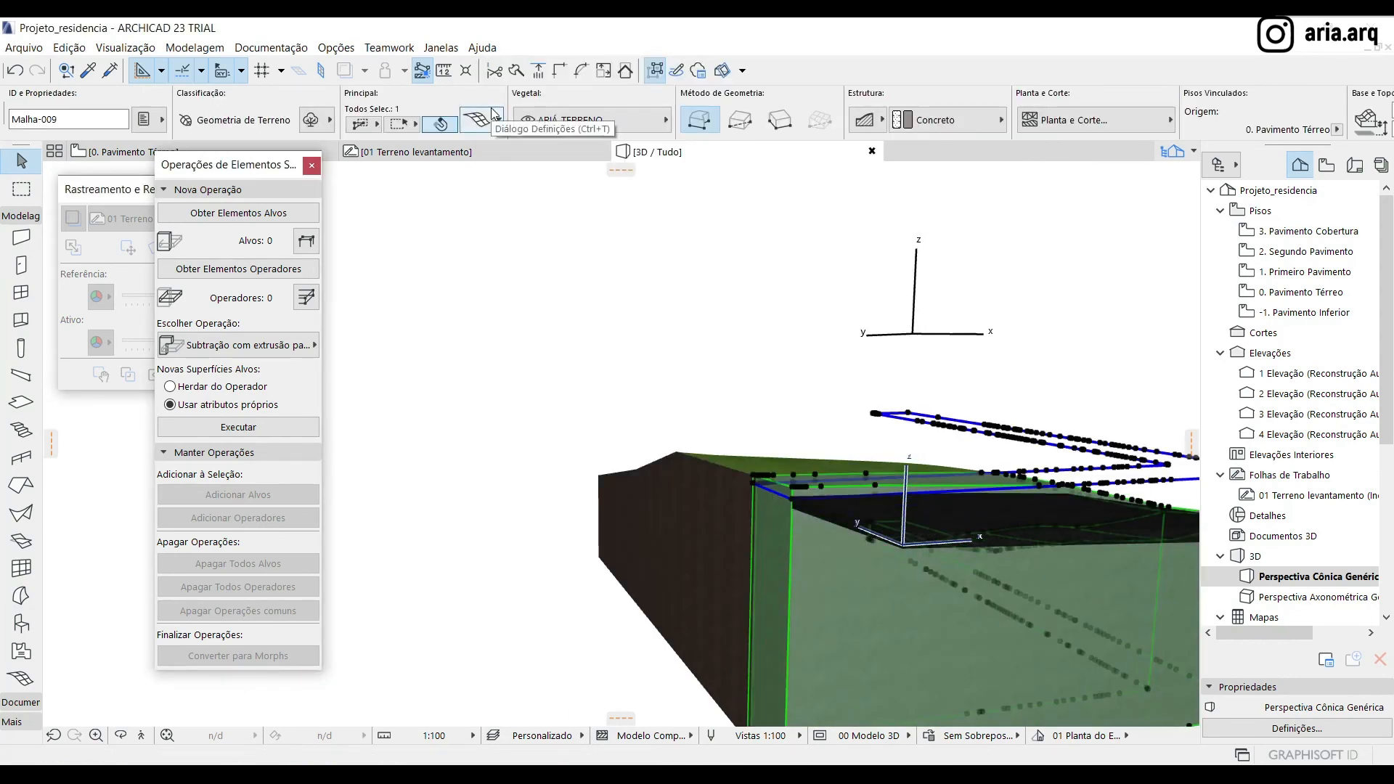
Subtract the lowered copy from the original sidewalk mesh with downward extrusion, using the sidewalk as target and the copy as operator
click(247, 213)
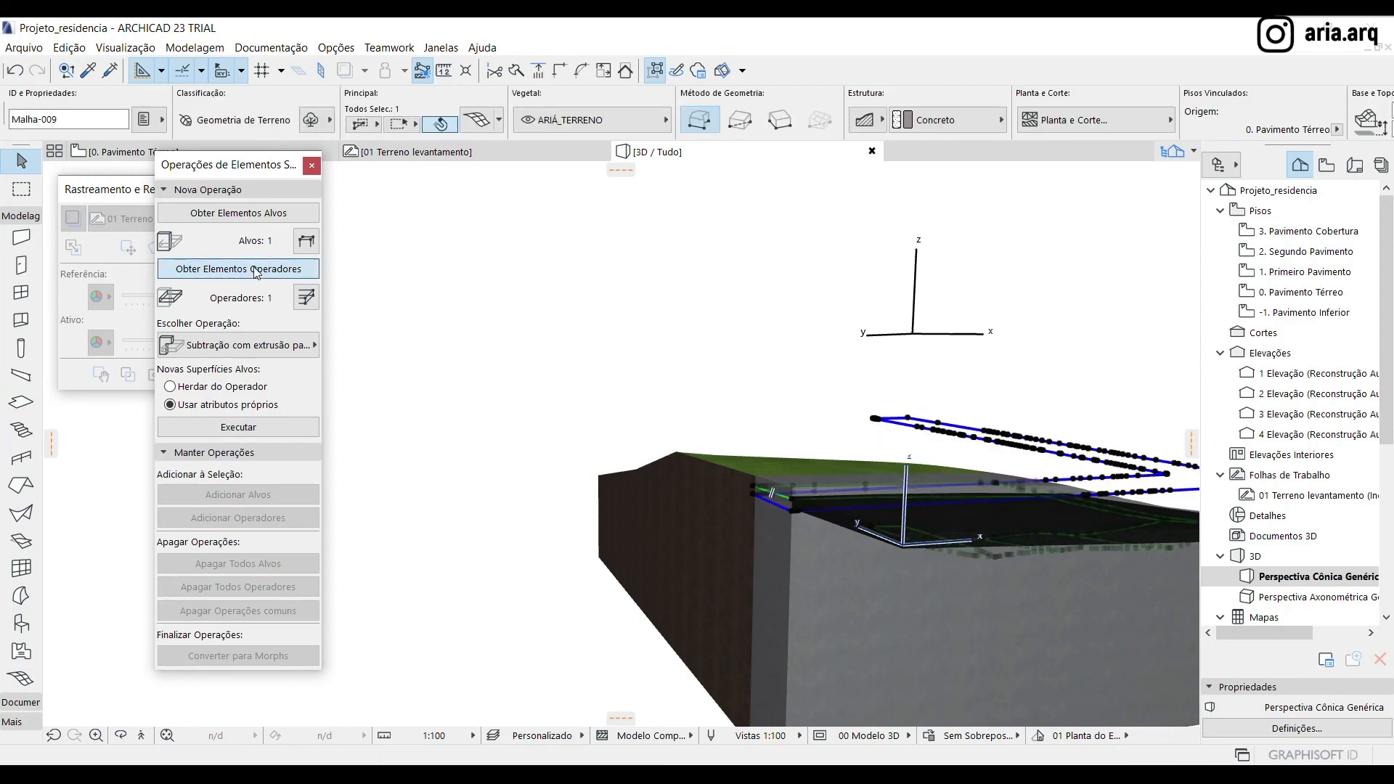
click(238, 427)
scroll(477, 361, down, 1)
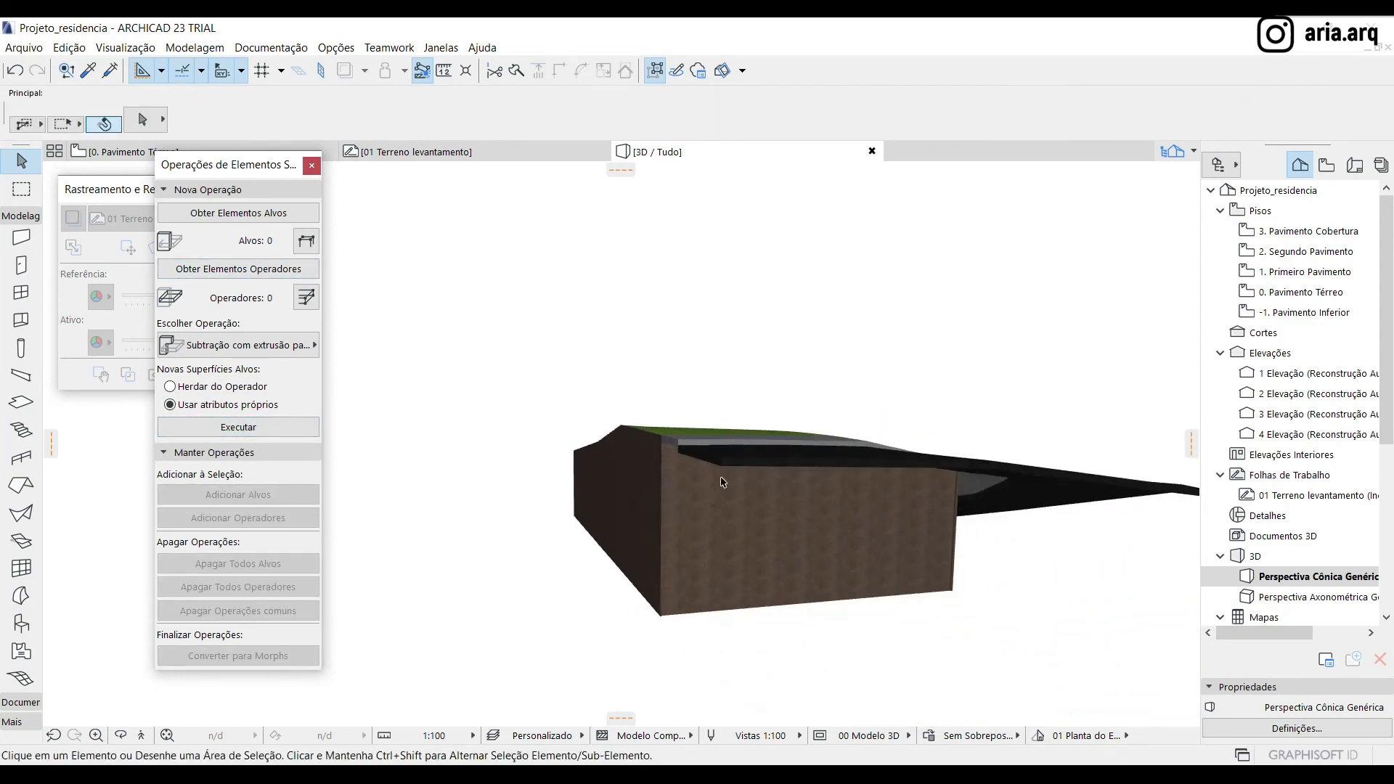
shift+middle_drag(758, 509, 484, 406)
scroll(470, 357, down, 5)
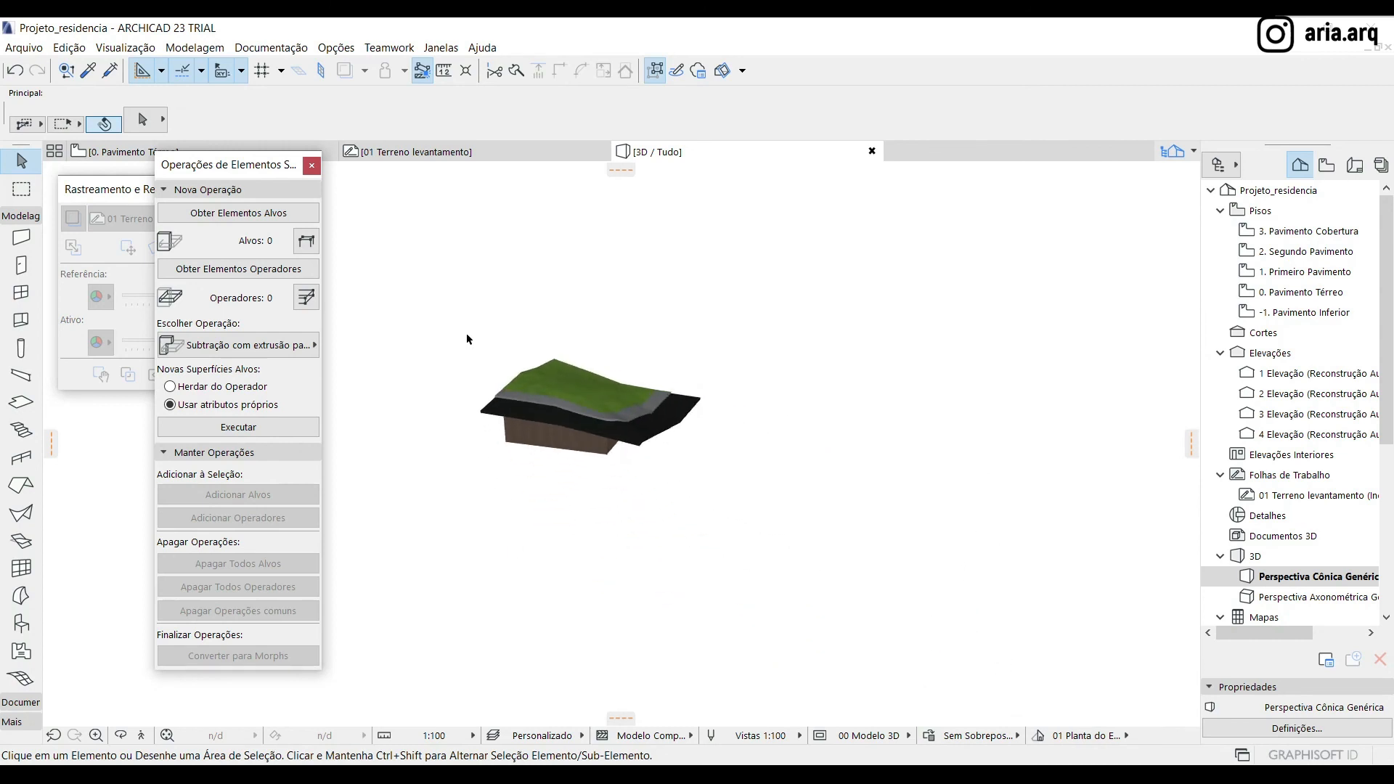
Move the separate terrain mesh along the X axis at 180° onto the lot, sidewalk and street meshes
click(1133, 479)
shift+middle_drag(726, 465, 694, 545)
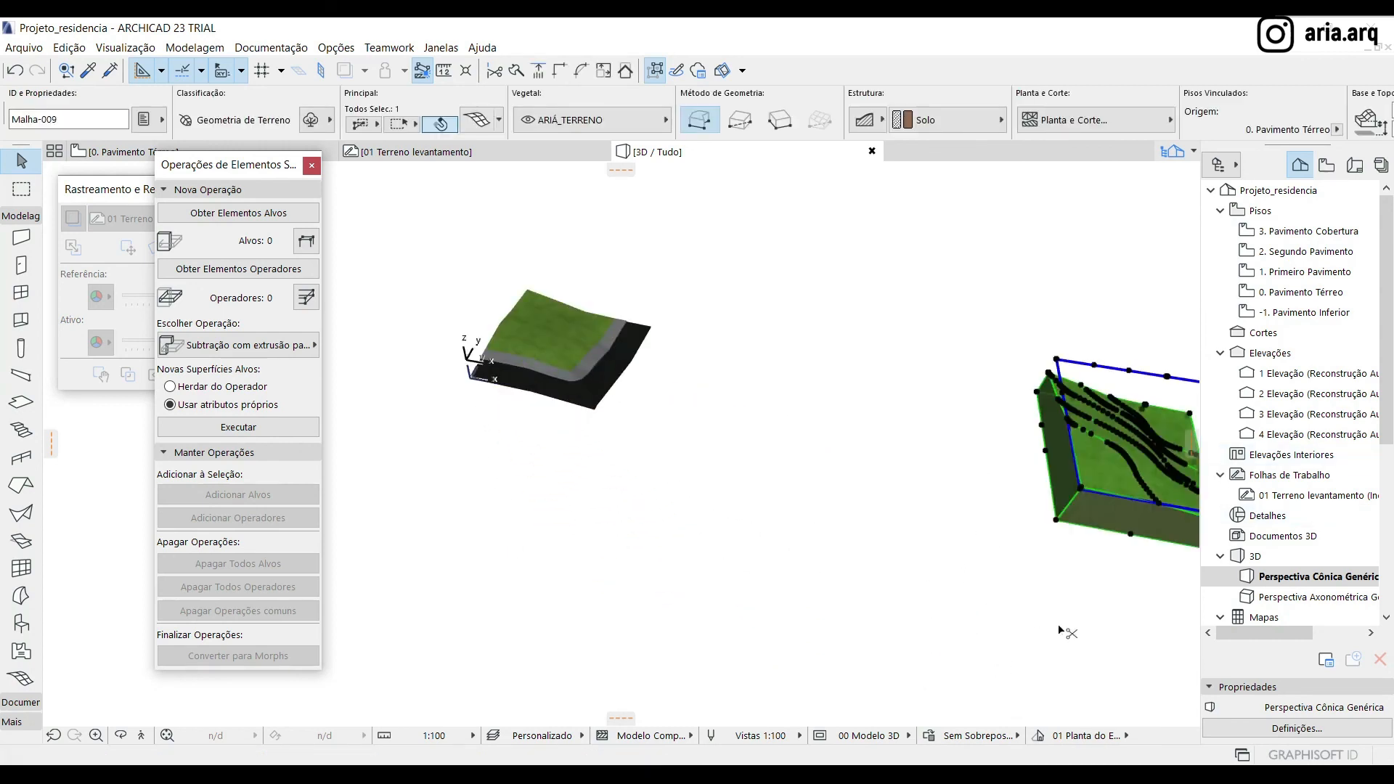
key(ctrl+d)
click(1077, 599)
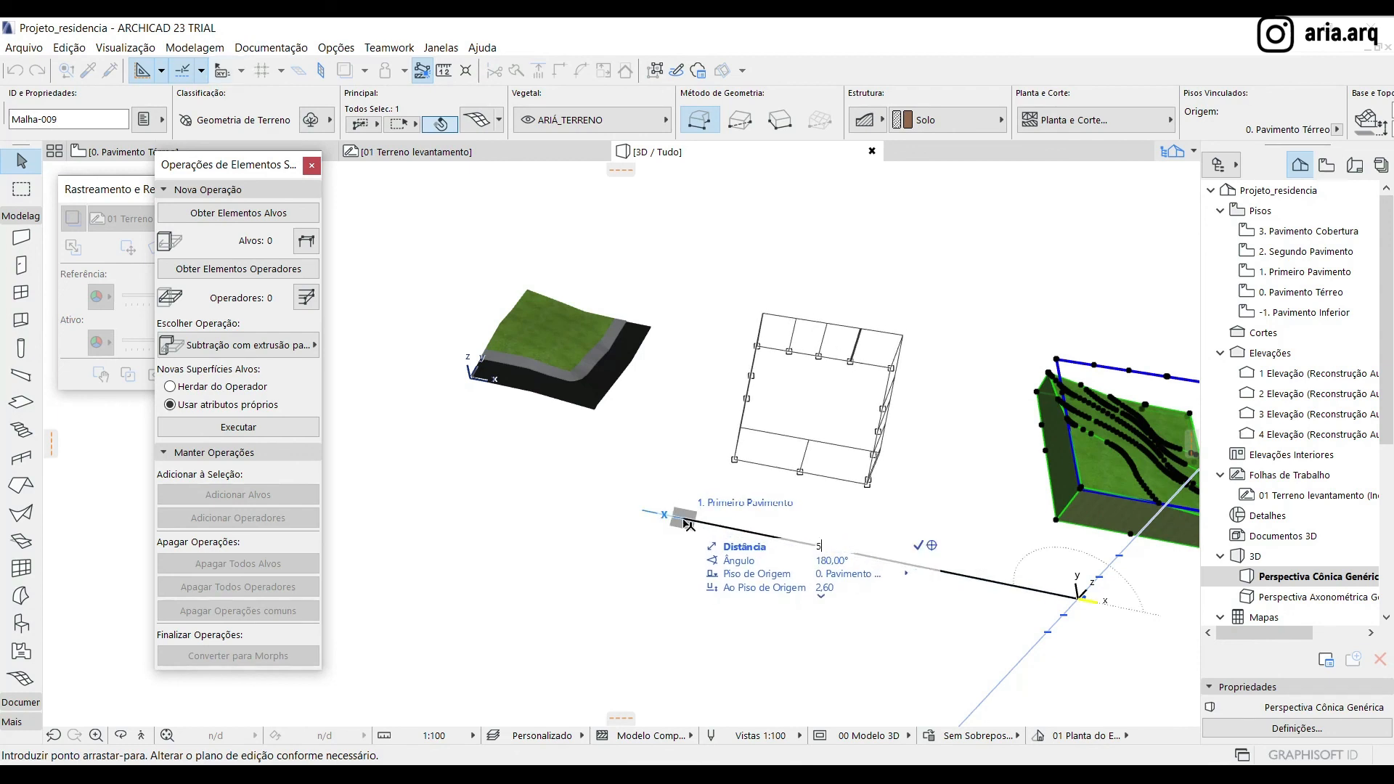
text(60)
key(Return)
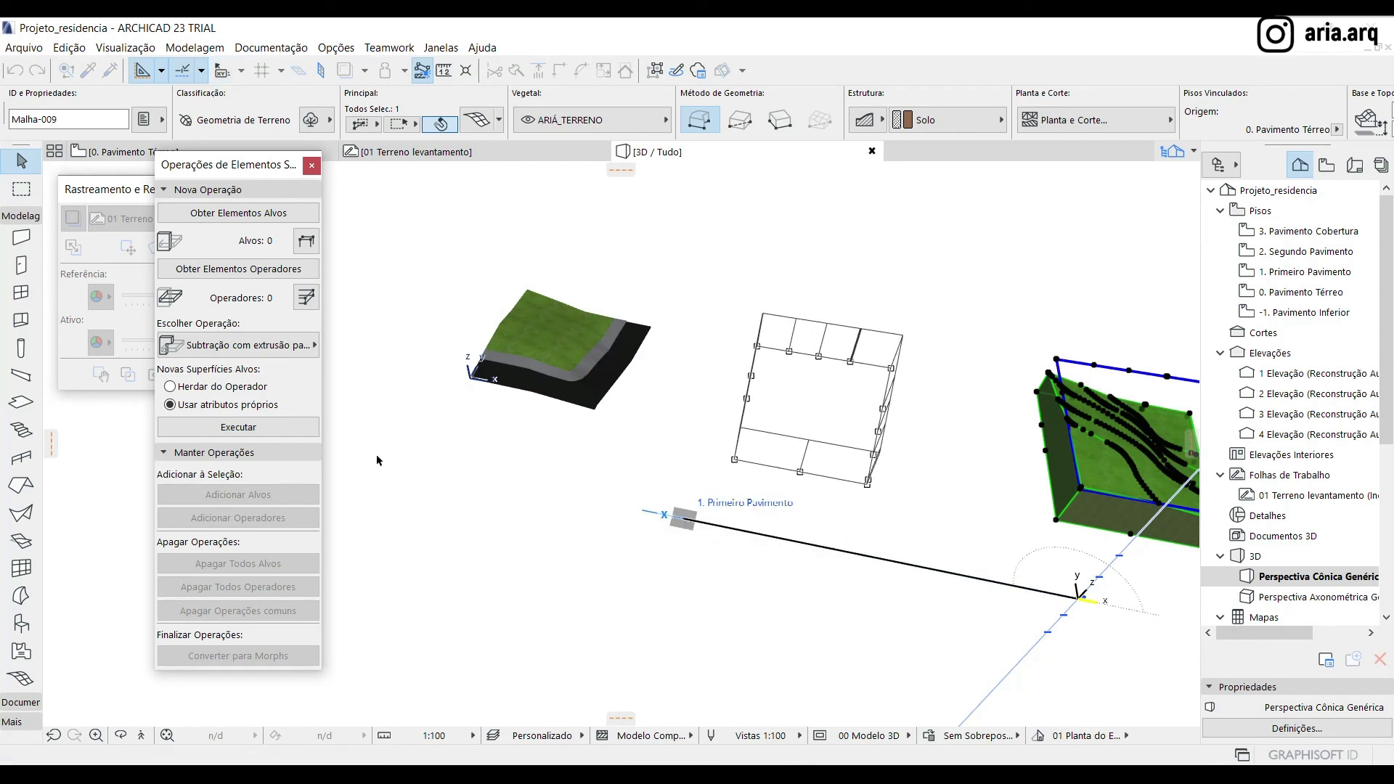
scroll(464, 363, up, 6)
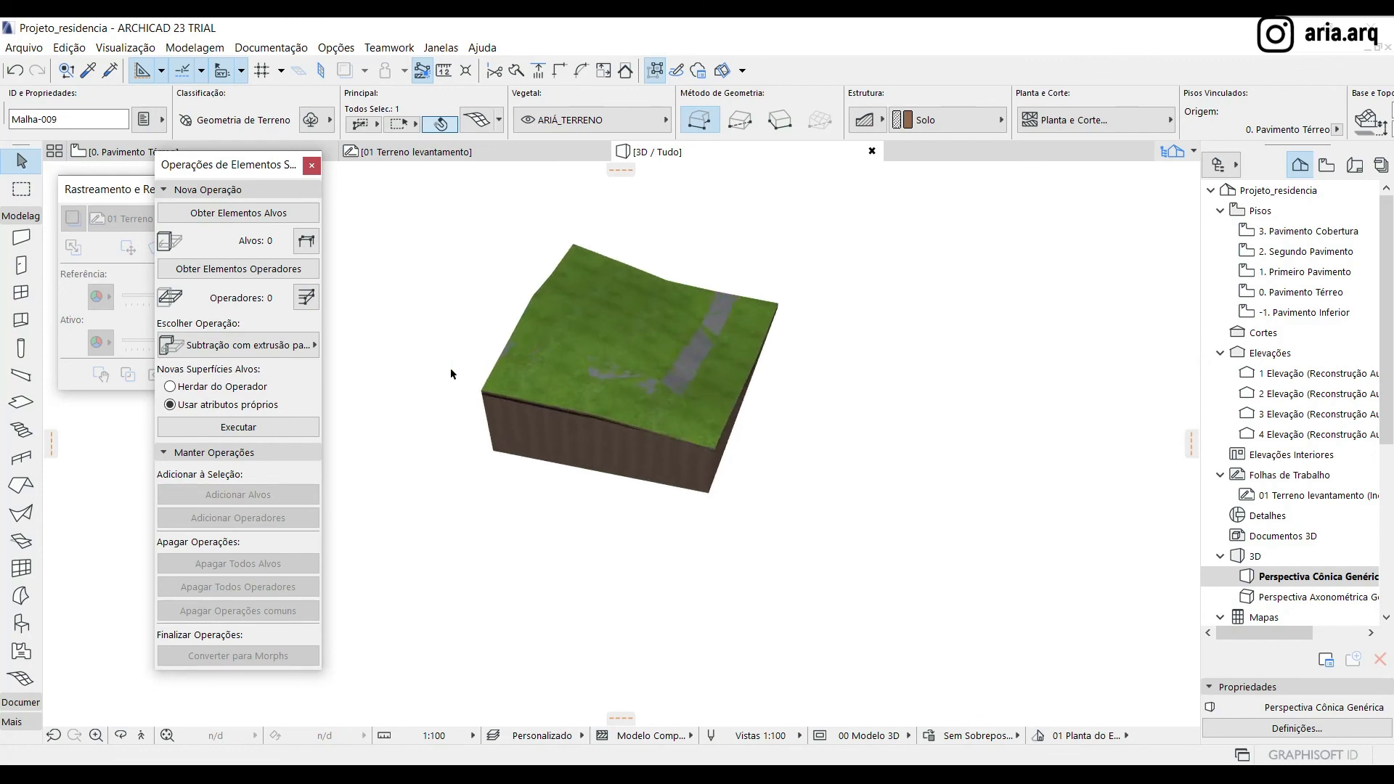
Subtract the lot's outline from the terrain mesh in the 0. Pavimento Térreo plan, using the Magic Wand
shift+middle_drag(581, 504, 577, 539)
click(138, 154)
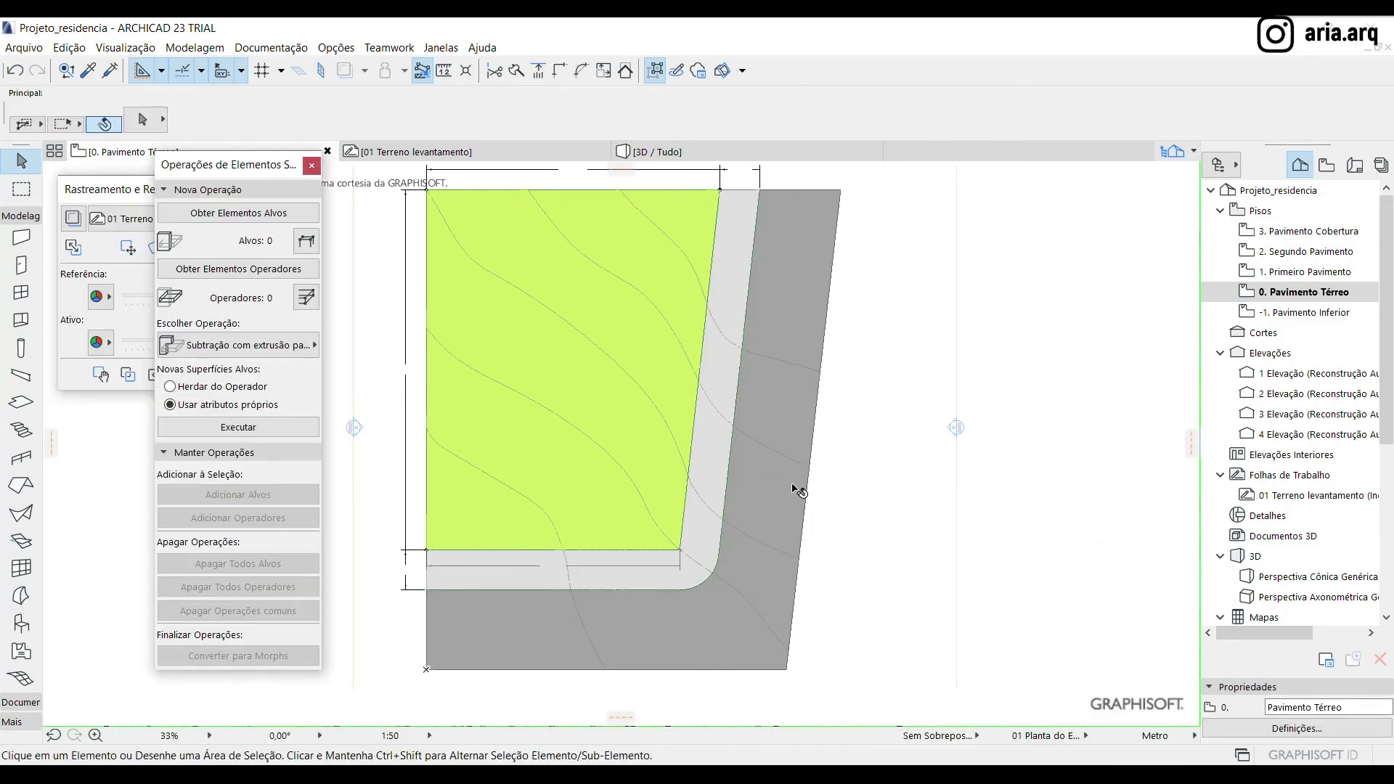
click(799, 491)
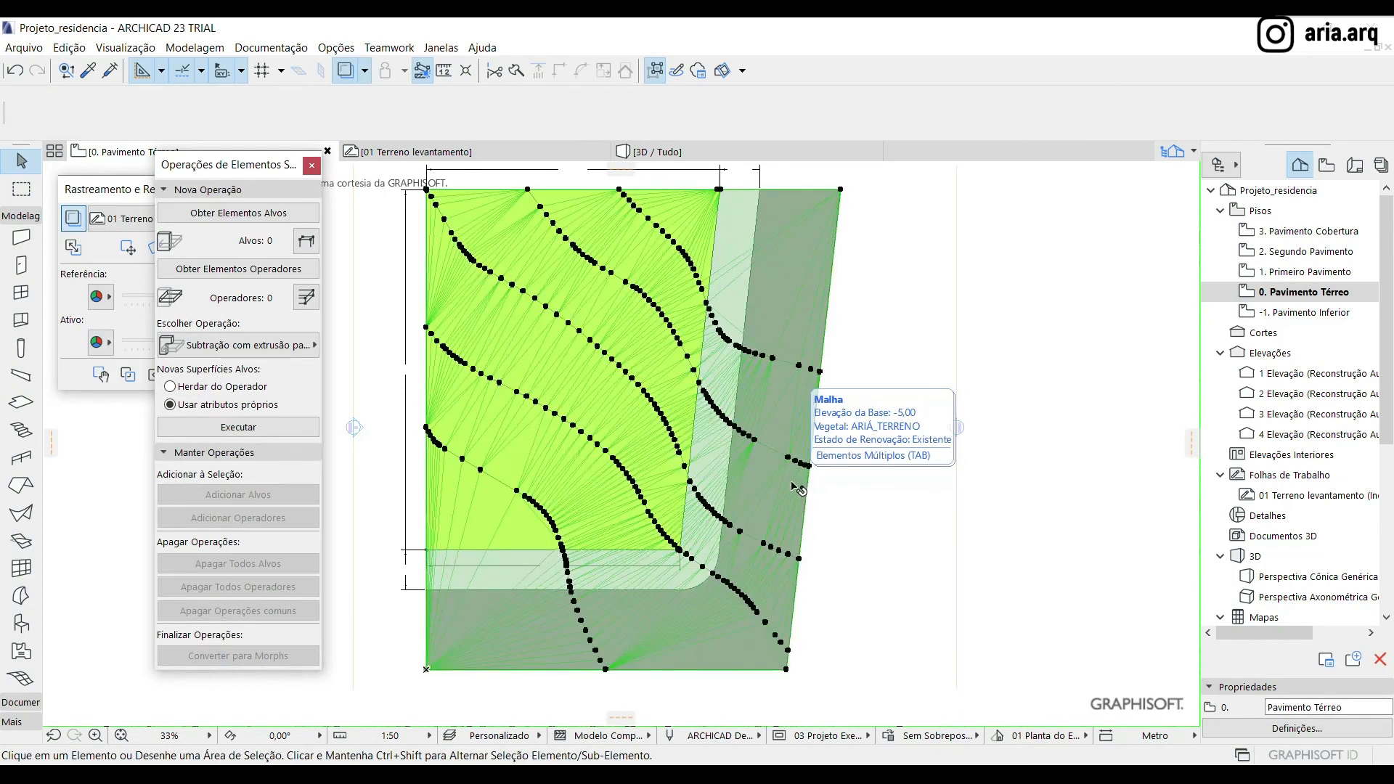
click(841, 190)
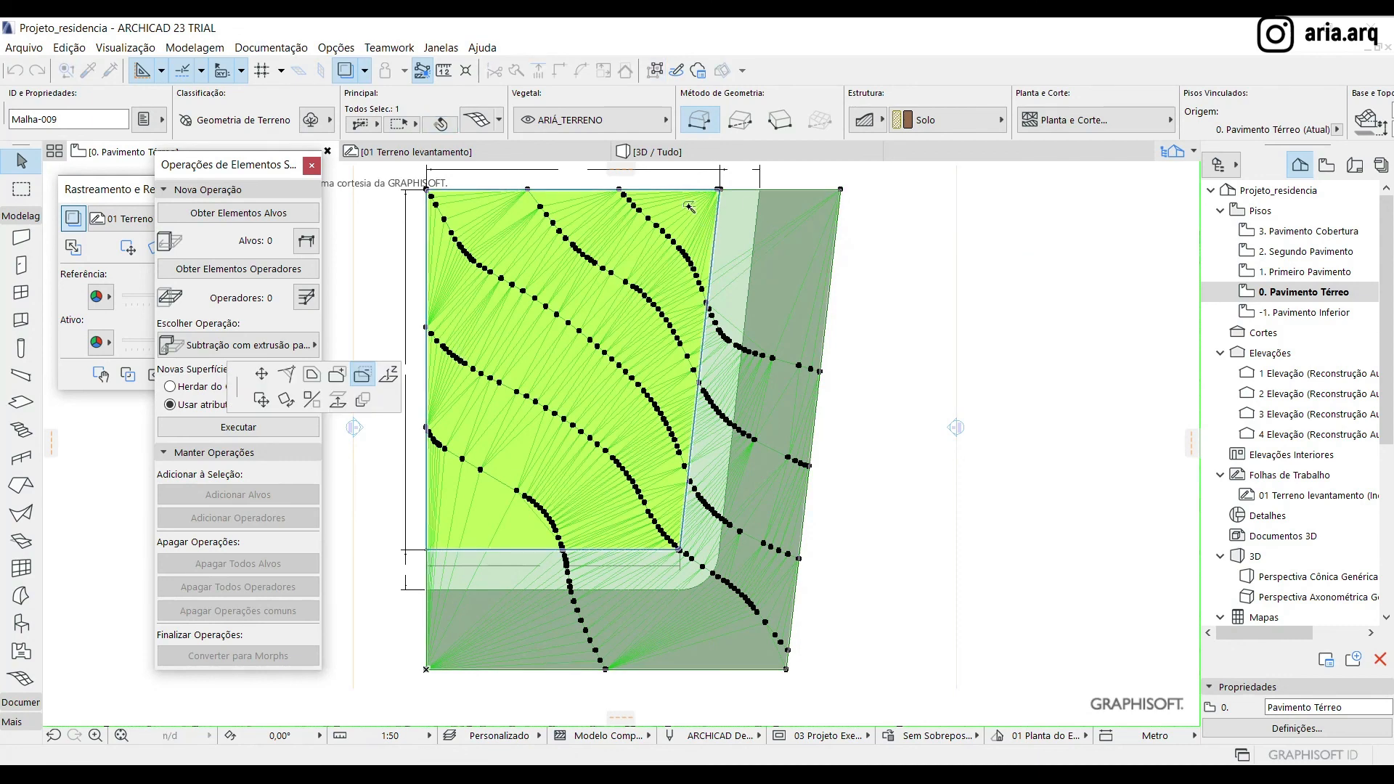
click(1043, 359)
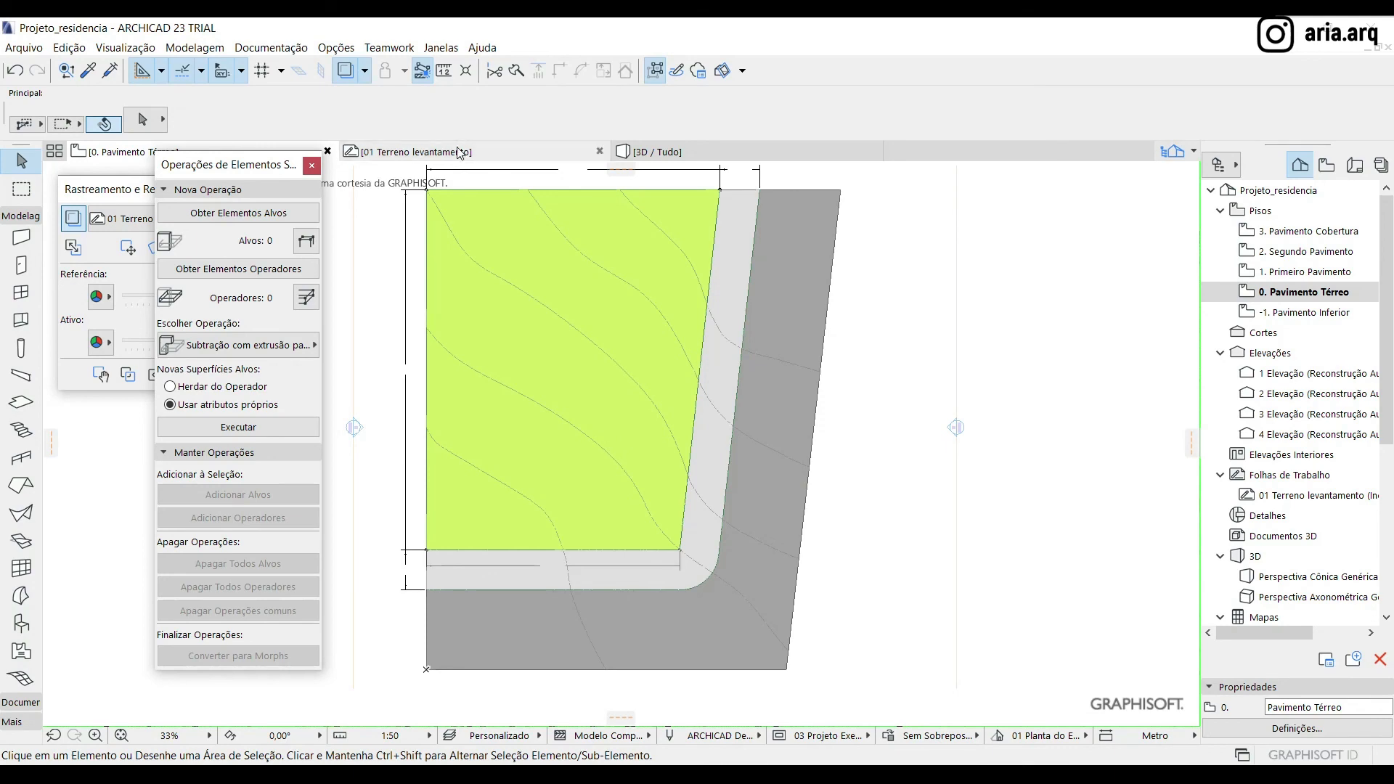
Assign the trimmed terrain mesh as a solid operation target in the 3D view and reselect it
click(658, 152)
shift+middle_drag(704, 535, 739, 540)
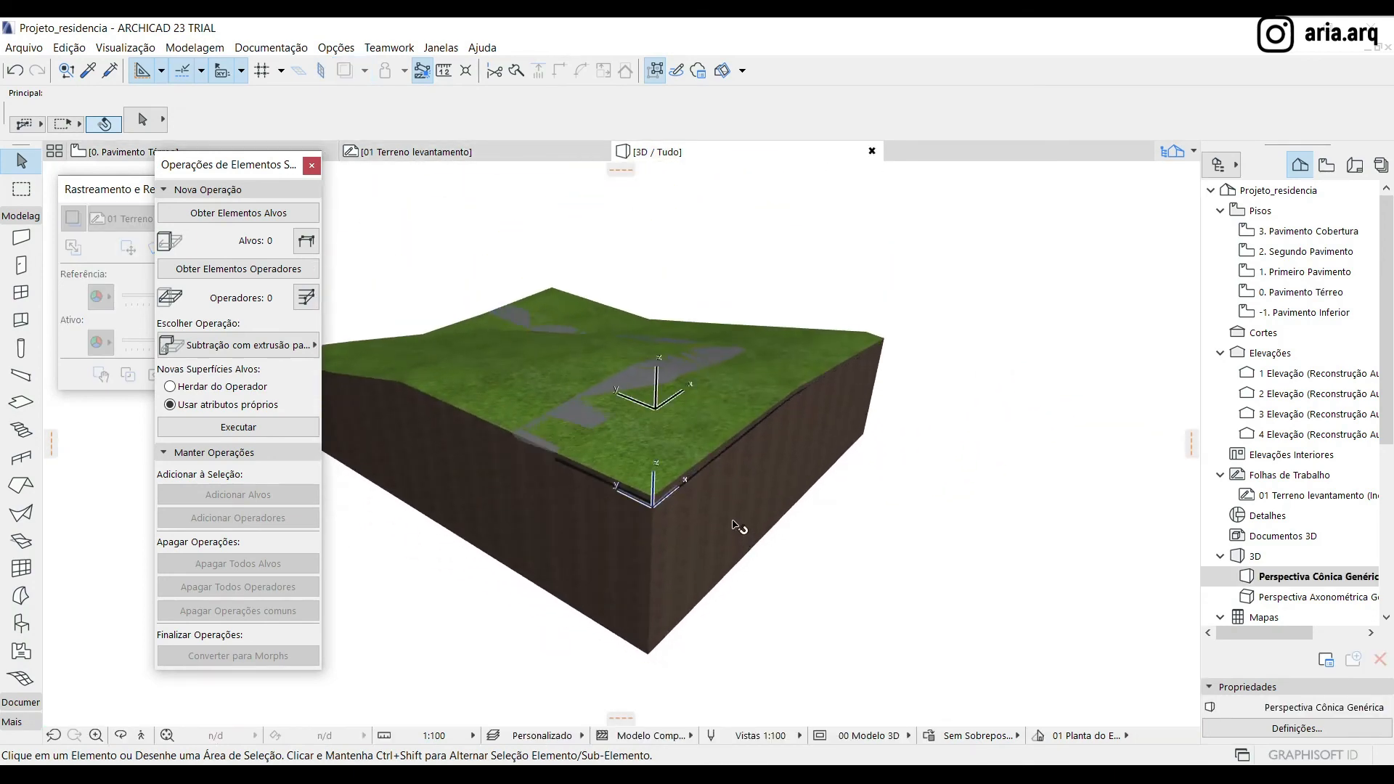
click(731, 518)
click(238, 213)
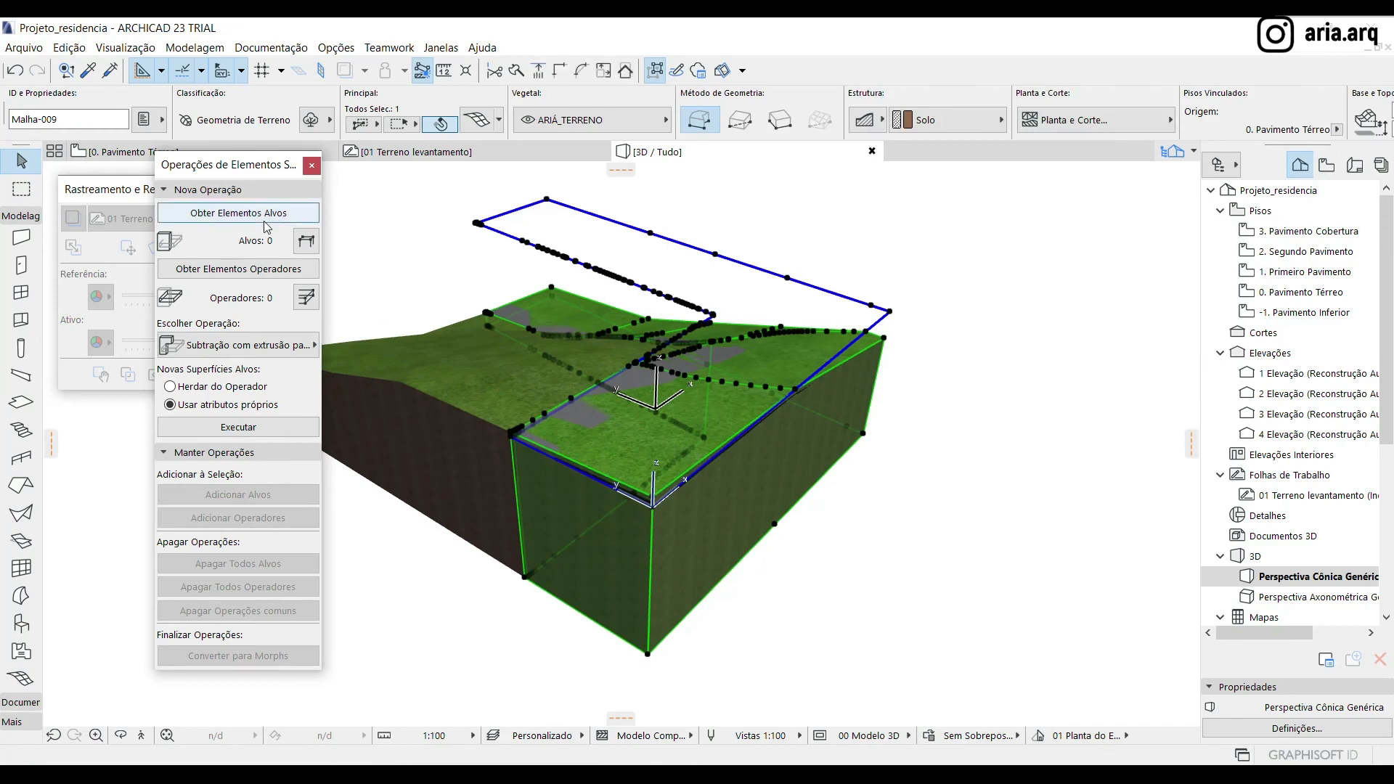
click(954, 562)
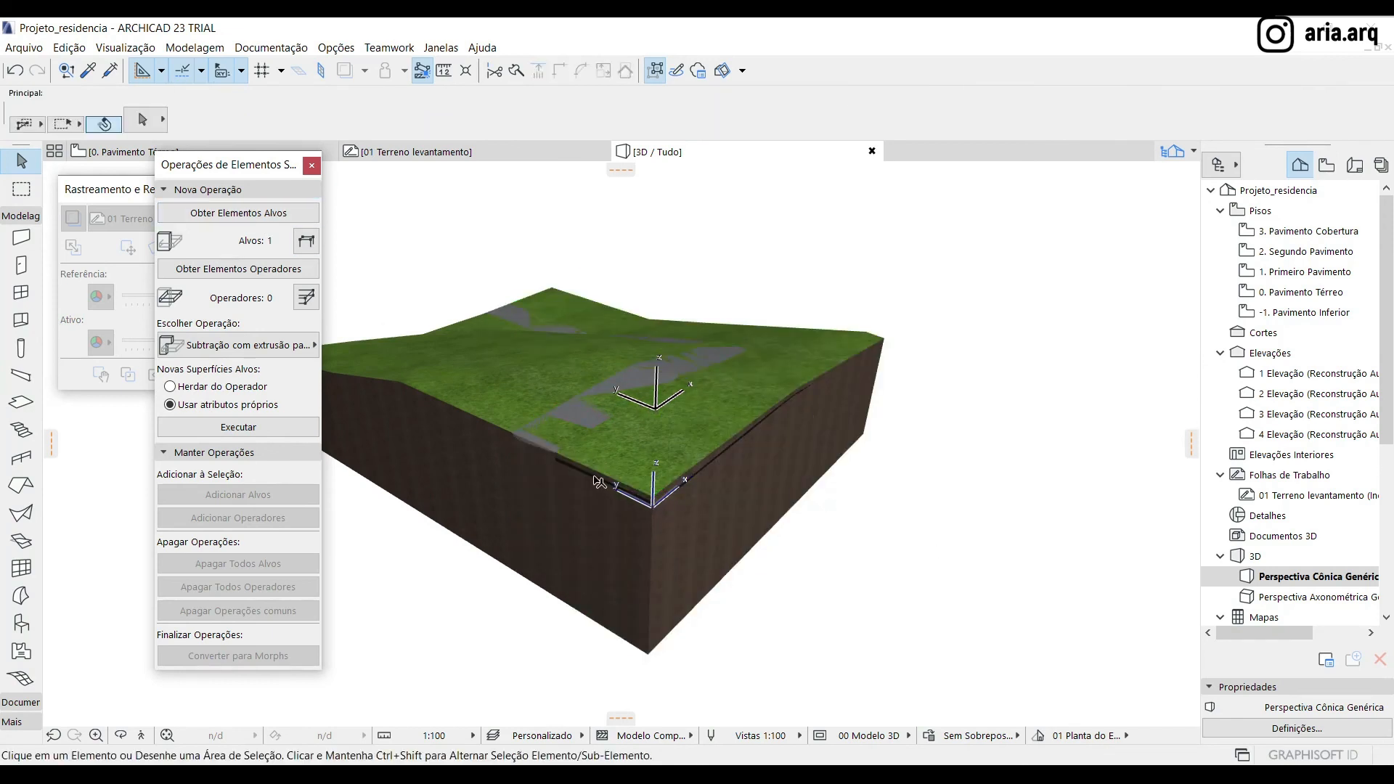
scroll(598, 483, up, 3)
click(523, 434)
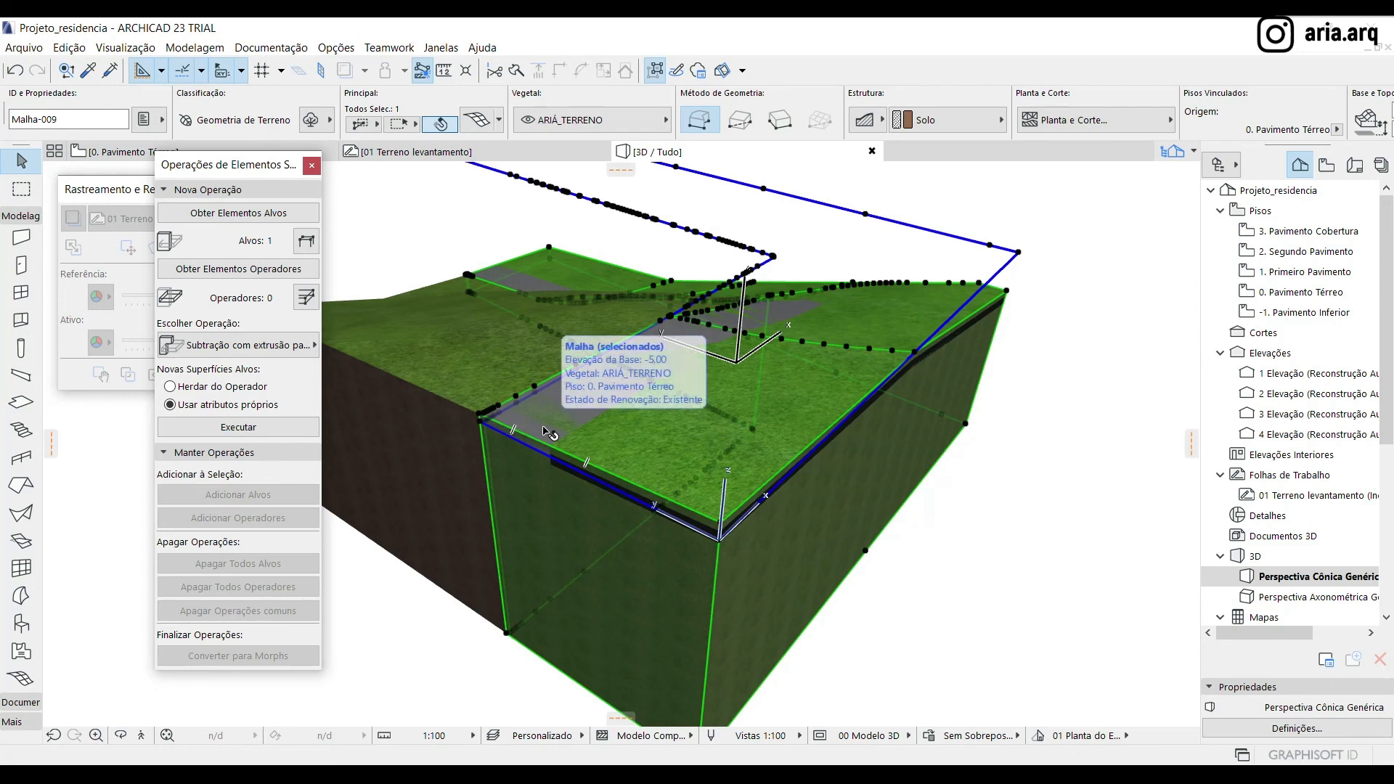
click(657, 336)
scroll(1138, 131, down, 3)
key(Tab)
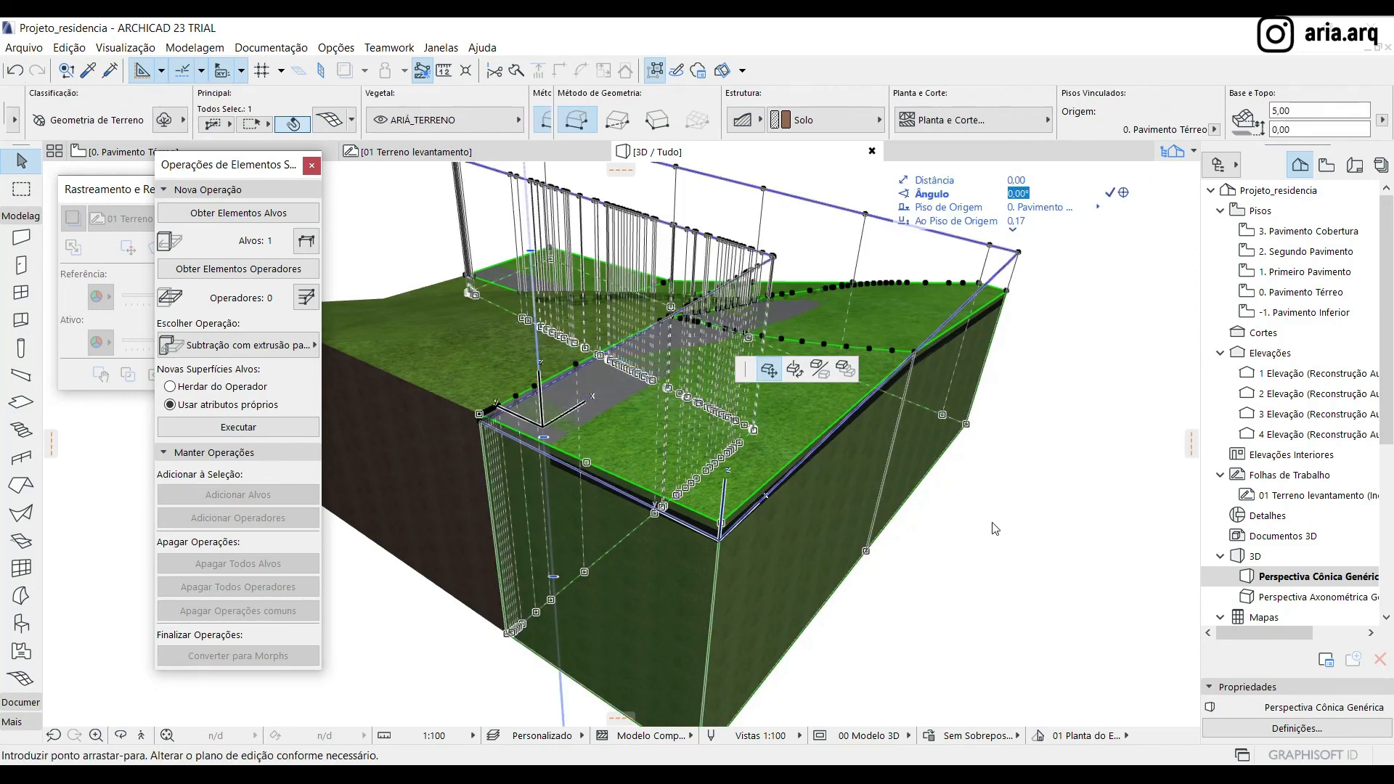
click(1234, 107)
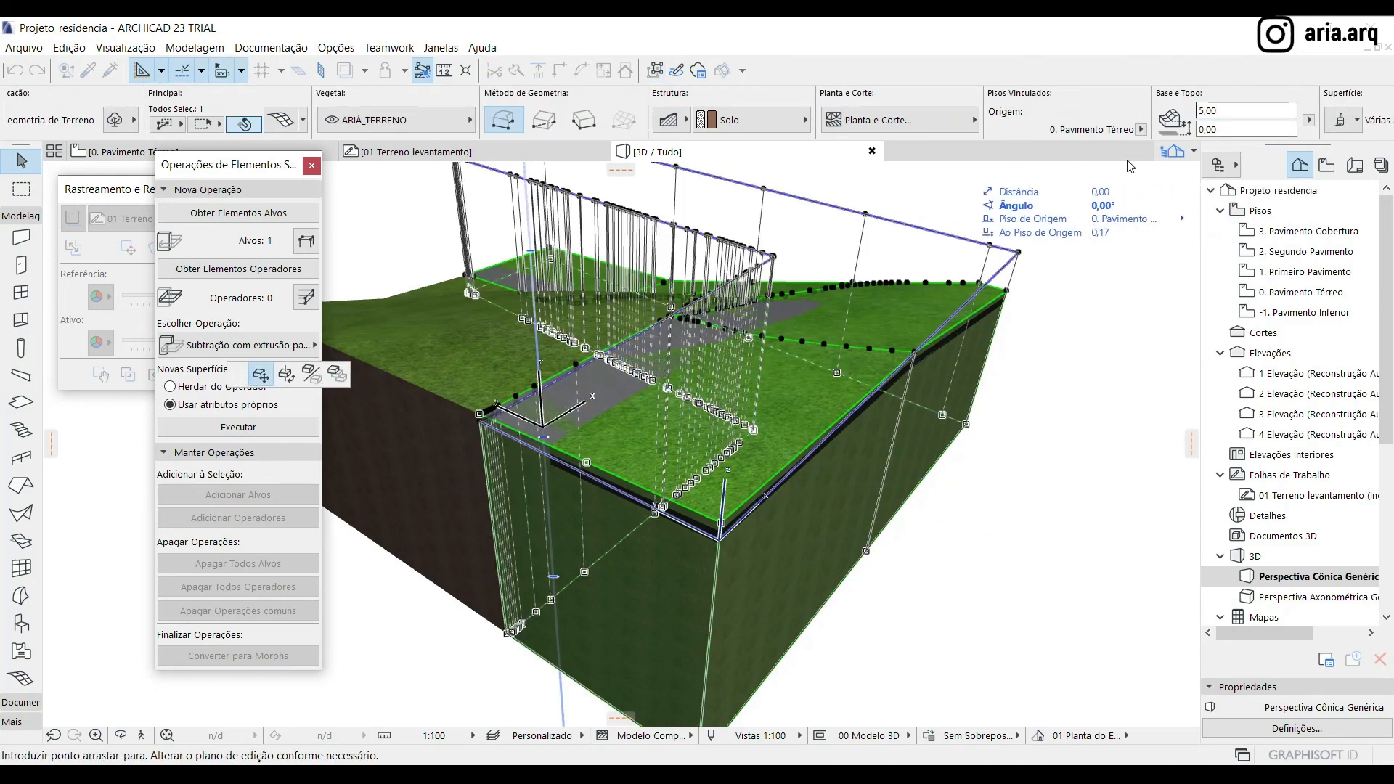
key(Escape)
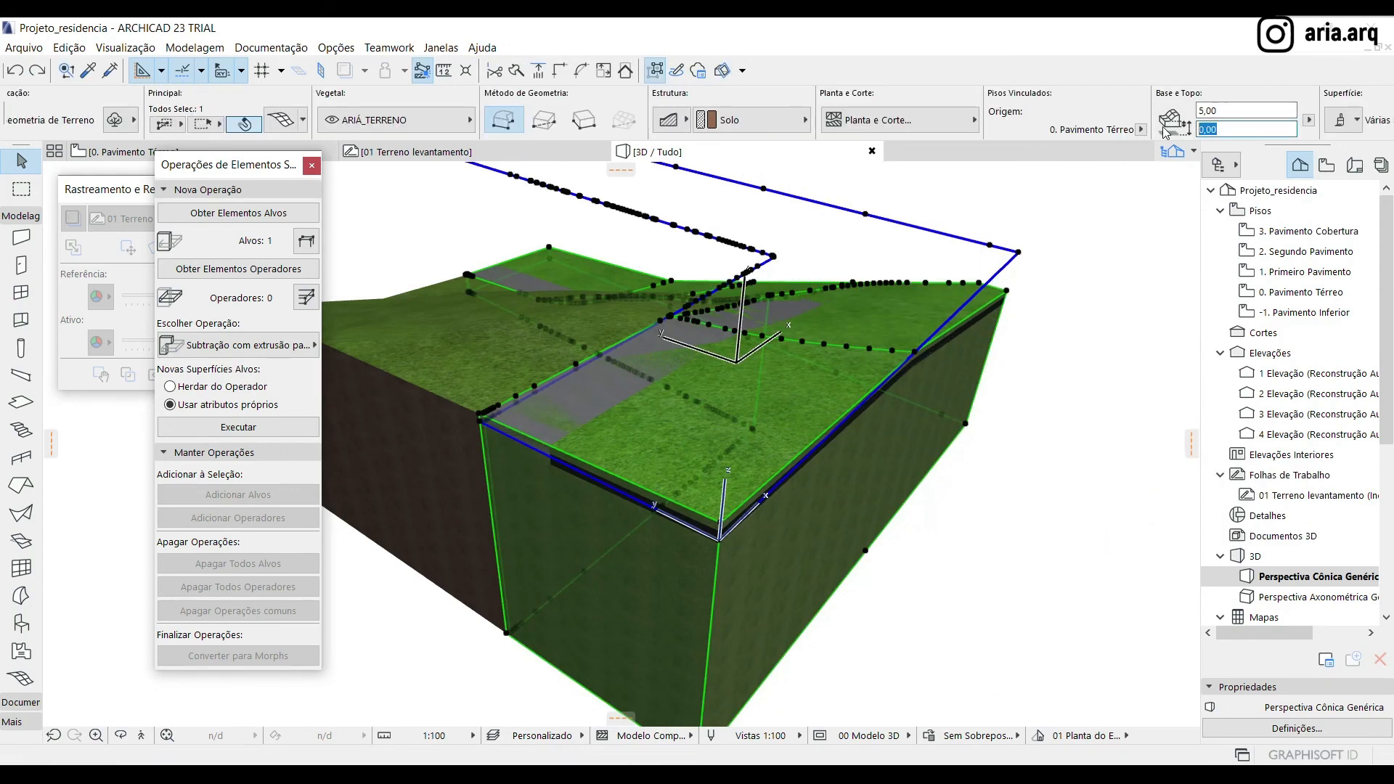
Set the separate terrain mesh's base offset to -0,20 and its height to 4,80
text(-)
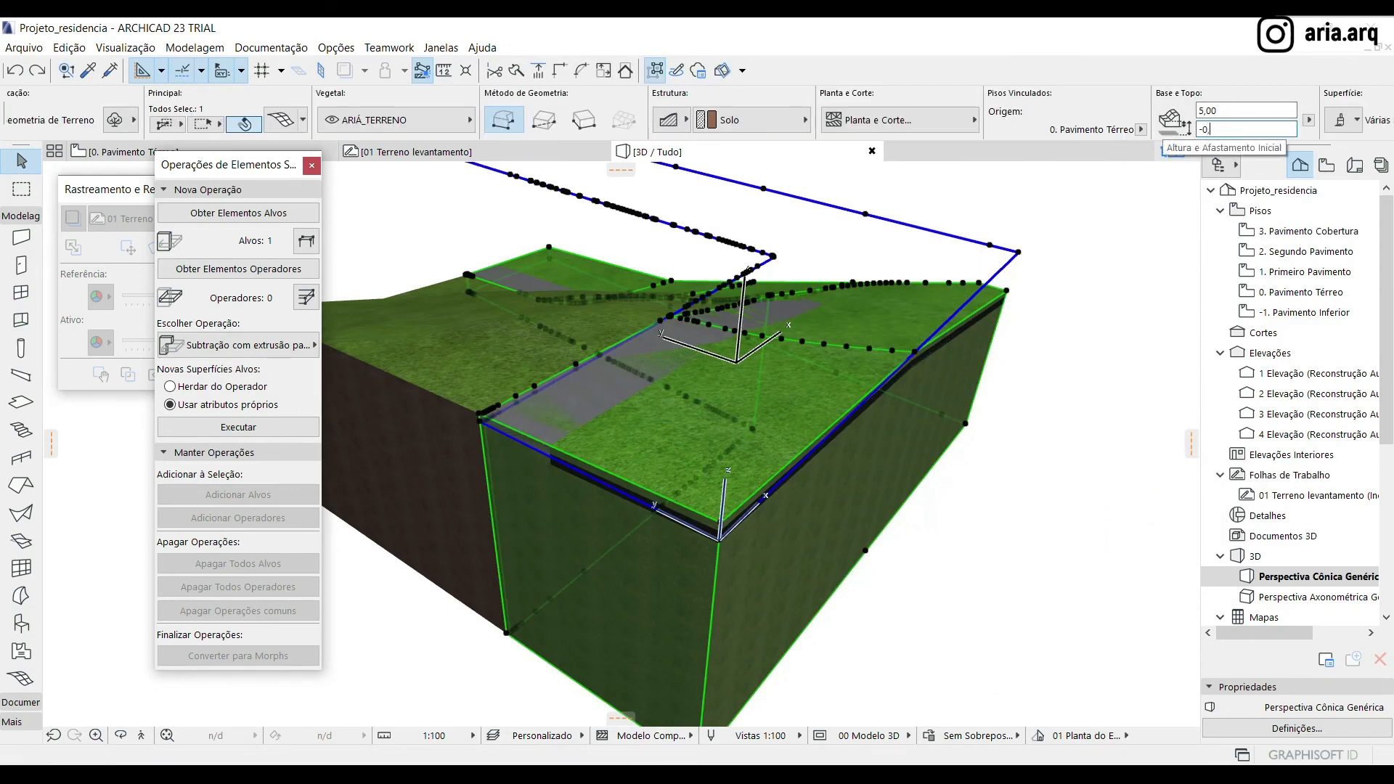
key(Return)
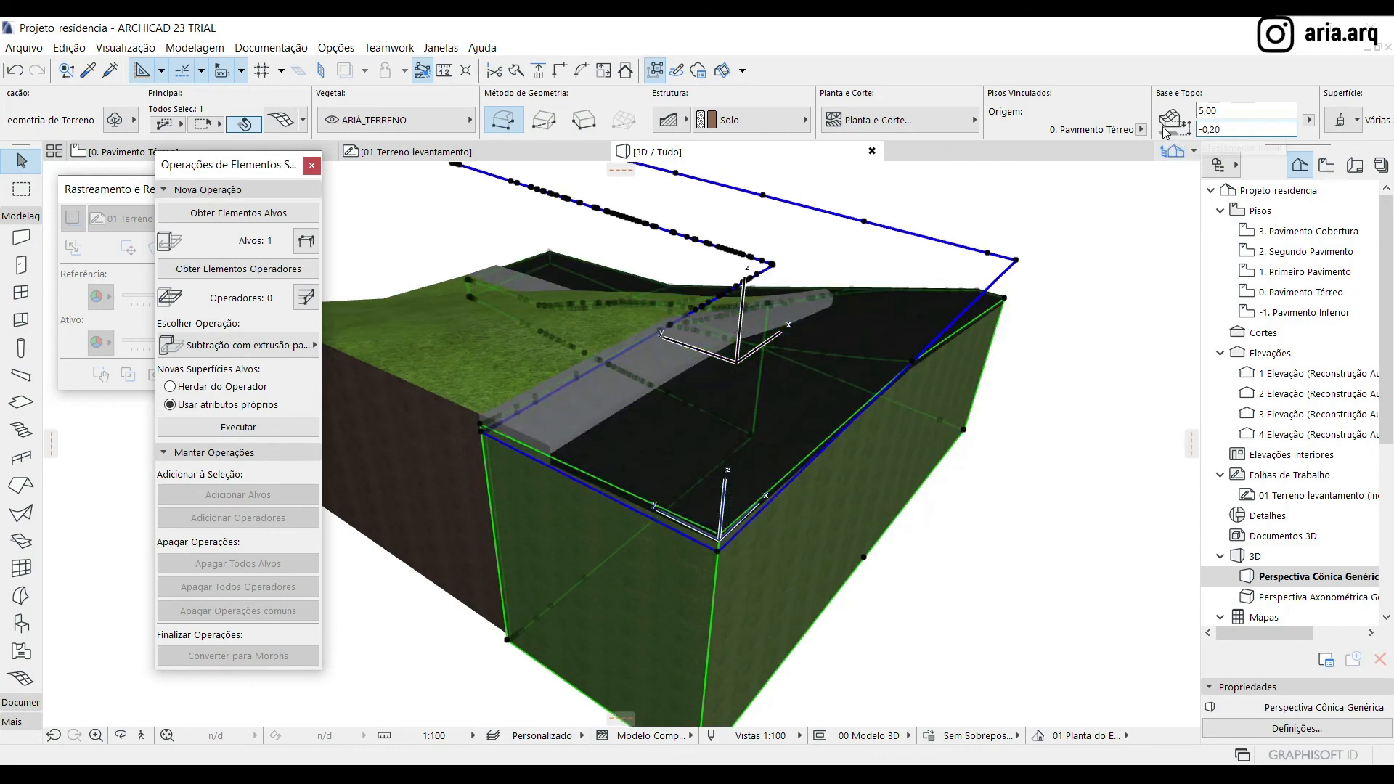
click(1020, 599)
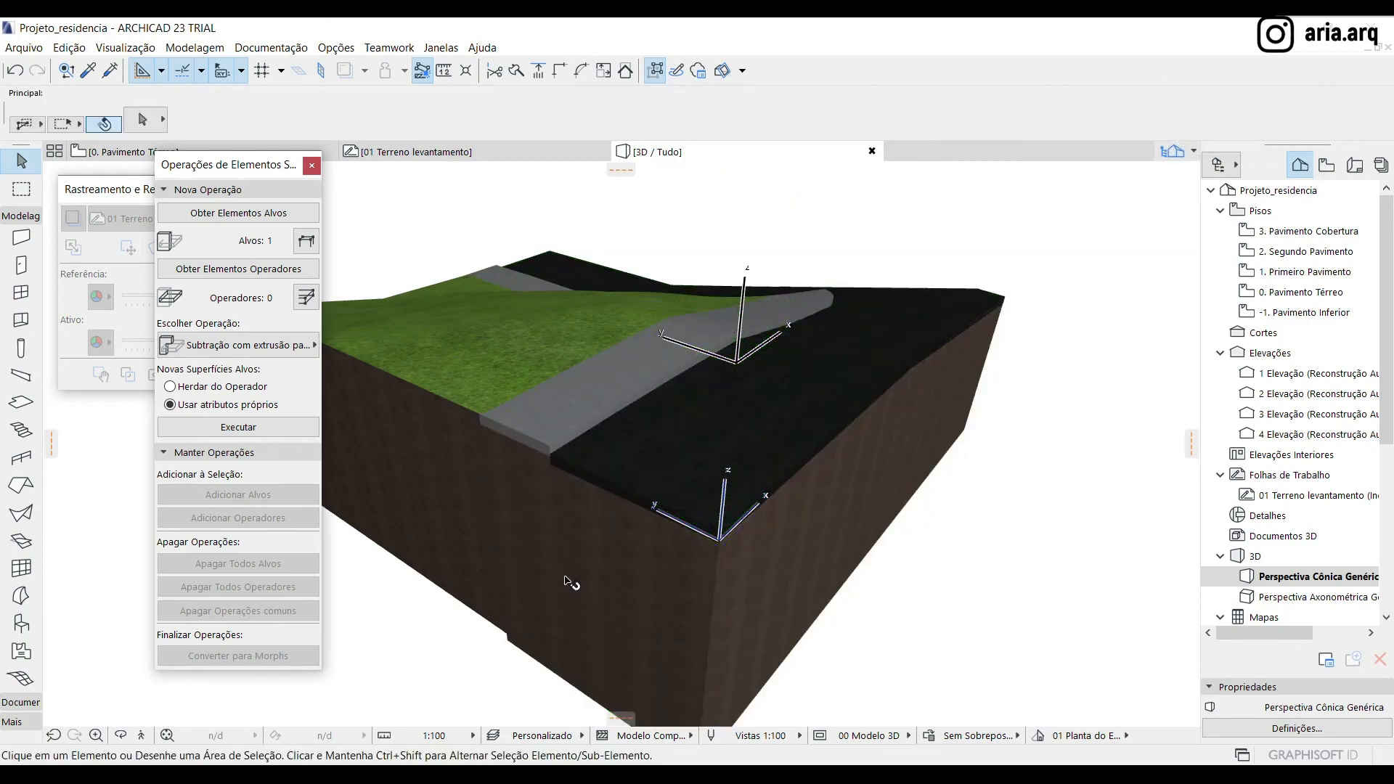
click(569, 567)
scroll(1230, 104, down, 2)
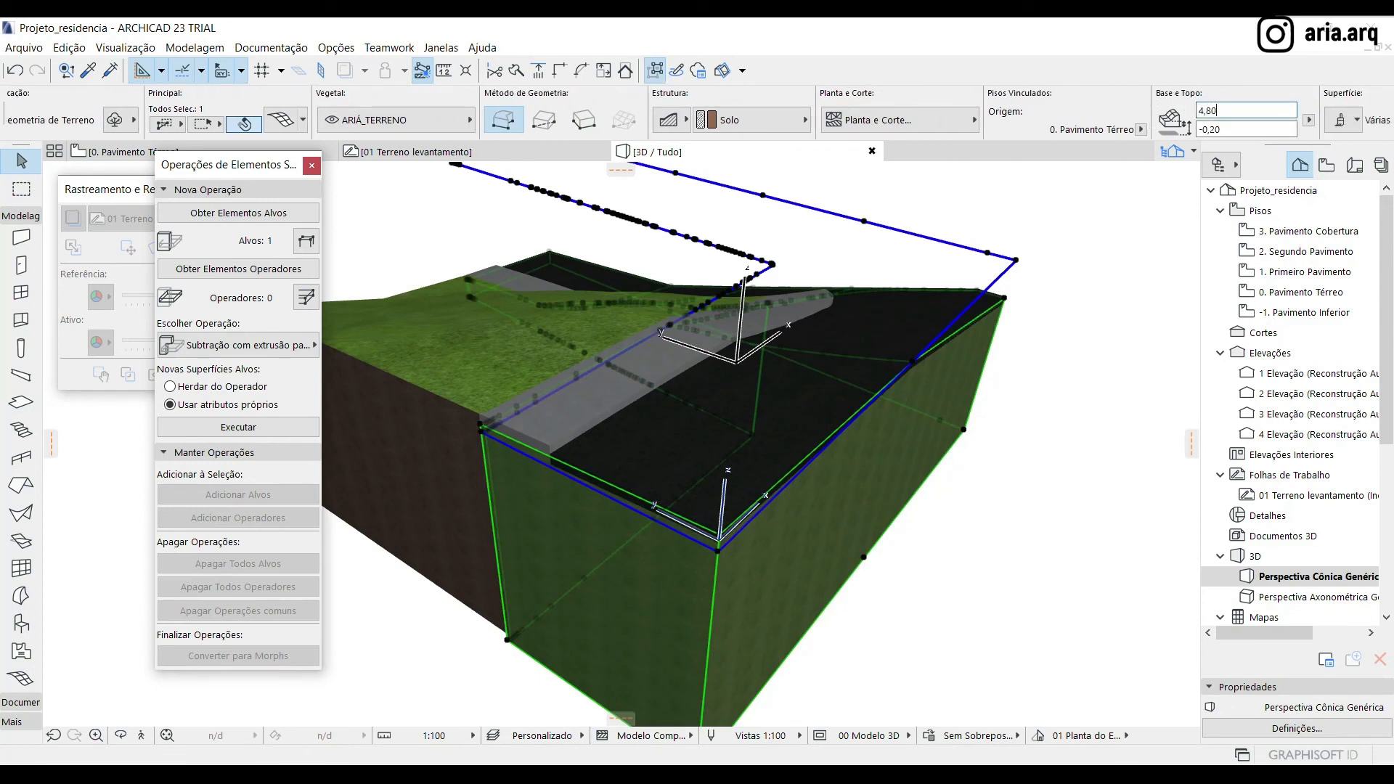
click(959, 643)
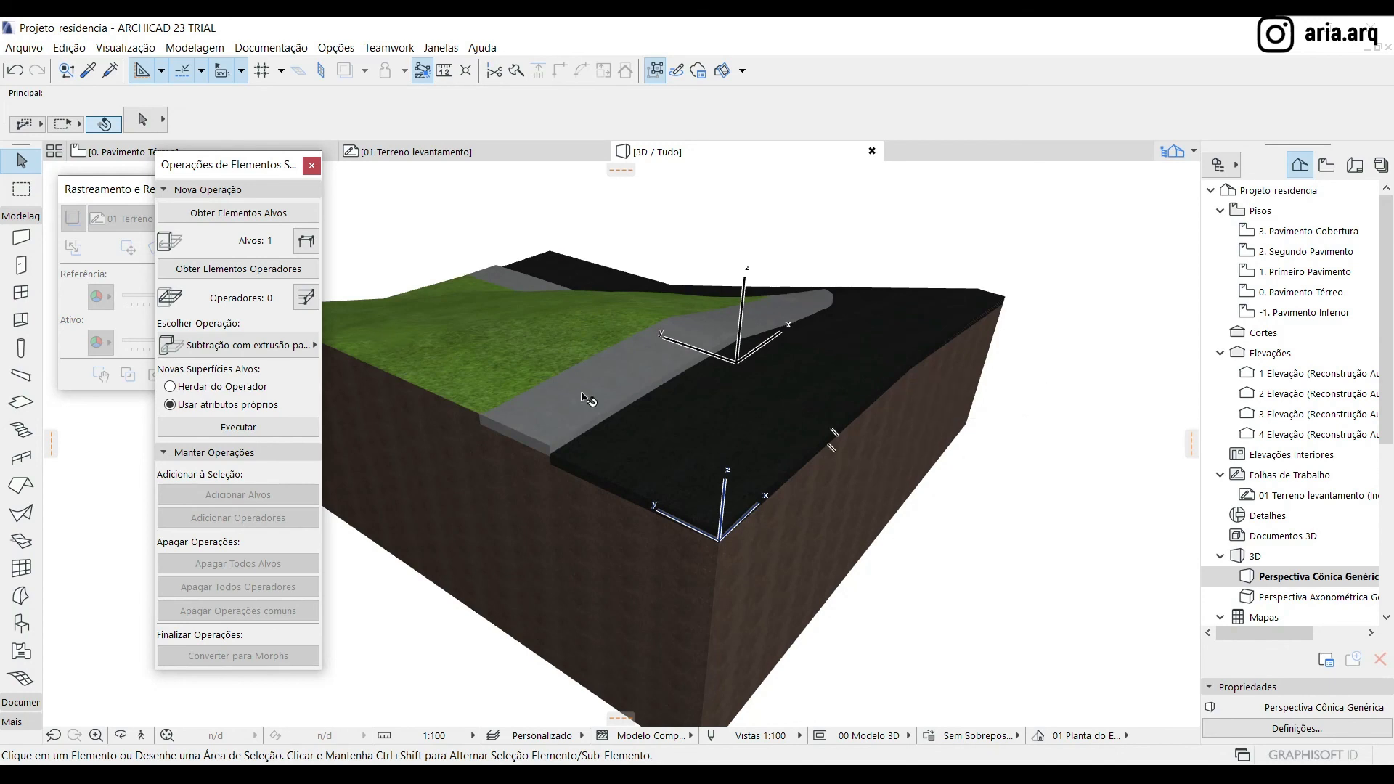
Reselect the lowered soil mesh in the 3D view and assign it as the solid operation target
click(626, 579)
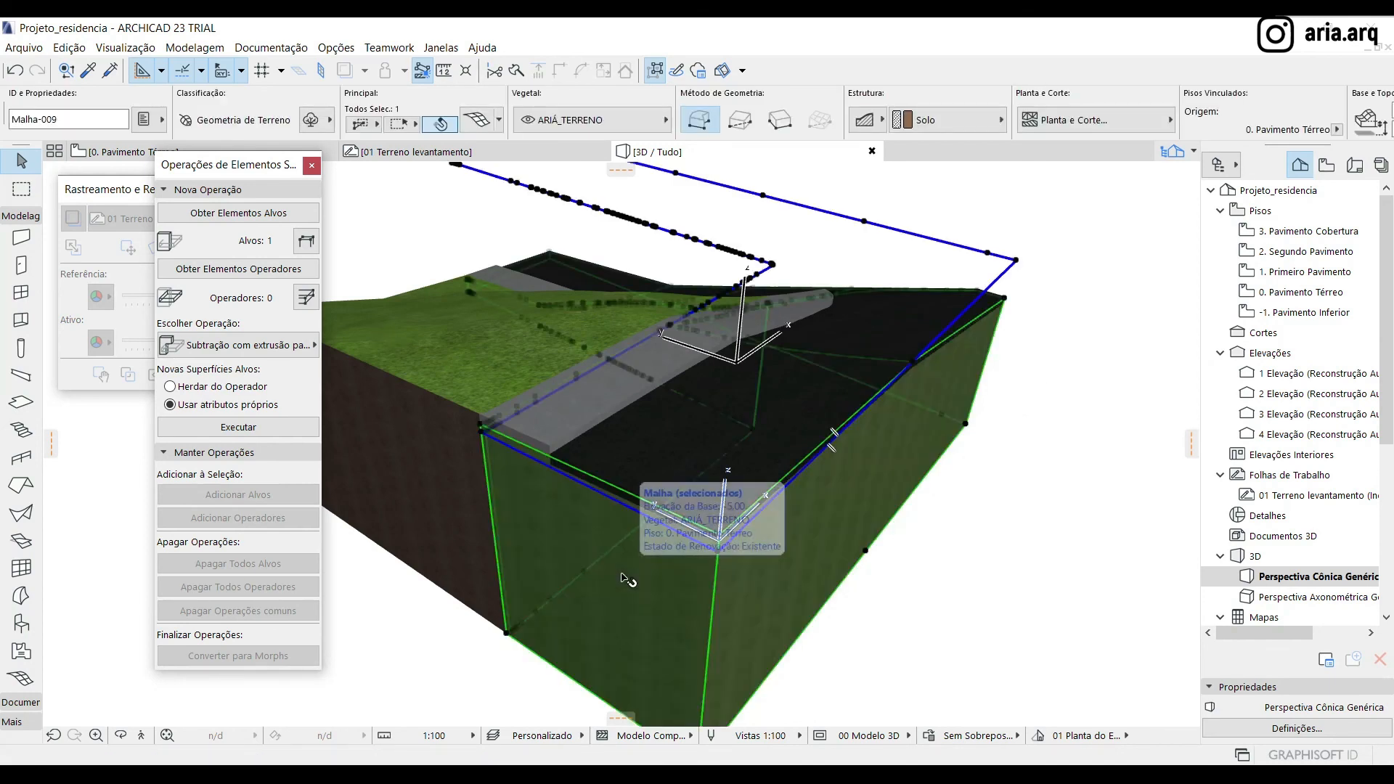
scroll(527, 469, up, 5)
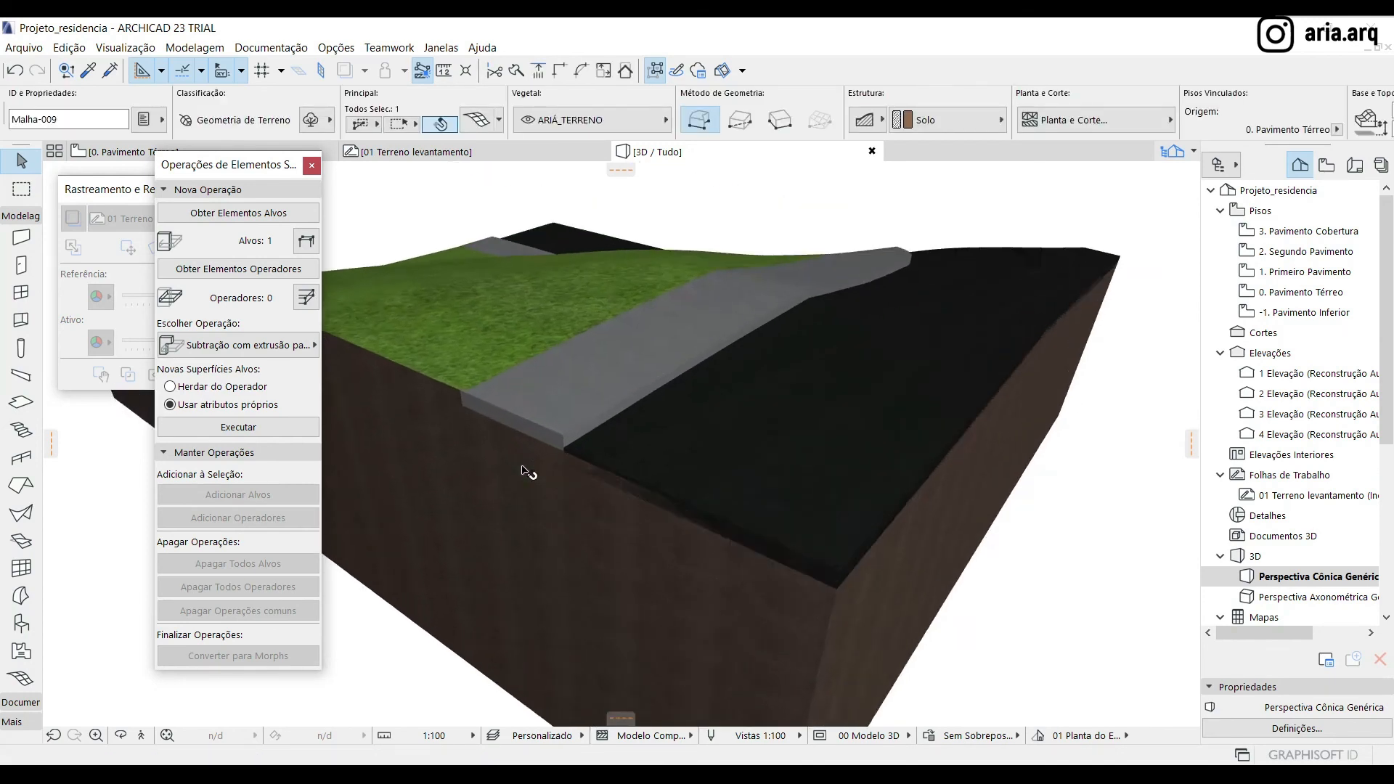
scroll(719, 519, up, 2)
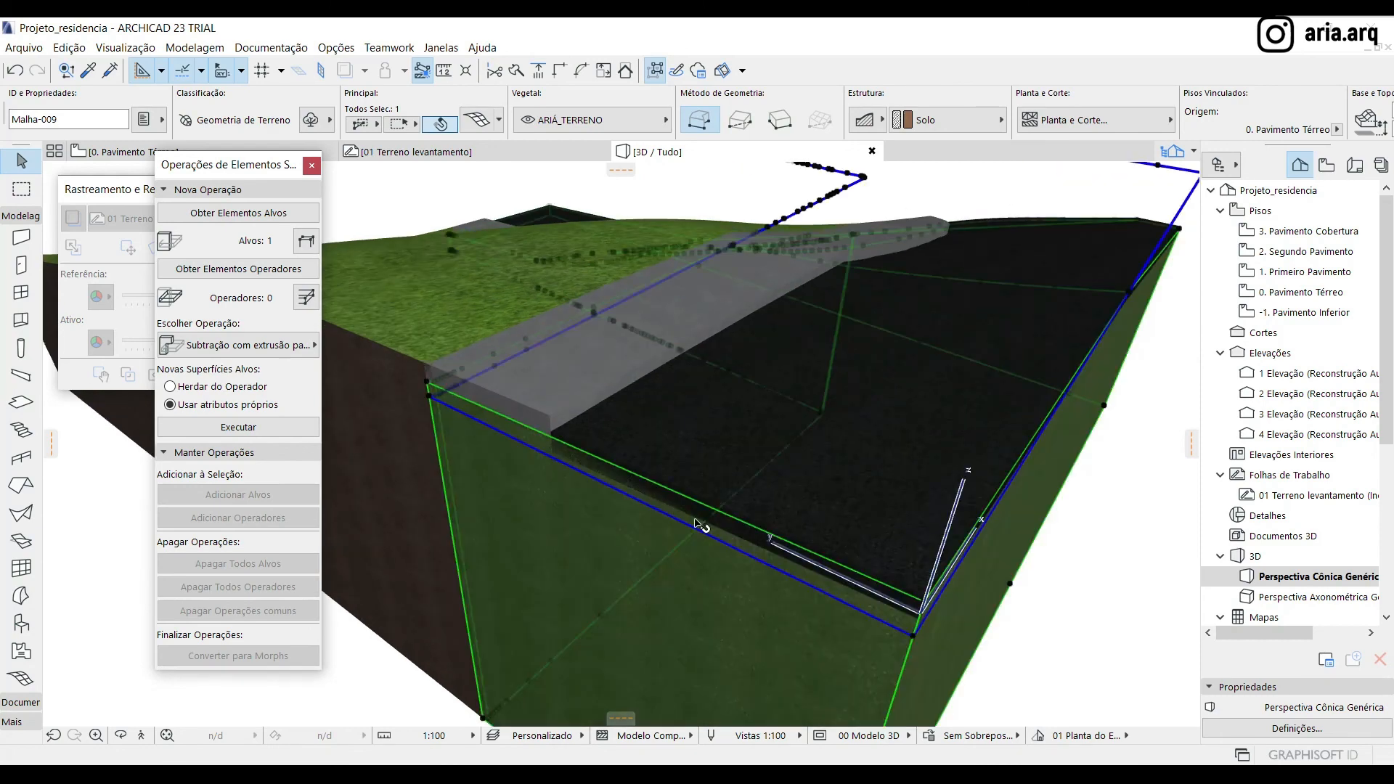
scroll(515, 441, down, 3)
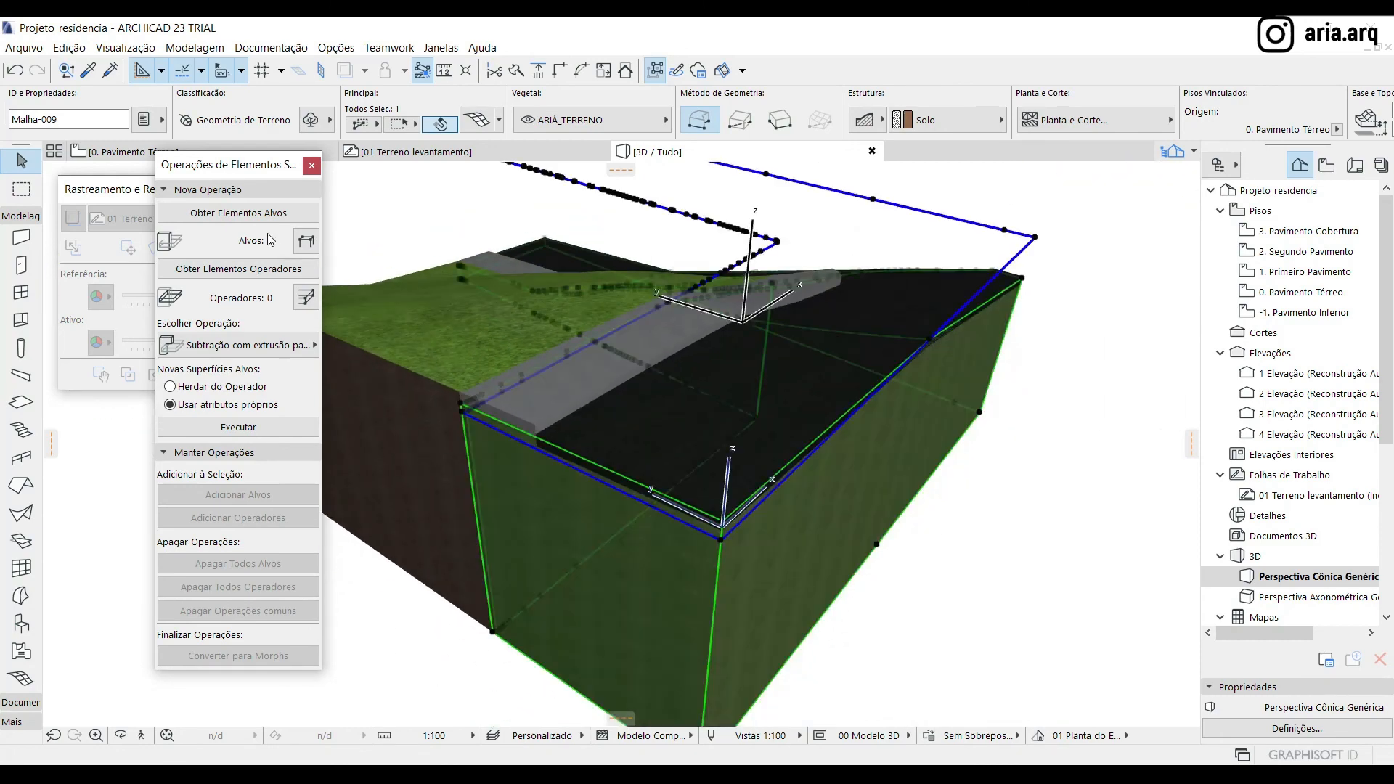
click(235, 215)
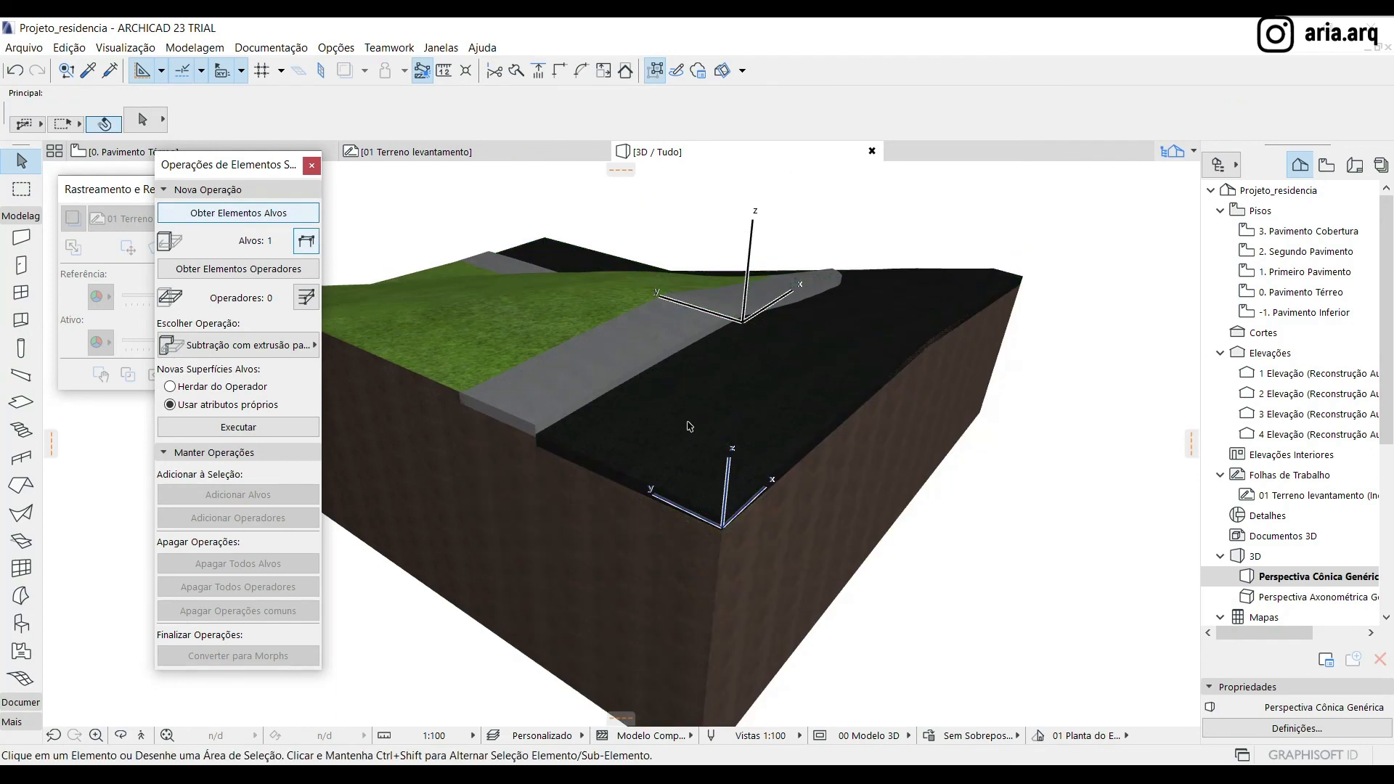
Assign the street mesh as the solid operation operator, replacing it with the sidewalk mesh
click(693, 430)
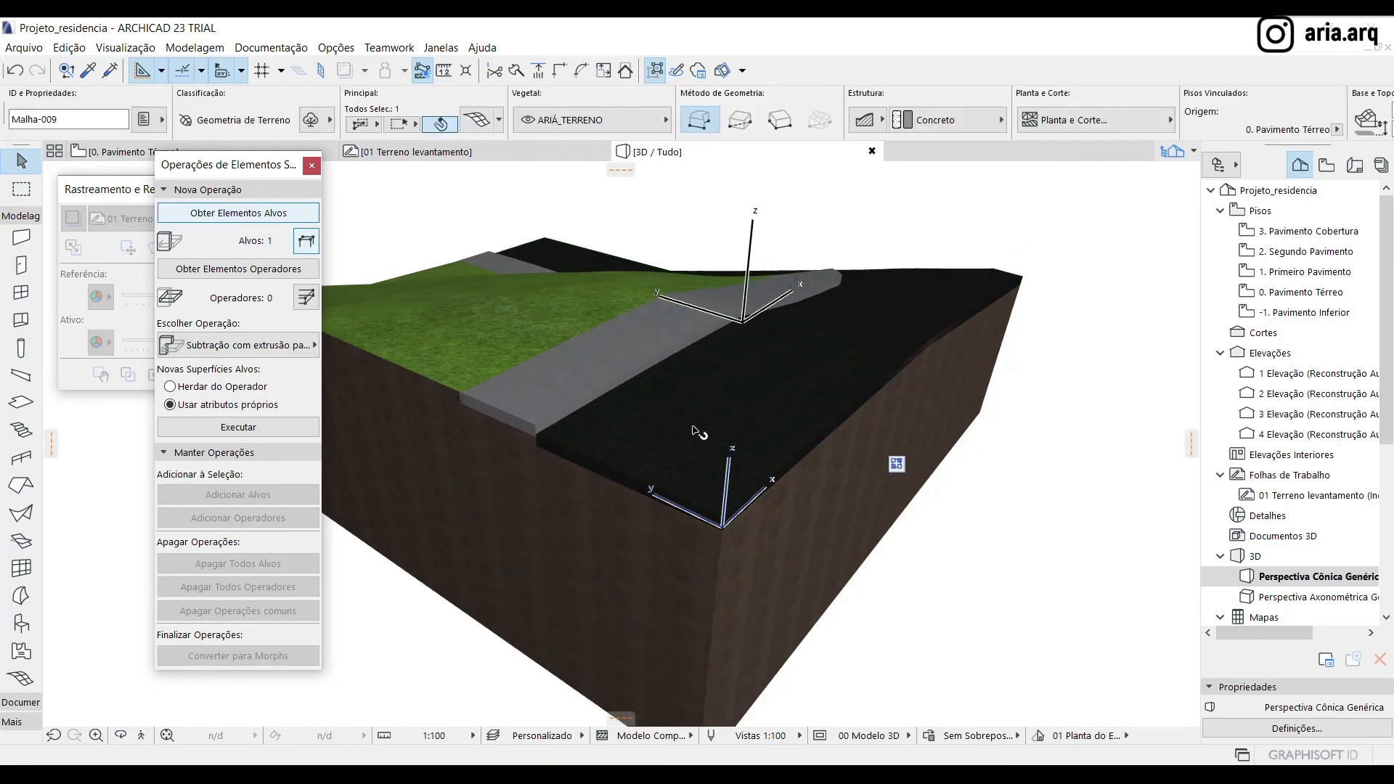
click(229, 270)
click(979, 568)
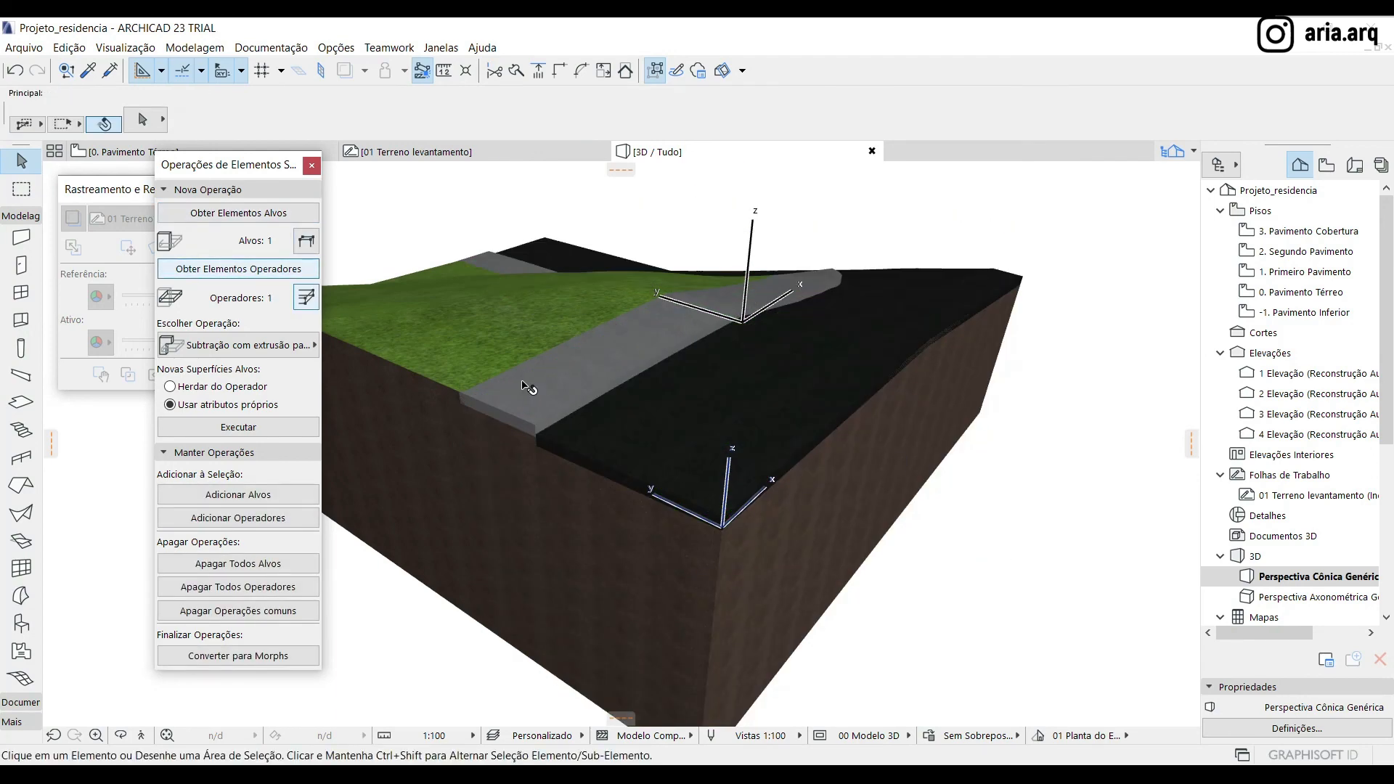
click(529, 389)
click(254, 276)
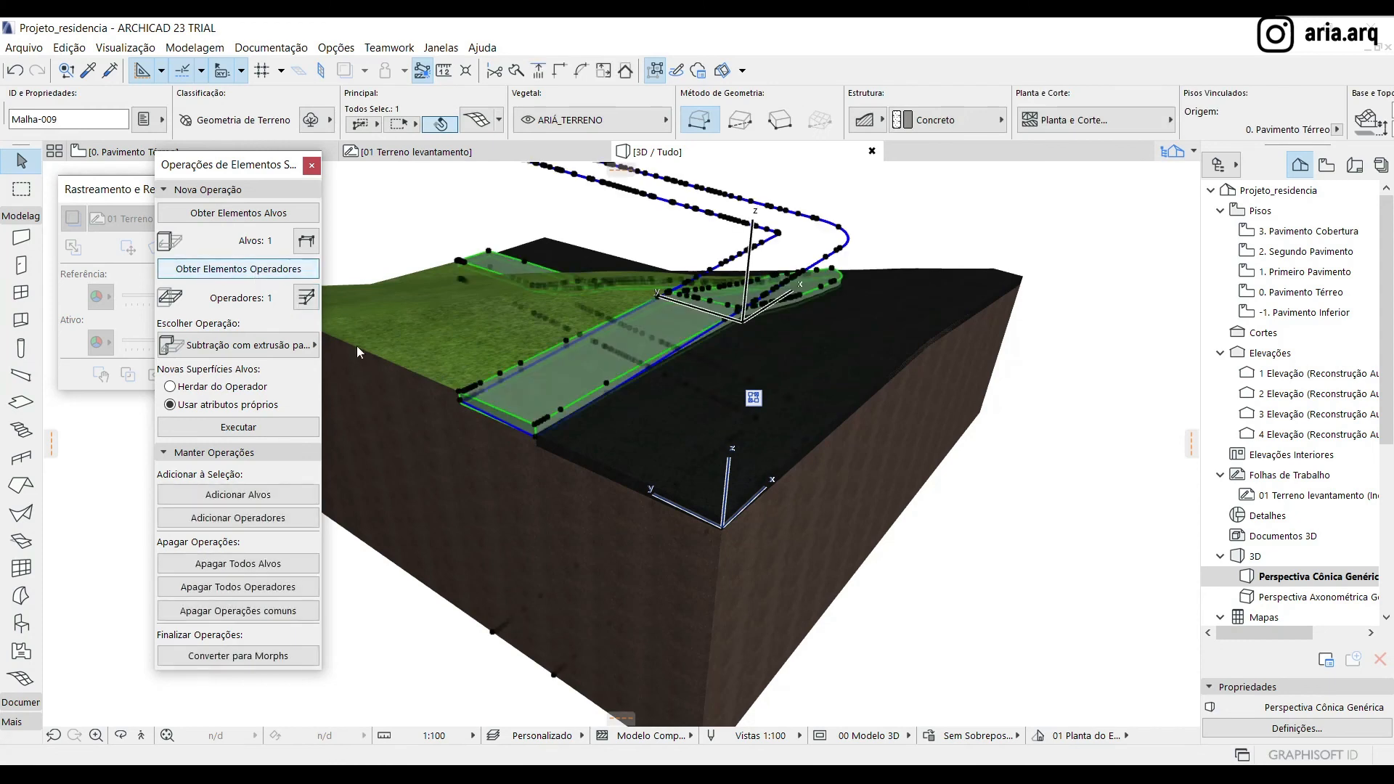
click(1000, 625)
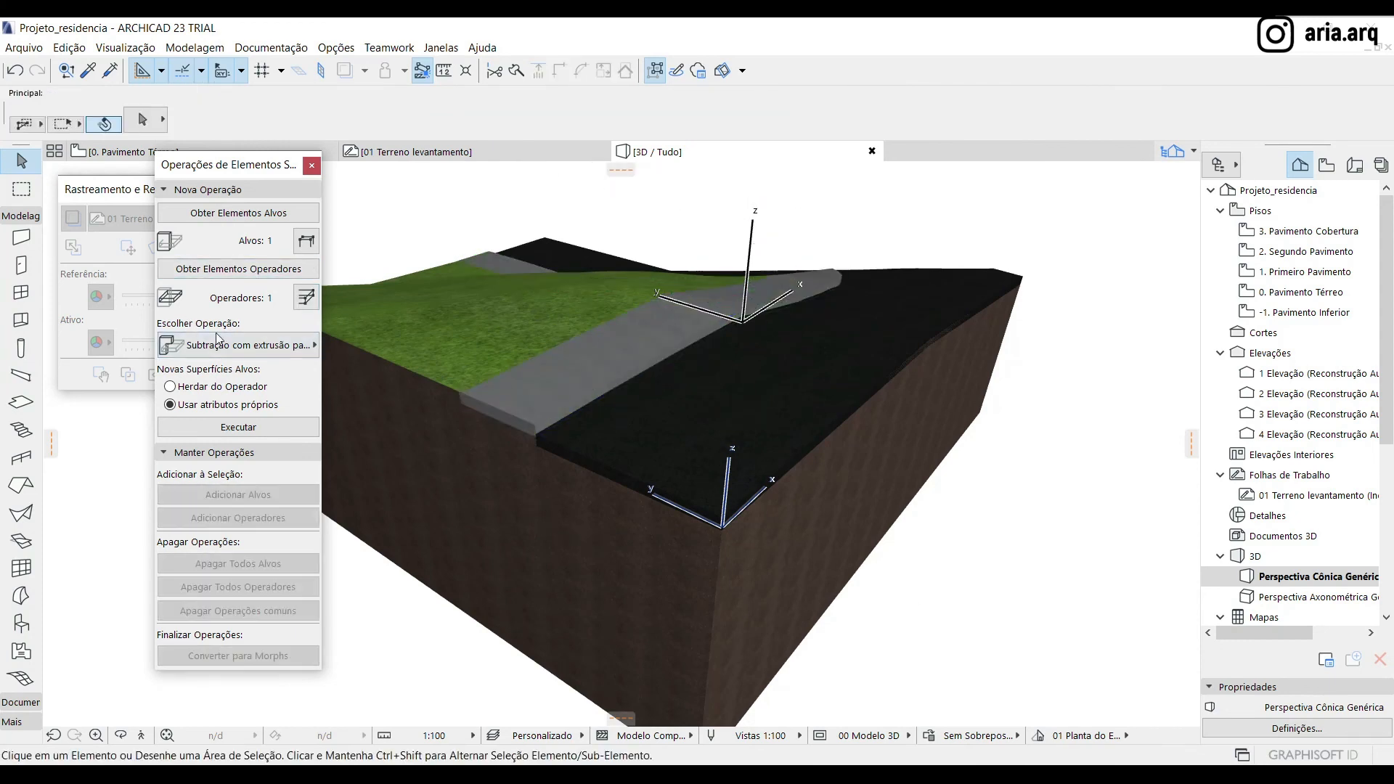
Run the subtraction with upward extrusion on the soil mesh, keeping the target's own surface attributes
click(234, 346)
click(433, 376)
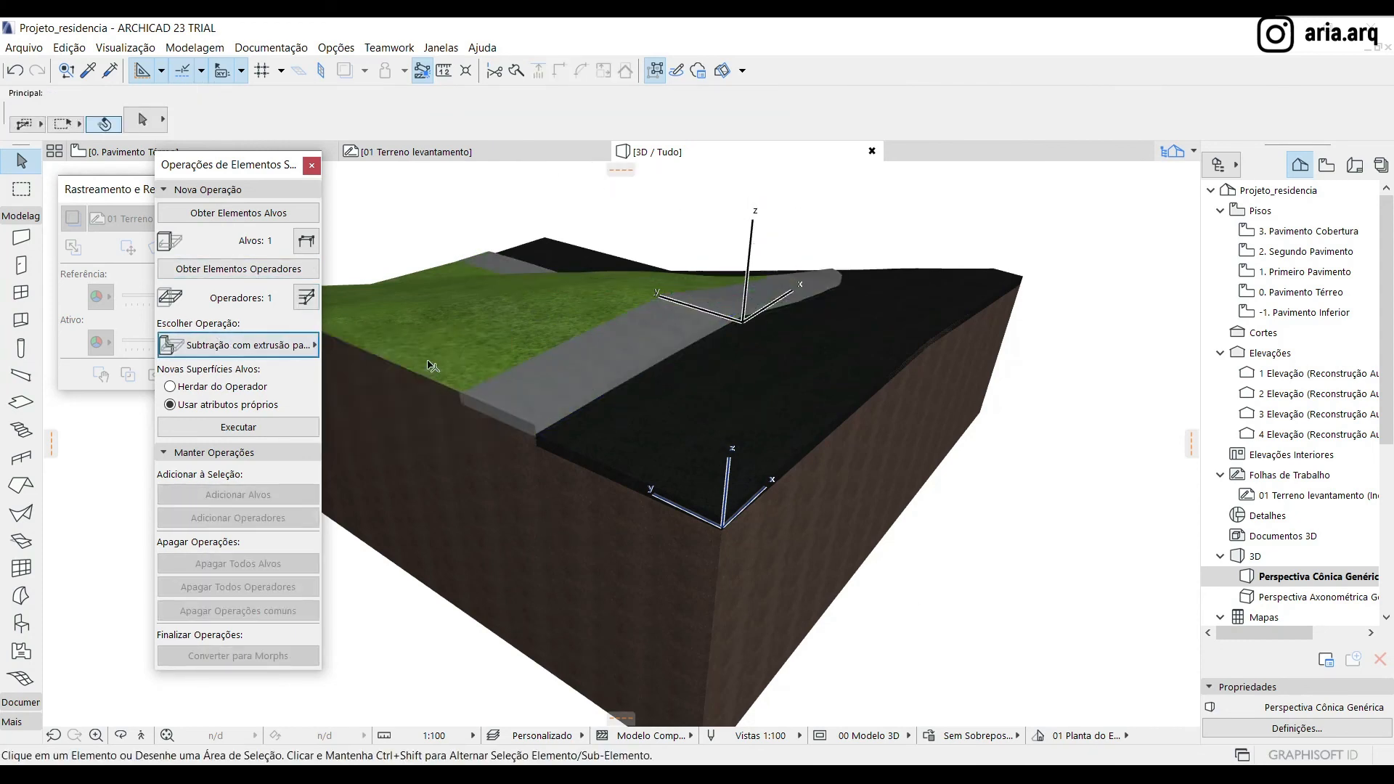
click(254, 433)
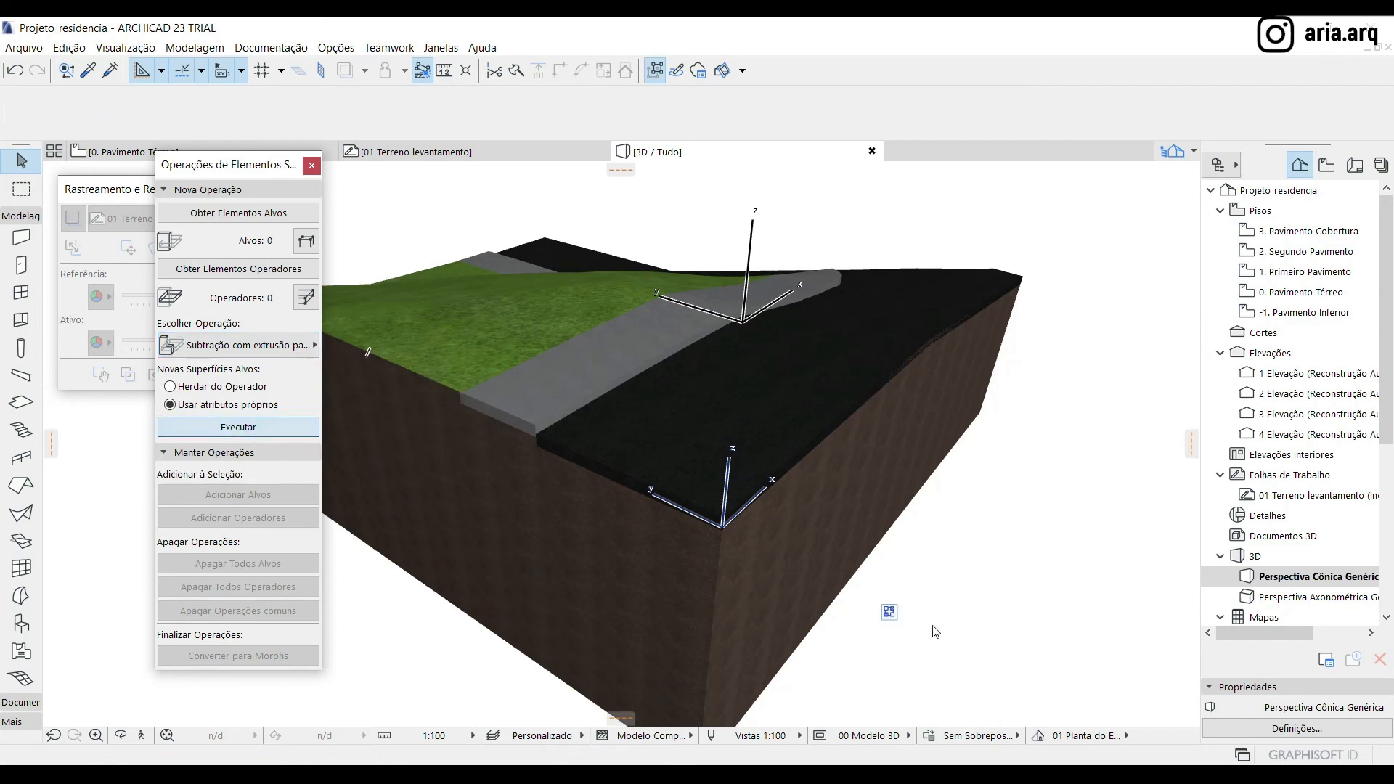
click(1011, 623)
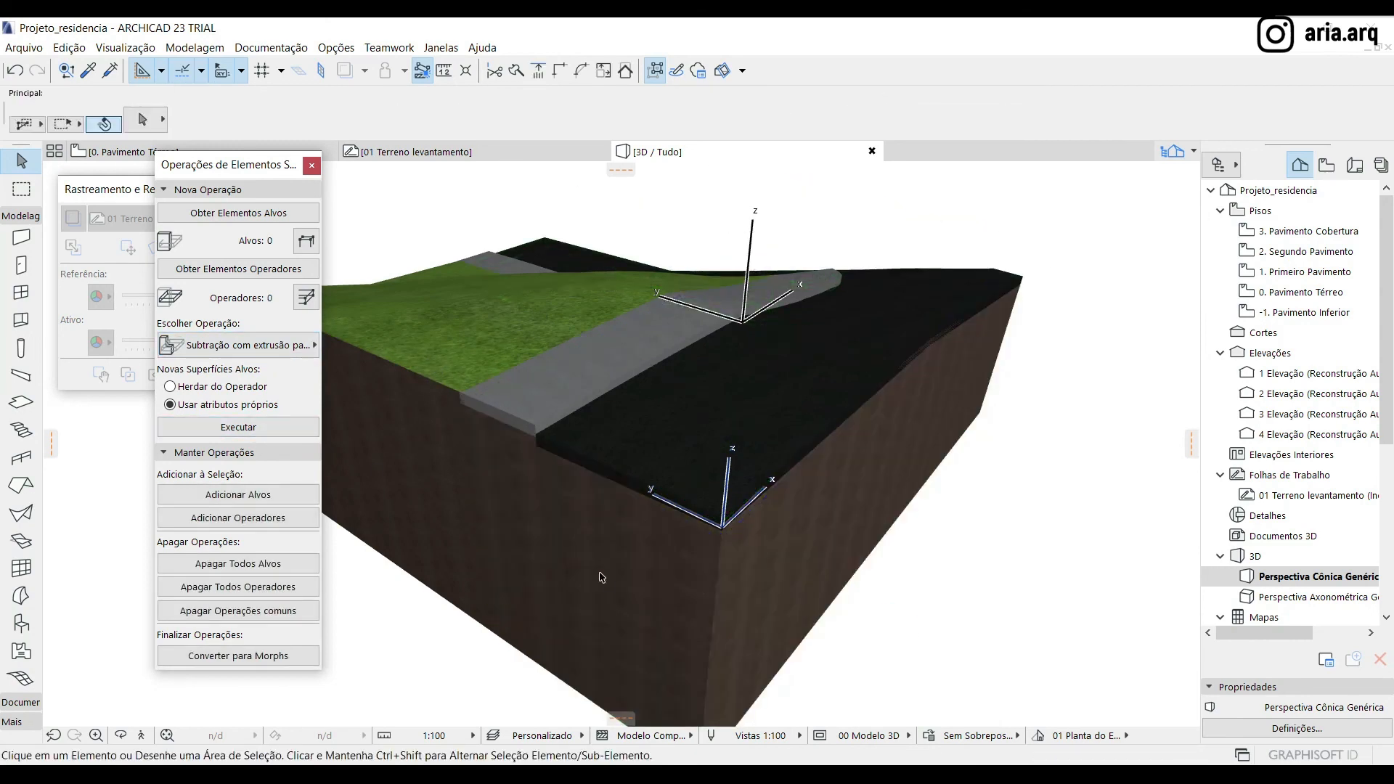
drag(597, 577, 491, 462)
Place a vertical section line through the street, sidewalk and lot in the 0. Pavimento Térreo plan
click(131, 152)
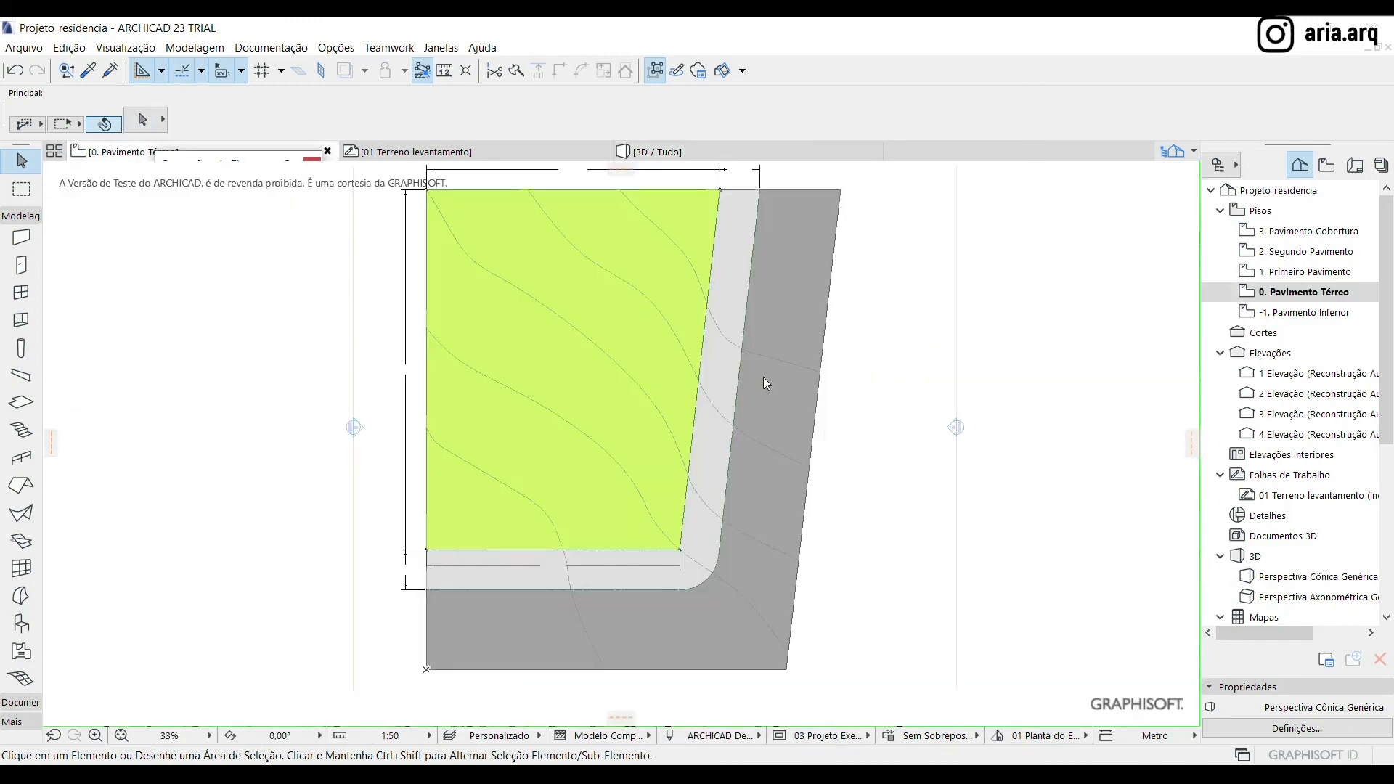
scroll(611, 492, down, 3)
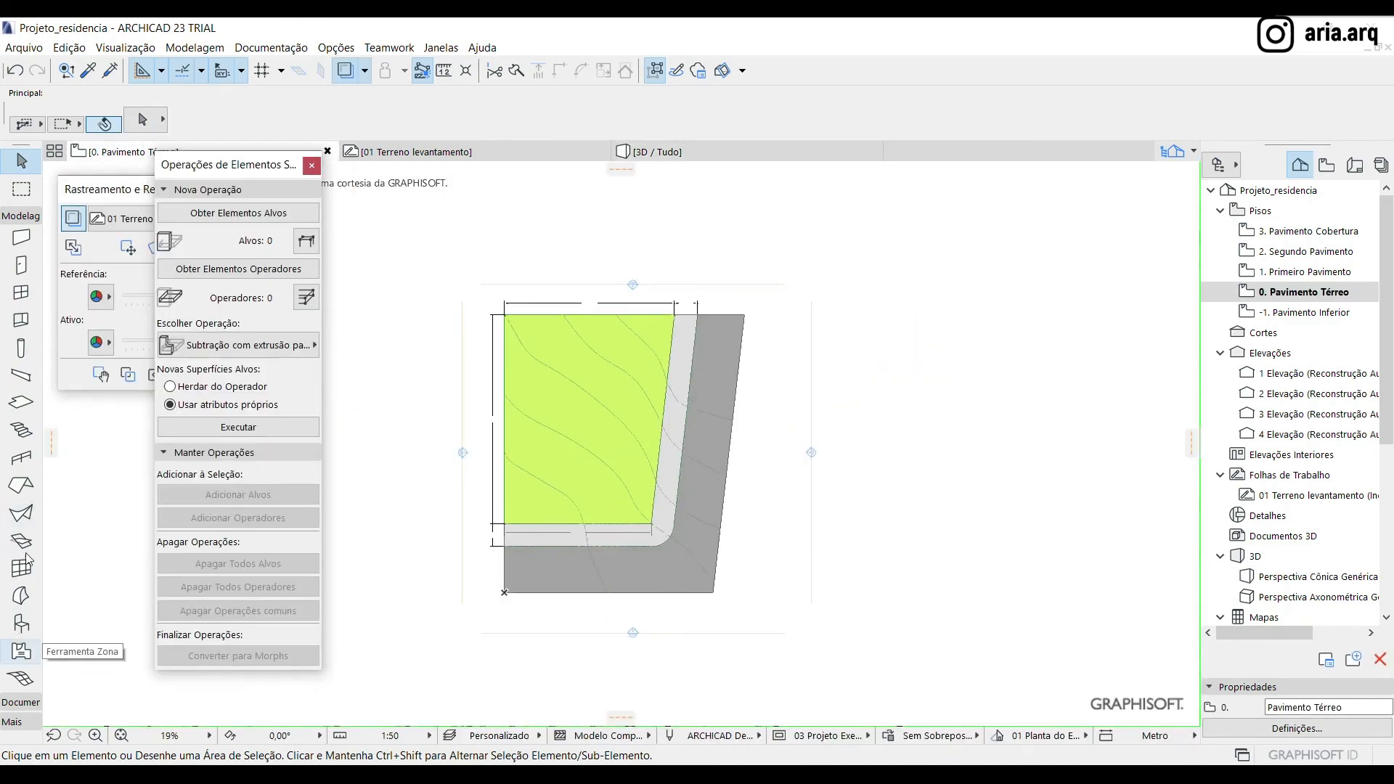
click(22, 702)
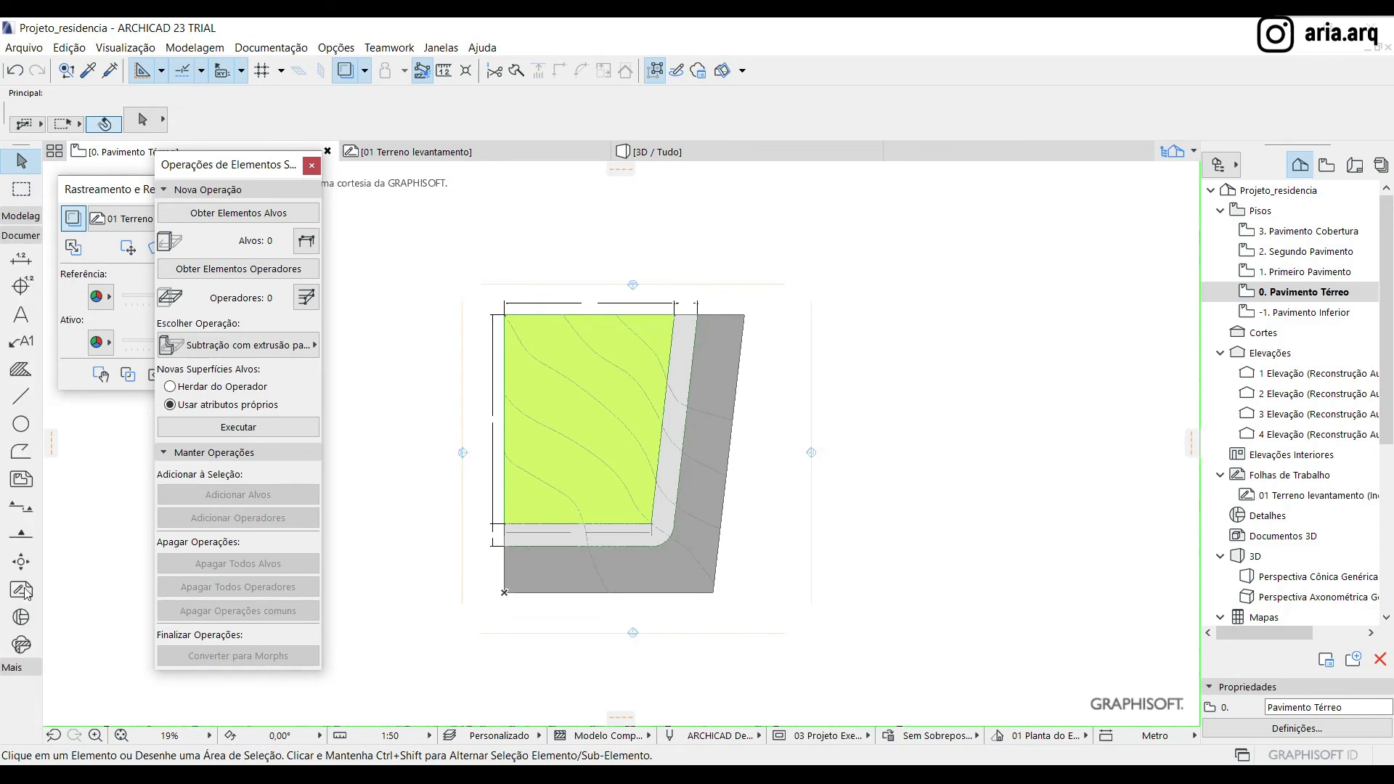
click(25, 509)
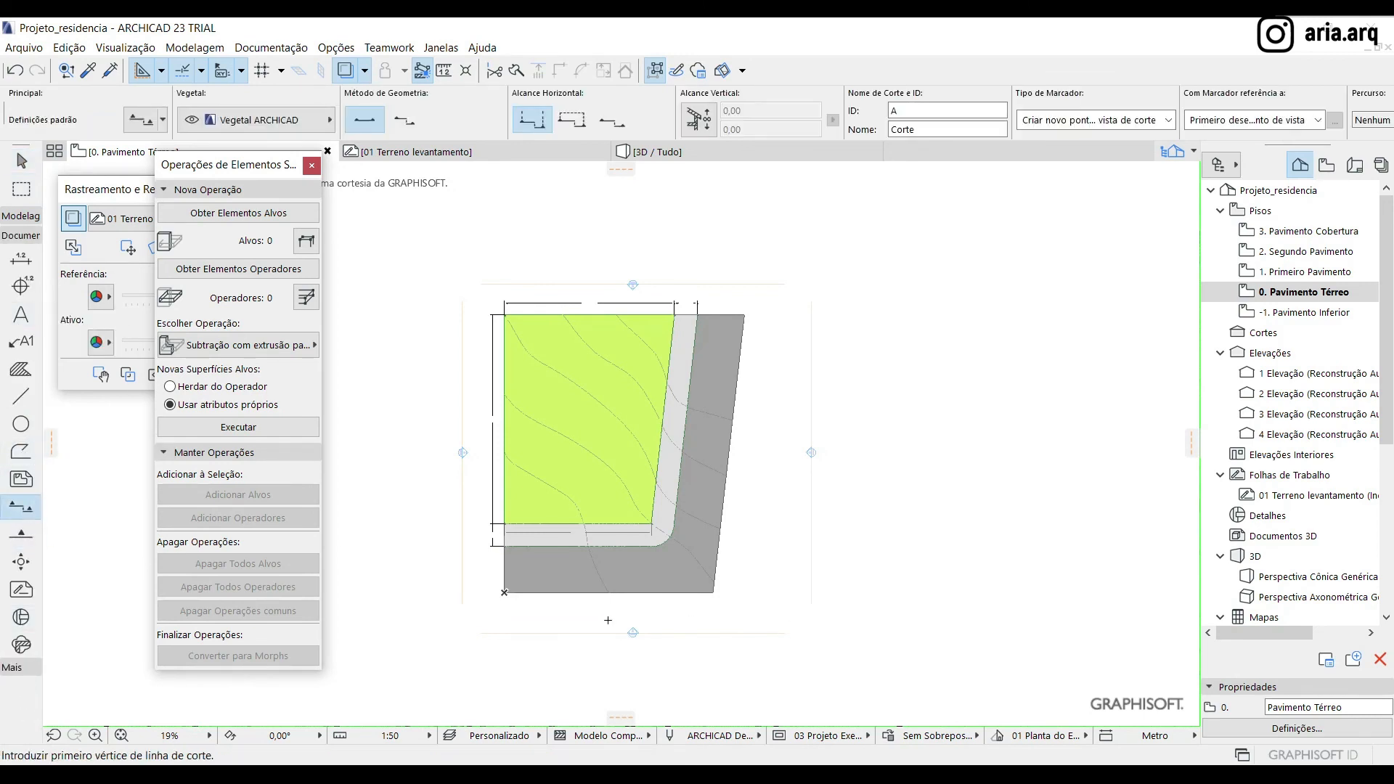
click(608, 620)
click(608, 264)
click(642, 404)
key(Escape)
Select the new section line and open its section with the current settings
scroll(599, 272, up, 3)
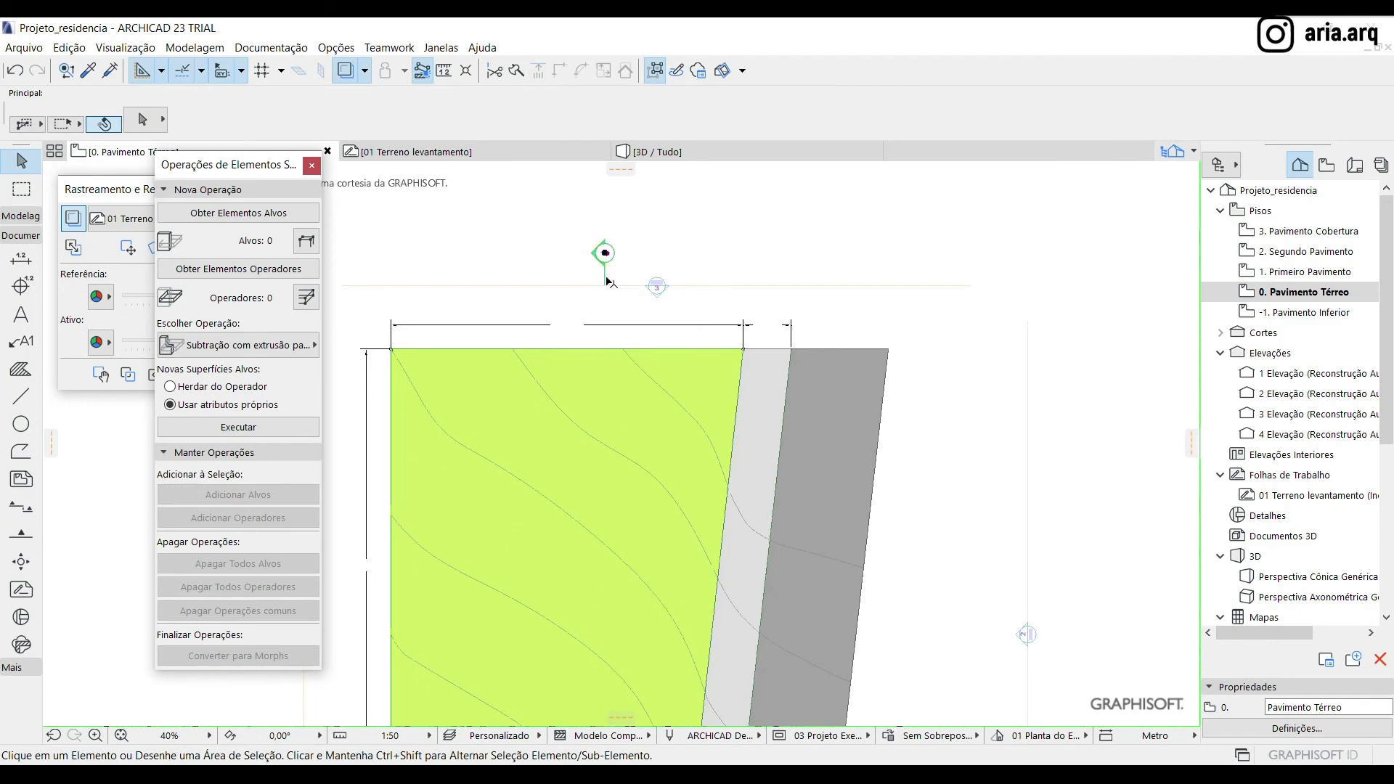
click(604, 287)
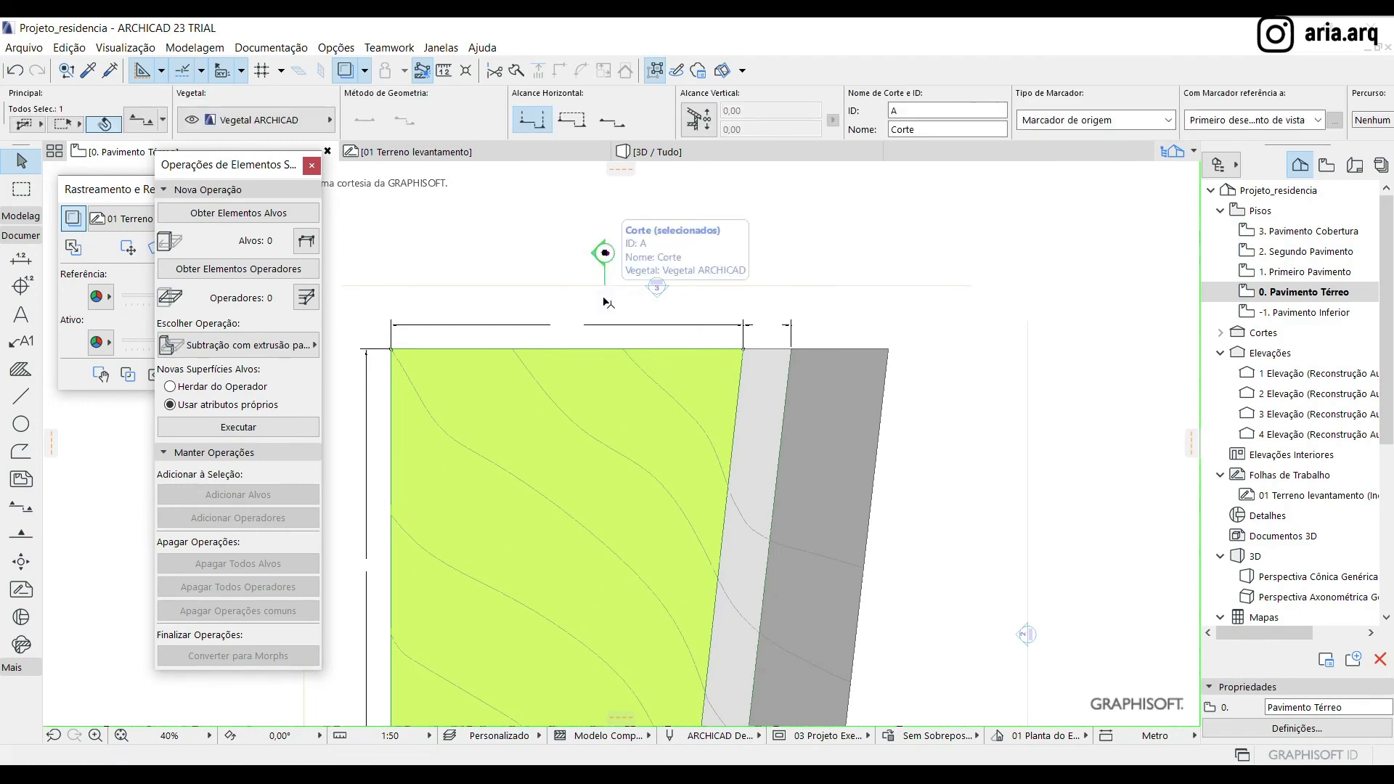
click(604, 297)
right_click(605, 299)
key(Escape)
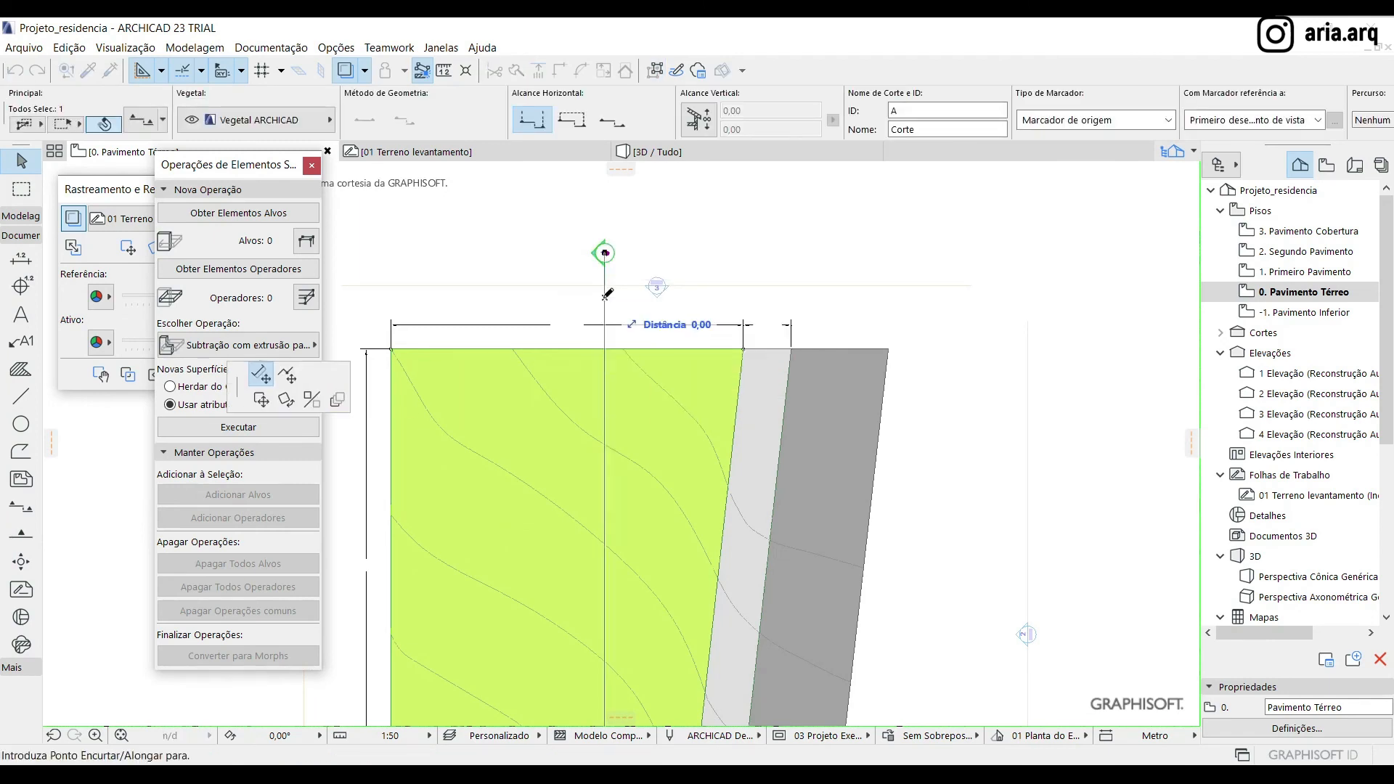
right_click(604, 303)
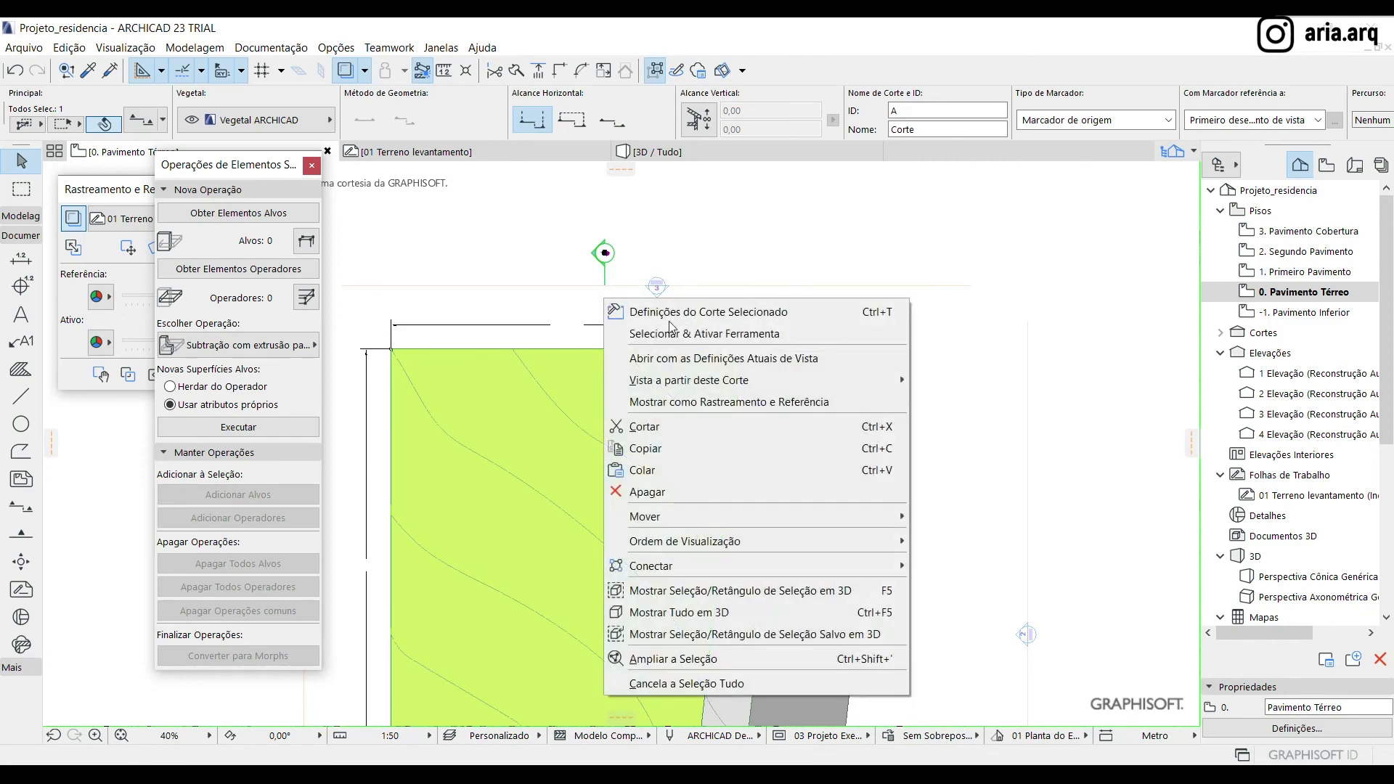
click(682, 359)
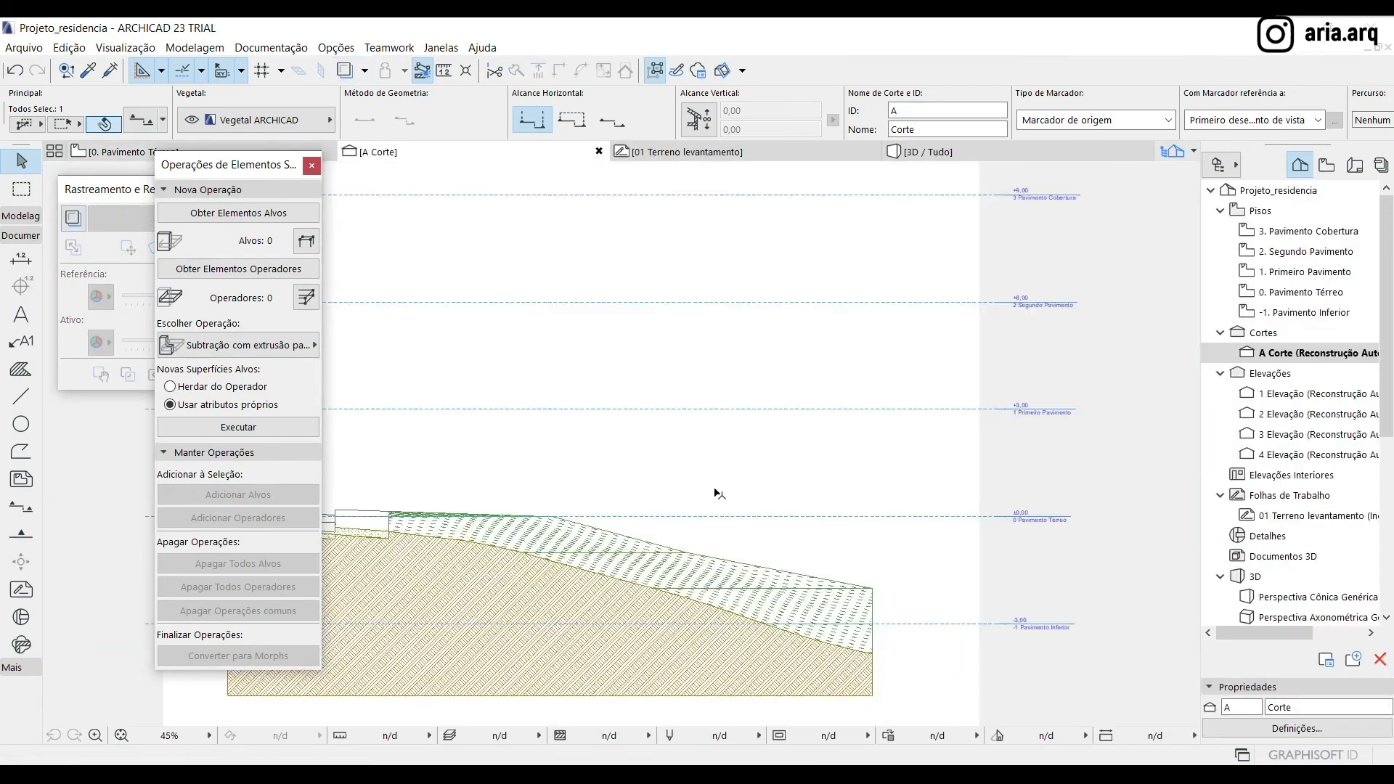
Examine how the soil mesh meets the undersides of the street and sidewalk meshes in section A
scroll(728, 404, up, 8)
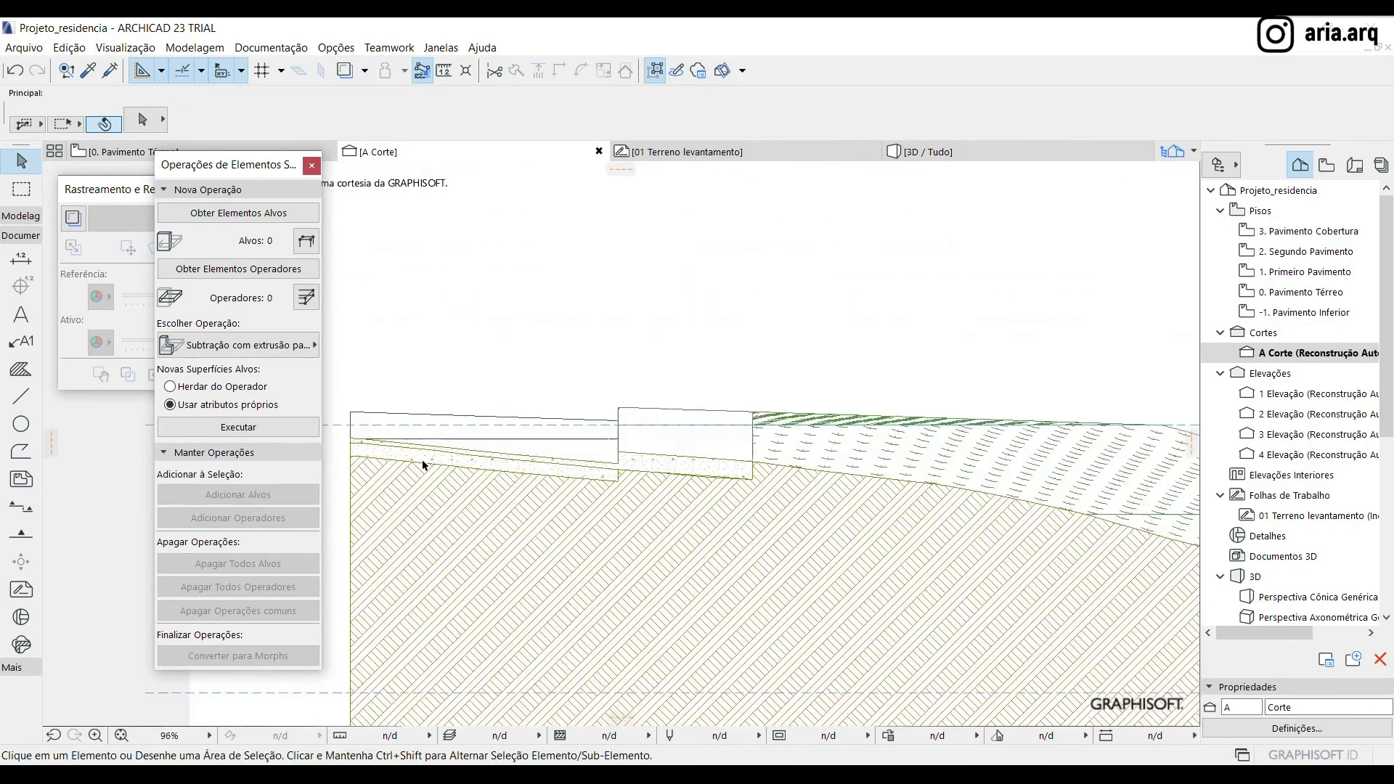
scroll(592, 461, up, 5)
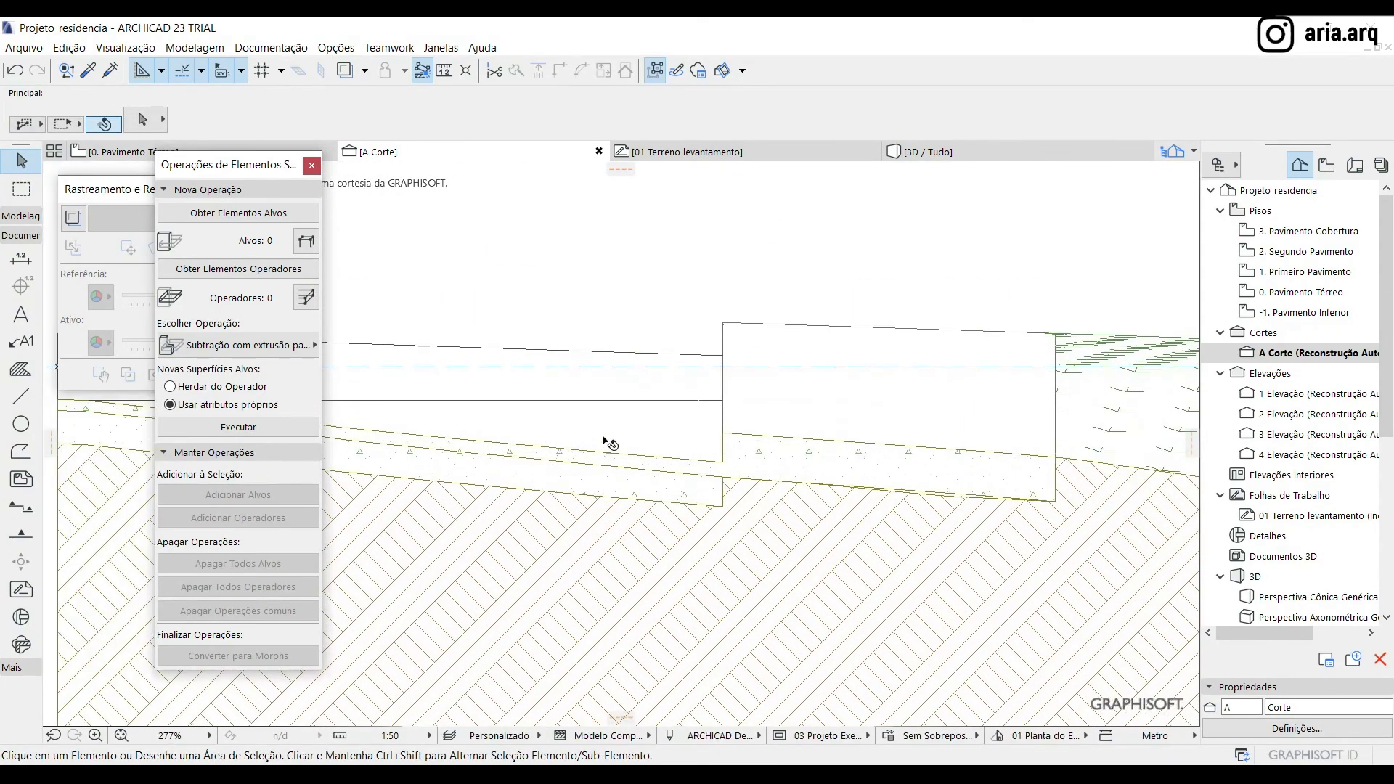
click(608, 443)
scroll(609, 443, down, 5)
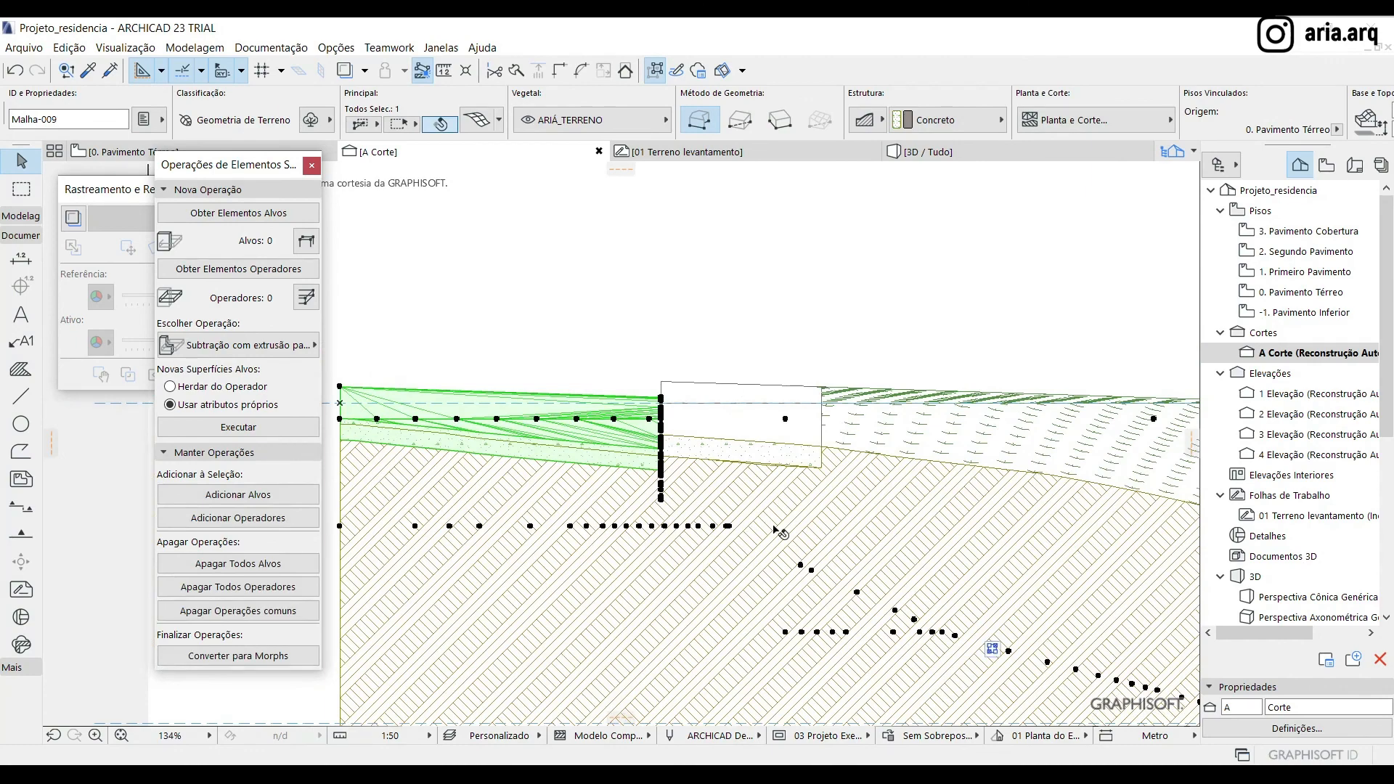
click(812, 517)
scroll(699, 451, down, 5)
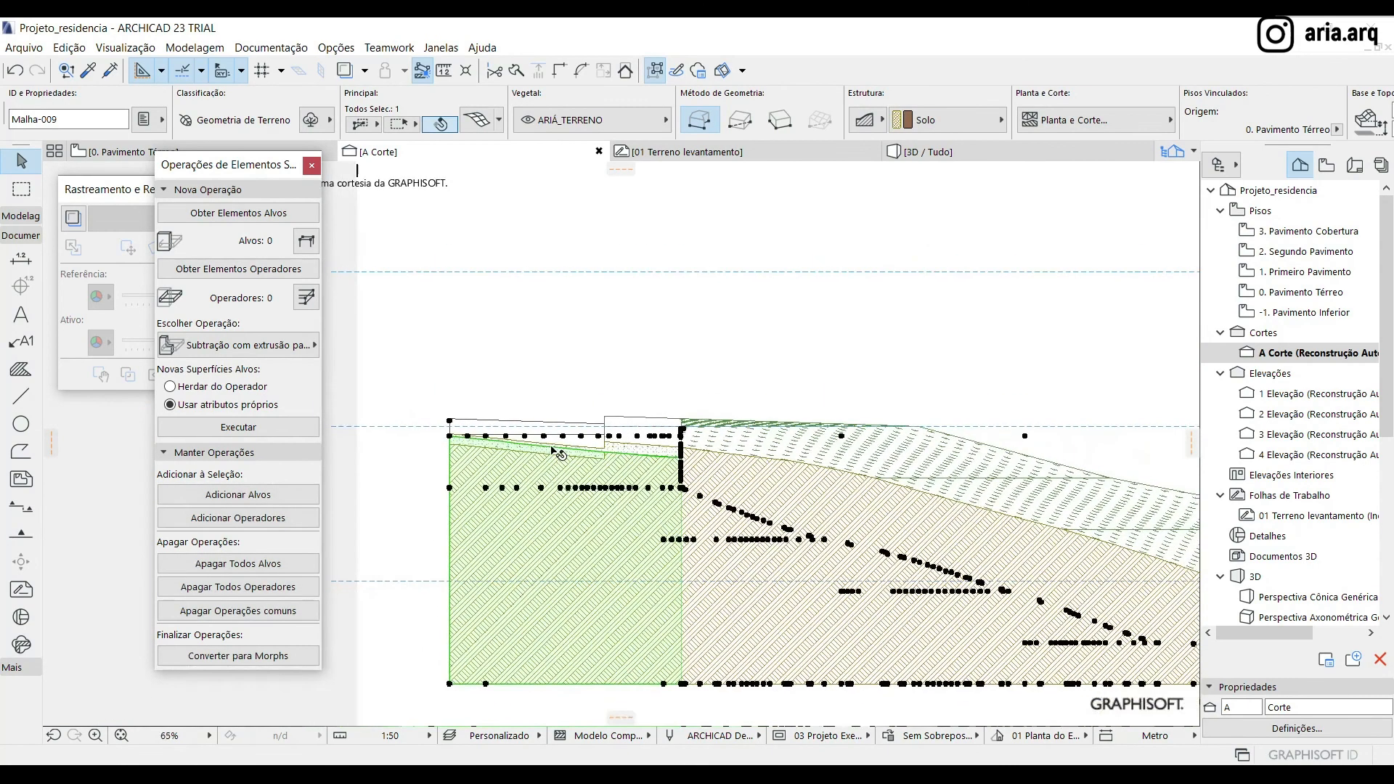
scroll(487, 421, up, 3)
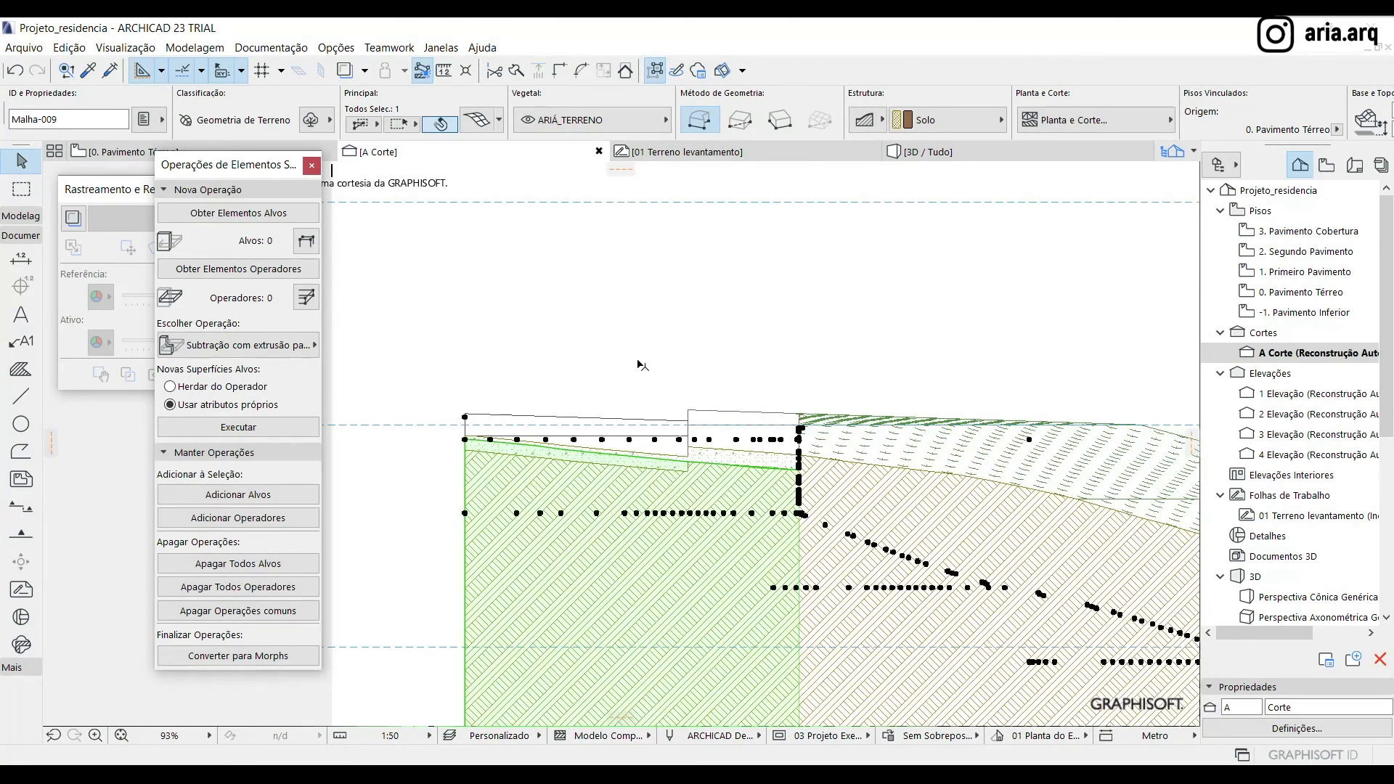
click(644, 413)
click(722, 505)
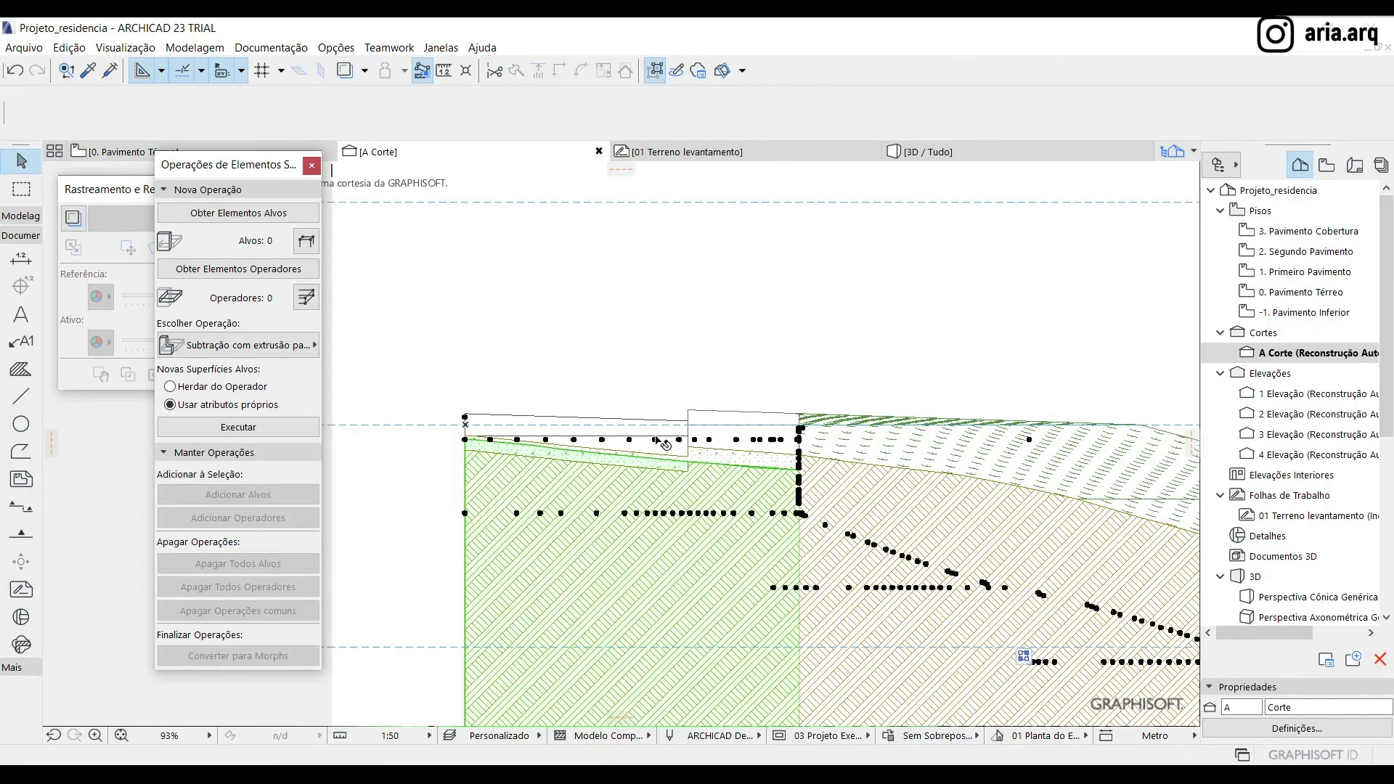
scroll(748, 463, up, 6)
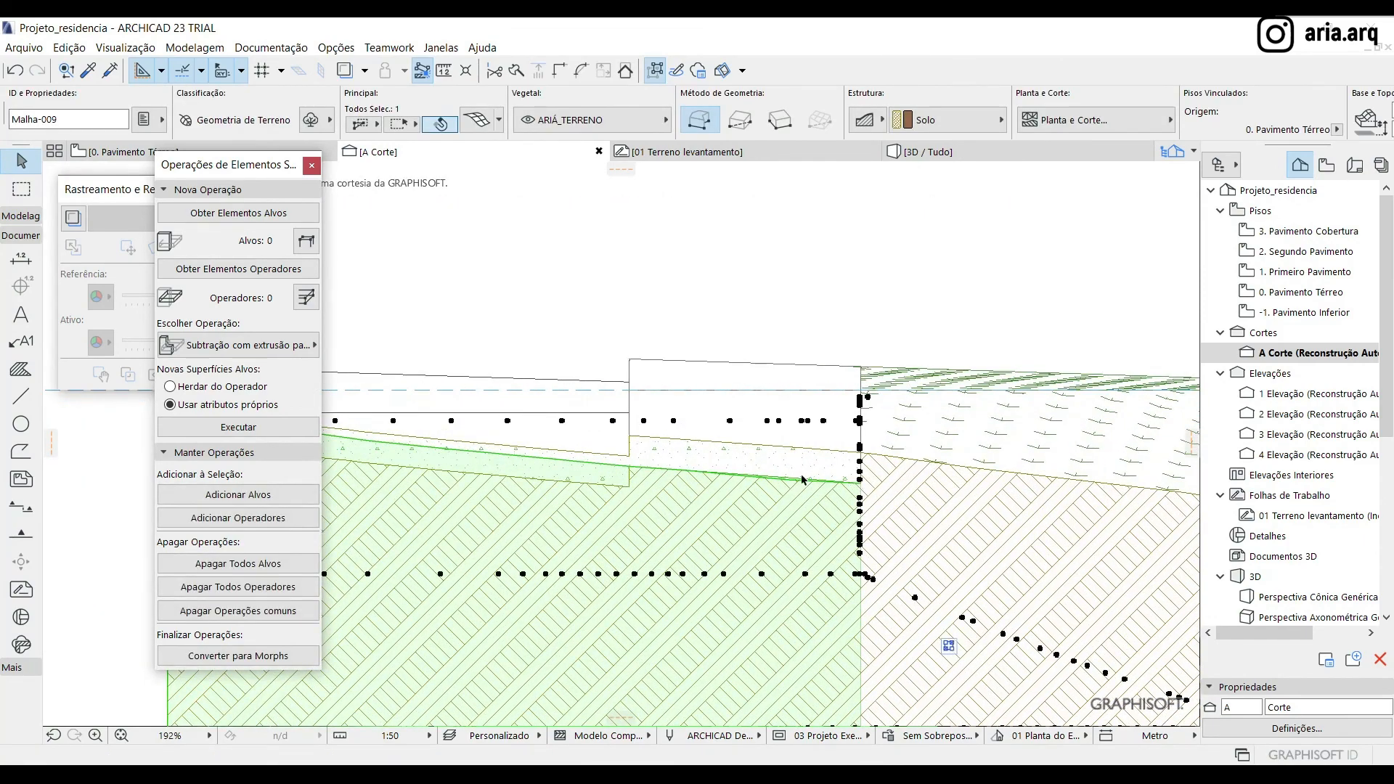
scroll(802, 480, down, 8)
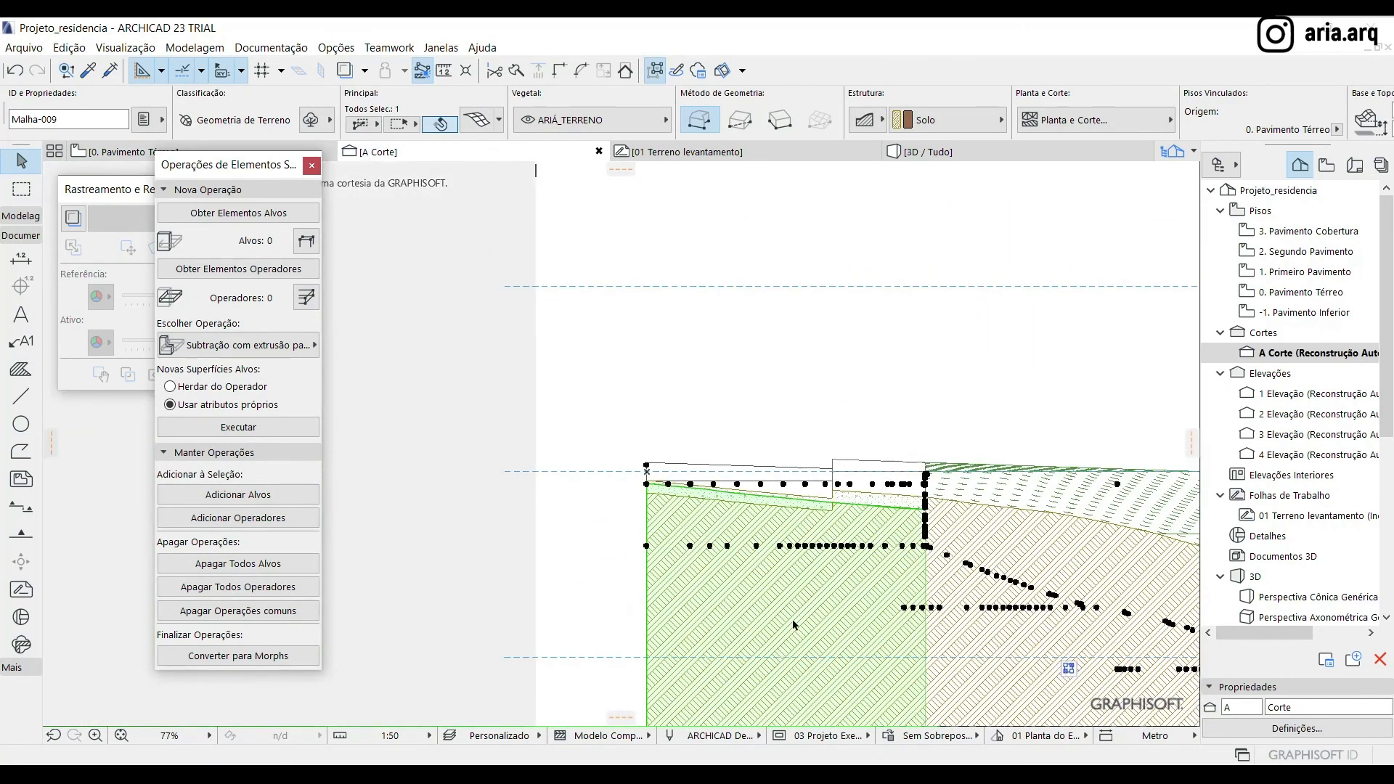
Try to send the selected soil mesh to the back of the display order in section A and inspect the pavement joints
right_click(775, 584)
mouse_move(1023, 377)
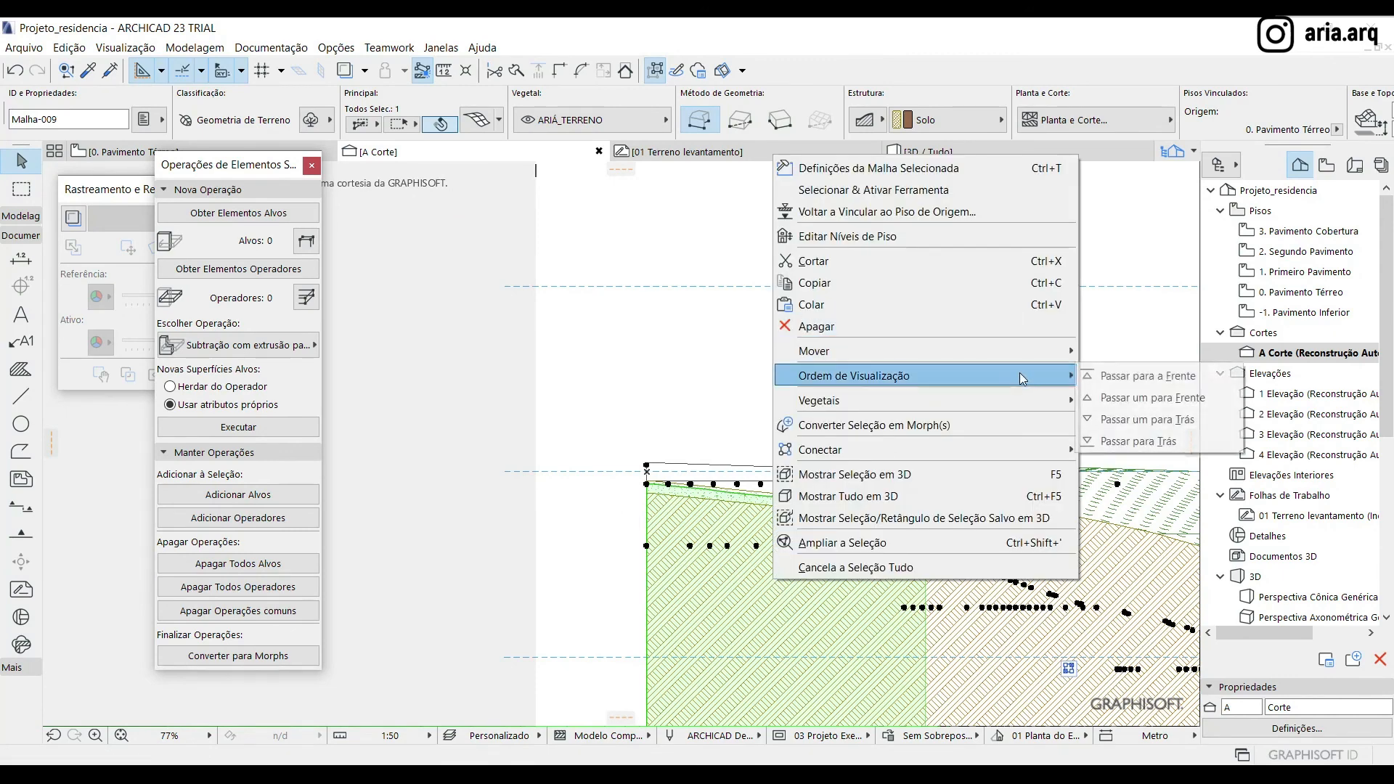
click(1125, 442)
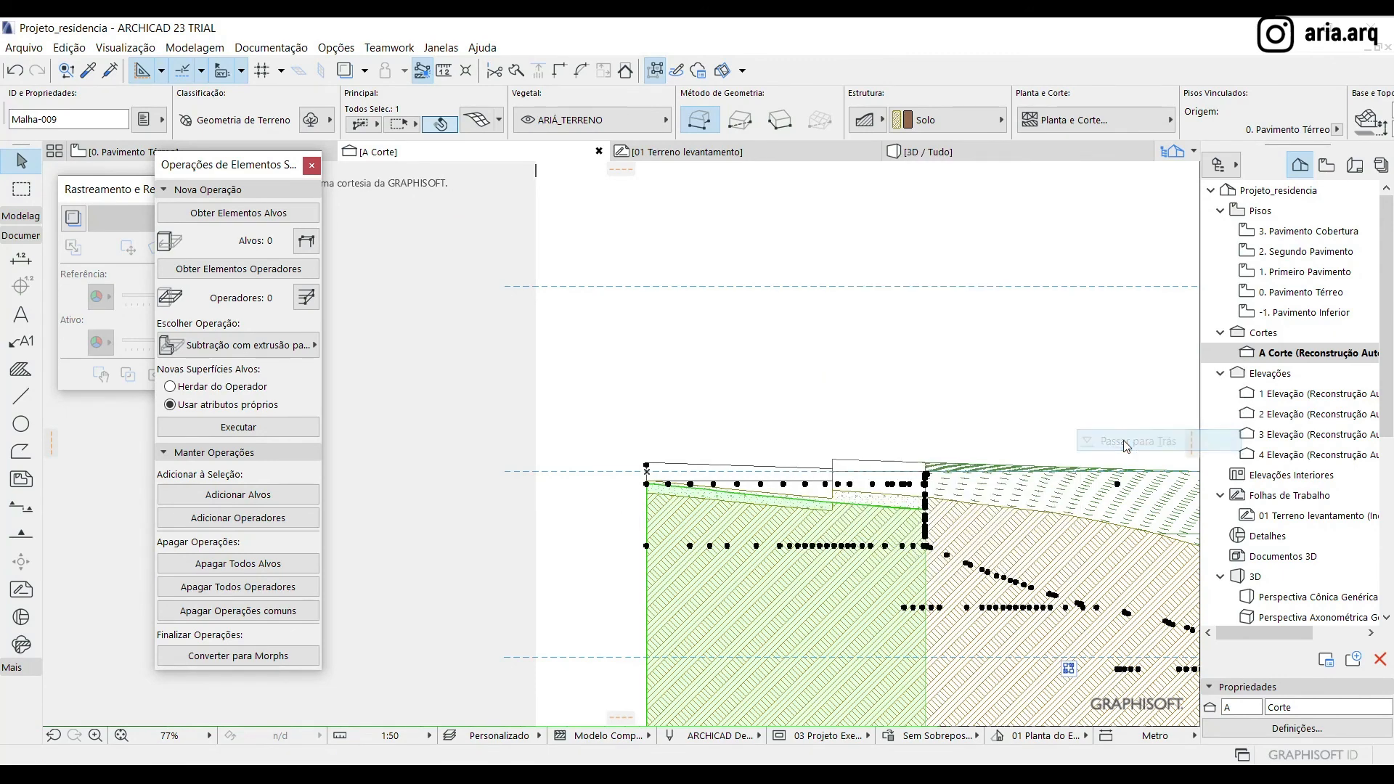
click(821, 380)
scroll(713, 512, up, 5)
scroll(442, 363, down, 3)
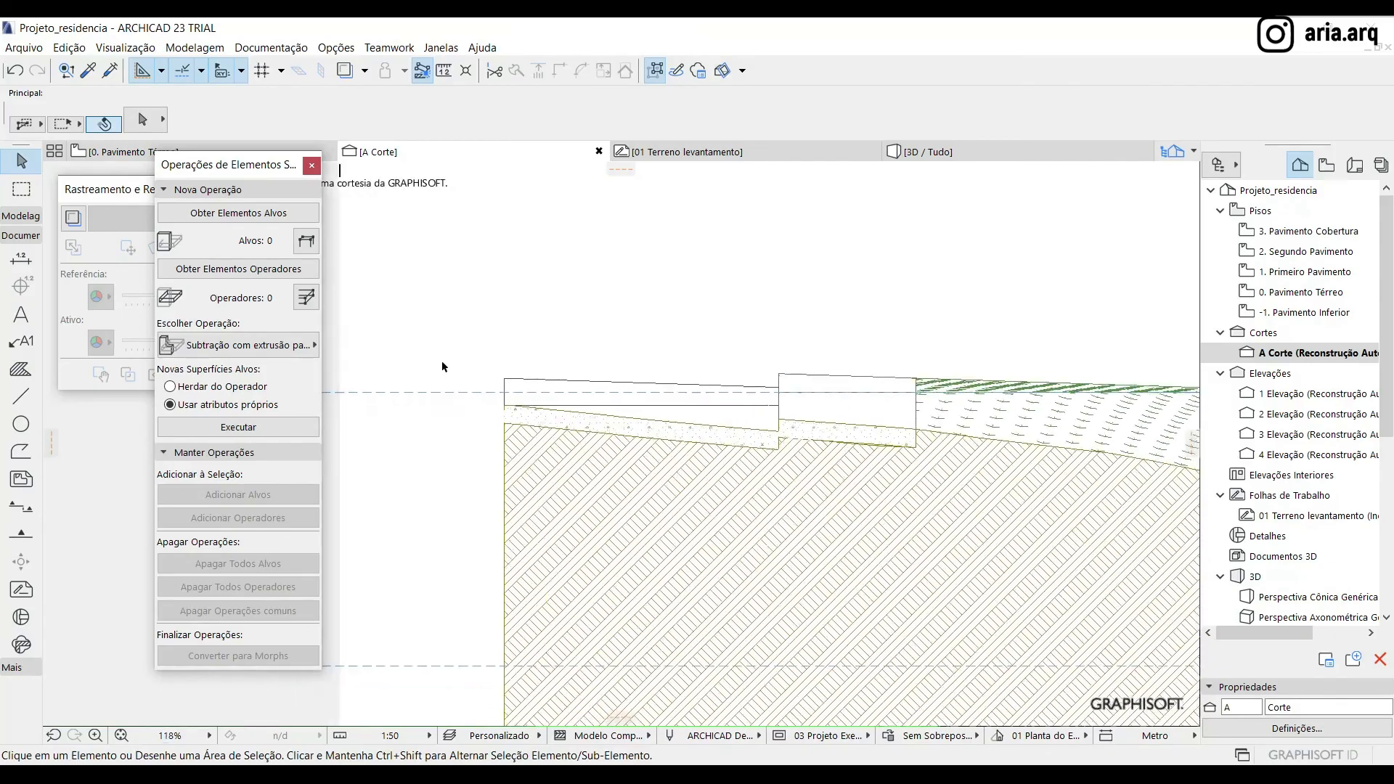
scroll(847, 437, up, 5)
scroll(728, 394, down, 3)
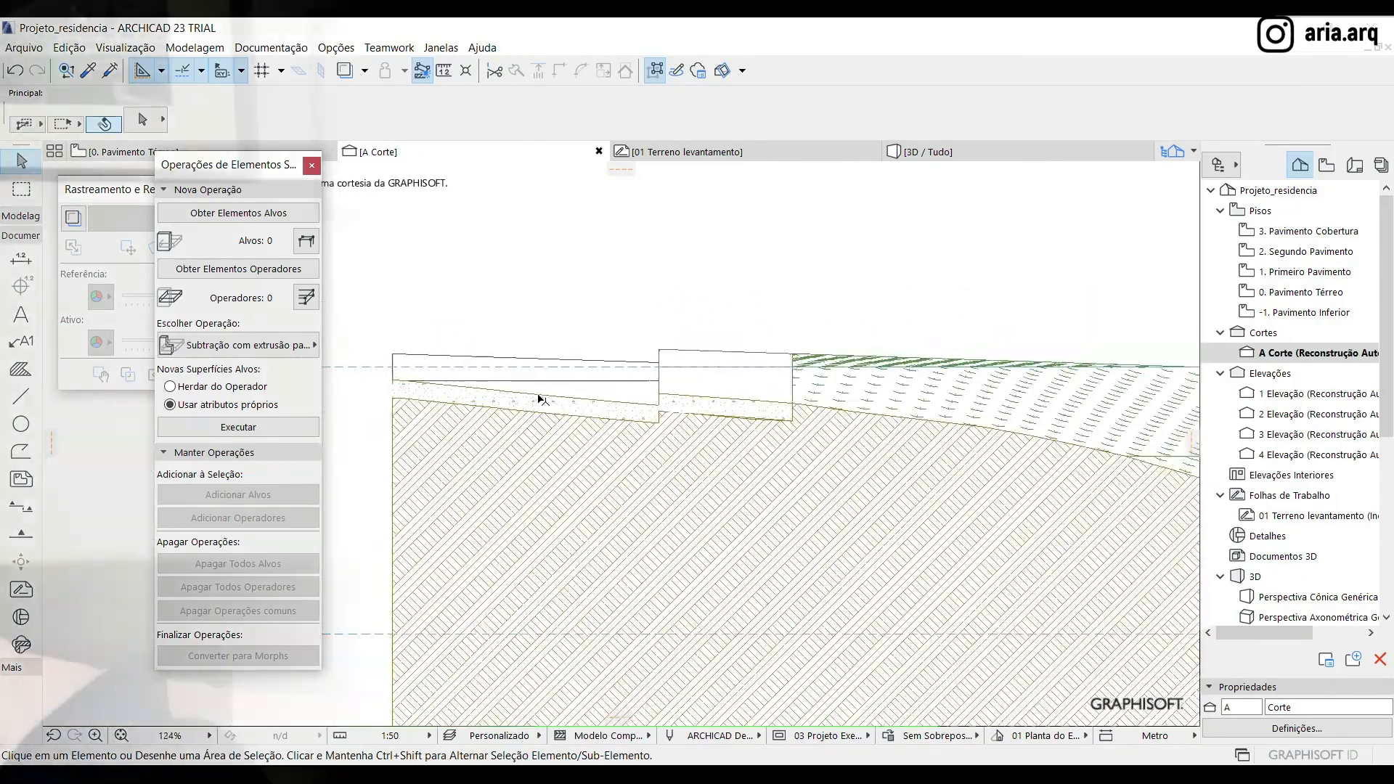